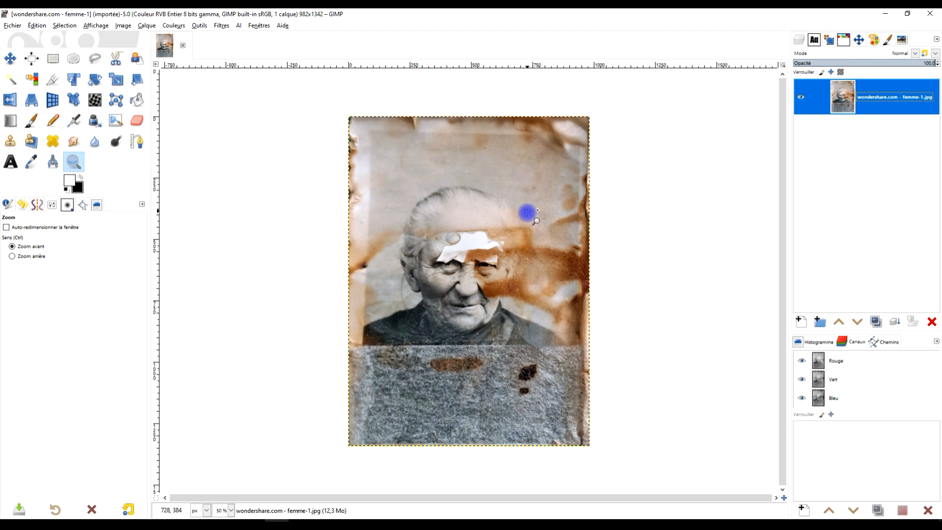
click(520, 211)
ctrl+click(546, 169)
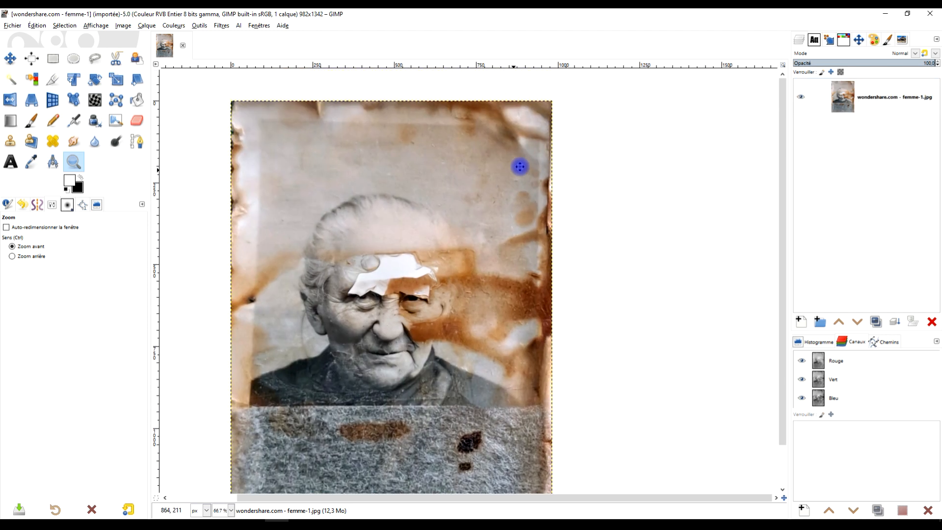
drag(567, 177, 548, 162)
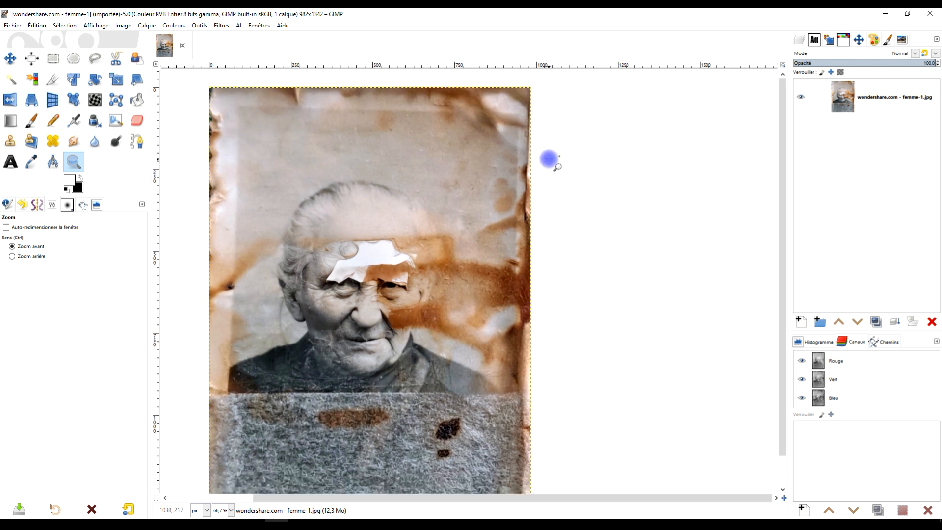
drag(476, 157, 499, 166)
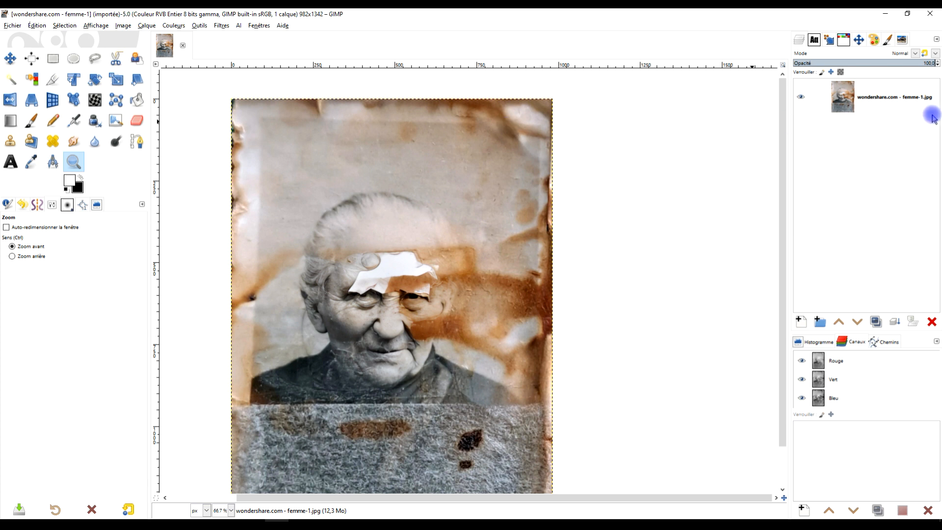
- Rename the photo layer to wondershare.com.jpg
double_click(893, 97)
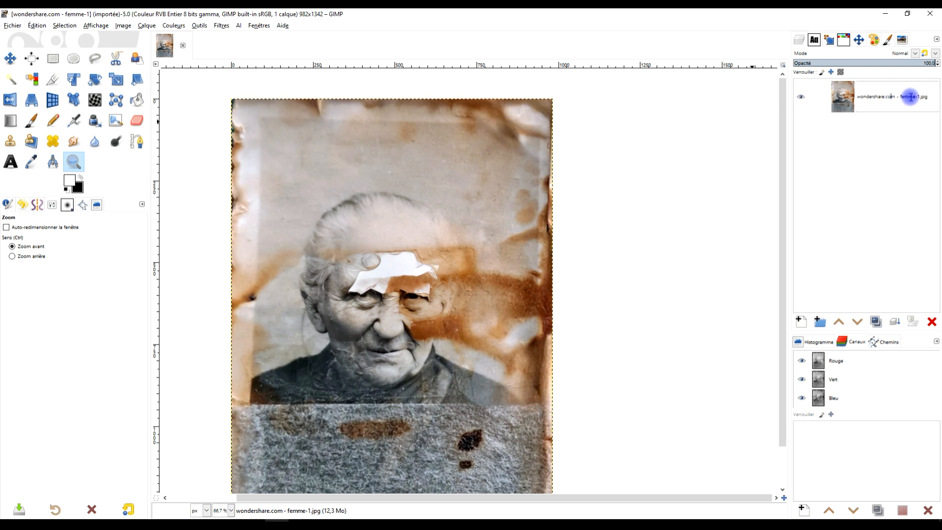
double_click(910, 97)
key(Delete)
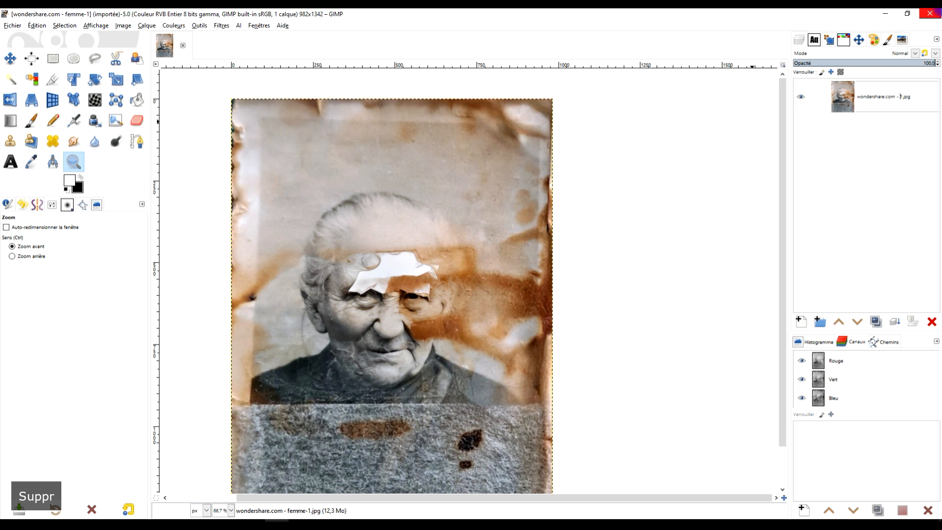
key(BackSpace)
key(Delete)
key(Delete)
key(BackSpace)
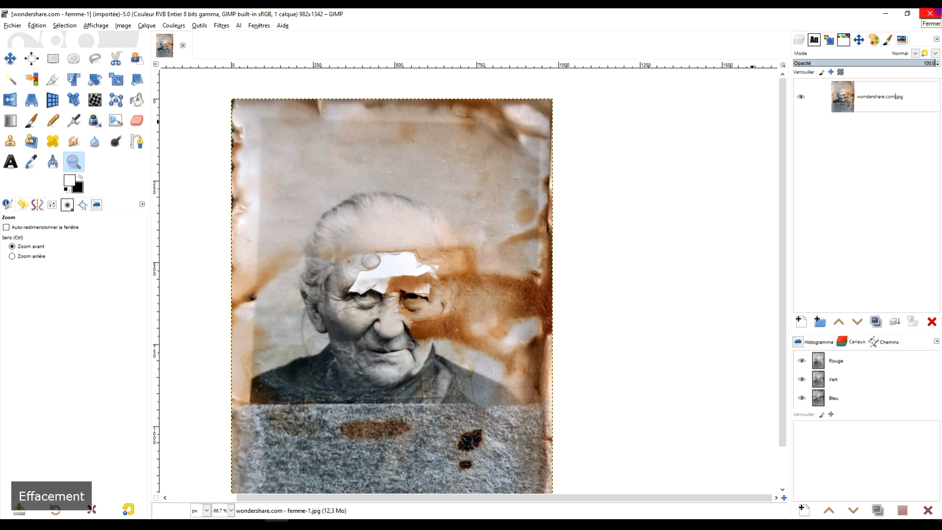
key(Return)
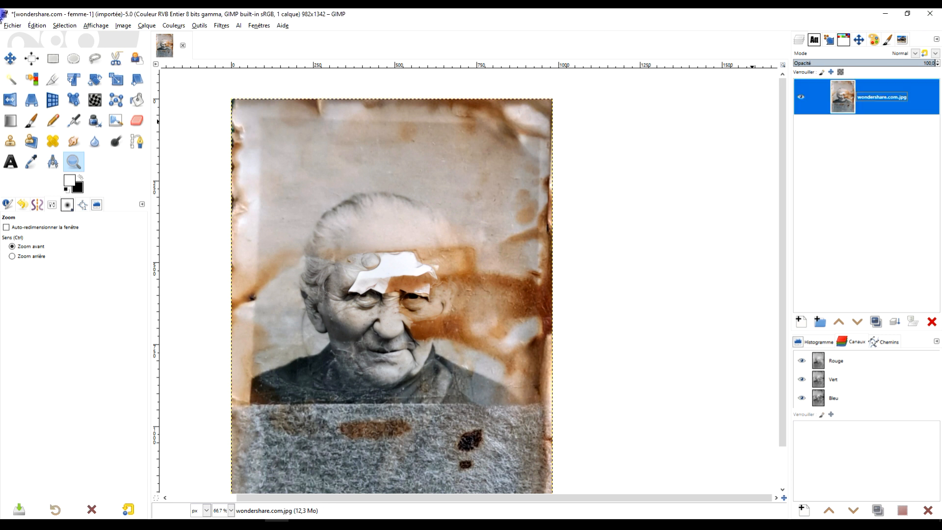
- Open femme-1.jpg as a new layer in this image and move it below the wondershare.com.jpg layer
click(21, 27)
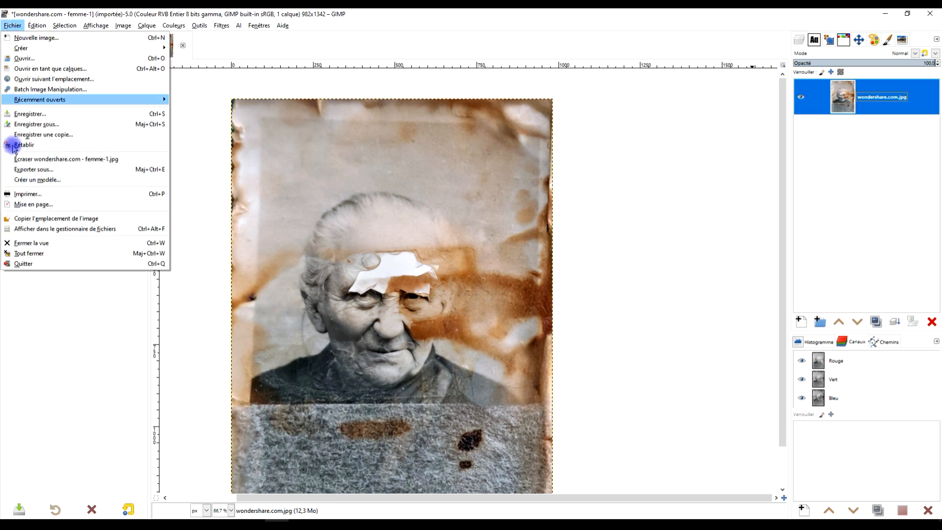
click(64, 70)
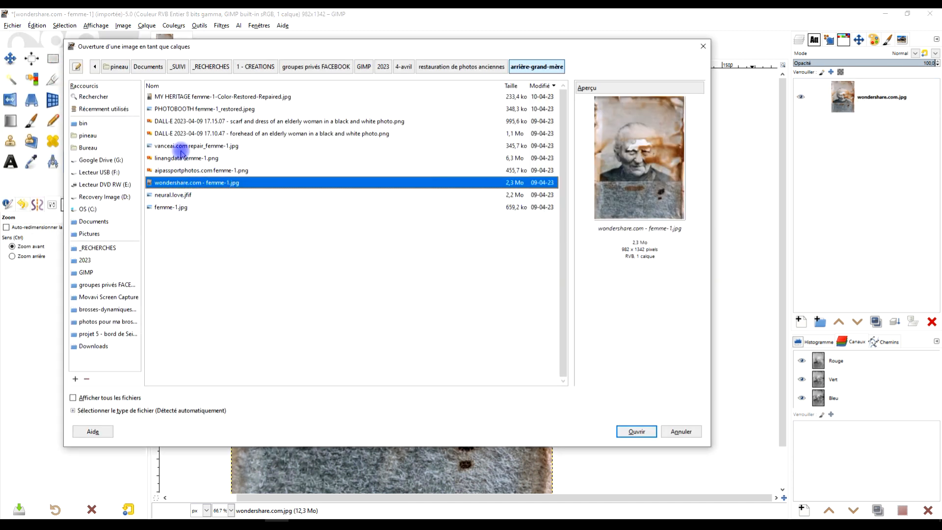
click(174, 206)
key(Return)
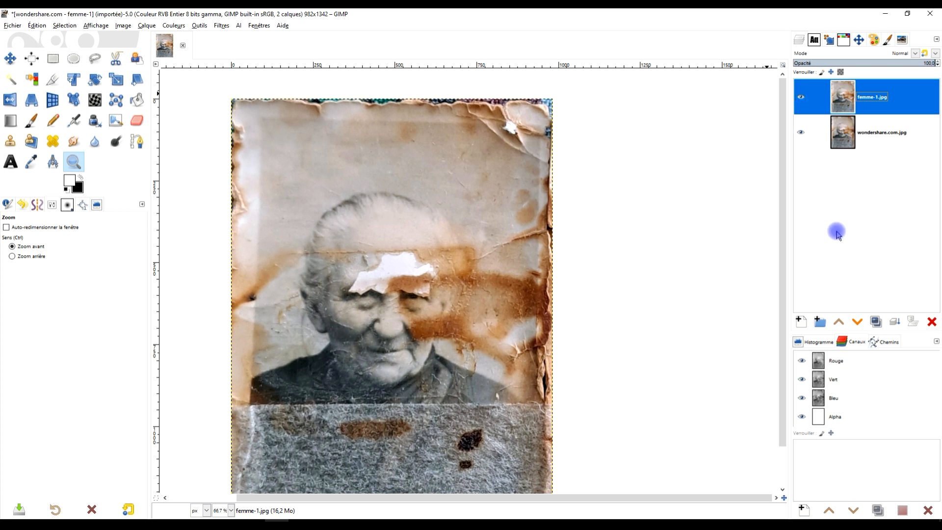
click(855, 321)
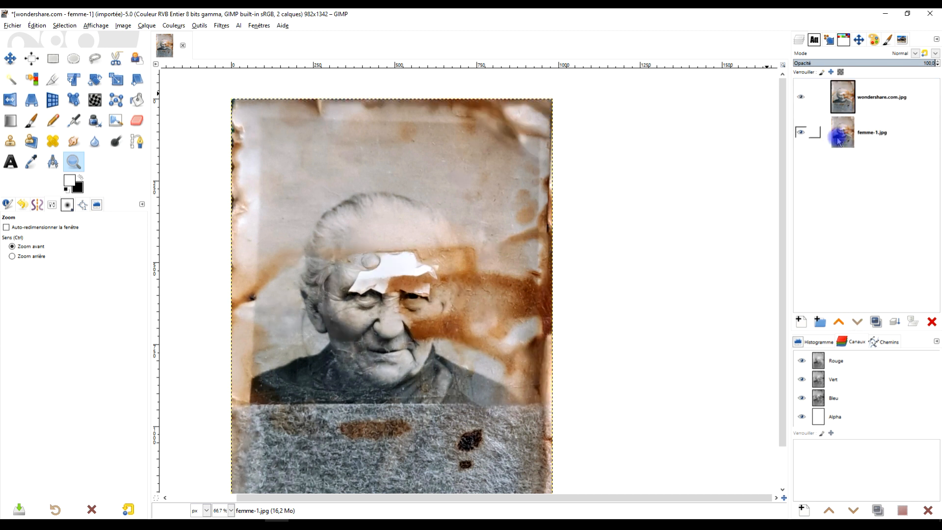
- Compare the wondershare.com.jpg version with the original femme-1.jpg by hiding and showing the upper layer
click(800, 96)
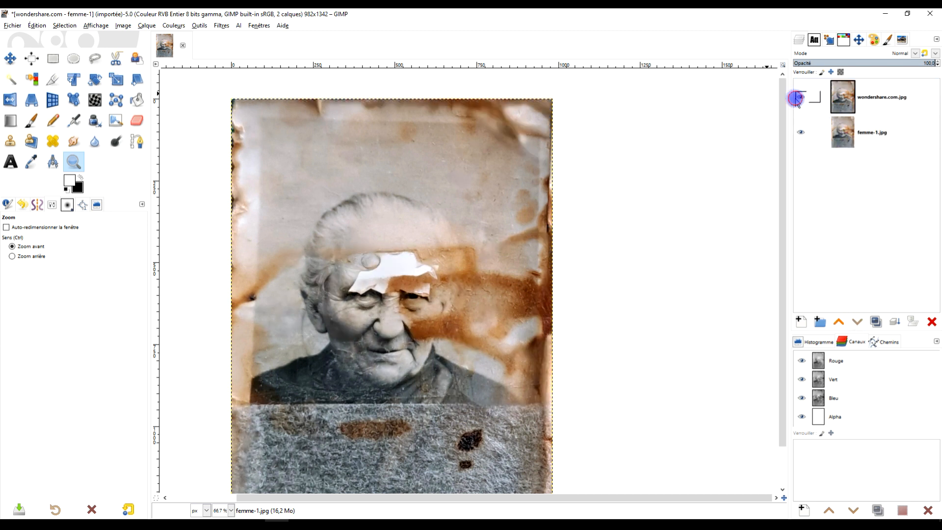
click(798, 97)
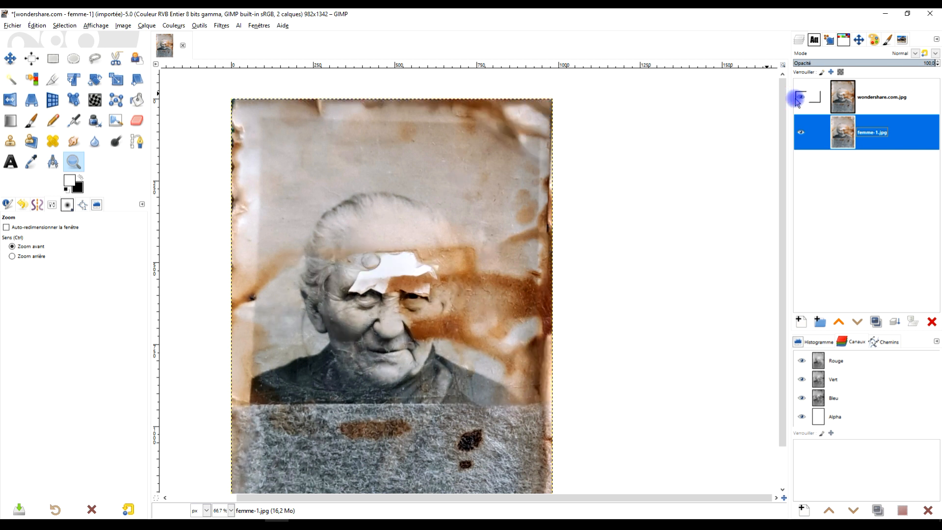
click(798, 98)
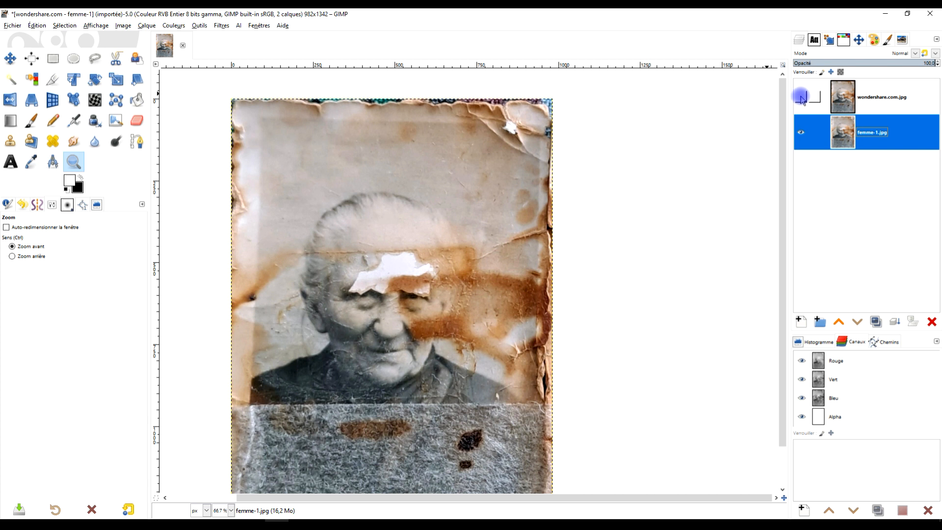
click(800, 97)
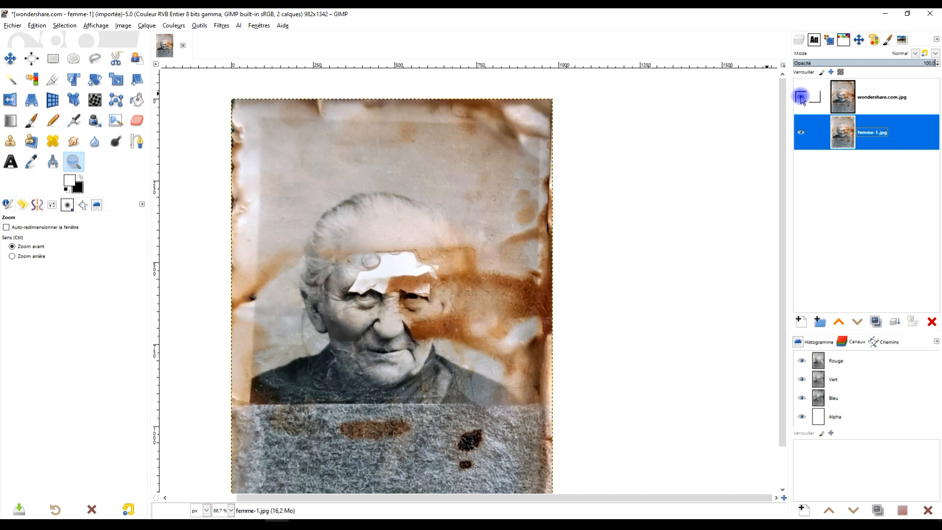
ctrl+click(606, 207)
scroll(613, 170, up, 2)
drag(618, 173, 596, 190)
scroll(613, 181, down, 1)
scroll(613, 181, up, 1)
scroll(613, 181, down, 1)
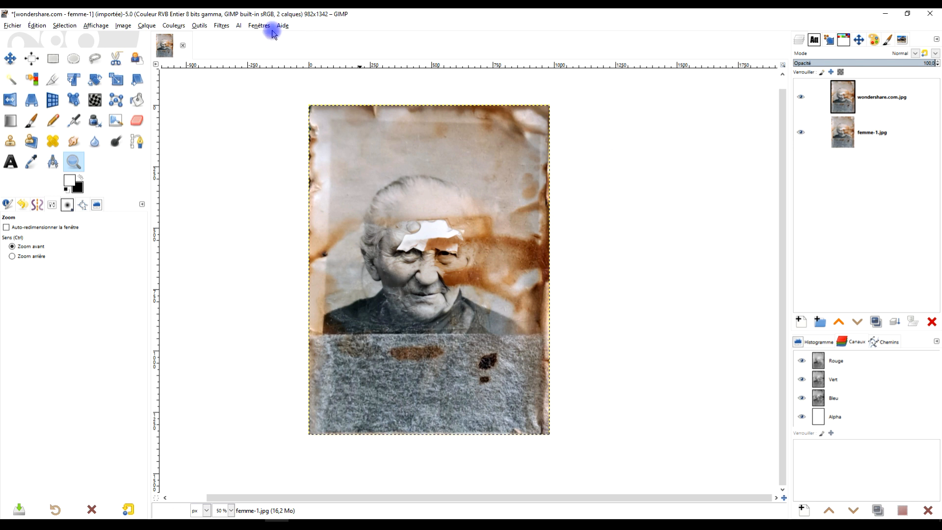
- Open the canvas size settings and set layer resizing to Aucun, keeping Blanc as the fill
click(147, 27)
mouse_move(123, 26)
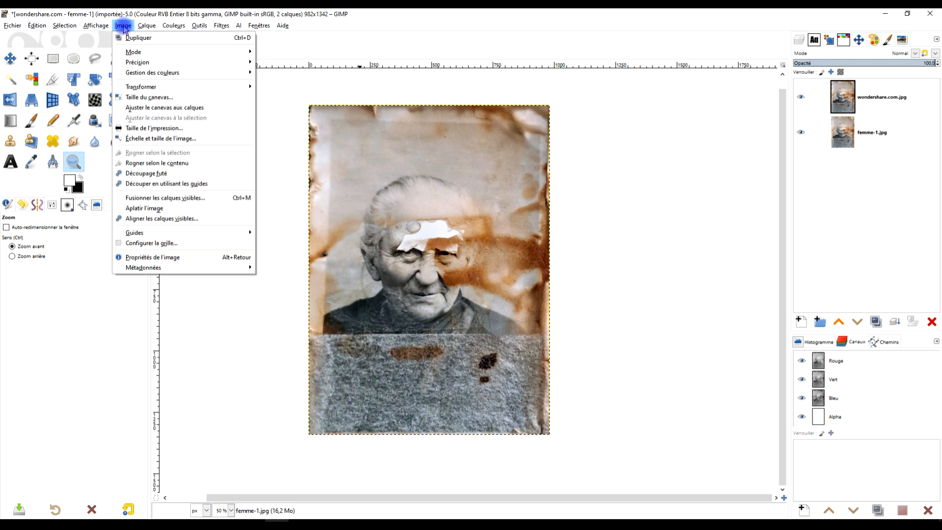
click(201, 98)
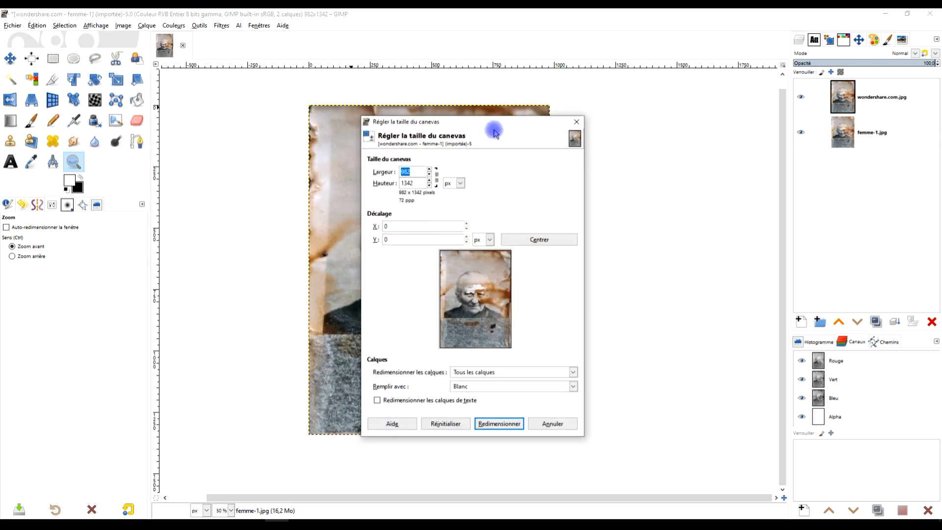
drag(436, 120, 768, 120)
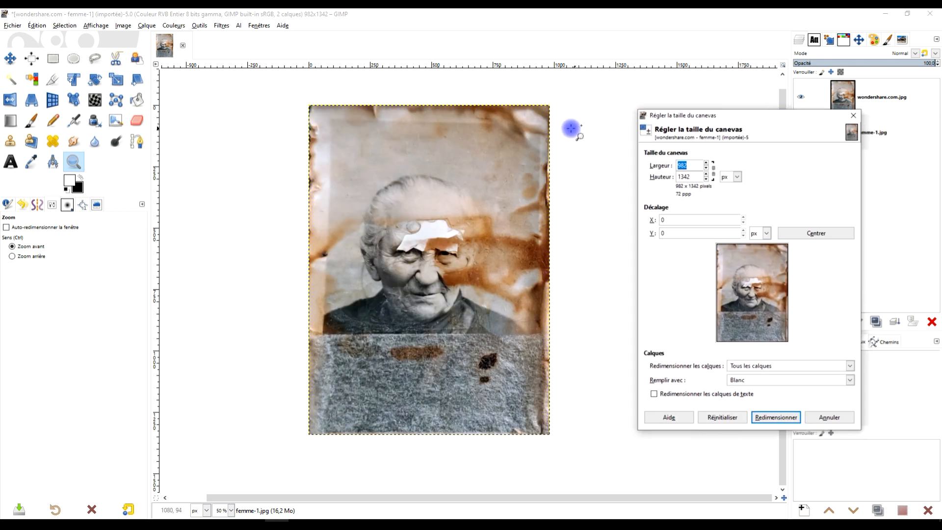
drag(705, 118, 676, 109)
drag(496, 143, 425, 136)
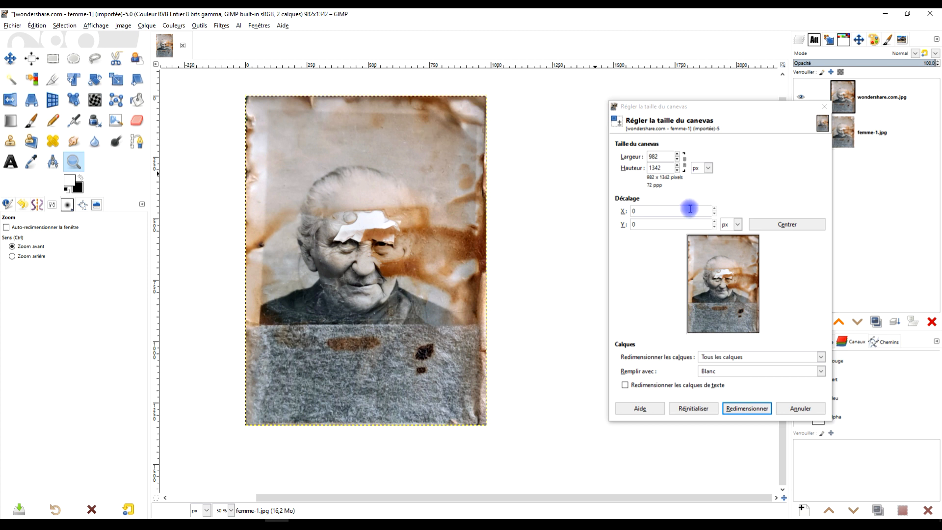
click(712, 372)
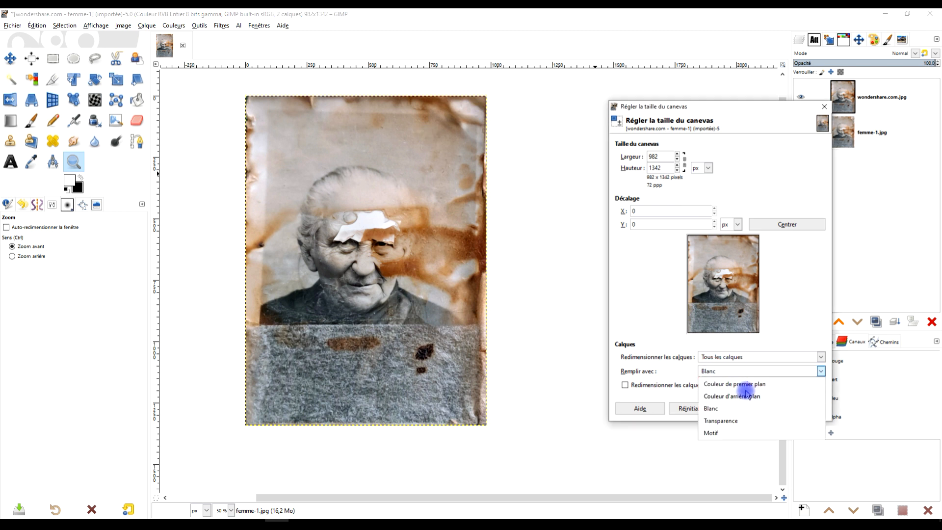
click(769, 343)
click(747, 361)
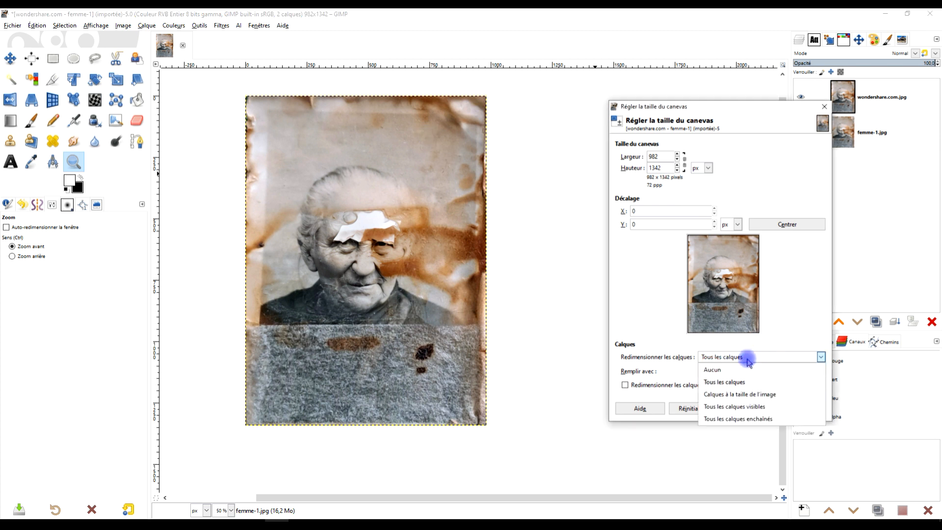
click(730, 369)
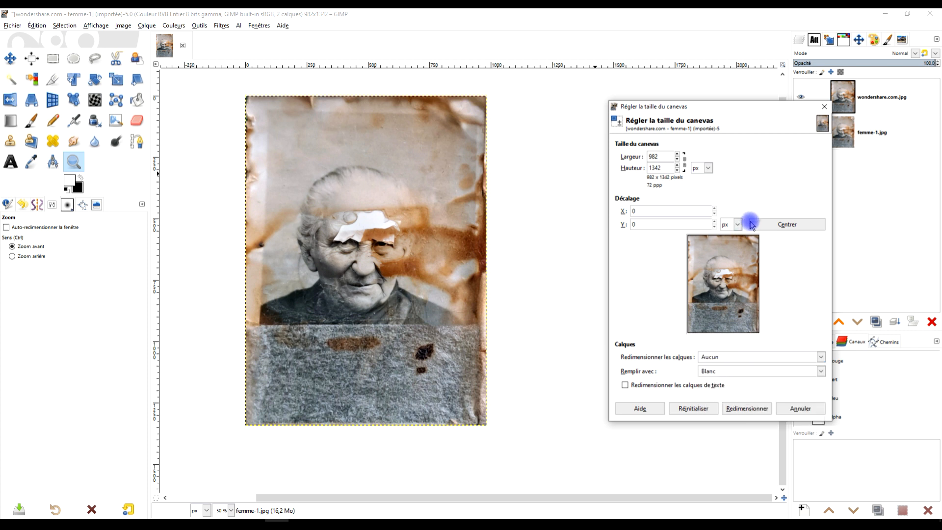
- Enlarge the canvas proportionally by setting the linked width to 982*1.5 px, with the photo centred on it
double_click(653, 156)
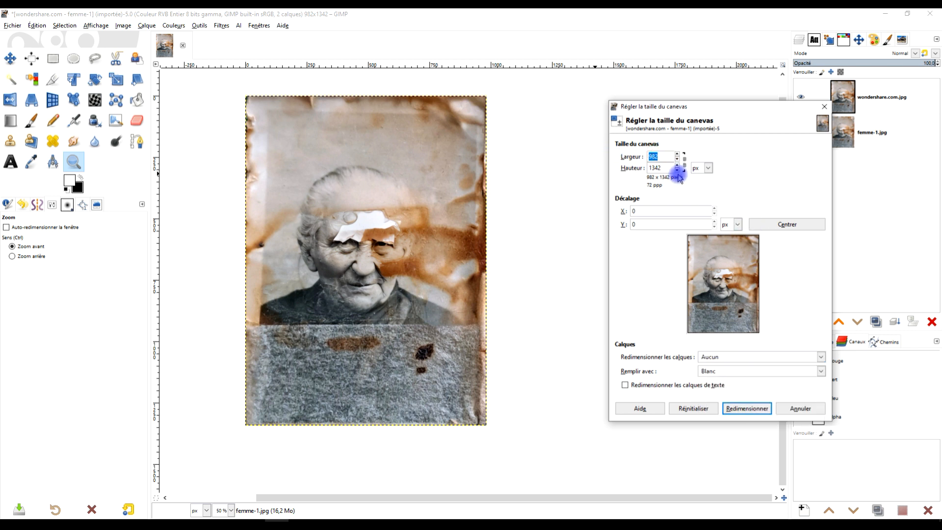
click(684, 161)
click(661, 156)
text(*)
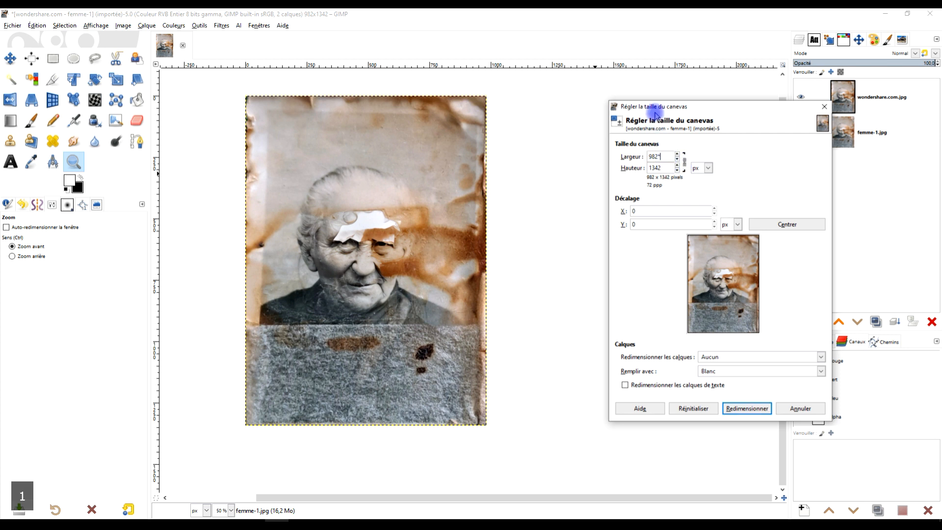
text(1.5)
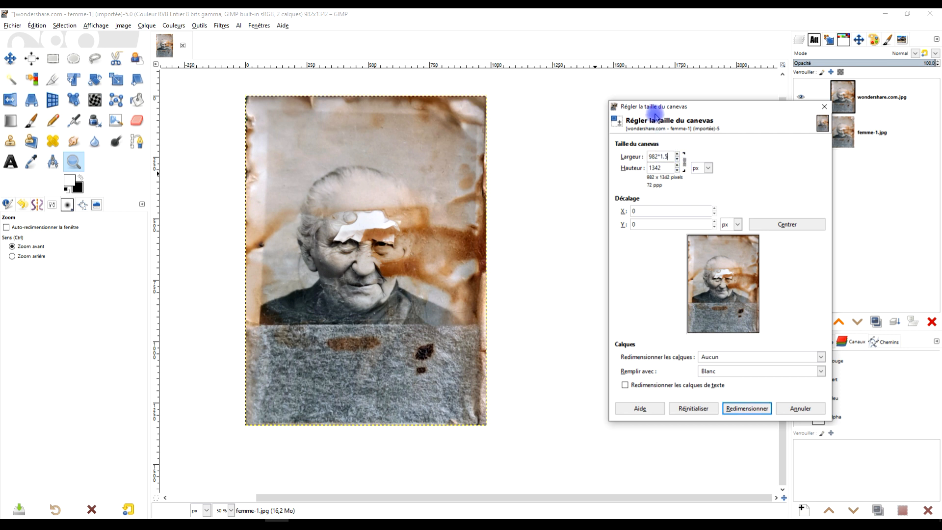
key(Tab)
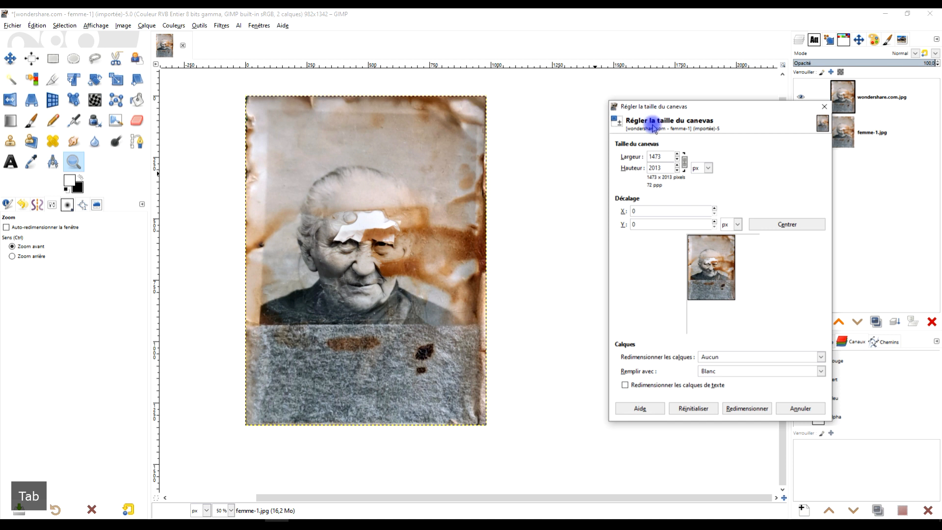
click(800, 222)
click(754, 411)
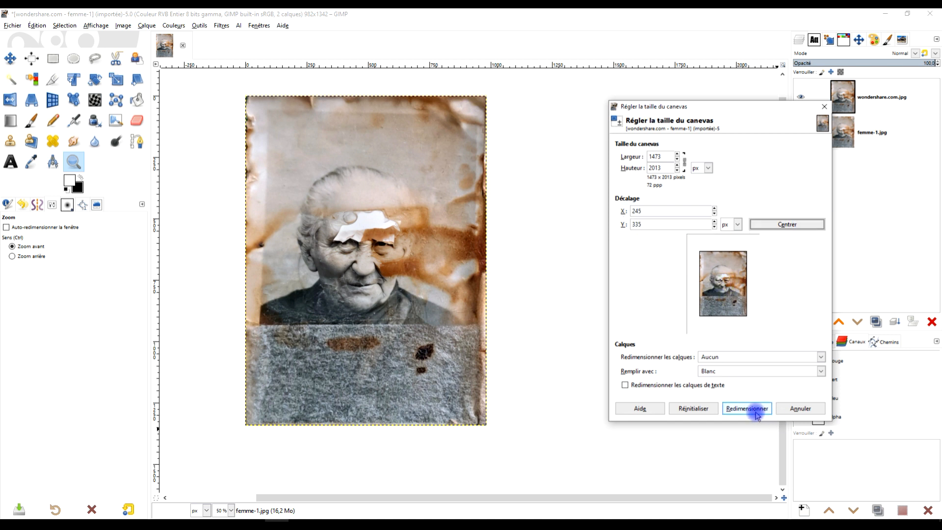
click(756, 412)
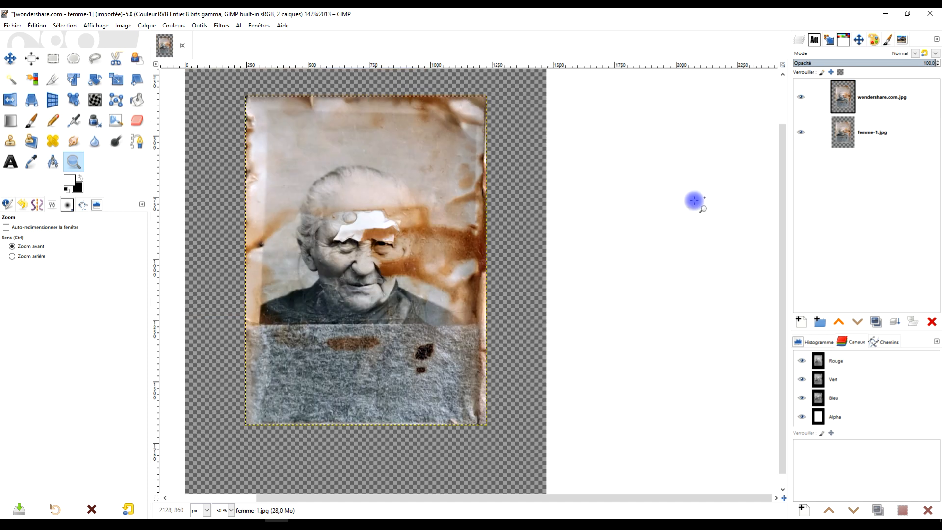
drag(593, 194, 600, 221)
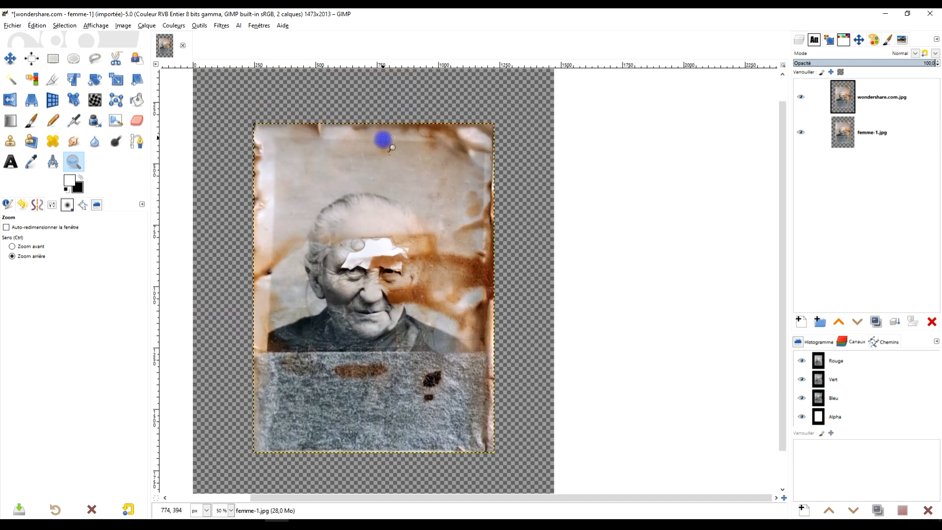
ctrl+click(383, 142)
drag(402, 147, 423, 215)
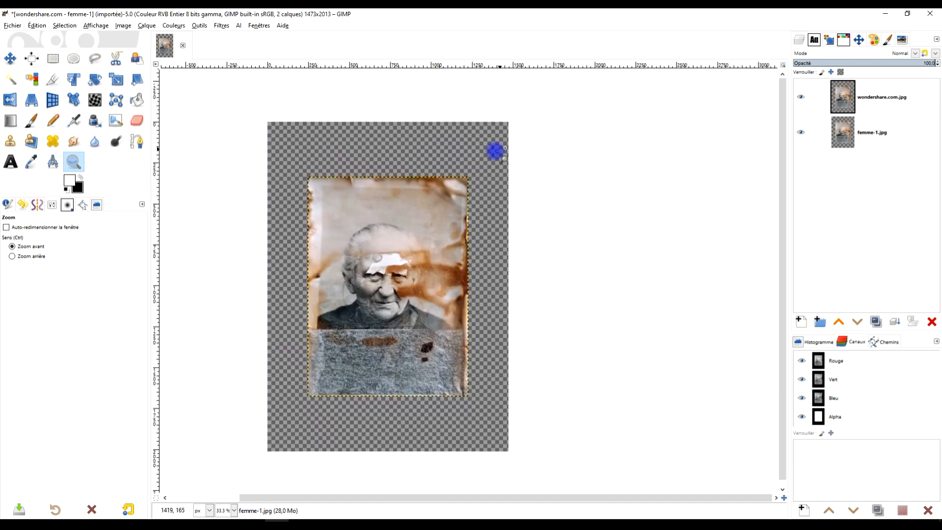
click(463, 187)
drag(355, 154, 421, 151)
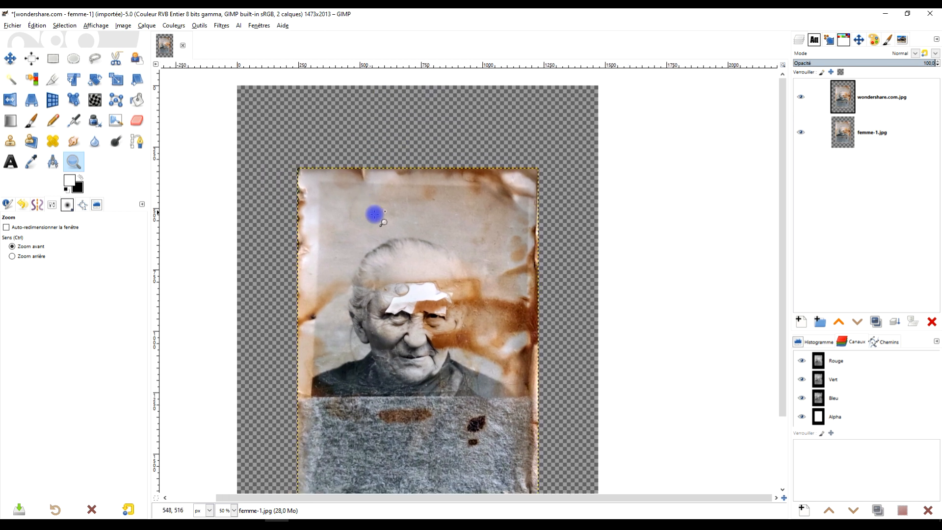
- Duplicate the wondershare.com.jpg layer and rename the copy MODIFIE
click(850, 103)
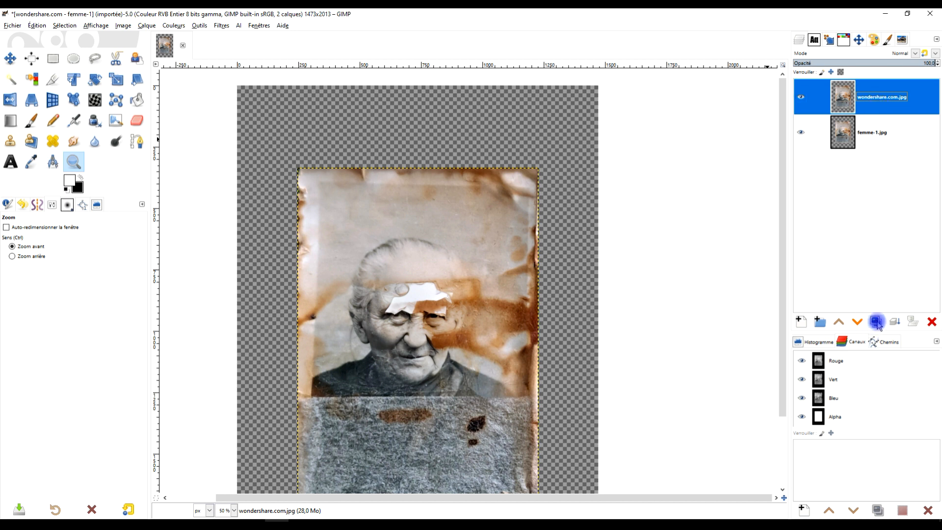
click(876, 322)
double_click(883, 97)
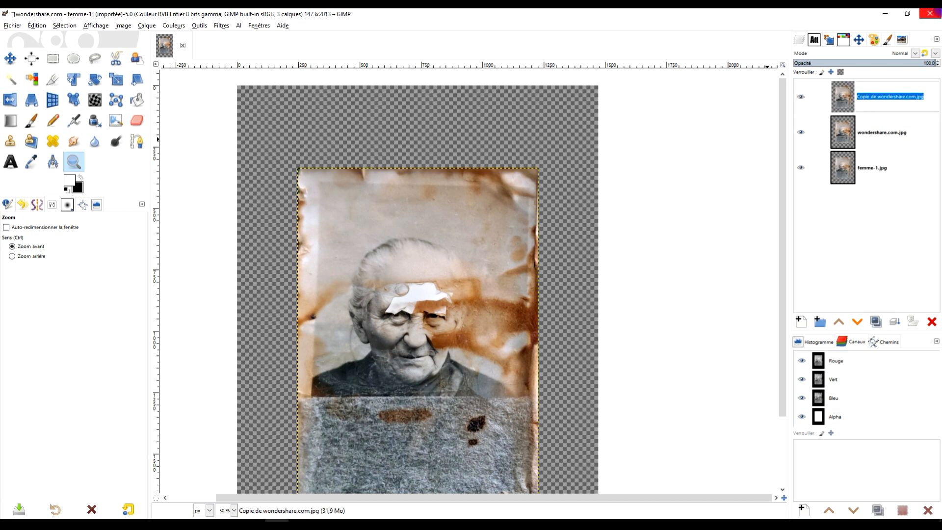
text(MODIFIE)
key(BackSpace)
text(IE)
key(Return)
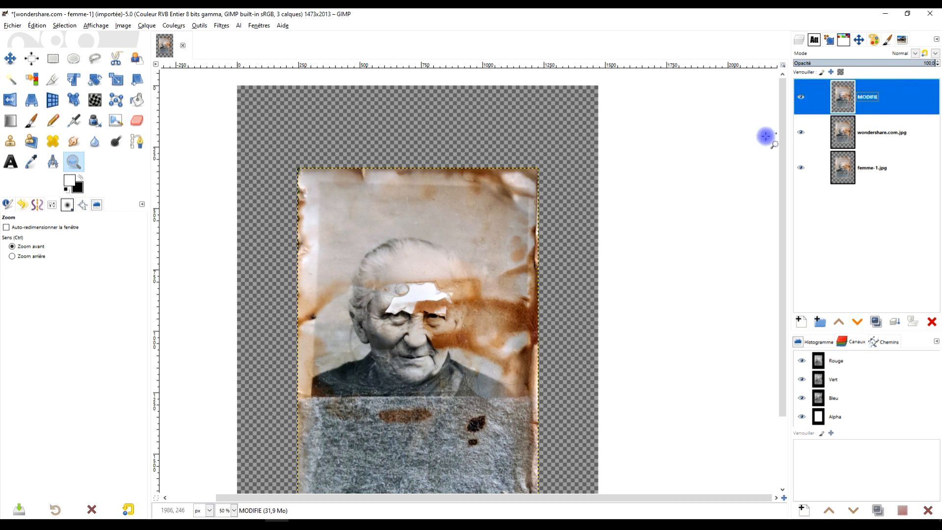
- Rename the MODIFIE layer as REDRESSEMENT
click(380, 291)
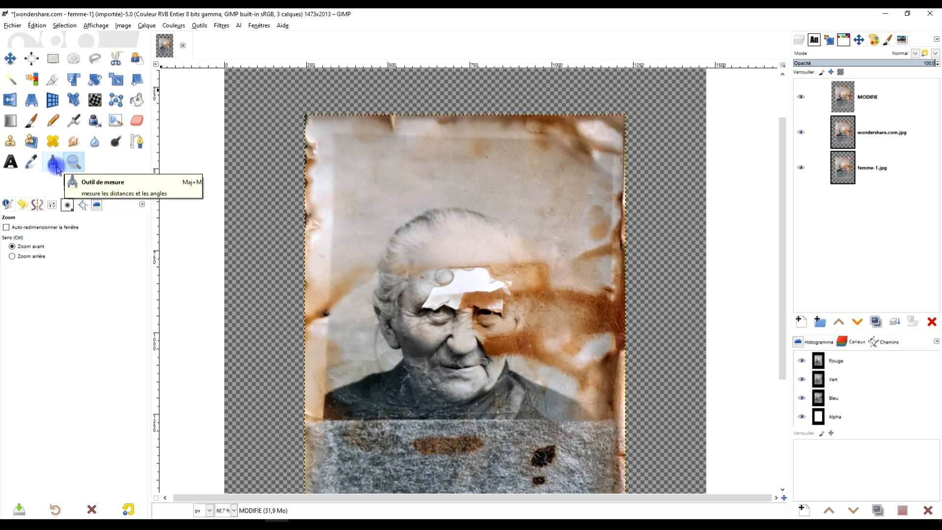
double_click(867, 96)
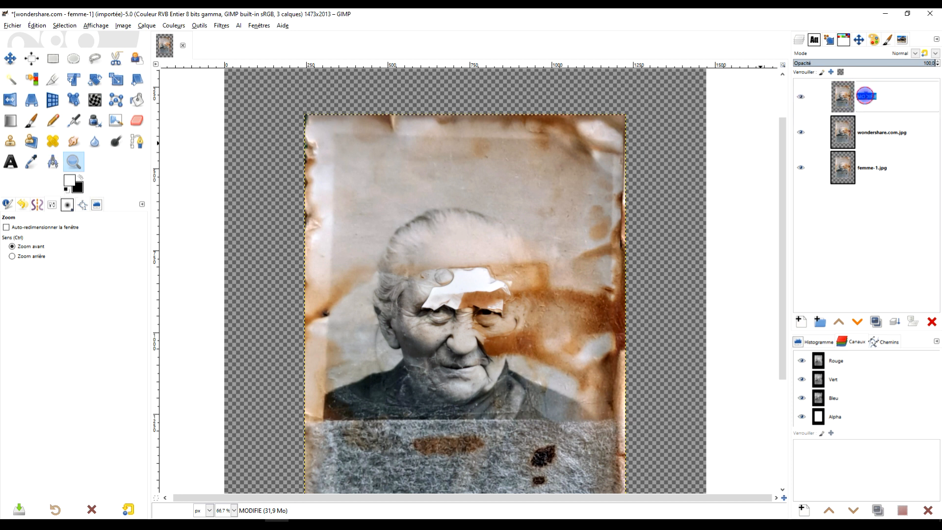
text(EDRESSEMEN)
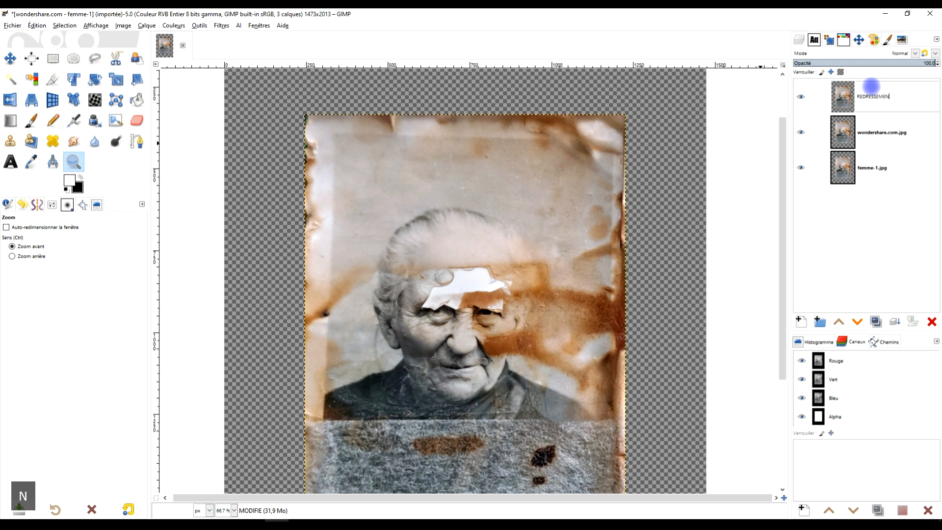
key(Return)
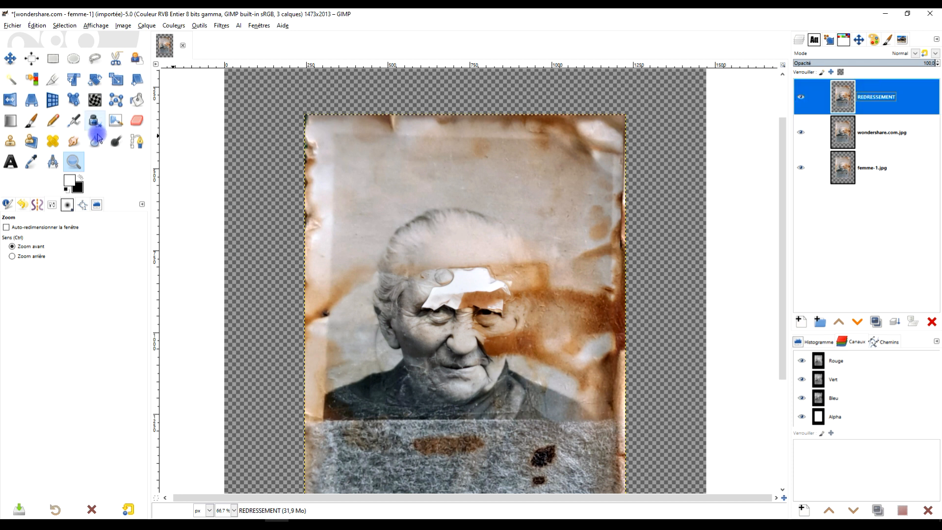
- Straighten the REDRESSEMENT layer horizontally by measuring a line about 608 px long along the picture's upper inner border, transforming only the layer
click(52, 164)
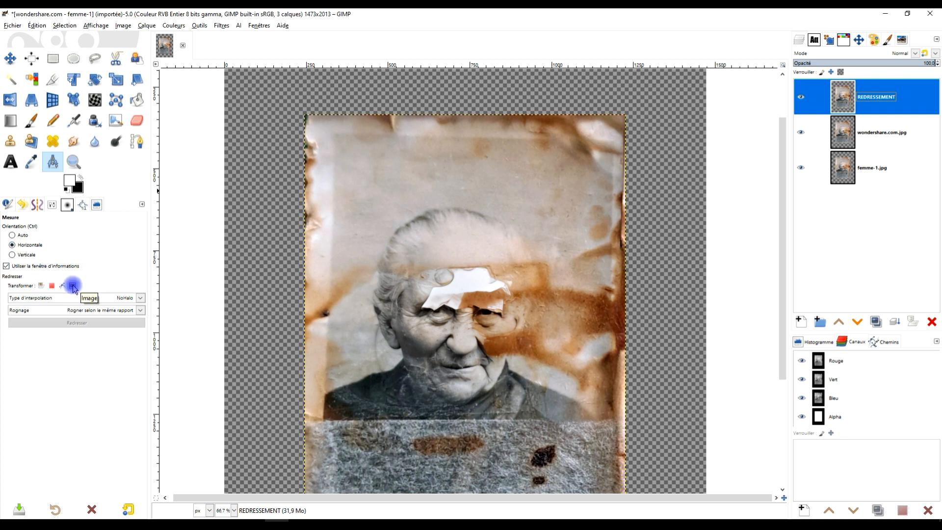
click(39, 288)
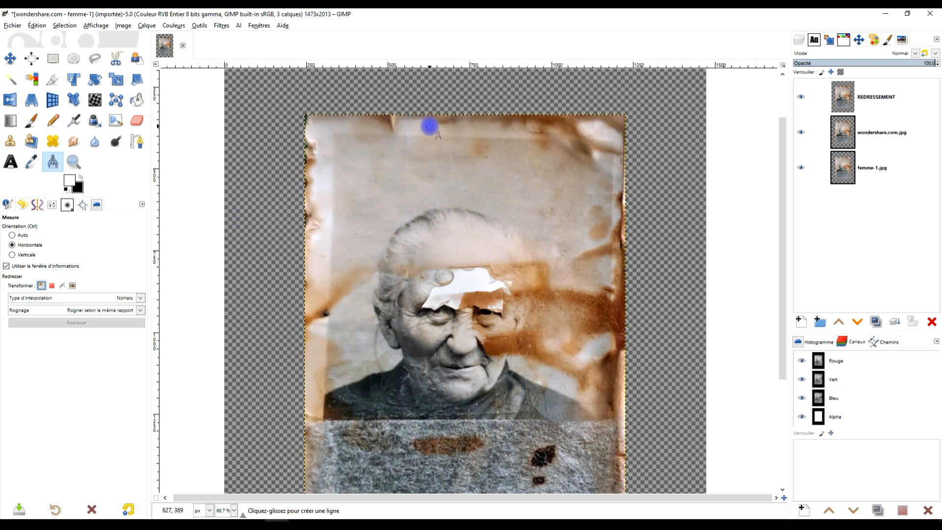
scroll(429, 127, up, 2)
drag(219, 143, 666, 154)
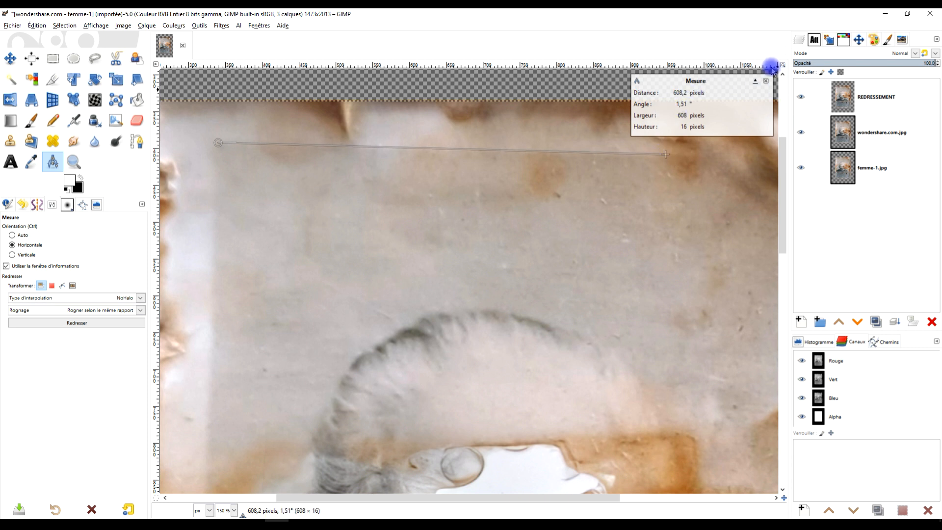
click(79, 324)
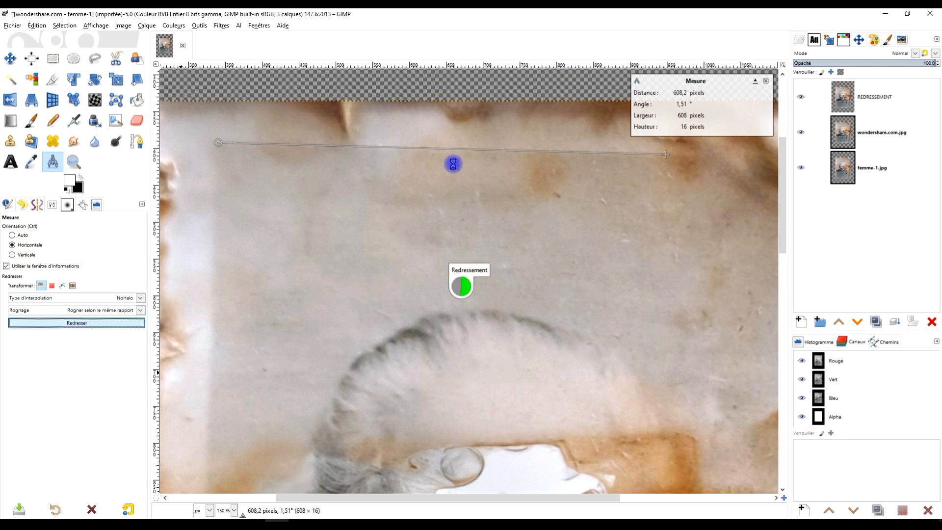
scroll(417, 211, down, 3)
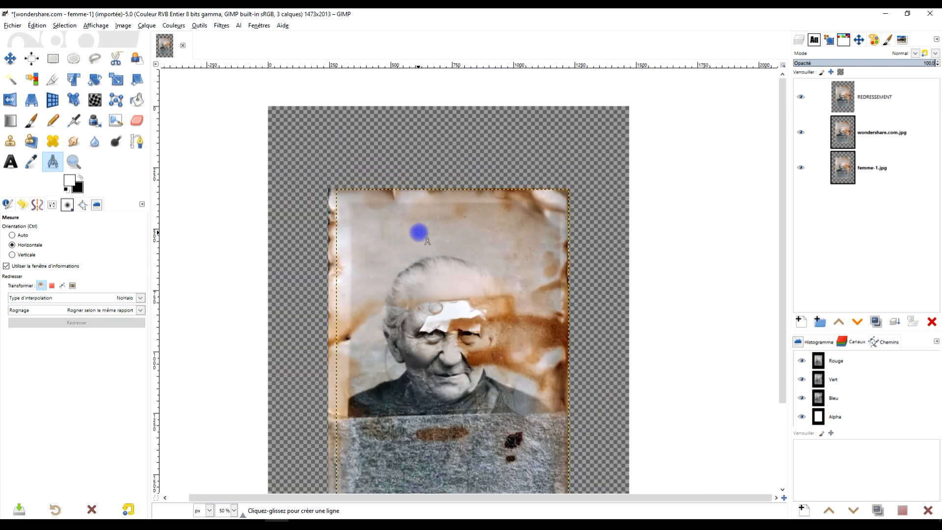
scroll(420, 137, up, 1)
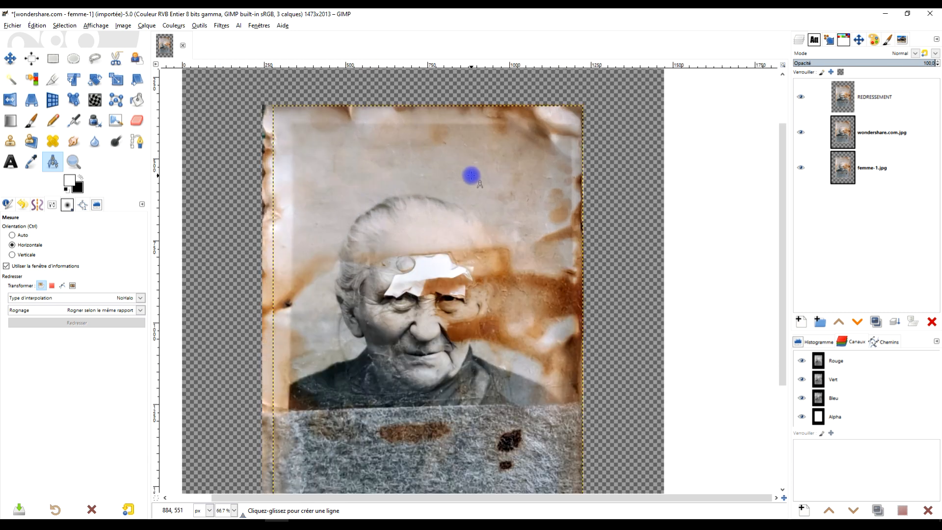
- Resize the REDRESSEMENT layer's boundary to the image dimensions
click(840, 97)
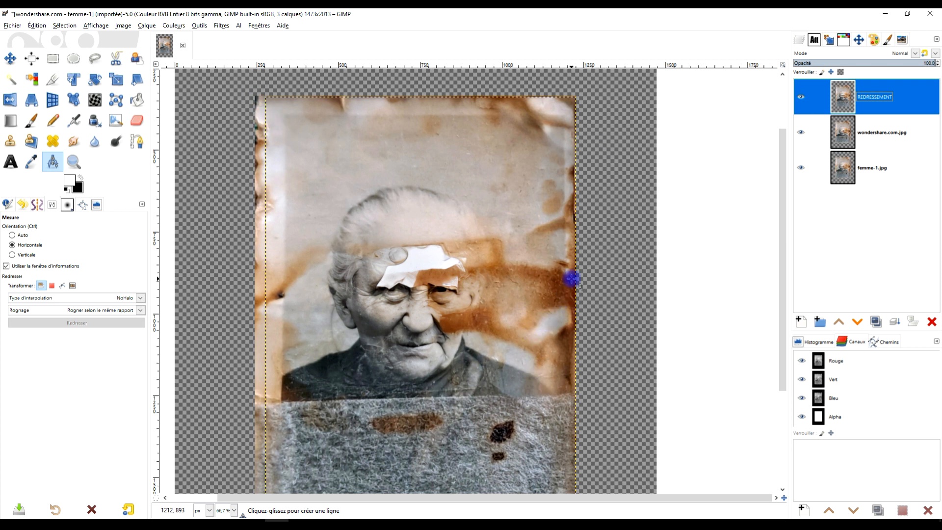
drag(488, 258, 451, 224)
scroll(463, 220, down, 1)
scroll(428, 189, up, 1)
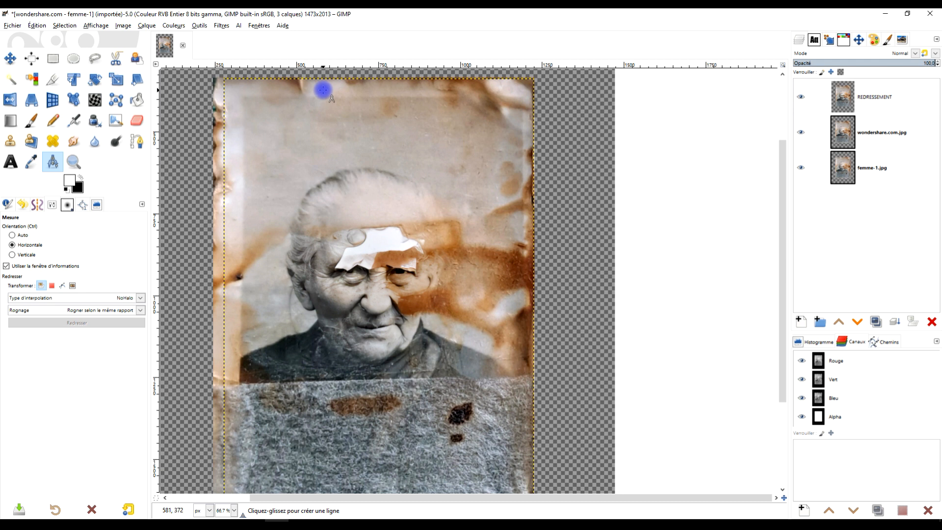
click(843, 97)
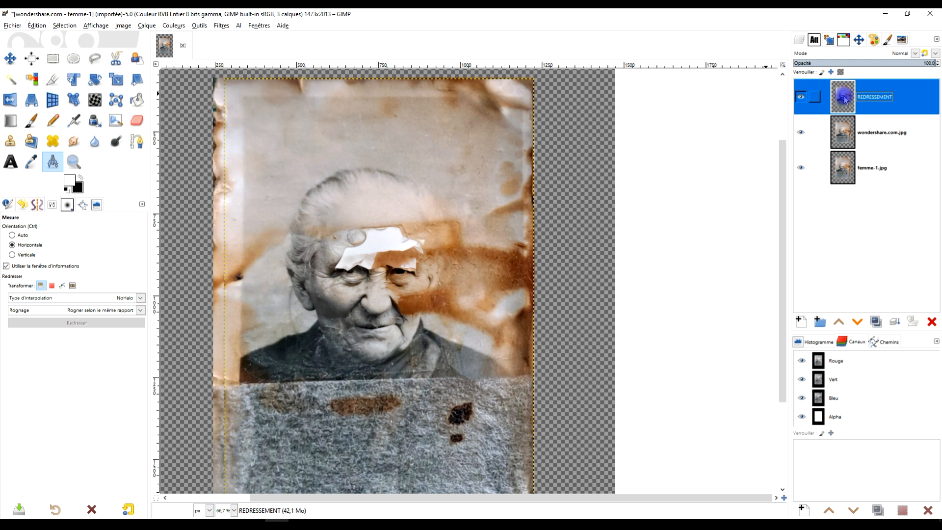
right_click(845, 100)
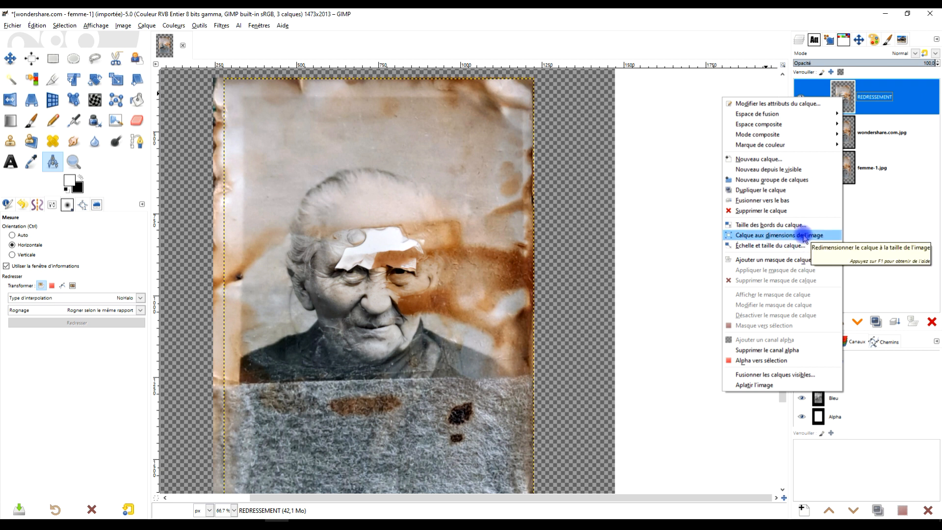
click(804, 238)
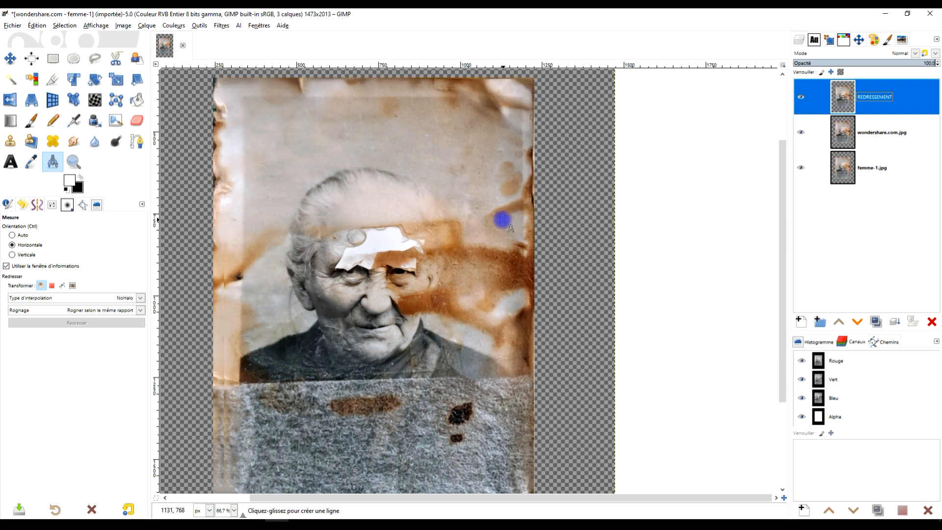
key(minus)
key(minus)
key(ctrl)
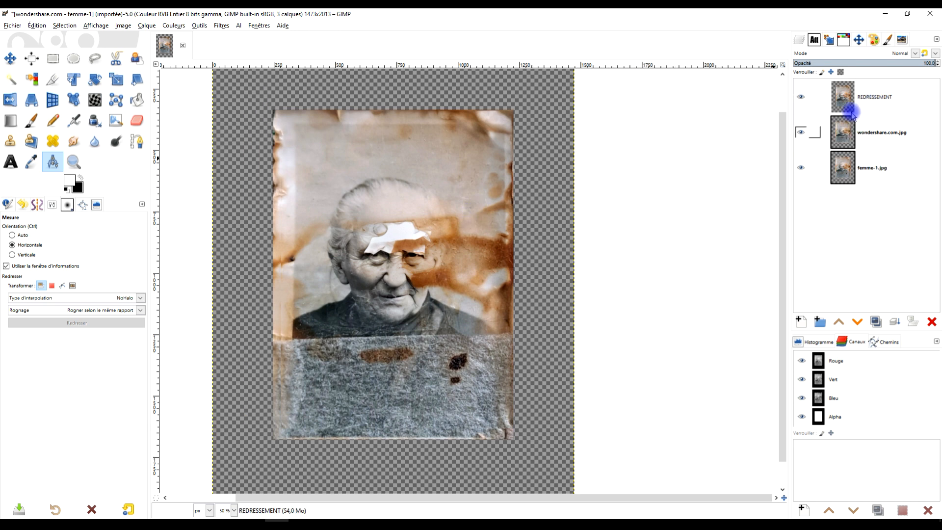
- Create a transparent 1473 × 2013 px layer named BORDURE - PHOTO and move it directly below REDRESSEMENT
click(804, 322)
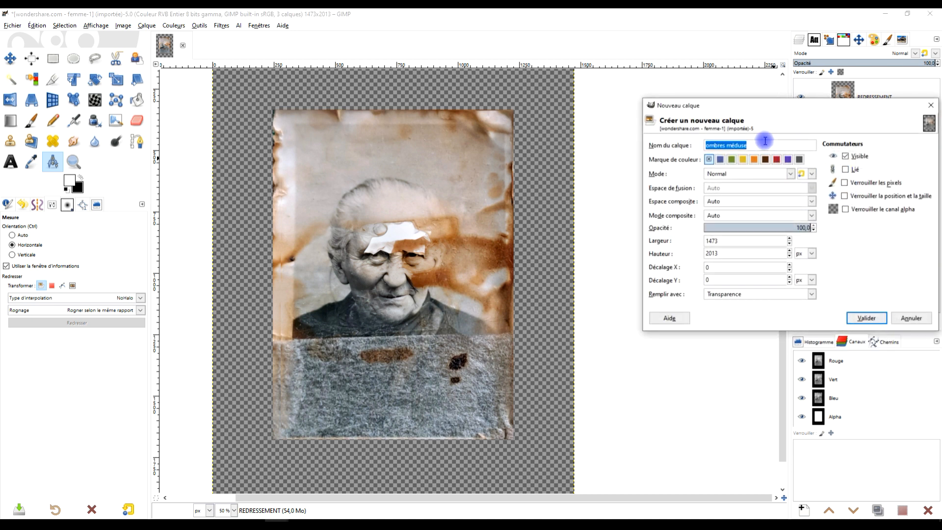
text(BORDURE - PHOTO)
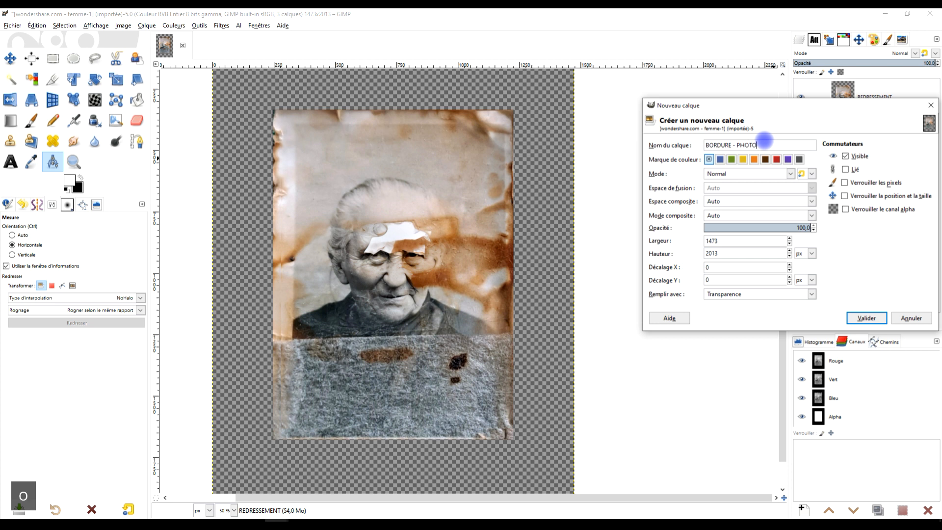
click(866, 318)
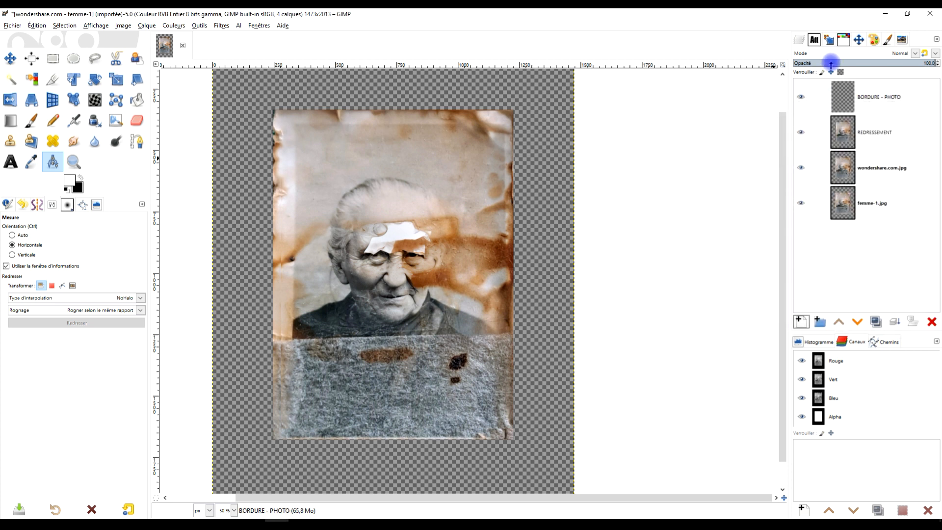
click(857, 323)
click(840, 144)
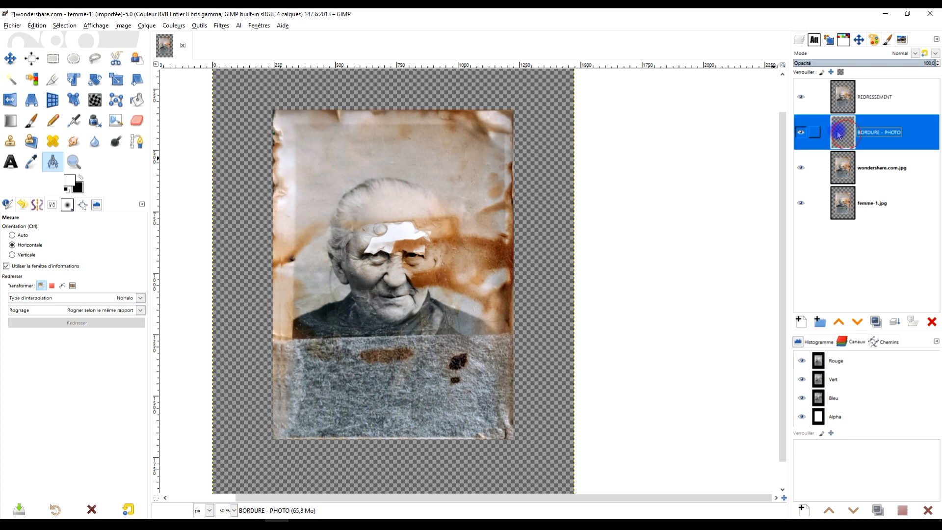
- Place two vertical guides, one on the photo's left outer edge and one about 91 px inside it on the inner border
scroll(282, 189, up, 2)
drag(389, 162, 355, 218)
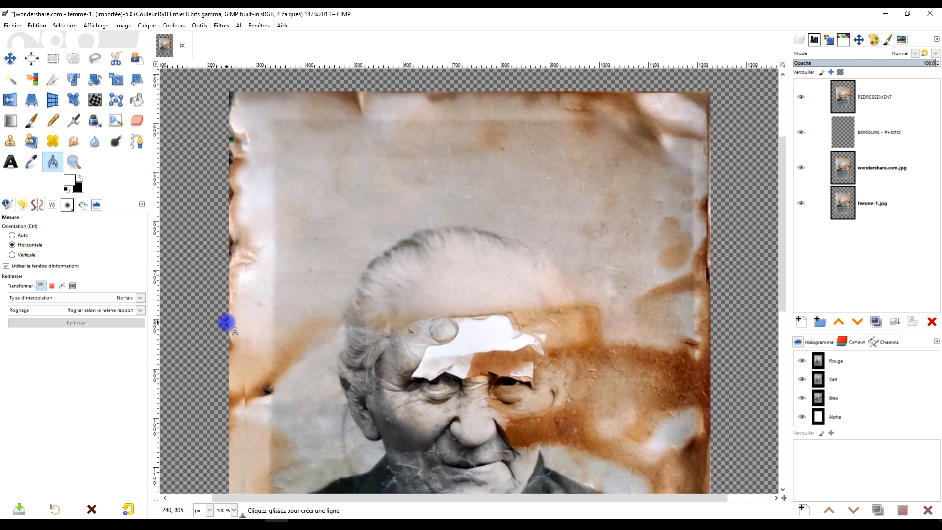
ctrl+scroll(236, 299, up, 1)
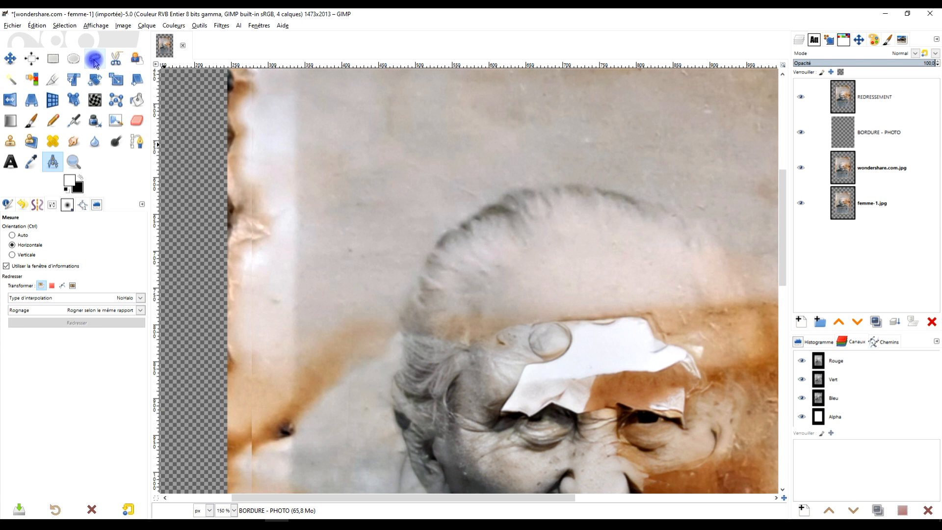
scroll(269, 243, down, 3)
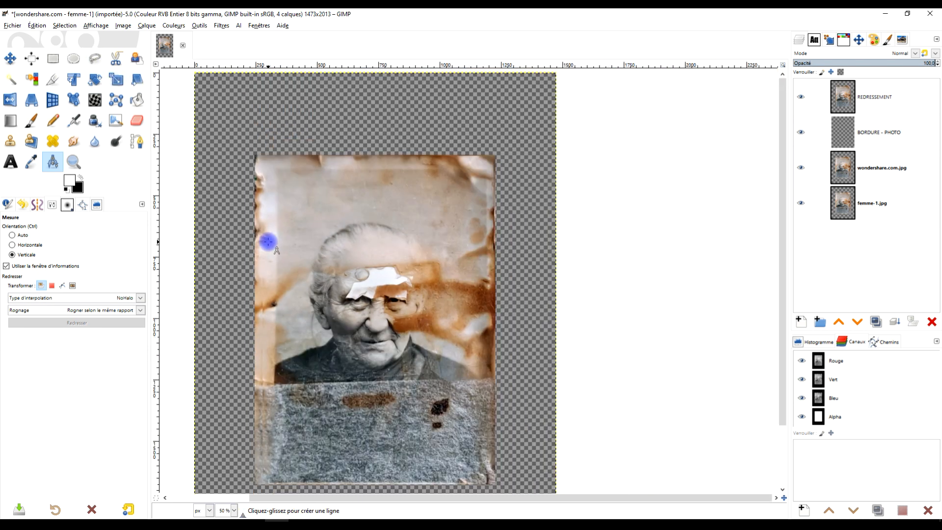
scroll(297, 263, up, 2)
drag(329, 278, 326, 200)
scroll(326, 201, down, 1)
scroll(323, 200, up, 1)
drag(155, 199, 209, 229)
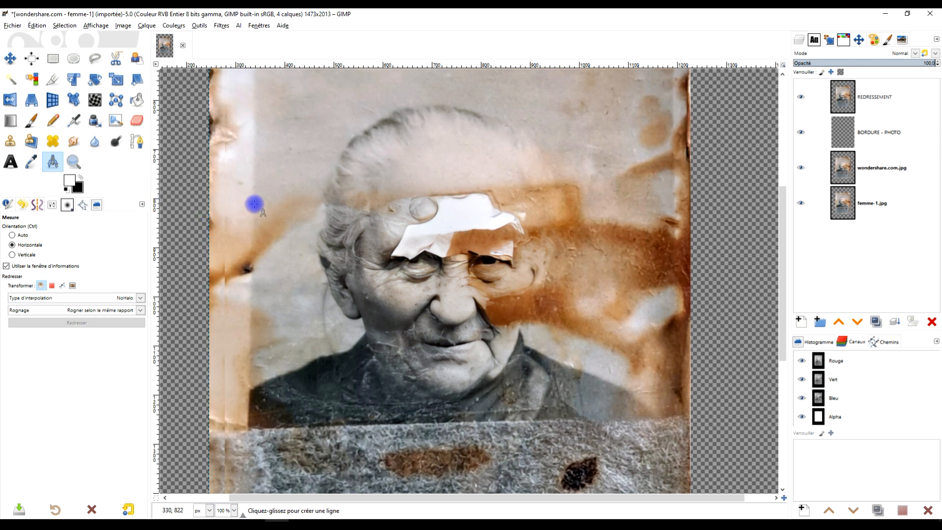
drag(156, 234, 253, 248)
- Place a horizontal guide along the picture's upper inner border and a vertical guide along its right inner border
scroll(492, 147, up, 8)
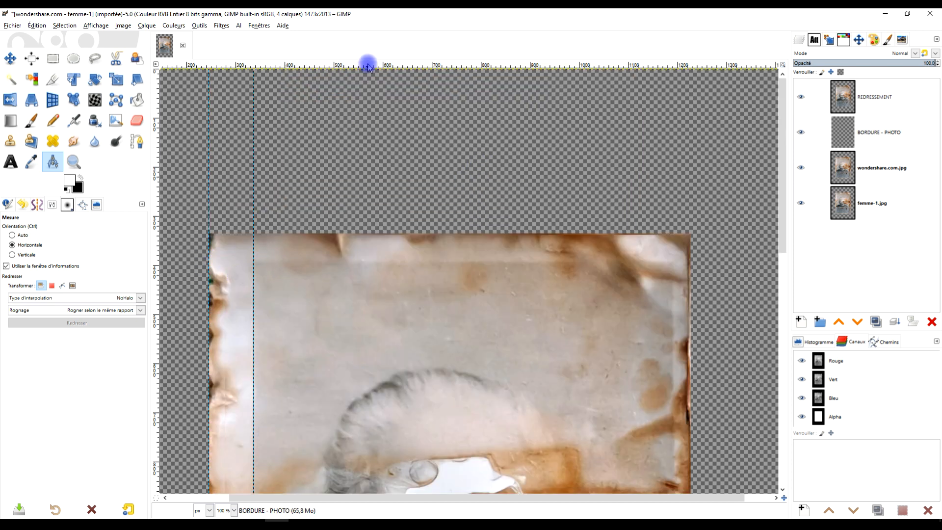
drag(368, 67, 445, 262)
drag(566, 382, 525, 231)
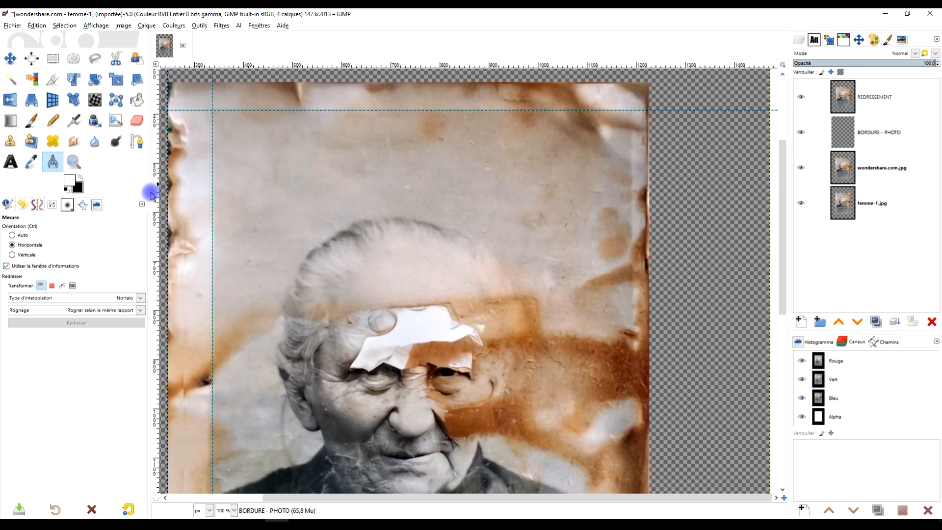
drag(156, 201, 634, 265)
- Examine the placed guides against the borders of the photo from the upper edge down to the lower edge
scroll(664, 259, down, 5)
scroll(638, 187, down, 1)
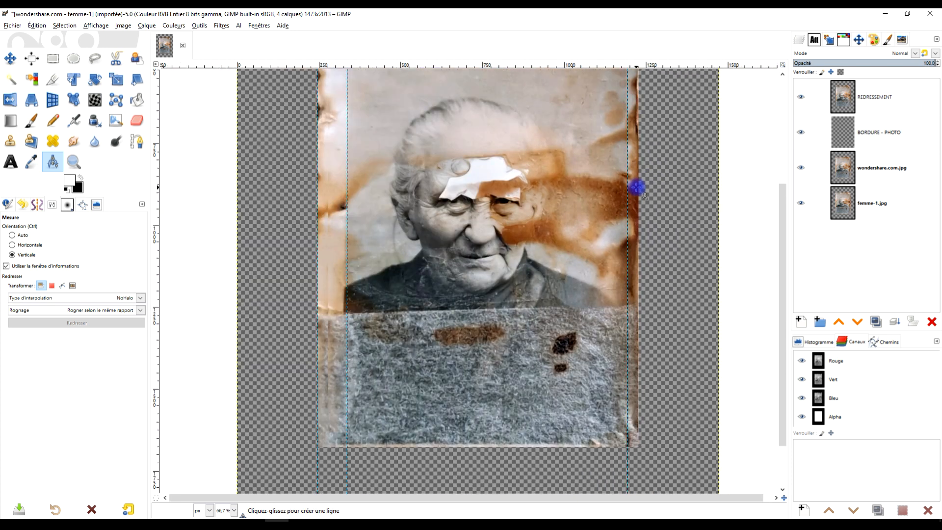
scroll(636, 187, down, 1)
scroll(574, 314, up, 1)
drag(584, 270, 455, 405)
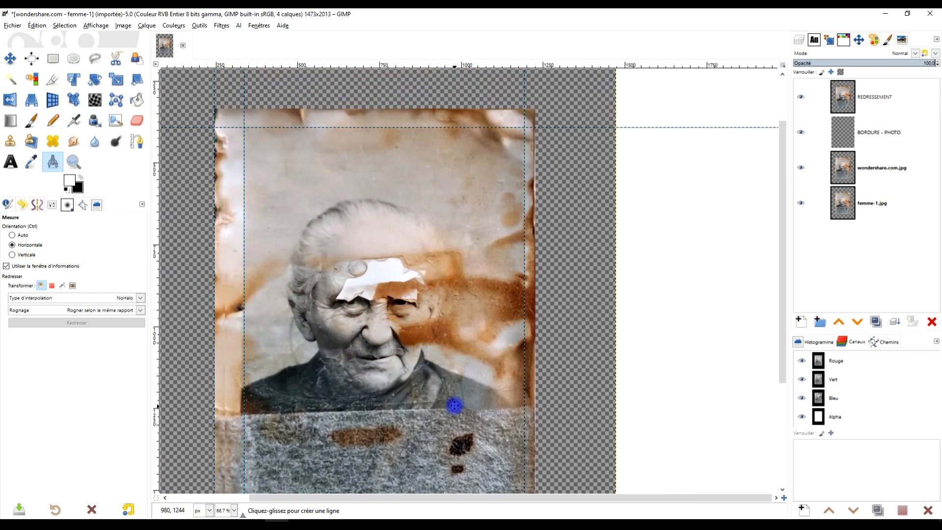
mouse_move(600, 178)
mouse_down()
mouse_move(597, 153)
mouse_move(607, 175)
mouse_up()
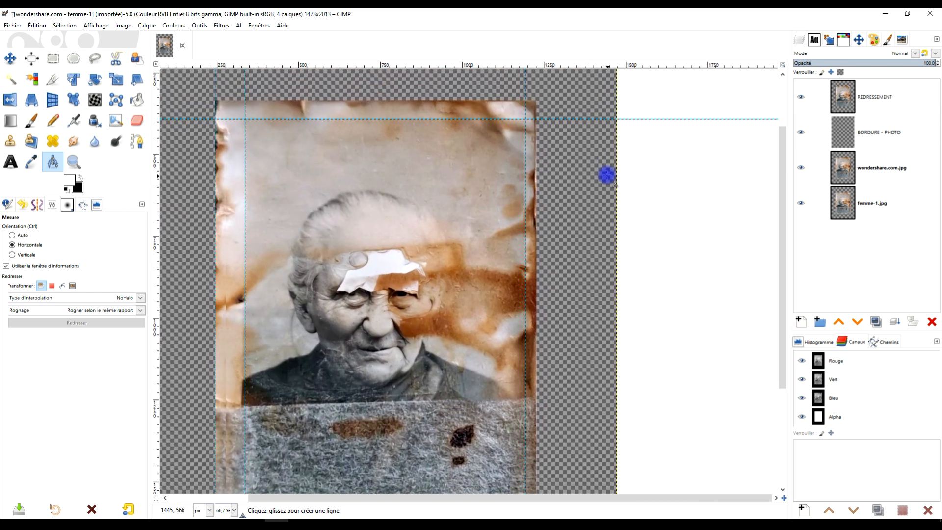
drag(336, 168, 348, 195)
scroll(334, 137, up, 1)
drag(317, 227, 362, 193)
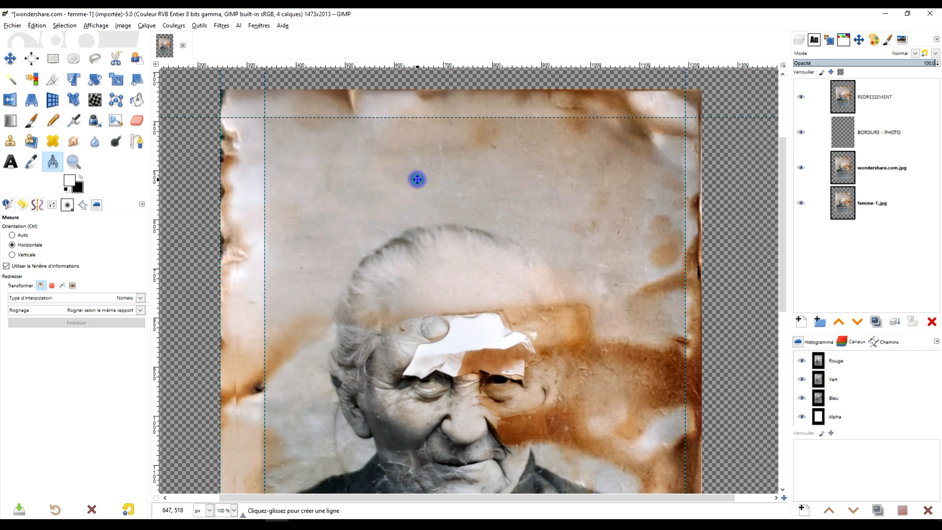
drag(417, 179, 414, 195)
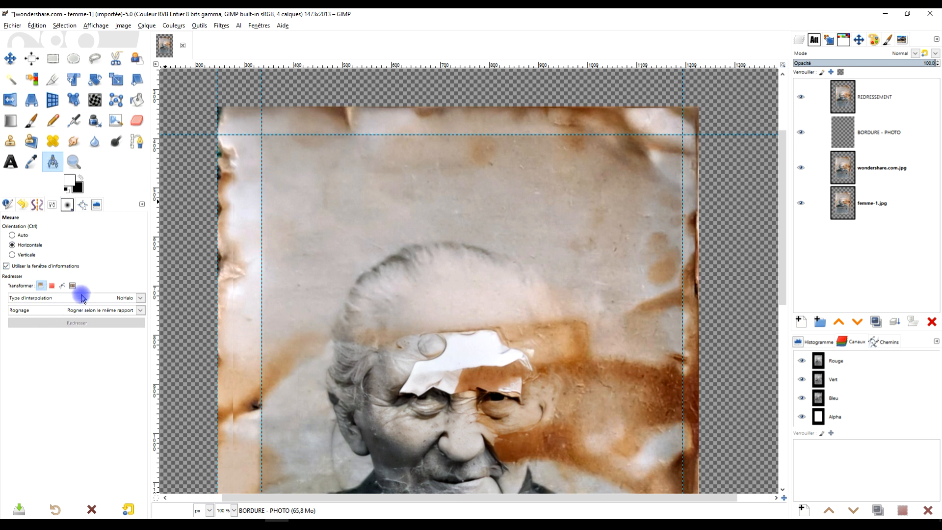
- Measure the width of the left border from the photo's outer edge to the inner vertical guide
scroll(222, 186, up, 3)
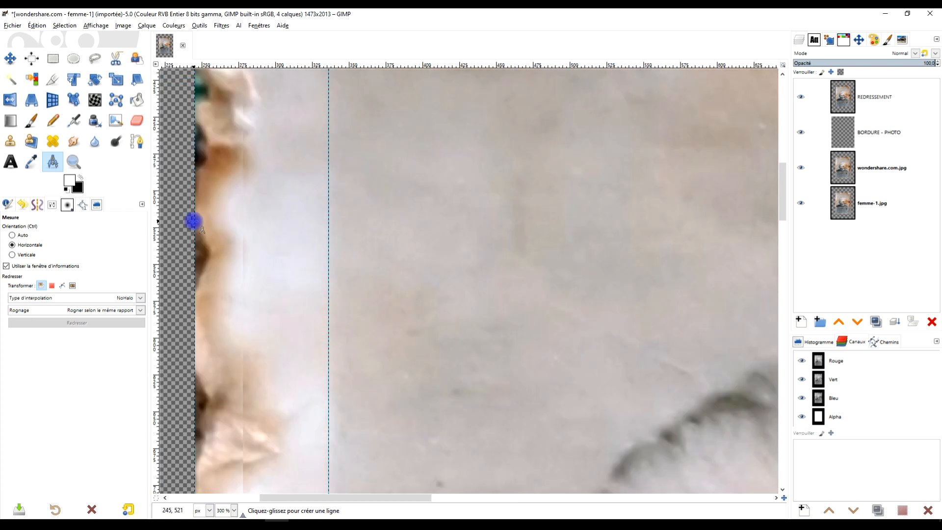
mouse_move(194, 221)
mouse_down()
mouse_move(328, 202)
mouse_move(323, 223)
mouse_up()
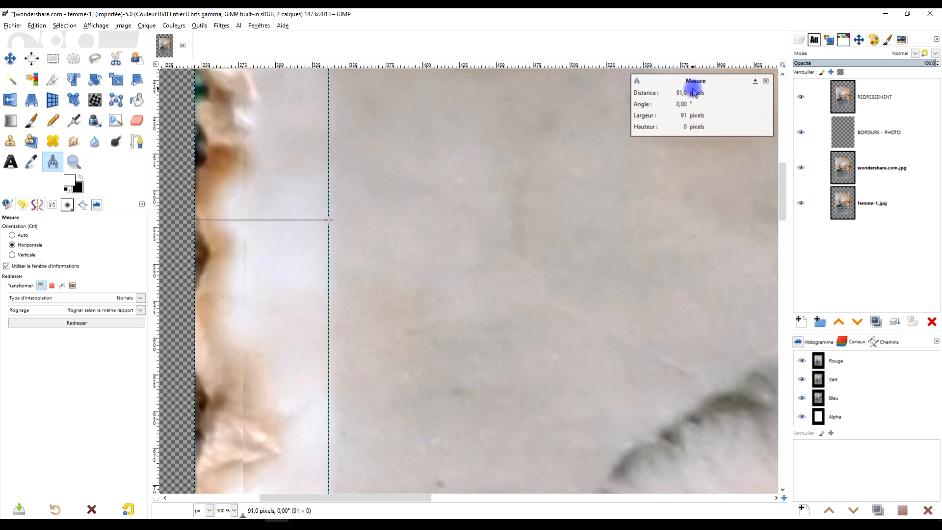
drag(531, 157, 376, 292)
scroll(544, 153, down, 3)
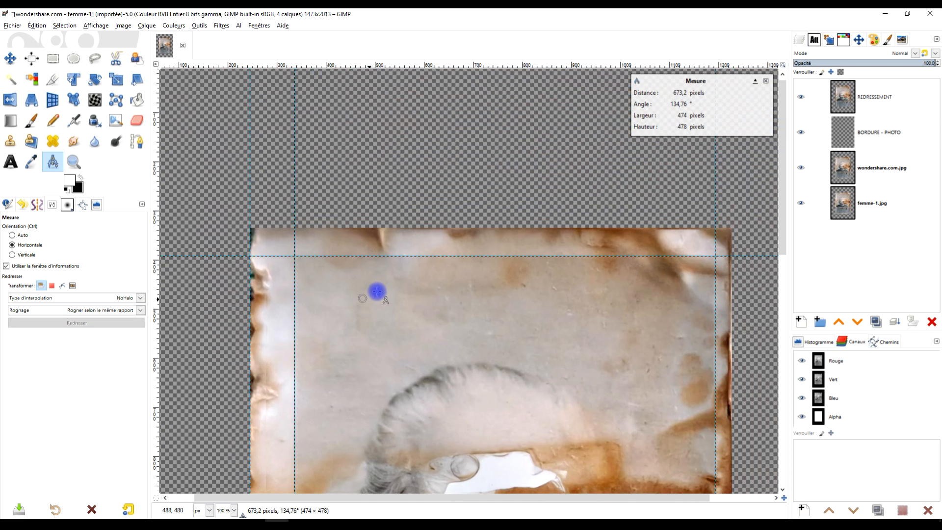
scroll(538, 237, up, 1)
scroll(512, 254, up, 1)
scroll(473, 251, down, 2)
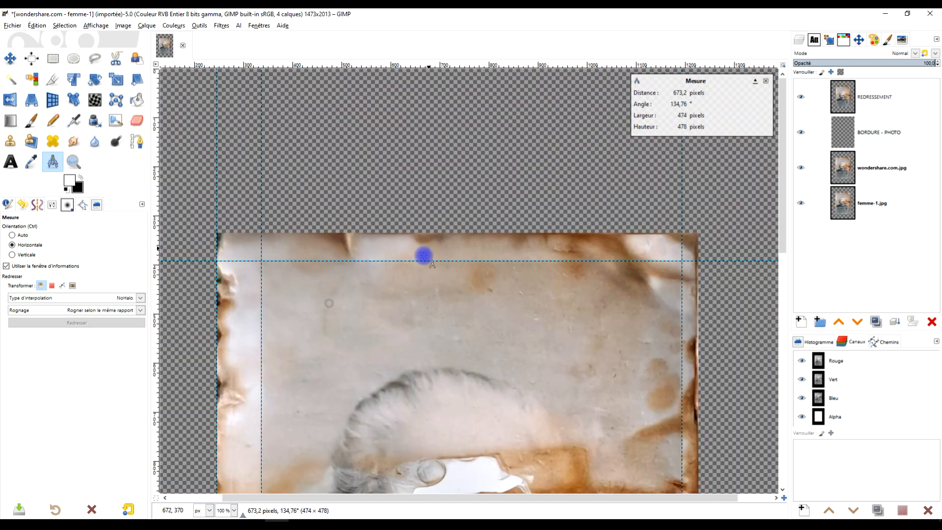
- Place a horizontal guide 91 px above the upper inner guide to mark the upper outer border
scroll(462, 256, up, 1)
ctrl+click(445, 196)
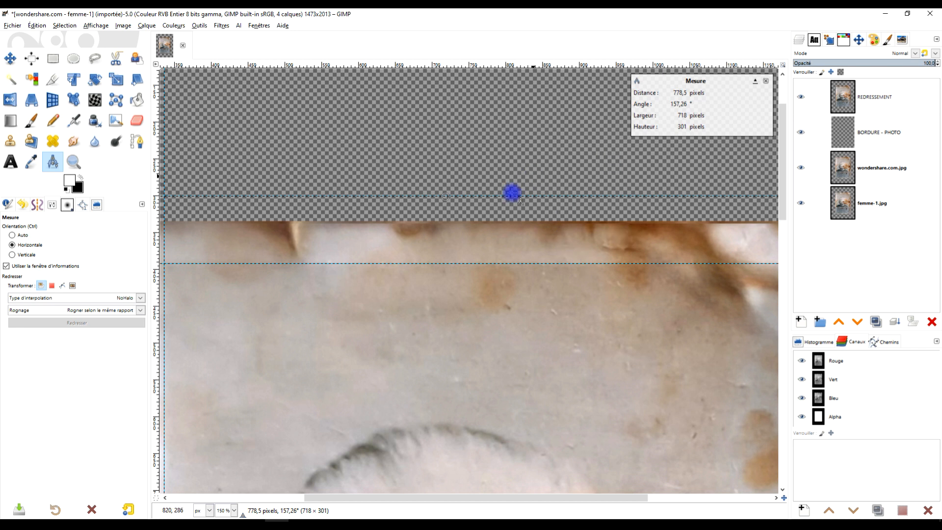
- Measure 91 px horizontally outward from the right inner guide with the Measure tool
scroll(536, 224, down, 3)
scroll(349, 202, up, 1)
scroll(450, 250, up, 1)
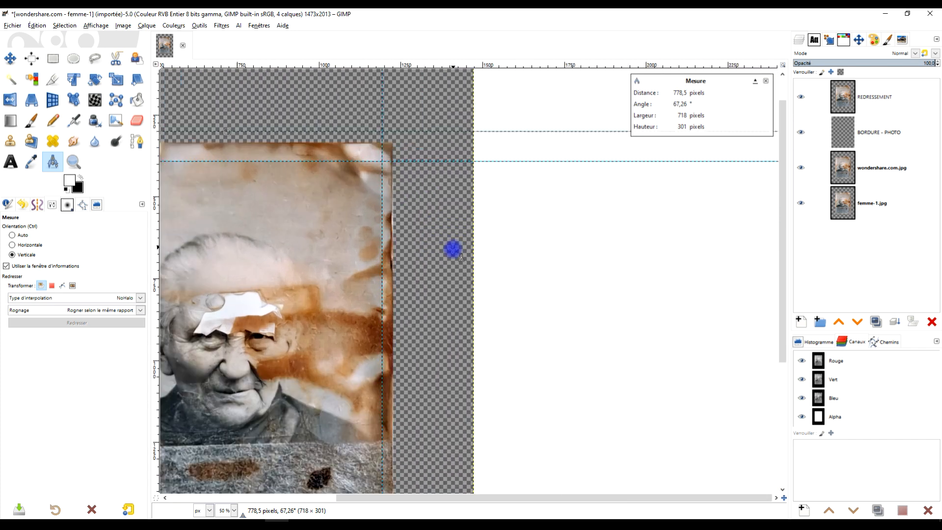
scroll(431, 250, up, 1)
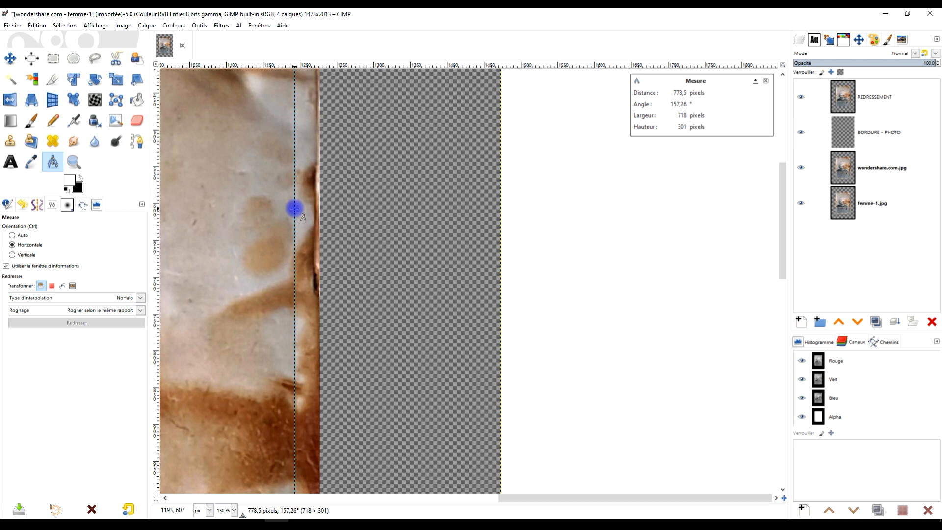
drag(295, 208, 338, 206)
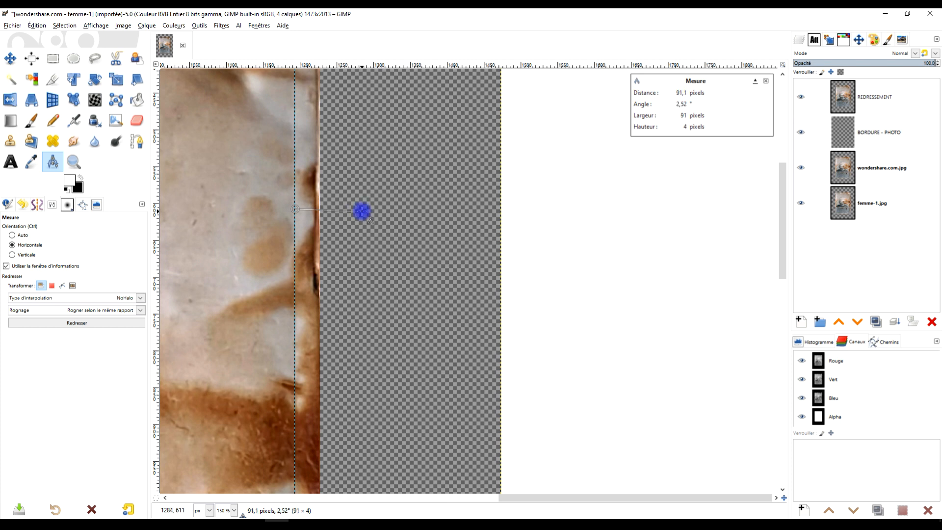
ctrl+click(362, 210)
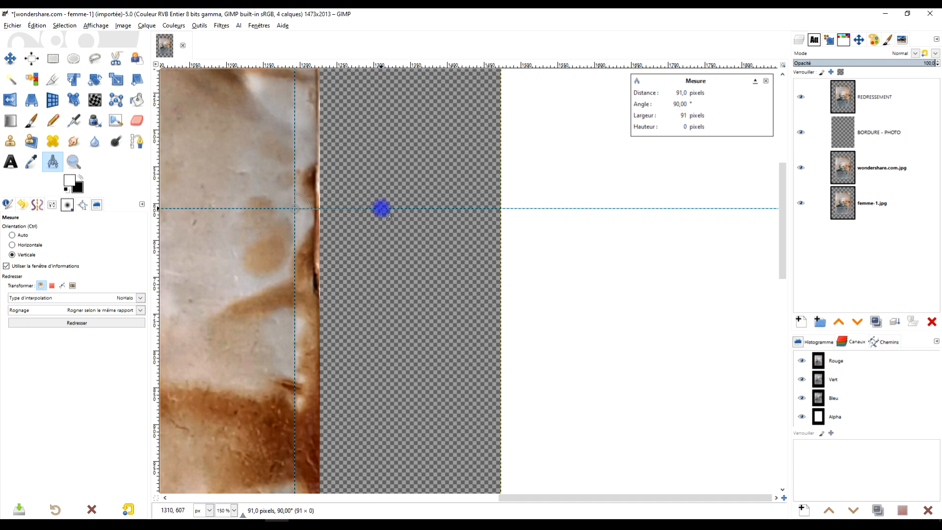
key(ctrl+z)
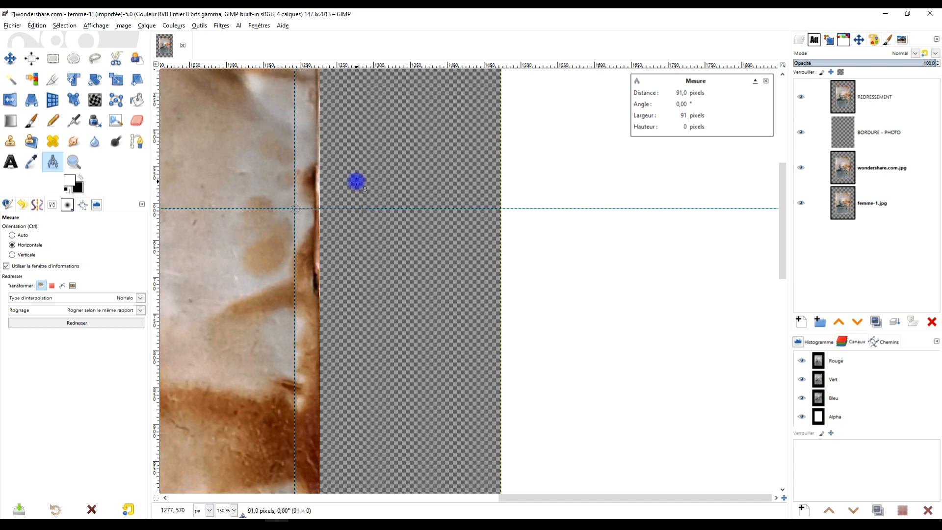
key(ctrl+z)
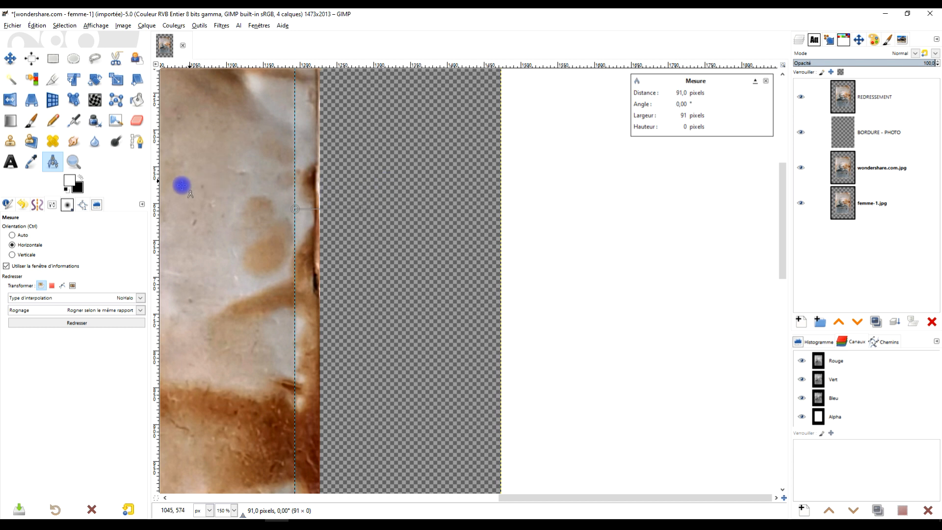
- Place a vertical guide at the outer end of the measuring line, 91 px outside the right inner guide
drag(157, 198, 363, 230)
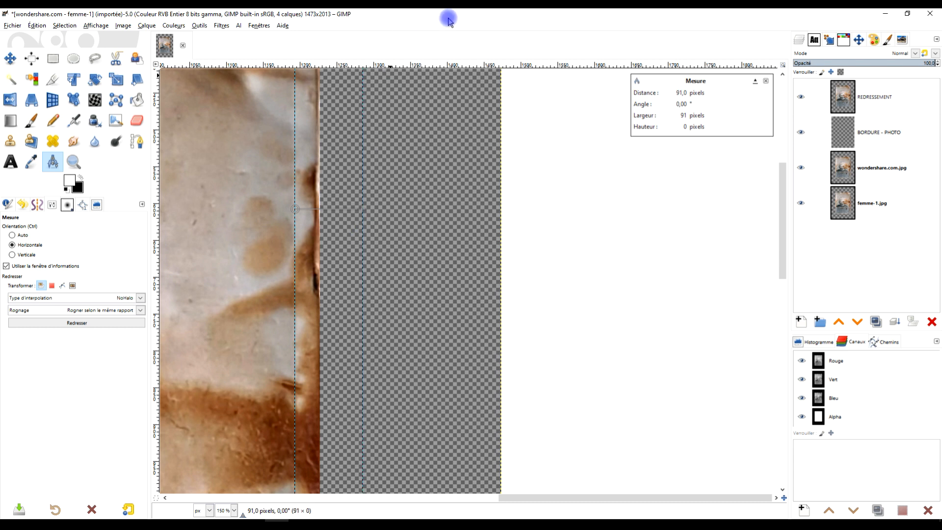
scroll(412, 236, down, 3)
scroll(404, 214, up, 4)
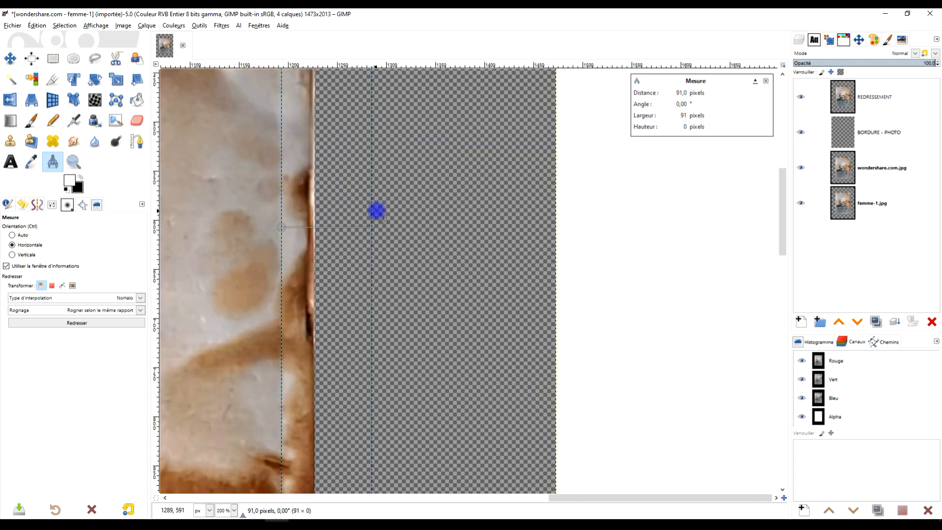
scroll(413, 265, down, 3)
scroll(417, 255, down, 5)
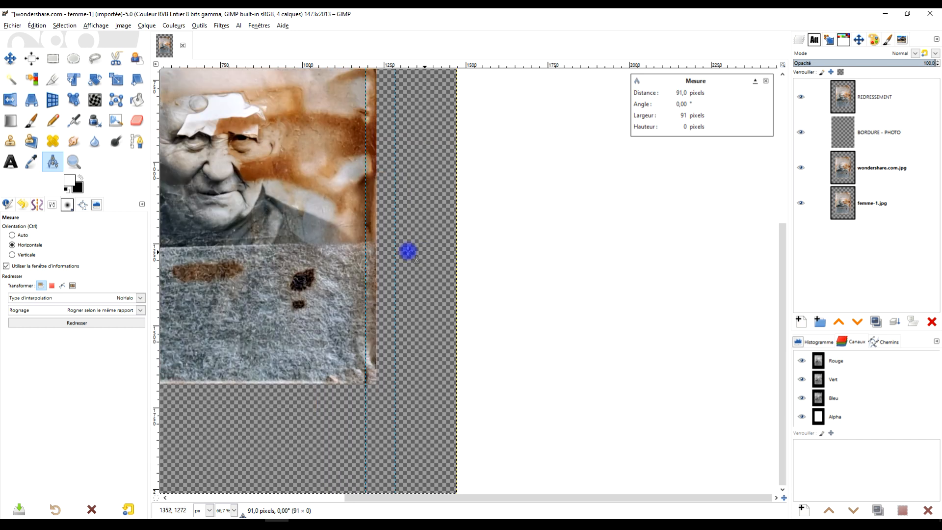
- On the BORDURE - PHOTO layer, draw a rectangular selection of about 1040 by 1411 px starting where the left and upper outer guides cross
drag(389, 326, 519, 351)
drag(536, 185, 546, 256)
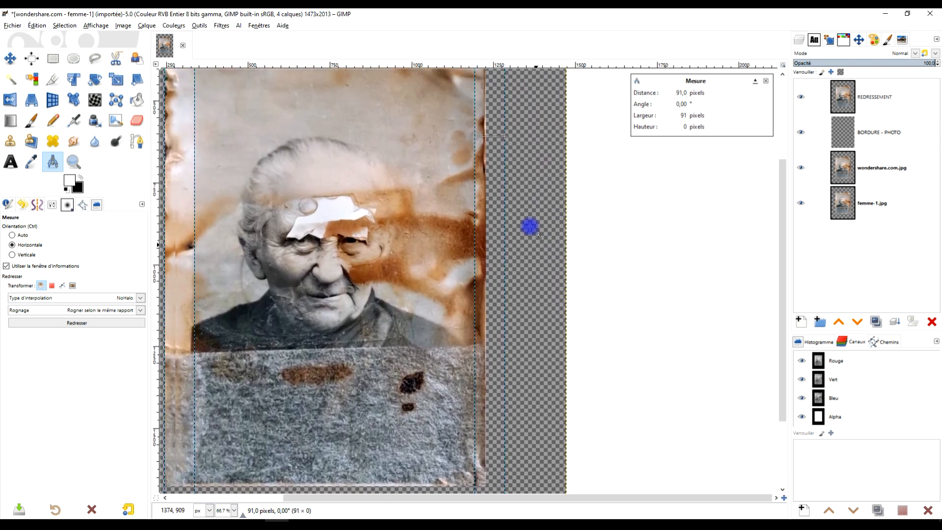
scroll(530, 226, down, 1)
drag(529, 223, 499, 236)
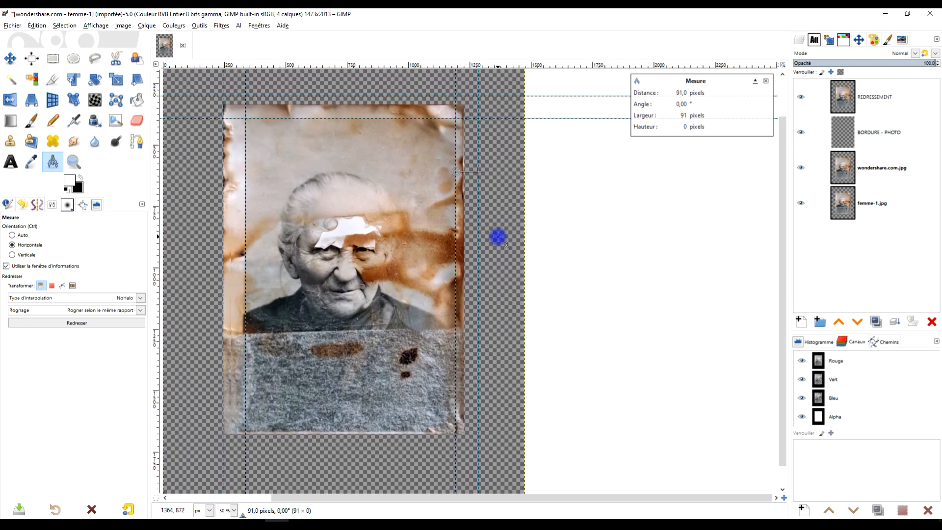
double_click(892, 136)
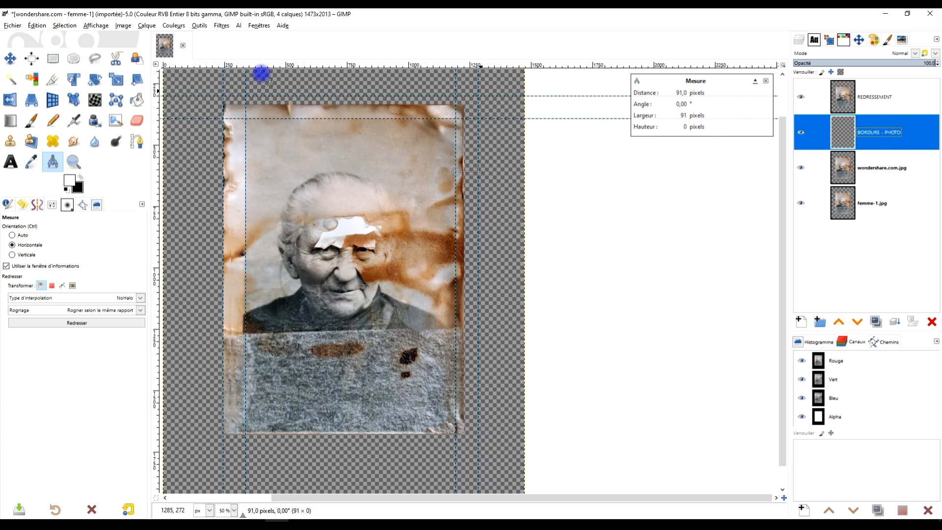
click(54, 59)
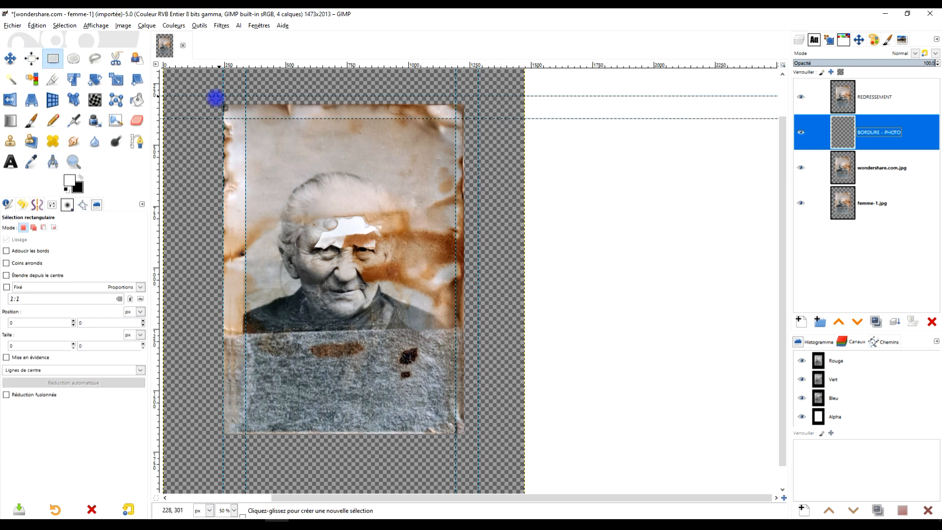
drag(222, 94, 481, 443)
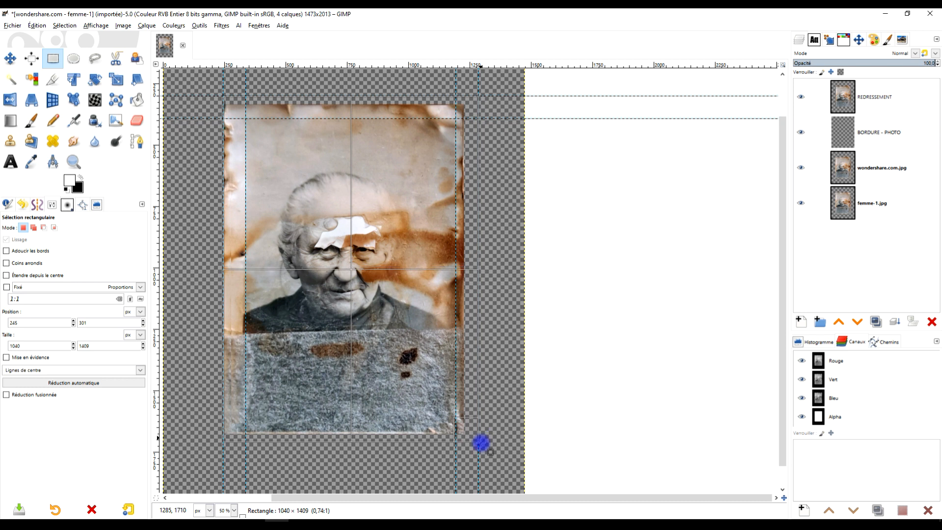
- Examine the selection's fit along the upper guides and check whether Aligner sur les guides is enabled
scroll(344, 118, up, 3)
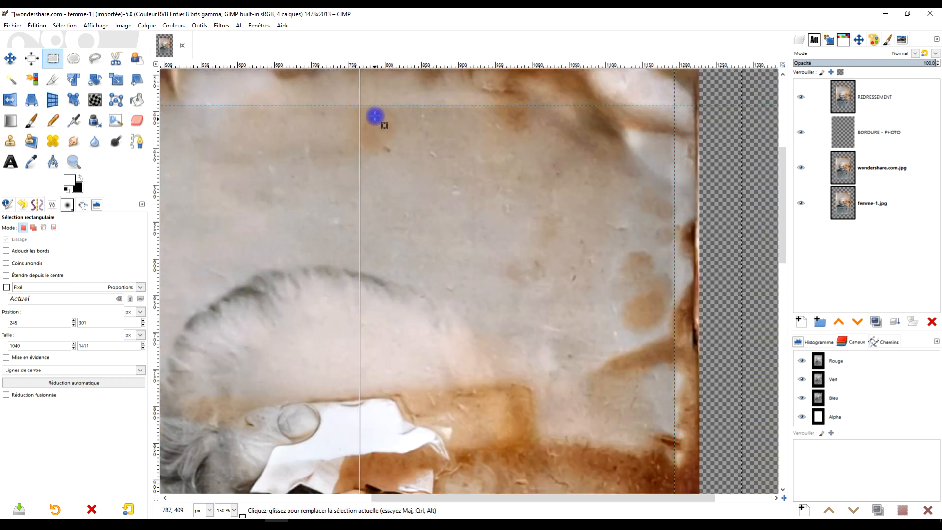
scroll(412, 183, down, 3)
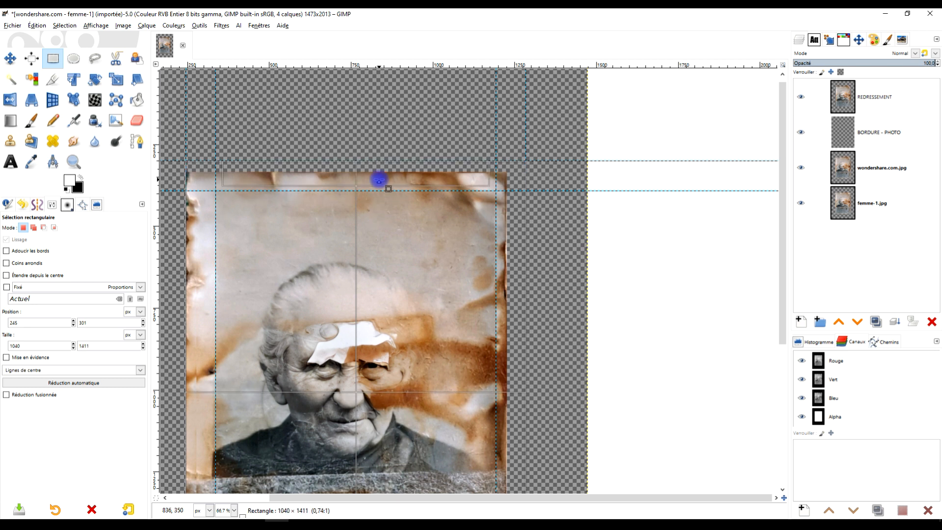
click(96, 25)
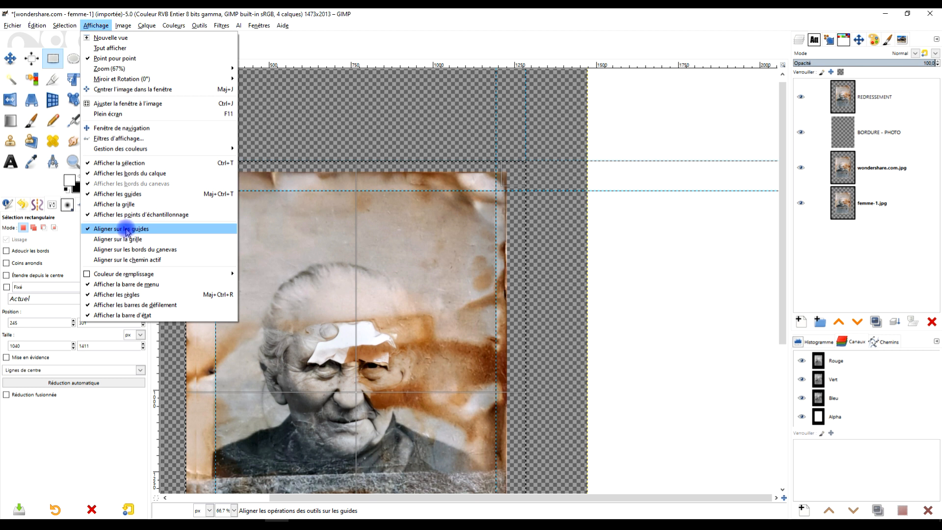
click(353, 47)
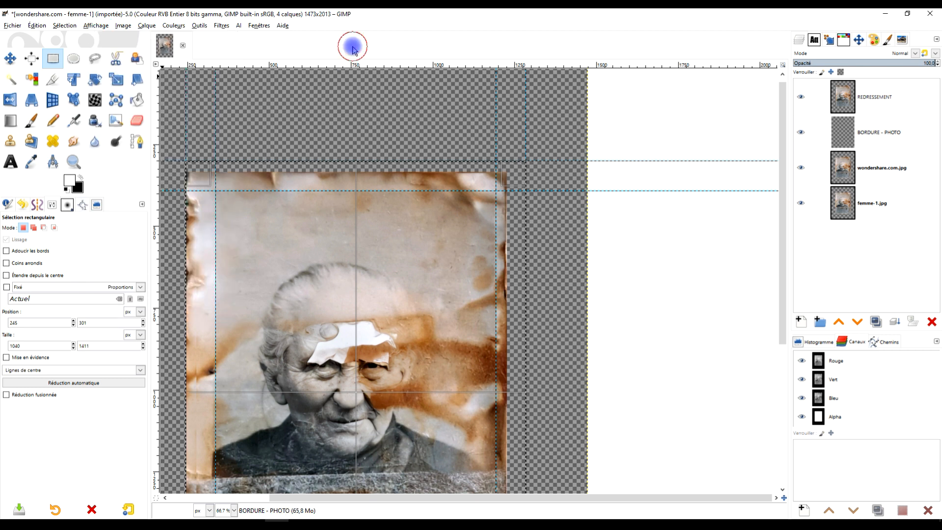
- Move the selection's lower edge onto the photo's lower edge, giving it a height of 1378 px
scroll(408, 292, down, 2)
scroll(409, 293, down, 2)
mouse_move(326, 383)
mouse_down()
mouse_move(326, 349)
mouse_move(318, 389)
mouse_move(325, 373)
mouse_up()
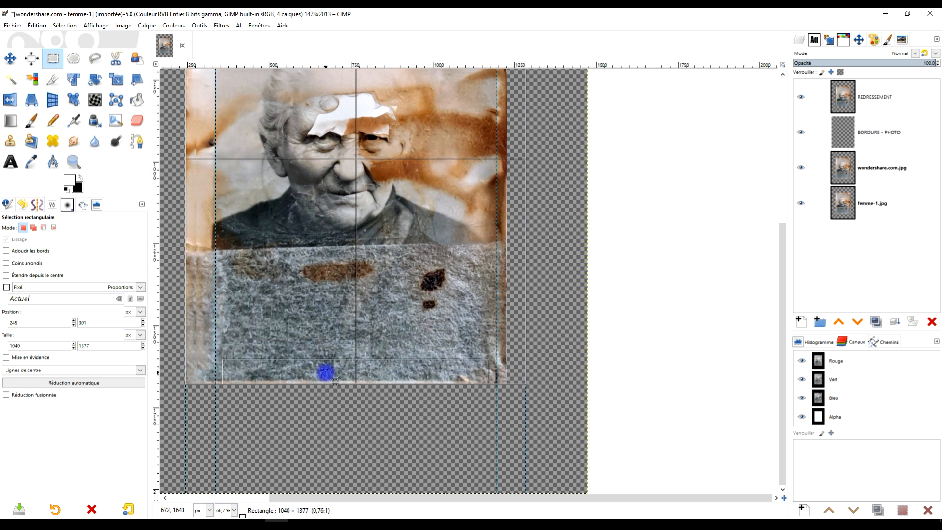
drag(326, 372, 314, 388)
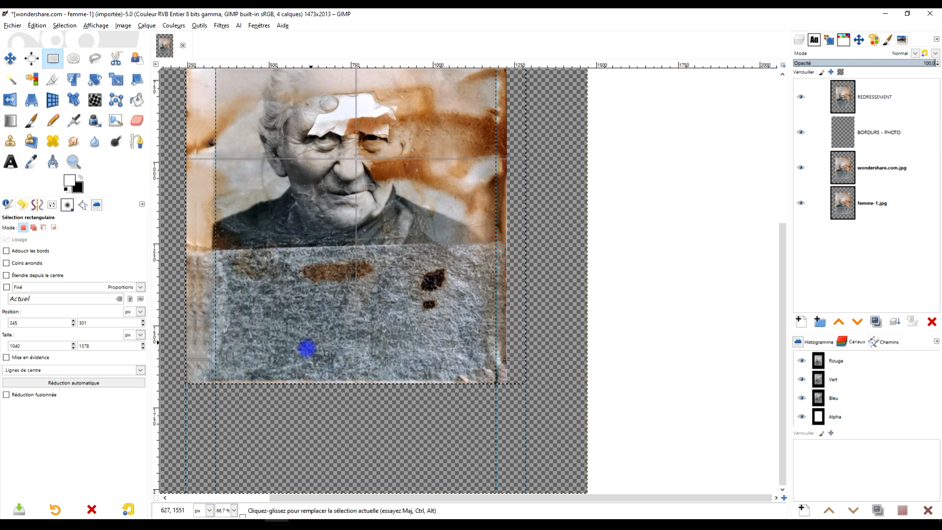
- Place a horizontal guide at the photo's lower edge and use the Move tool to shift it exactly onto the edge
drag(317, 64, 332, 383)
scroll(332, 383, up, 4)
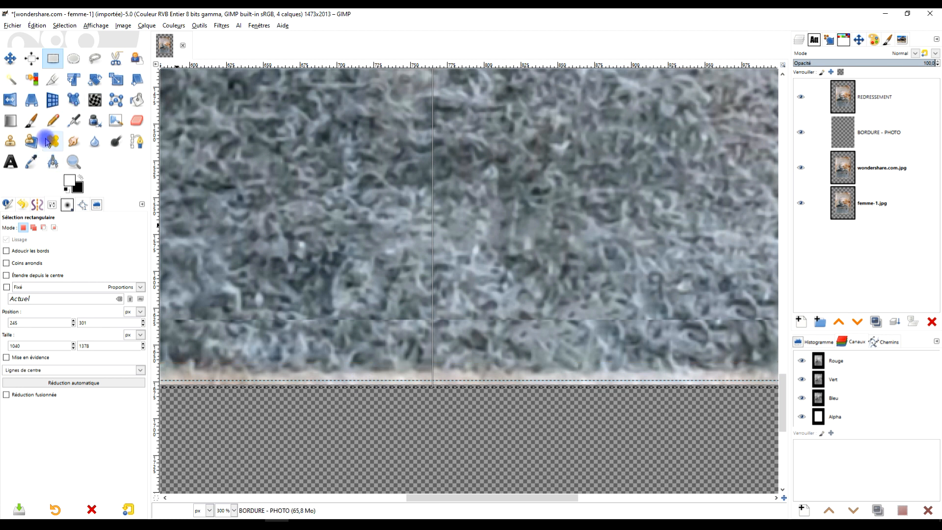
click(10, 57)
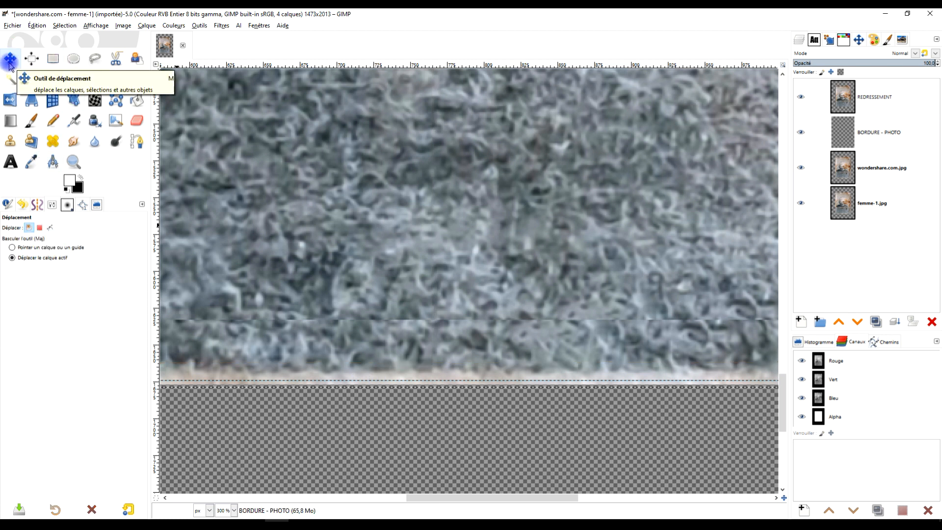
click(45, 247)
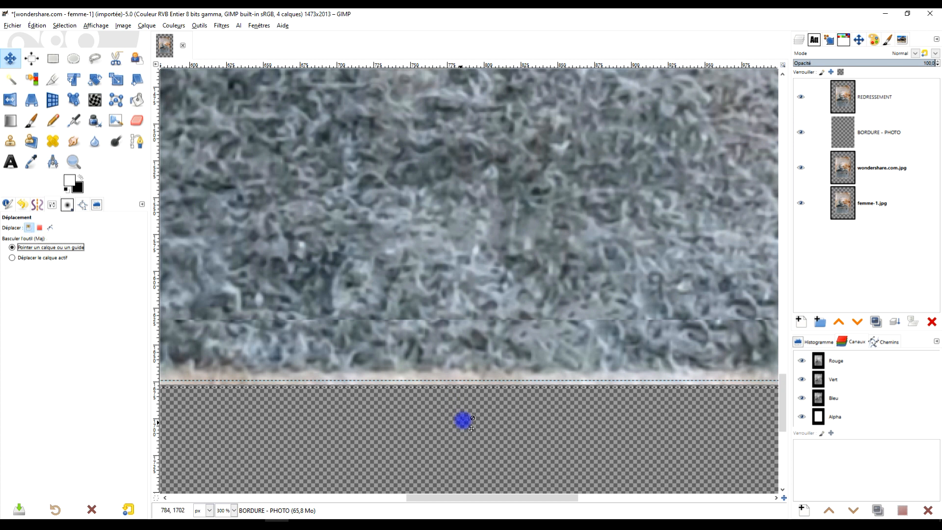
scroll(481, 383, up, 2)
drag(483, 381, 484, 380)
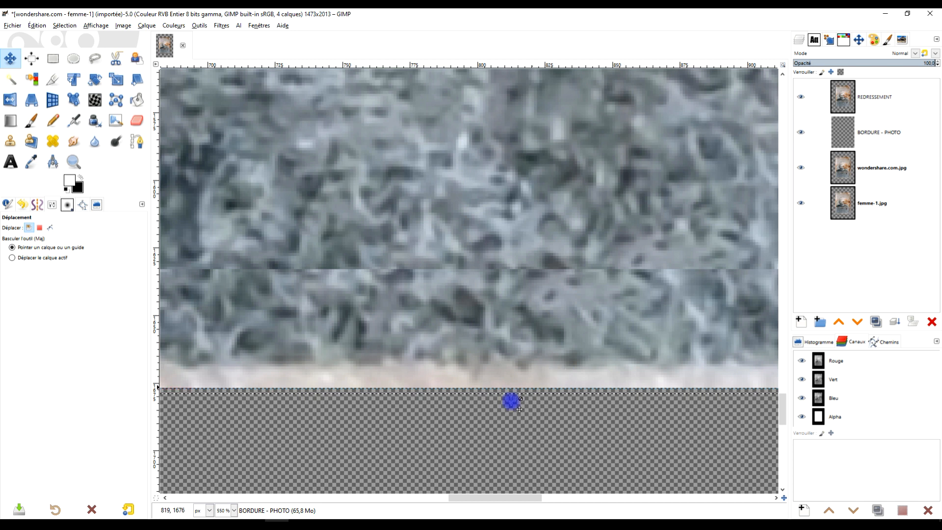
scroll(503, 406, down, 4)
scroll(502, 404, up, 2)
scroll(502, 402, down, 4)
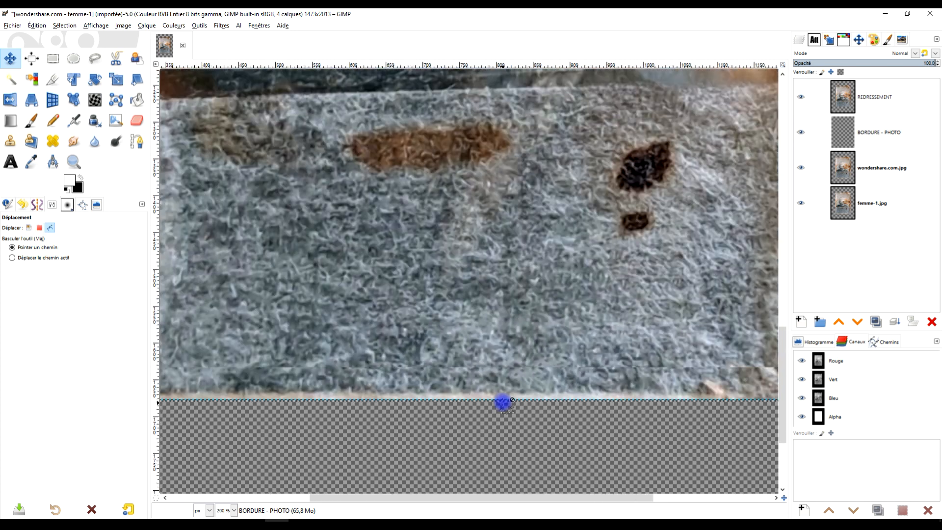
scroll(476, 399, up, 2)
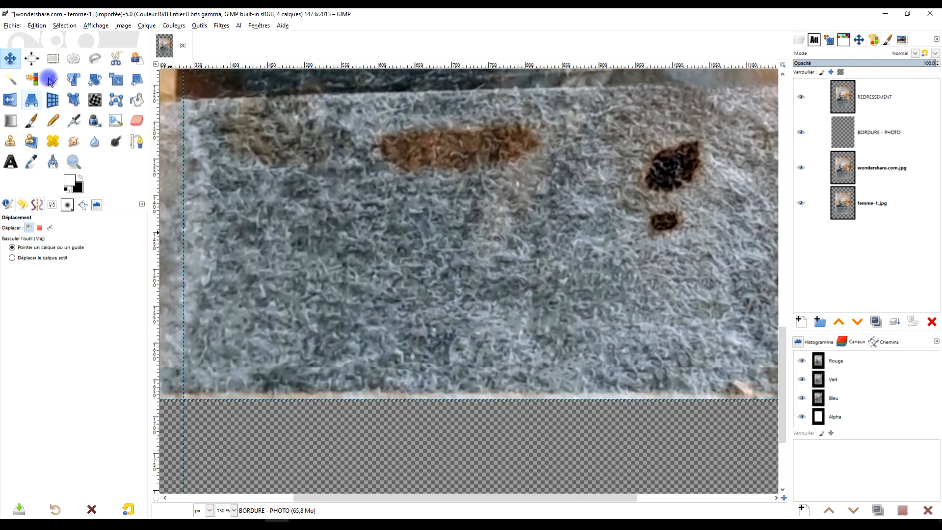
- Measure 91 px straight up from the lower outer guide and place a horizontal guide at that height
click(53, 58)
drag(360, 198, 360, 240)
scroll(370, 300, up, 4)
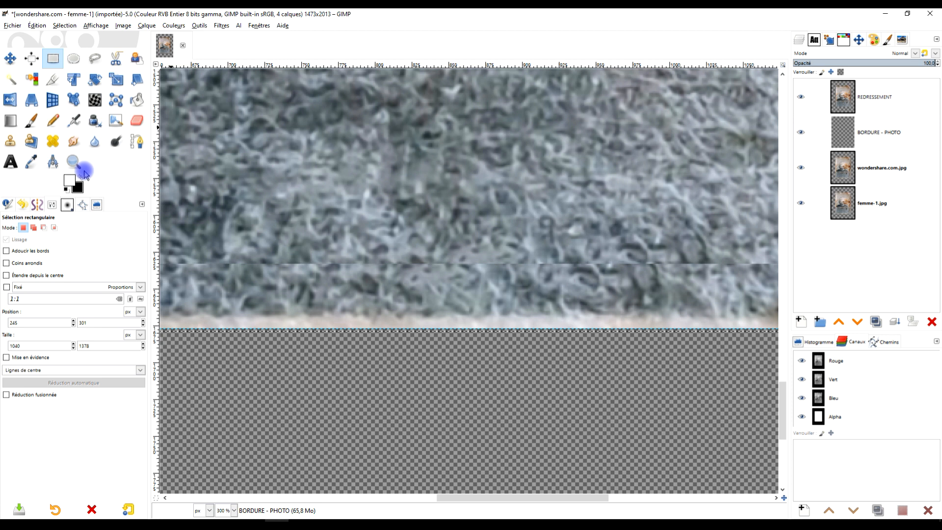
click(52, 162)
scroll(417, 339, up, 2)
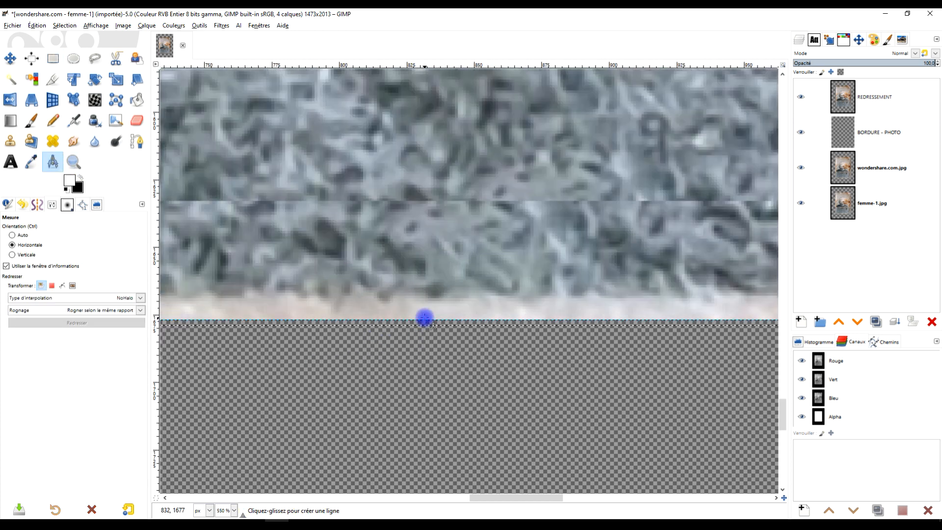
drag(407, 320, 402, 85)
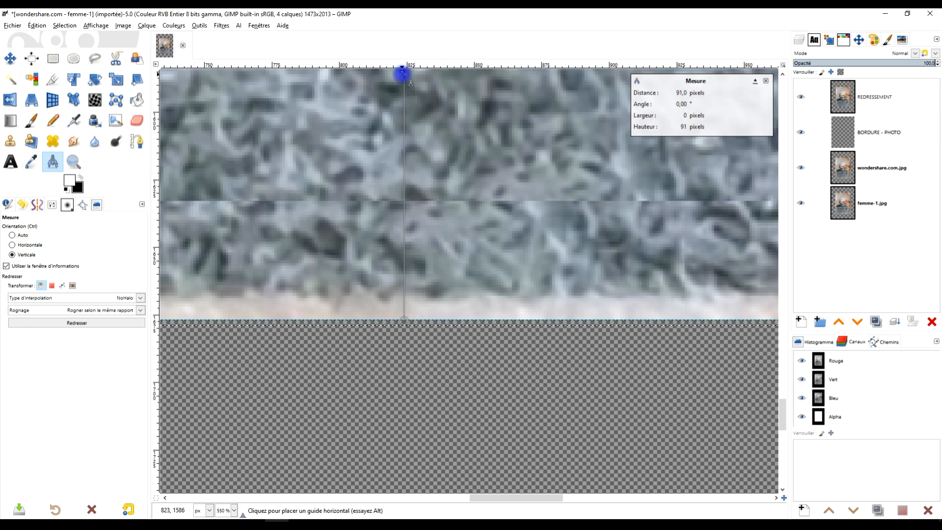
- Draw a rectangular selection along the four outer guides around the whole photo, 1040 × 1376 px at position 245, 301
scroll(466, 131, down, 3)
drag(495, 191, 462, 301)
scroll(461, 301, down, 2)
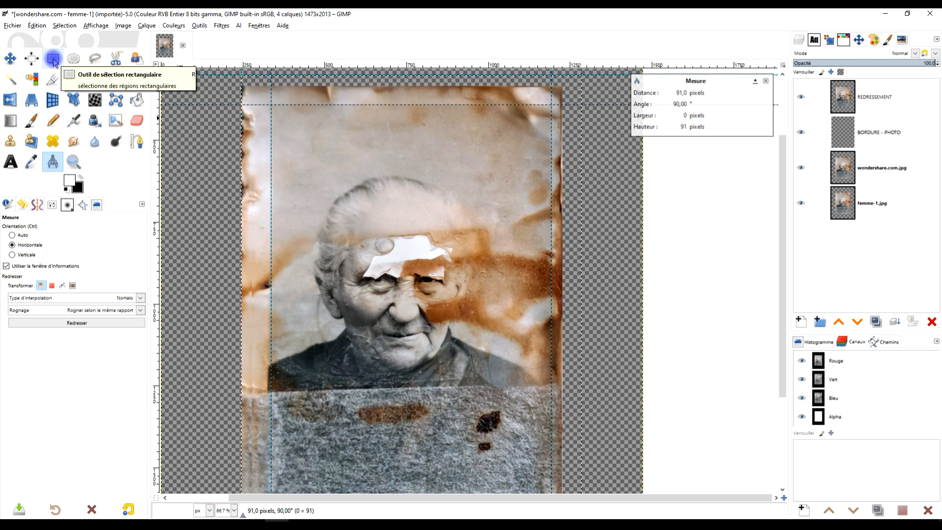
click(53, 58)
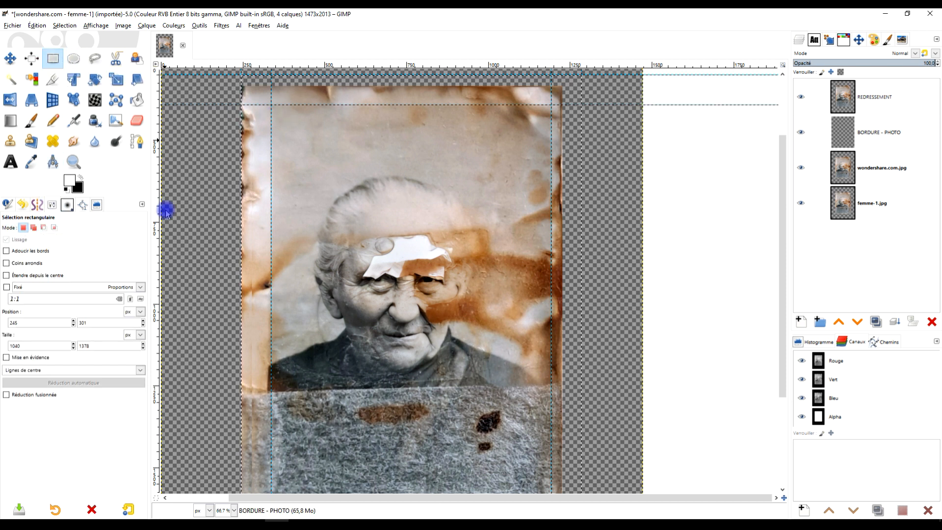
scroll(308, 151, up, 2)
drag(244, 122, 585, 438)
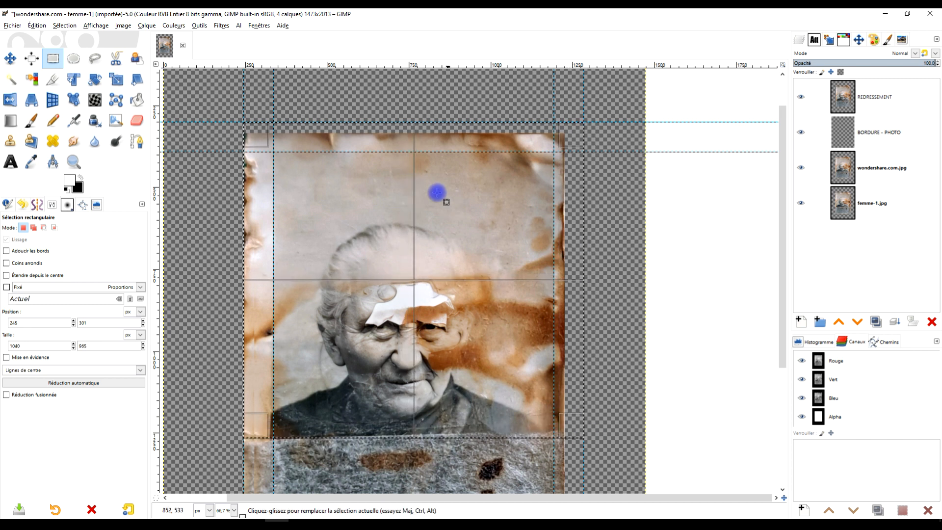
mouse_move(246, 178)
mouse_down()
mouse_move(262, 182)
mouse_move(243, 180)
mouse_up()
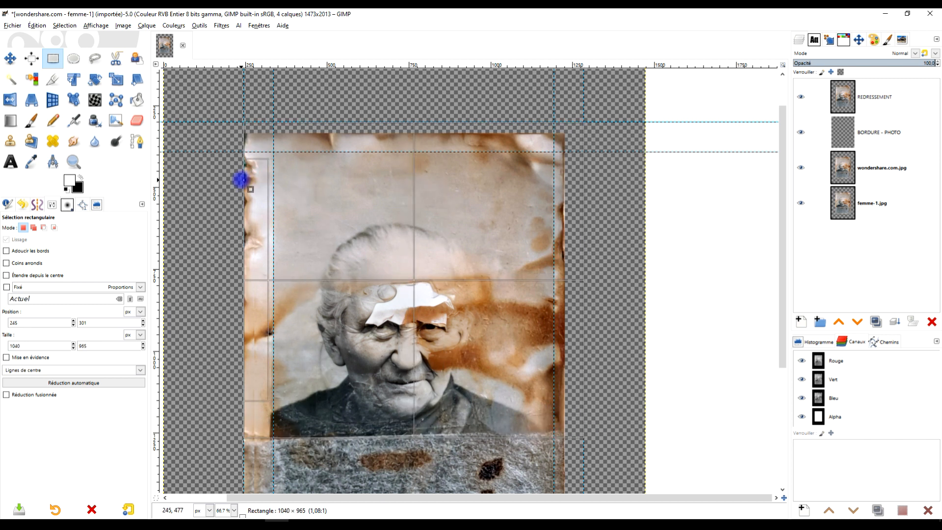
scroll(377, 147, down, 5)
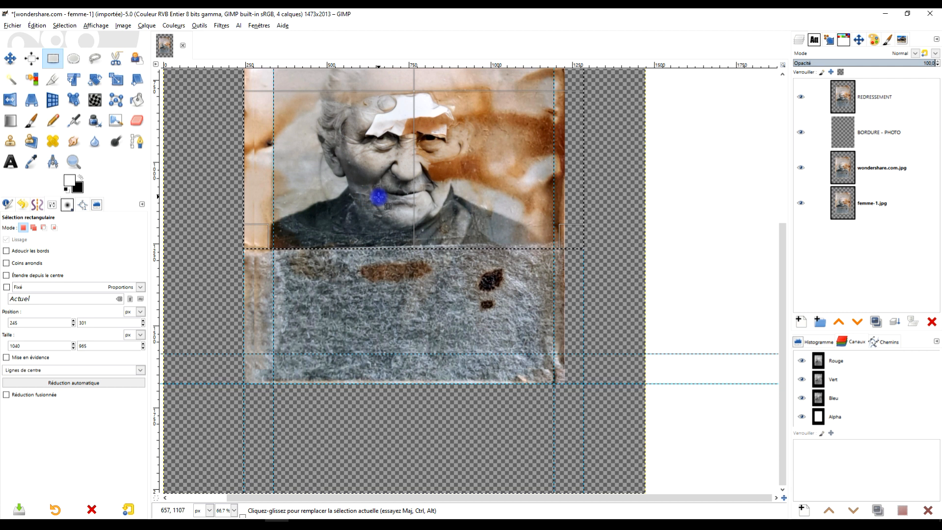
drag(378, 249, 385, 384)
scroll(459, 215, up, 1)
scroll(460, 215, right, 1)
scroll(459, 215, down, 1)
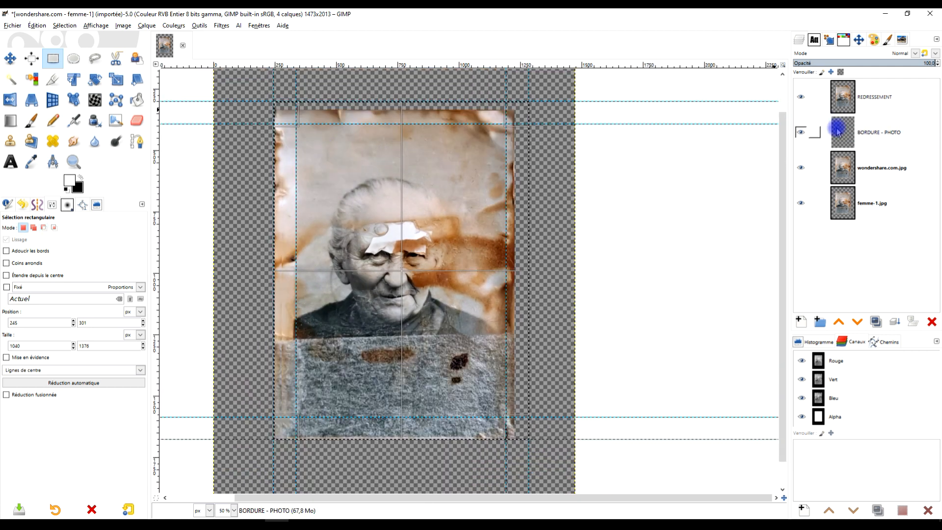
- Fill the outer rectangular selection on the BORDURE - PHOTO layer with the white foreground colour
drag(69, 181, 470, 177)
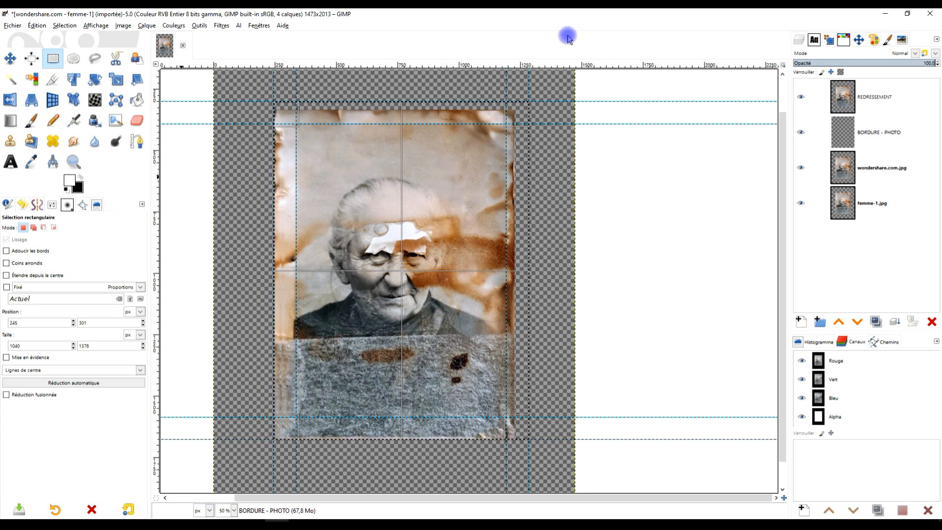
drag(569, 39, 377, 188)
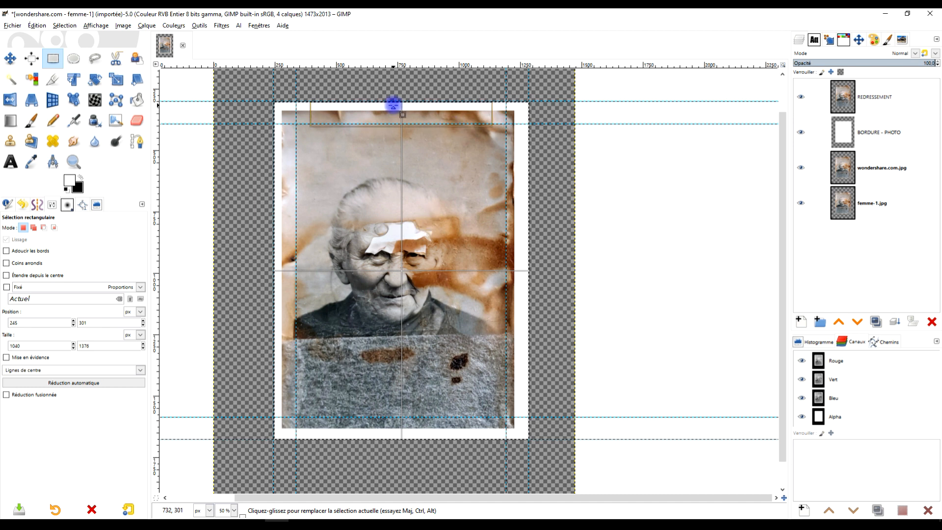
scroll(393, 105, up, 3)
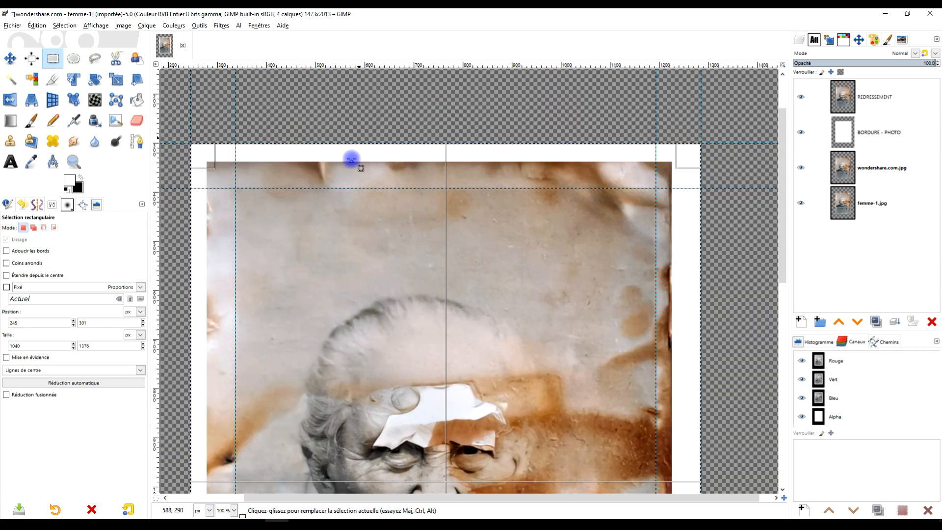
drag(325, 211, 366, 144)
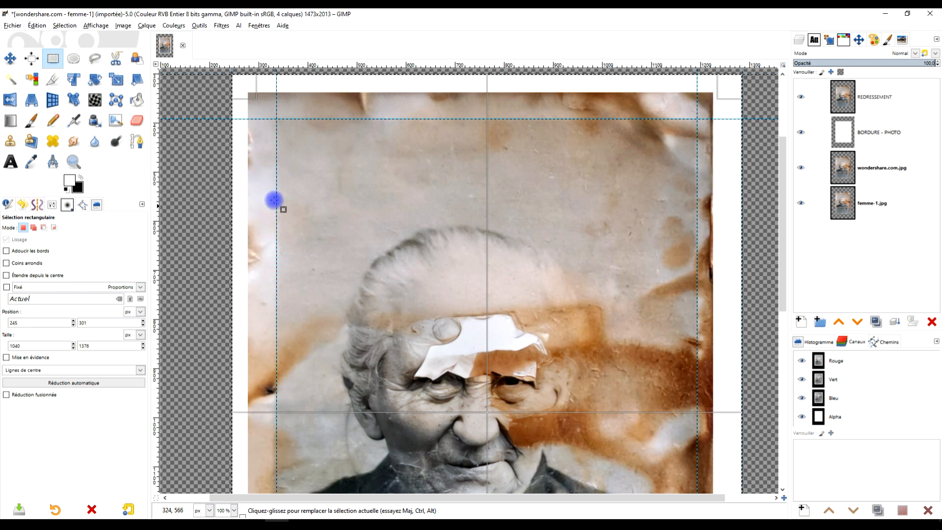
- Select the rectangle enclosed by the four inner guides, 857 × 1194 px at position 336, 392
scroll(259, 204, down, 5)
scroll(254, 208, up, 5)
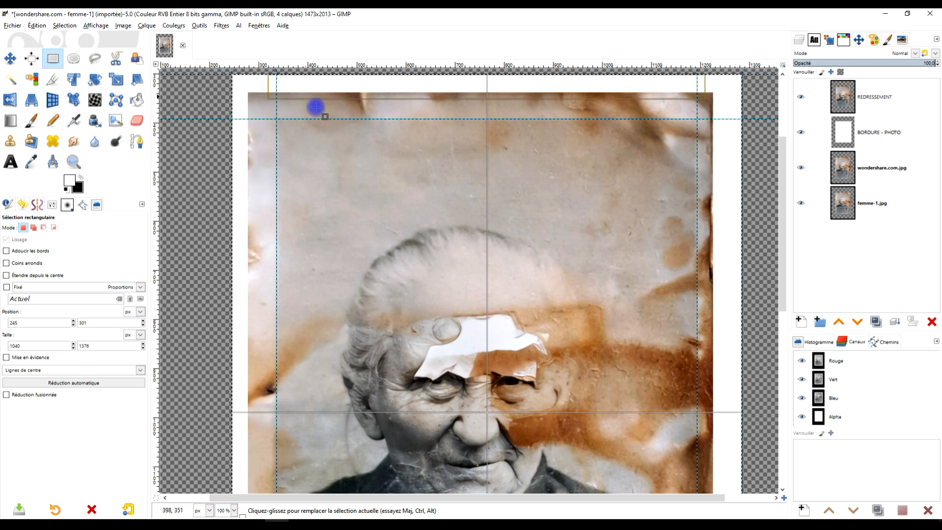
drag(396, 162, 373, 197)
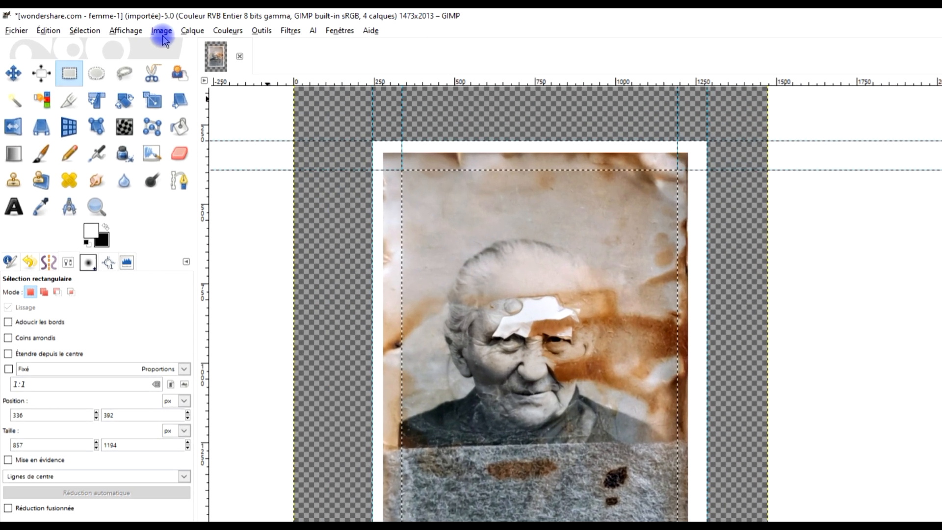
- Crop the image to its content with Rogner selon le contenu to remove the empty margins around the white frame
click(123, 26)
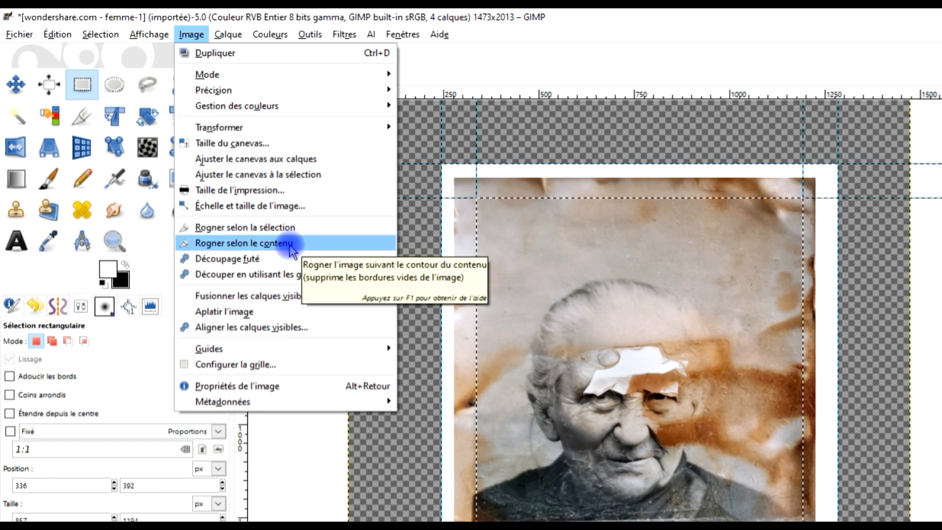
click(294, 248)
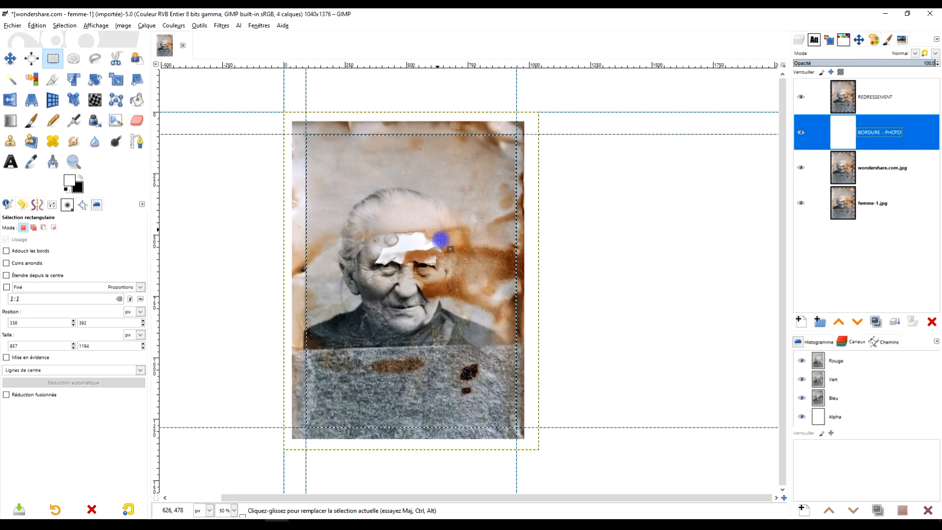
scroll(411, 306, up, 1)
scroll(411, 305, down, 1)
scroll(403, 287, up, 1)
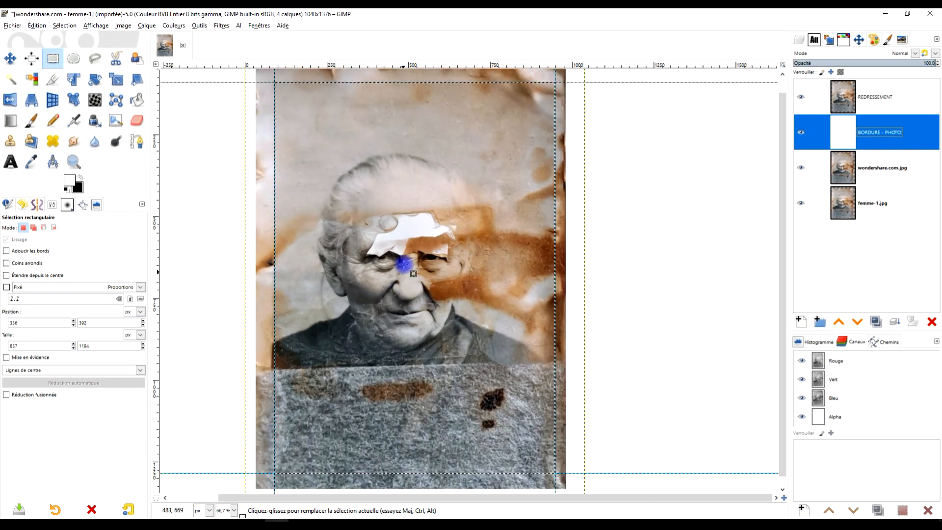
scroll(403, 264, down, 1)
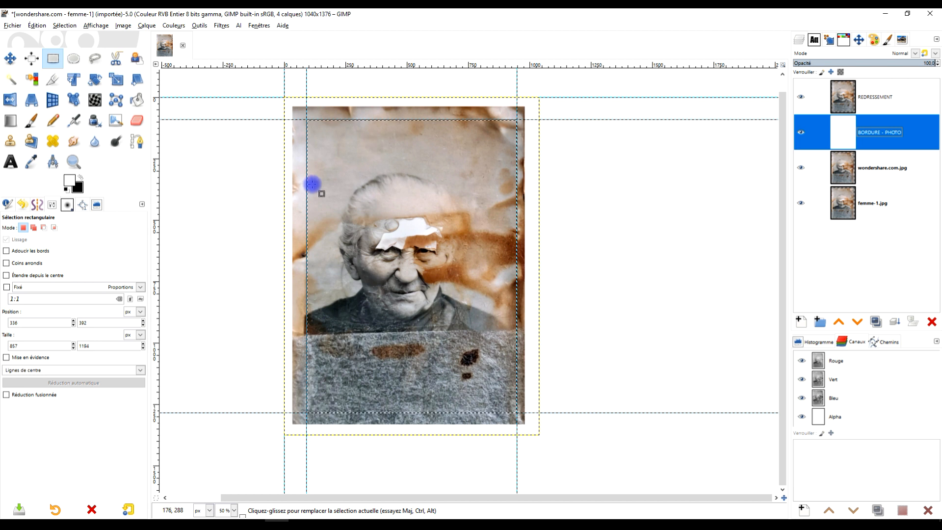
scroll(298, 190, up, 3)
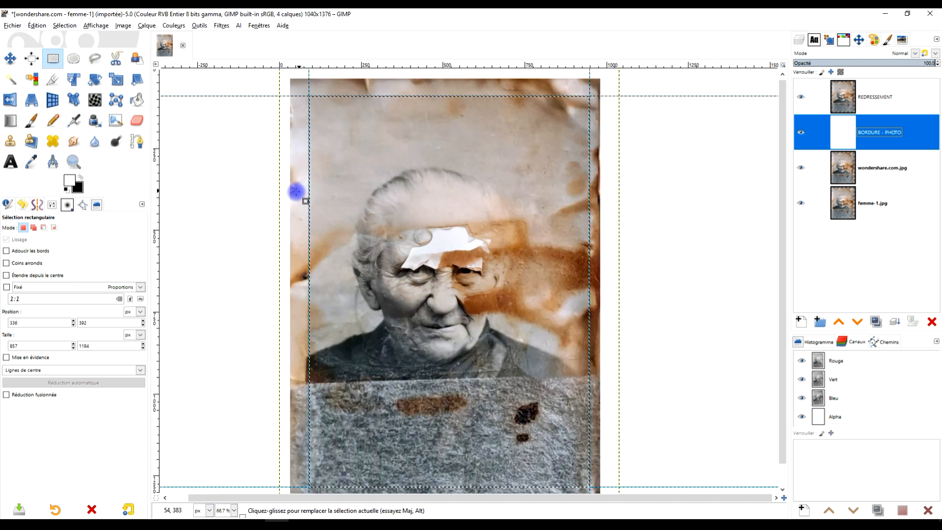
- Copy a clean border piece of about 58 × 110 px near the photo's upper left from the REDRESSEMENT layer and paste it as a new layer
drag(376, 150, 365, 298)
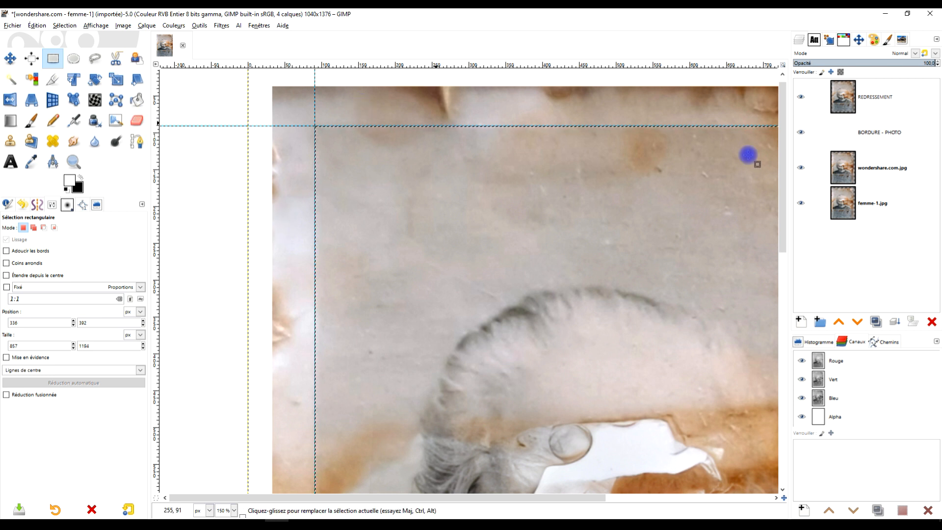
click(843, 98)
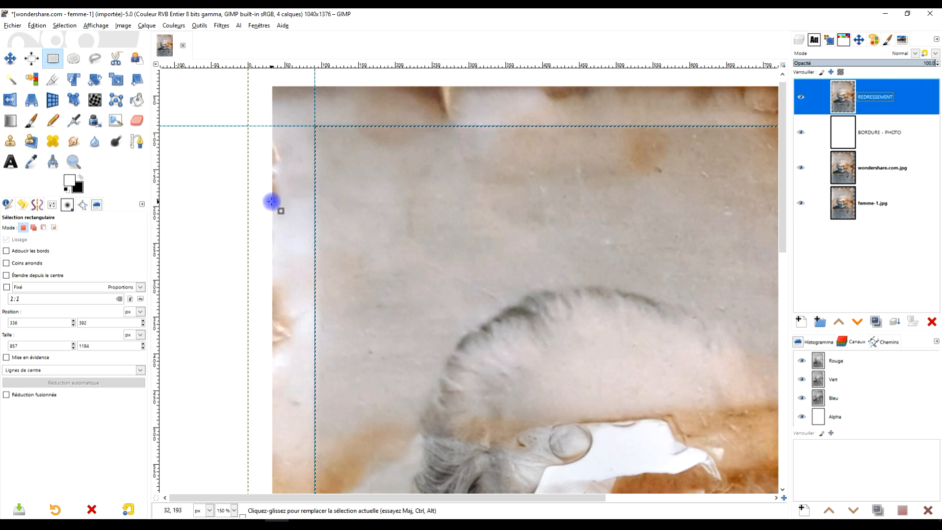
drag(273, 201, 312, 280)
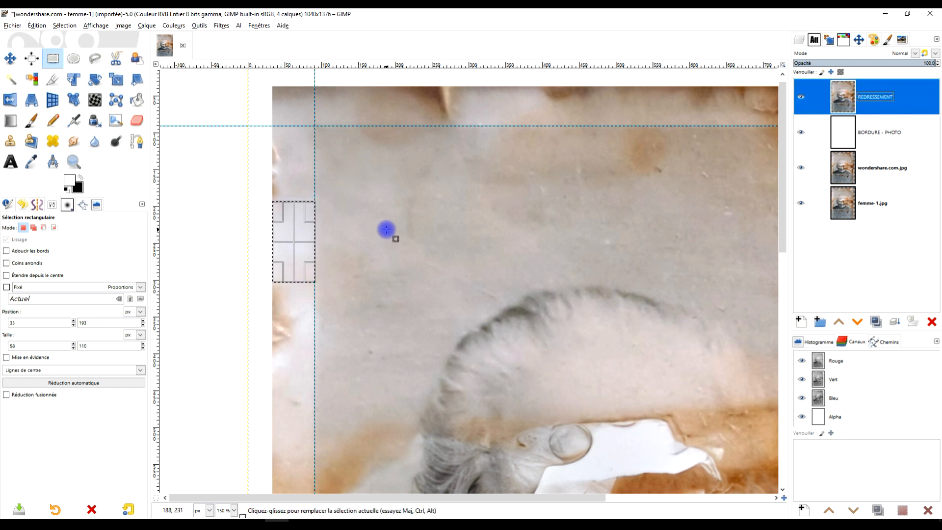
key(ctrl+c)
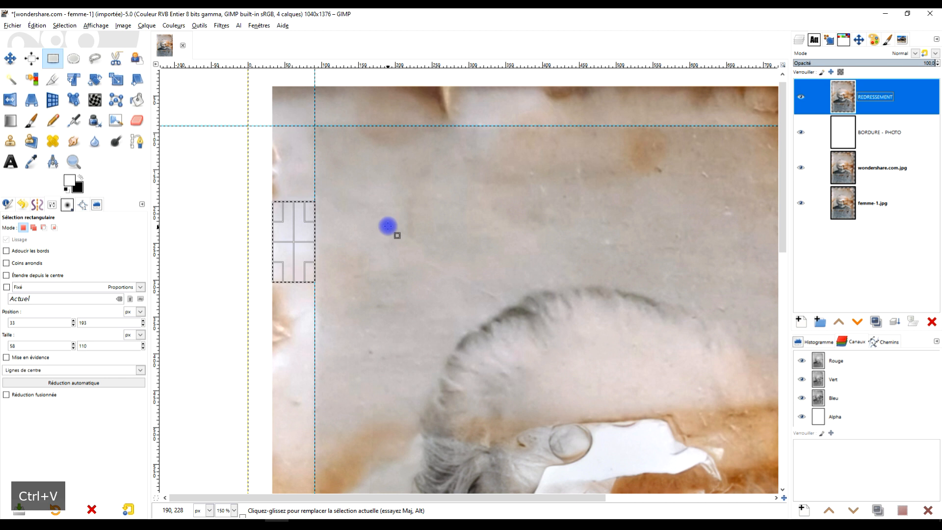
key(ctrl+v)
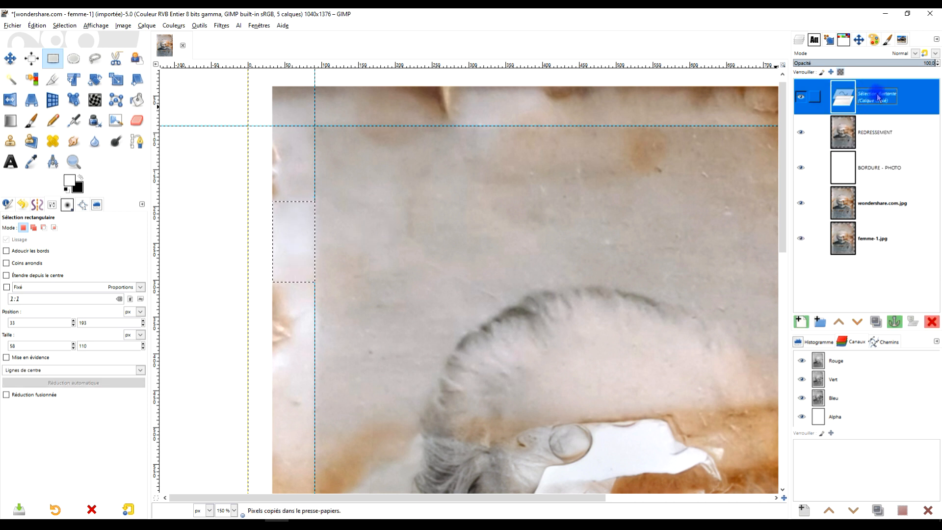
click(802, 323)
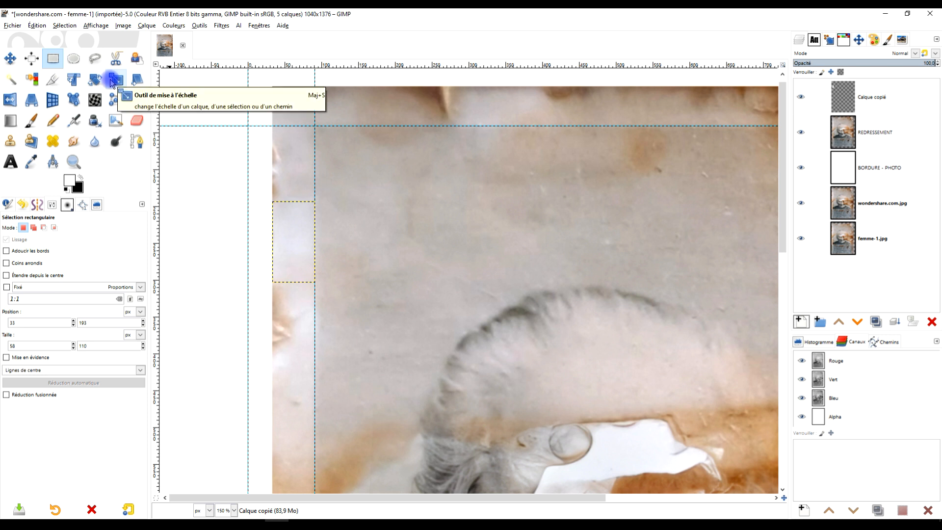
- Start the Scale tool on the pasted layer with NoHalo interpolation and Conserver le rapport turned off
click(114, 80)
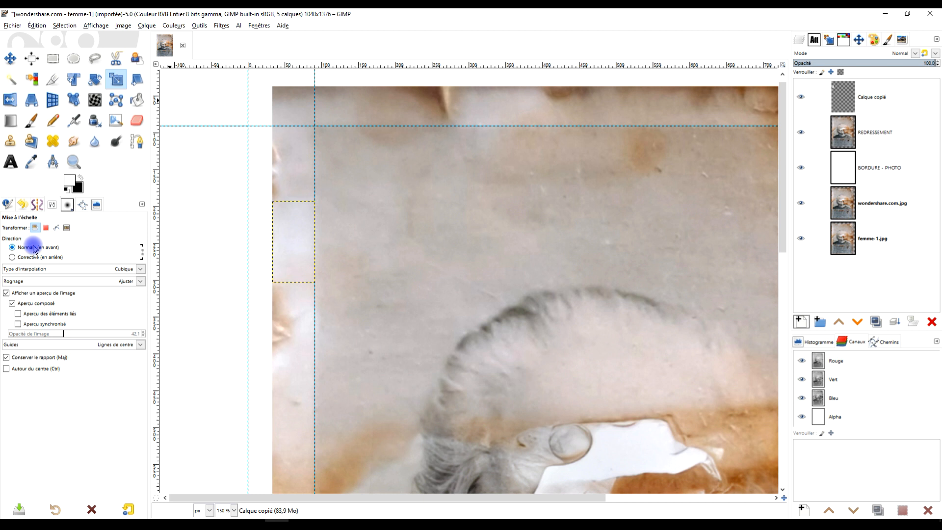
click(127, 271)
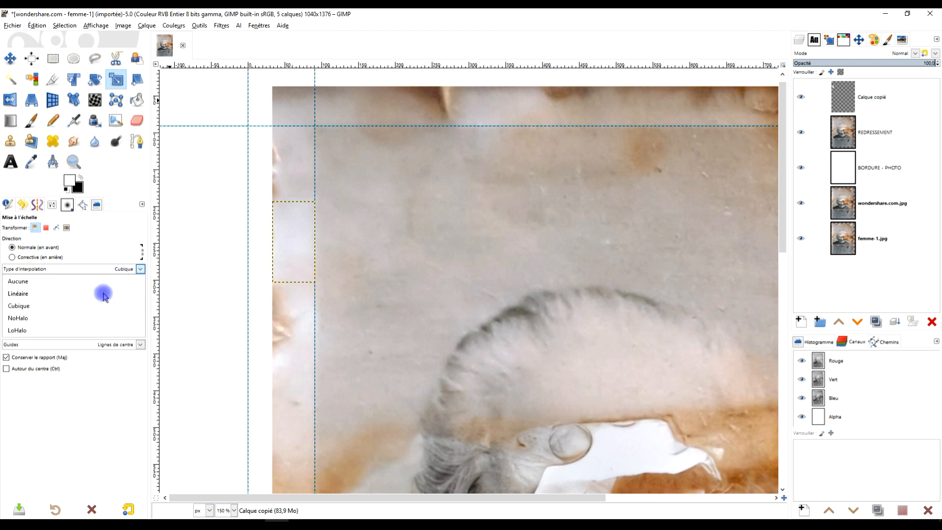
click(77, 317)
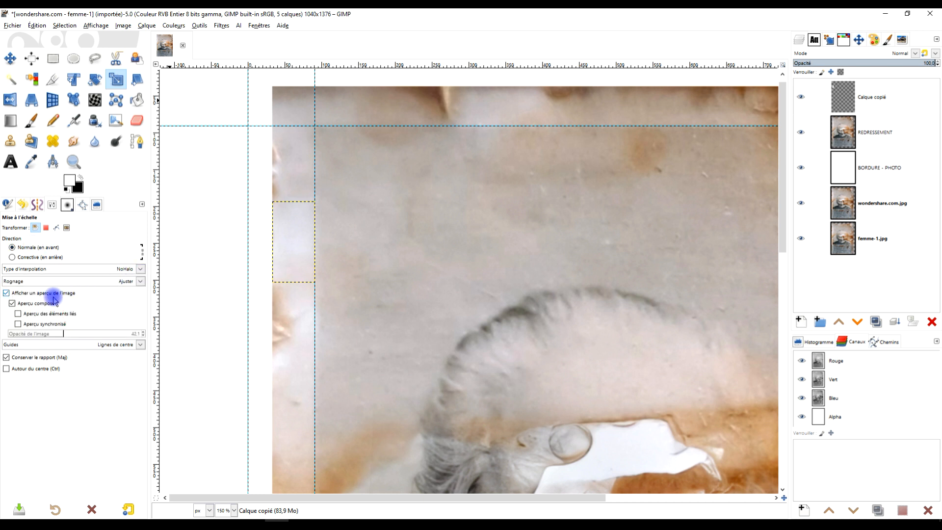
click(22, 359)
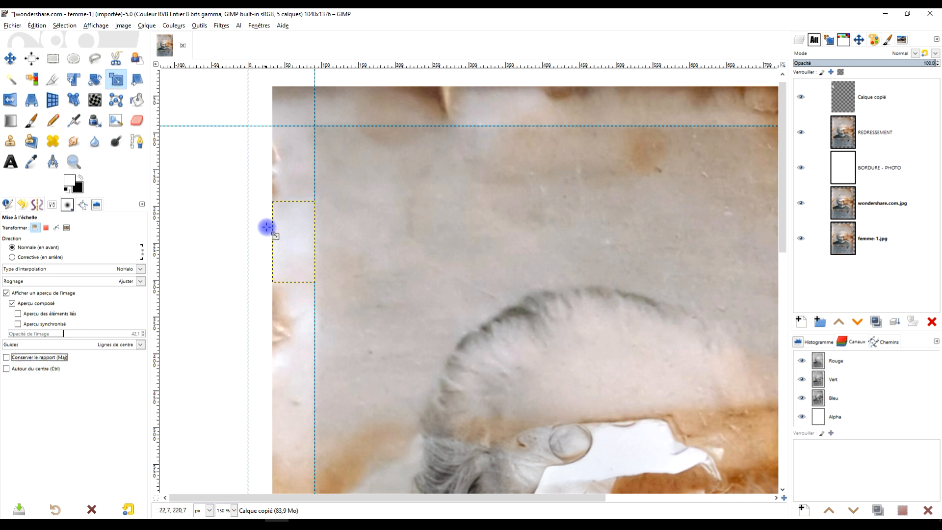
click(287, 233)
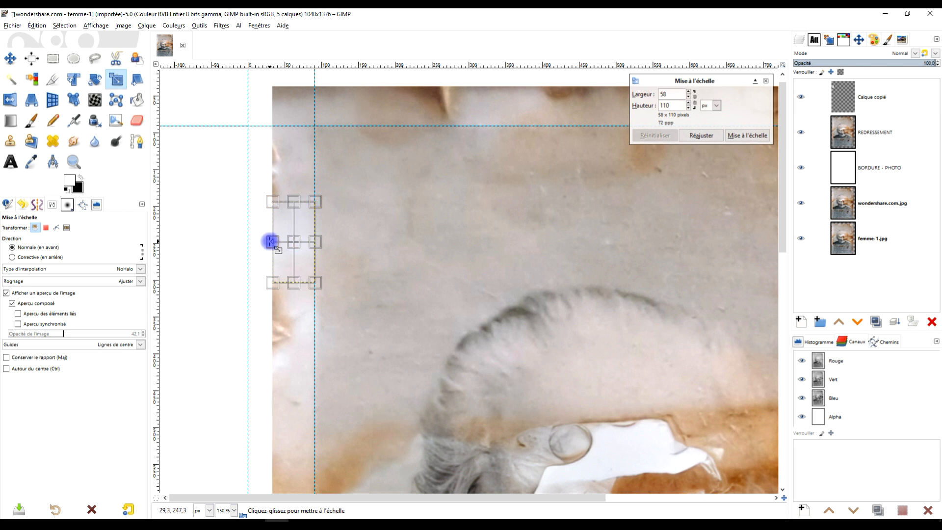
- Stretch the pasted piece to the left, upper and right edges of the image, making it about 1038 × 303 px
drag(271, 241, 247, 242)
drag(281, 201, 284, 70)
scroll(374, 149, down, 2)
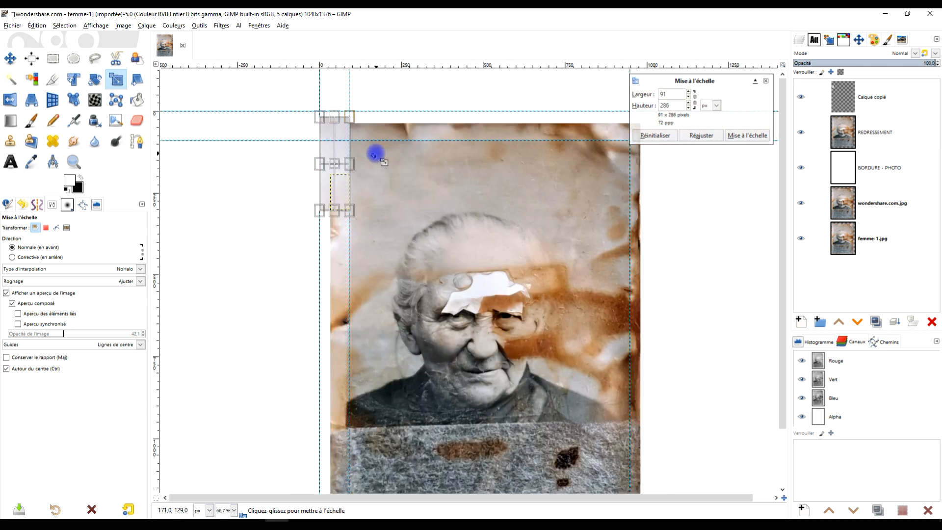
scroll(560, 187, right, 5)
drag(211, 116, 211, 111)
drag(222, 160, 538, 189)
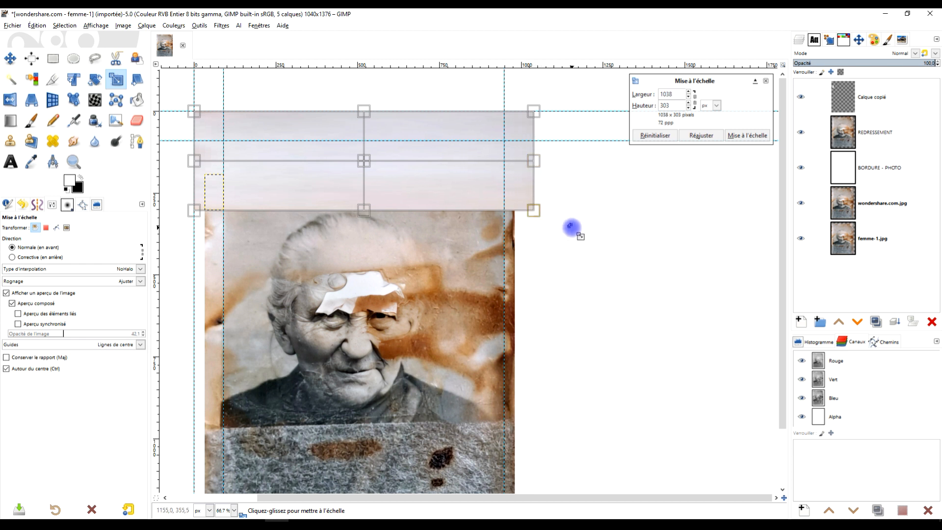
- Extend the pasted piece past the image's lower and right edges to 1046 × 1386 px and apply the scaling
scroll(572, 227, down, 4)
scroll(480, 256, up, 3)
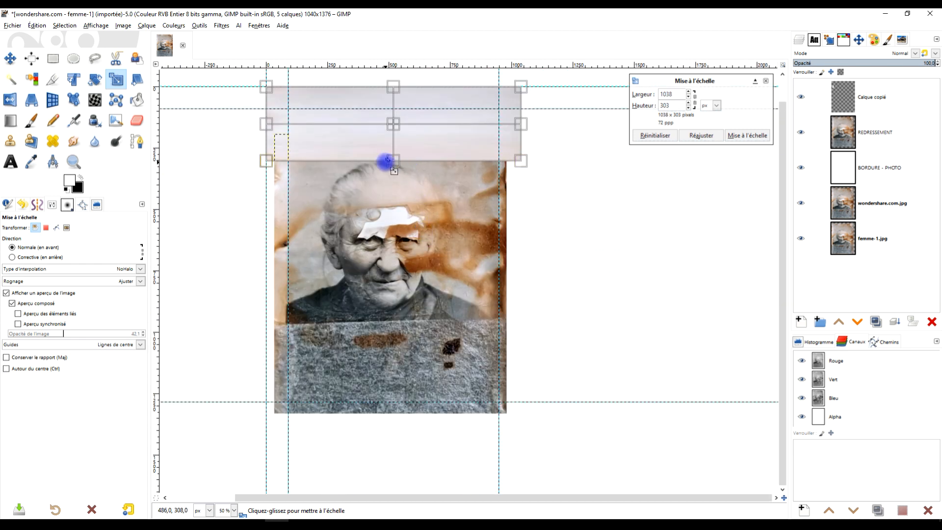
drag(391, 158, 399, 422)
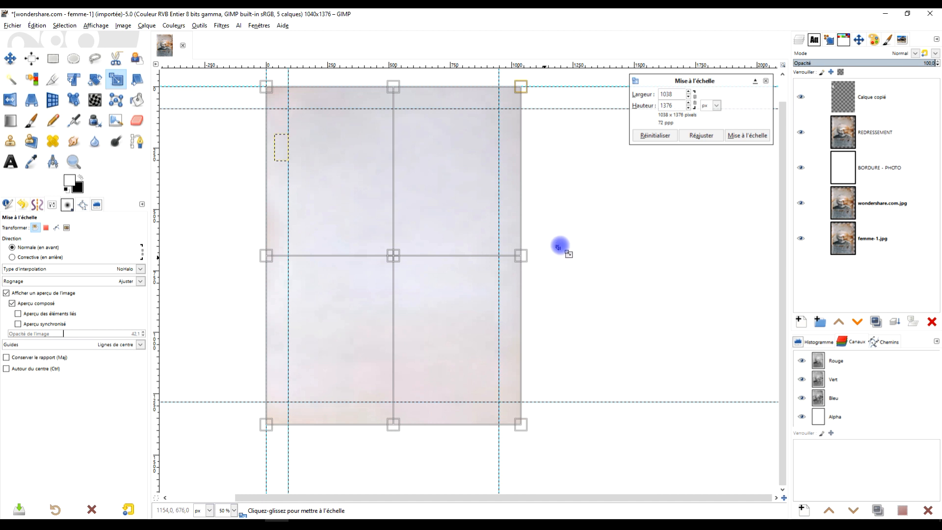
scroll(542, 294, down, 2)
scroll(543, 325, up, 2)
mouse_move(393, 391)
mouse_down()
mouse_move(393, 362)
mouse_move(395, 393)
mouse_up()
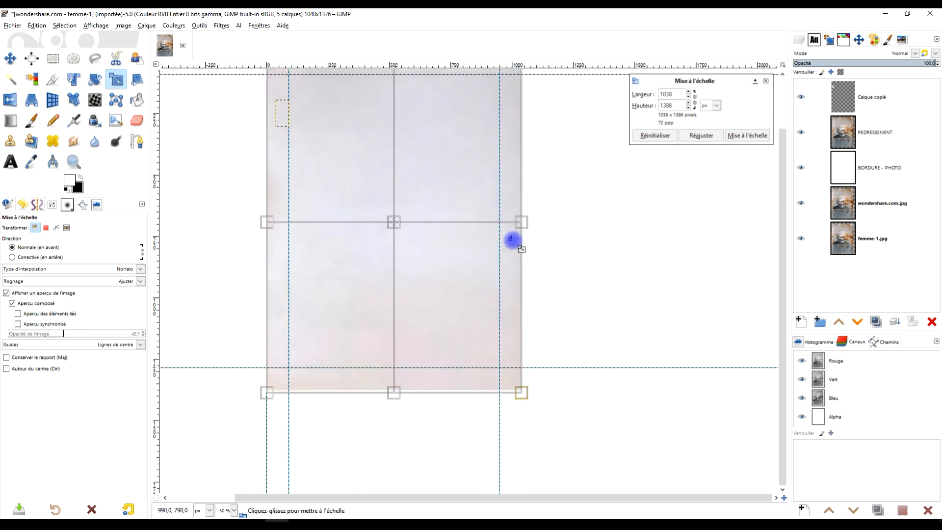
drag(521, 221, 524, 221)
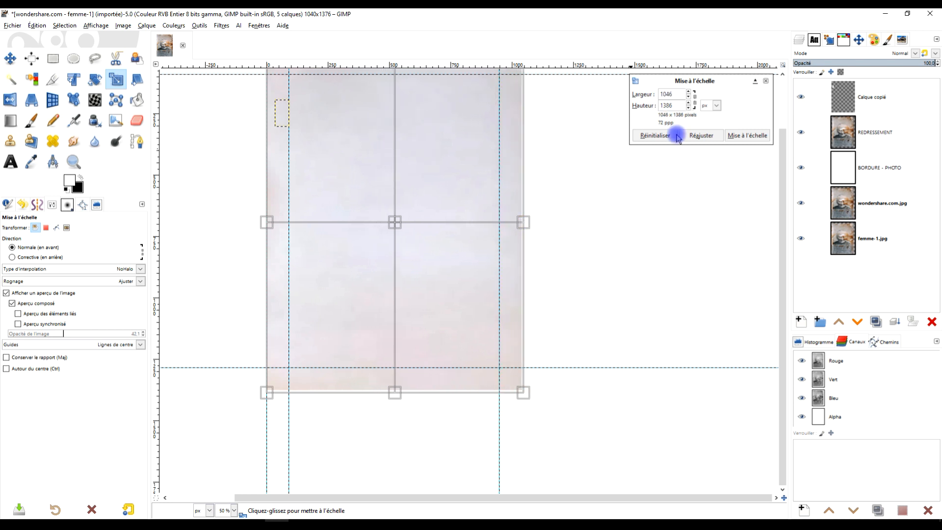
click(748, 136)
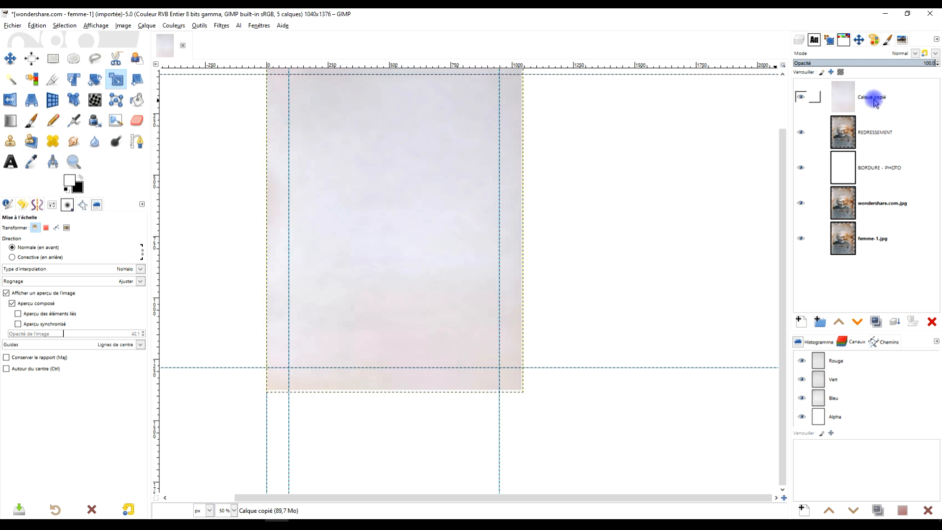
- Move the stretched border texture layer one level down, directly beneath the REDRESSEMENT layer
click(875, 101)
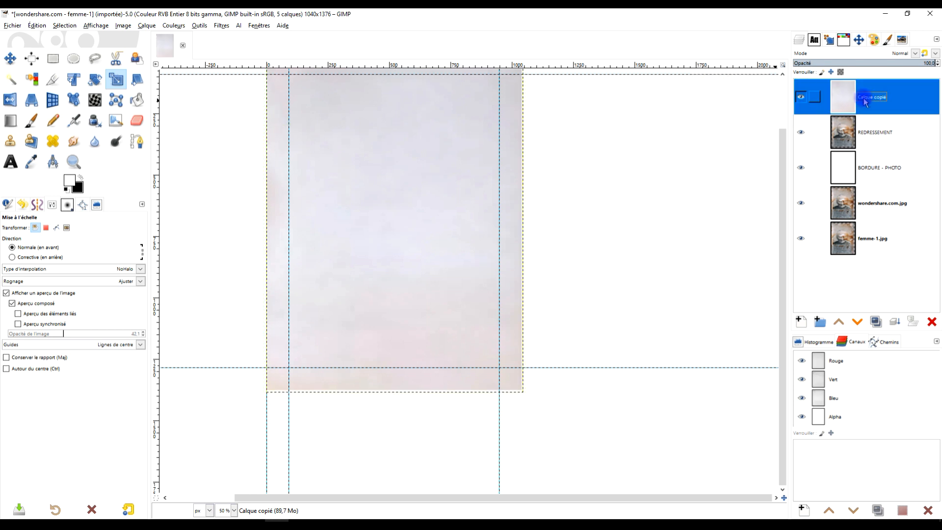
click(857, 323)
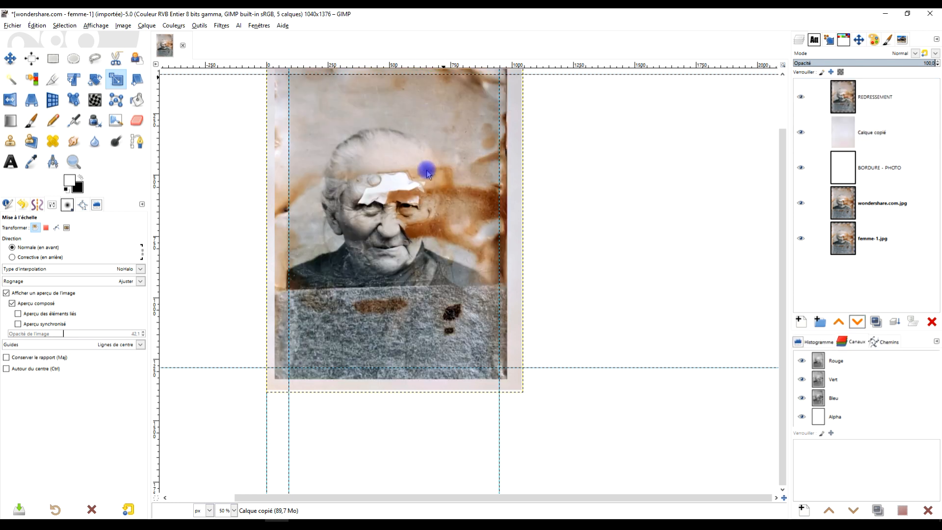
scroll(422, 206, up, 2)
scroll(393, 274, down, 2)
scroll(406, 269, up, 1)
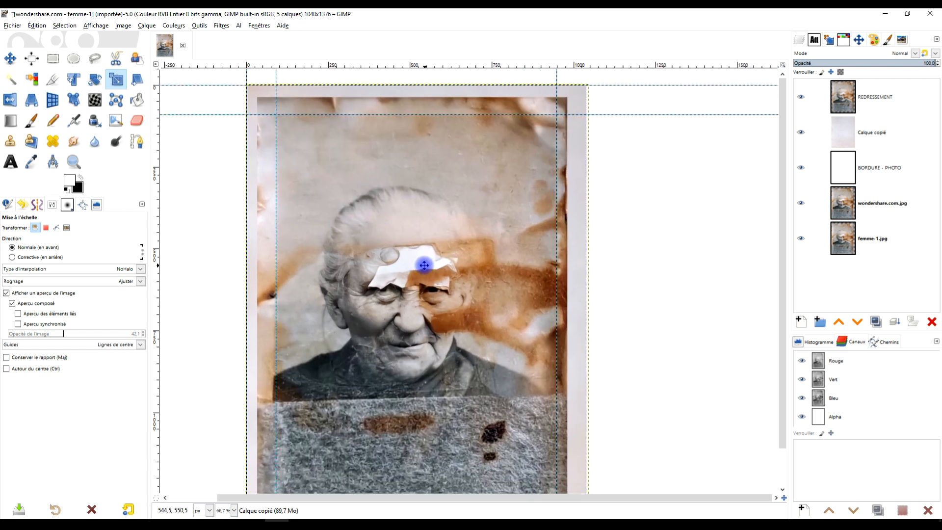
scroll(535, 265, down, 1)
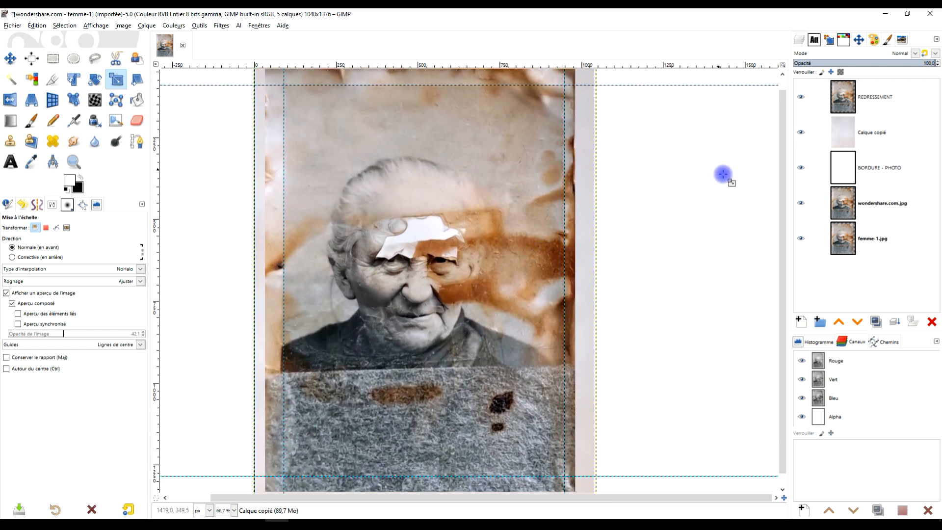
- Resize the stretched border texture layer's boundary to match the image dimensions
right_click(850, 137)
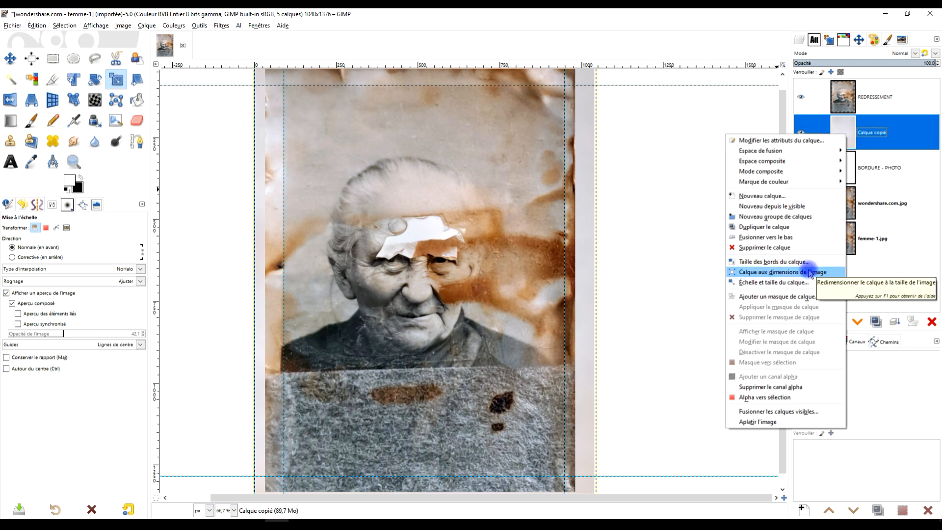
click(810, 273)
drag(593, 298, 587, 274)
drag(463, 202, 459, 275)
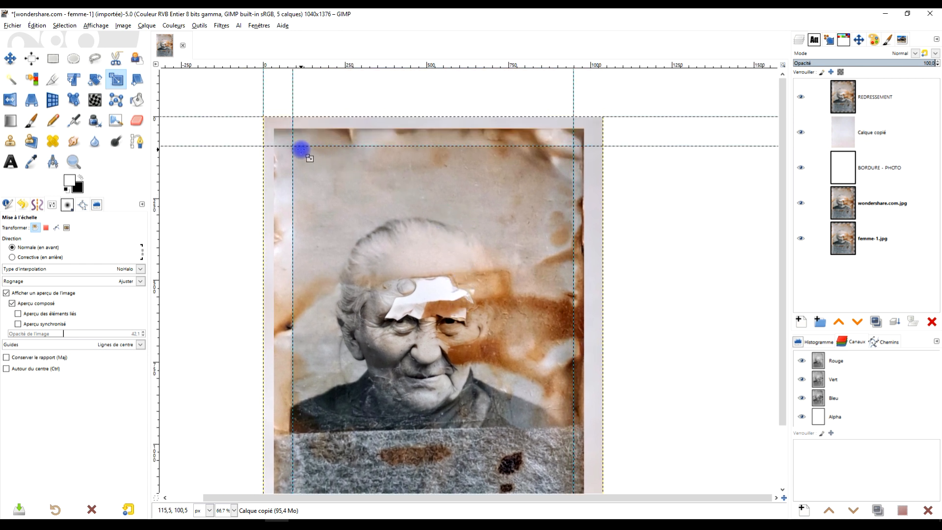
drag(406, 273, 375, 231)
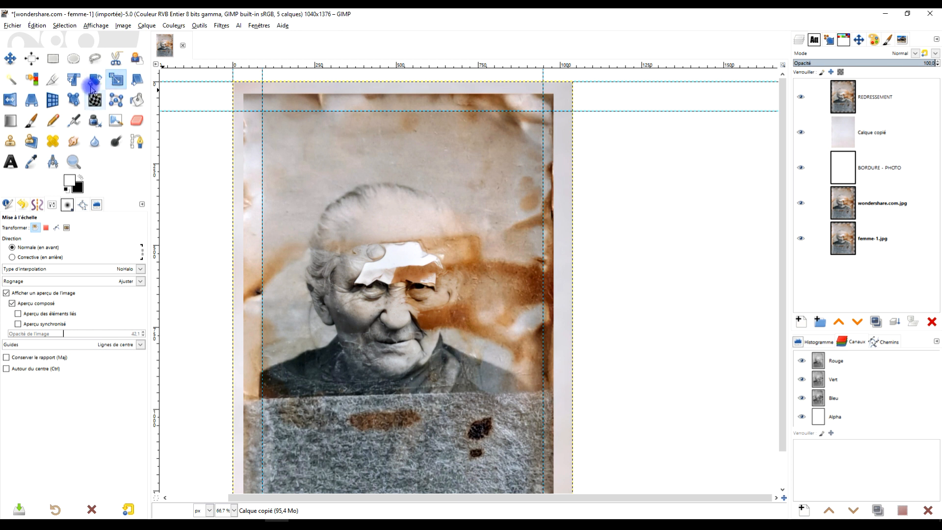
- Make a rectangular selection of 857 × 1194 px at position 91, 91, following the four inner guides around the portrait
click(53, 60)
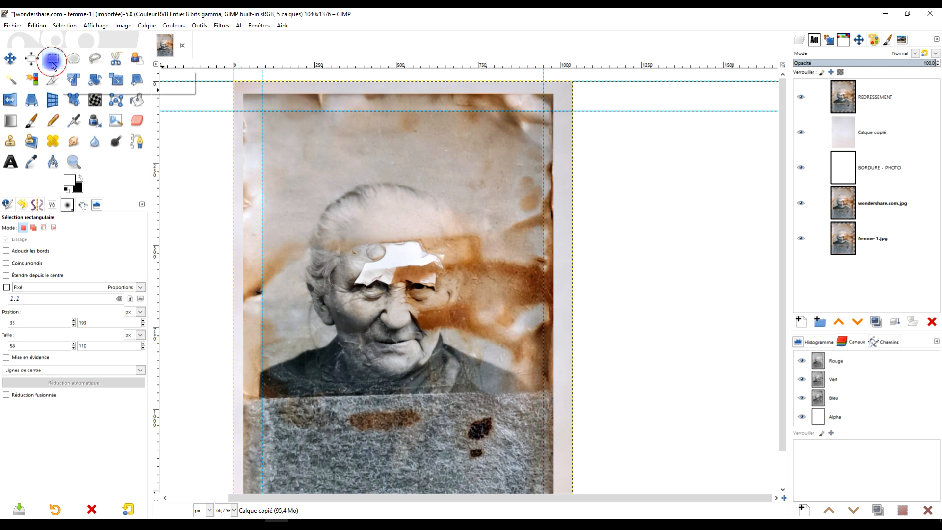
drag(262, 111, 540, 464)
drag(636, 410, 610, 277)
drag(378, 319, 369, 357)
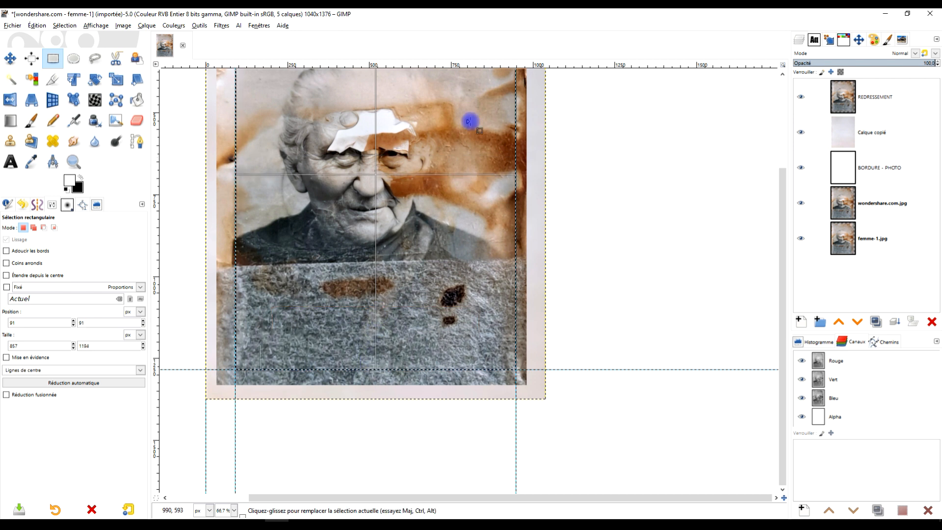
drag(370, 210, 381, 314)
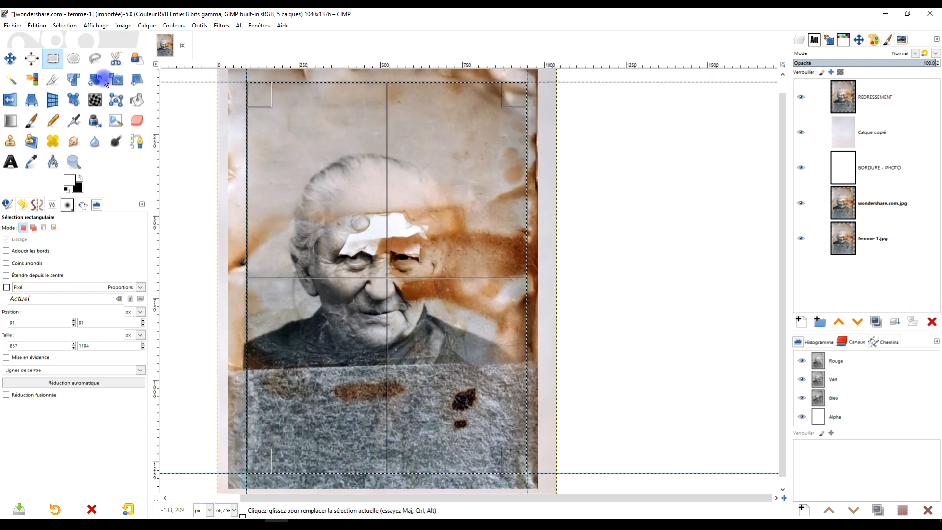
- Invert the selection to erase the REDRESSEMENT layer's outer edges around the guides, and clear the selection
click(64, 25)
click(68, 47)
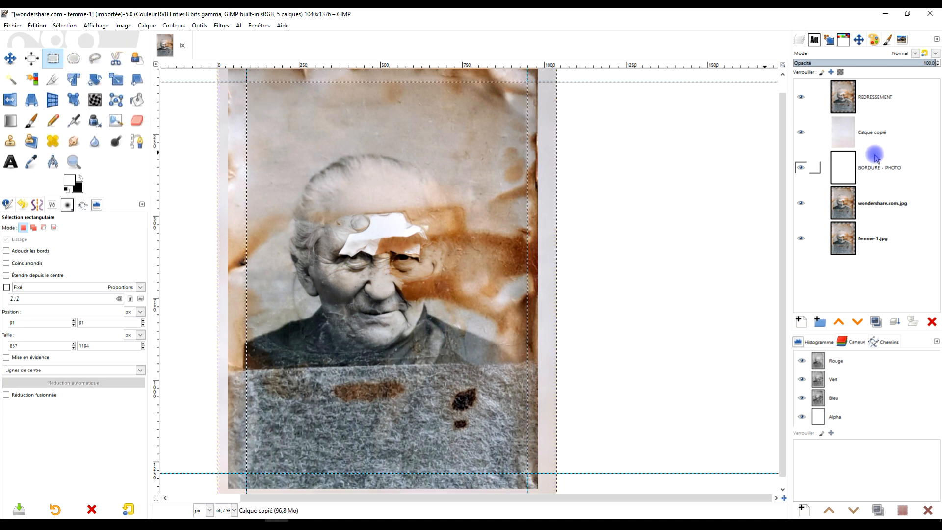
click(843, 101)
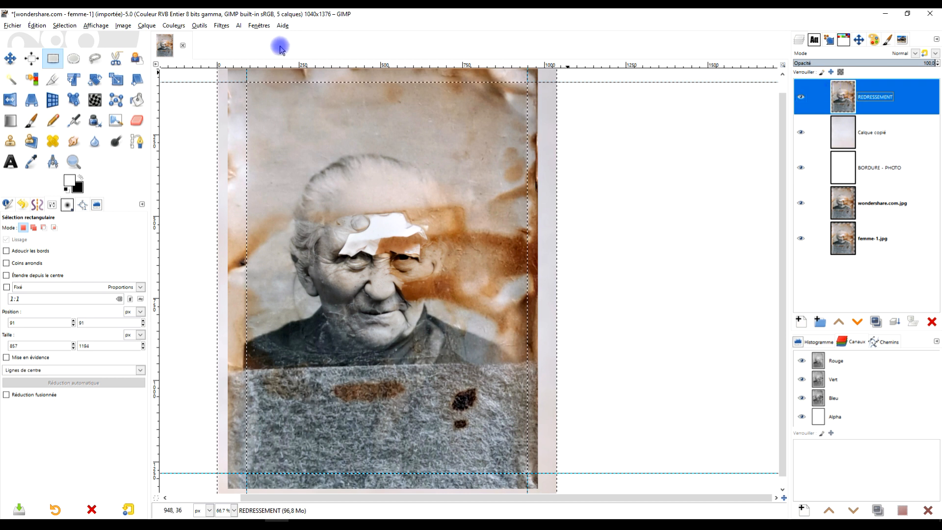
click(37, 25)
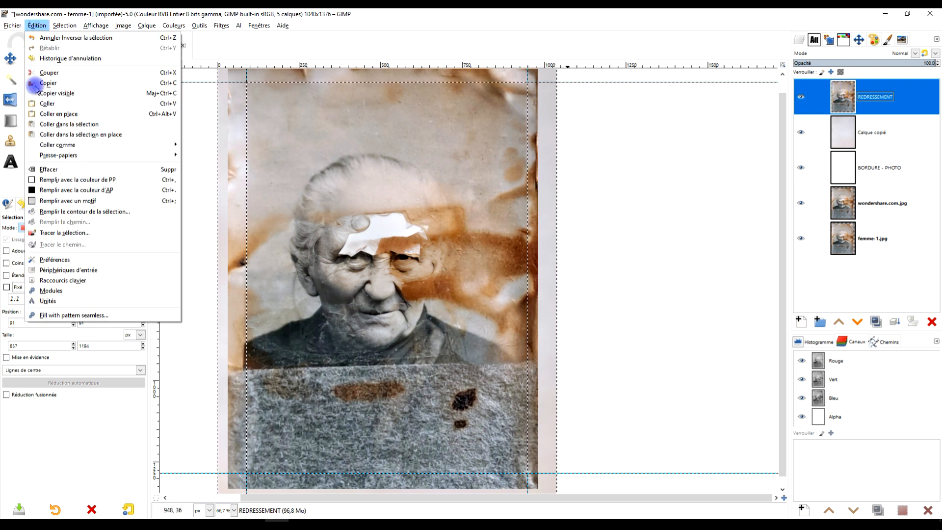
click(40, 169)
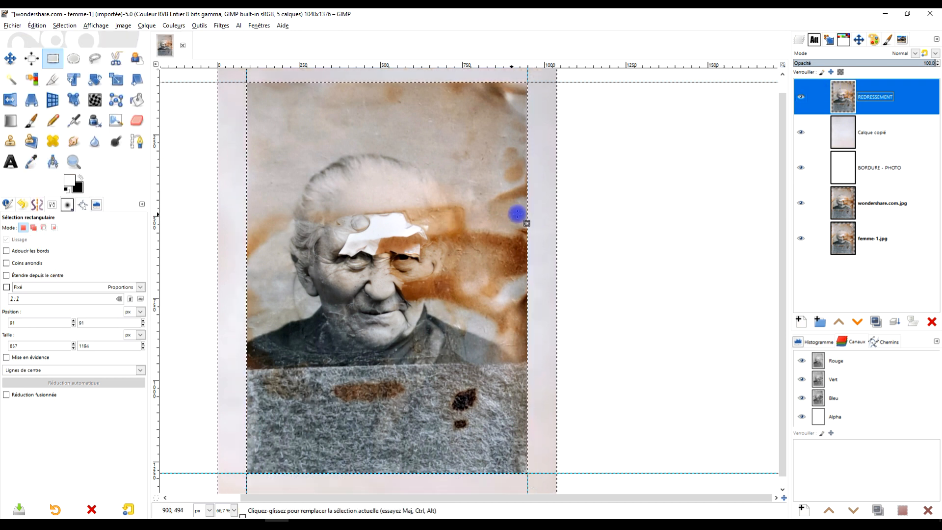
scroll(525, 236, up, 2)
click(61, 26)
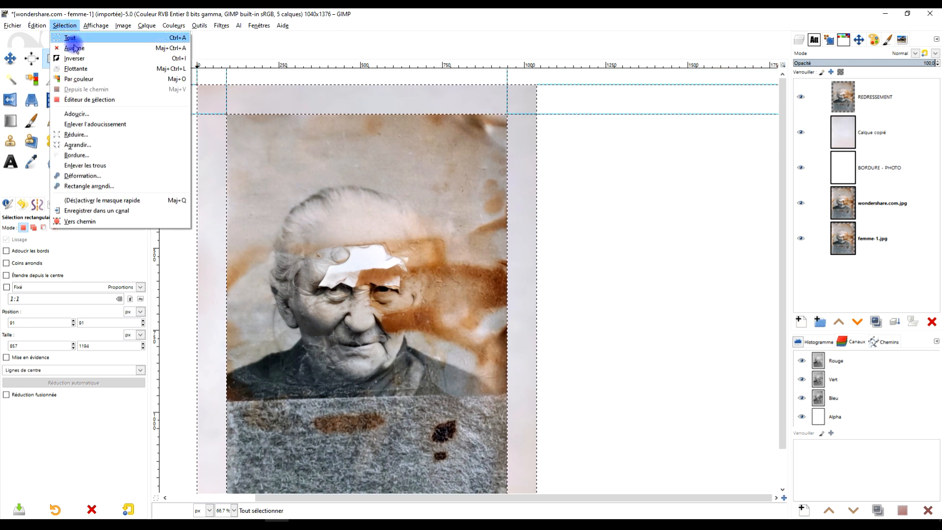
click(69, 46)
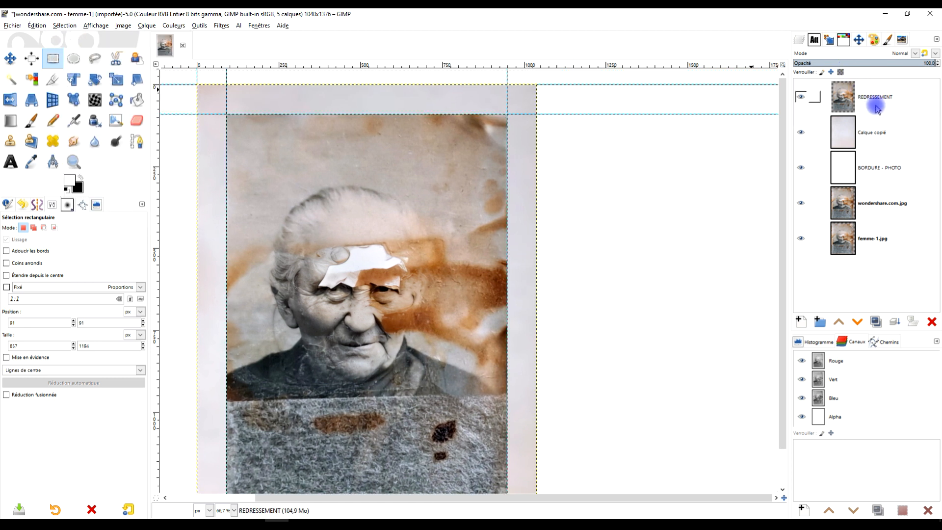
- Check whether the REDRESSEMENT layer has an alpha channel
click(874, 134)
click(877, 134)
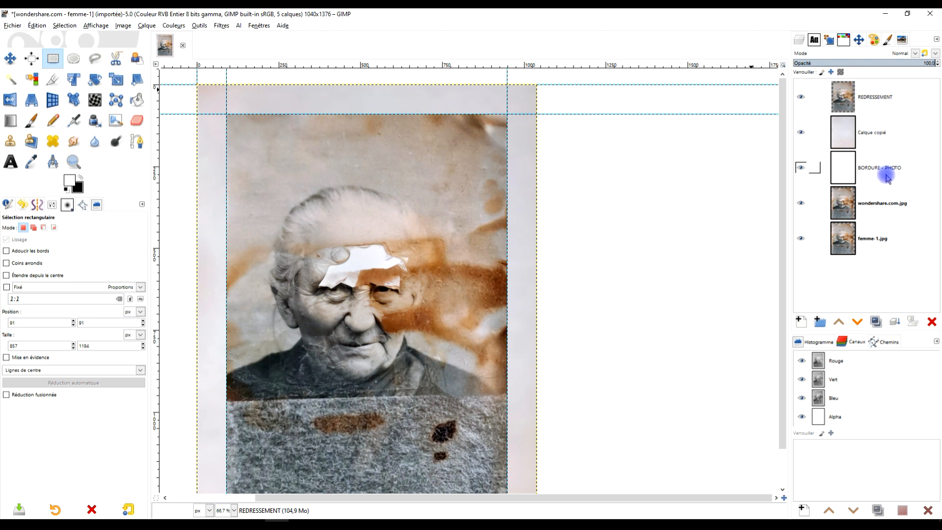
click(870, 239)
click(844, 123)
right_click(847, 103)
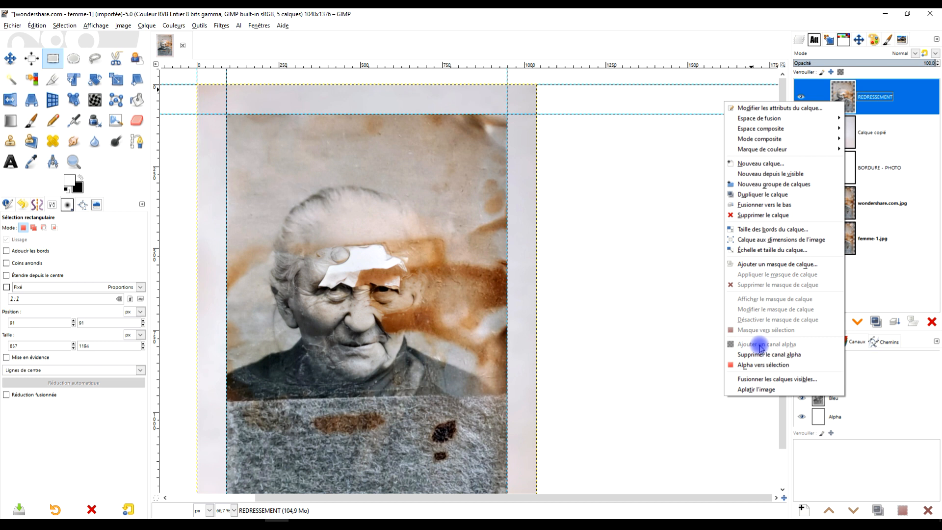
click(761, 347)
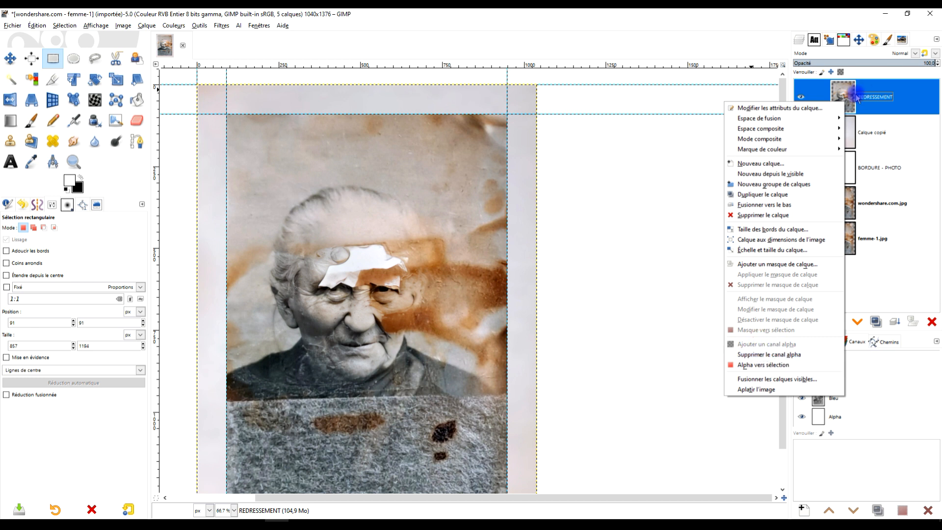
click(853, 97)
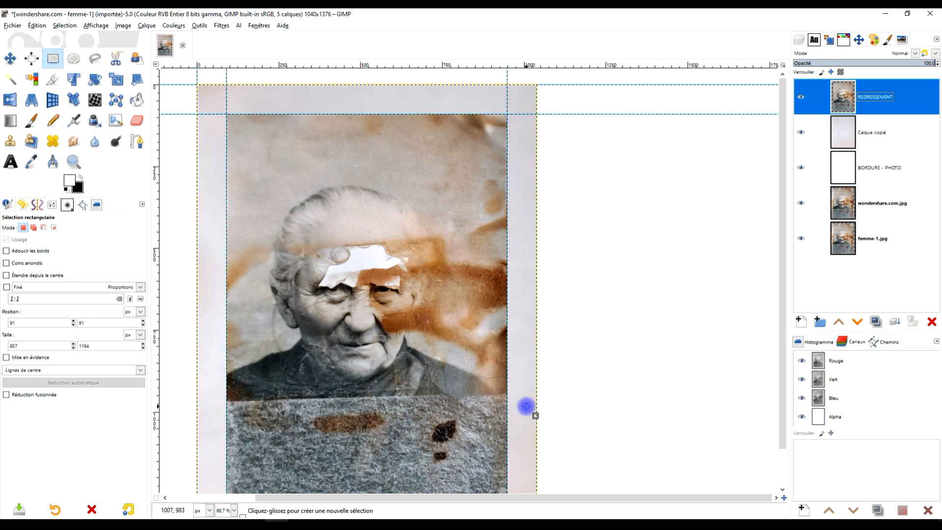
- Merge the stretched texture layer down into BORDURE - PHOTO and make REDRESSEMENT the active layer
click(876, 137)
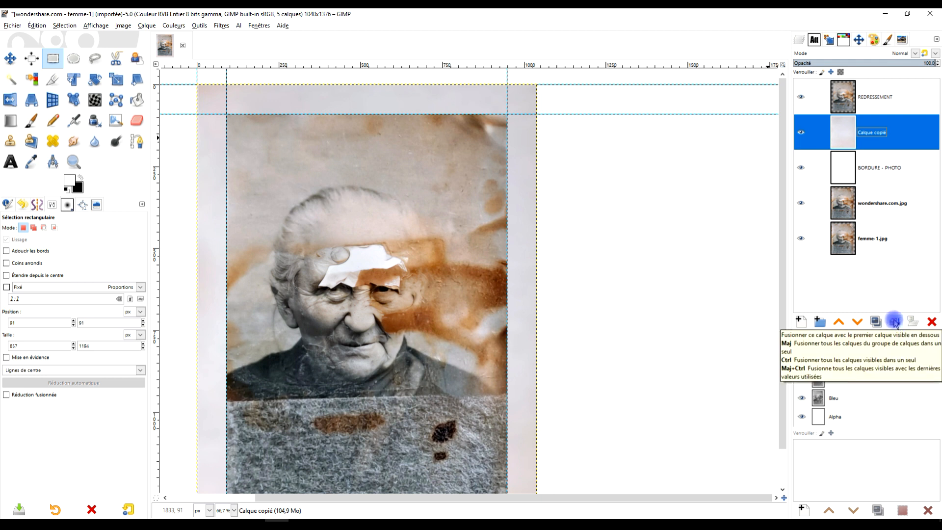
click(895, 322)
drag(423, 284, 474, 221)
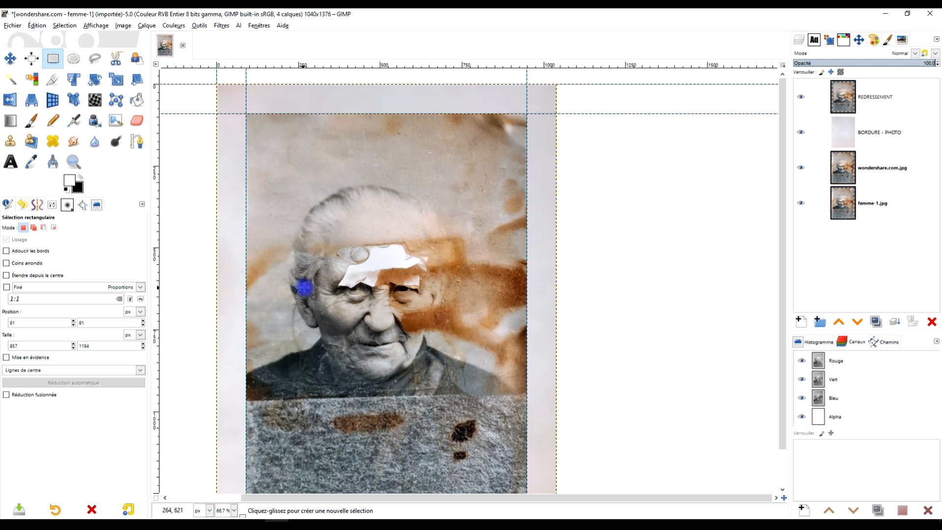
scroll(275, 157, up, 1)
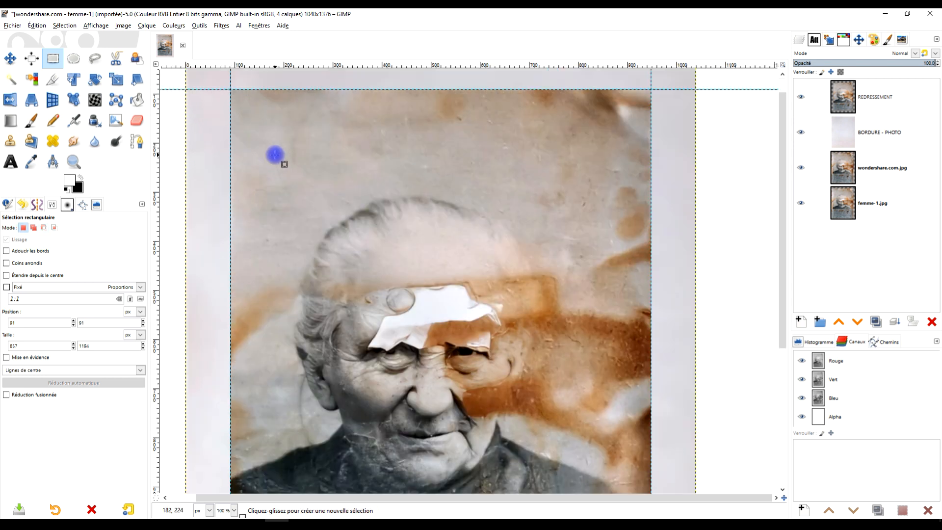
drag(440, 217, 413, 213)
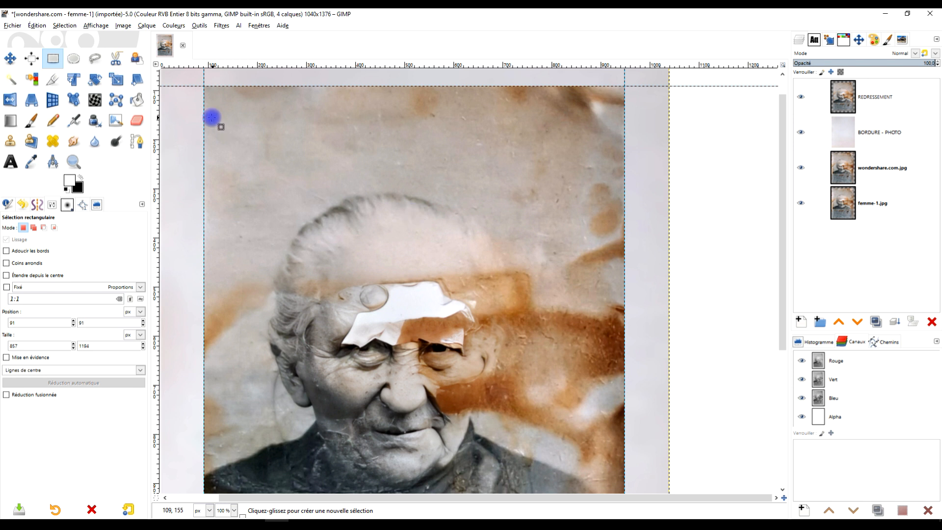
scroll(211, 118, up, 1)
scroll(219, 113, up, 2)
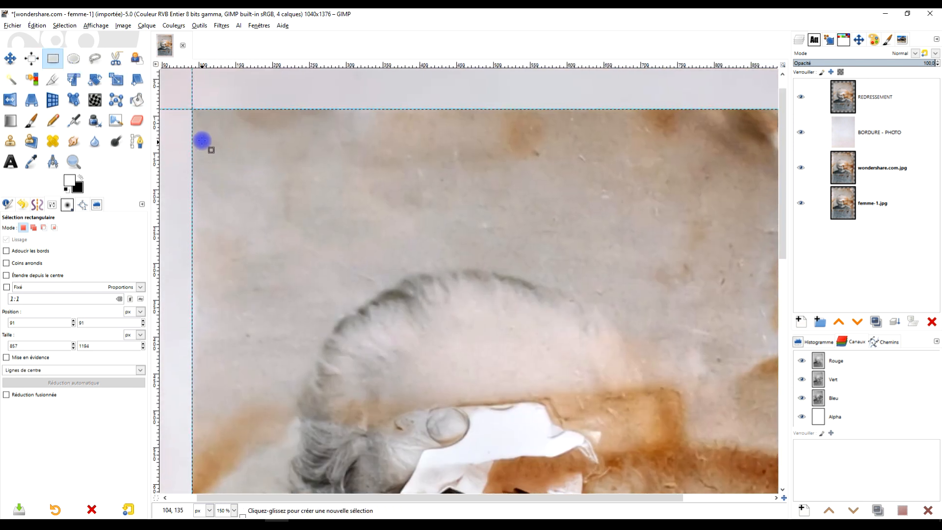
double_click(874, 101)
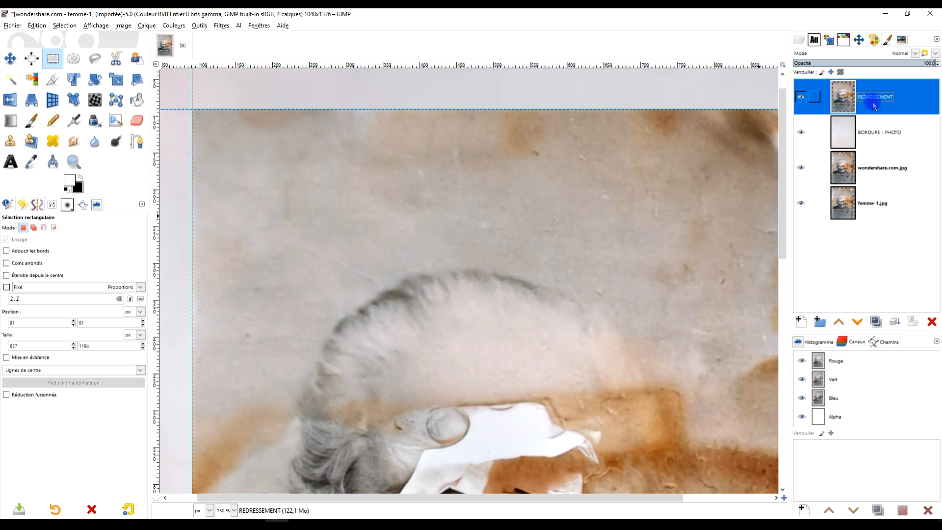
click(361, 185)
drag(202, 132, 295, 297)
scroll(347, 234, down, 2)
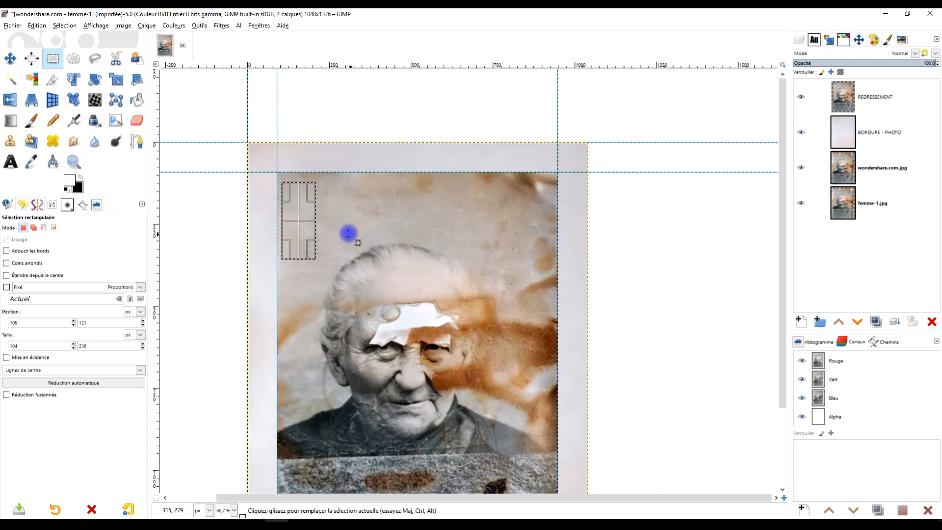
scroll(339, 229, up, 2)
drag(304, 198, 425, 246)
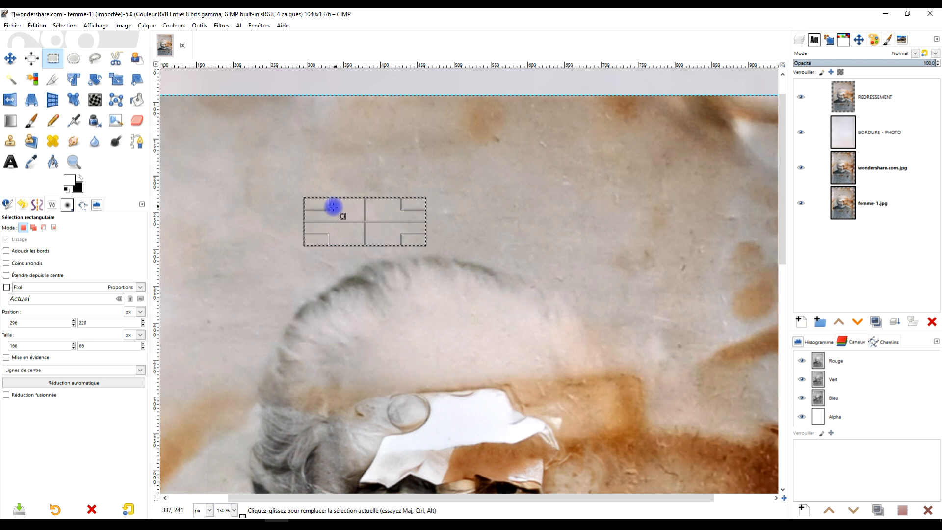
drag(313, 204, 270, 202)
drag(368, 238, 515, 230)
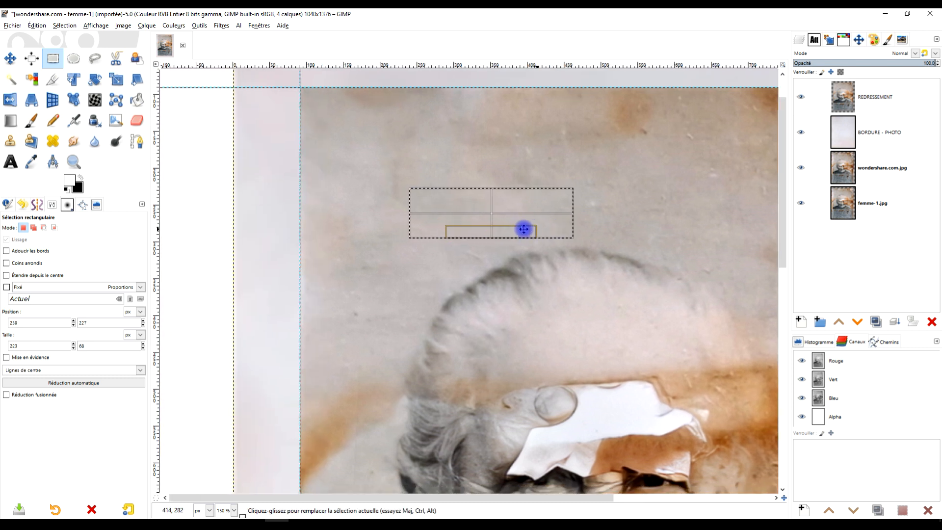
- Copy a clean background piece of about 118 × 318 px at the photo's upper left from REDRESSEMENT and paste it as a new layer
drag(387, 122, 299, 357)
scroll(572, 241, down, 4)
scroll(325, 211, up, 4)
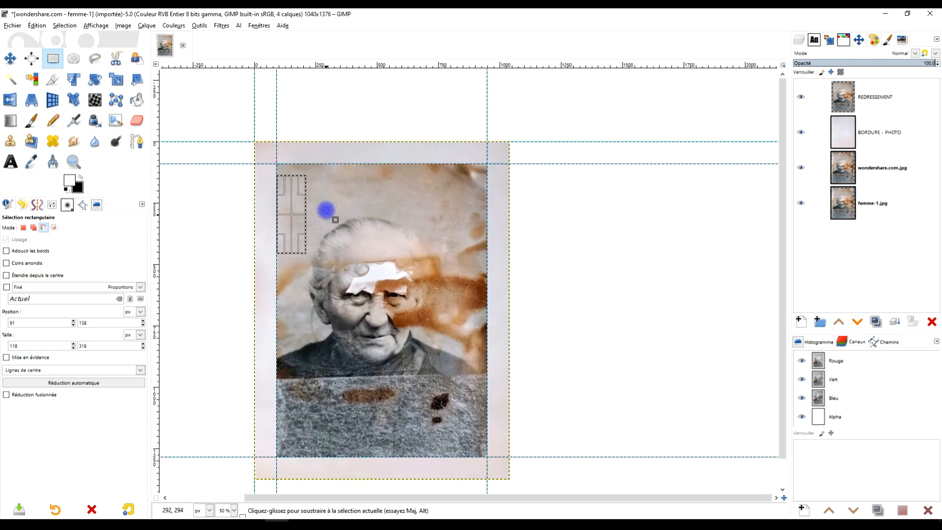
click(36, 25)
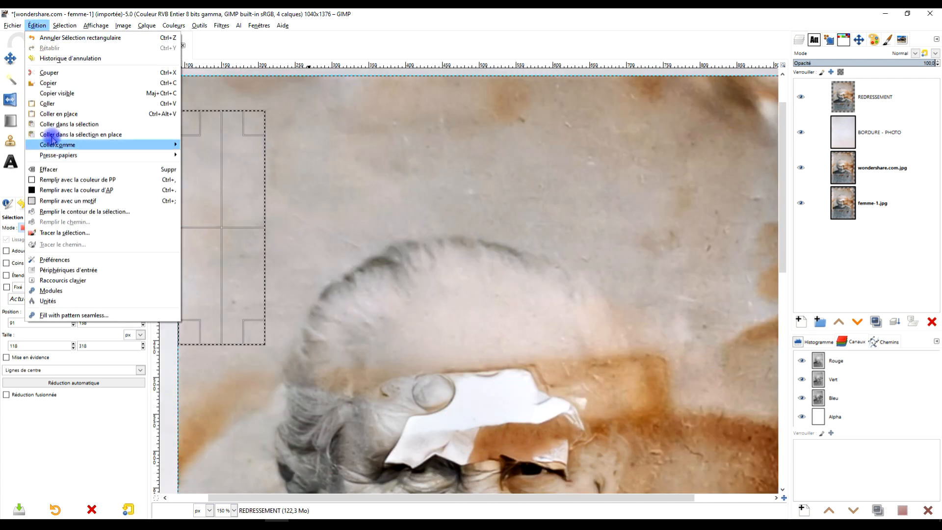
click(47, 86)
click(37, 25)
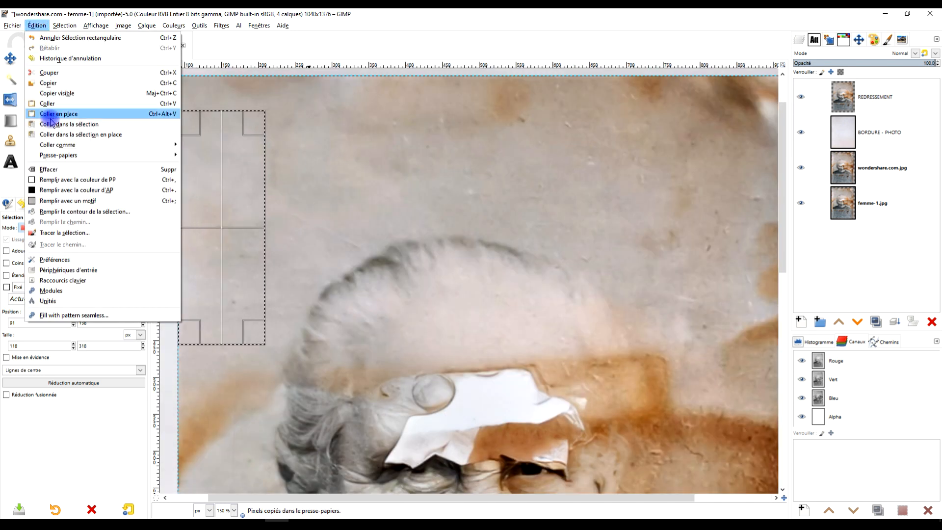
click(49, 104)
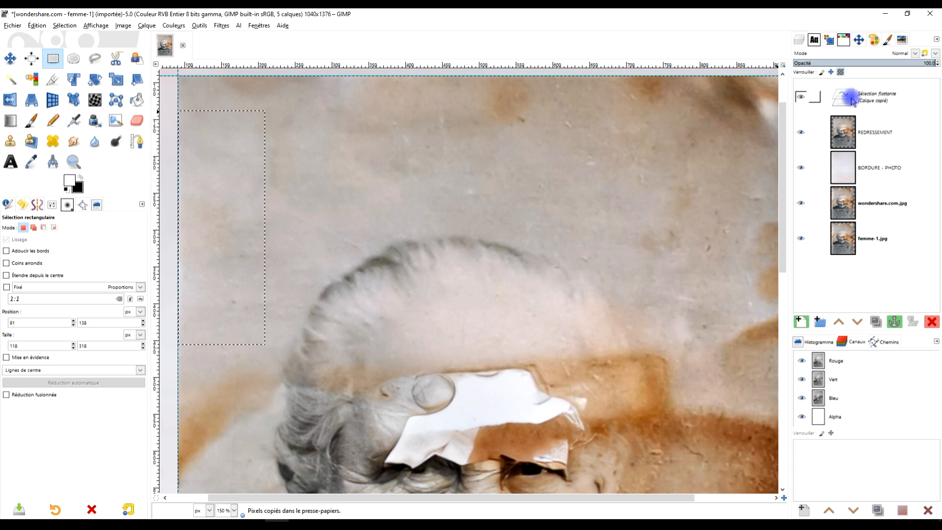
click(801, 321)
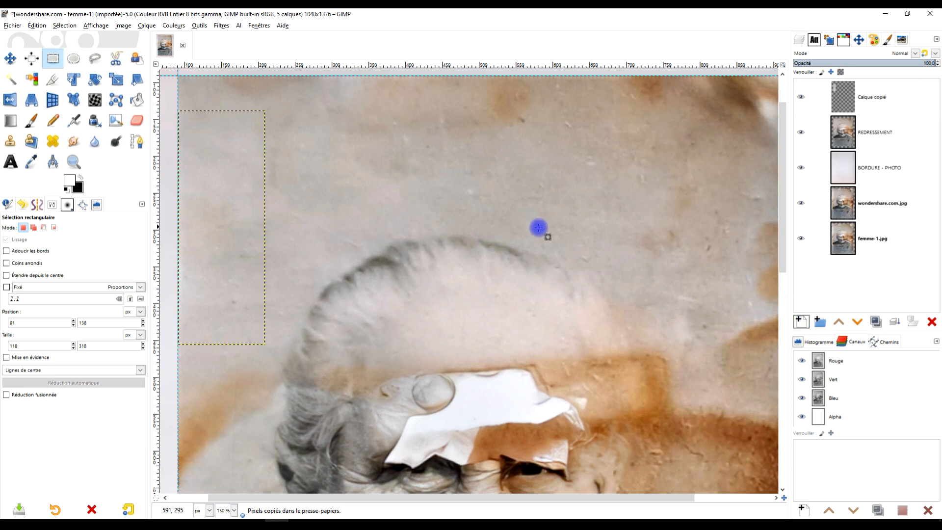
scroll(538, 227, down, 3)
scroll(434, 206, up, 2)
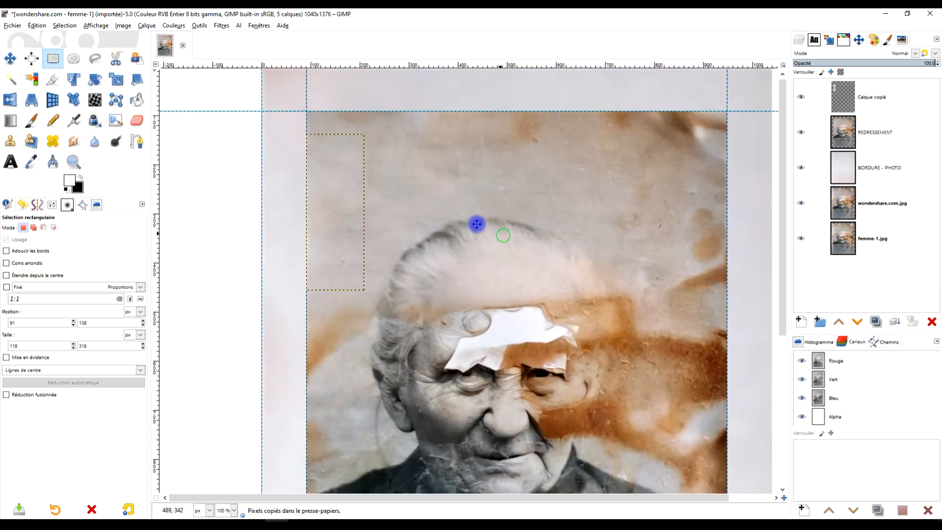
- Scale the pasted background piece to 857 × 933 px, filling the photo's width from its upper guide down past the portrait
scroll(477, 224, right, 3)
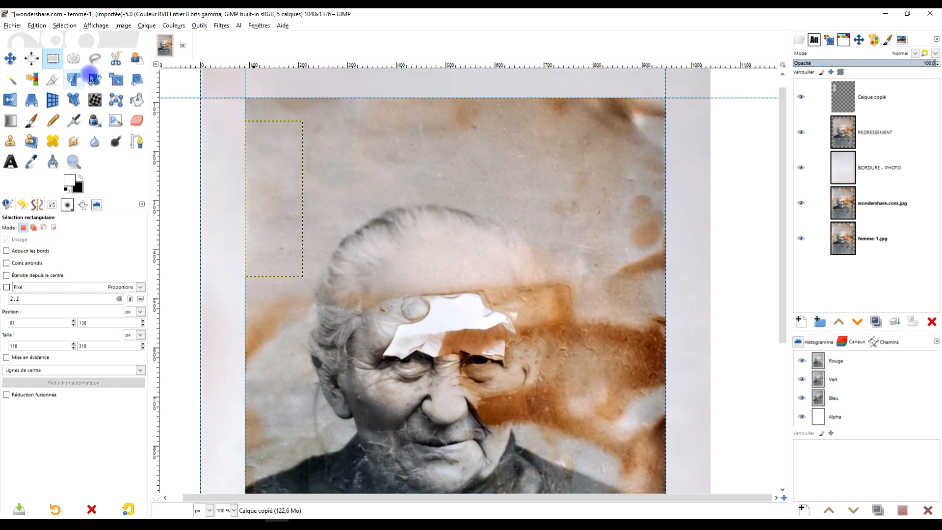
click(119, 80)
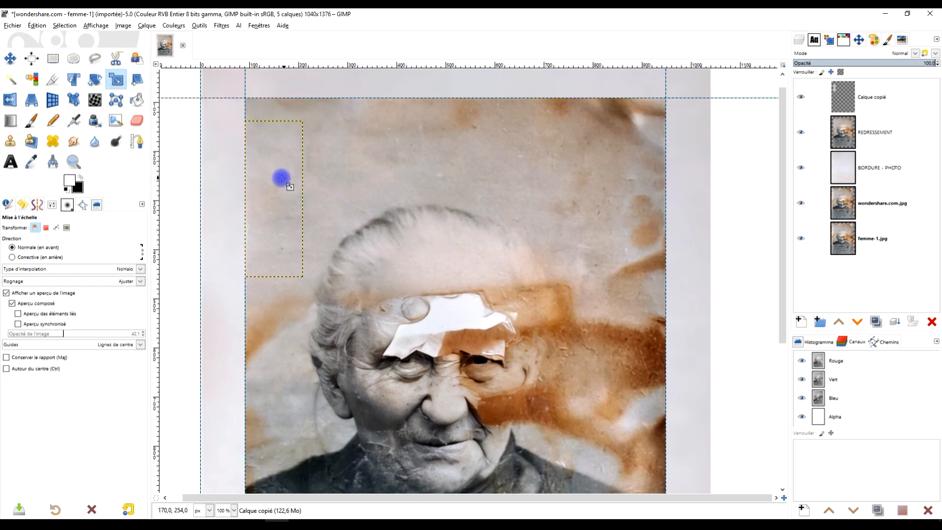
click(280, 178)
drag(275, 124, 276, 102)
drag(429, 222, 342, 220)
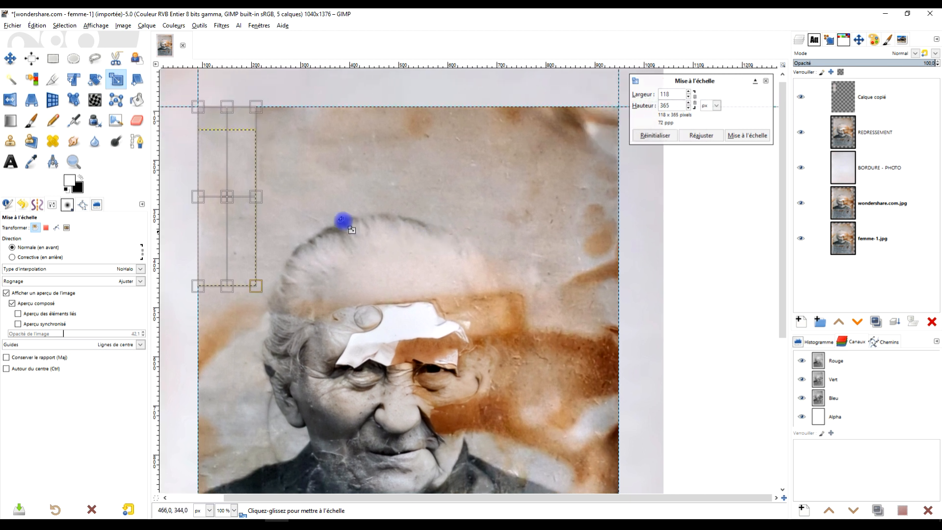
drag(258, 198, 619, 232)
drag(407, 285, 376, 492)
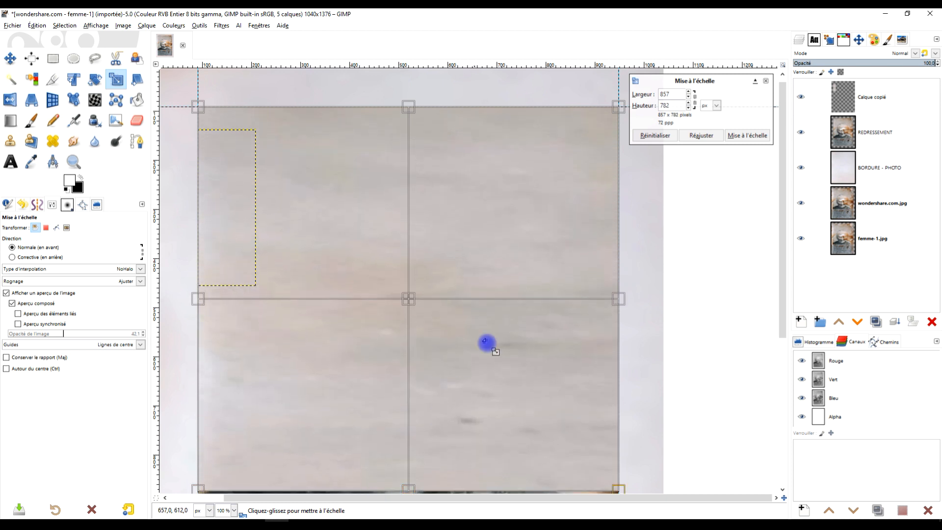
scroll(485, 340, down, 5)
drag(412, 278, 399, 353)
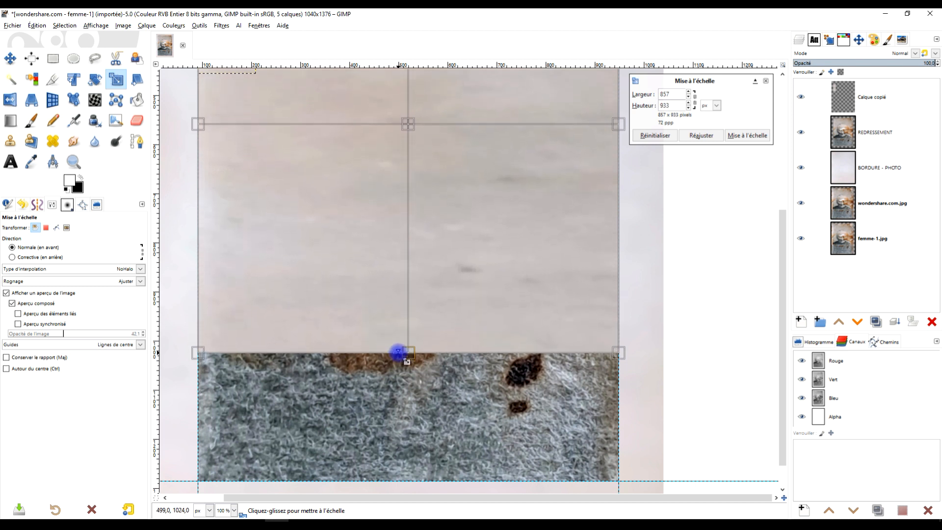
click(747, 136)
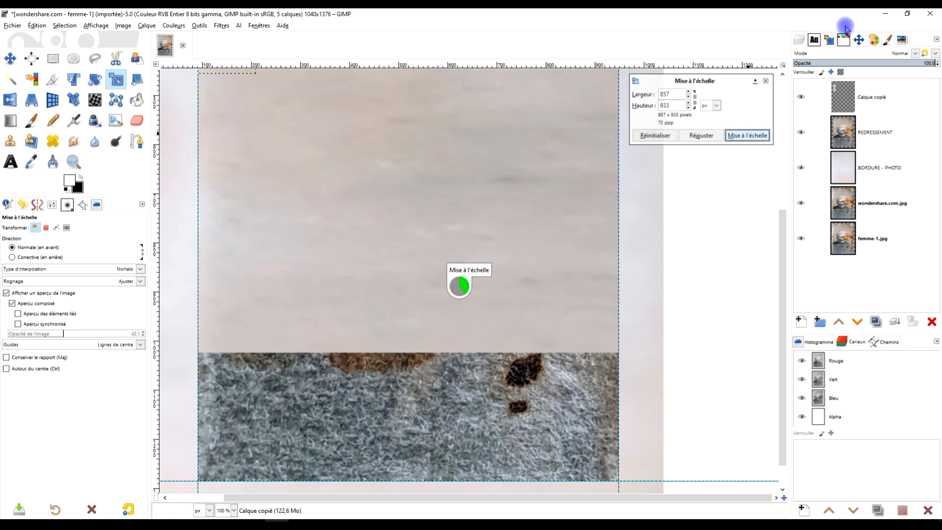
- Apply a Gaussian blur of 15.33 in X and Y to the enlarged background piece
drag(456, 182, 452, 345)
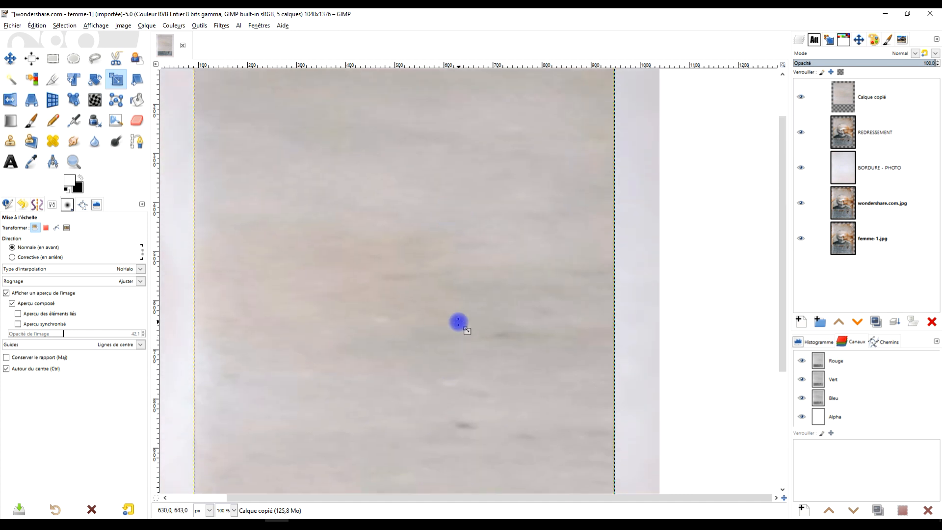
scroll(458, 324, down, 2)
scroll(449, 322, up, 1)
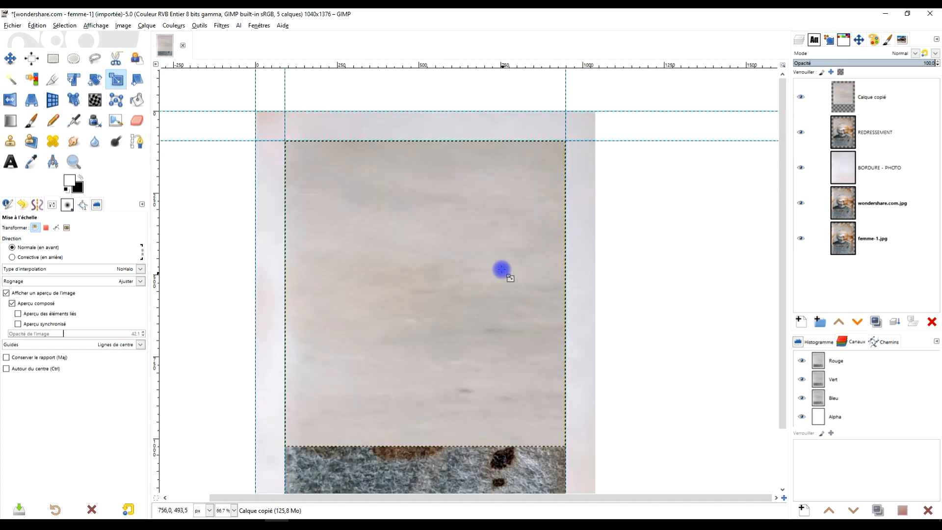
click(216, 27)
click(248, 83)
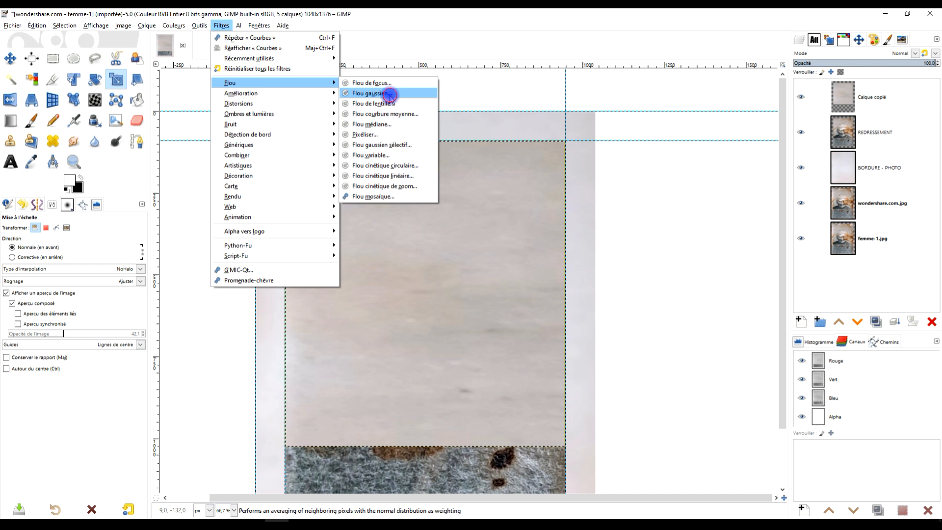
click(390, 95)
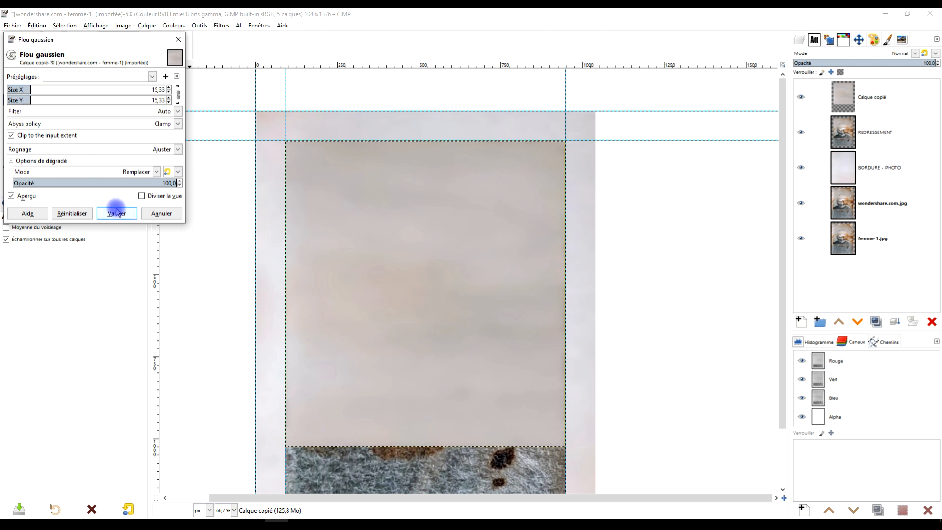
click(116, 213)
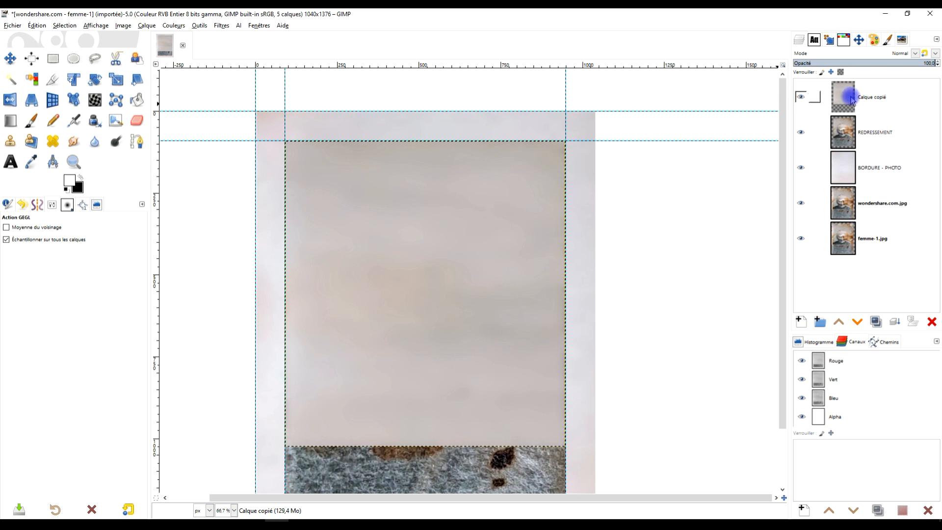
- Add a black (full transparency) layer mask to the blurred background layer
right_click(847, 101)
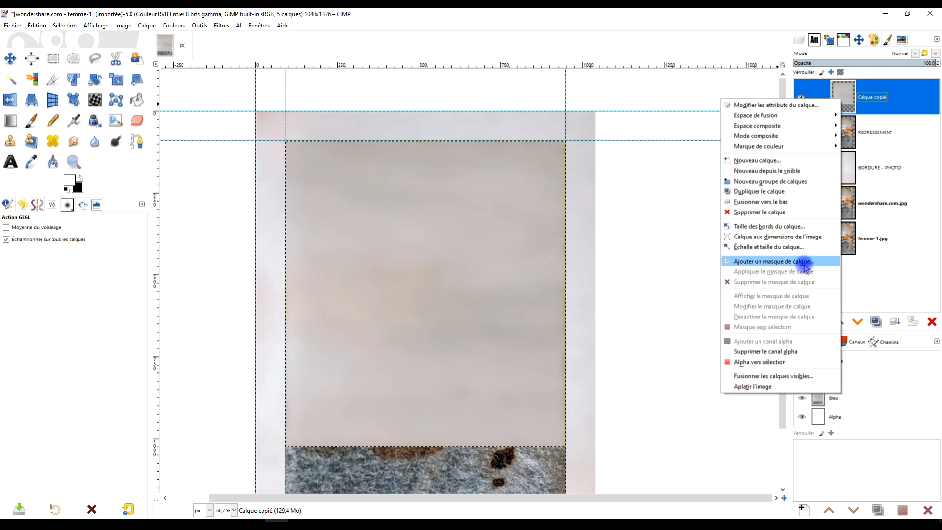
click(805, 263)
click(780, 246)
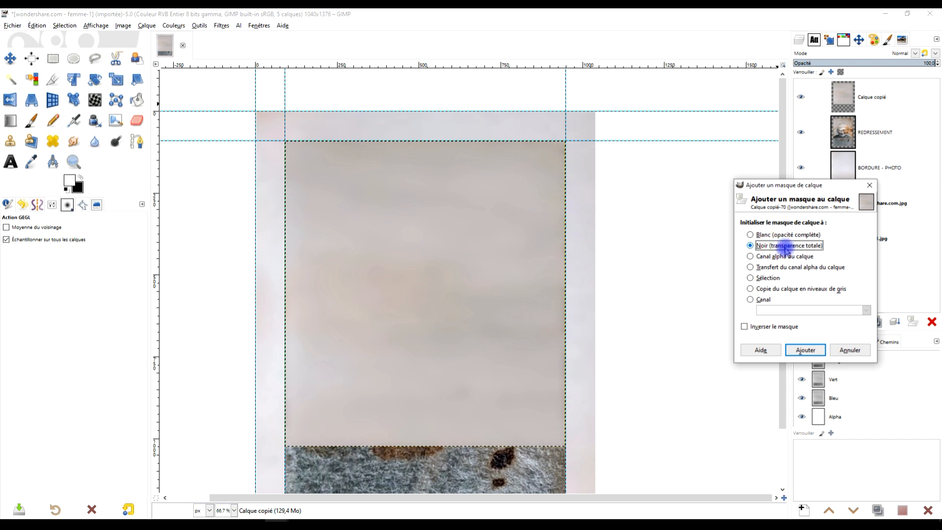
click(806, 350)
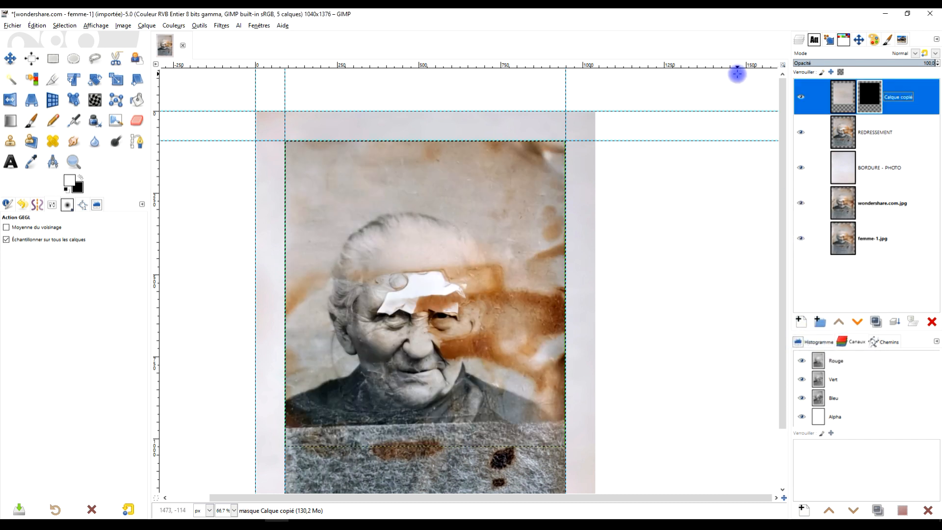
- Set up the Paintbrush with 100% opacity, the Hardness 075 brush and a size of 240
scroll(372, 243, up, 1)
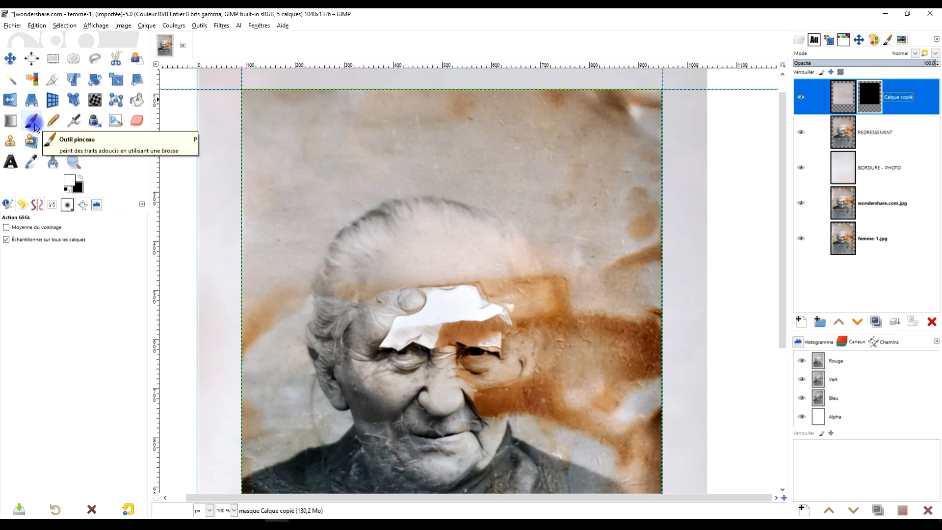
click(32, 123)
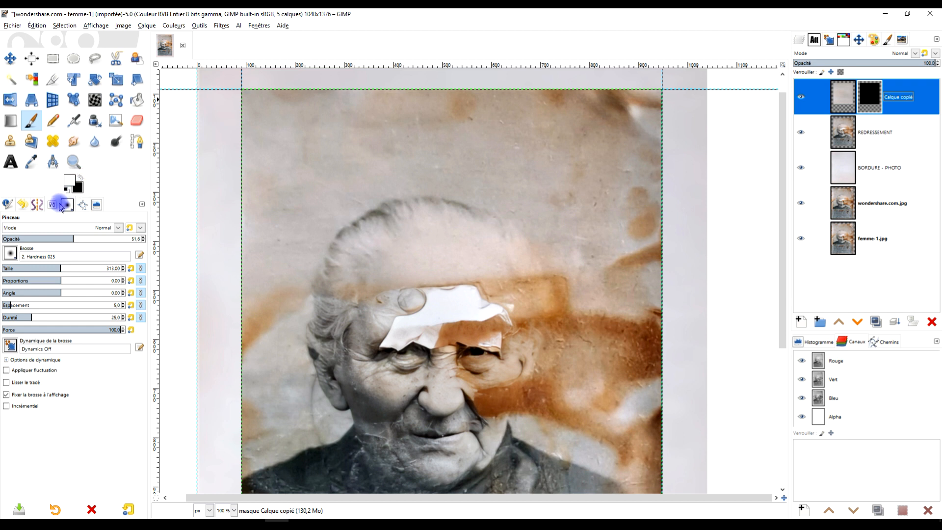
drag(67, 241, 177, 235)
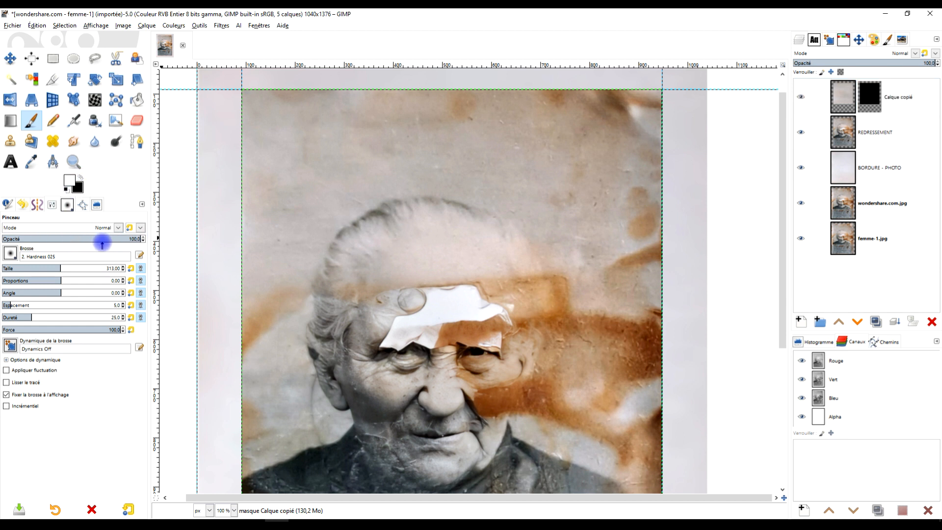
click(11, 253)
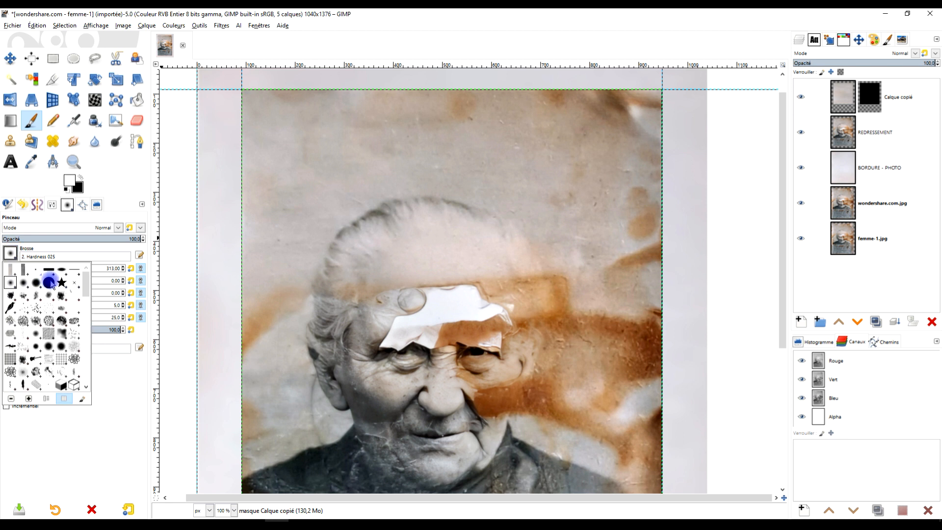
double_click(48, 283)
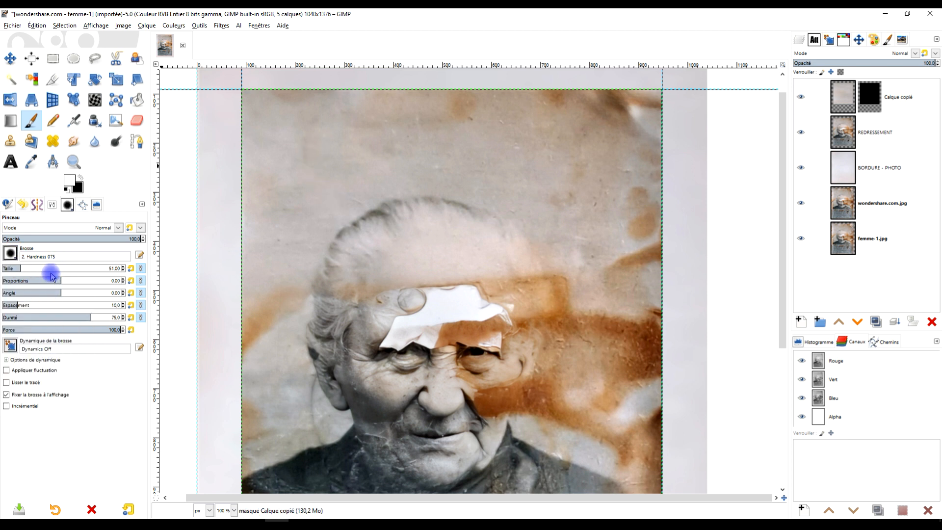
scroll(339, 186, up, 3)
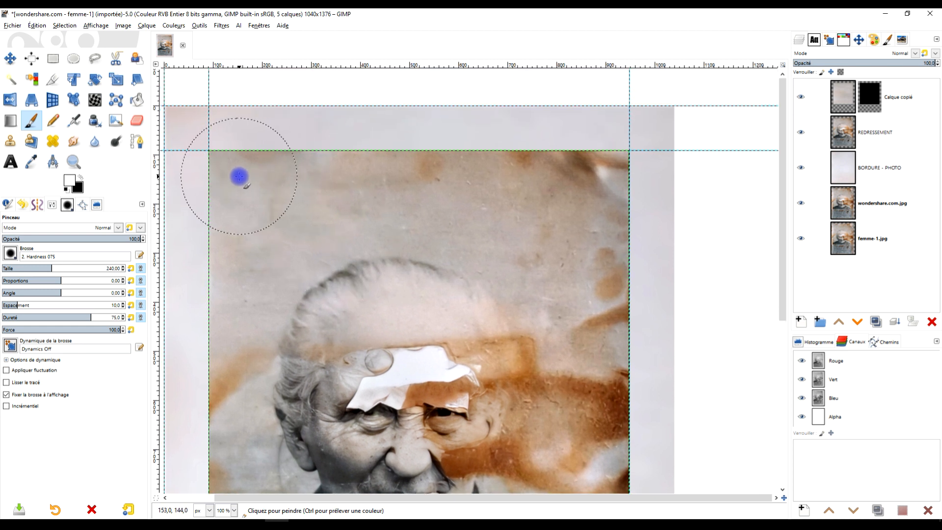
- Paint white on the layer mask over the stained background above the head and down the photo's right side
drag(227, 178, 650, 191)
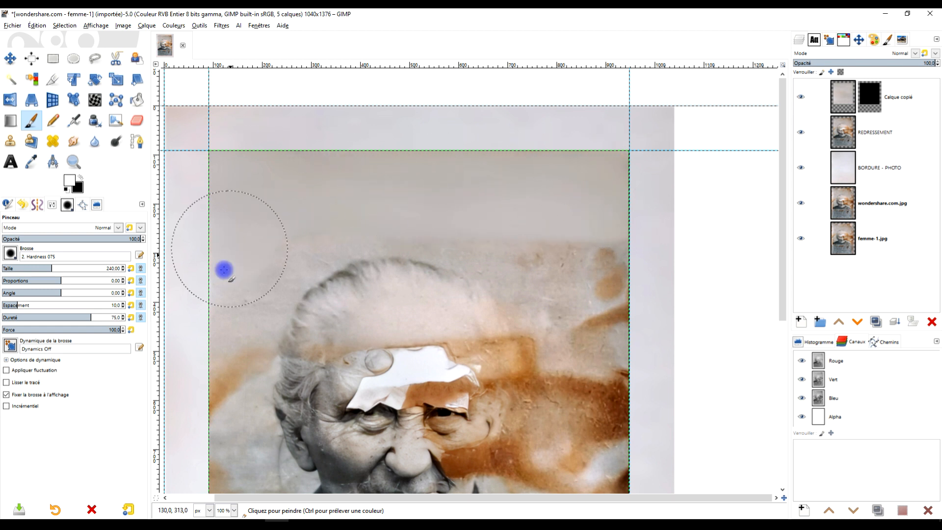
mouse_move(515, 231)
mouse_down()
mouse_move(586, 271)
mouse_move(614, 223)
mouse_move(621, 289)
mouse_move(546, 202)
mouse_up()
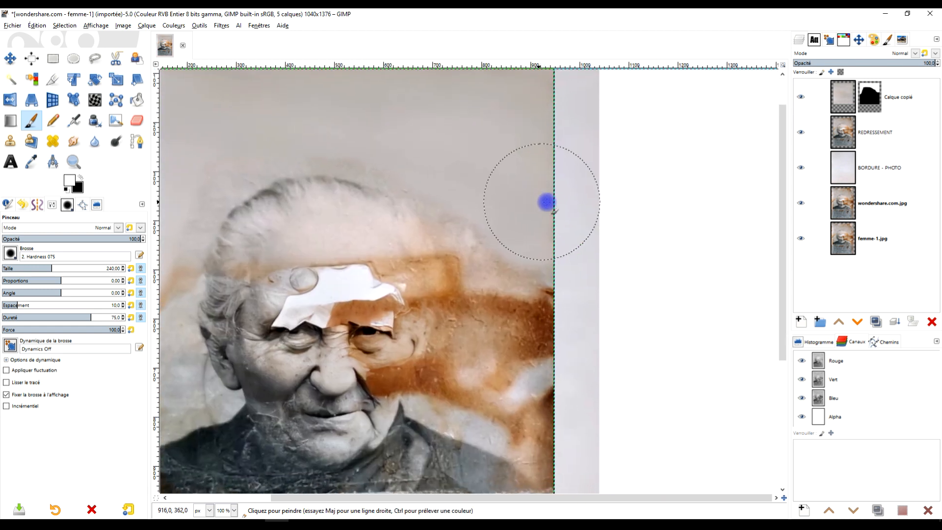
click(871, 98)
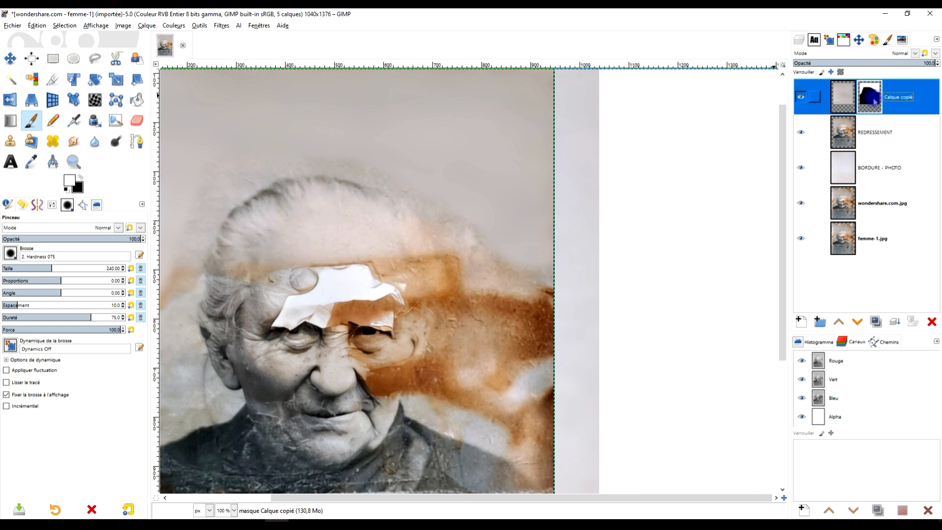
click(840, 95)
drag(513, 317, 502, 269)
mouse_move(518, 186)
mouse_down()
mouse_move(520, 294)
mouse_move(496, 176)
mouse_up()
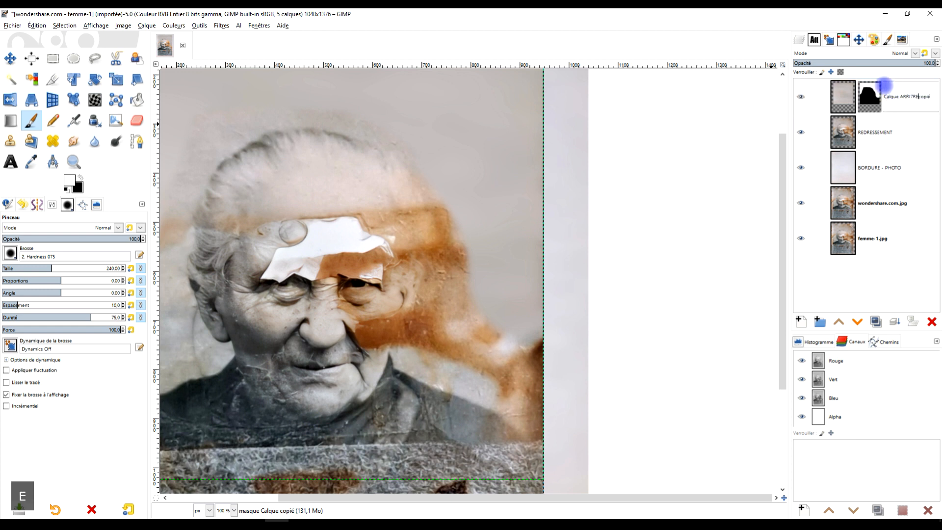
- Rename the masked background layer as arrière-plan
key(Return)
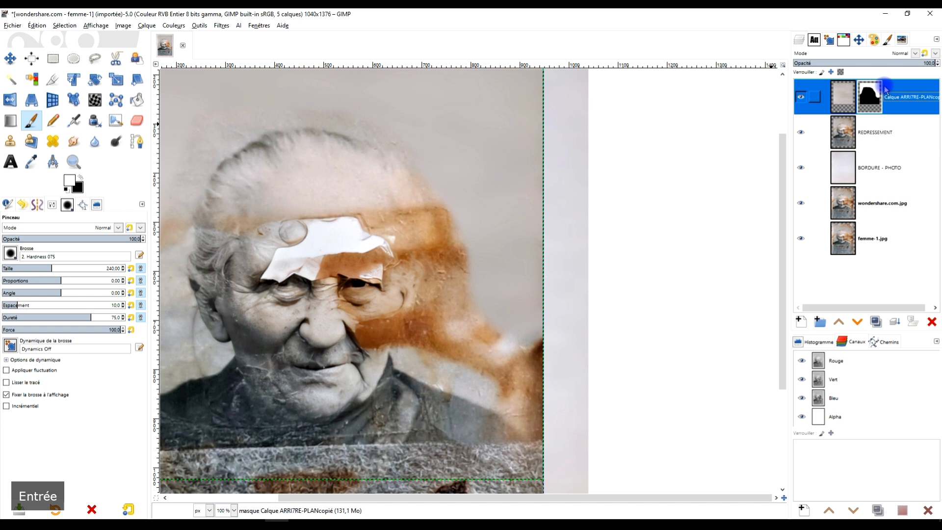
double_click(911, 97)
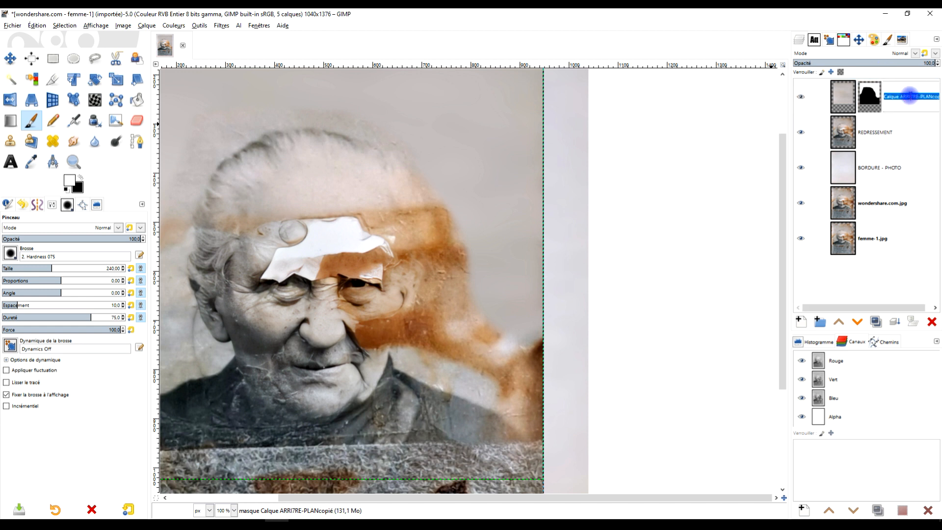
key(Caps_Lock)
text(A)
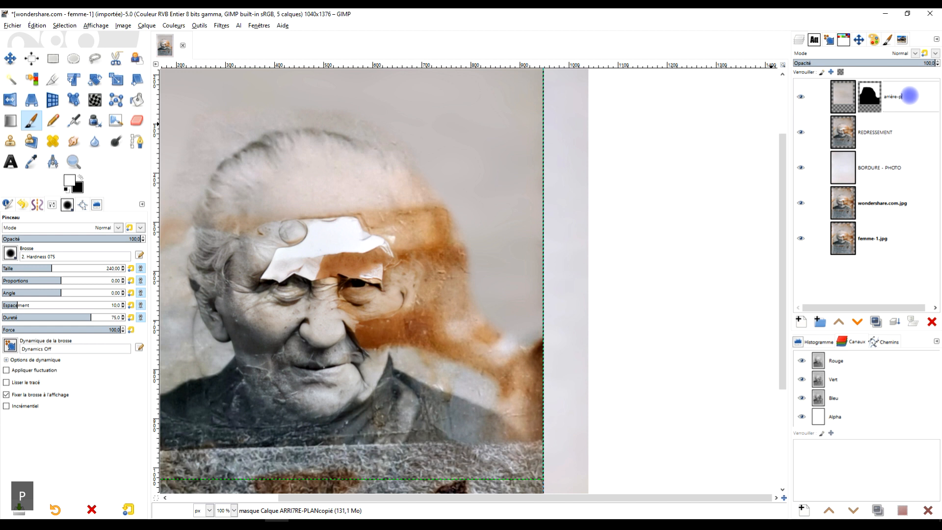
text(rrière-plan)
key(Return)
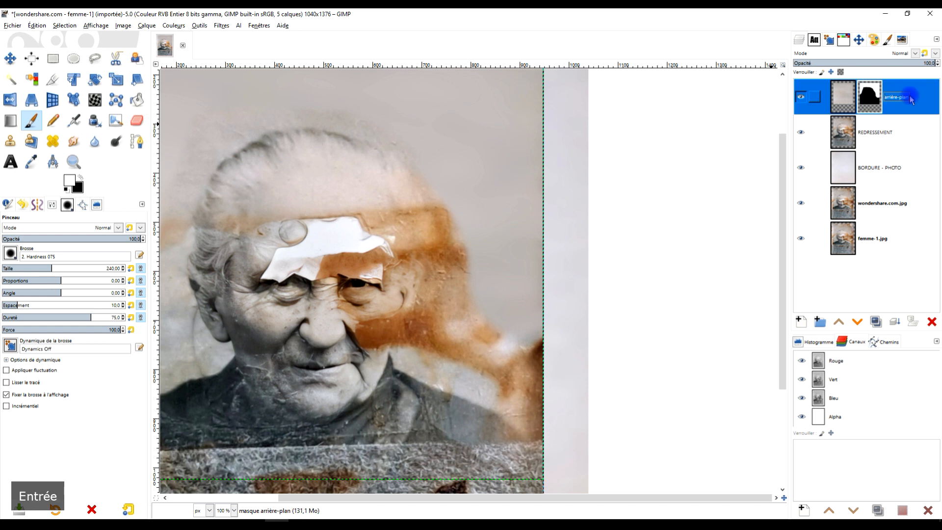
- Paint the mask white closer to the face and shoulder on the right, and over the stains left of the head
drag(431, 309, 422, 287)
mouse_move(468, 182)
mouse_down()
mouse_move(479, 196)
mouse_move(496, 297)
mouse_move(535, 362)
mouse_up()
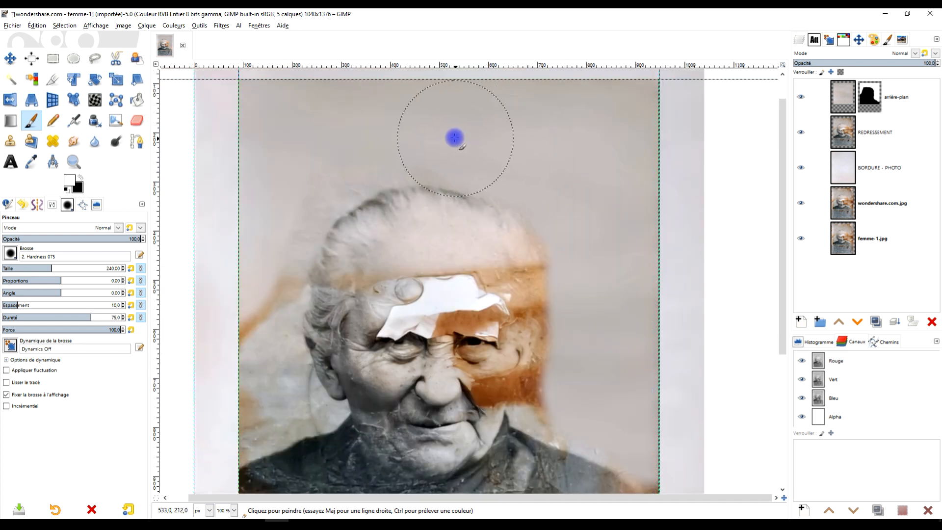
mouse_move(263, 234)
mouse_down()
mouse_move(248, 303)
mouse_move(252, 393)
mouse_move(290, 431)
mouse_up()
- Paint the mask white at higher zoom along the left shoulder's edge up to the neck
scroll(290, 431, up, 1)
scroll(314, 407, up, 2)
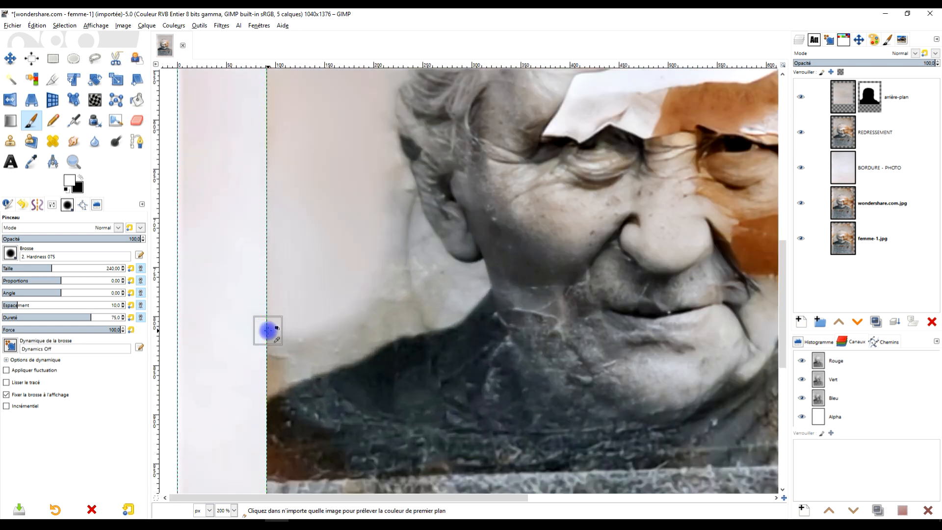
mouse_move(252, 381)
mouse_down()
mouse_move(246, 387)
mouse_move(307, 345)
mouse_move(387, 325)
mouse_move(456, 290)
mouse_move(500, 286)
mouse_up()
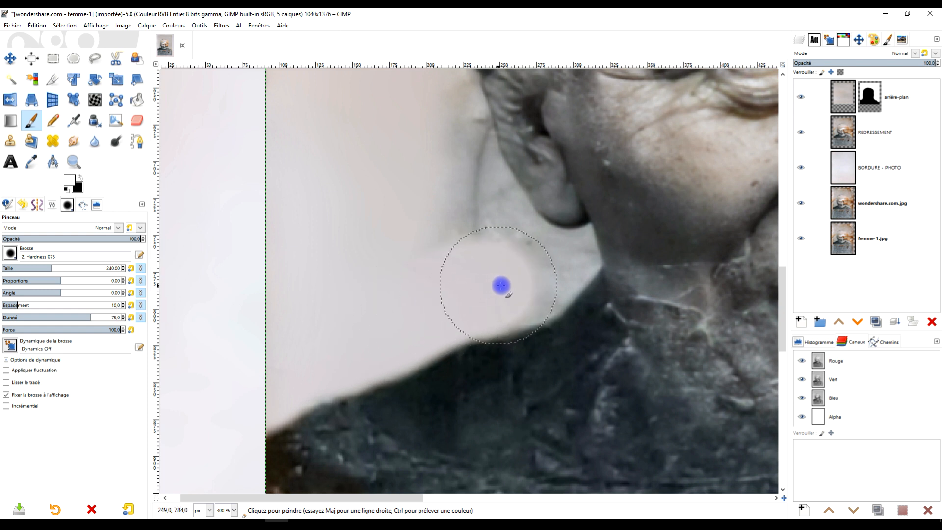
scroll(501, 286, up, 2)
mouse_move(467, 321)
mouse_down()
mouse_move(455, 328)
mouse_move(510, 303)
mouse_move(578, 250)
mouse_up()
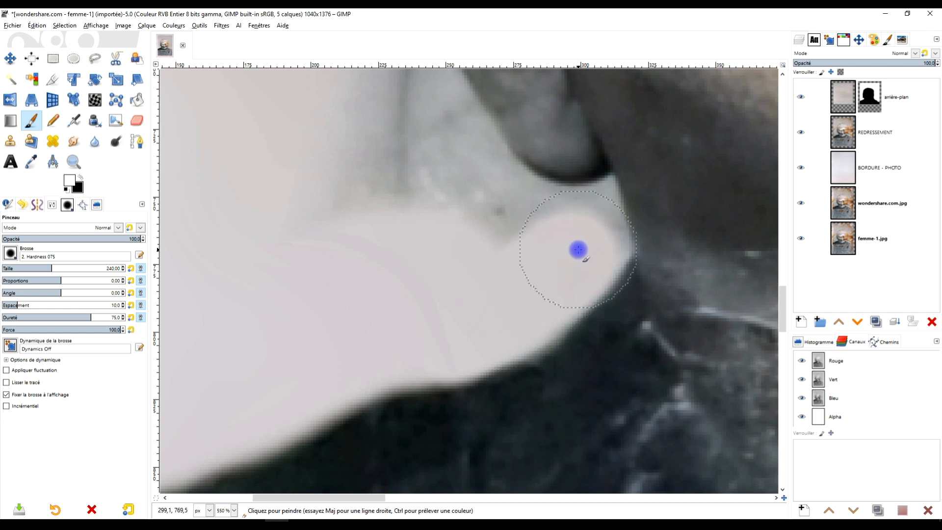
- Paint the mask white in the gap beneath the left earlobe and over the background beside the ear
scroll(654, 208, up, 3)
mouse_move(528, 292)
mouse_down()
mouse_move(550, 319)
mouse_move(515, 213)
mouse_move(517, 165)
mouse_move(455, 201)
mouse_move(318, 241)
mouse_move(356, 230)
mouse_move(326, 224)
mouse_move(344, 202)
mouse_move(302, 173)
mouse_move(266, 186)
mouse_move(339, 315)
mouse_move(346, 372)
mouse_up()
scroll(441, 308, down, 3)
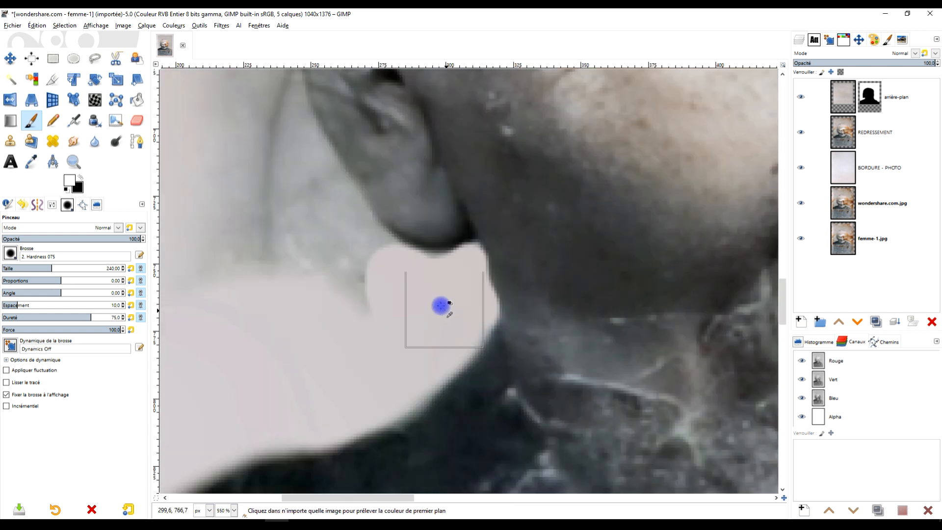
mouse_move(404, 314)
mouse_down()
mouse_move(268, 206)
mouse_move(234, 290)
mouse_up()
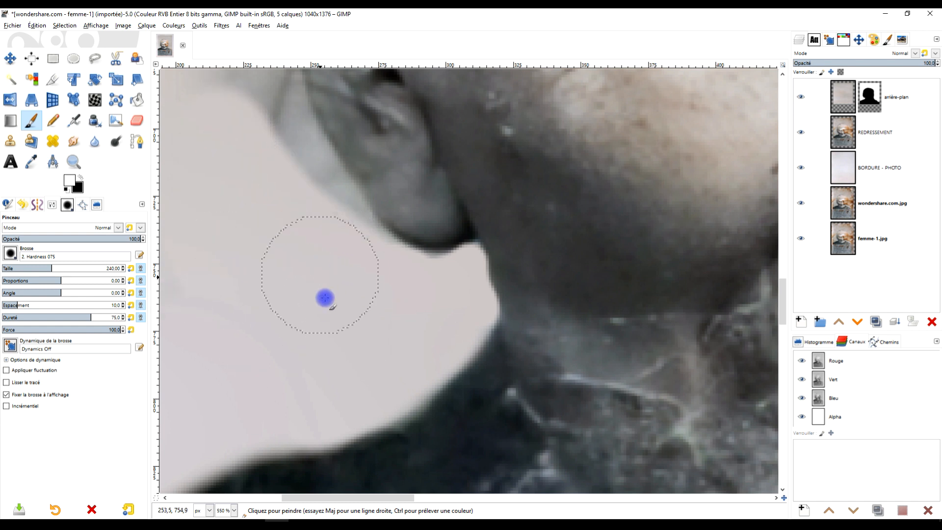
scroll(343, 297, left, 4)
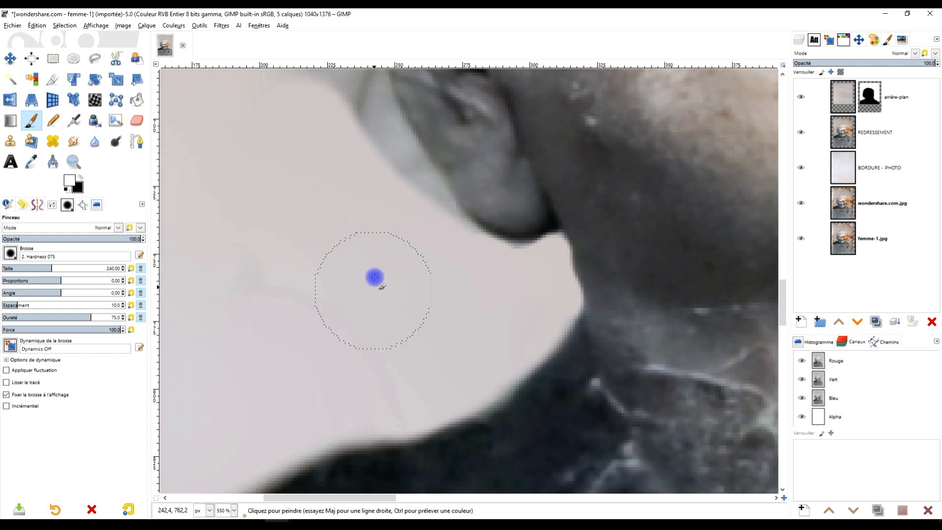
- Paint the mask white along the outer edge of the left ear and up beside the hair at the left temple
scroll(448, 199, up, 5)
scroll(448, 199, right, 2)
mouse_move(330, 436)
mouse_down()
mouse_move(261, 189)
mouse_move(246, 298)
mouse_up()
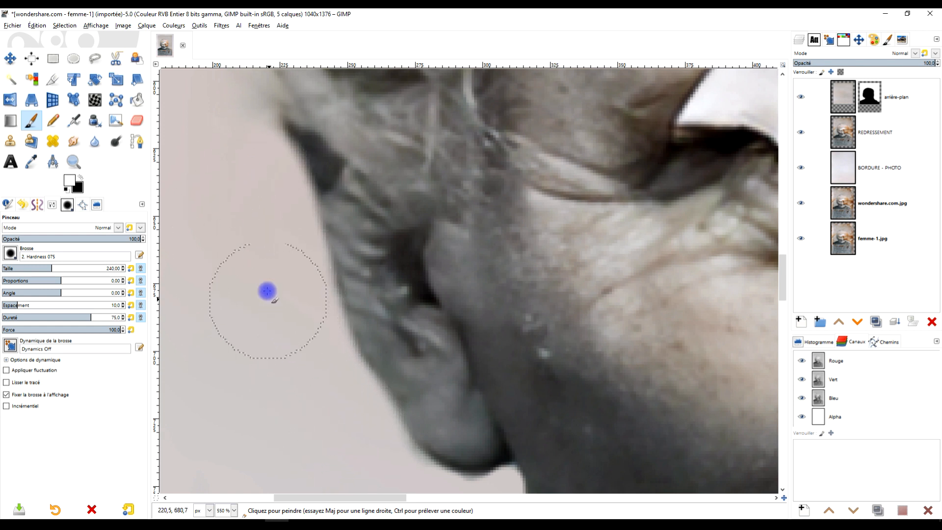
drag(413, 158, 504, 383)
mouse_move(311, 366)
mouse_down()
mouse_move(309, 282)
mouse_move(335, 189)
mouse_up()
mouse_move(575, 175)
mouse_down()
mouse_move(480, 340)
mouse_move(474, 467)
mouse_up()
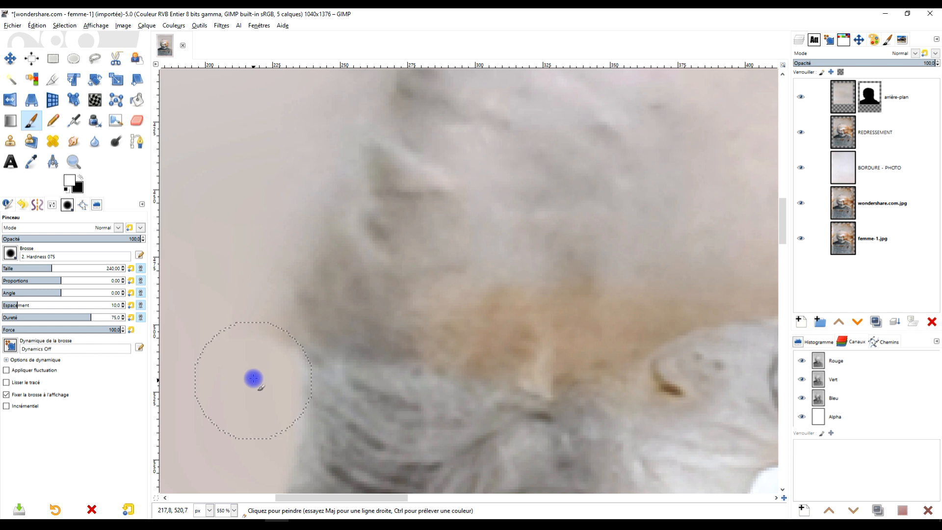
scroll(330, 351, down, 4)
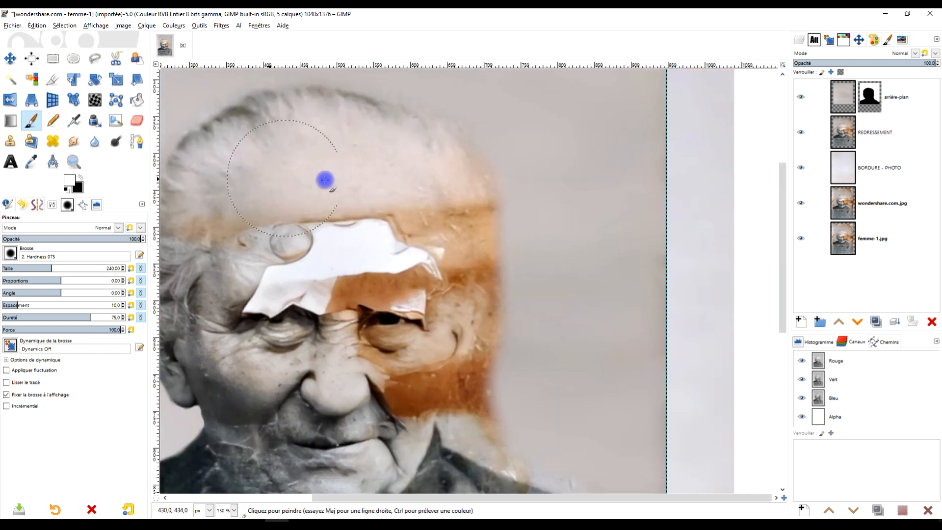
- Paint the mask white along the right side of the head, beside the forehead, temple and upper cheek
scroll(551, 213, up, 2)
mouse_move(441, 102)
mouse_down()
mouse_move(475, 223)
mouse_move(457, 328)
mouse_move(466, 338)
mouse_up()
scroll(555, 351, down, 3)
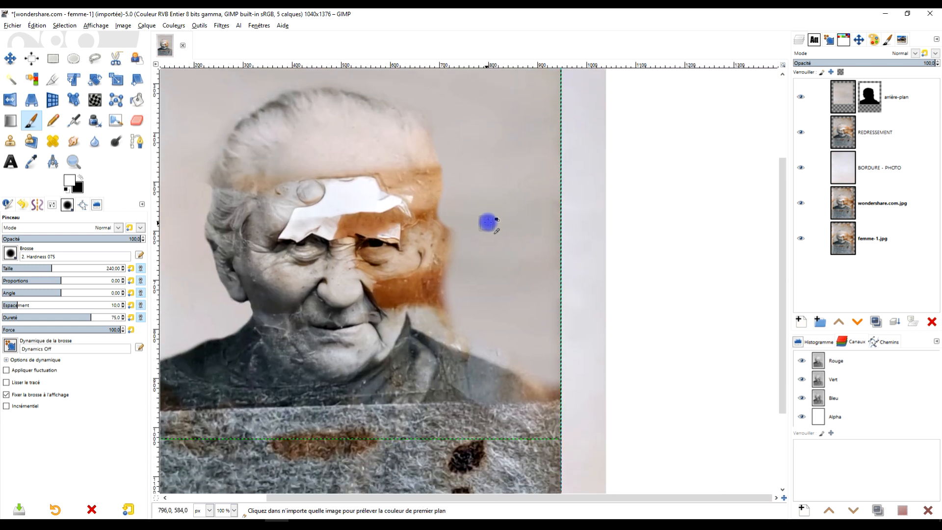
scroll(487, 223, up, 3)
mouse_move(431, 233)
mouse_down()
mouse_move(467, 258)
mouse_move(471, 287)
mouse_move(438, 412)
mouse_up()
drag(486, 388, 509, 170)
scroll(510, 196, down, 2)
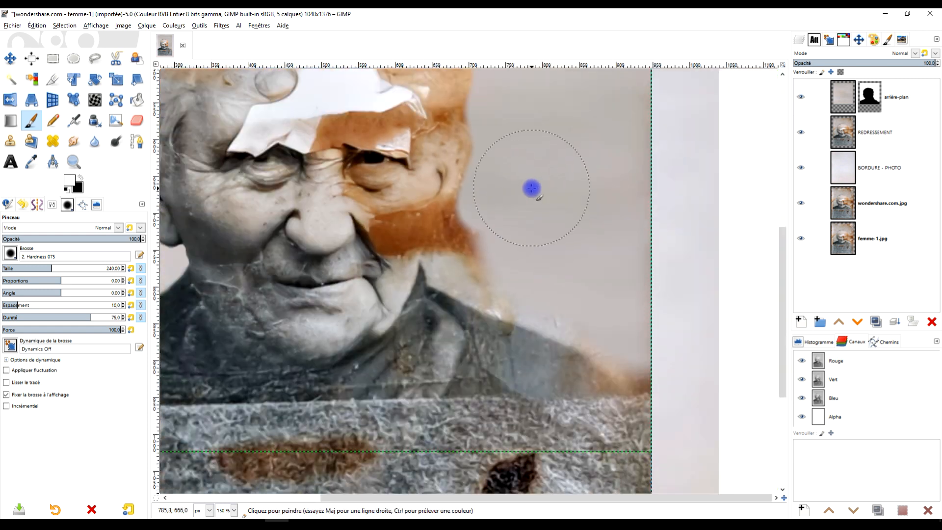
scroll(486, 211, up, 2)
scroll(486, 216, down, 4)
scroll(515, 218, up, 1)
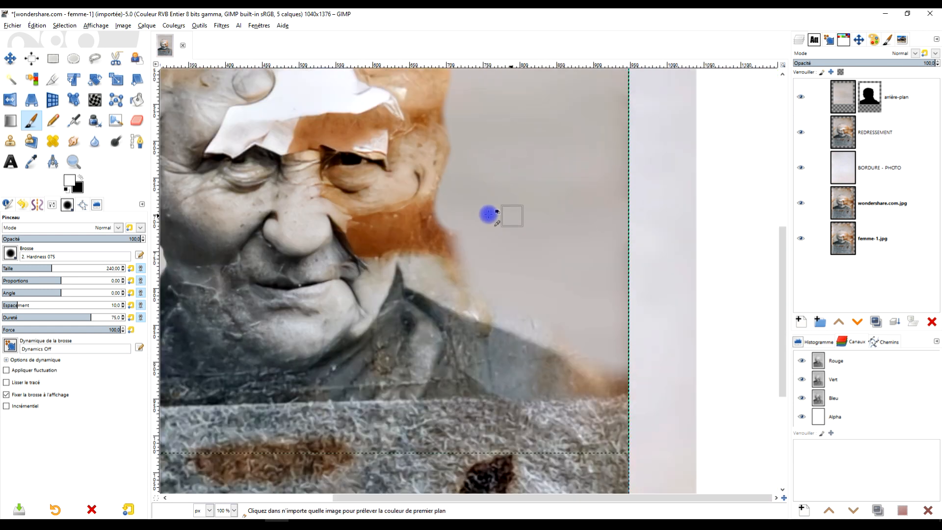
- Paint the mask white tightly along the right cheek and jaw, down the neck to the collar and inner shoulder
scroll(488, 214, up, 3)
mouse_move(422, 221)
mouse_down()
mouse_move(383, 285)
mouse_move(394, 315)
mouse_move(437, 341)
mouse_move(445, 361)
mouse_move(677, 439)
mouse_move(651, 439)
mouse_move(417, 345)
mouse_up()
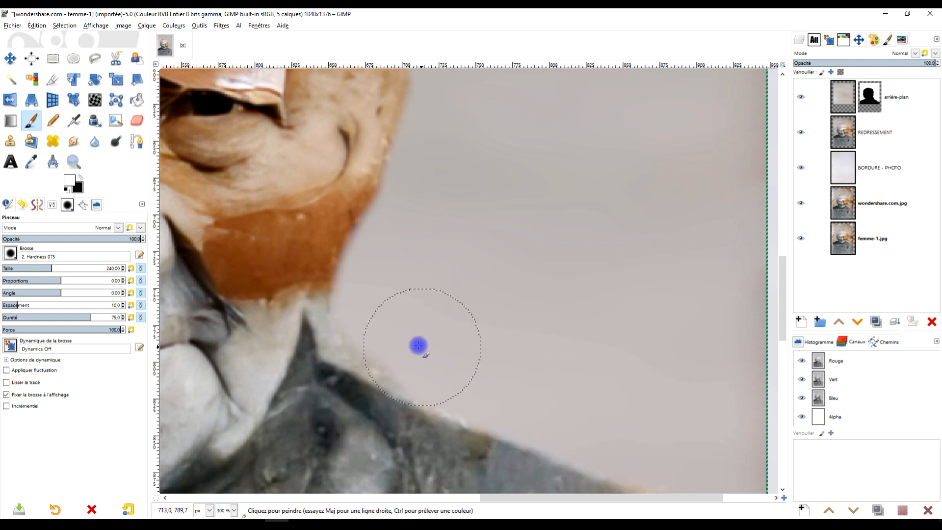
scroll(418, 345, up, 2)
mouse_move(294, 293)
mouse_down()
mouse_move(357, 130)
mouse_move(384, 103)
mouse_up()
scroll(443, 182, down, 5)
scroll(449, 196, up, 3)
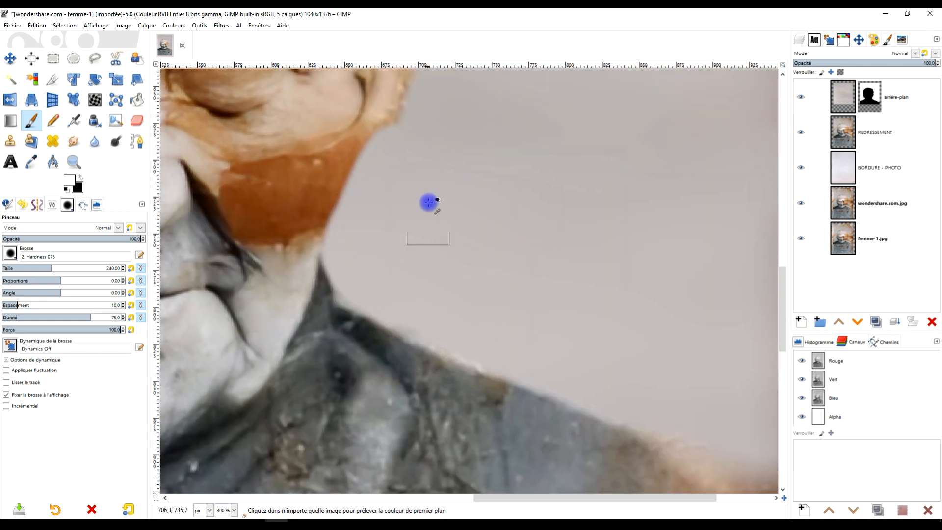
drag(435, 175, 404, 371)
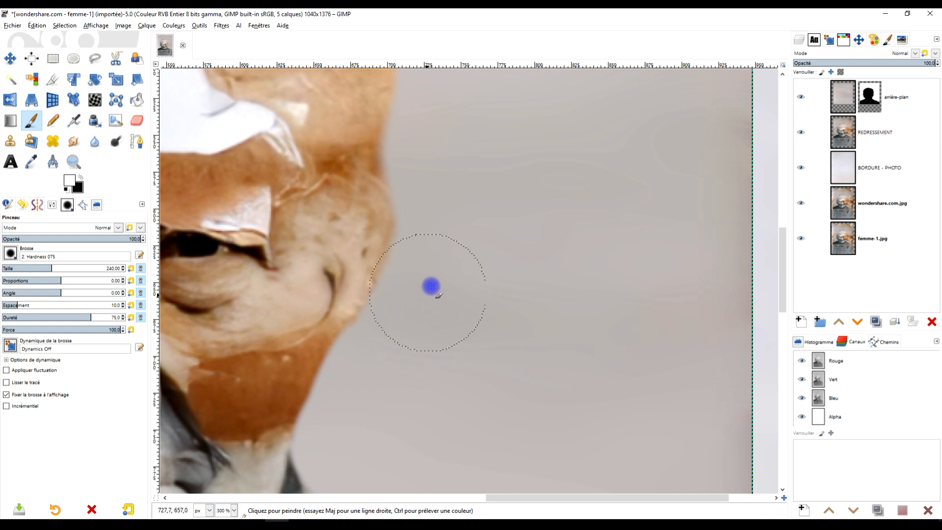
scroll(540, 260, up, 3)
scroll(526, 276, left, 2)
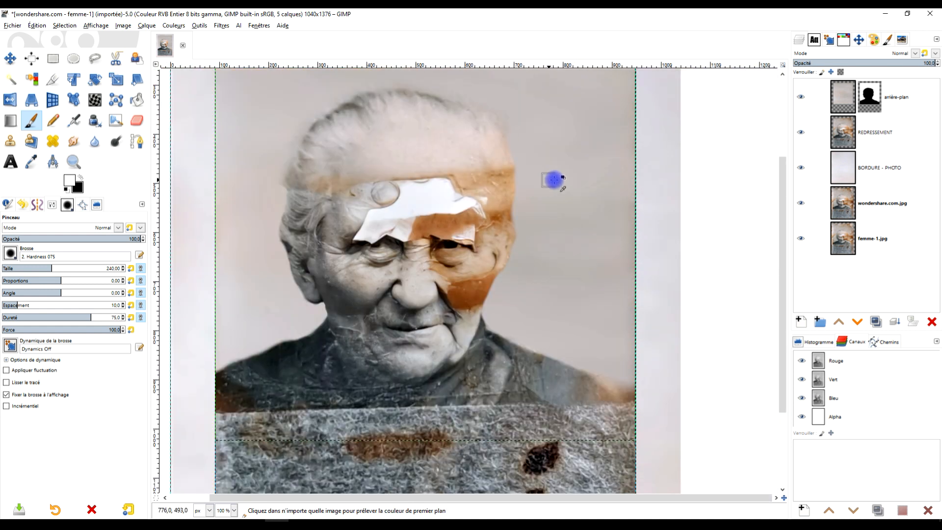
- Paint the mask white over the orange stain above the right shoulder, following its slope out to the photo's edge
key(1)
drag(595, 197, 542, 211)
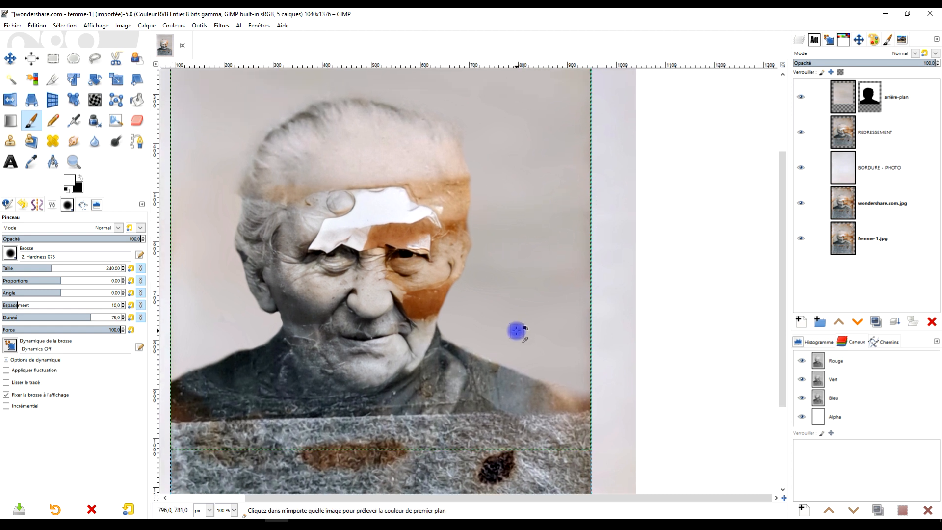
drag(515, 330, 469, 309)
key(2)
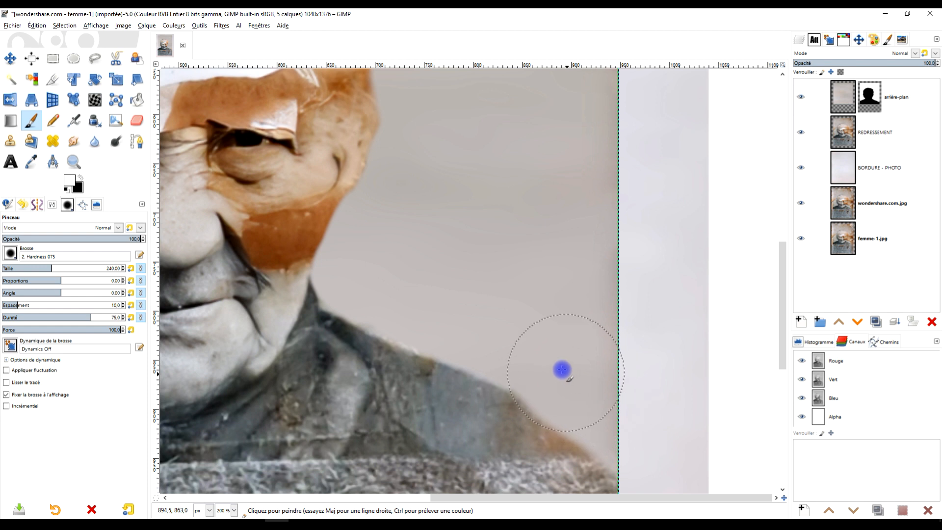
ctrl+scroll(554, 335, down, 2)
ctrl+scroll(554, 335, down, 1)
ctrl+scroll(555, 334, up, 2)
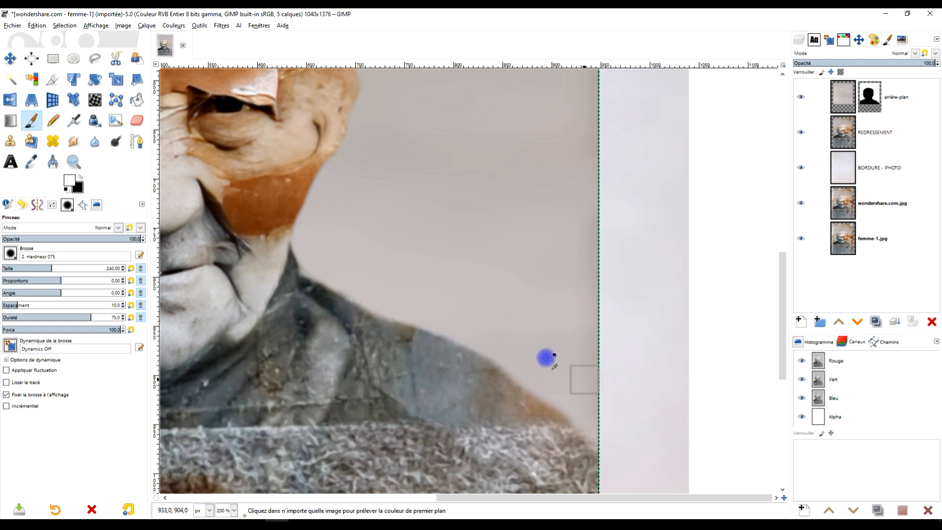
ctrl+scroll(515, 346, down, 2)
- Paint the mask white at higher zoom along the left edge of the hair, from above the ear toward the crown
ctrl+scroll(373, 196, up, 4)
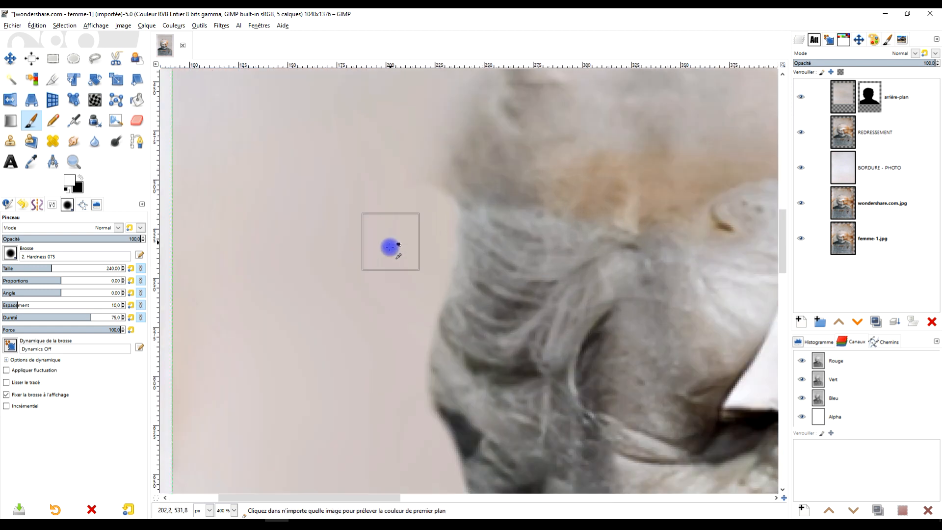
mouse_move(416, 187)
mouse_down()
mouse_move(410, 195)
mouse_move(403, 140)
mouse_up()
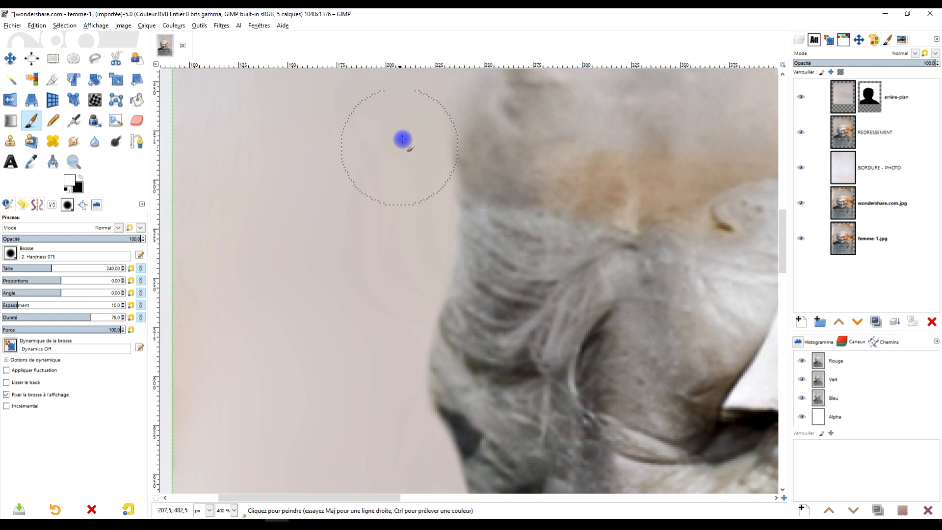
drag(486, 150, 427, 457)
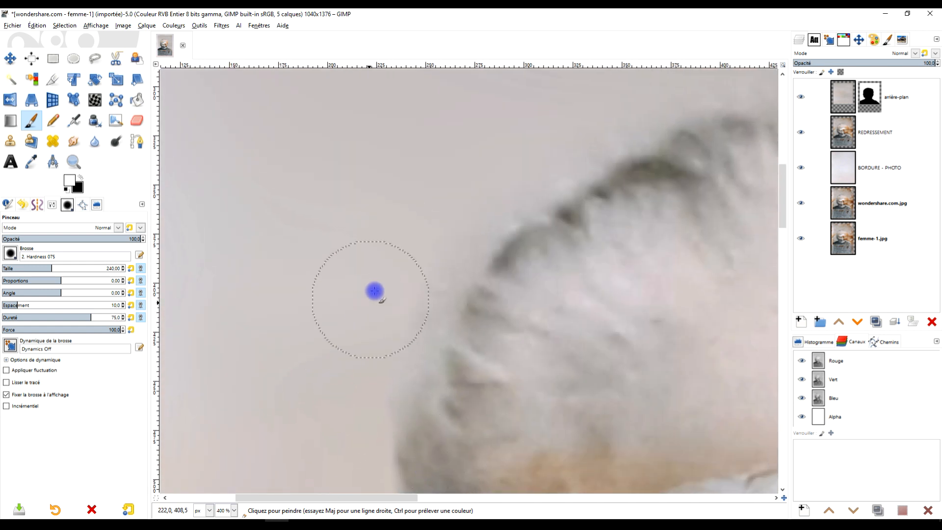
ctrl+scroll(414, 231, down, 7)
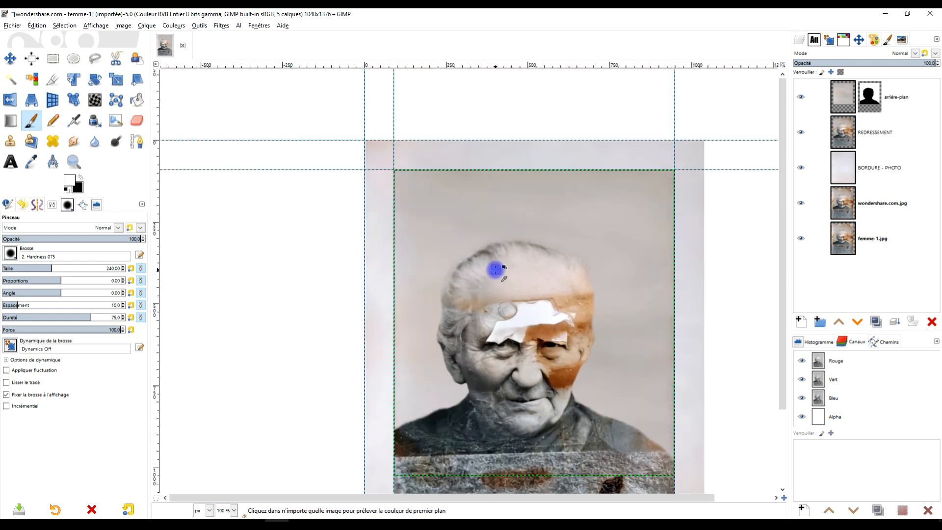
ctrl+scroll(463, 217, up, 2)
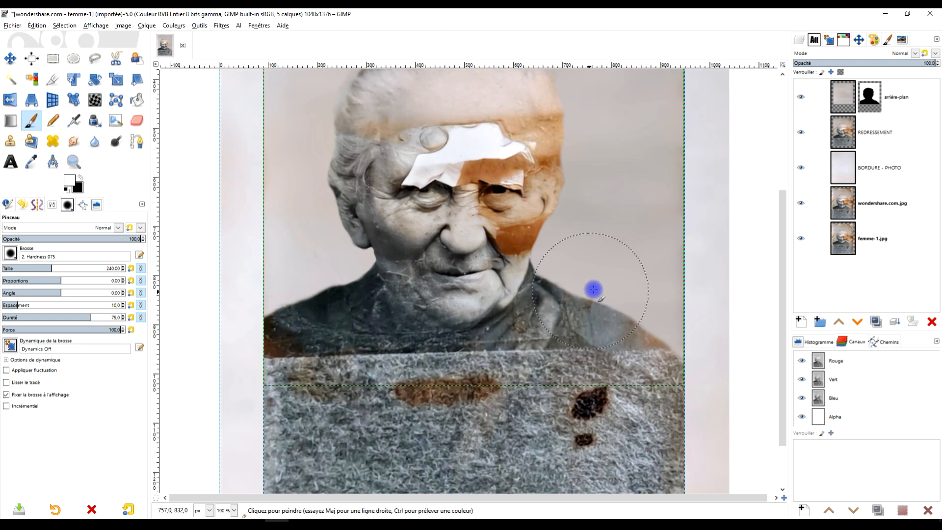
- Resize the arrière-plan layer to the image dimensions
right_click(845, 105)
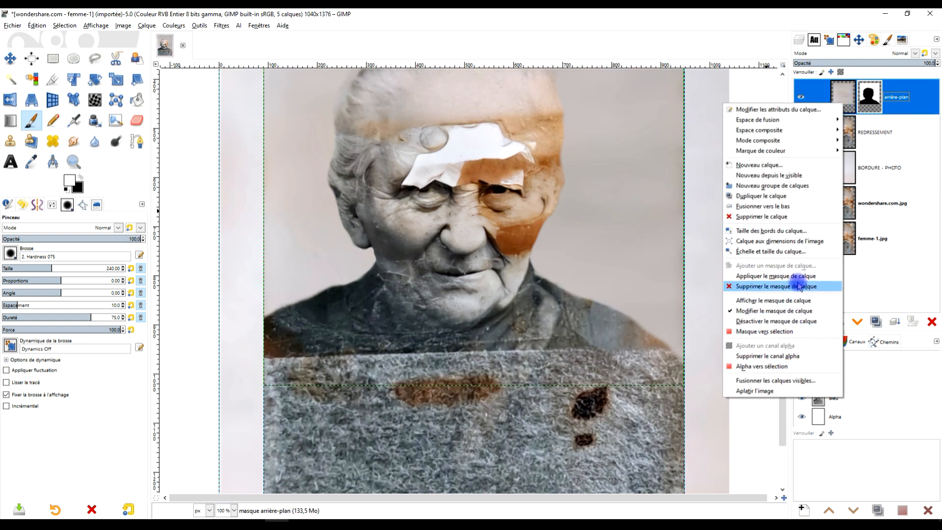
click(810, 248)
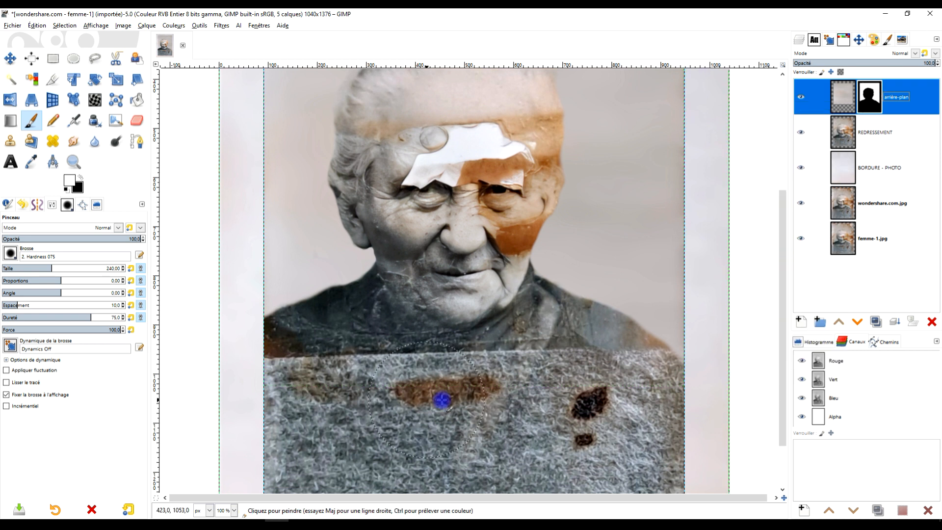
- Examine the whole portrait, checking the new background around the sitter and the photo's borders
scroll(645, 346, down, 2)
mouse_move(631, 339)
mouse_down()
mouse_move(564, 336)
mouse_move(530, 347)
mouse_move(545, 308)
mouse_up()
scroll(540, 331, up, 1)
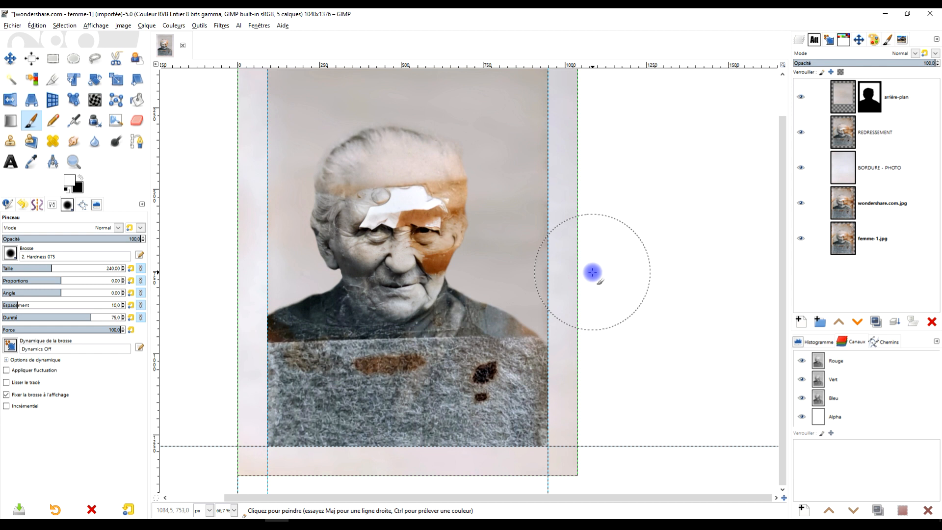
drag(552, 198, 570, 229)
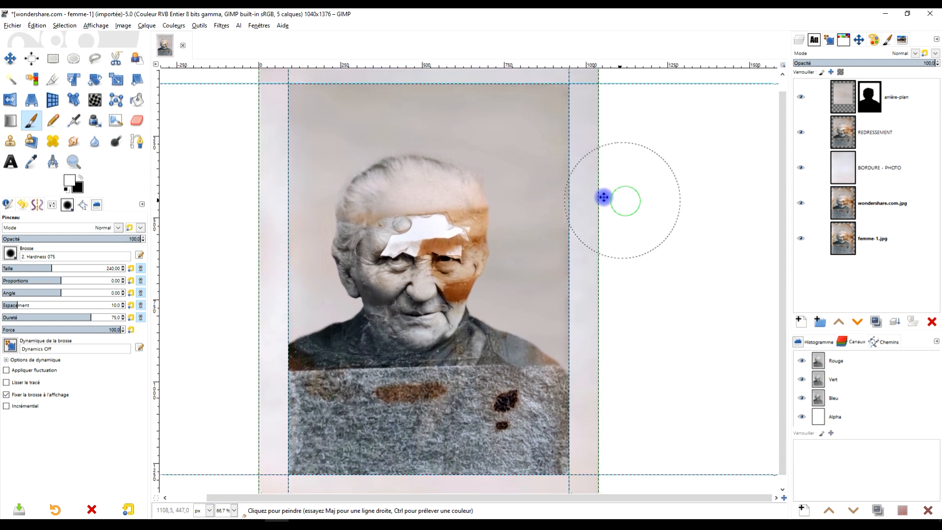
scroll(546, 341, up, 3)
scroll(602, 358, down, 3)
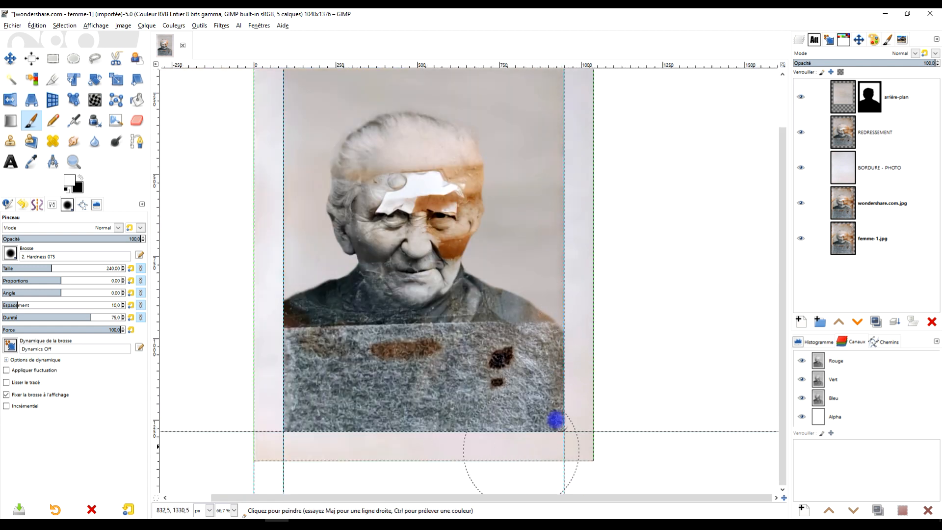
mouse_move(621, 284)
mouse_down()
mouse_move(622, 311)
mouse_move(612, 318)
mouse_move(616, 301)
mouse_up()
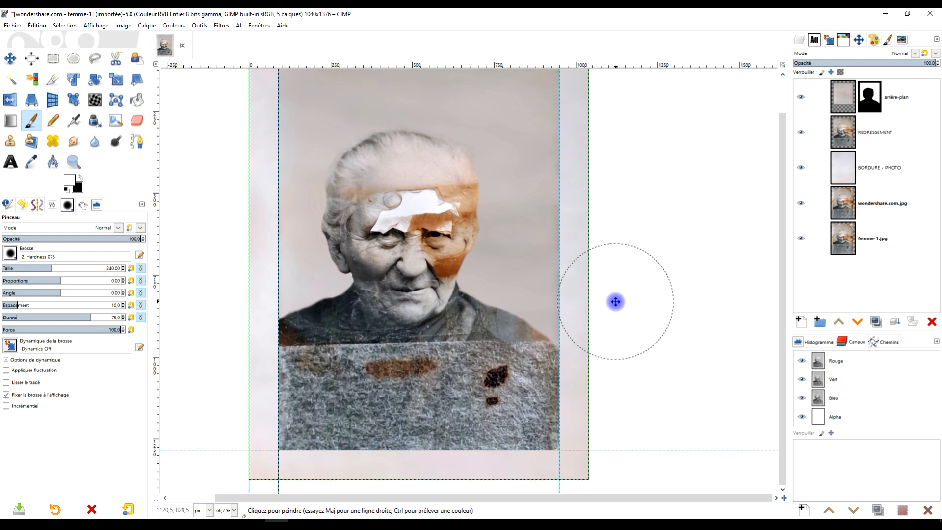
drag(602, 248, 599, 273)
- Lower the arrière-plan layer one position so it sits beneath REDRESSEMENT
click(840, 112)
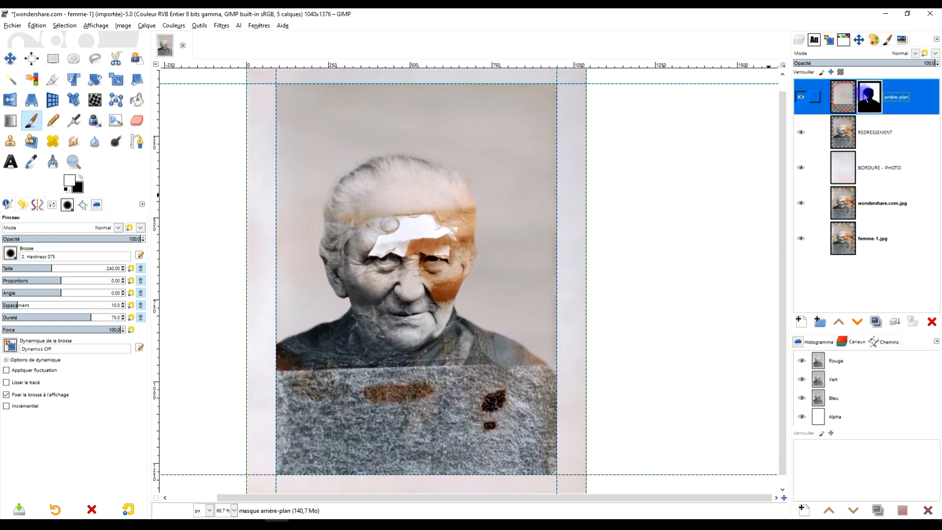
click(857, 321)
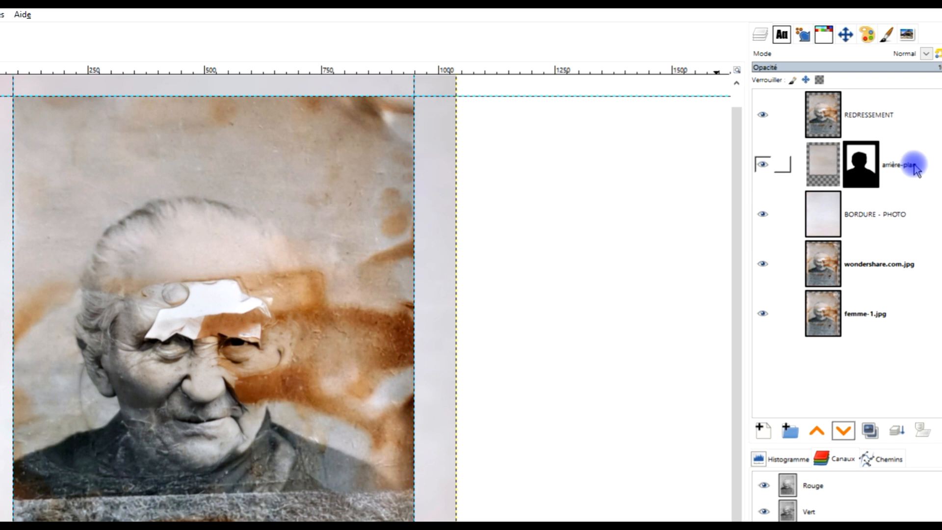
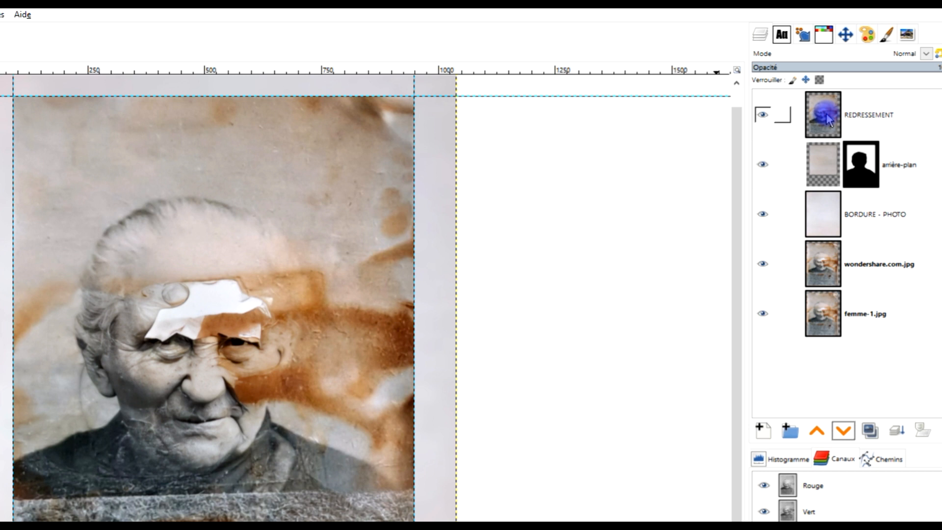
- Add a white (full opacity) layer mask to the REDRESSEMENT layer
click(827, 119)
right_click(826, 118)
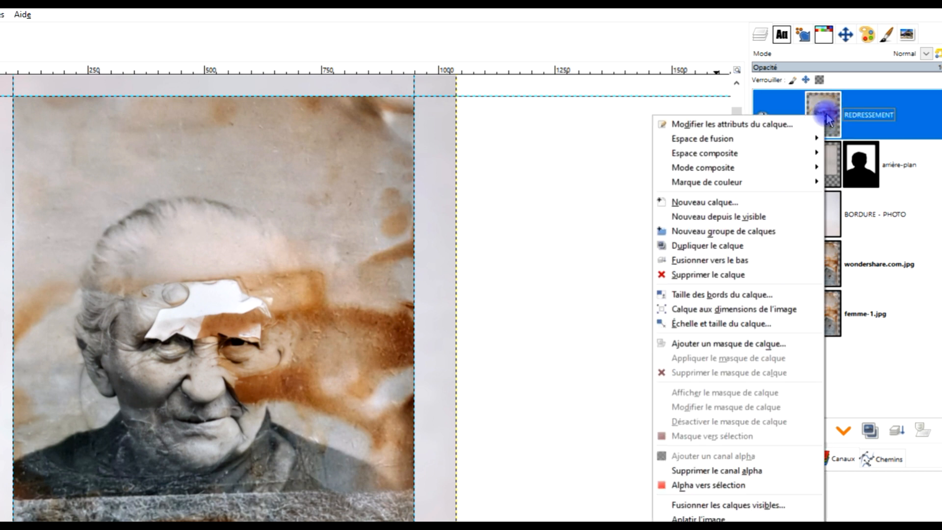
click(748, 345)
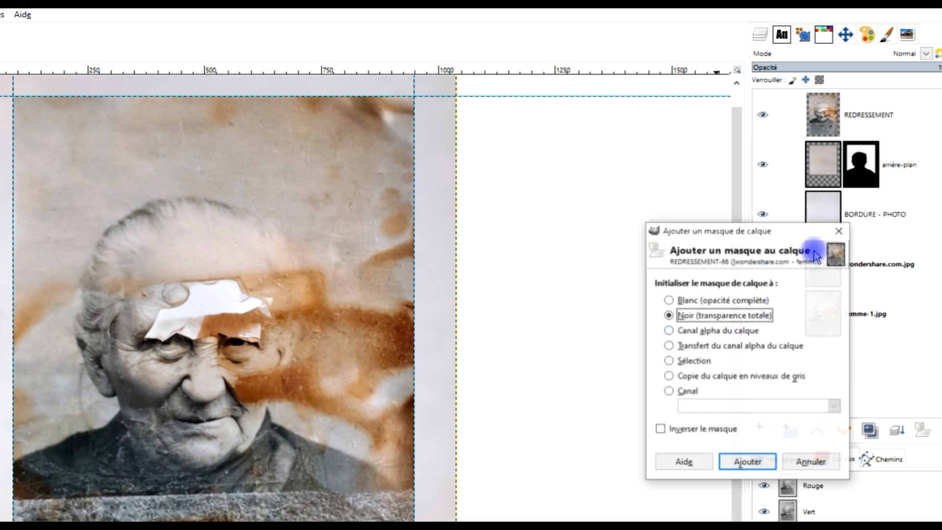
click(706, 301)
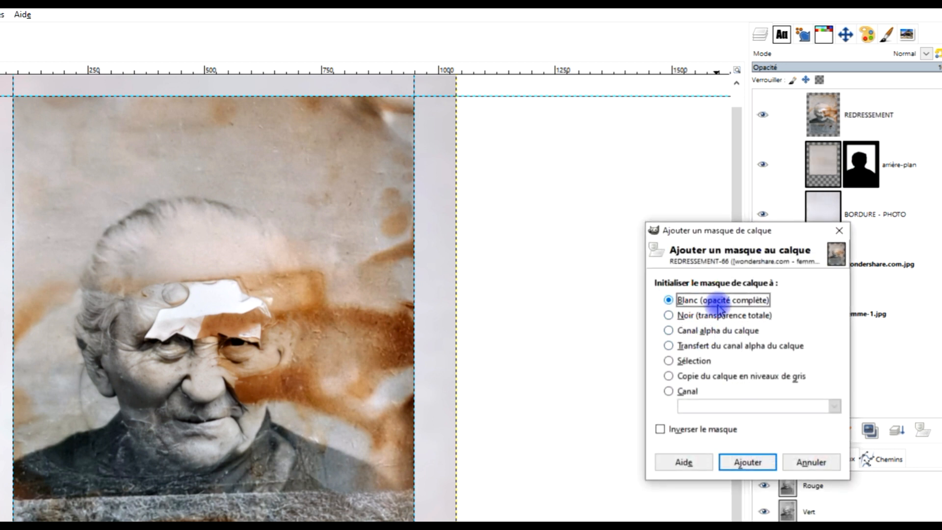
click(748, 462)
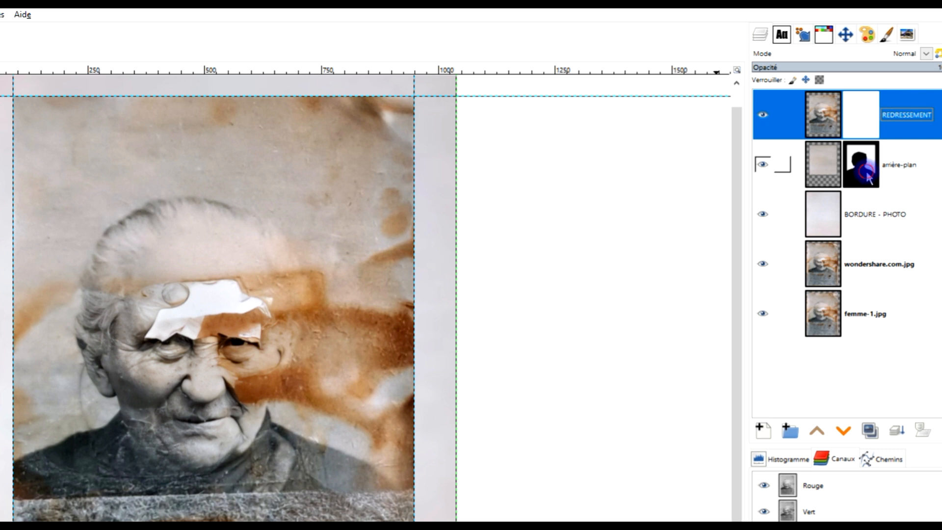
- Cut the silhouette mask from the arrière-plan layer to the clipboard
click(867, 175)
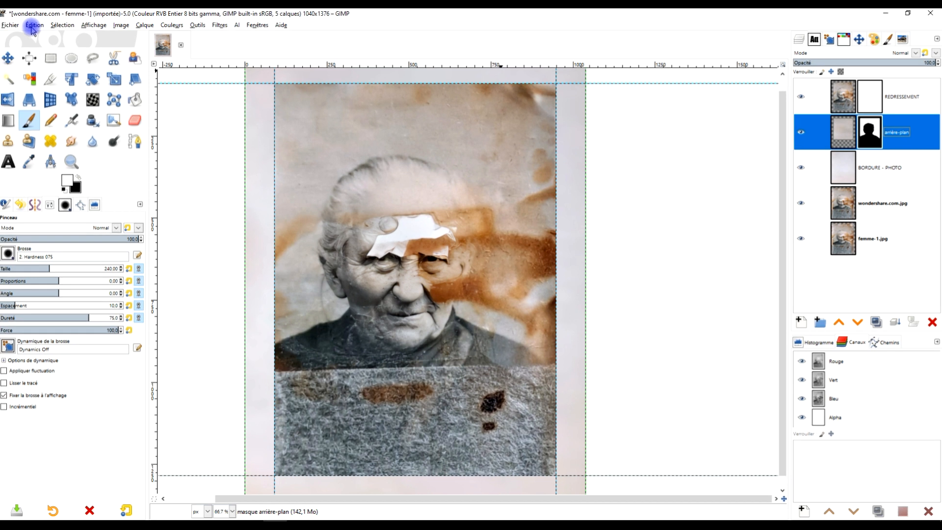
click(37, 25)
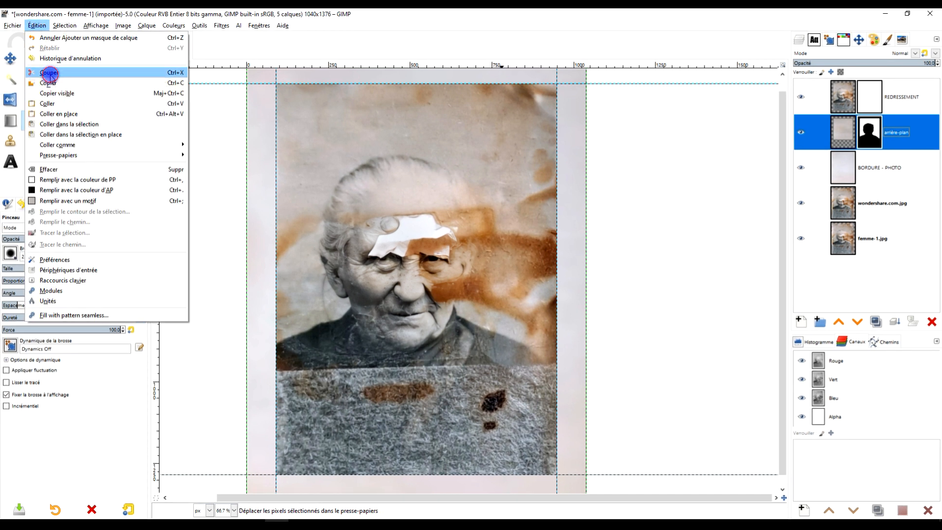
key(Escape)
key(ctrl+x)
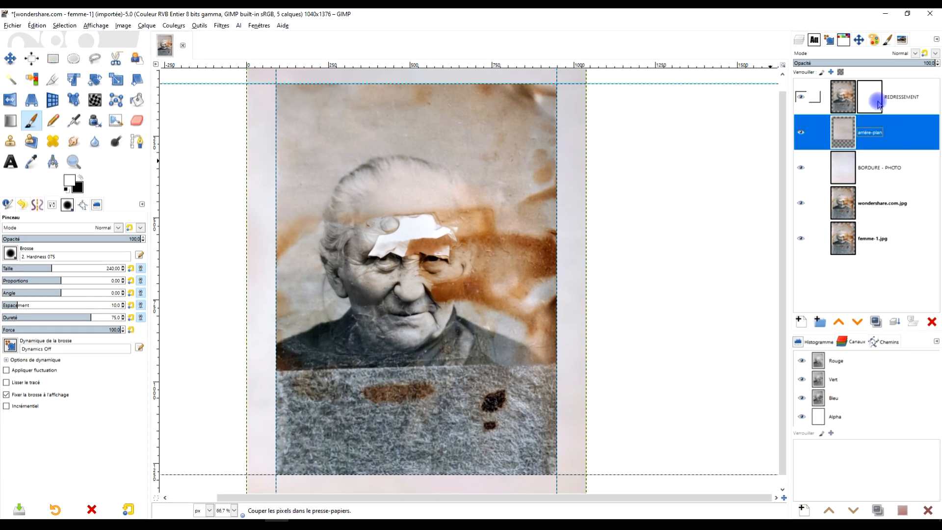
- Paste the cut silhouette into the REDRESSEMENT layer mask and anchor the floating selection
click(878, 104)
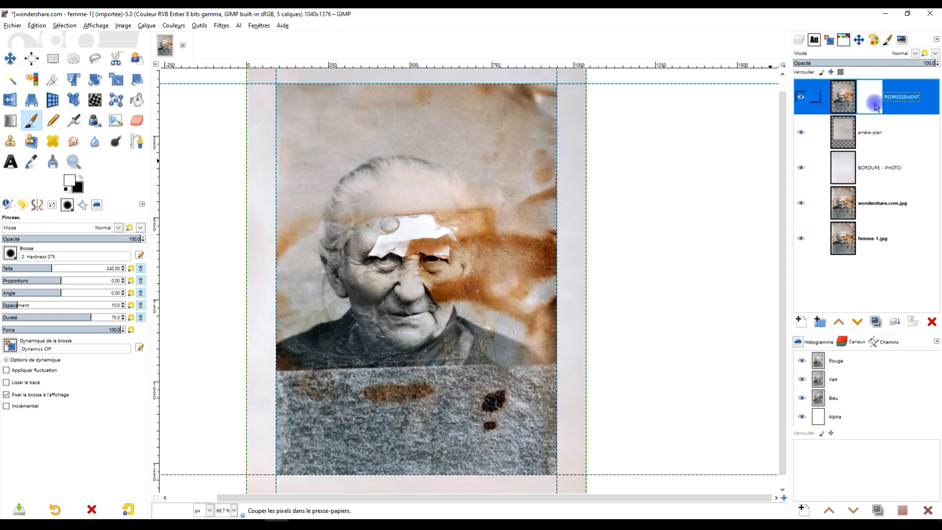
click(37, 25)
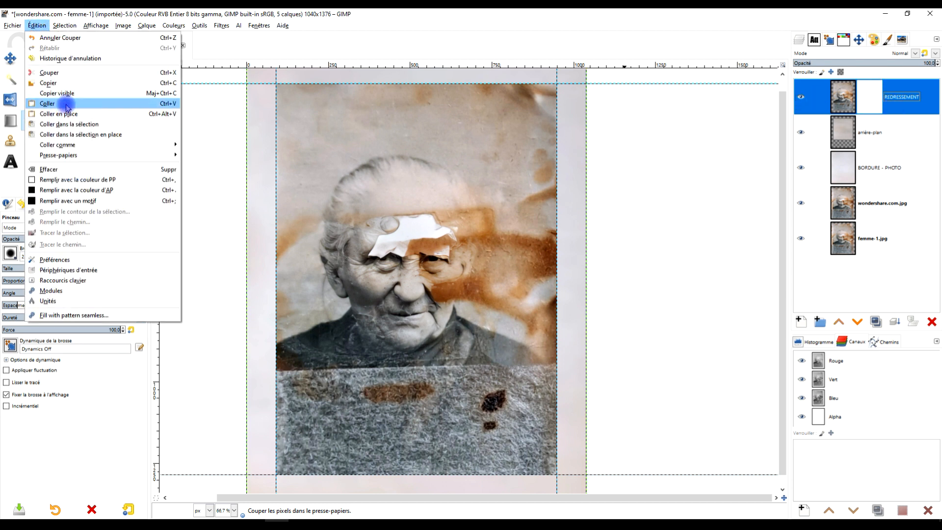
click(66, 103)
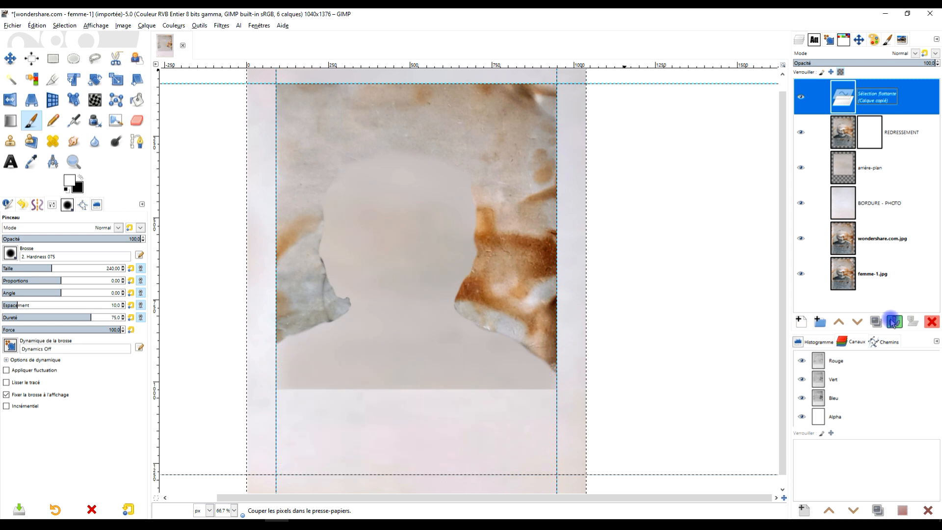
click(893, 322)
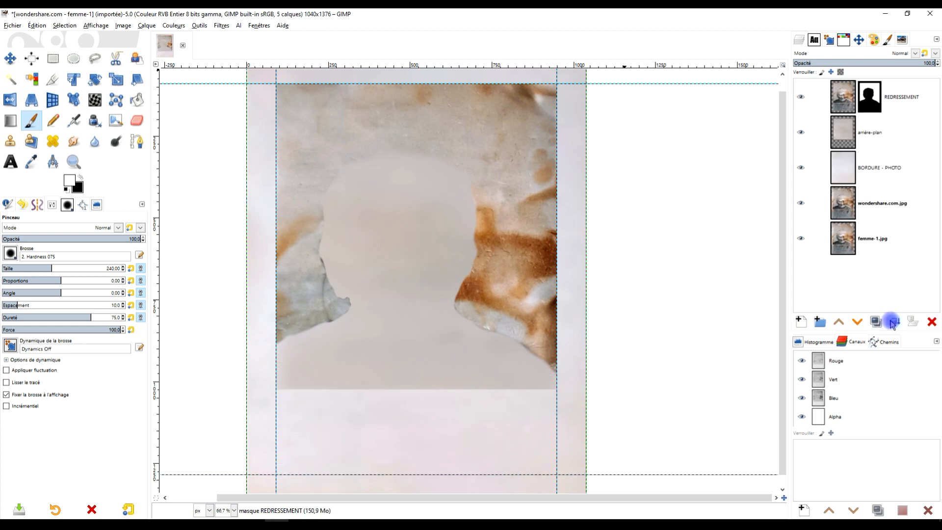
- Invert the colours of the REDRESSEMENT layer mask so the sitter is revealed over the new background
click(872, 107)
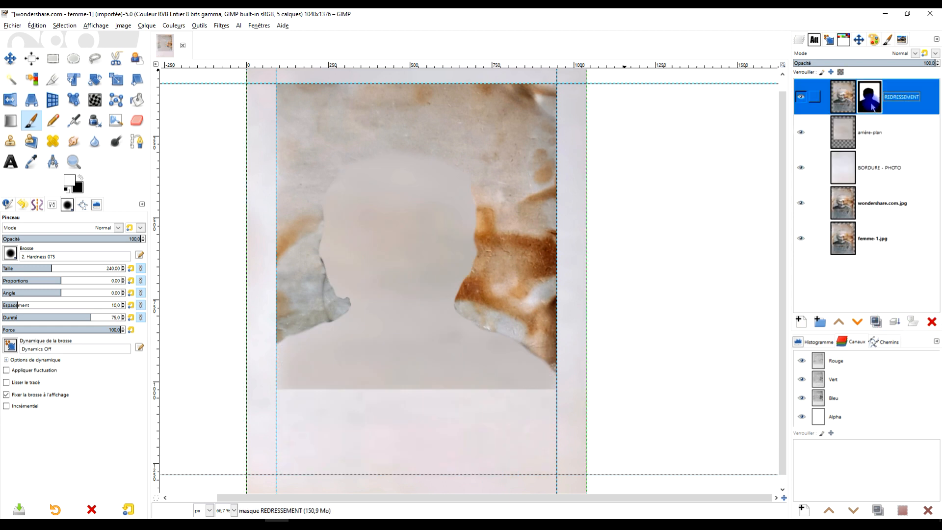
click(171, 37)
click(162, 25)
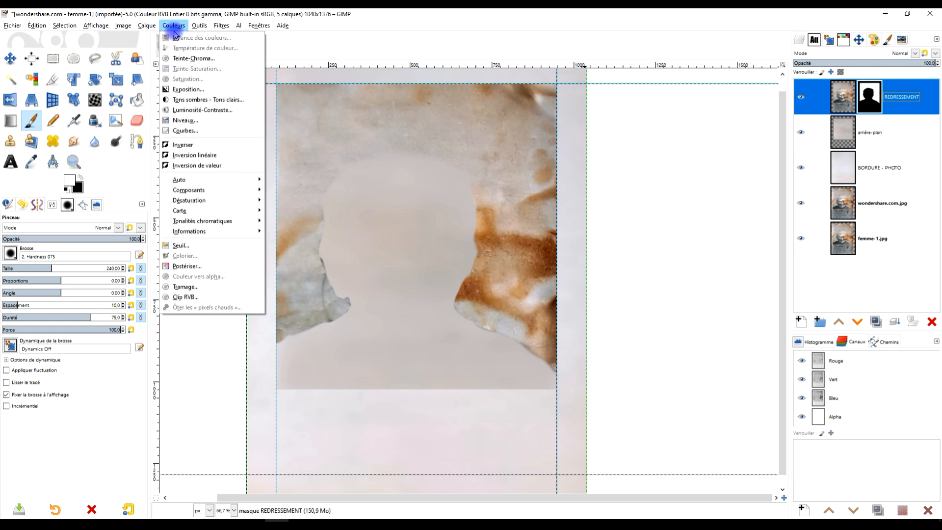
click(206, 143)
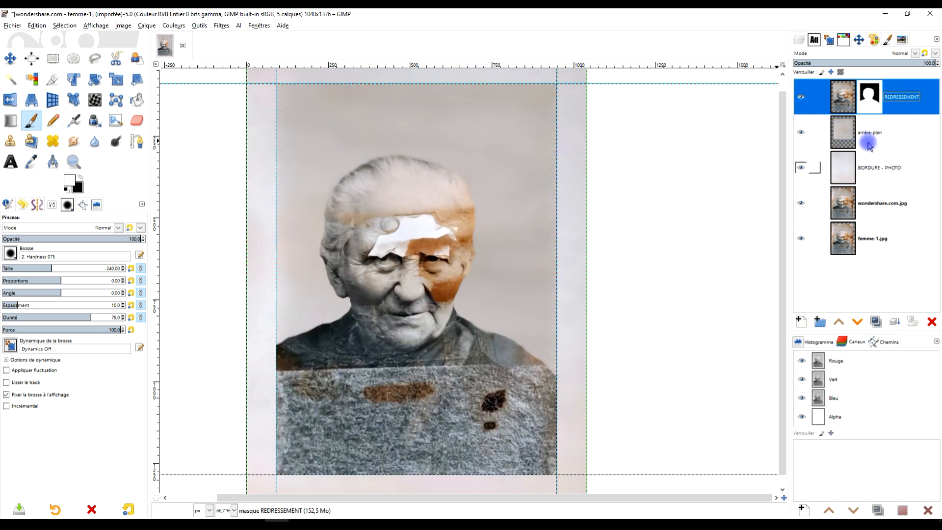
- Merge the arrière-plan layer down into the BORDURE - PHOTO layer, leaving no active selection
click(841, 132)
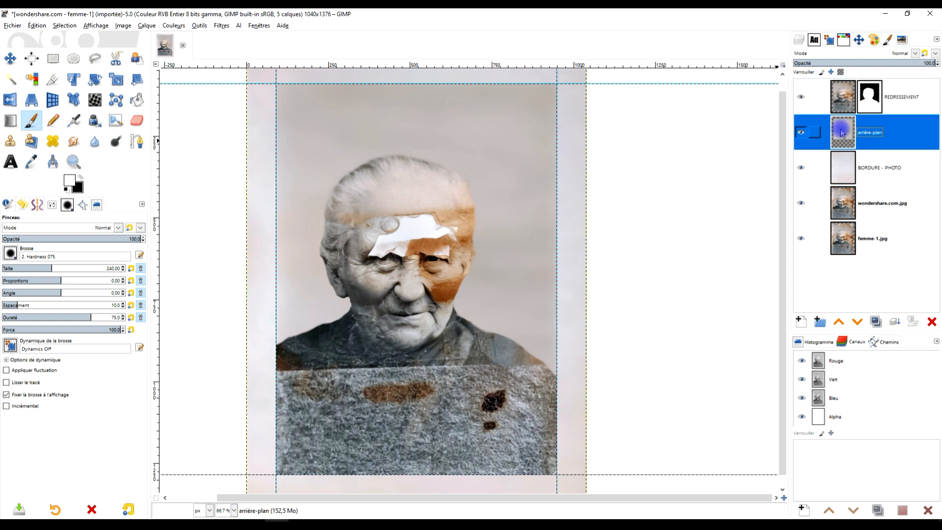
click(844, 172)
click(842, 138)
alt+click(836, 138)
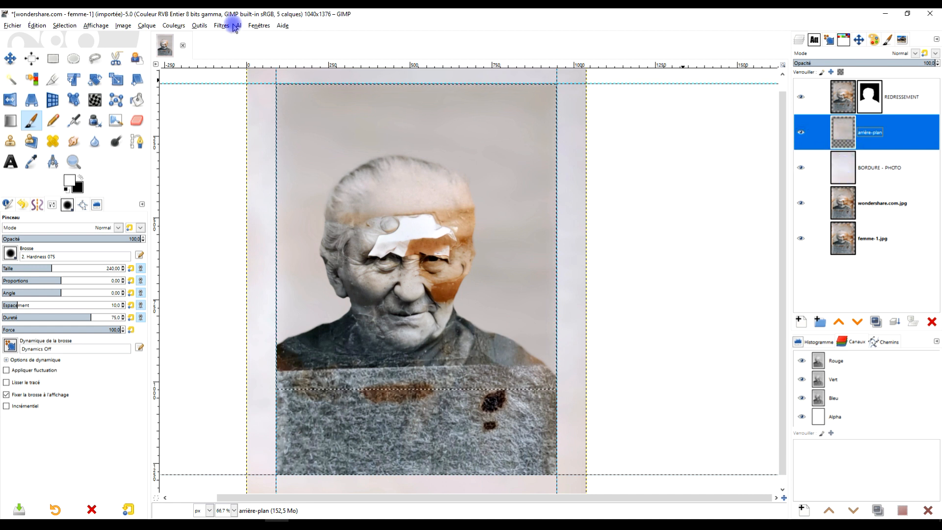
click(64, 25)
click(67, 48)
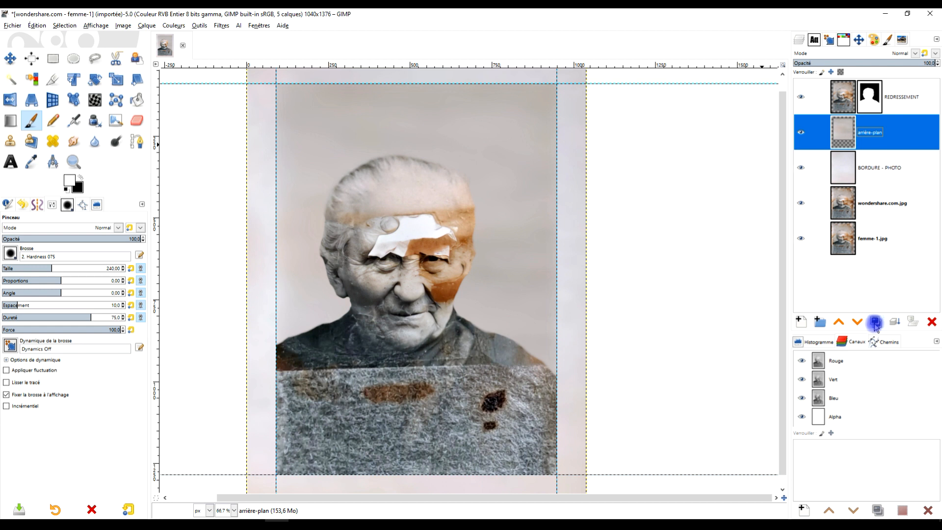
click(895, 322)
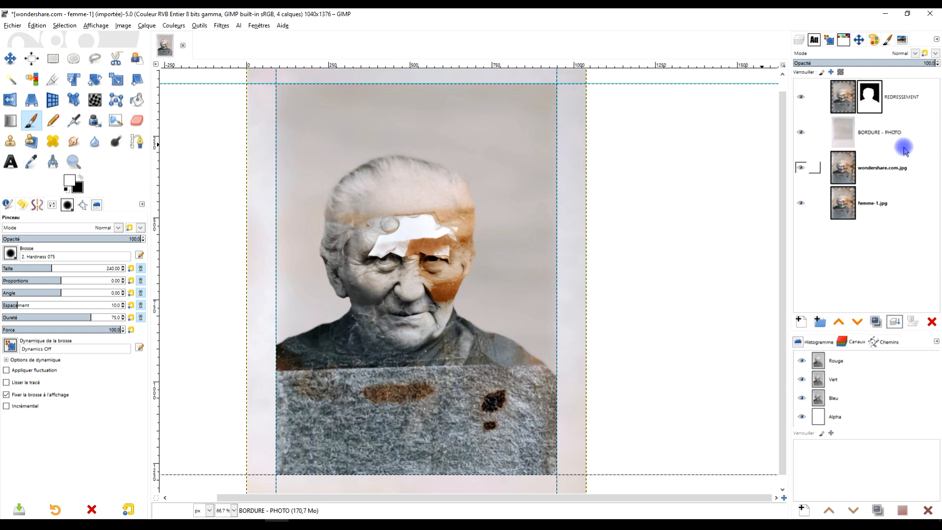
- Rename the merged BORDURE - PHOTO layer as arrière-plan
double_click(898, 146)
text(arrière-p)
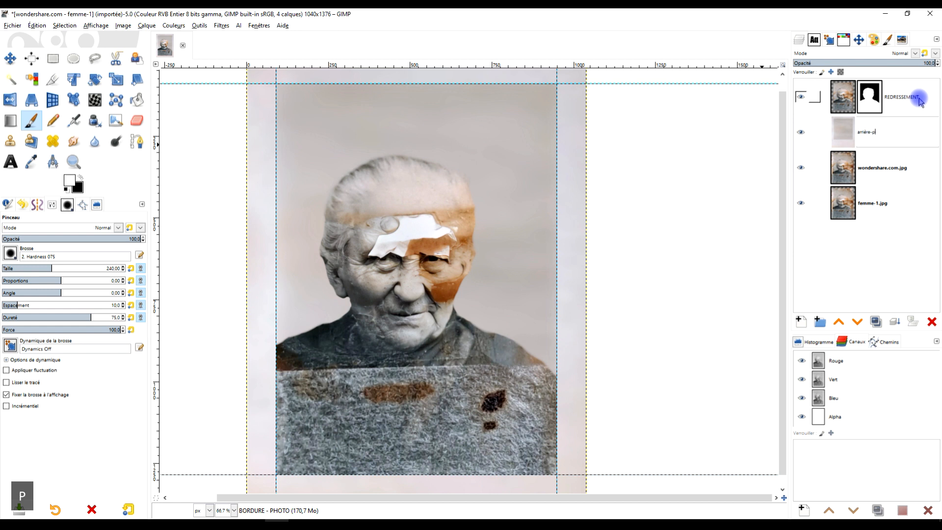
text(lan)
key(Return)
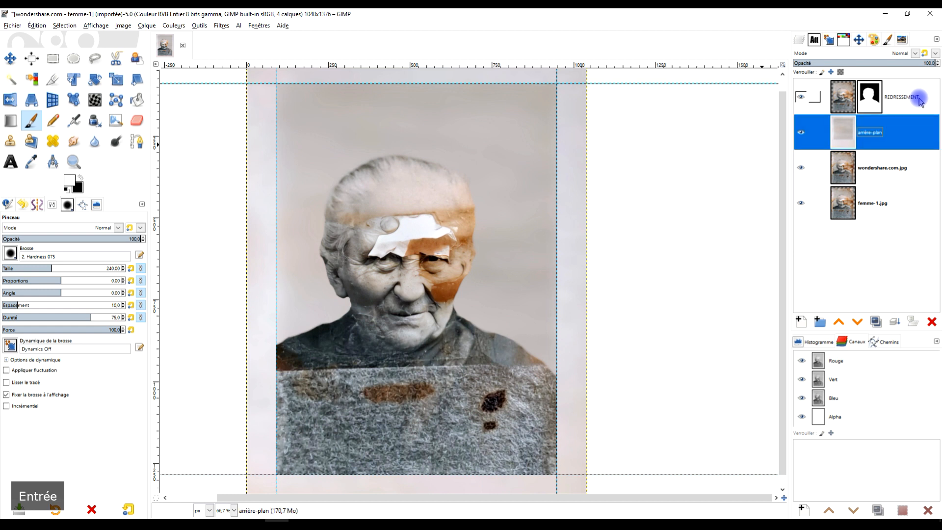
- Save the project as "arrière-grand-mère restauration.xcf" in the arrière-grand-mère folder
drag(651, 214, 671, 214)
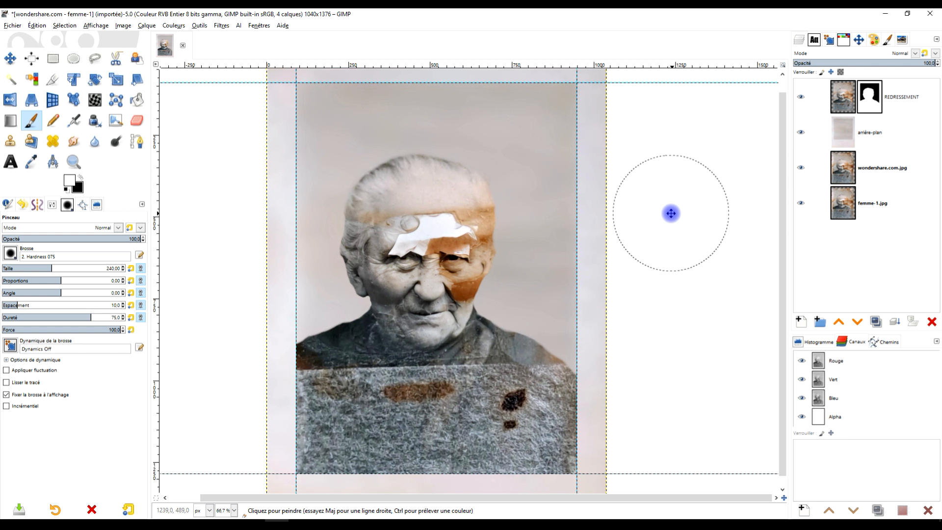
click(13, 25)
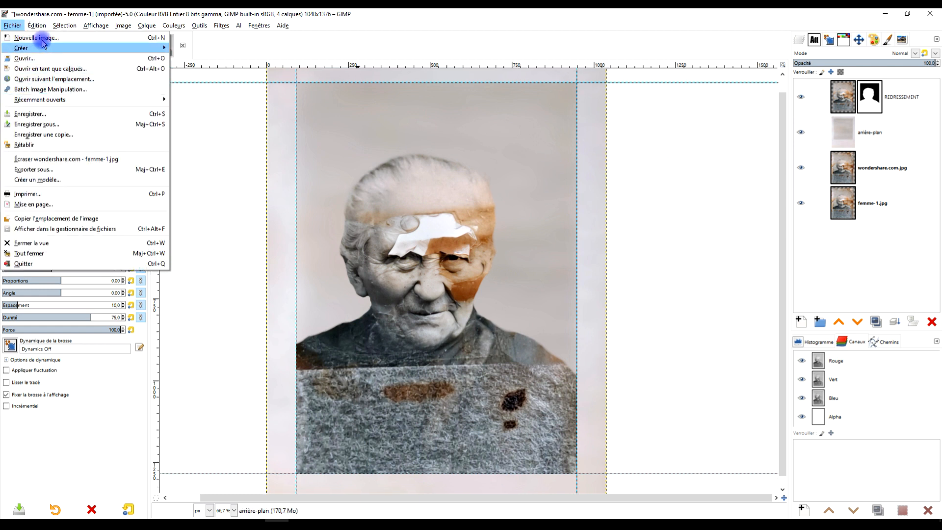
click(29, 115)
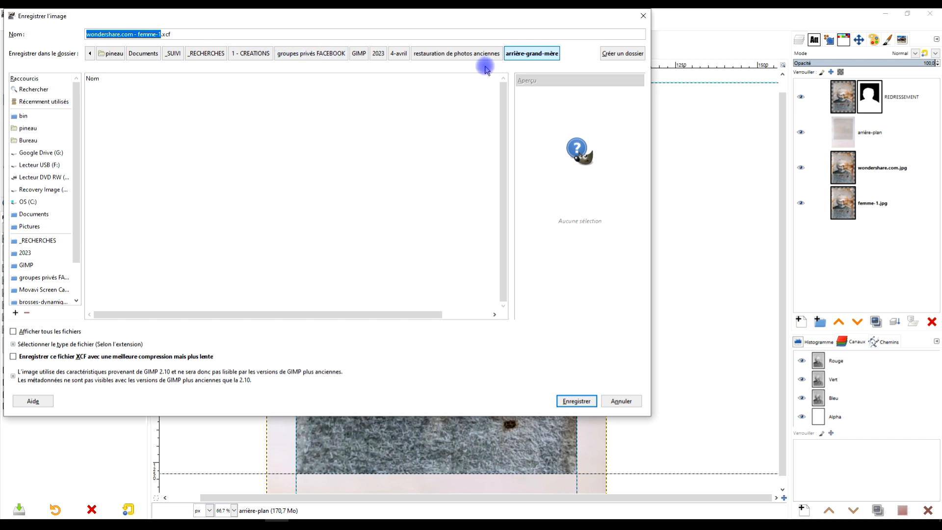
text(a)
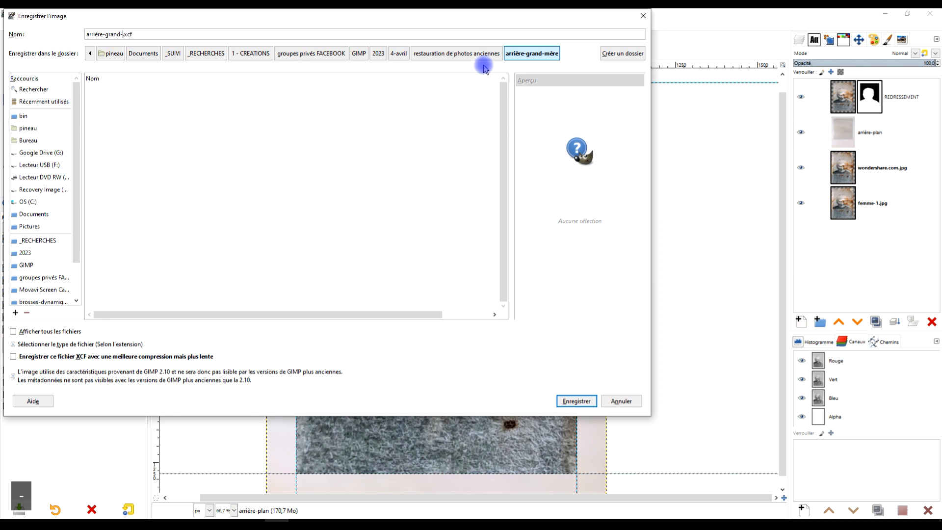
text(rrière-grand-mère )
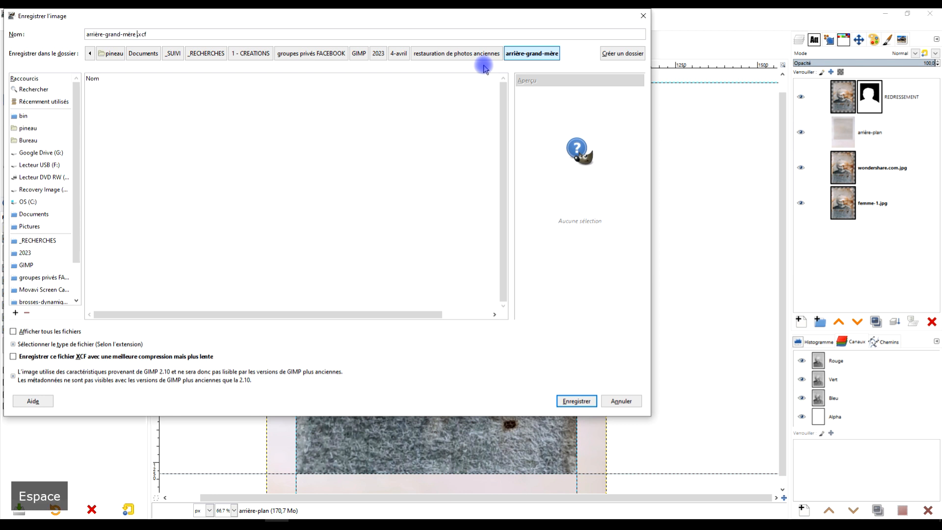
text(restauration)
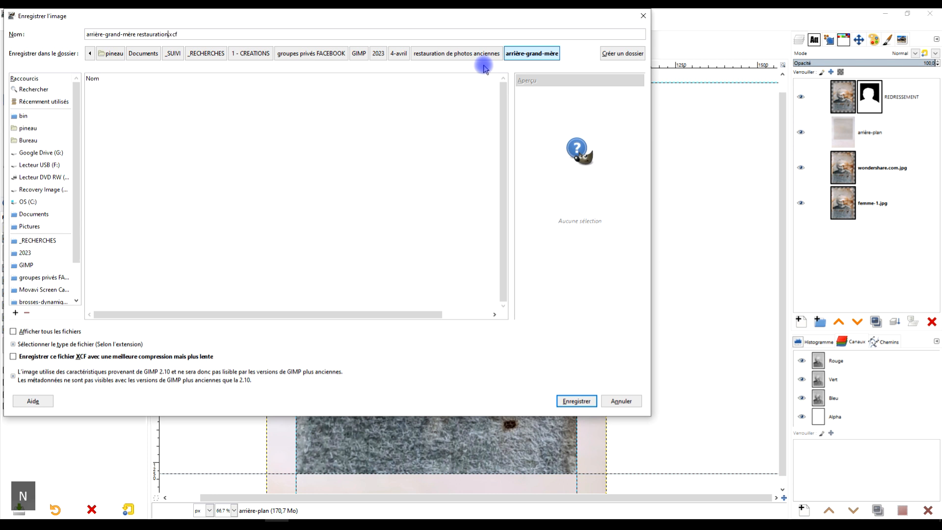
key(Return)
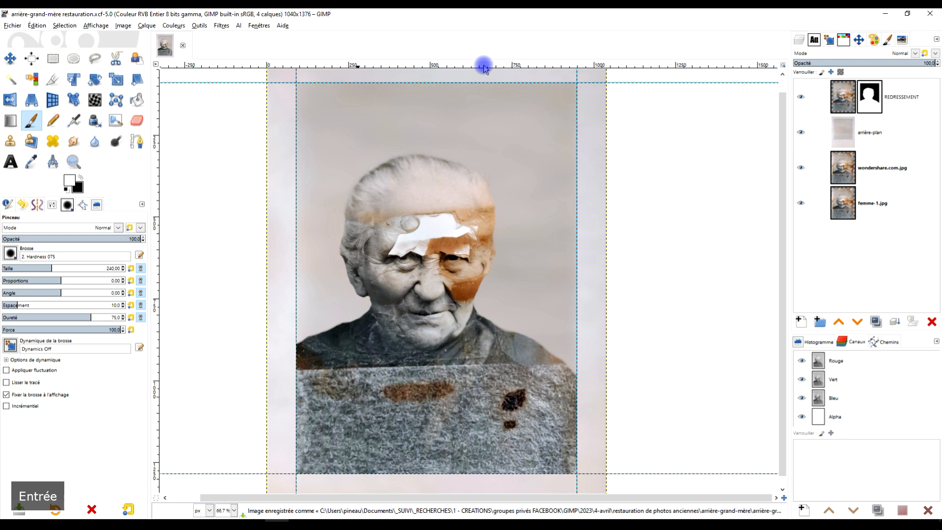
- Inspect the damage on the face and activate the Healing tool on the REDRESSEMENT layer's image
scroll(476, 287, up, 2)
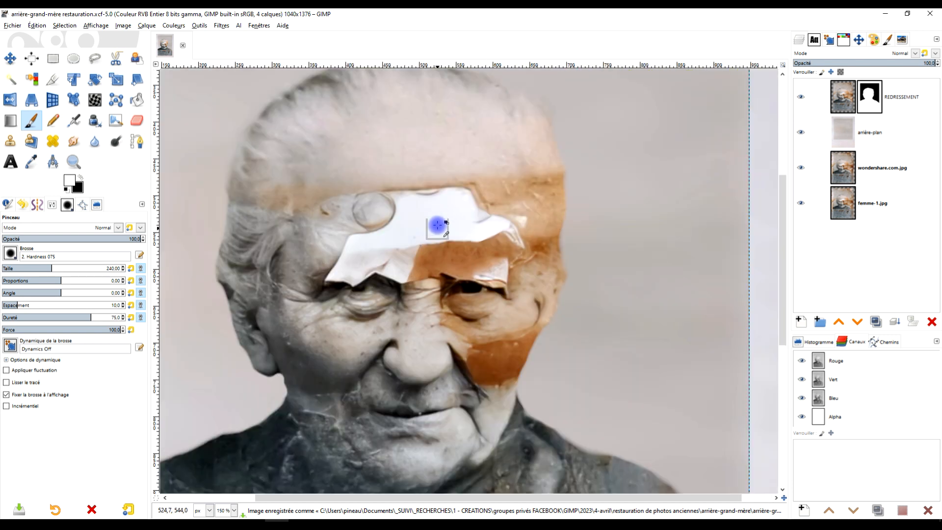
scroll(484, 298, down, 1)
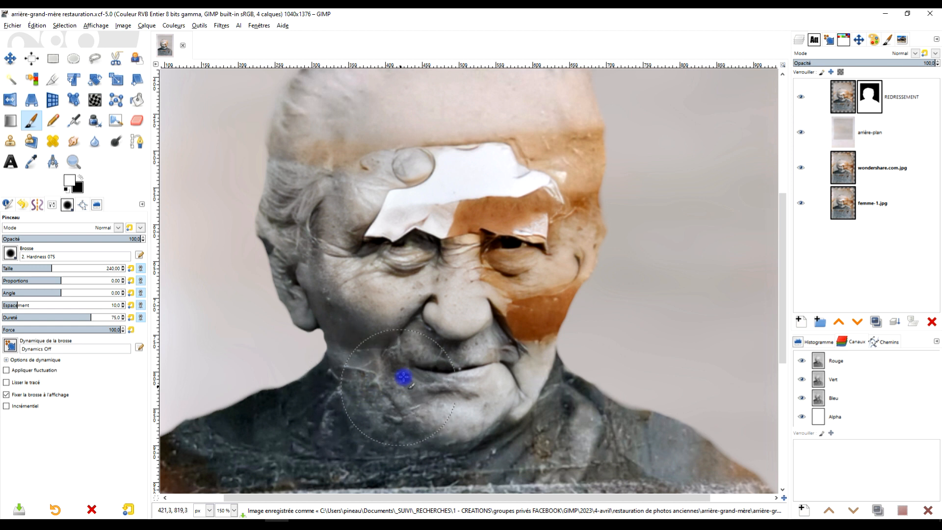
scroll(400, 363, up, 2)
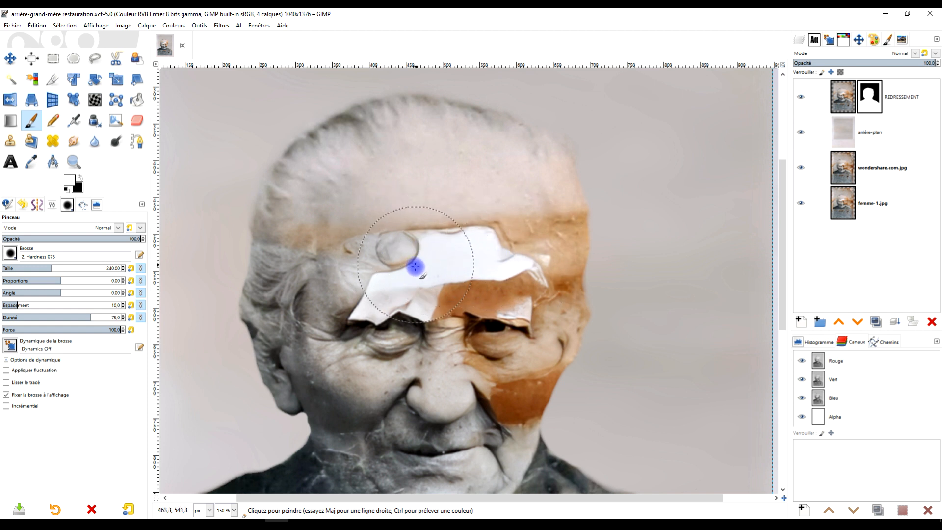
scroll(371, 285, down, 1)
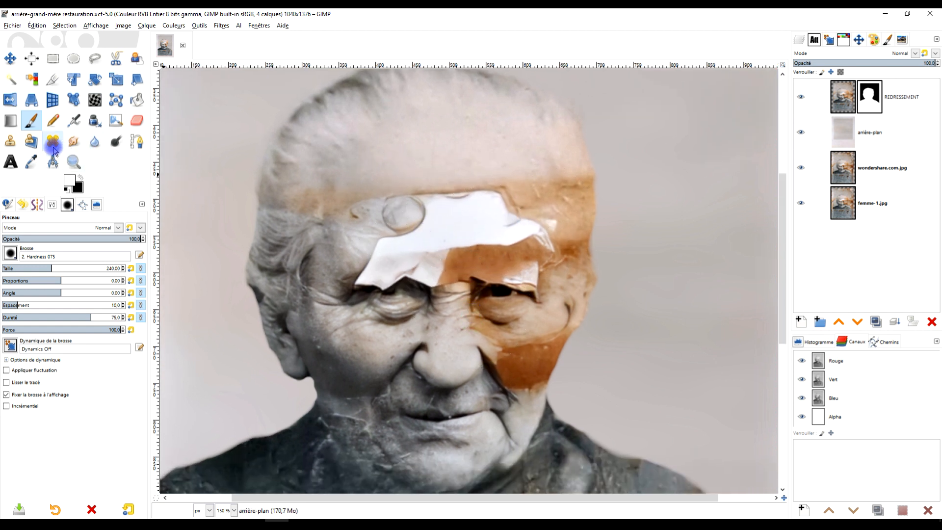
click(52, 144)
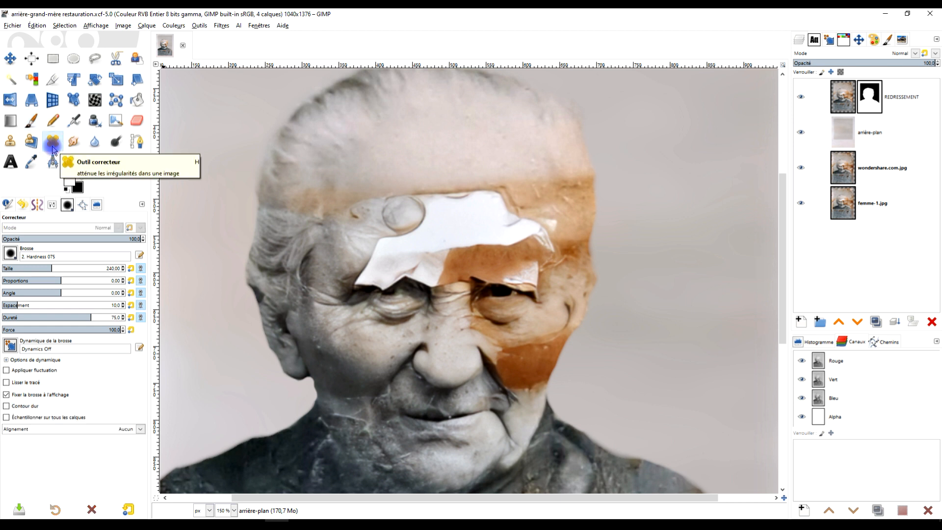
click(850, 103)
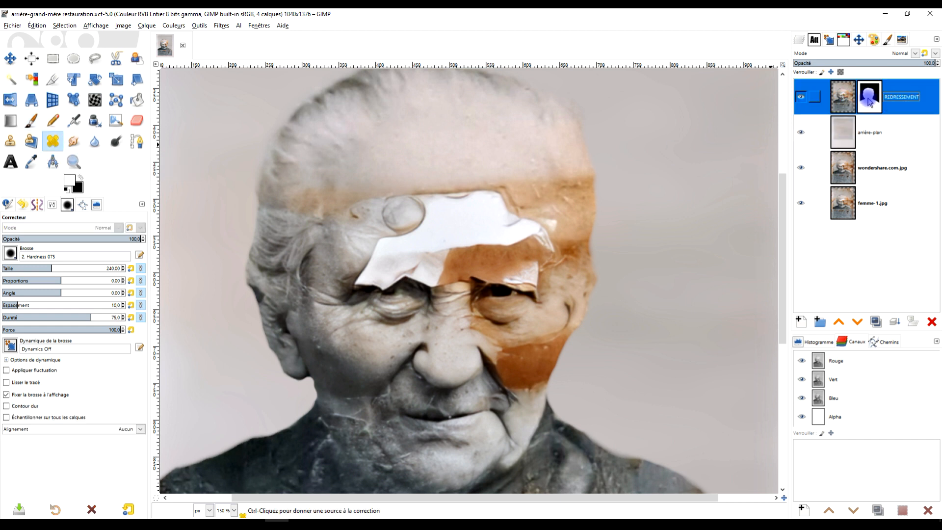
- Rename the REDRESSEMENT layer as "modif - REDRESSEMENT"
double_click(896, 98)
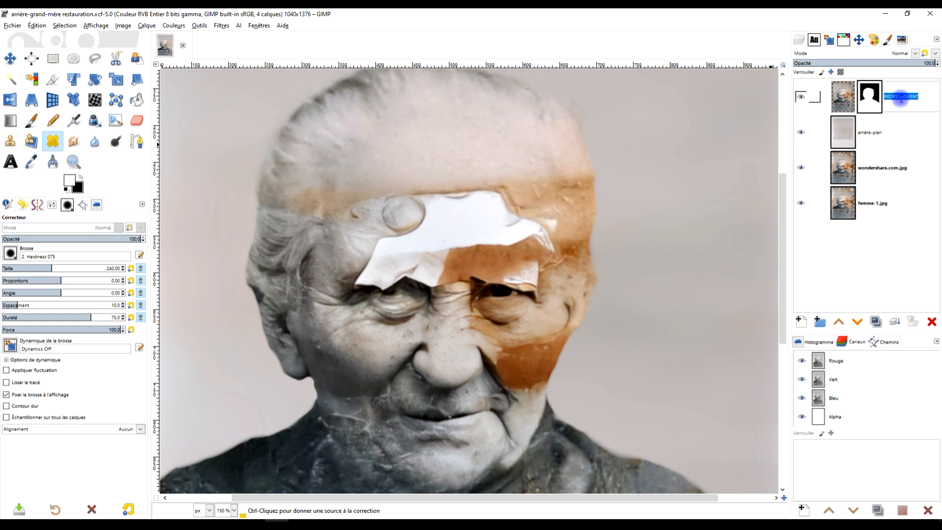
key(Home)
text(m)
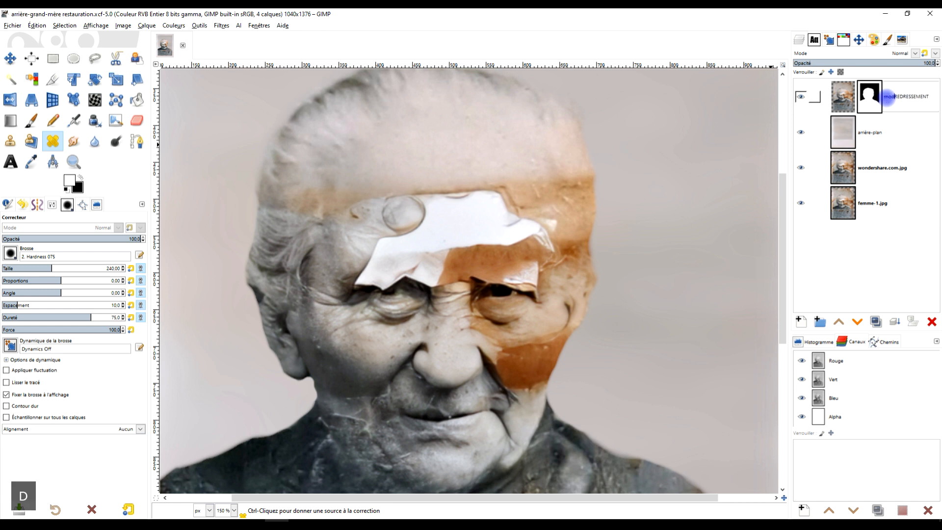
text(odif )
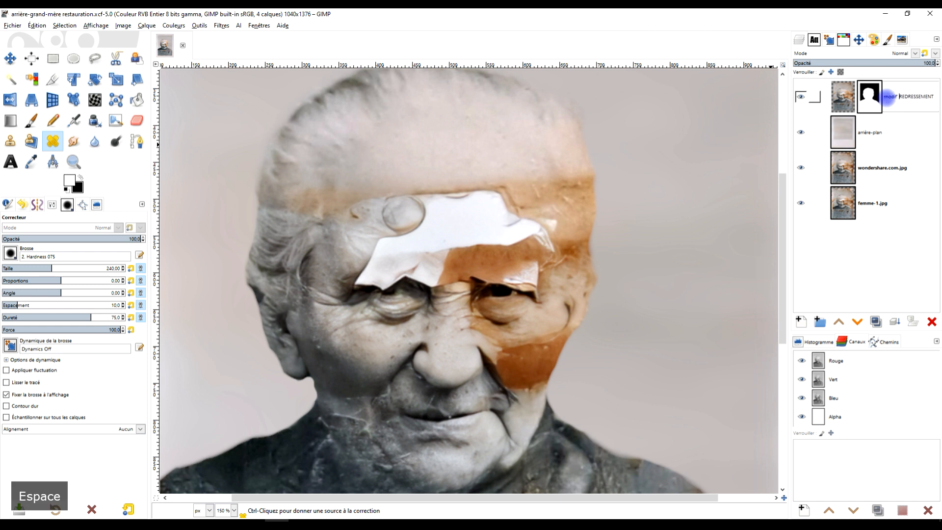
text(-)
key(Return)
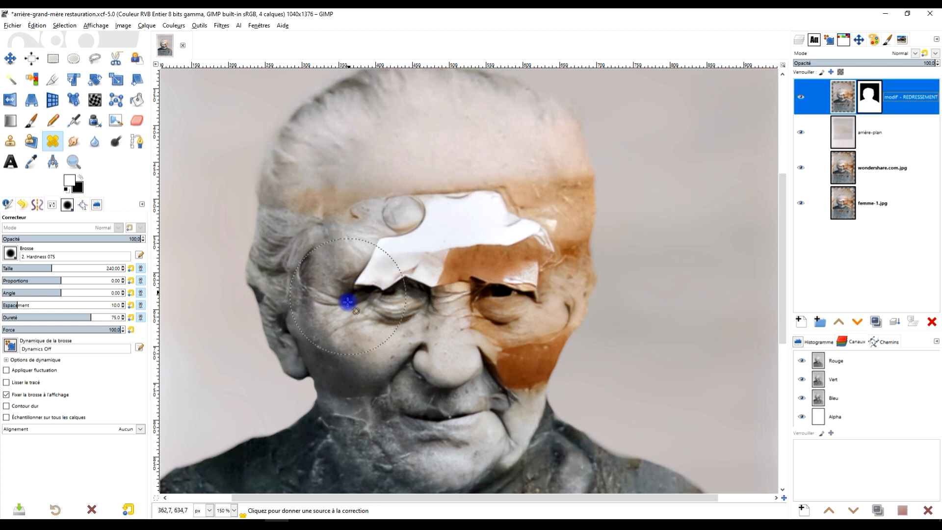
- Set the healing brush to 2. Hardness 050 with a size of 158 for the scratched cheek beside the mouth
scroll(391, 293, down, 2)
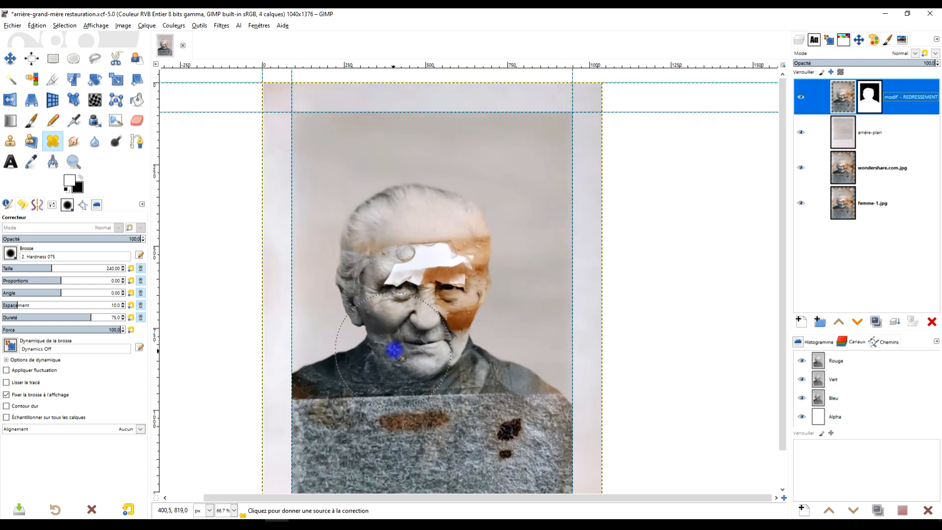
scroll(391, 347, up, 4)
drag(375, 311, 362, 232)
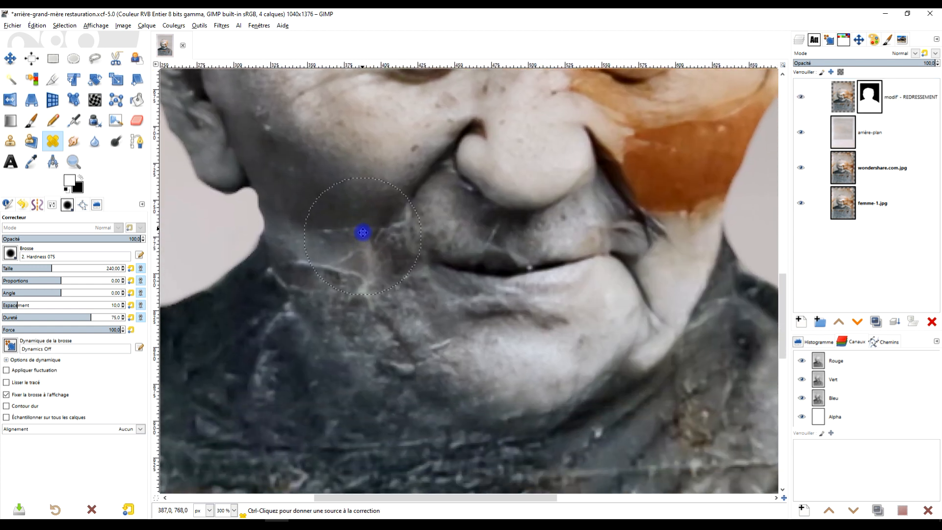
scroll(349, 263, up, 1)
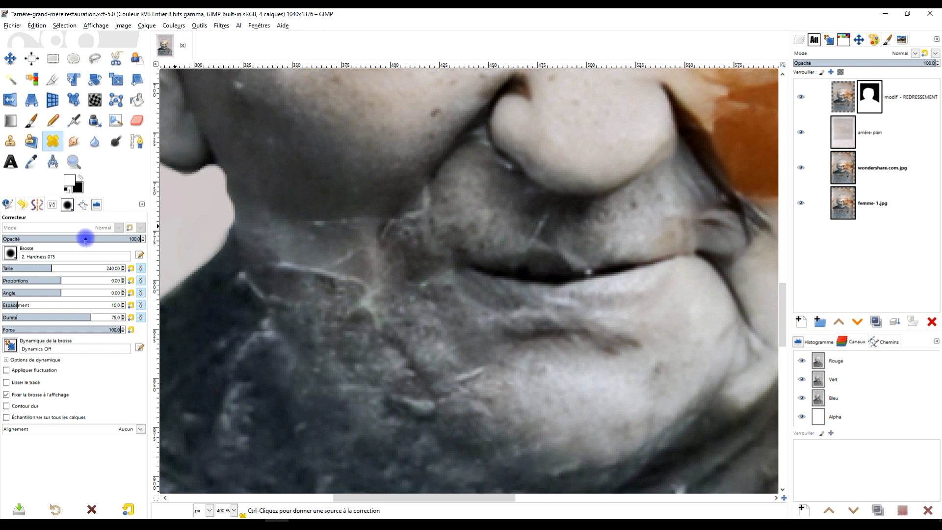
click(11, 255)
click(23, 284)
click(63, 254)
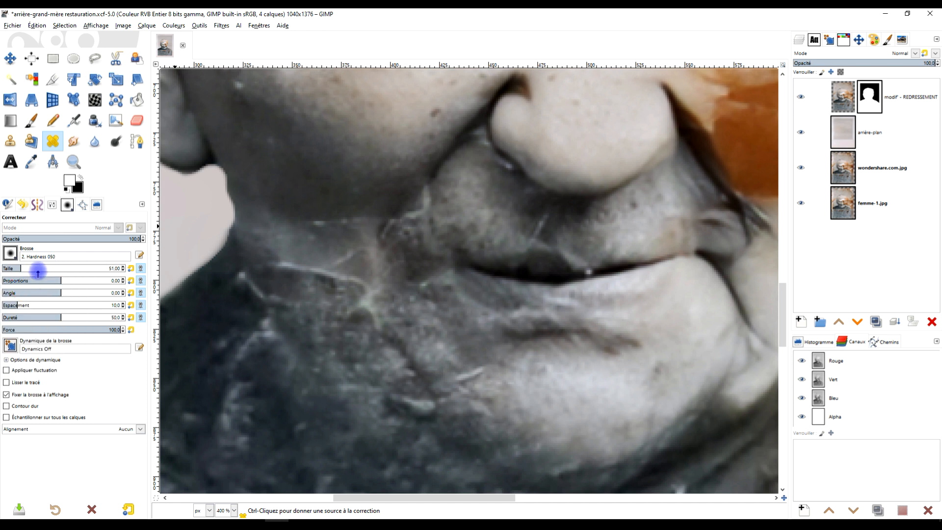
ctrl+scroll(331, 203, up, 1)
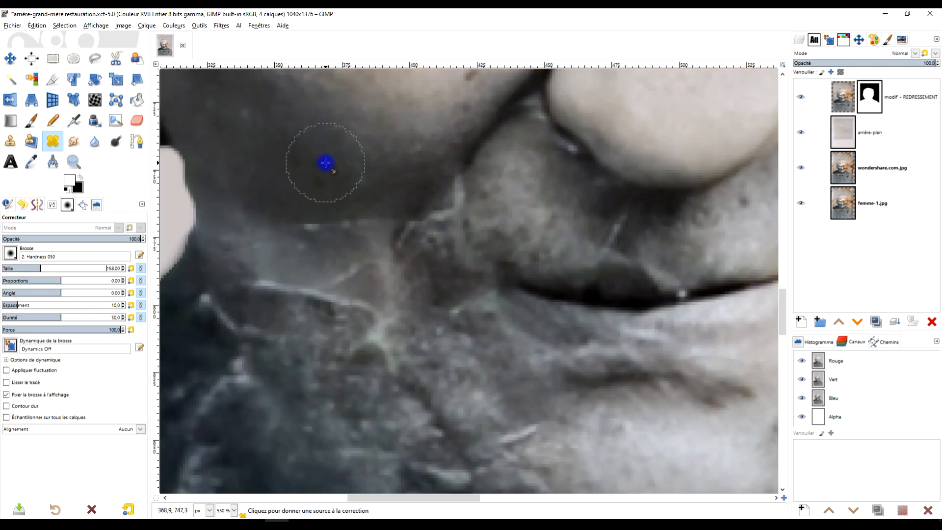
- Heal the scratches on the shadowed cheek beside the mouth, using the clean dark cheek skin above as the source
key(ctrl)
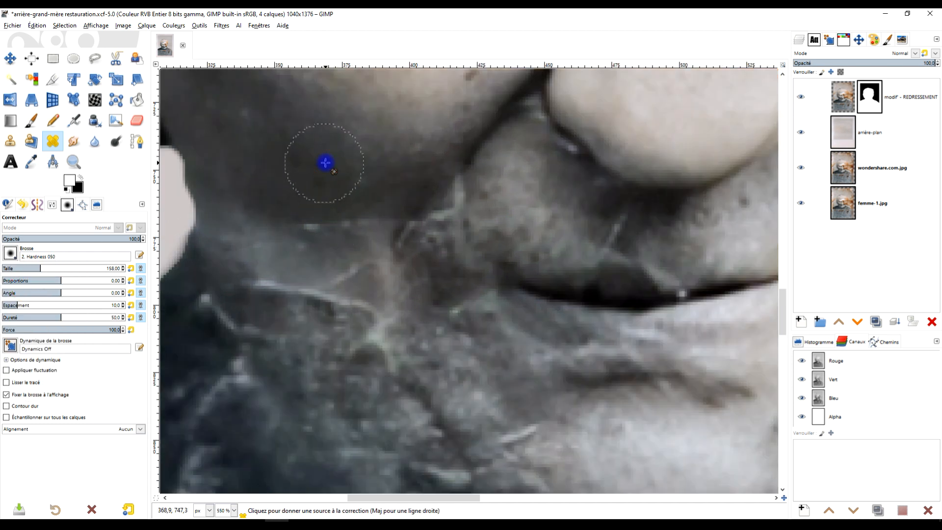
ctrl+click(326, 163)
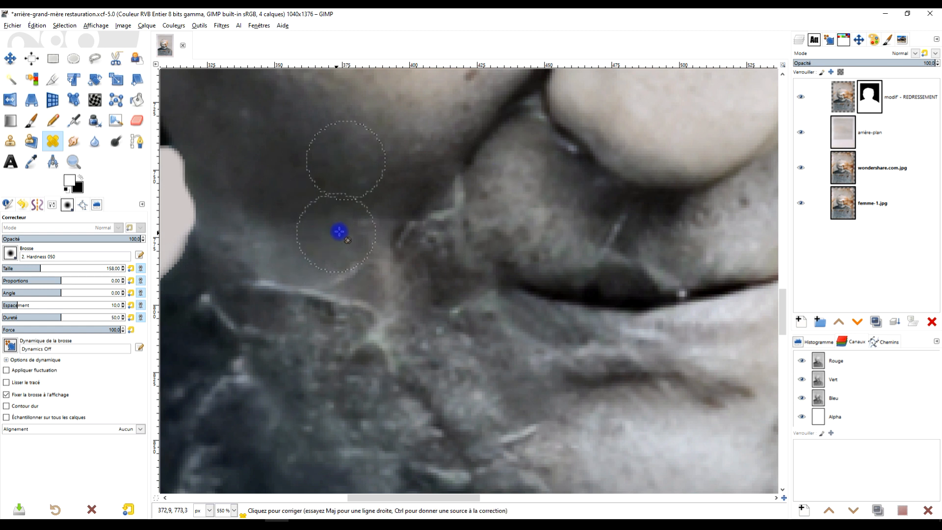
scroll(441, 260, down, 1)
scroll(476, 257, down, 3)
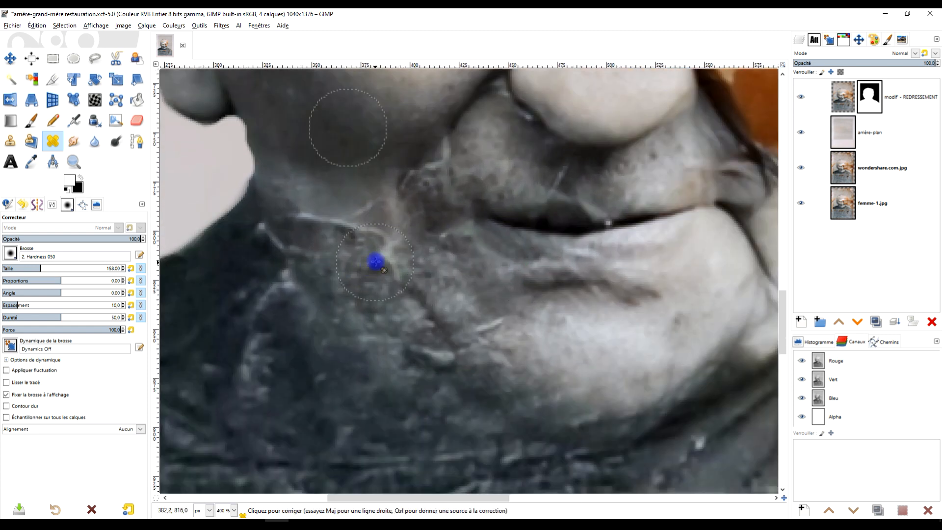
click(381, 254)
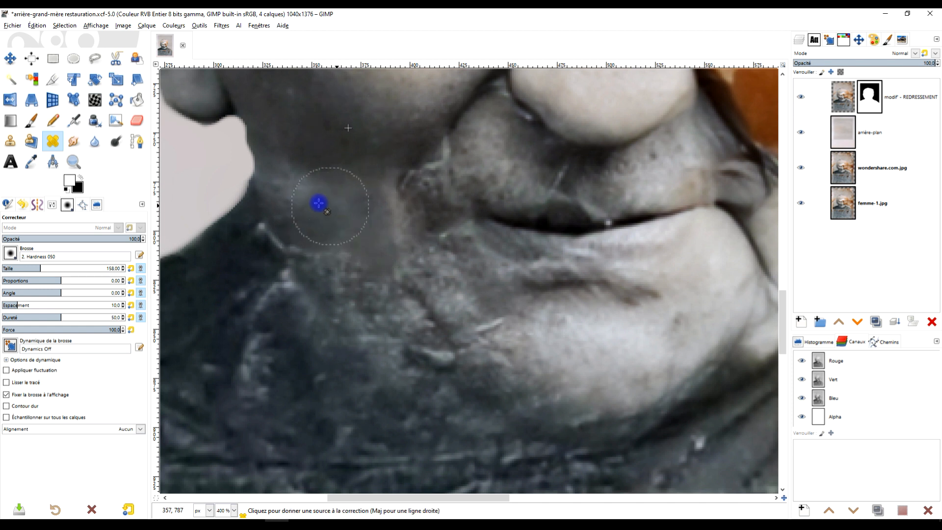
- Set the healing opacity to 50.5 and redo the healing of the scratched lower cheek
click(72, 241)
key(ctrl+z)
click(299, 222)
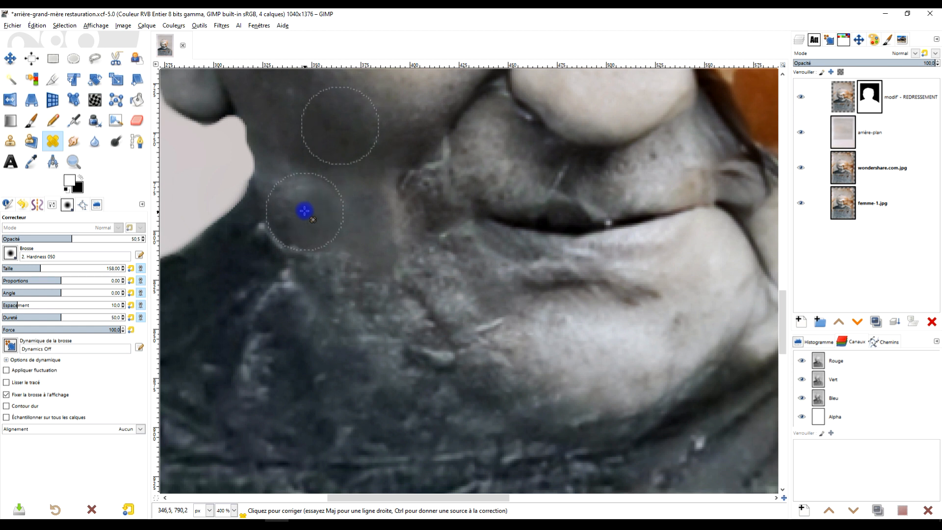
mouse_move(301, 204)
mouse_down()
mouse_move(284, 190)
mouse_move(375, 214)
mouse_up()
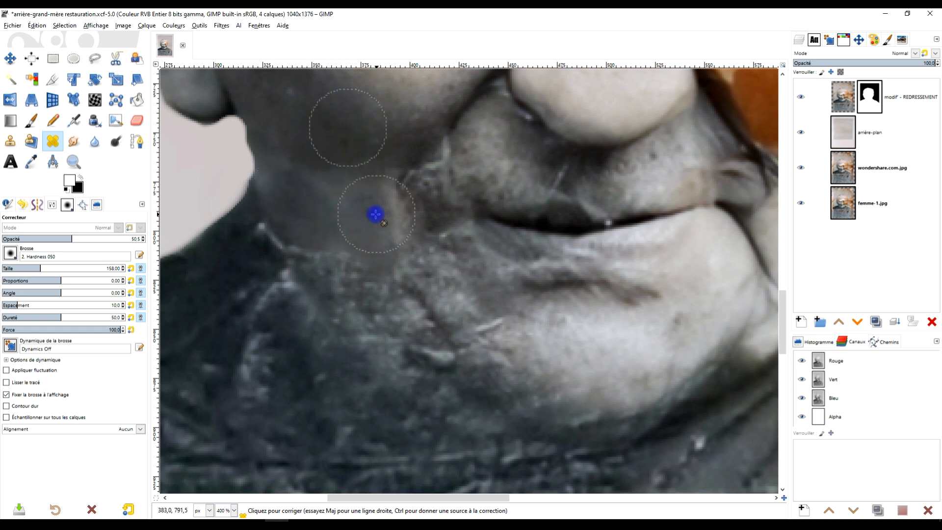
- Undo the last healing strokes on the lower cheek
scroll(399, 278, down, 4)
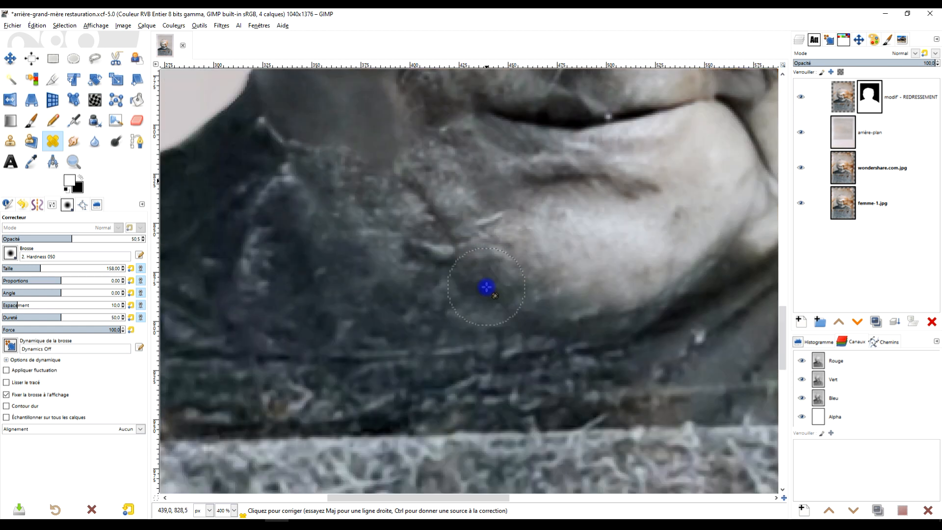
scroll(485, 322, up, 3)
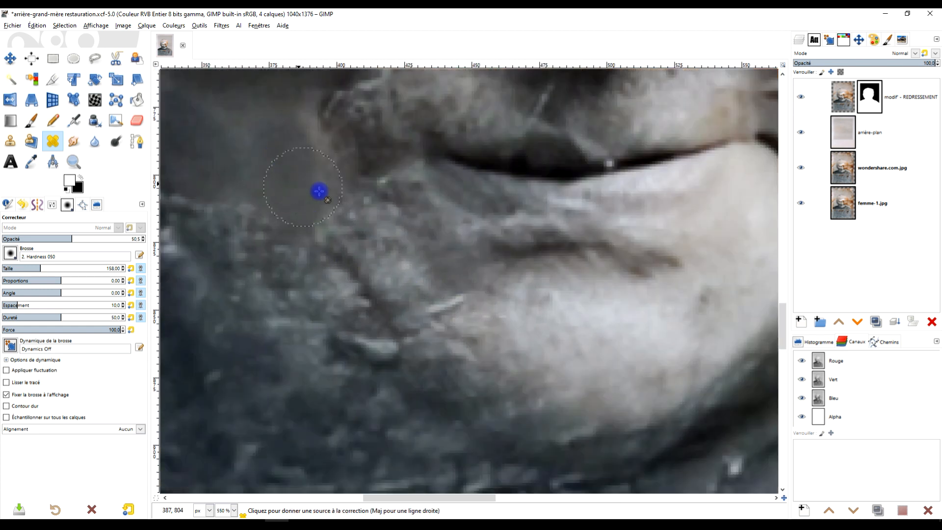
key(ctrl+z)
scroll(373, 212, down, 4)
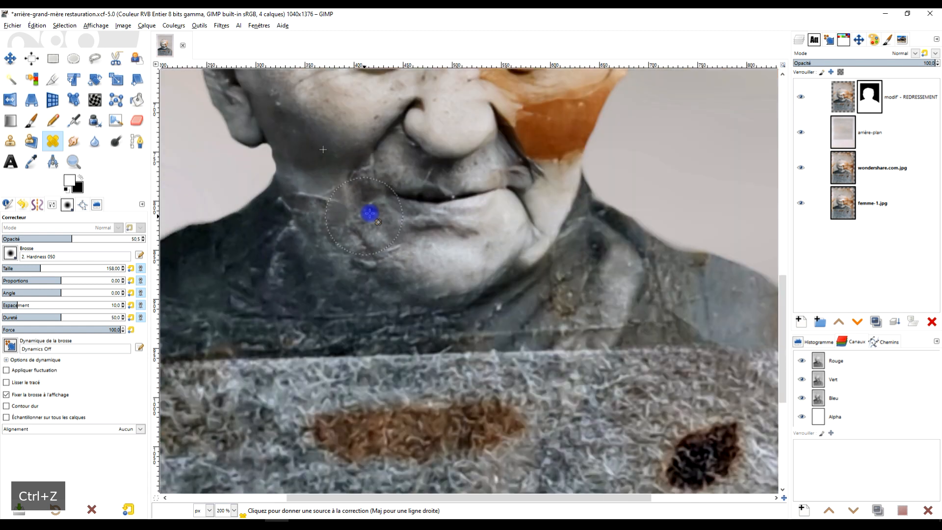
- Heal the long white scratch across the lower cheek, using the smooth skin just above it as the source
scroll(357, 275, up, 4)
scroll(340, 245, up, 1)
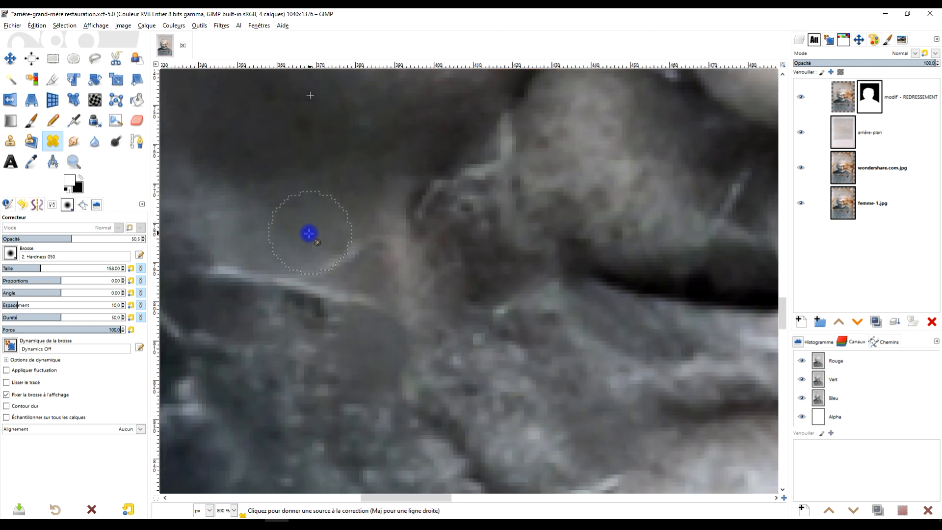
ctrl+click(285, 226)
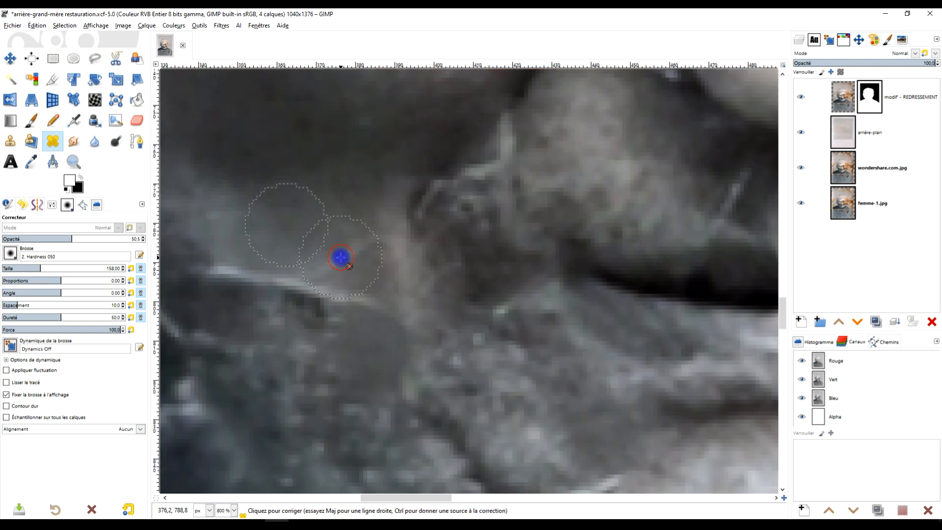
mouse_move(349, 253)
mouse_down()
mouse_move(300, 287)
mouse_move(325, 296)
mouse_move(333, 311)
mouse_move(368, 311)
mouse_move(323, 339)
mouse_move(290, 300)
mouse_move(215, 267)
mouse_up()
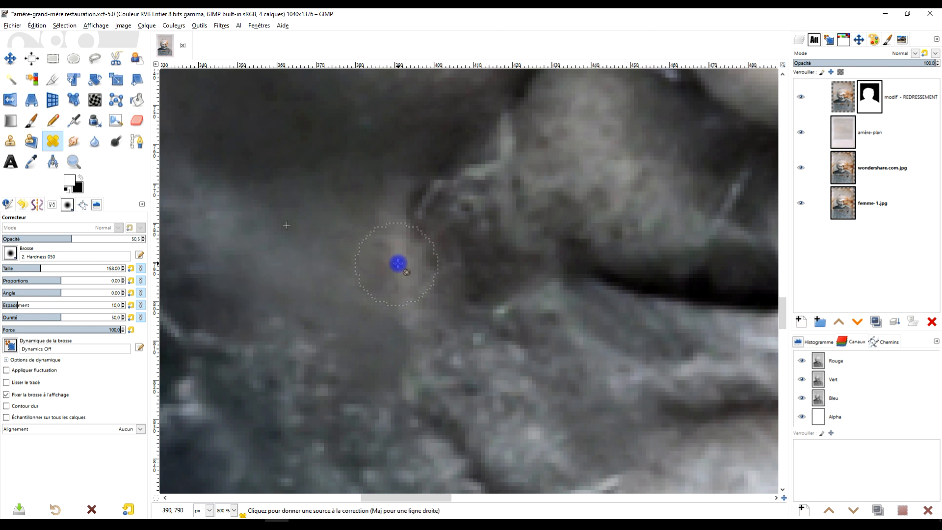
- Heal the bright scratches between the mouth corner and the chin, using the lighter chin skin as the source
scroll(412, 284, down, 4)
scroll(412, 283, up, 3)
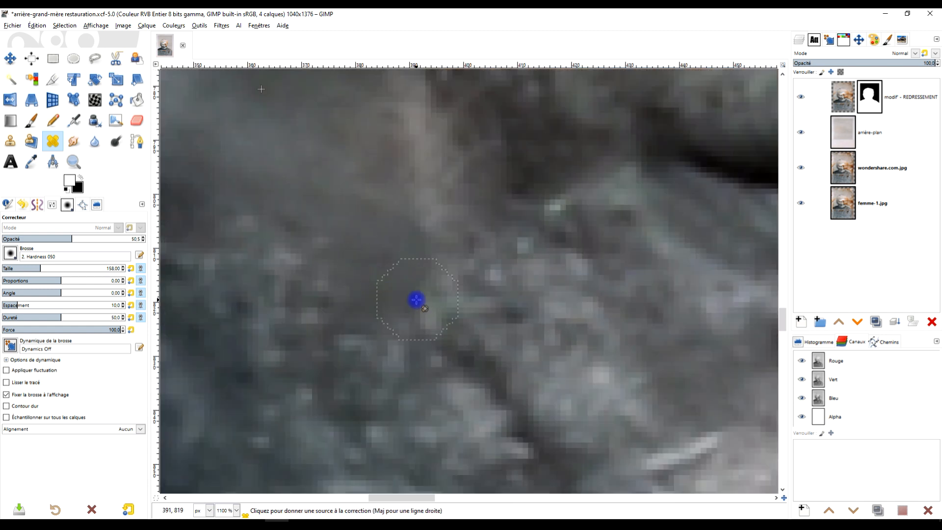
scroll(489, 324, up, 1)
scroll(574, 366, down, 1)
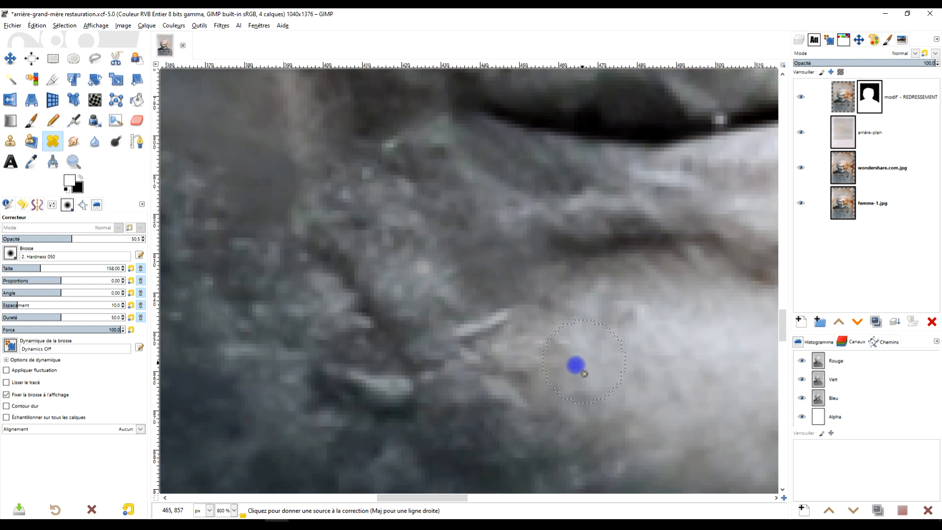
ctrl+click(596, 369)
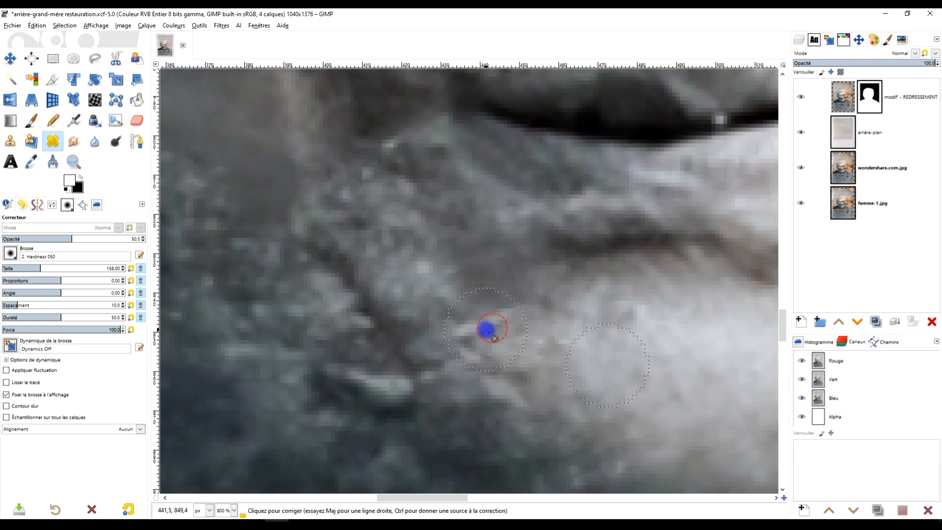
scroll(588, 343, down, 4)
scroll(519, 362, up, 3)
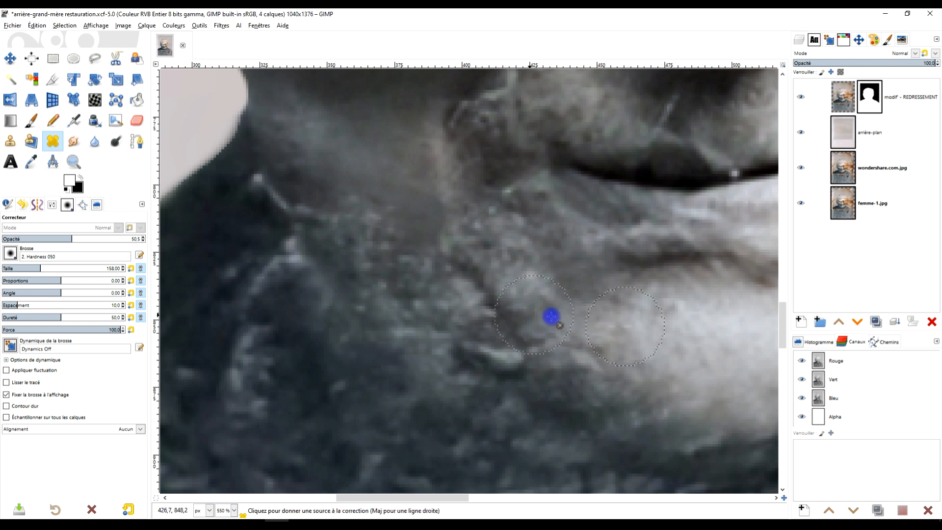
- Heal the pale mark along the shadowed jaw below the mouth corner from newly sampled chin skin
scroll(574, 319, down, 3)
scroll(518, 334, up, 4)
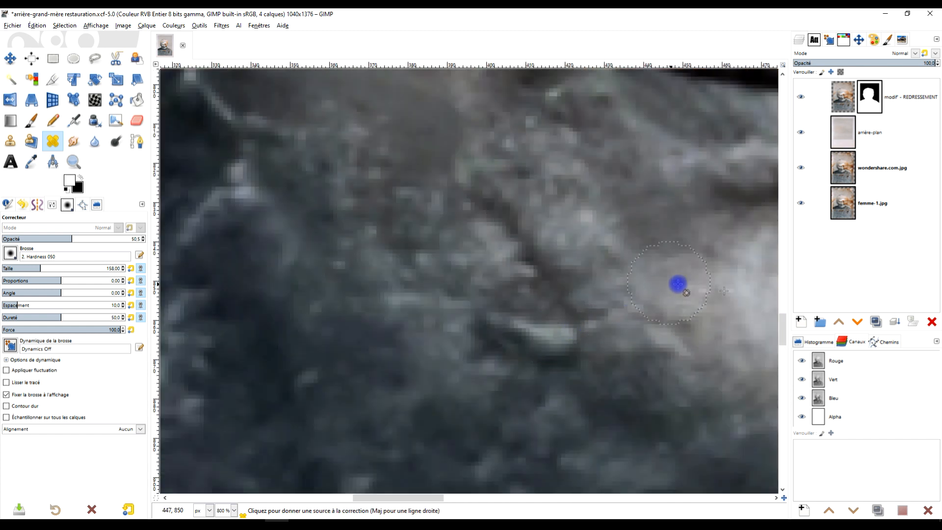
ctrl+click(687, 281)
mouse_move(541, 347)
mouse_down()
mouse_move(555, 351)
mouse_move(518, 325)
mouse_up()
- Even out the mottled skin beneath the mouth corner, sampling the brighter area of the chin
scroll(597, 295, down, 4)
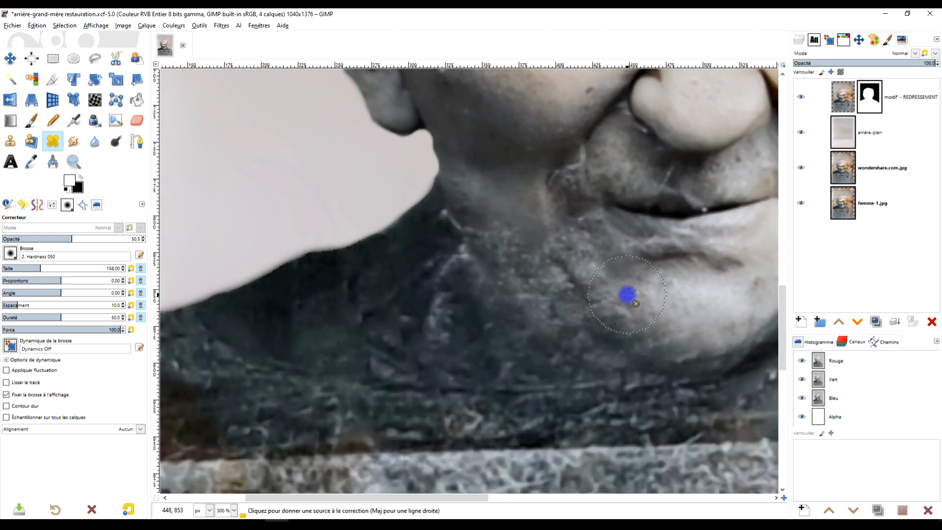
scroll(662, 289, up, 3)
ctrl+click(677, 286)
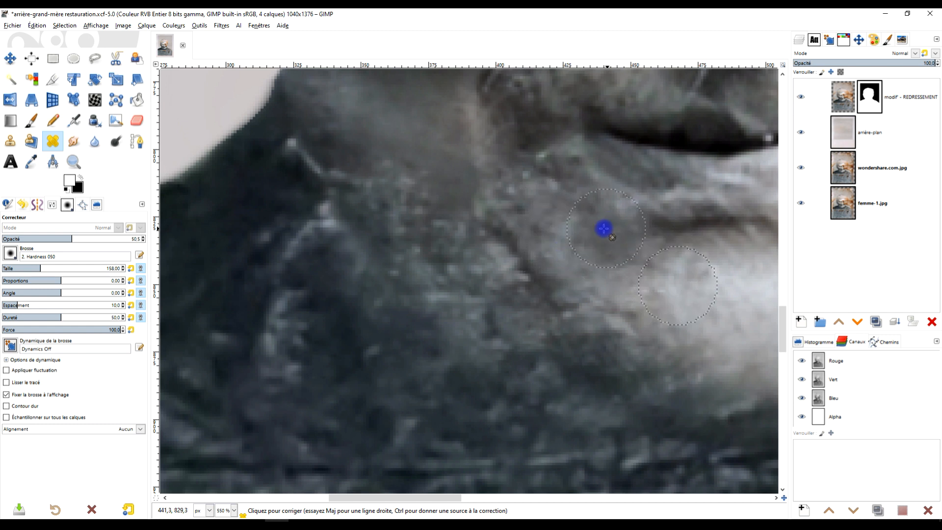
ctrl+click(693, 296)
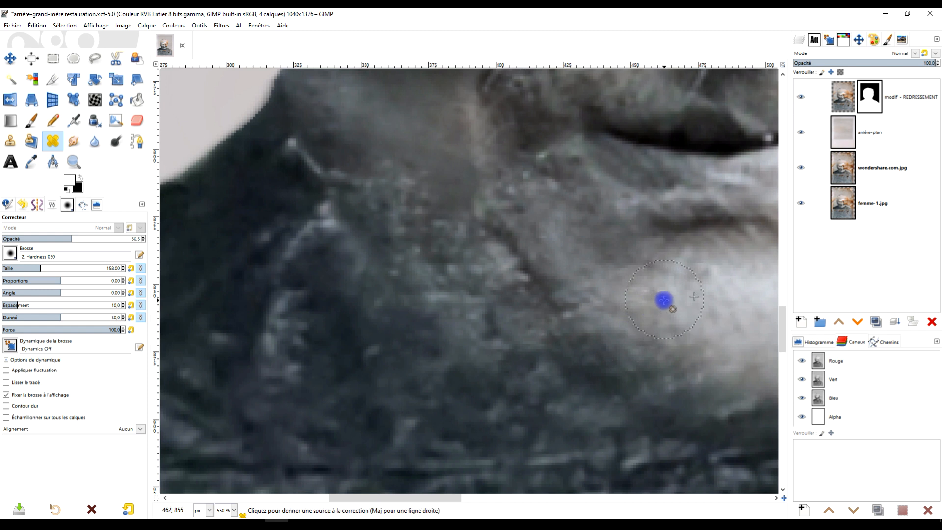
- Heal the dark crease and rough spots running from the mouth corner toward the jaw with resampled chin skin
scroll(664, 301, down, 3)
scroll(608, 293, up, 1)
scroll(691, 322, down, 1)
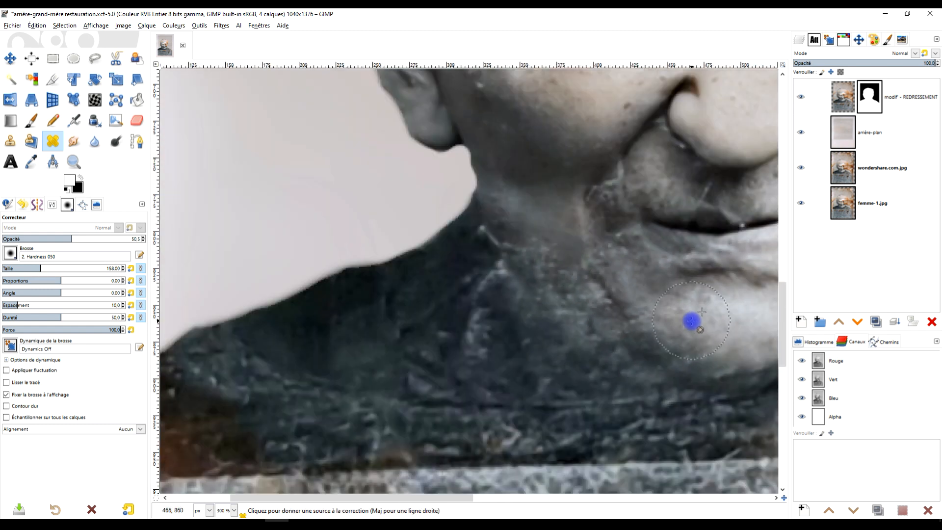
drag(691, 322, 606, 353)
scroll(606, 353, up, 2)
ctrl+click(613, 341)
click(414, 309)
mouse_move(418, 311)
mouse_down()
mouse_move(444, 326)
mouse_move(434, 305)
mouse_move(455, 324)
mouse_up()
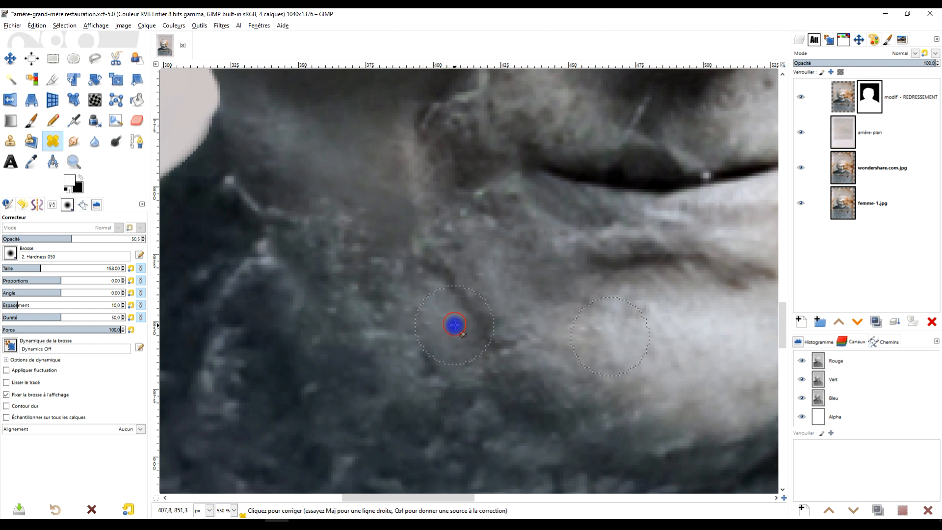
mouse_move(496, 246)
mouse_down()
mouse_move(486, 231)
mouse_move(496, 215)
mouse_move(549, 248)
mouse_move(538, 255)
mouse_move(530, 235)
mouse_up()
- Try to heal away the dark fold below the lower lip with skin sampled from the chin
scroll(599, 284, down, 3)
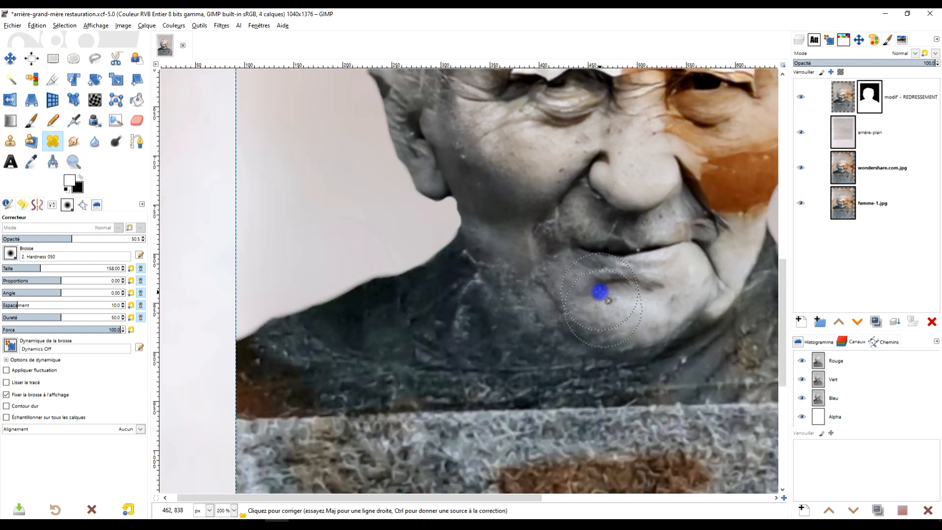
scroll(626, 280, up, 2)
scroll(547, 347, down, 1)
scroll(524, 337, up, 2)
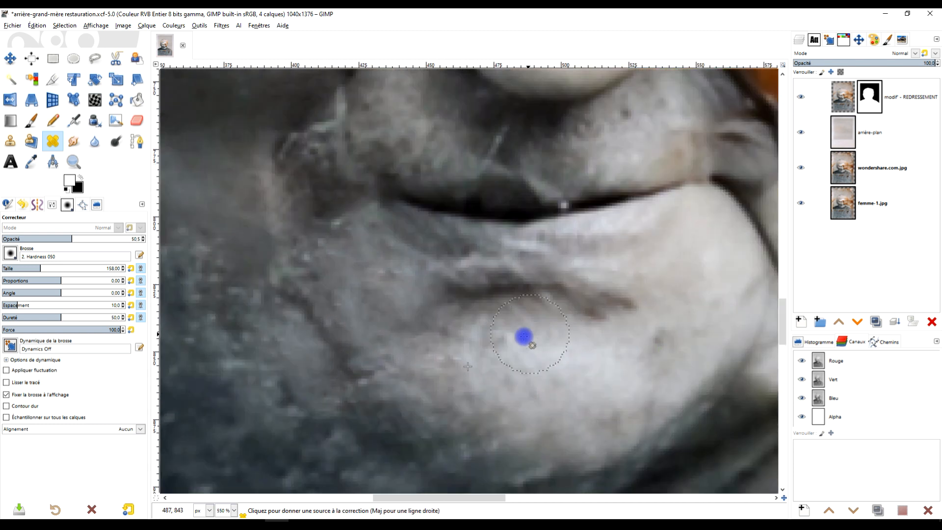
ctrl+click(512, 344)
drag(463, 295, 550, 298)
scroll(633, 300, down, 3)
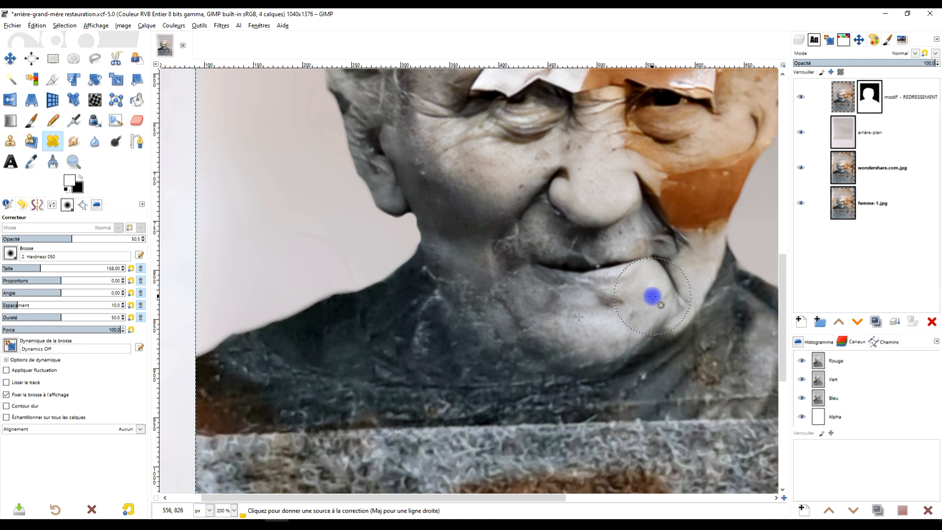
scroll(654, 296, up, 2)
key(ctrl+z)
- Try to heal the outer end of the fold below the lip from a different chin sample
ctrl+scroll(573, 322, up, 1)
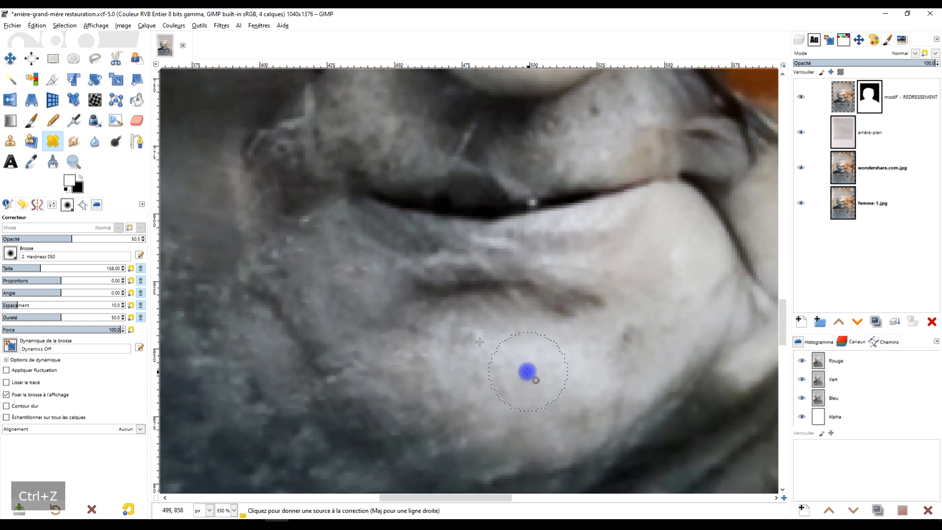
ctrl+click(550, 366)
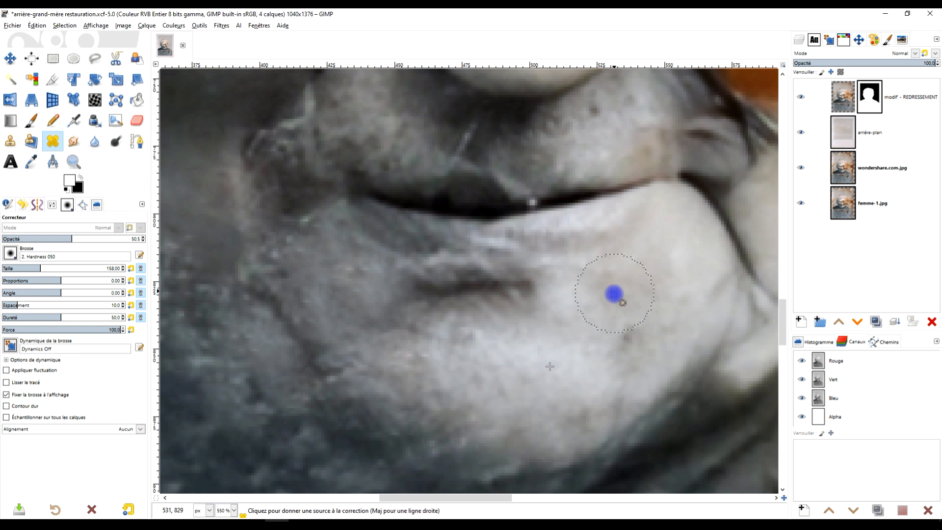
ctrl+scroll(623, 294, down, 3)
ctrl+scroll(584, 294, up, 3)
key(ctrl+z)
click(637, 288)
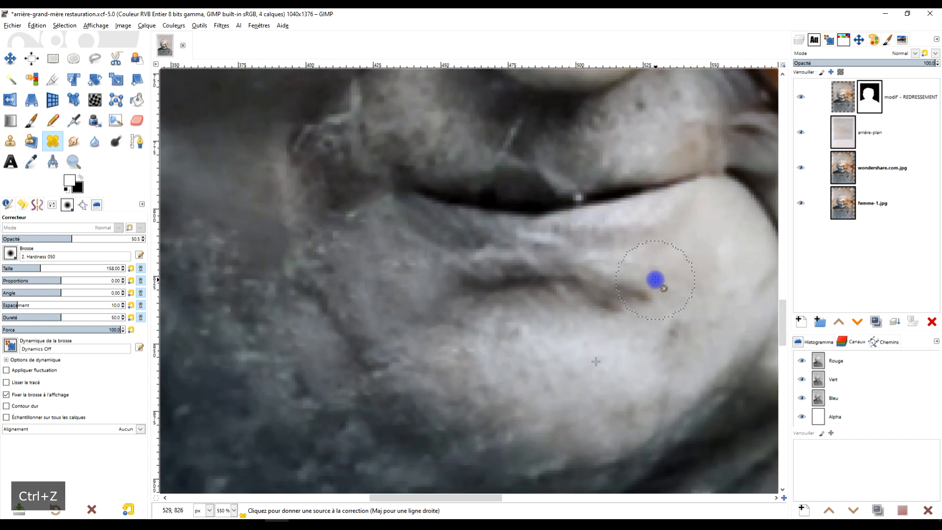
- Compare the mouth area with the original femme-1.jpg layer shown alone, and restore the visibility of all layers
ctrl+scroll(638, 287, down, 3)
ctrl+scroll(641, 285, up, 4)
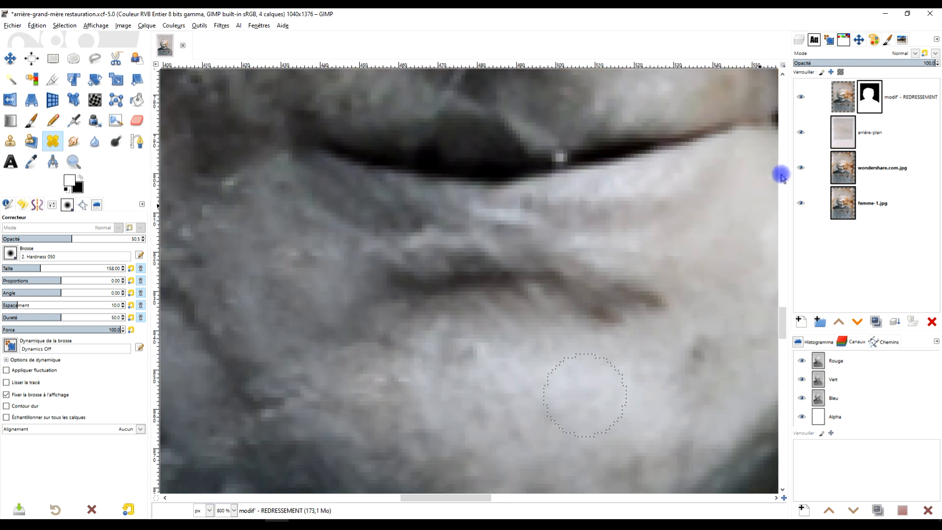
shift+click(802, 203)
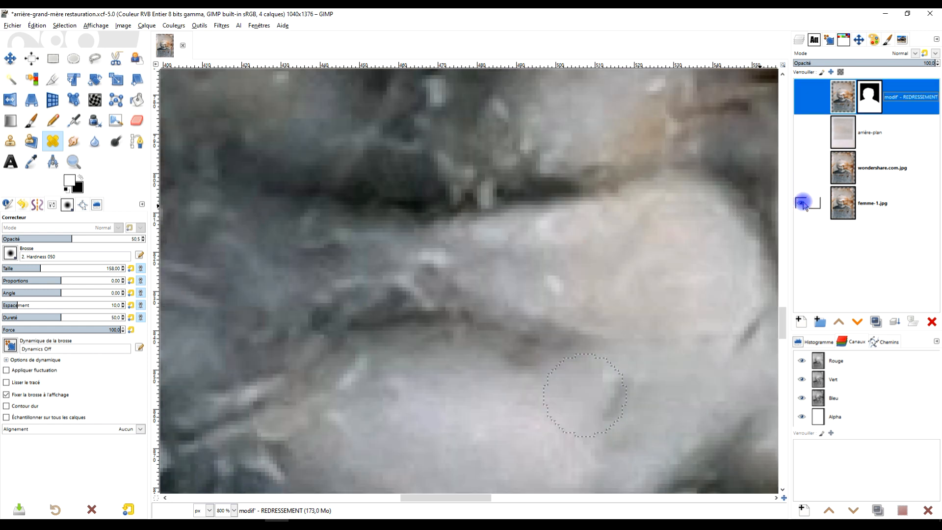
shift+click(802, 202)
- Touch up the fold beneath the lower lip with the current chin source
ctrl+scroll(519, 324, down, 3)
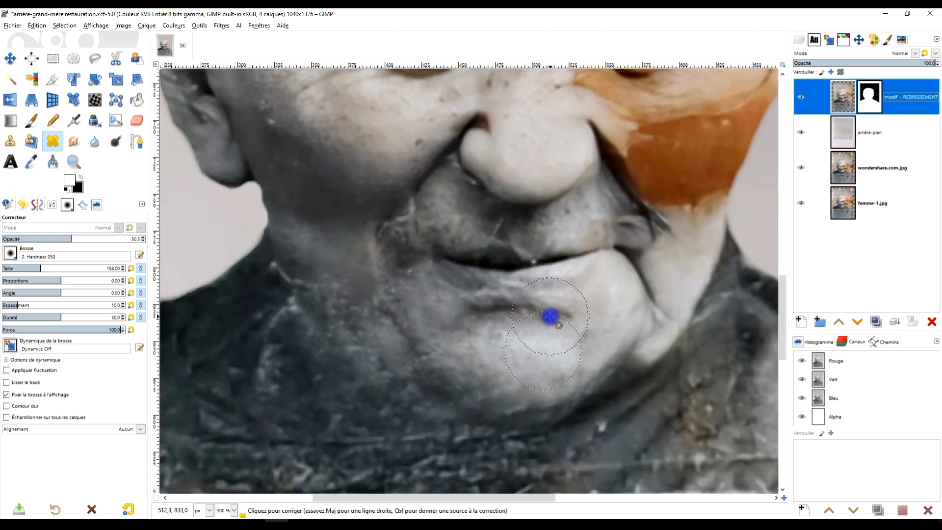
drag(549, 317, 515, 328)
- Heal the light scratch beside the upper lip on the shaded side with clean skin sampled above the lip
ctrl+scroll(388, 208, up, 4)
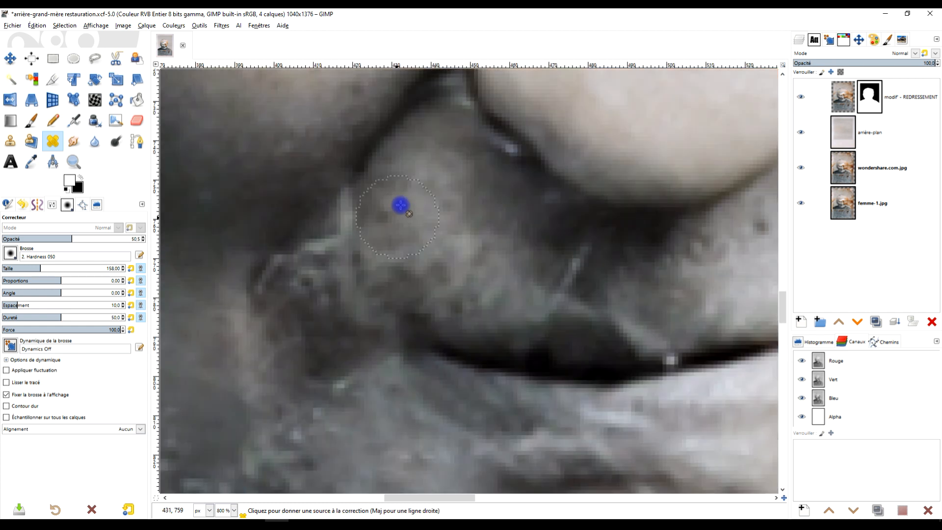
scroll(447, 167, up, 2)
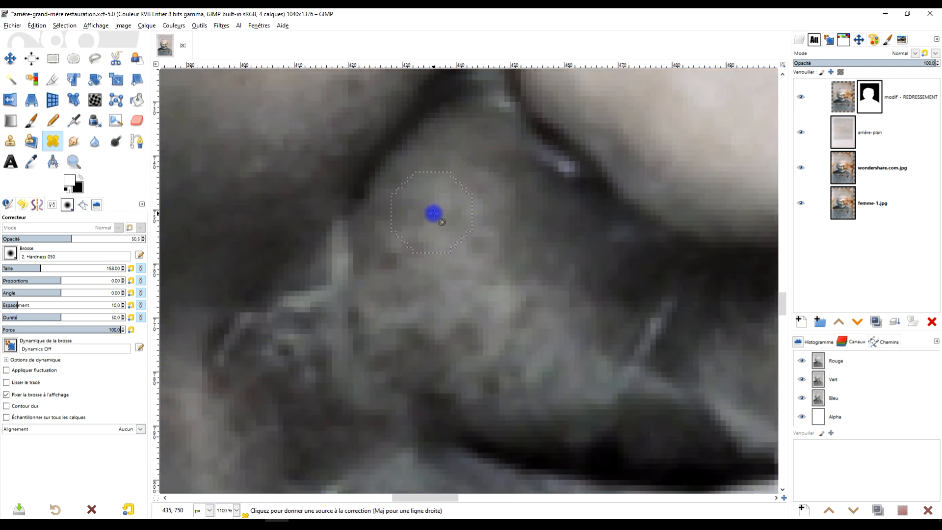
ctrl+click(433, 214)
click(351, 263)
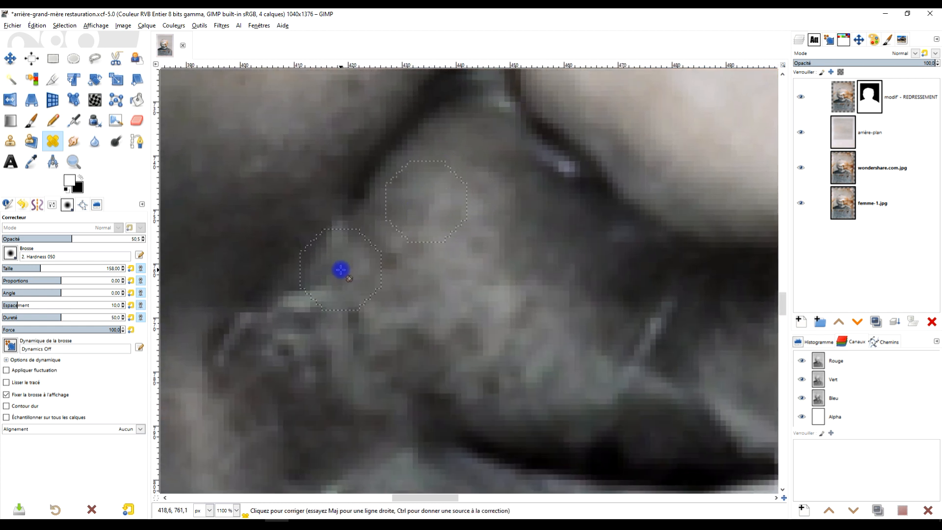
drag(324, 306, 294, 309)
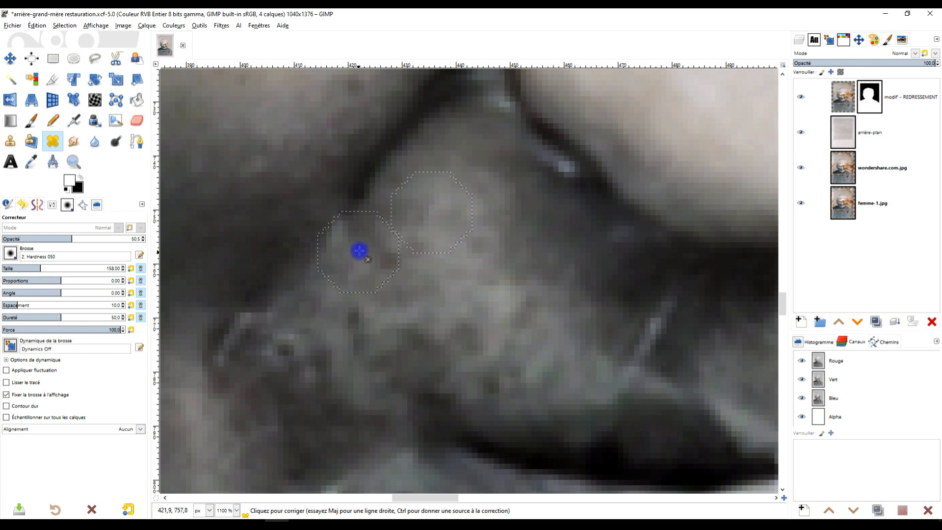
drag(360, 245, 348, 250)
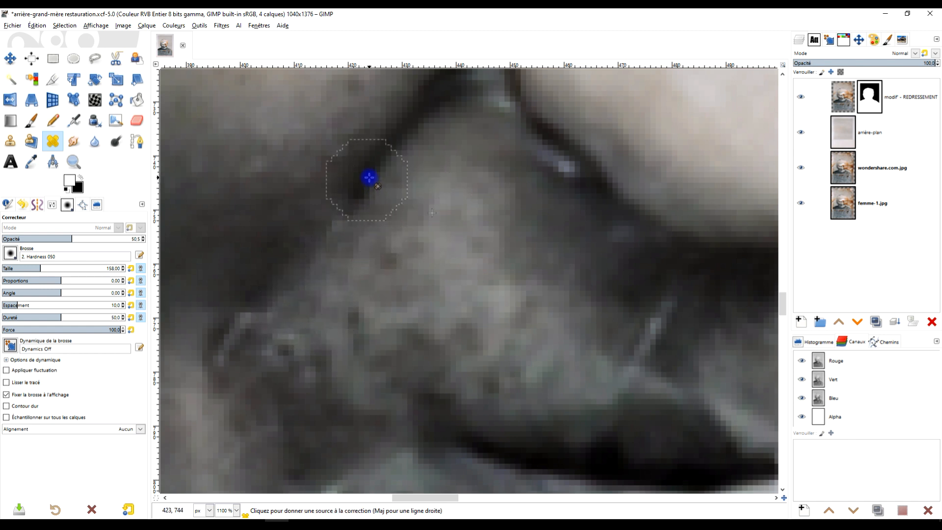
- Blend the lower end of the shaded cheek fold with the healing tool, sampling the dark crease just above it
ctrl+click(374, 170)
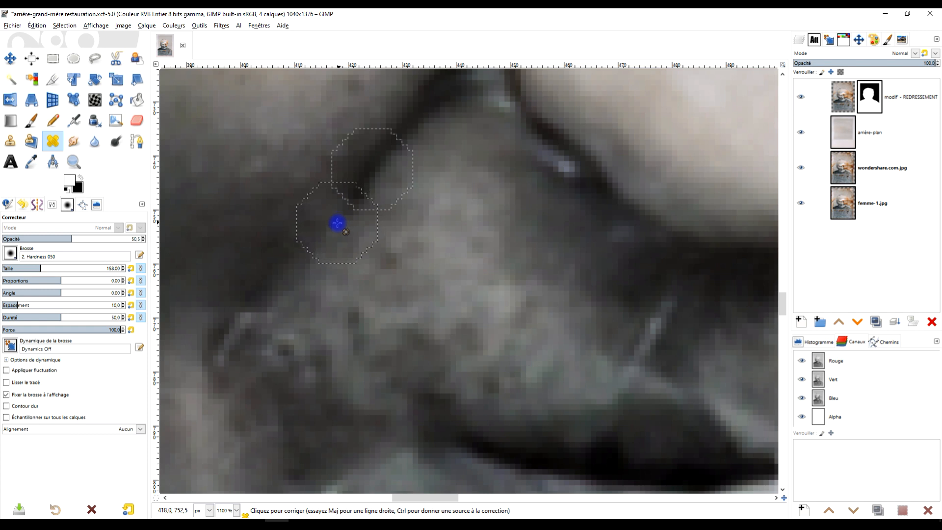
drag(337, 223, 346, 218)
ctrl+scroll(338, 224, down, 4)
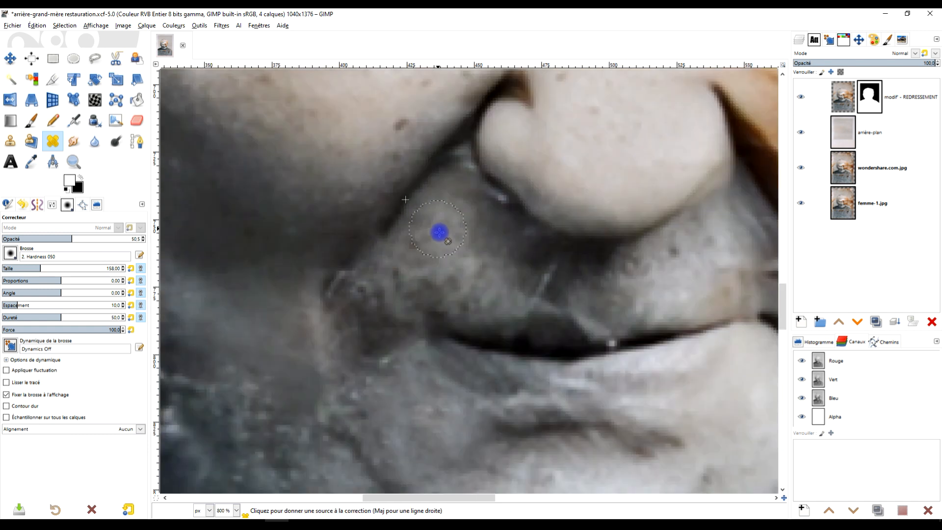
ctrl+scroll(449, 234, down, 2)
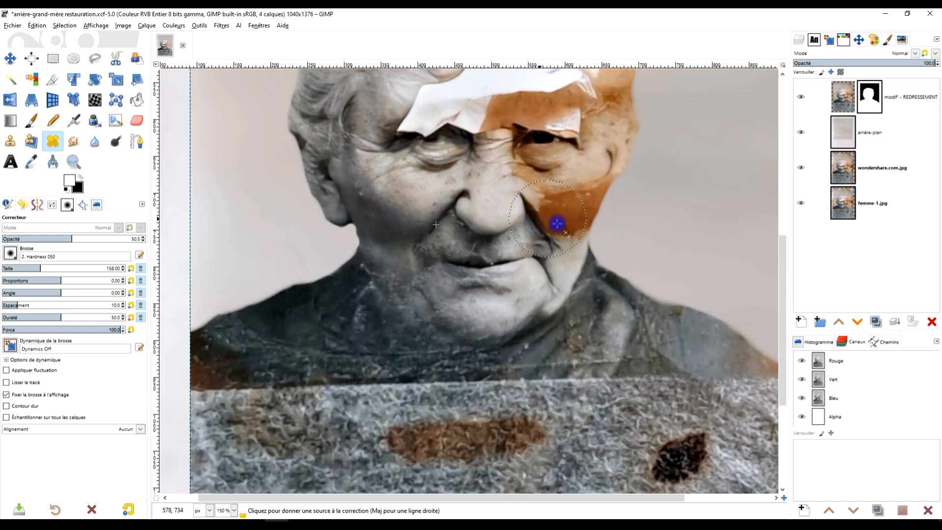
- Heal the light streaks just under the lower lip with smooth skin sampled closer to the bright mouth corner
ctrl+scroll(562, 233, up, 2)
drag(574, 265, 493, 295)
ctrl+scroll(429, 320, up, 3)
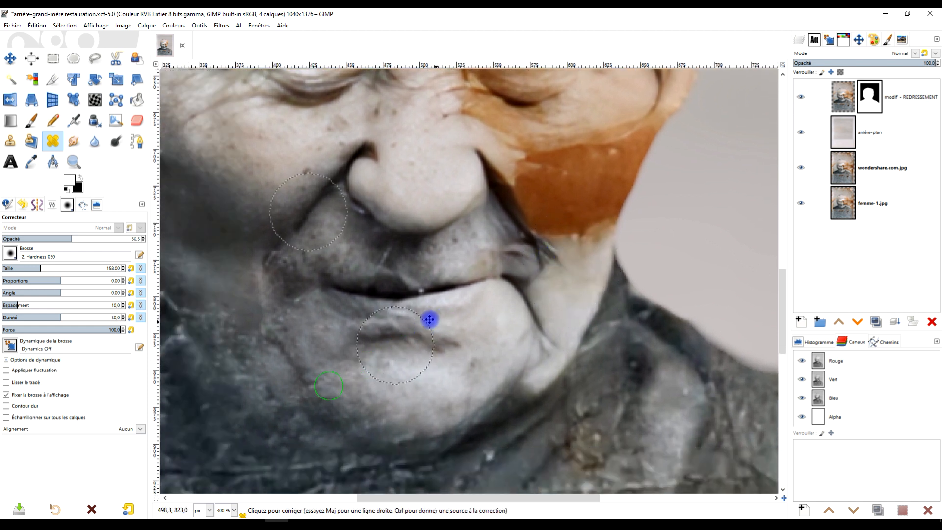
ctrl+scroll(504, 273, up, 1)
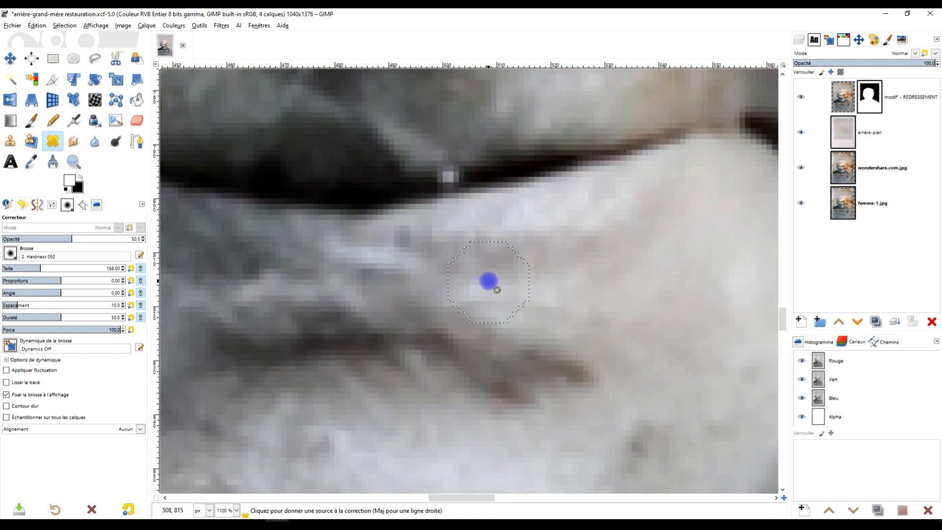
ctrl+click(505, 276)
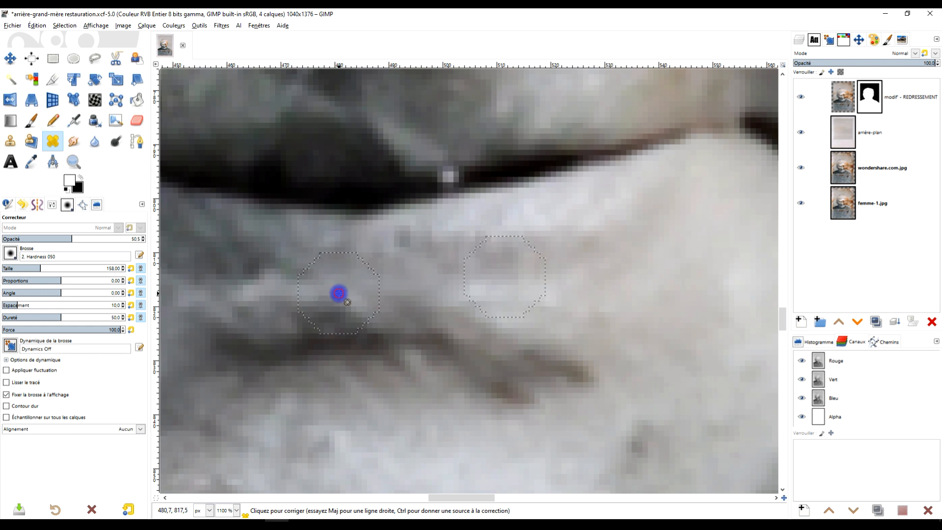
ctrl+scroll(405, 274, down, 2)
- Heal the remaining streaks above the shaded end of the under-lip fold with skin sampled beside that fold
ctrl+scroll(311, 294, up, 2)
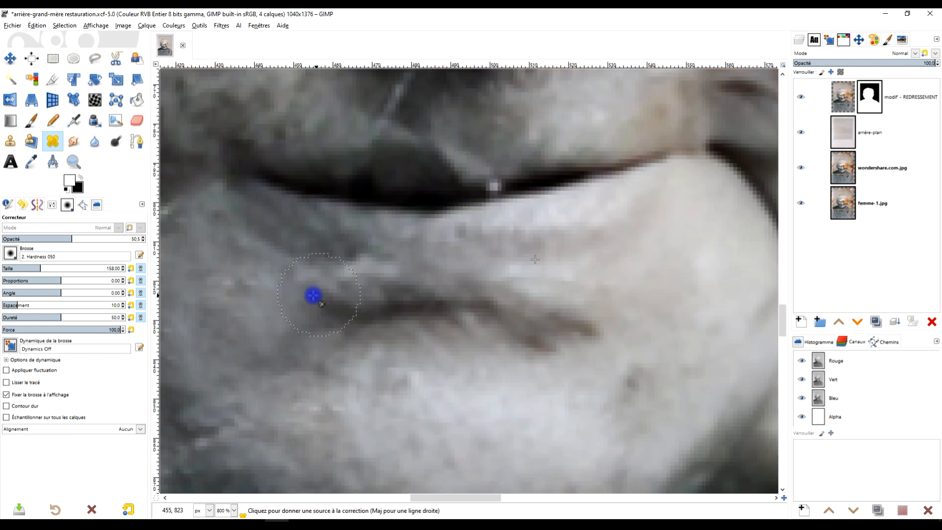
ctrl+click(256, 316)
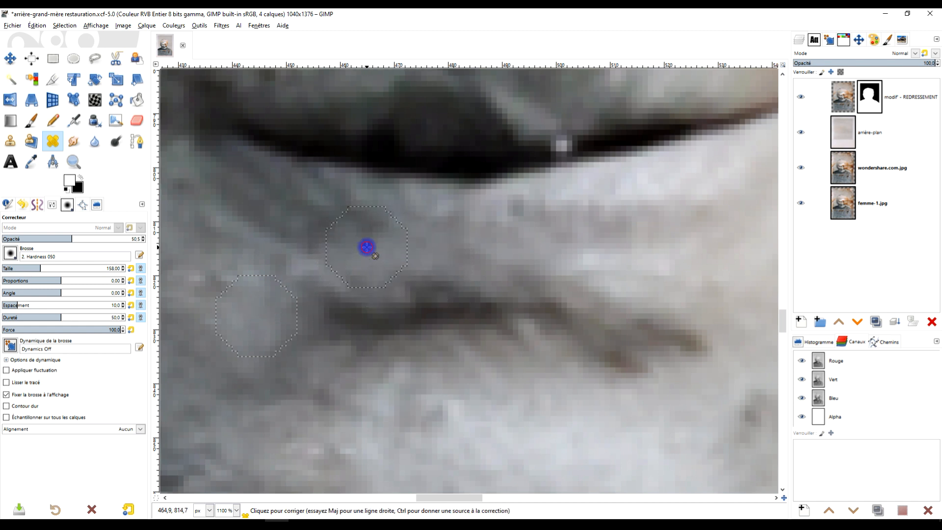
ctrl+scroll(400, 243, down, 5)
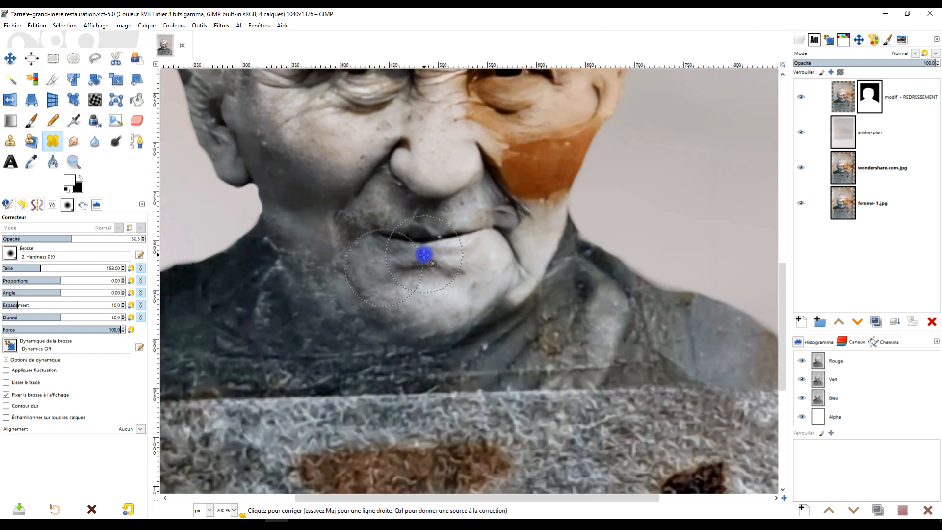
ctrl+scroll(448, 274, up, 2)
ctrl+scroll(353, 256, down, 2)
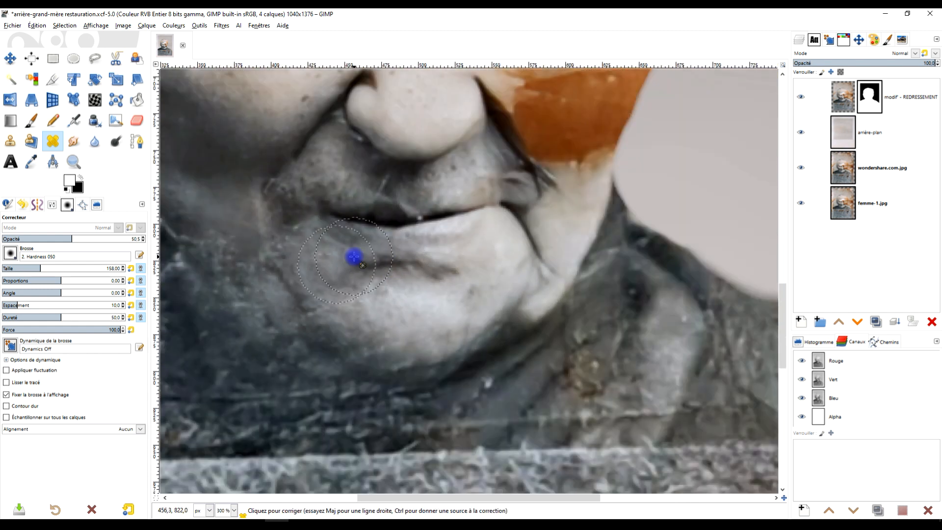
- Heal the scratch and light specks on the shaded neck and upper jaw with clean skin sampled beside them
ctrl+scroll(410, 293, up, 4)
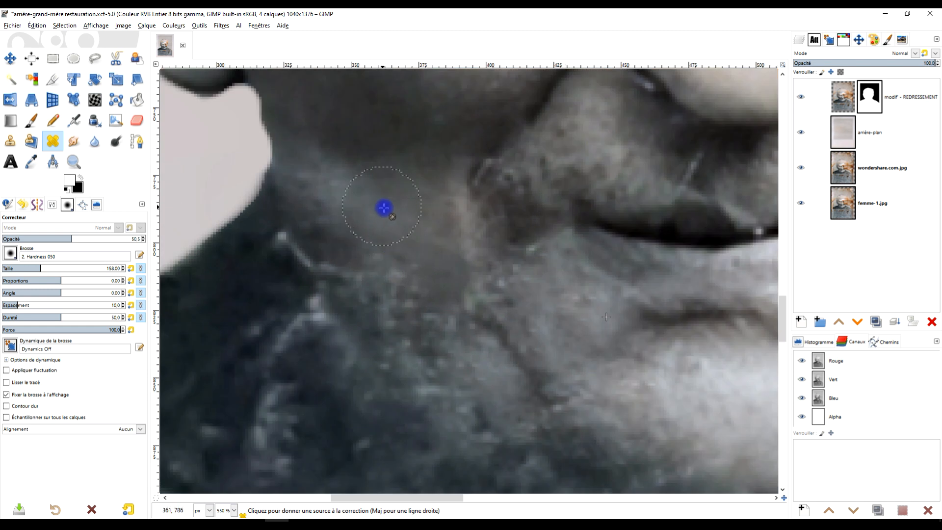
ctrl+click(412, 220)
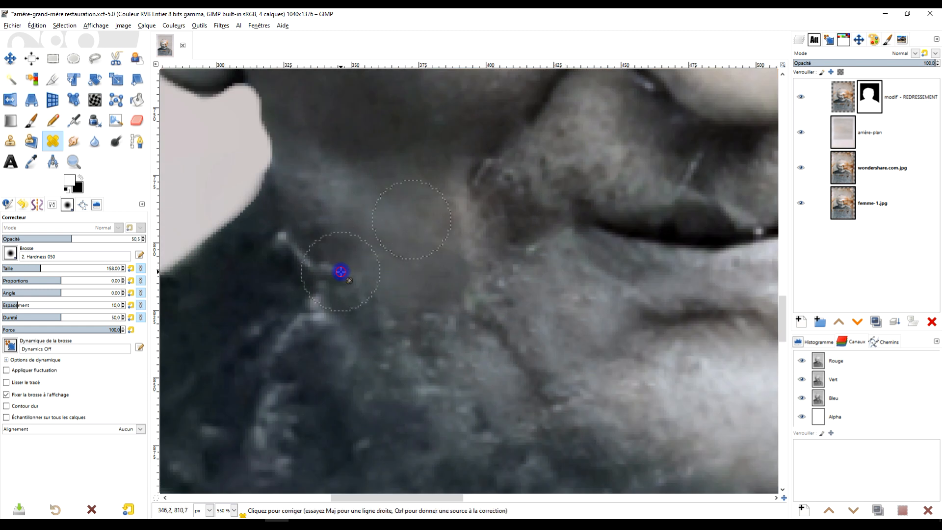
ctrl+scroll(390, 320, down, 4)
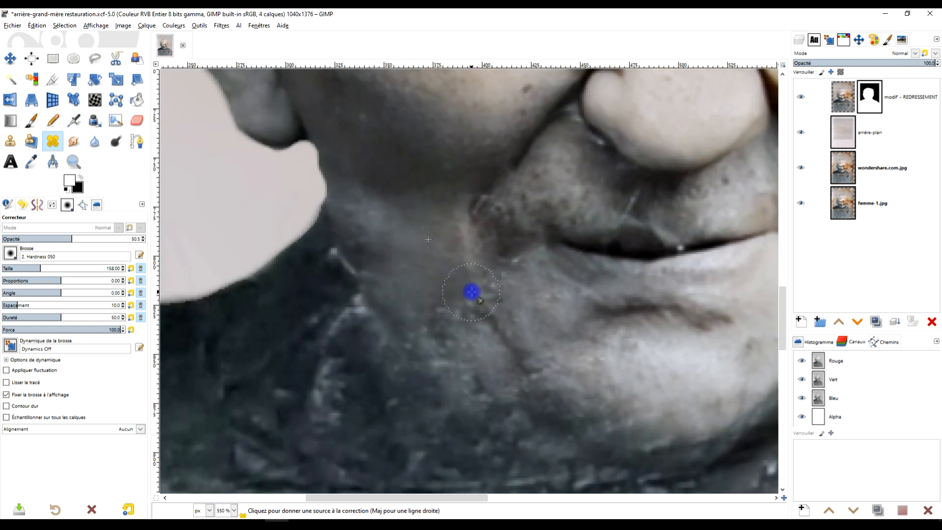
- Heal the mottled spots lower on the shaded jaw with smooth skin sampled from the neck above
ctrl+scroll(487, 318, up, 3)
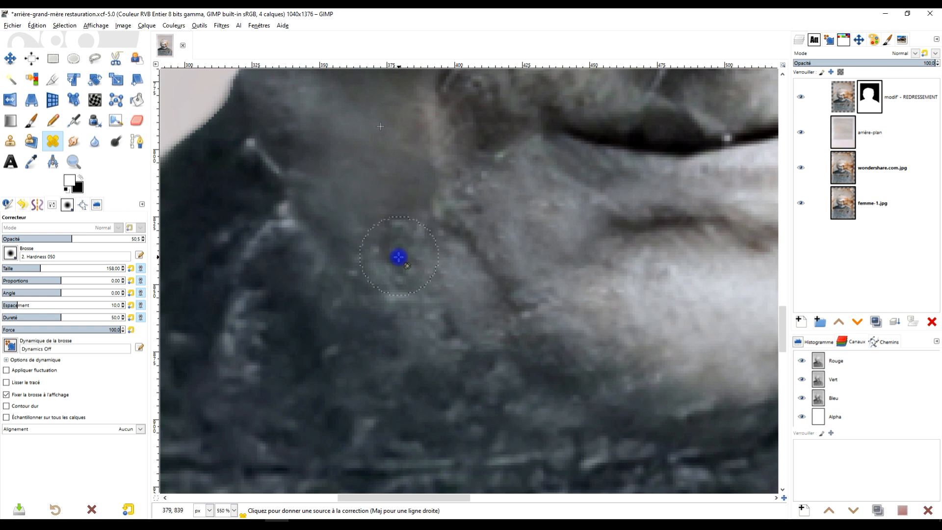
ctrl+click(353, 160)
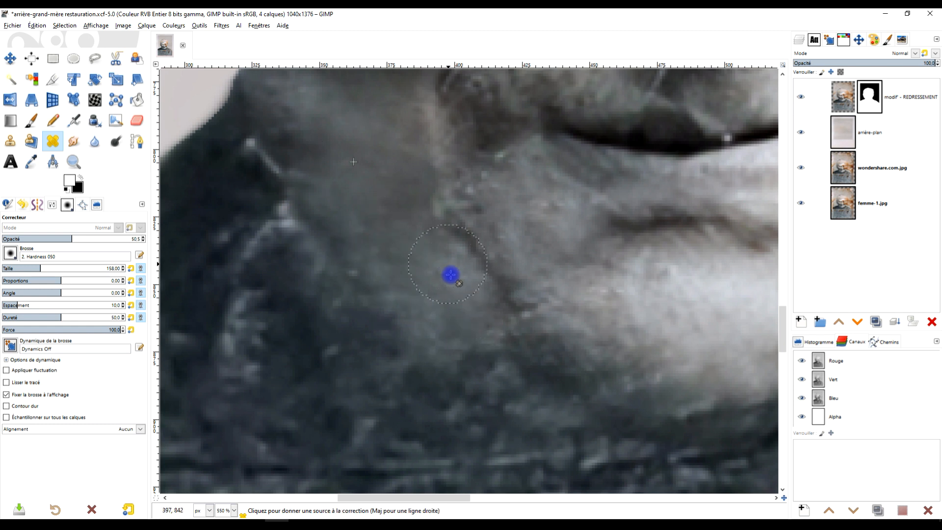
key(2)
scroll(458, 297, up, 2)
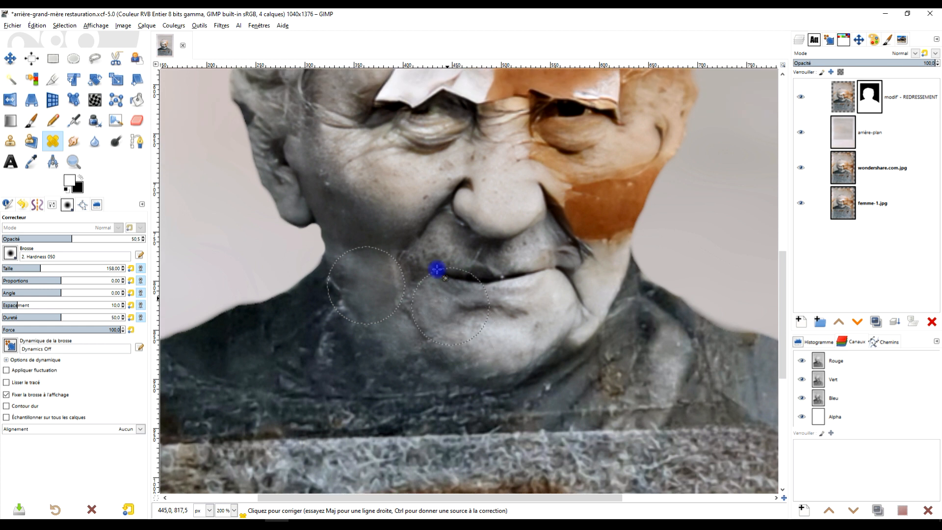
- Examine the healed jaw, mouth corner and chin at several magnifications for remaining defects
key(3)
scroll(446, 344, down, 4)
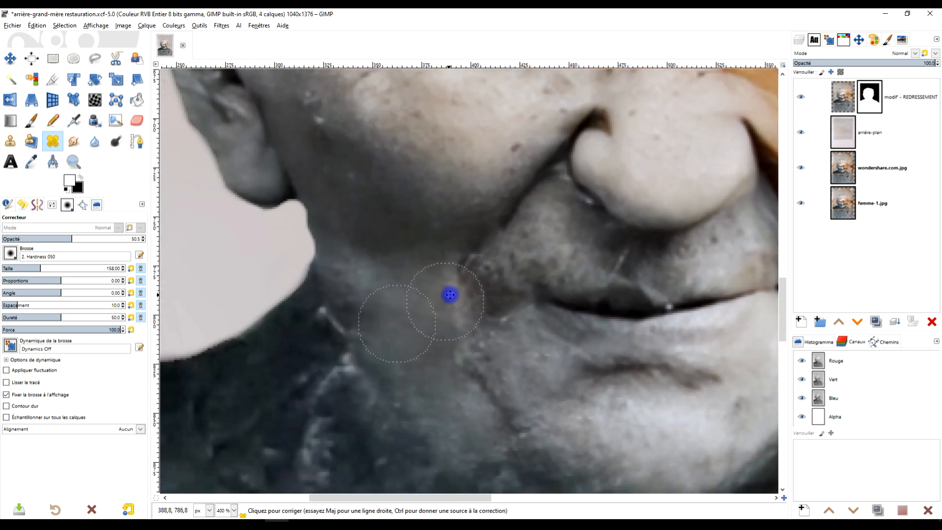
scroll(437, 289, left, 3)
scroll(437, 289, down, 2)
scroll(446, 279, down, 2)
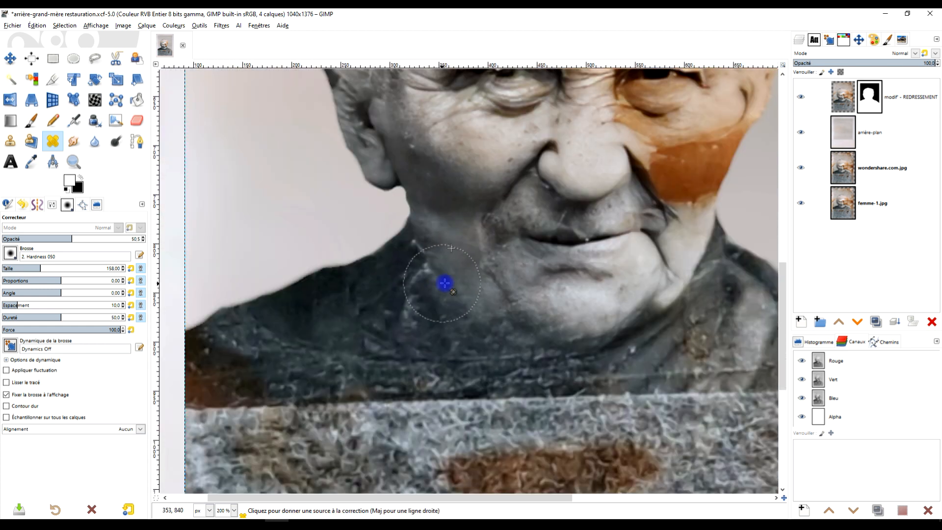
drag(565, 311, 494, 307)
scroll(496, 305, up, 2)
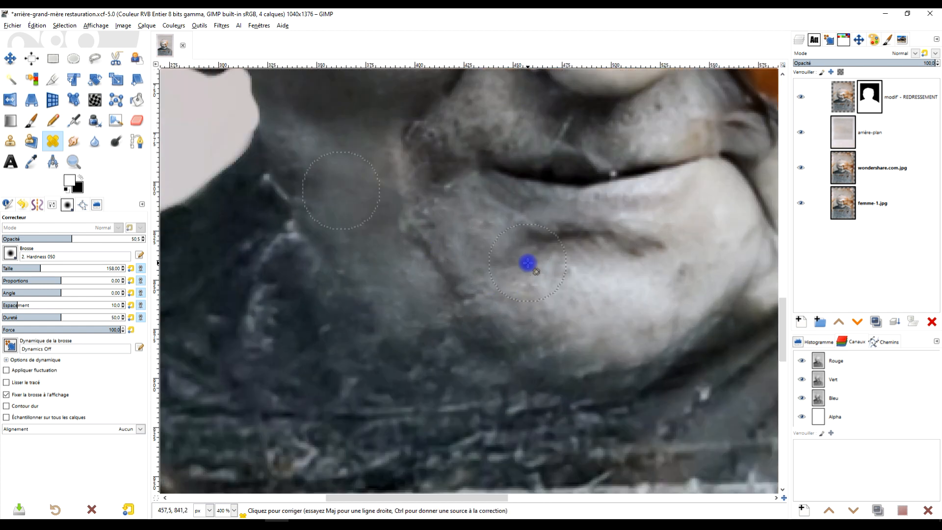
scroll(528, 265, down, 1)
drag(533, 271, 493, 299)
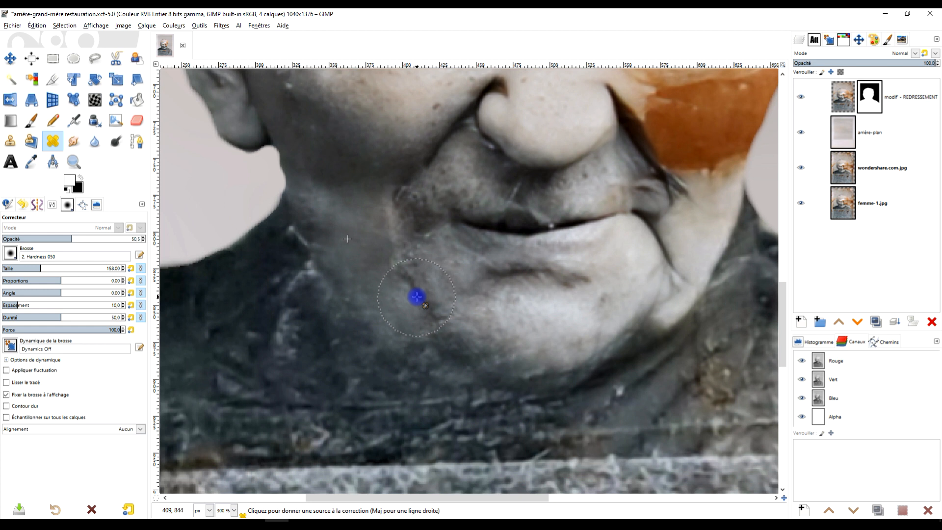
scroll(417, 294, up, 1)
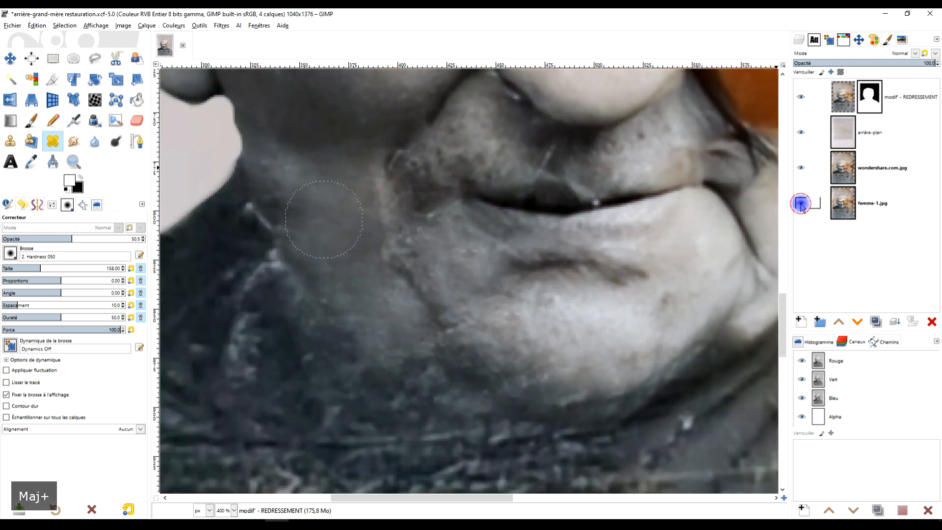
- Compare the chin area in femme-1.jpg, wondershare.com.jpg and the retouched layer alone, and restore the visibility of all layers
shift+click(800, 203)
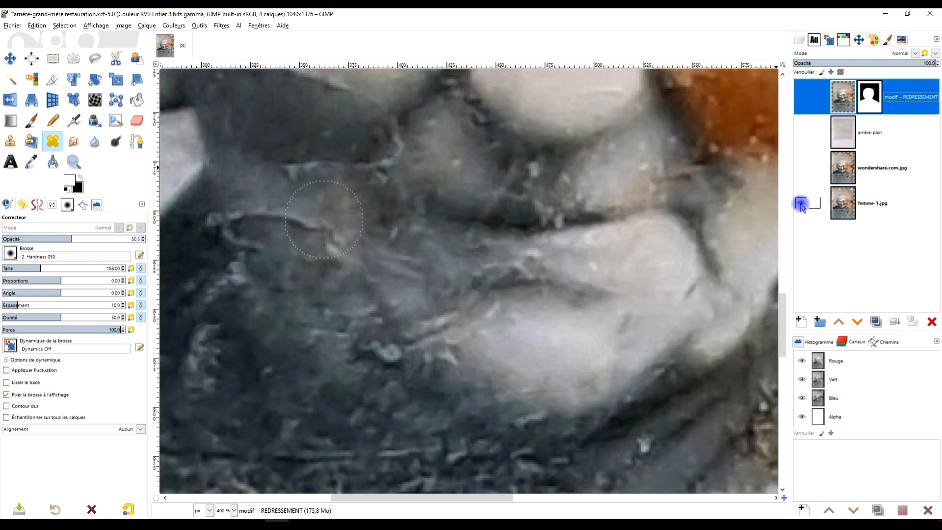
click(802, 170)
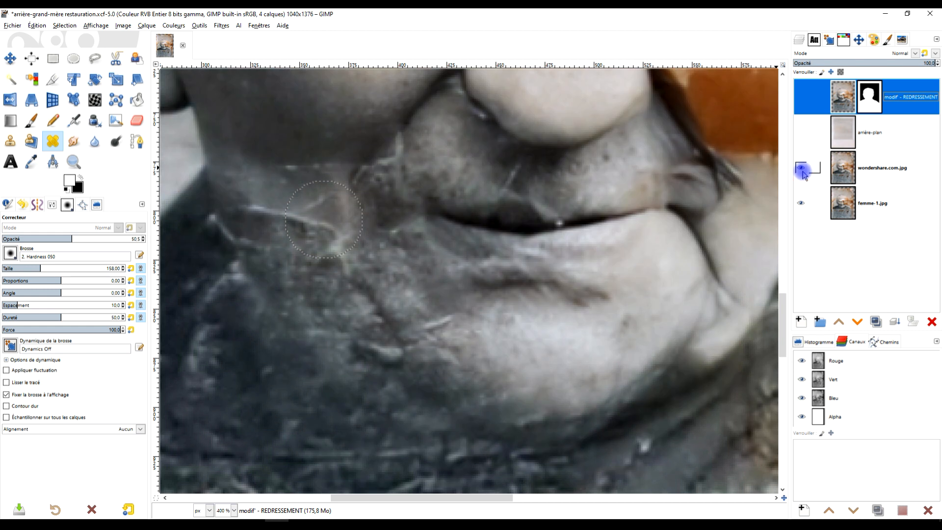
click(802, 170)
click(802, 171)
click(801, 171)
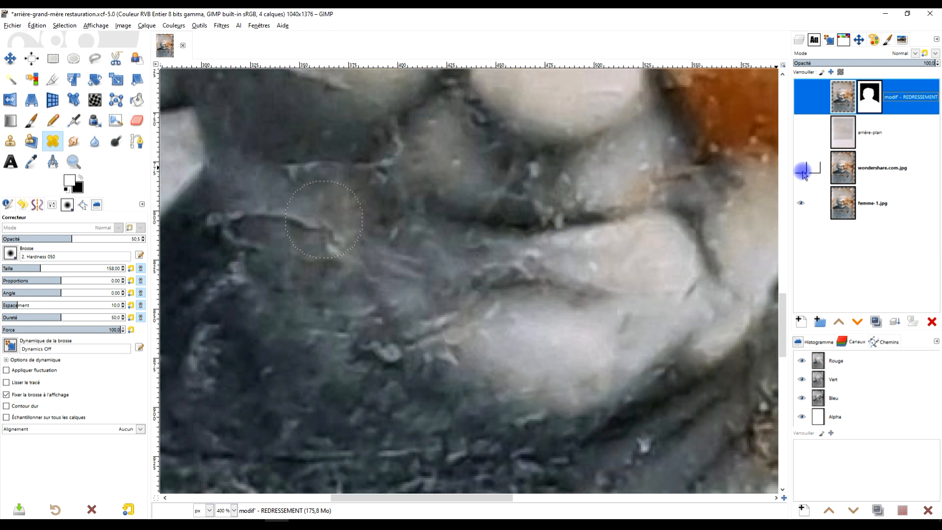
shift+click(801, 98)
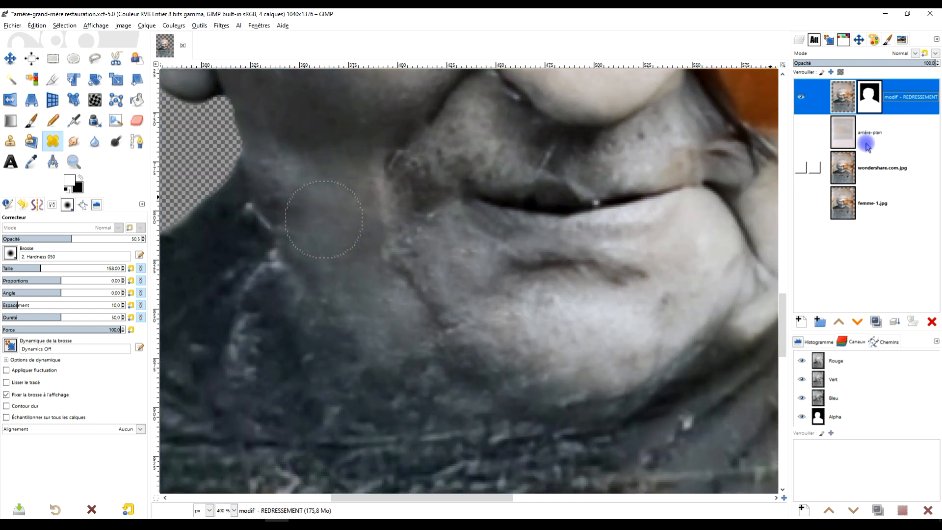
shift+click(802, 98)
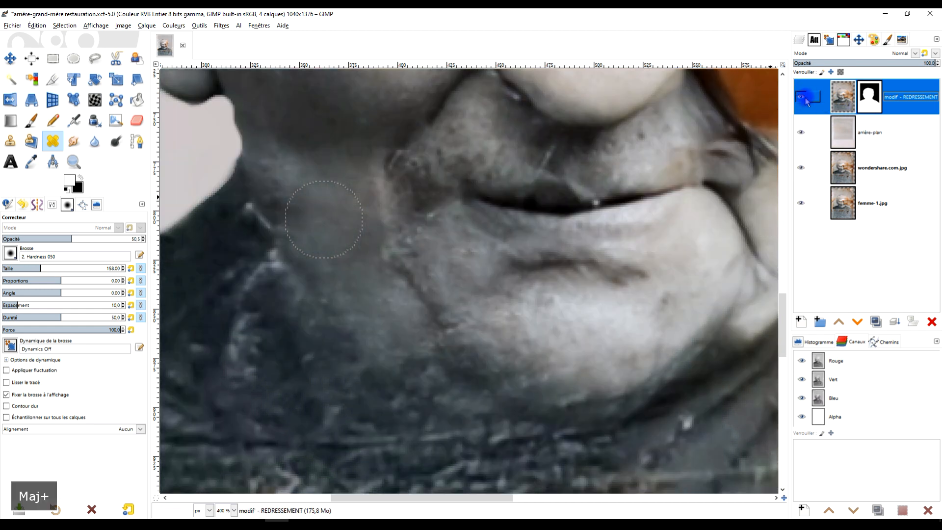
- Heal the dark diagonal crease between the shaded jaw and the chin with skin sampled from the jaw
scroll(449, 317, down, 3)
scroll(448, 310, up, 4)
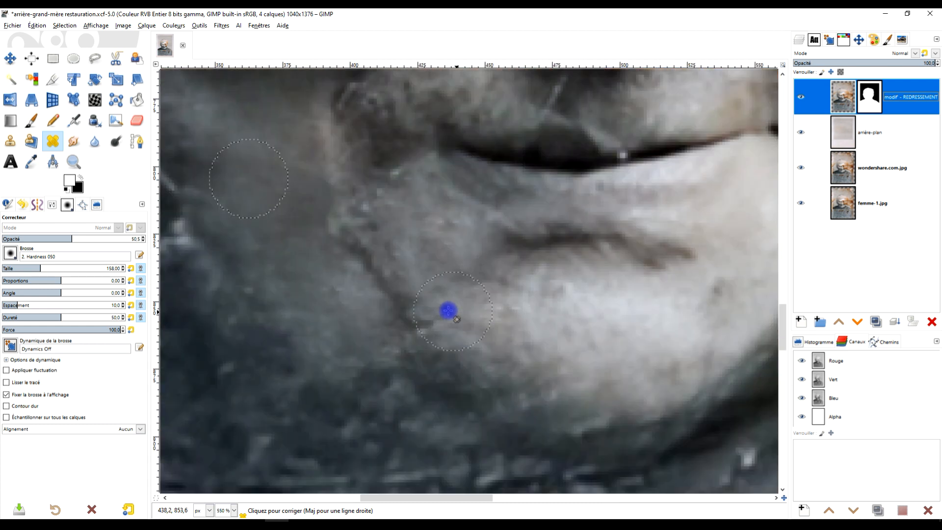
ctrl+click(278, 214)
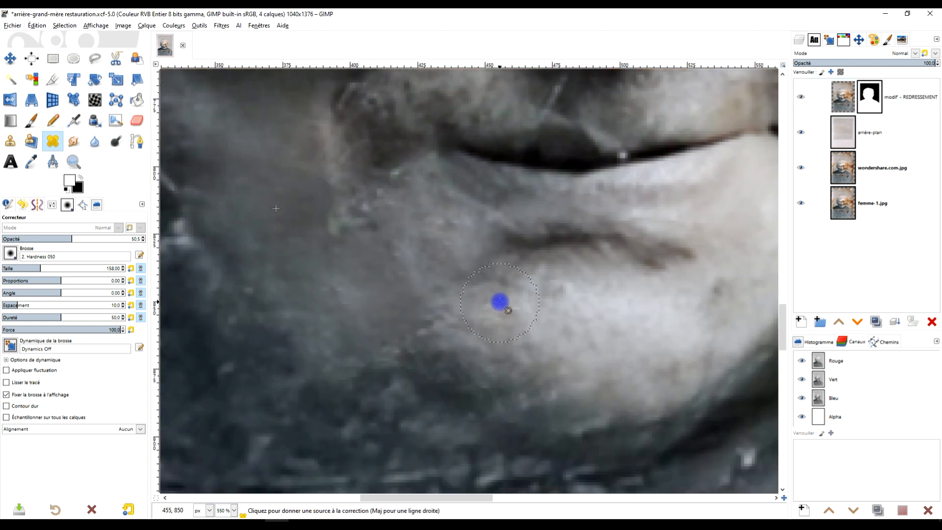
- Compare the mouth corner on the bright side with the femme-1.jpg layer shown alone, and restore all layers' visibility
scroll(500, 302, down, 4)
scroll(564, 282, up, 3)
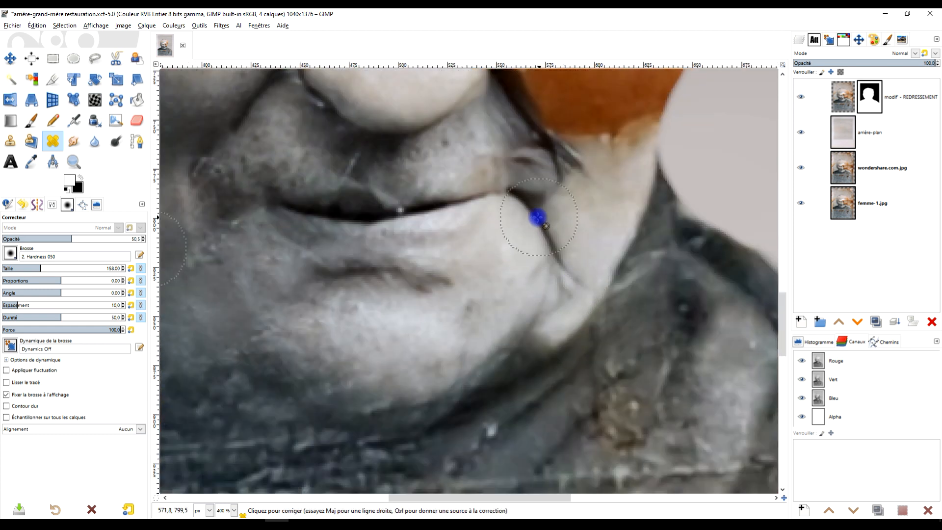
shift+click(802, 204)
shift+click(801, 203)
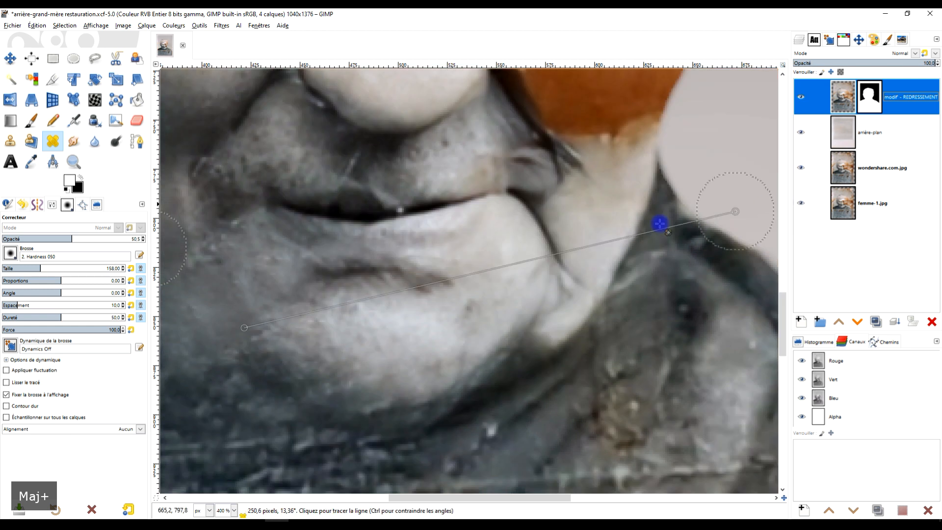
- Compare the mouth and chin with the femme-1.jpg layer shown alone, and restore the visibility of all layers
scroll(589, 251, left, 3)
click(801, 204)
shift+click(801, 203)
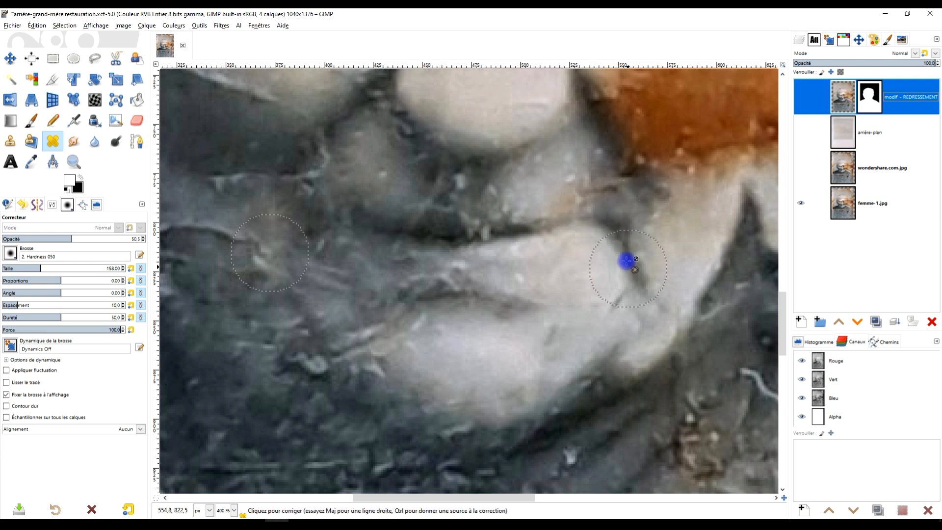
shift+click(804, 98)
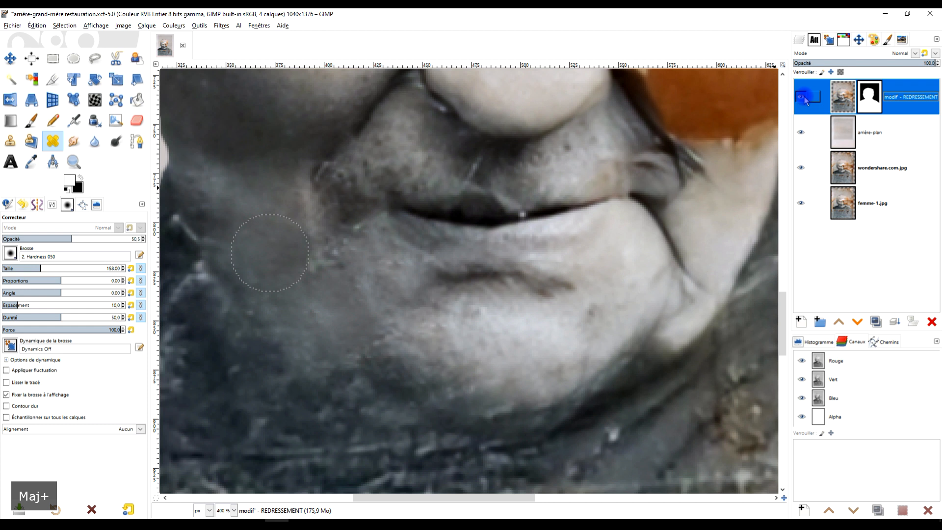
- Heal the light specks in the dark hollow at the shaded mouth corner with adjacent dark skin, undoing a stroke and resampling the source
scroll(483, 216, down, 2)
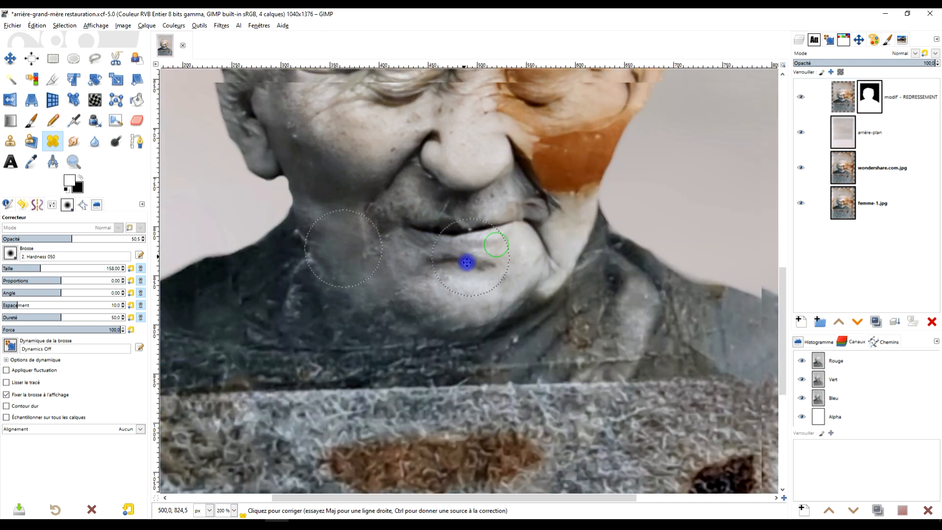
drag(466, 262, 431, 288)
scroll(441, 261, down, 2)
scroll(407, 274, up, 2)
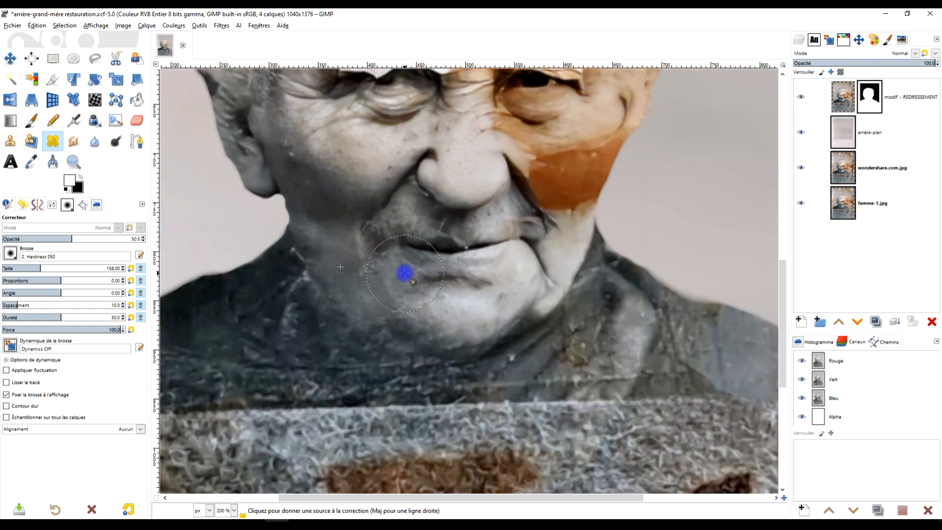
scroll(404, 273, up, 2)
scroll(381, 244, up, 3)
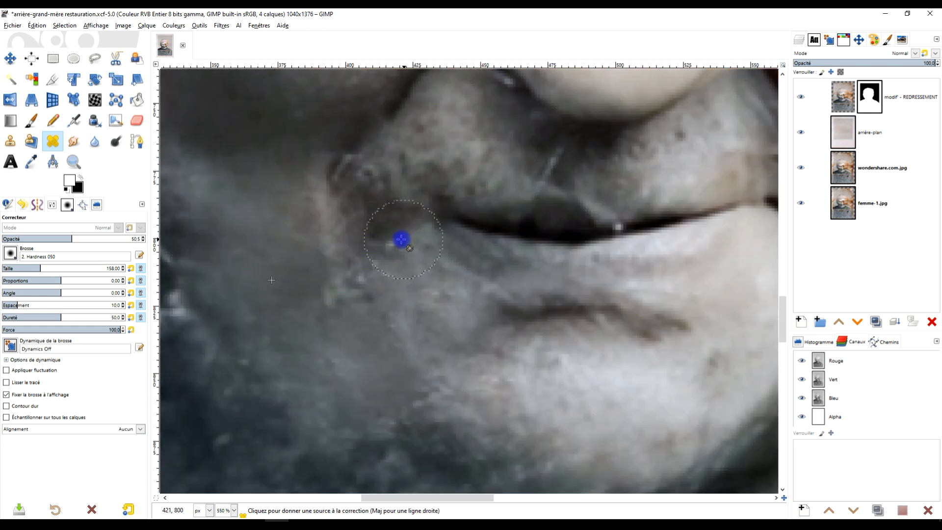
scroll(401, 240, up, 1)
ctrl+click(423, 215)
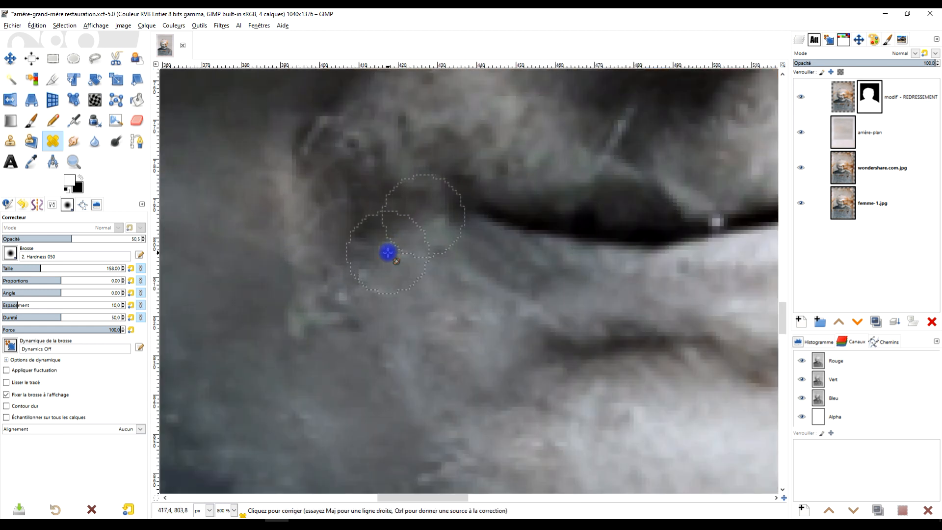
ctrl+click(418, 202)
click(363, 244)
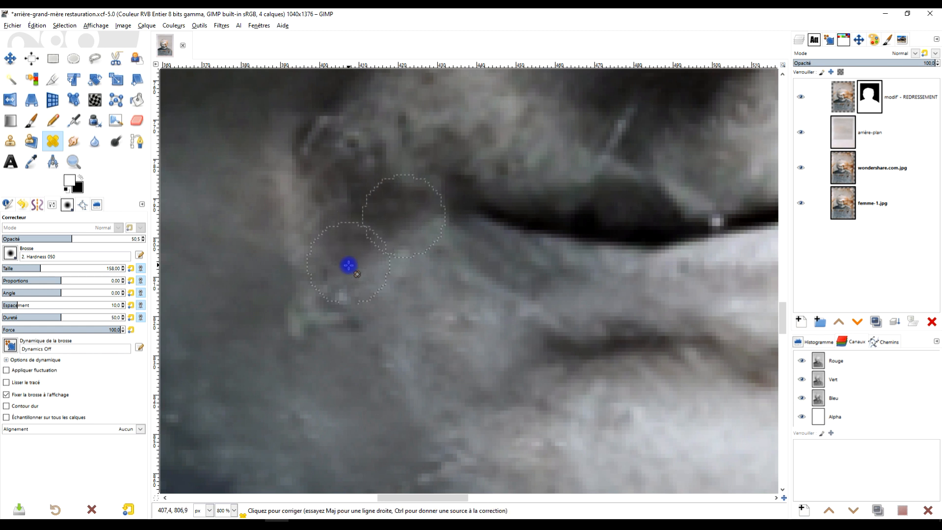
key(ctrl+z)
scroll(372, 223, up, 1)
ctrl+click(365, 229)
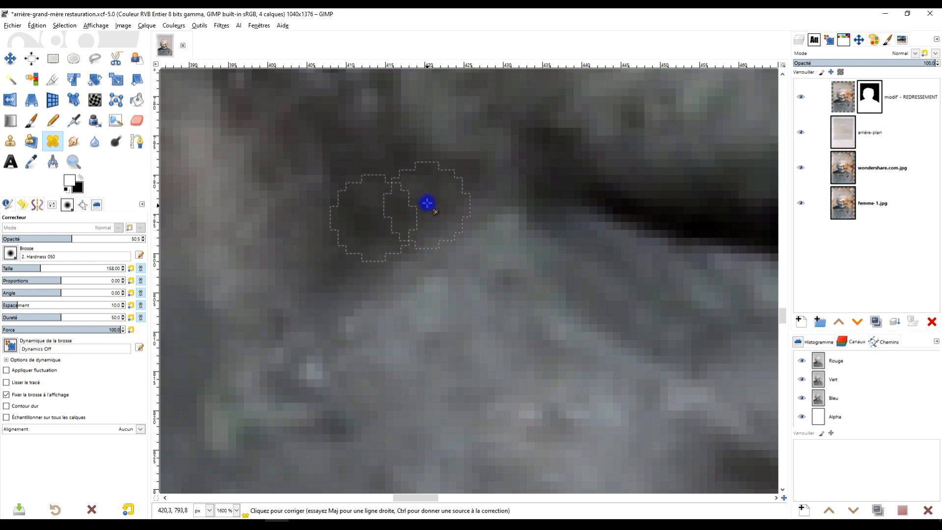
- Check the healed mouth corner within the lower face and undo the last healing stroke
scroll(466, 198, down, 5)
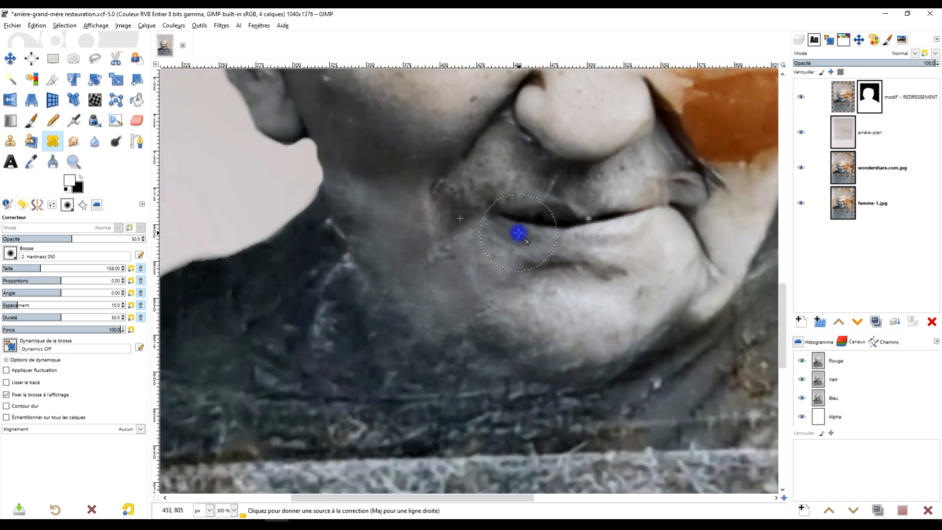
scroll(510, 234, down, 1)
scroll(495, 236, up, 1)
scroll(510, 238, down, 1)
drag(551, 252, 487, 293)
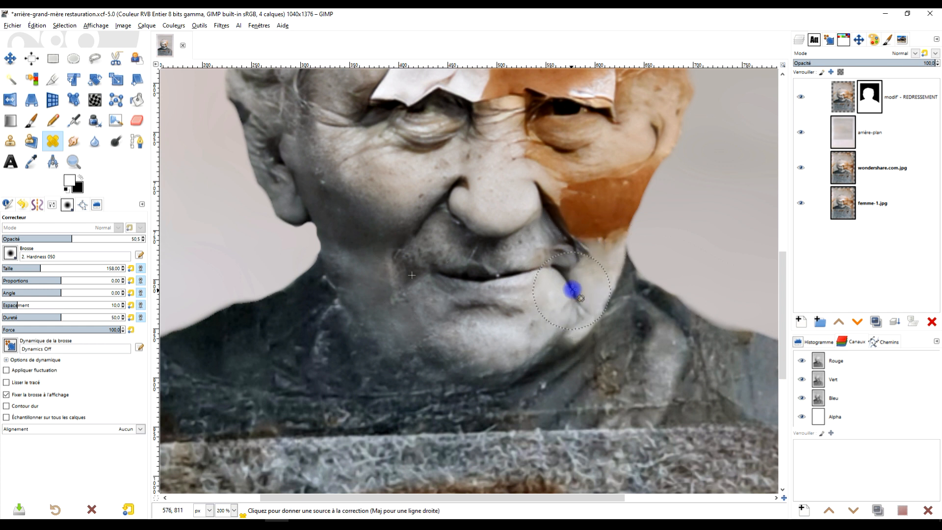
key(ctrl+z)
- Compare the lower face in femme-1.jpg, wondershare.com.jpg and the retouched layer alone, and restore the visibility of all layers
shift+click(800, 202)
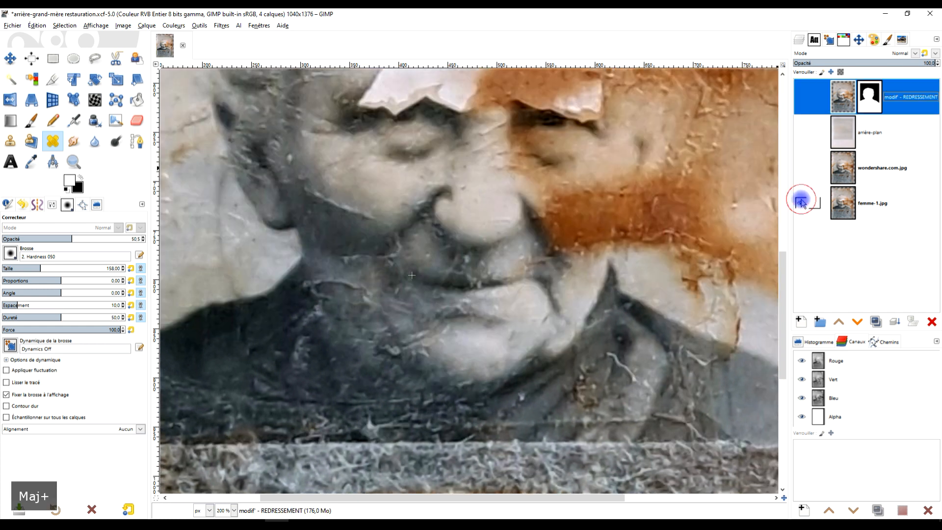
mouse_move(539, 285)
mouse_down()
mouse_move(550, 301)
mouse_move(393, 315)
mouse_move(410, 281)
mouse_move(389, 291)
mouse_move(393, 302)
mouse_up()
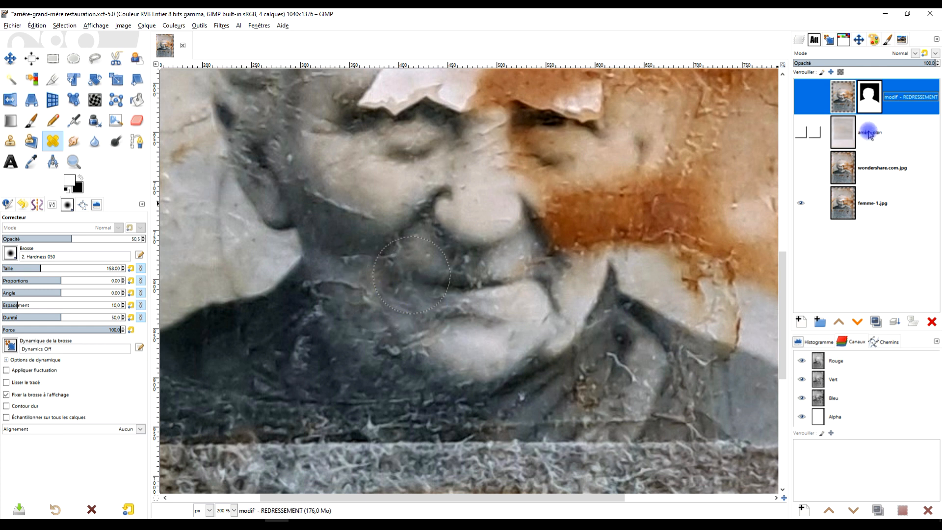
click(801, 168)
click(802, 168)
shift+click(802, 98)
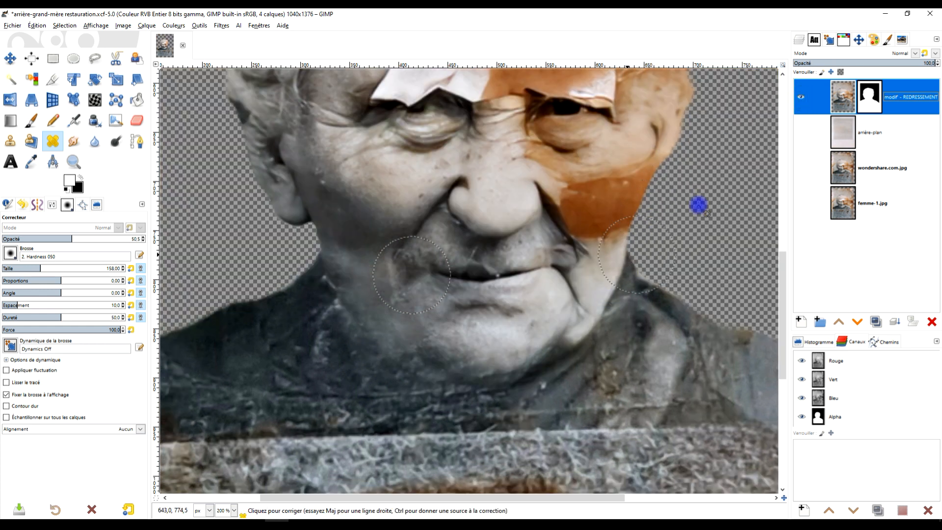
shift+click(803, 202)
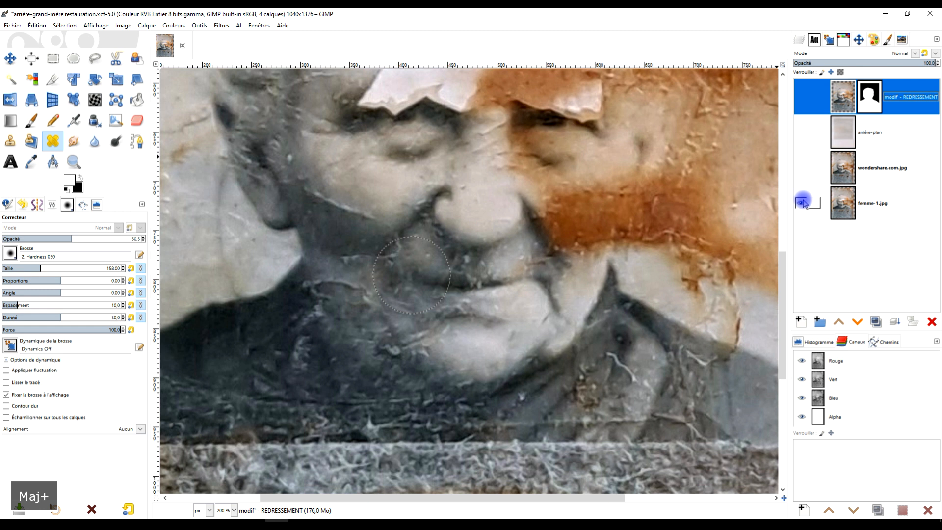
shift+click(802, 203)
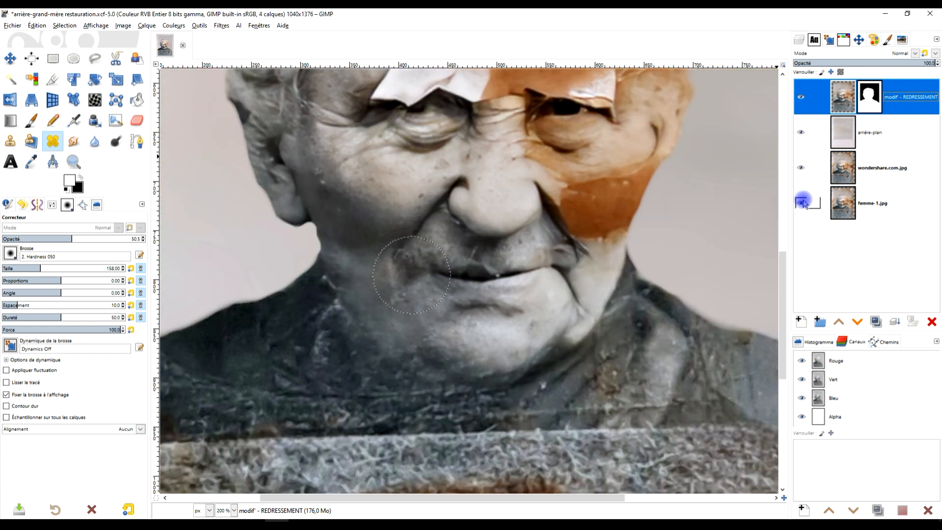
- Review the whole portrait and the mouth area at several magnifications, and undo the most recent healing stroke
key(shift+ctrl+j)
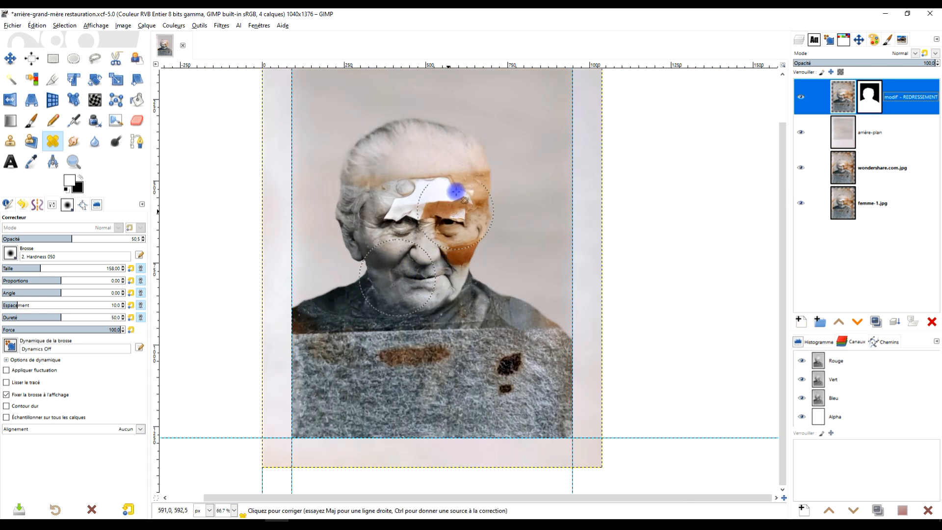
key(1)
scroll(411, 202, down, 1)
scroll(394, 337, up, 4)
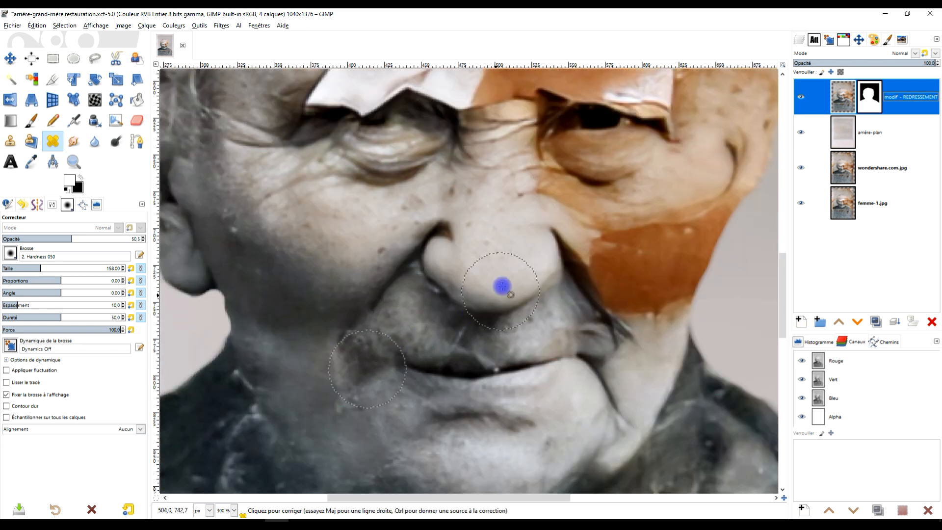
scroll(426, 356, down, 2)
key(ctrl+z)
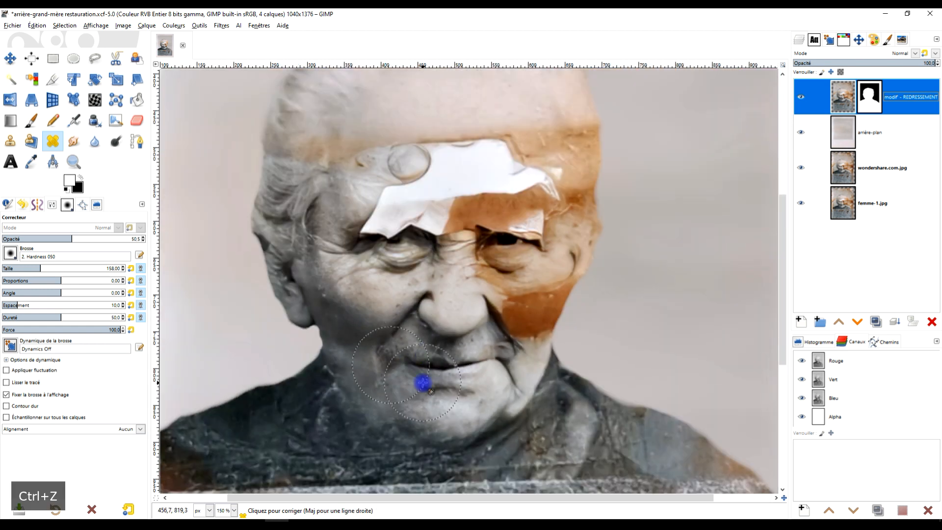
- Undo the recent healing strokes around the mouth corner and chin
key(ctrl+z)
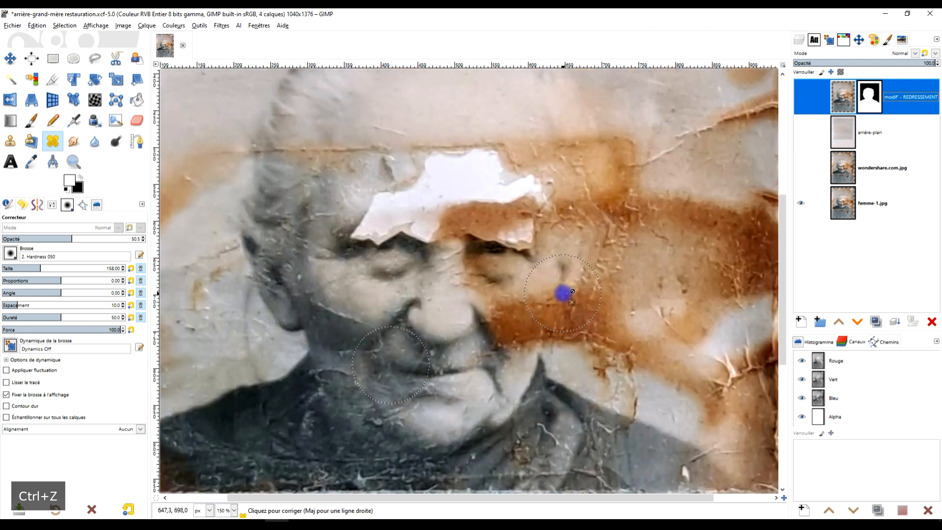
key(ctrl+z)
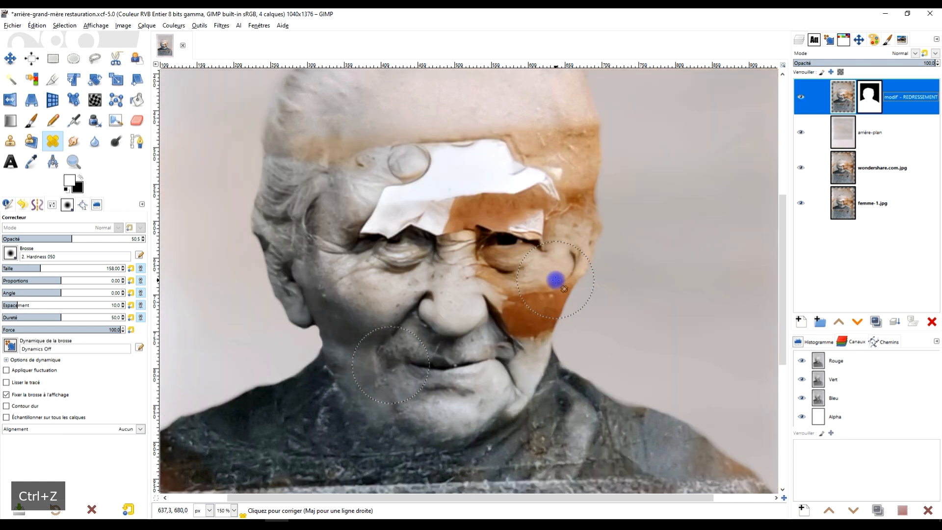
key(ctrl+z)
key(ctrl+z)
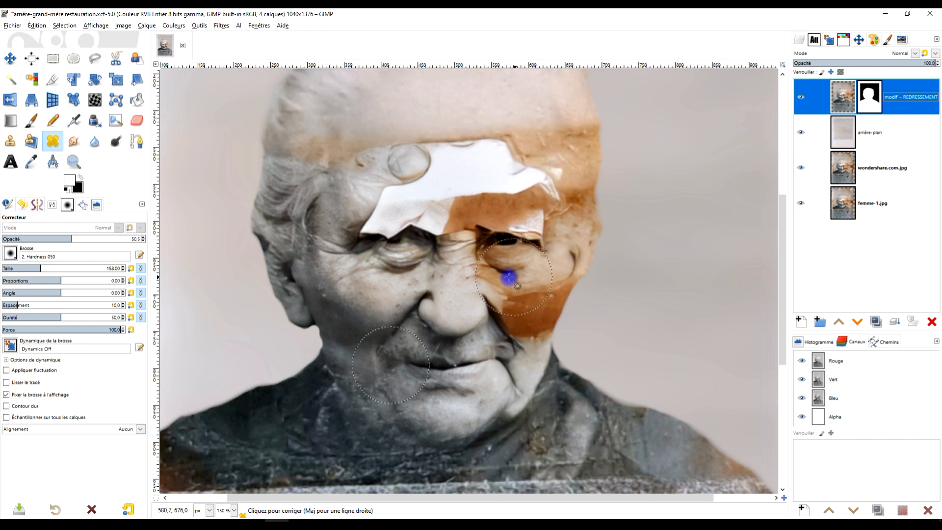
scroll(505, 272, down, 2)
scroll(505, 272, up, 2)
key(ctrl+z)
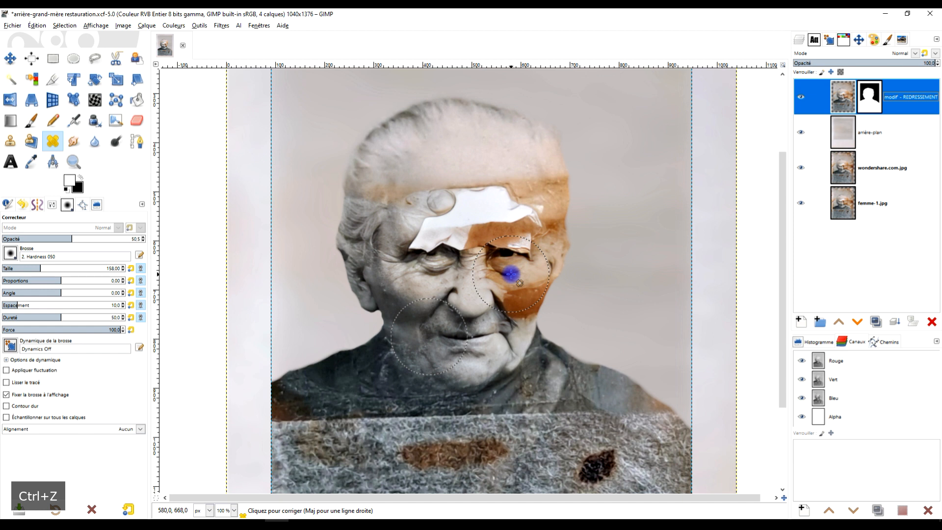
scroll(477, 361, up, 2)
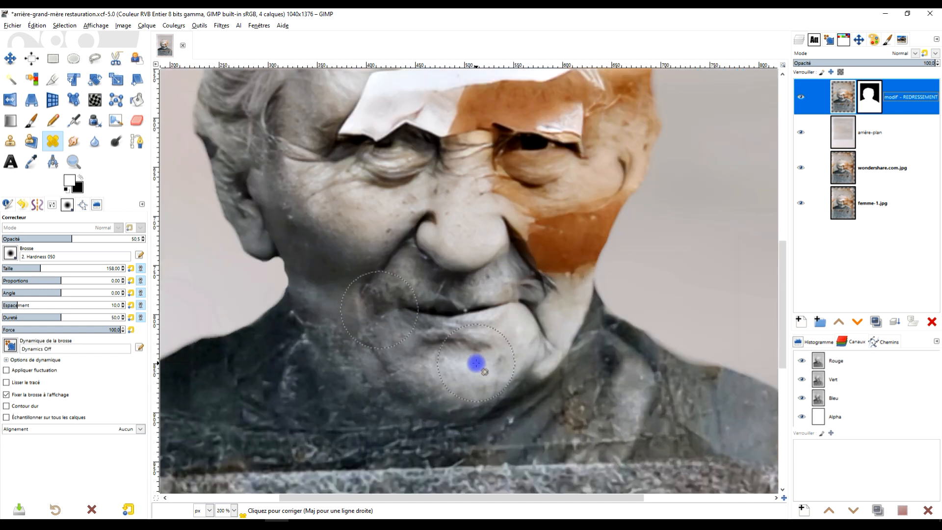
click(539, 288)
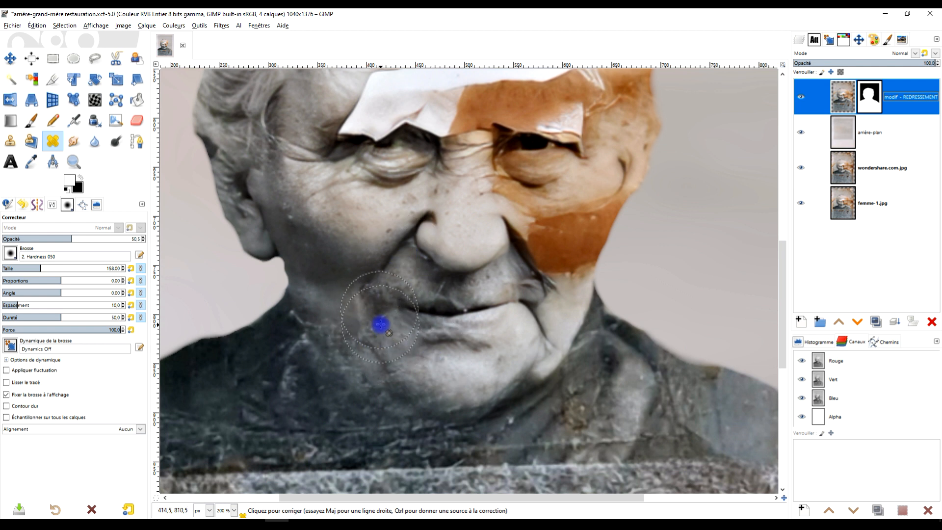
key(ctrl+z)
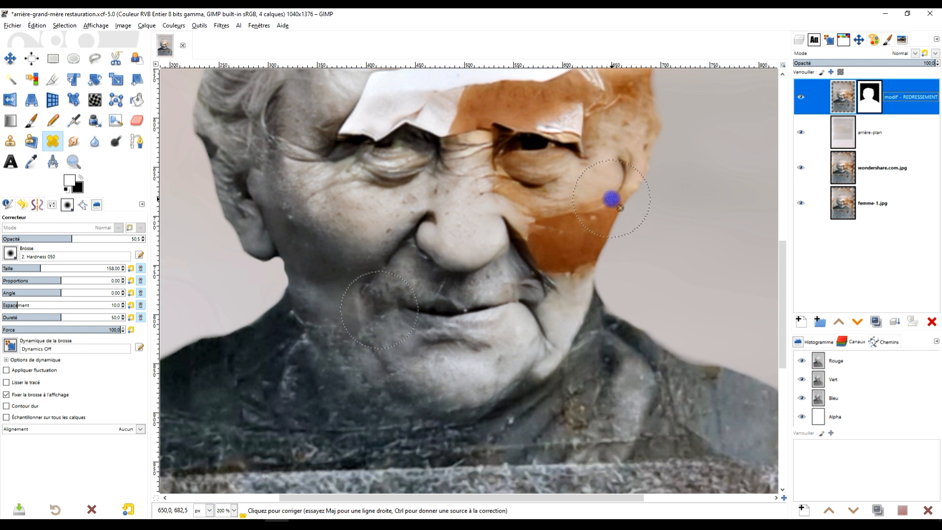
- Heal the dark blemishes on the lower cheek beside the shadowed corner of the mouth
scroll(372, 340, up, 2)
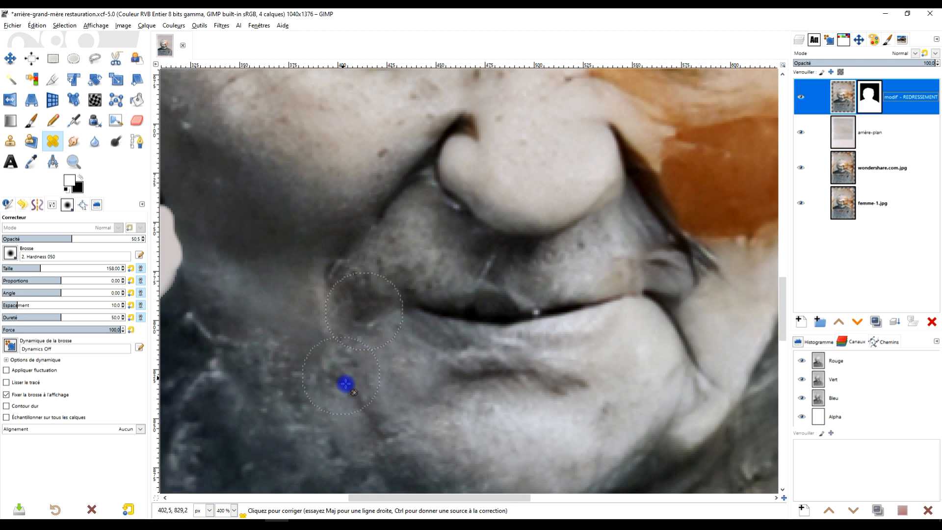
scroll(439, 337, down, 2)
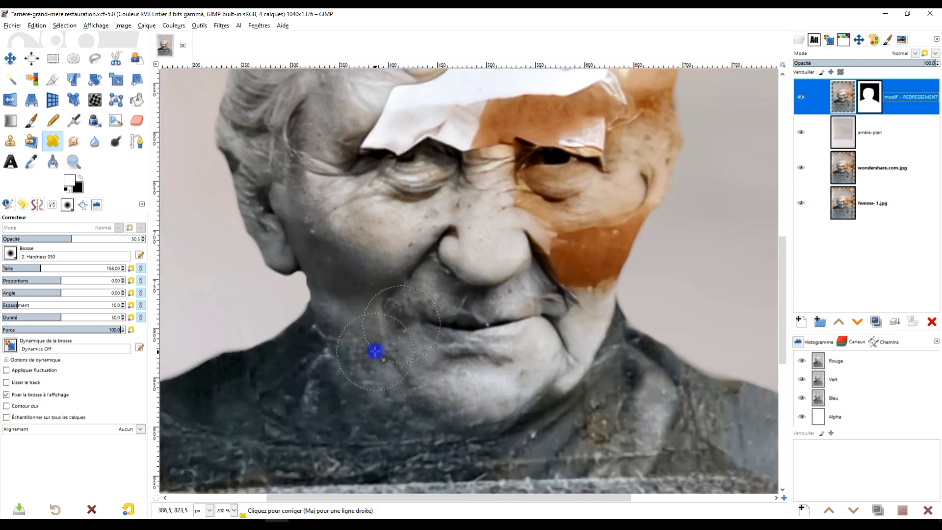
scroll(375, 351, up, 3)
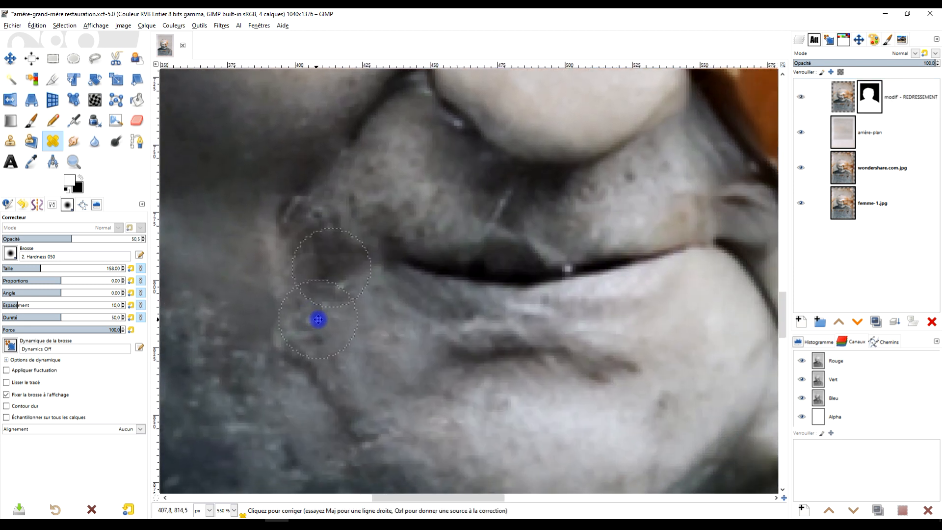
scroll(368, 320, down, 2)
scroll(369, 321, up, 1)
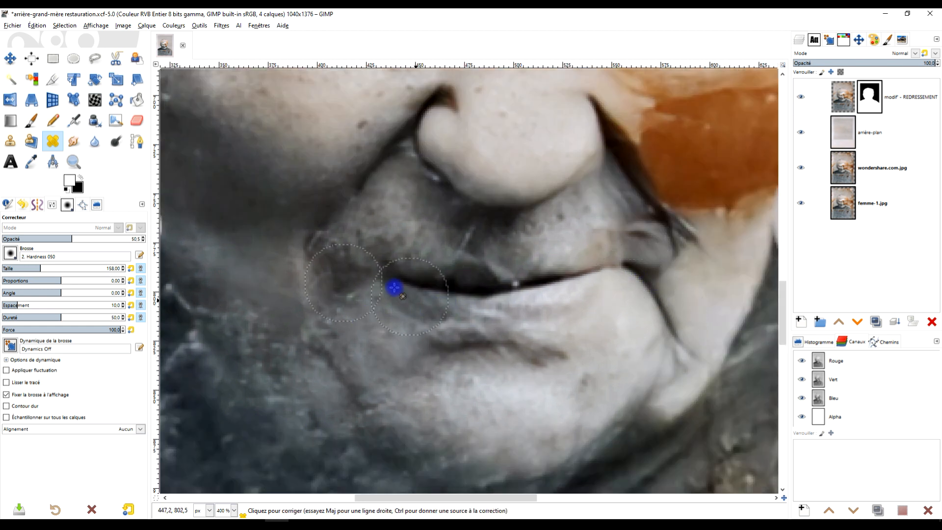
scroll(334, 322, down, 2)
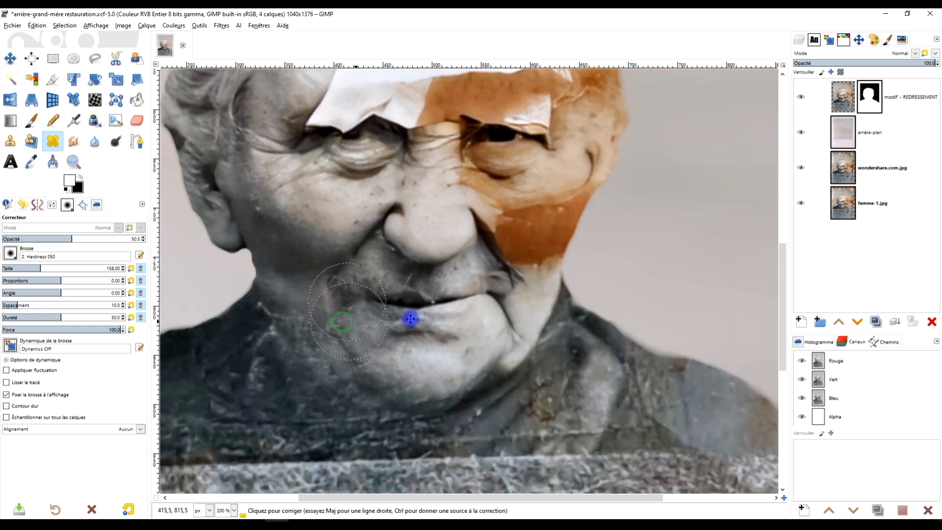
- Heal the marks between the lower cheek and jaw below the ear, sampling the smoother cheek skin as the source
scroll(381, 315, up, 3)
ctrl+click(375, 270)
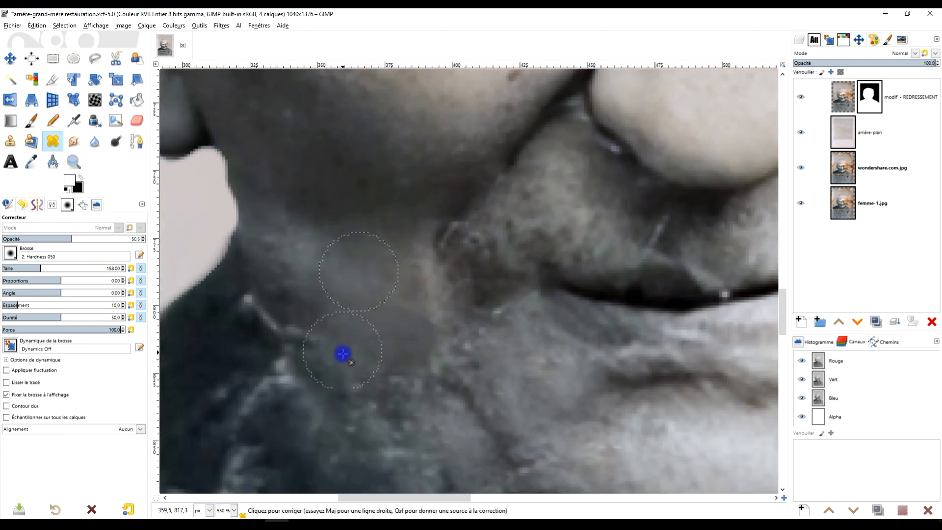
scroll(358, 336, down, 4)
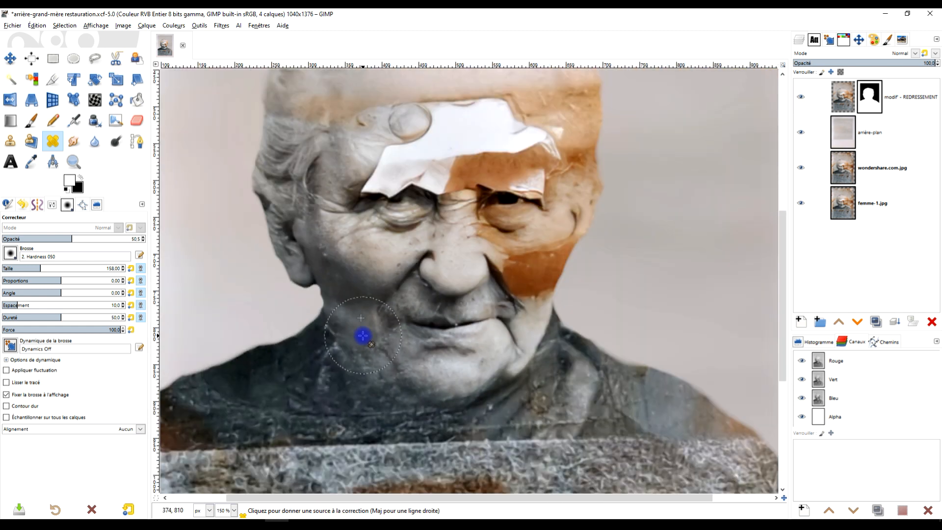
drag(515, 232, 520, 255)
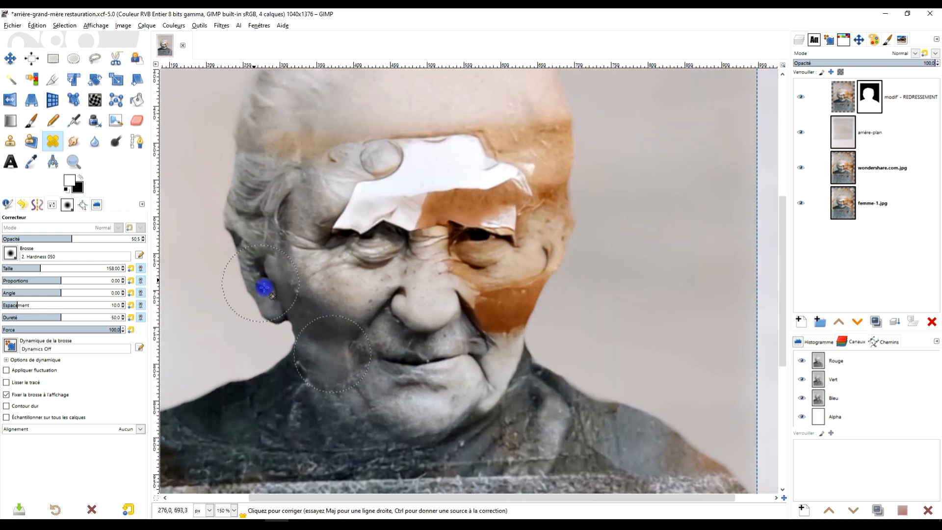
scroll(330, 273, down, 3)
scroll(315, 255, up, 3)
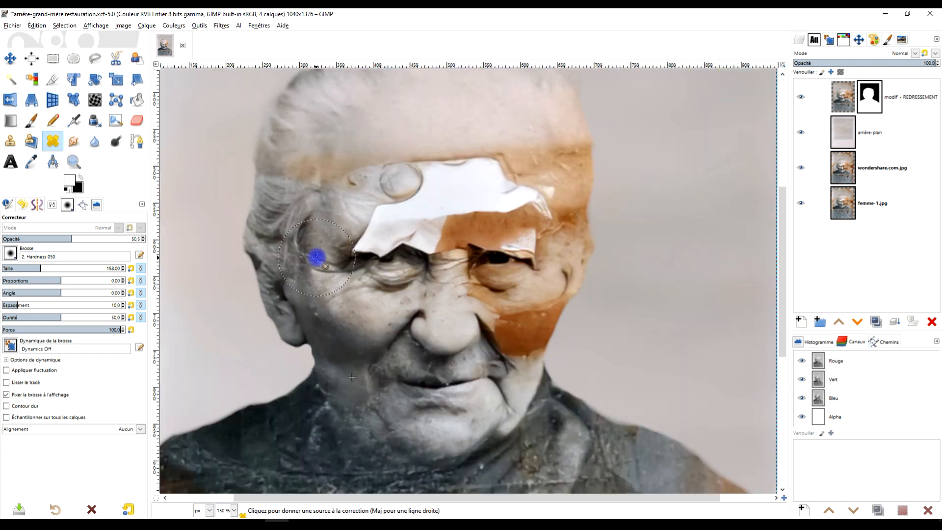
- Paint white with the Paintbrush on the "modif' - REDRESSEMENT" layer's mask along the hair edge above the ear to reveal more hair
click(31, 120)
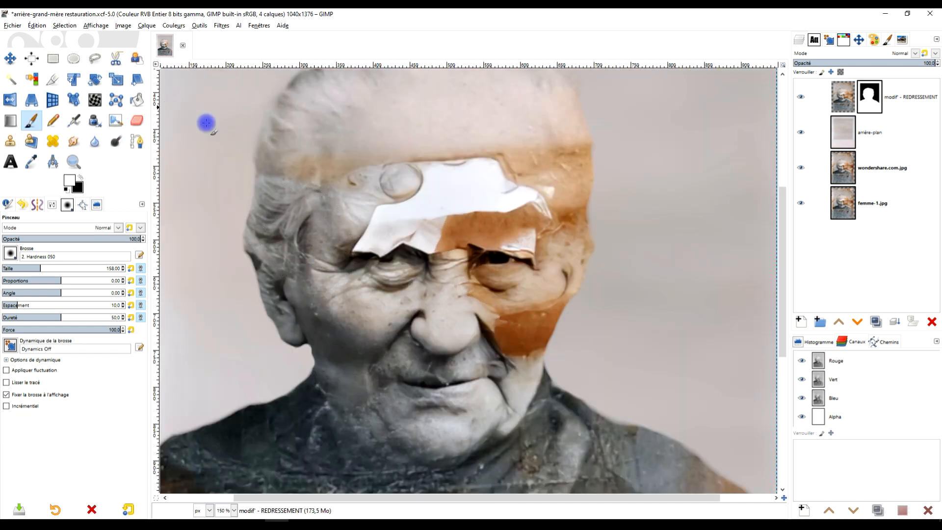
click(867, 98)
scroll(218, 227, up, 2)
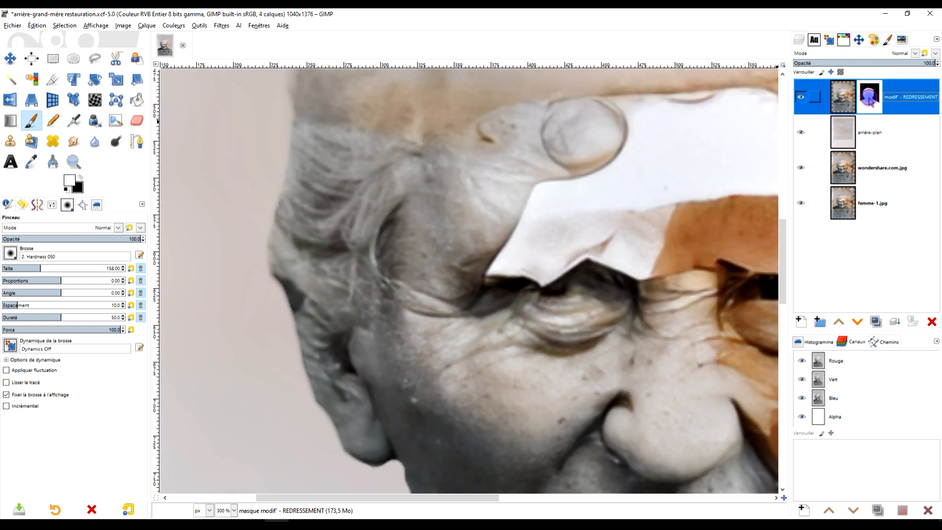
mouse_move(326, 204)
mouse_down()
mouse_move(305, 183)
mouse_move(314, 146)
mouse_move(304, 177)
mouse_up()
drag(304, 216, 301, 215)
drag(317, 118, 307, 181)
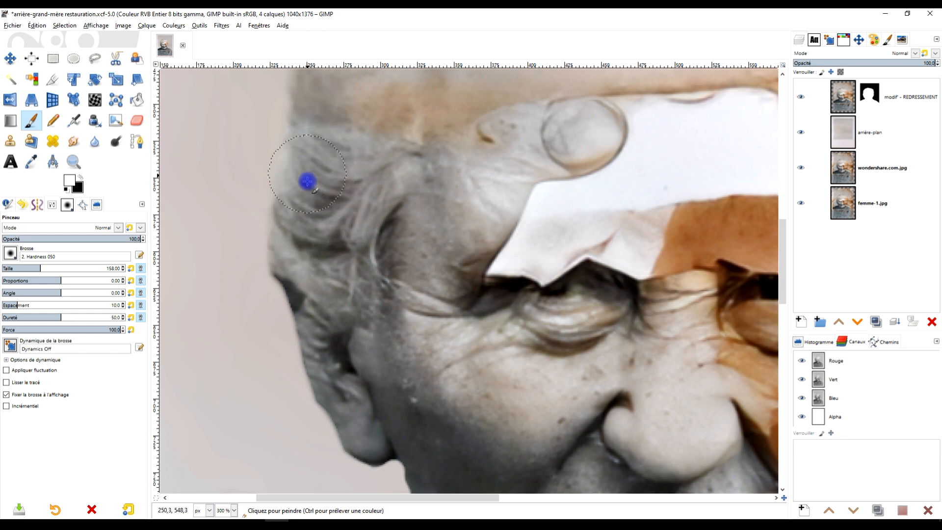
drag(301, 221, 298, 235)
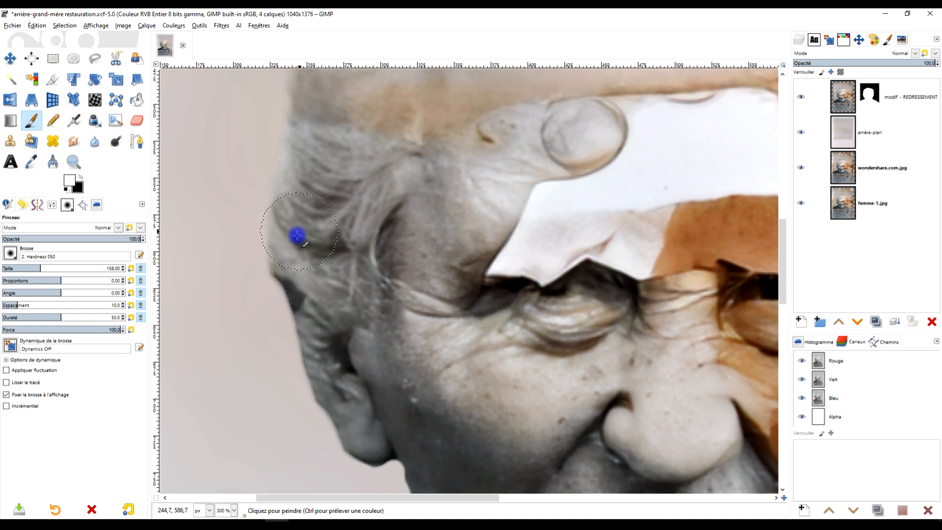
scroll(382, 236, down, 2)
scroll(383, 234, up, 1)
scroll(383, 234, down, 2)
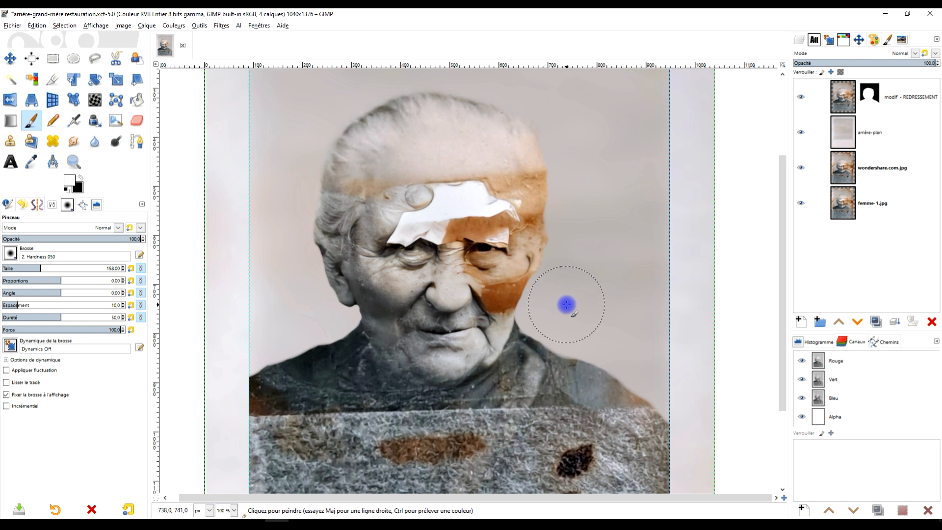
- Heal the small brown curved mark and dark specks on the forehead near the temple, sampling the pale skin just below them
scroll(452, 204, up, 3)
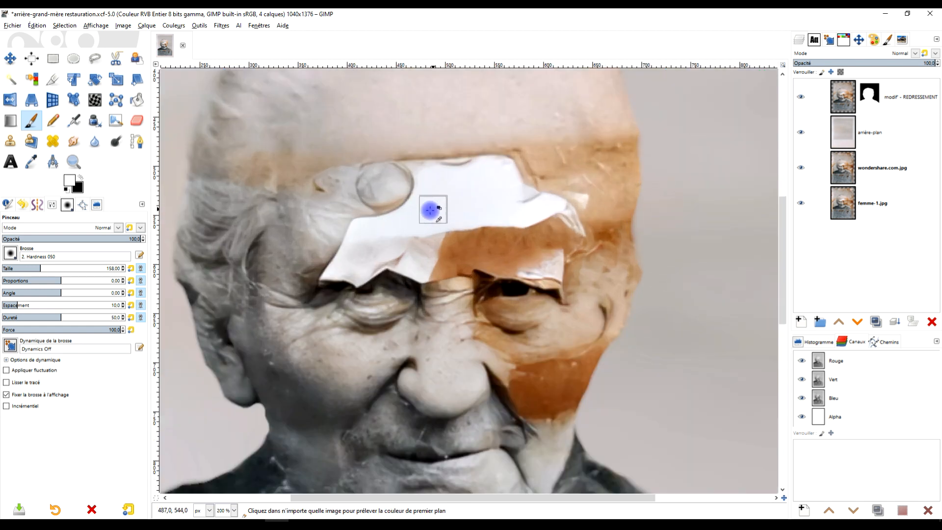
scroll(532, 334, up, 2)
scroll(320, 319, up, 1)
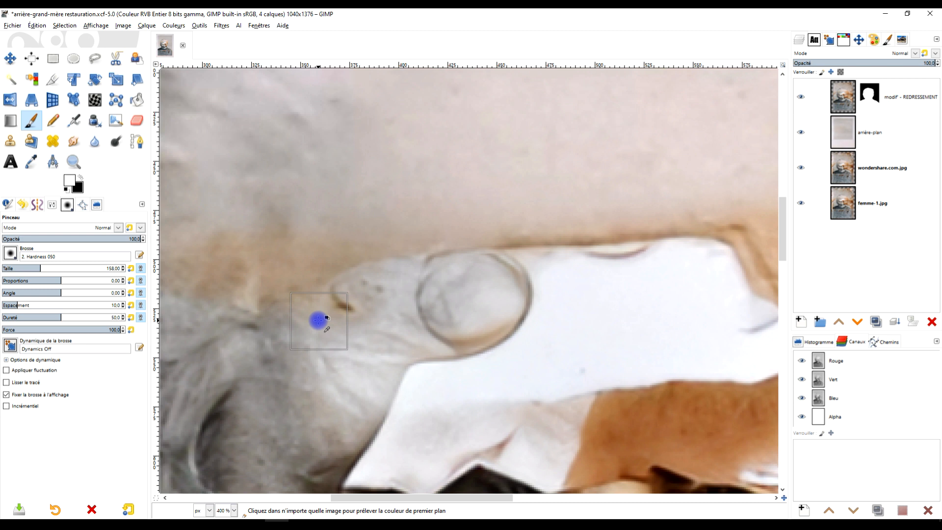
scroll(346, 343, up, 1)
key(ctrl)
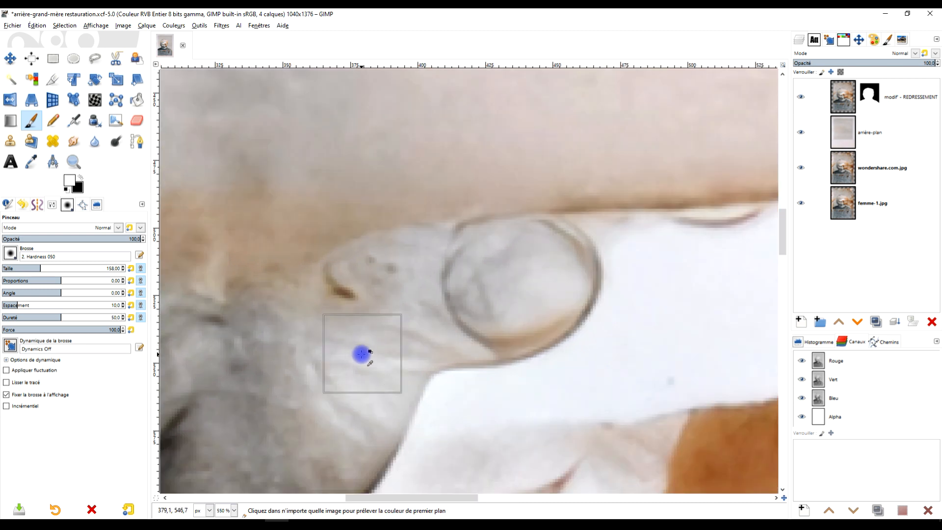
click(53, 141)
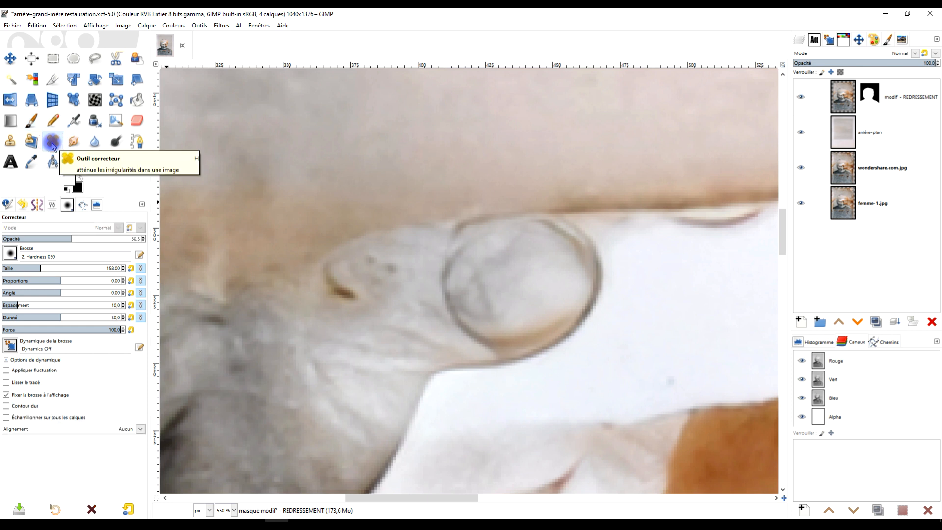
ctrl+click(347, 357)
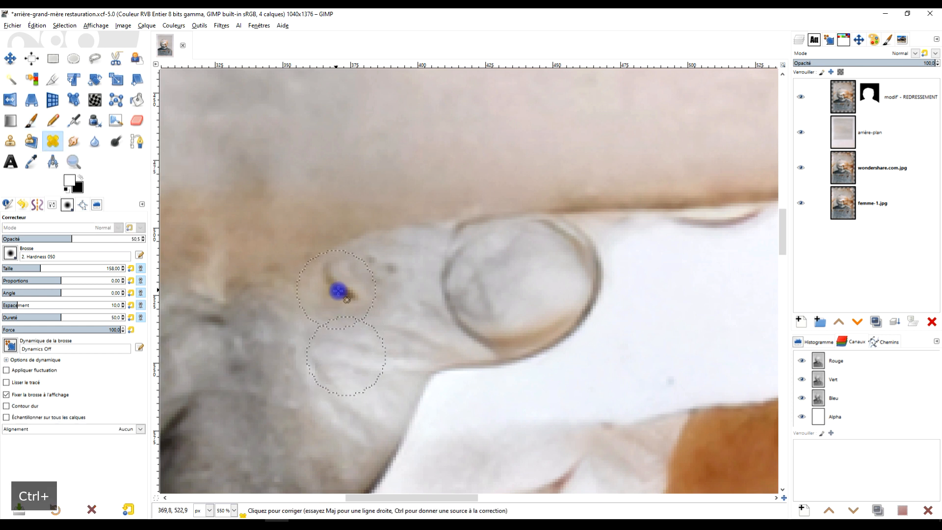
key(ctrl+z)
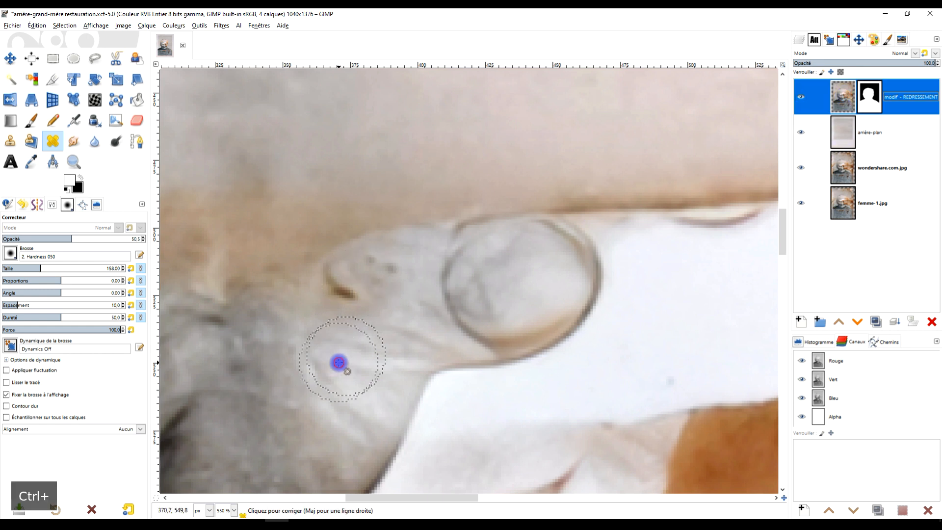
ctrl+click(335, 357)
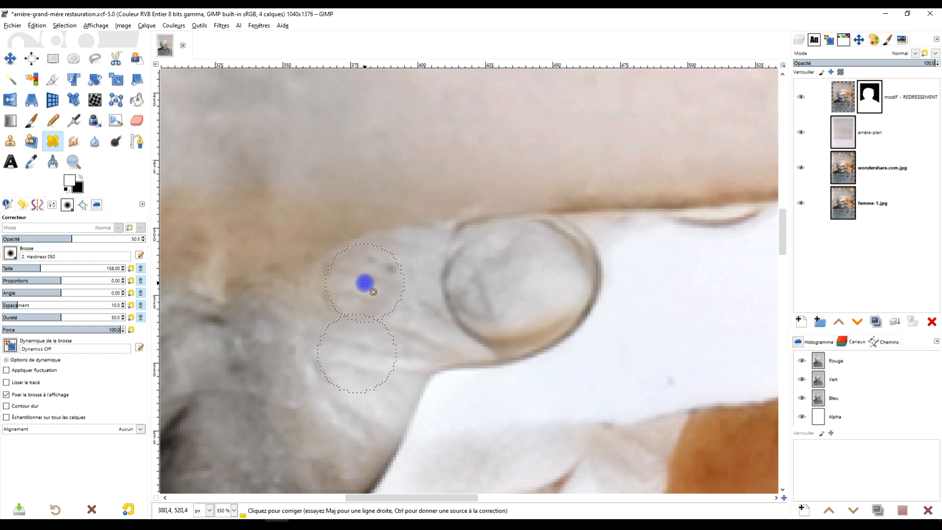
scroll(381, 297, down, 3)
scroll(410, 301, up, 2)
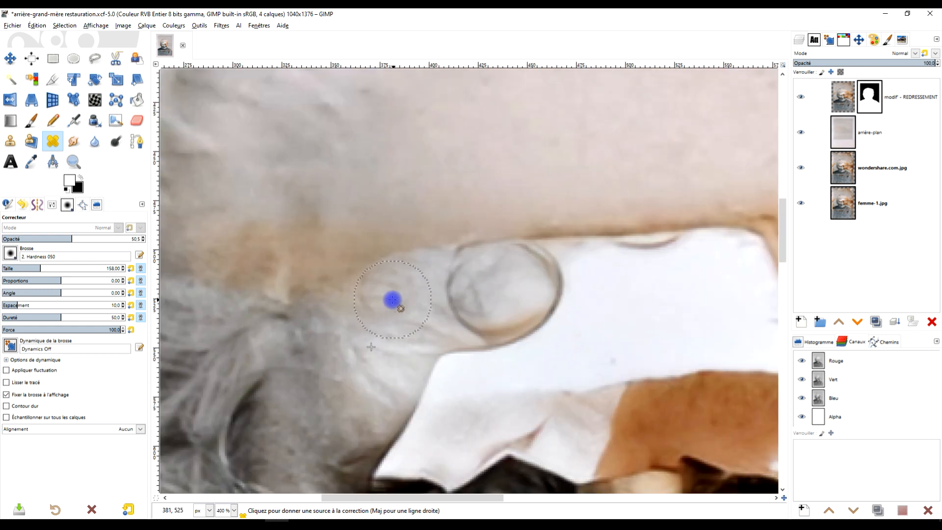
- Heal the edge of the orange stain near the temple, sampling the clean grey skin beside it
ctrl+click(376, 320)
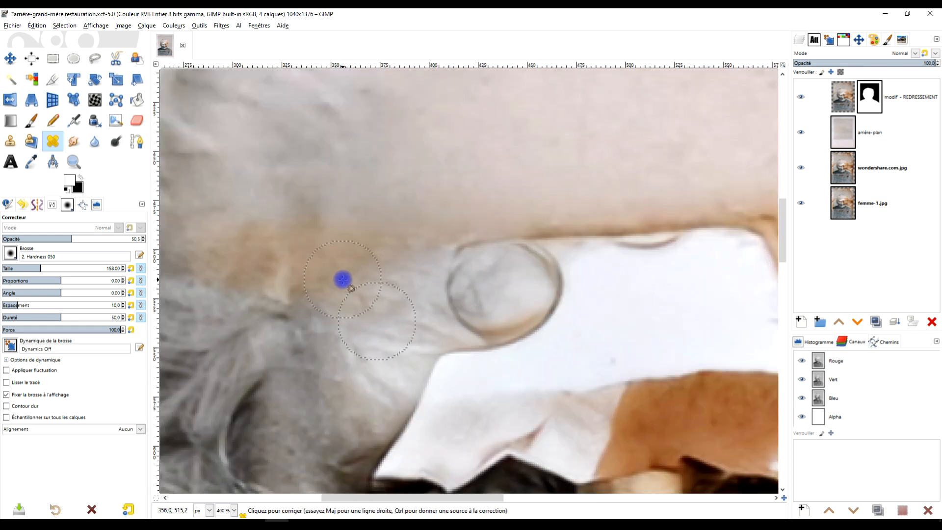
ctrl+click(371, 349)
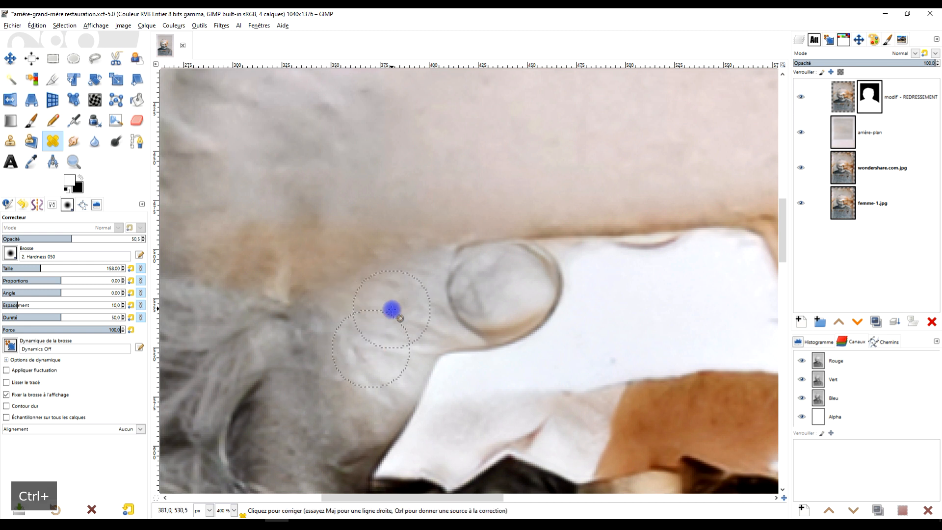
scroll(417, 294, down, 2)
- Heal the inner and upper parts of the circular outline beside the white tear on the forehead, sampling the adjacent temple skin
drag(504, 298, 399, 282)
scroll(352, 278, up, 1)
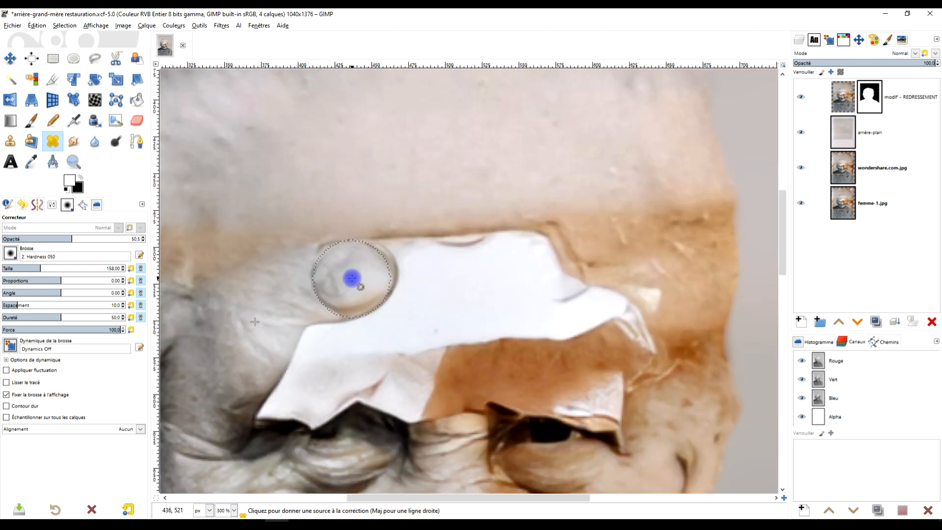
scroll(291, 300, up, 1)
ctrl+click(273, 296)
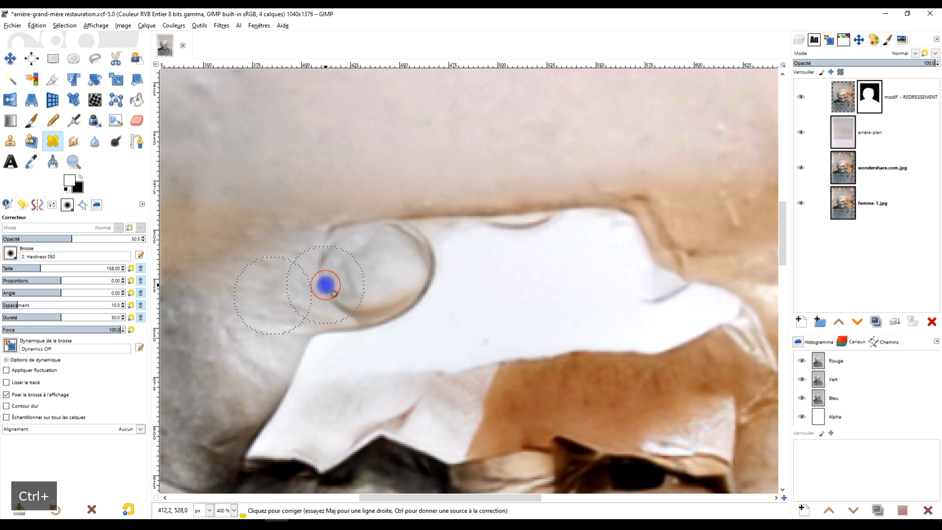
click(327, 269)
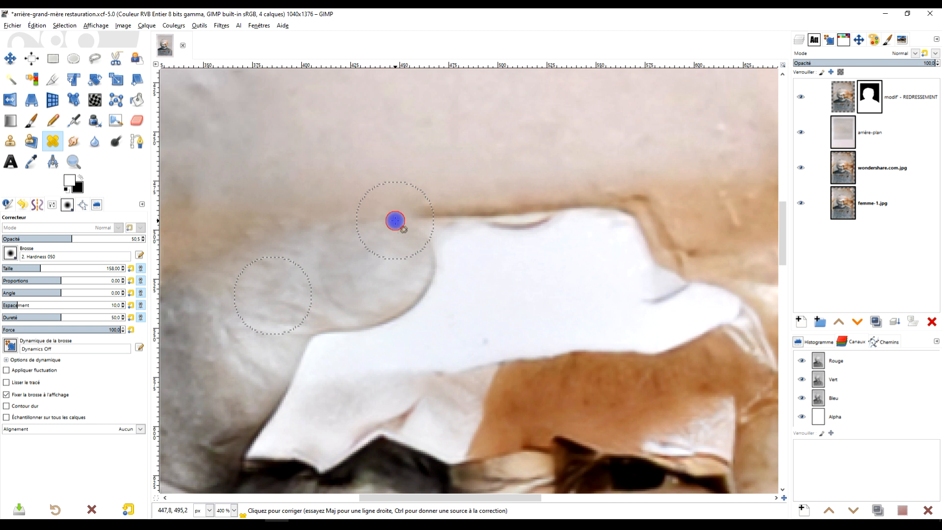
scroll(379, 236, down, 2)
scroll(423, 277, up, 2)
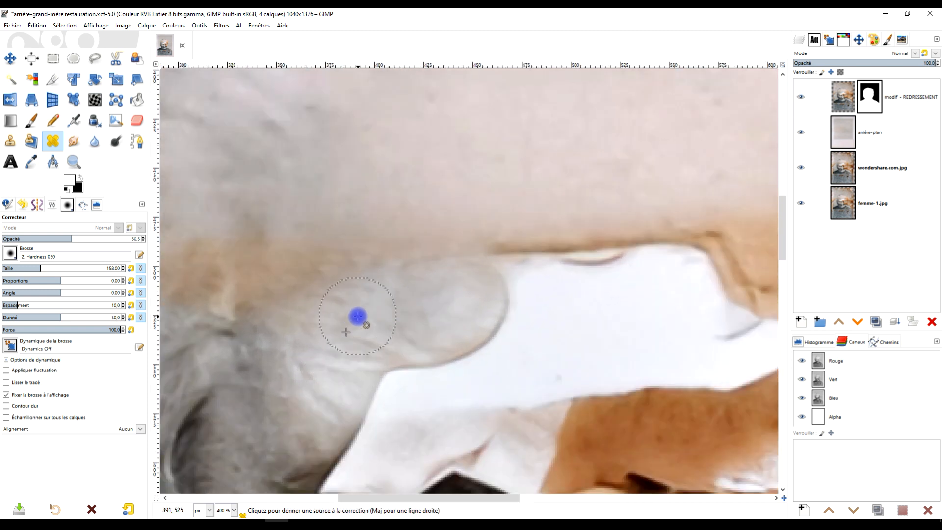
- Heal the lower edge of the orange stain at the temple, sampling the clean grey skin beside the circular outline
ctrl+click(358, 317)
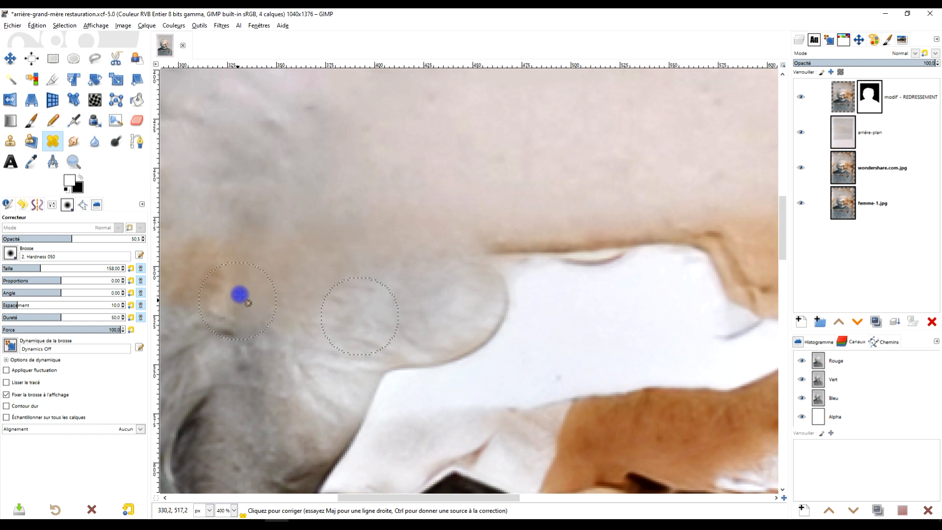
scroll(240, 295, down, 3)
drag(307, 274, 395, 255)
scroll(296, 255, up, 3)
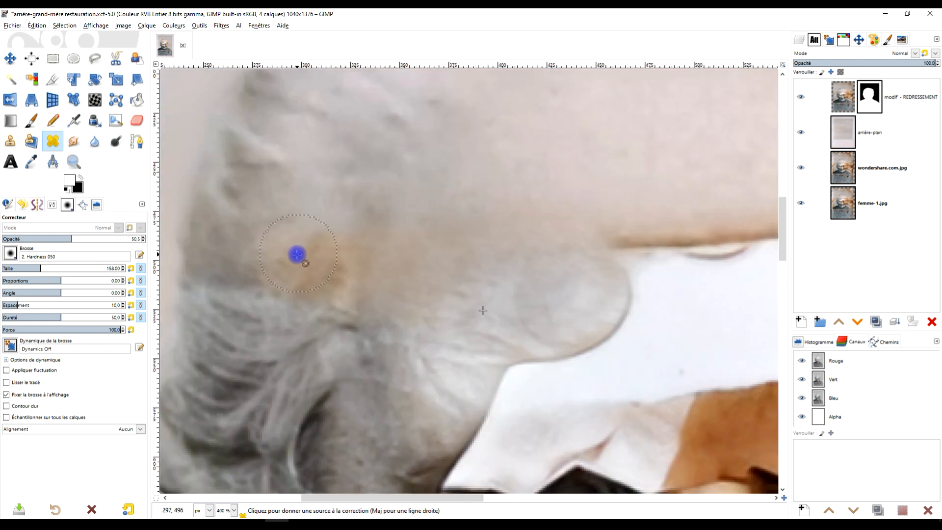
- Try healing the remaining orange stain at the hairline with the grey hair just above it as source, and undo the stroke
scroll(297, 255, up, 1)
ctrl+click(315, 166)
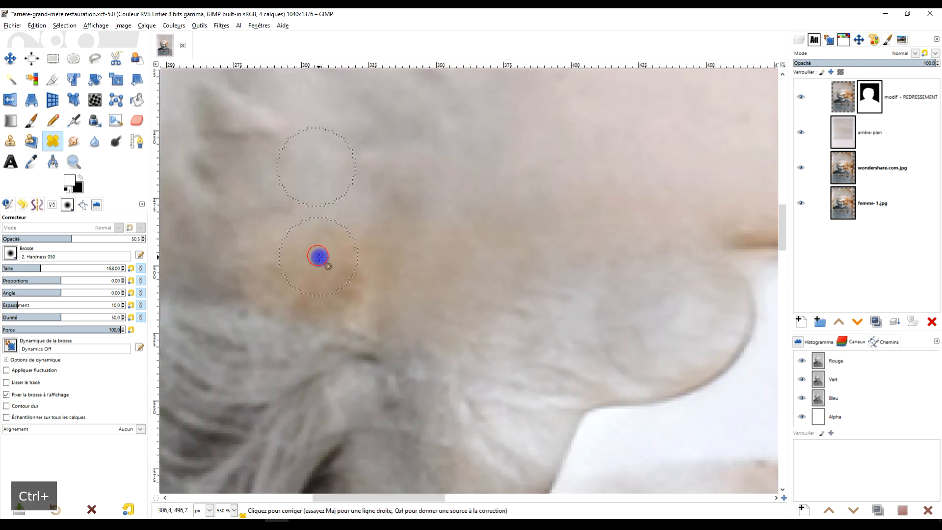
drag(319, 258, 319, 264)
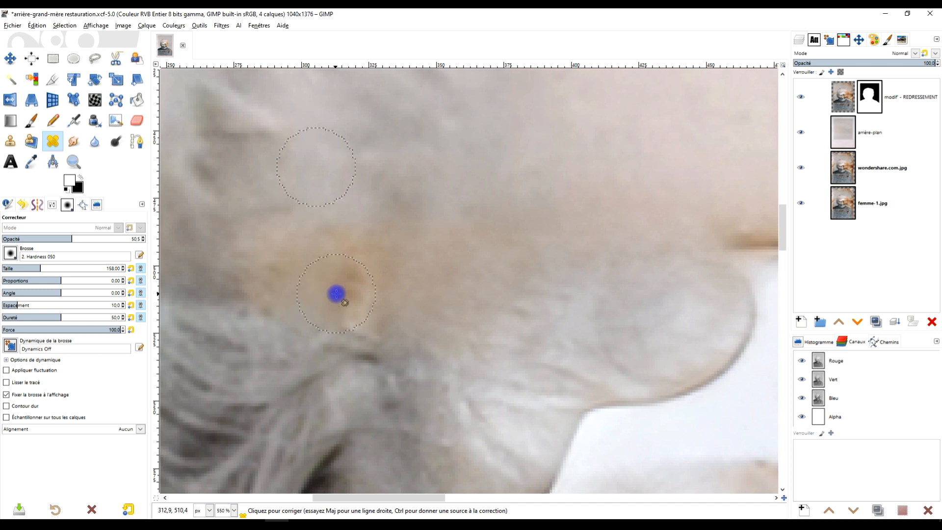
key(ctrl+z)
- Use the Clone tool to cover the orange stain at the temple hairline with the pale grey area above it
click(10, 141)
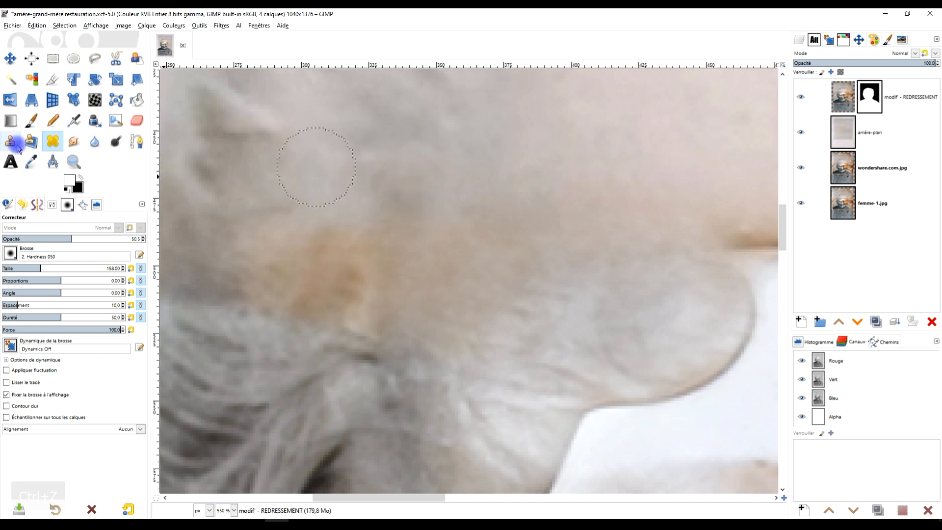
ctrl+click(320, 158)
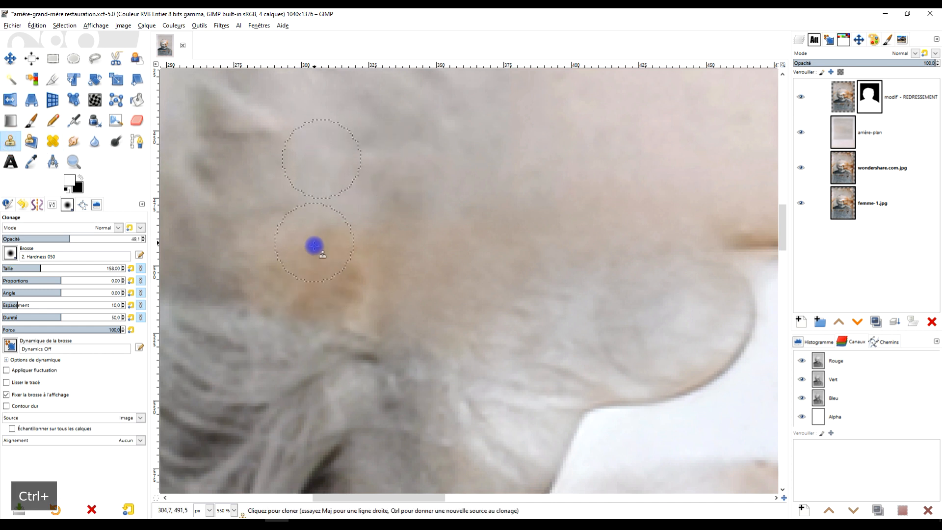
key(ctrl+z)
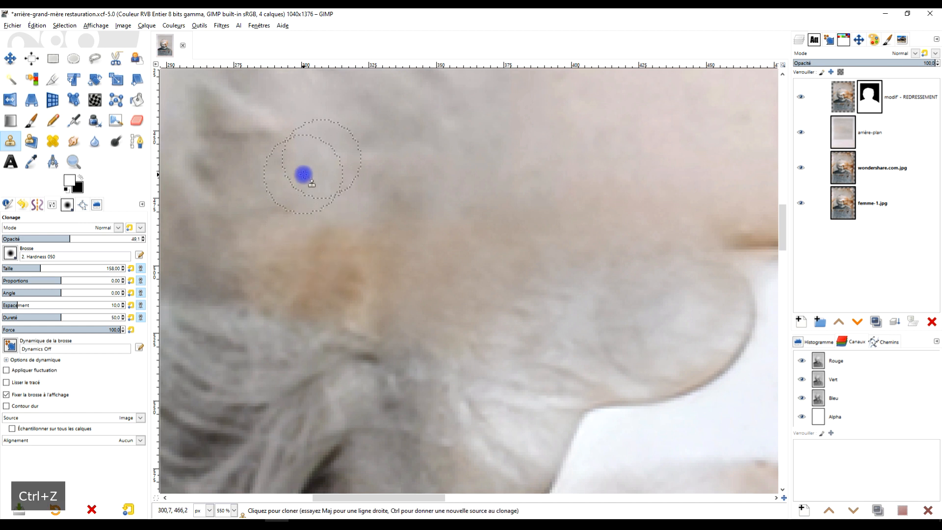
scroll(326, 190, down, 3)
drag(375, 250, 395, 259)
scroll(347, 234, up, 1)
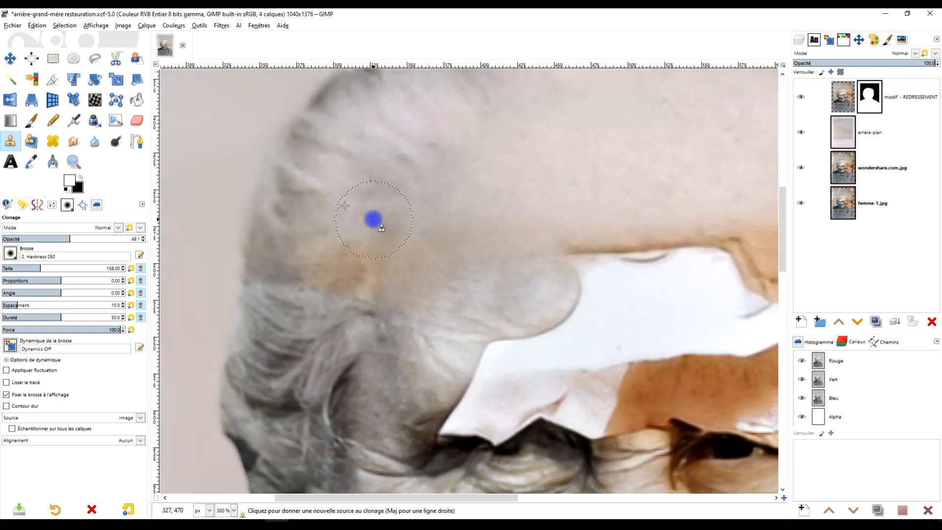
scroll(373, 218, up, 1)
ctrl+click(377, 195)
mouse_move(367, 269)
mouse_down()
mouse_move(355, 298)
mouse_move(342, 269)
mouse_move(328, 281)
mouse_move(324, 295)
mouse_move(337, 305)
mouse_move(358, 303)
mouse_move(352, 281)
mouse_move(289, 285)
mouse_move(298, 268)
mouse_move(297, 294)
mouse_move(359, 298)
mouse_move(396, 272)
mouse_move(453, 275)
mouse_move(543, 185)
mouse_move(514, 220)
mouse_move(445, 148)
mouse_up()
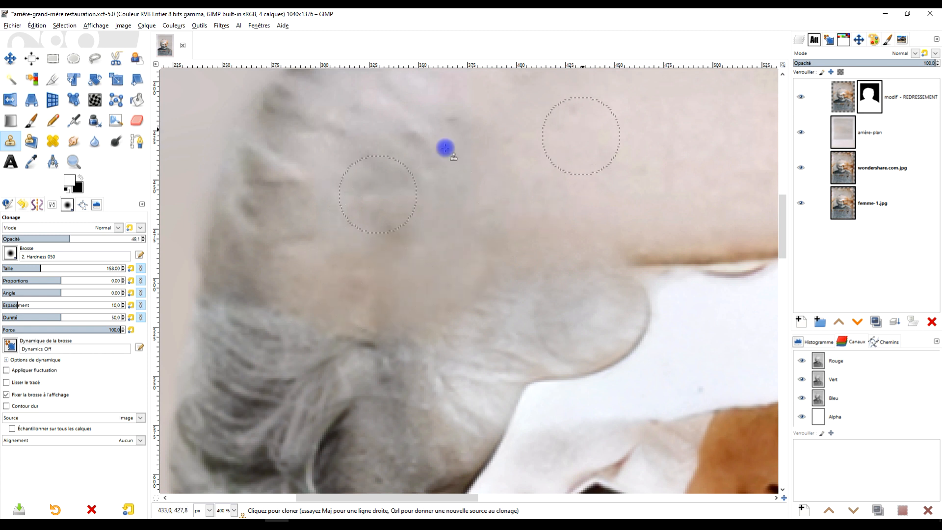
- Heal the skin between the temple hairline and the circular outline, sampling the clean forehead and the pale strands below
click(60, 143)
ctrl+click(534, 167)
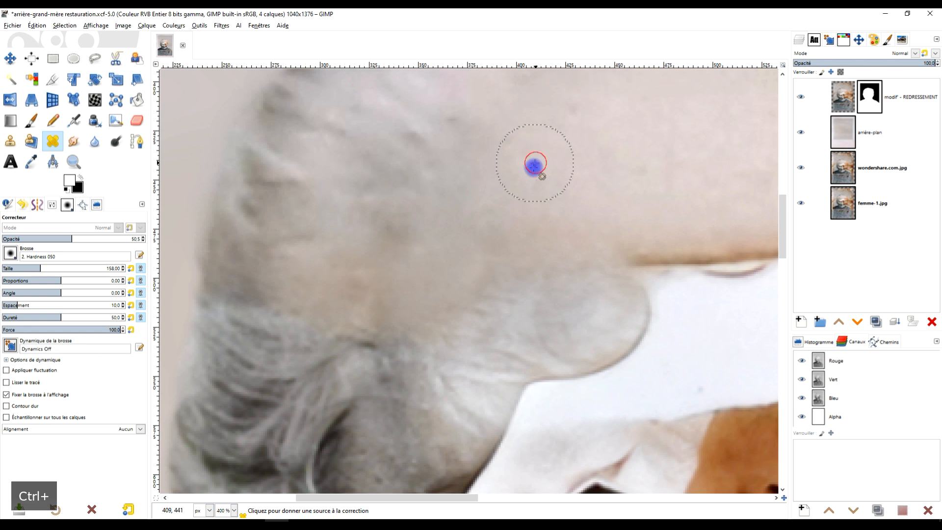
mouse_move(431, 279)
mouse_down()
mouse_move(431, 304)
mouse_move(444, 297)
mouse_move(450, 318)
mouse_up()
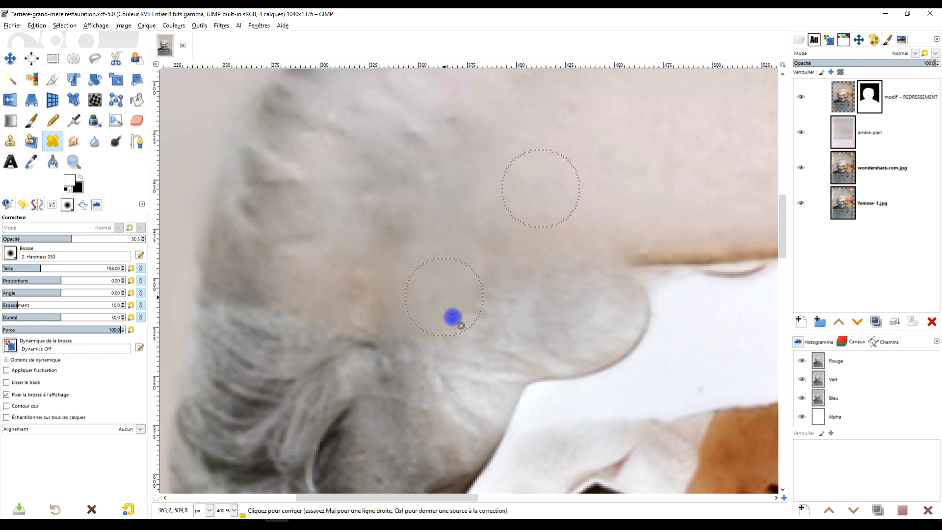
ctrl+click(448, 375)
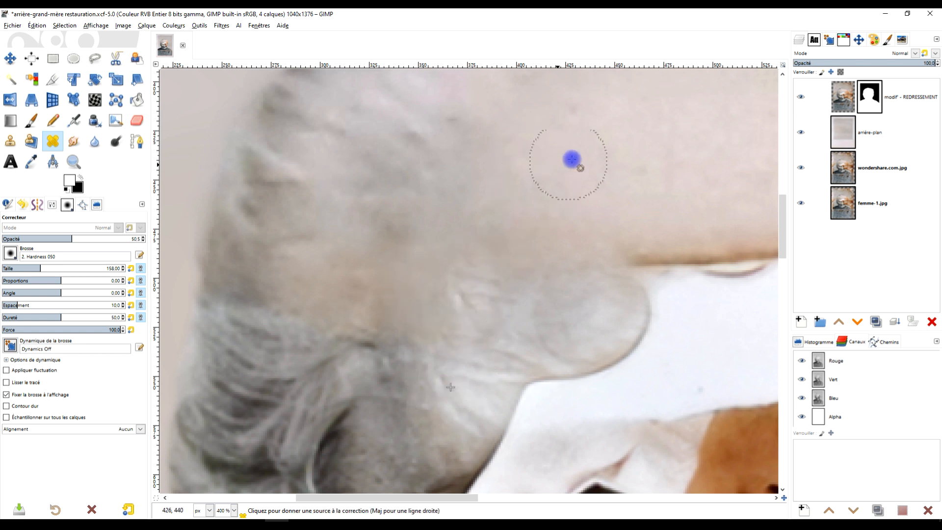
- Set the Healing opacity to 28.3 and blend the repaired temple area, sampling the pale skin inside the circular outline
ctrl+click(508, 336)
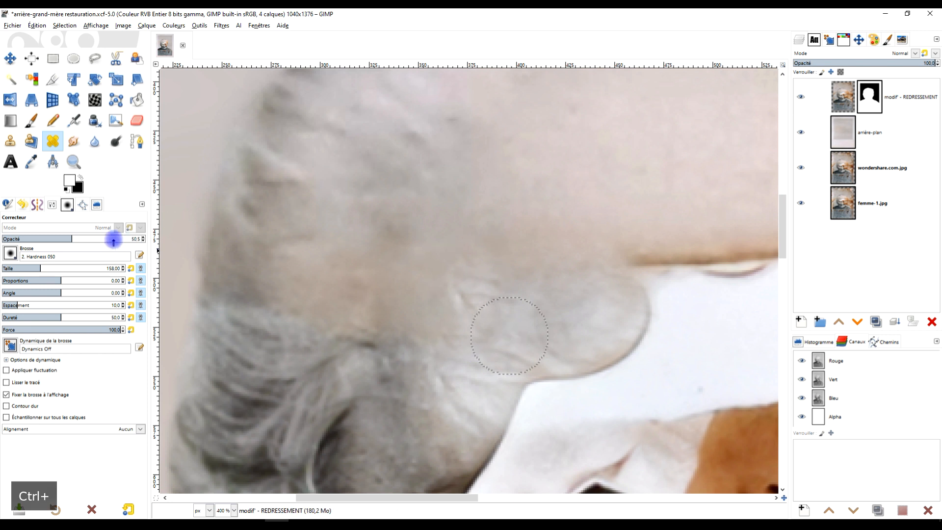
drag(116, 238, 39, 238)
mouse_move(456, 281)
mouse_down()
mouse_move(482, 285)
mouse_move(462, 289)
mouse_up()
mouse_move(499, 246)
mouse_down()
mouse_move(490, 242)
mouse_move(531, 248)
mouse_move(532, 236)
mouse_move(601, 213)
mouse_up()
ctrl+scroll(631, 190, down, 3)
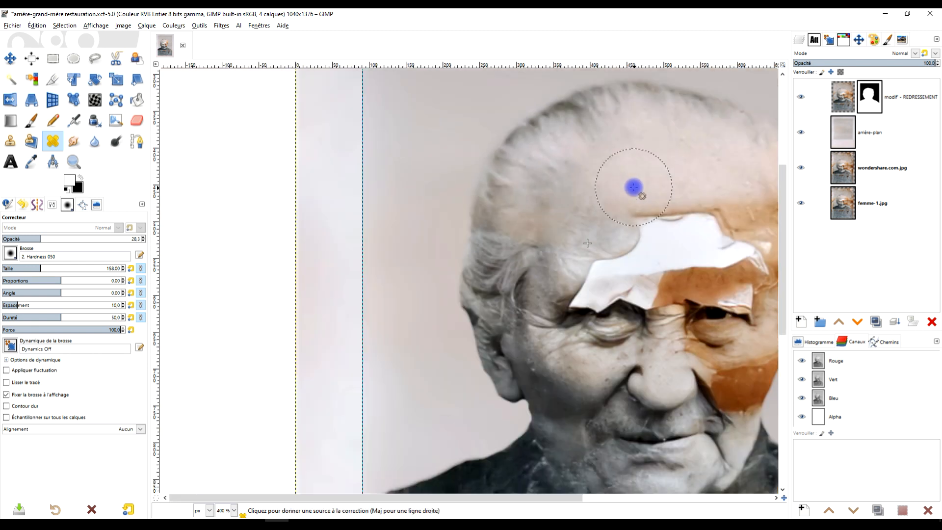
ctrl+scroll(478, 267, up, 2)
drag(382, 254, 444, 344)
- Clone grey hair strands from above the ear over the beige patch at the temple hairline
scroll(422, 280, down, 5)
ctrl+scroll(355, 301, up, 1)
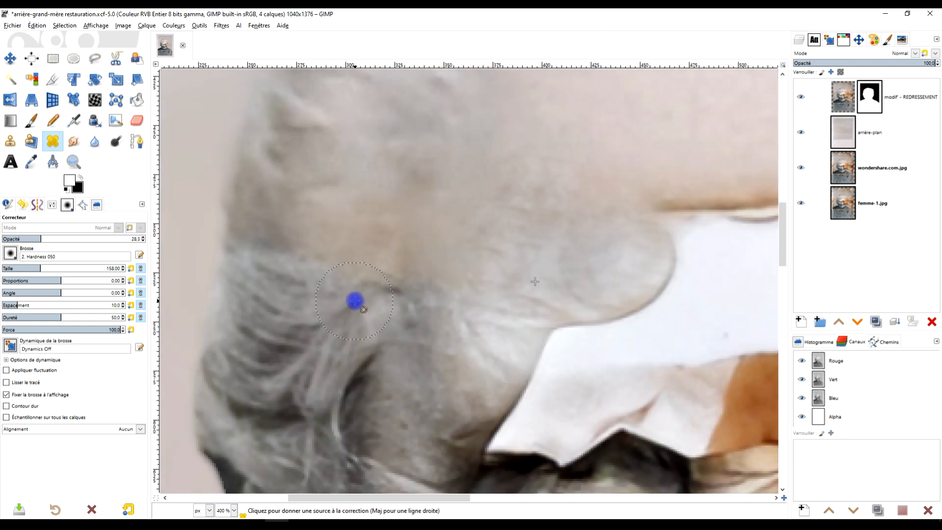
click(11, 141)
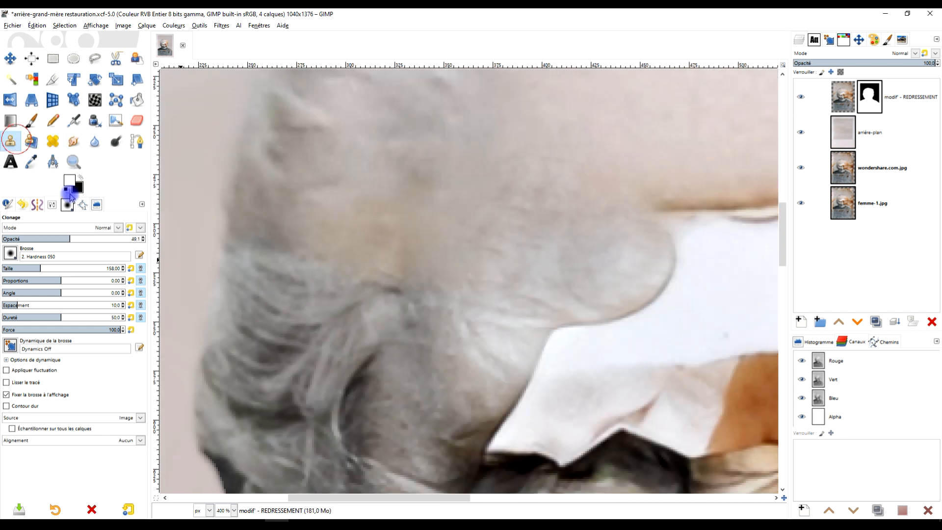
ctrl+click(280, 302)
mouse_move(301, 233)
mouse_down()
mouse_move(317, 218)
mouse_move(335, 229)
mouse_up()
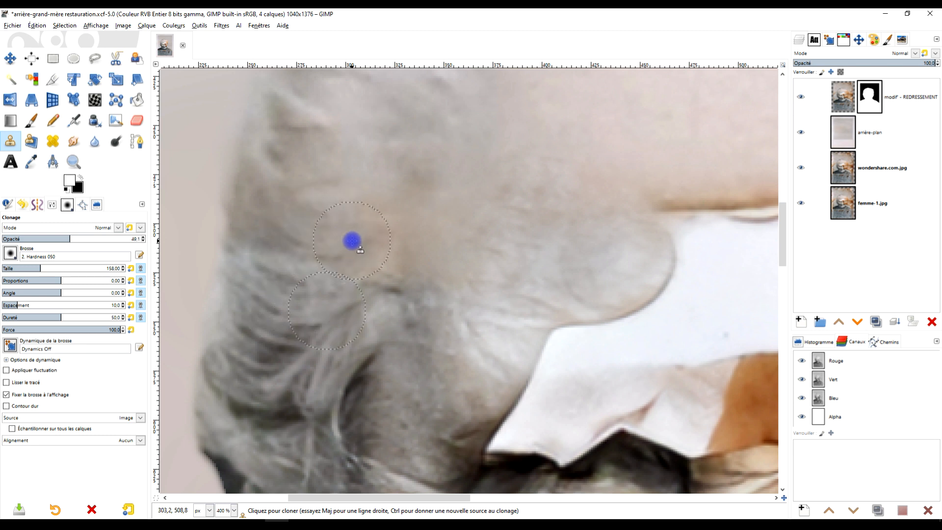
drag(376, 270, 372, 253)
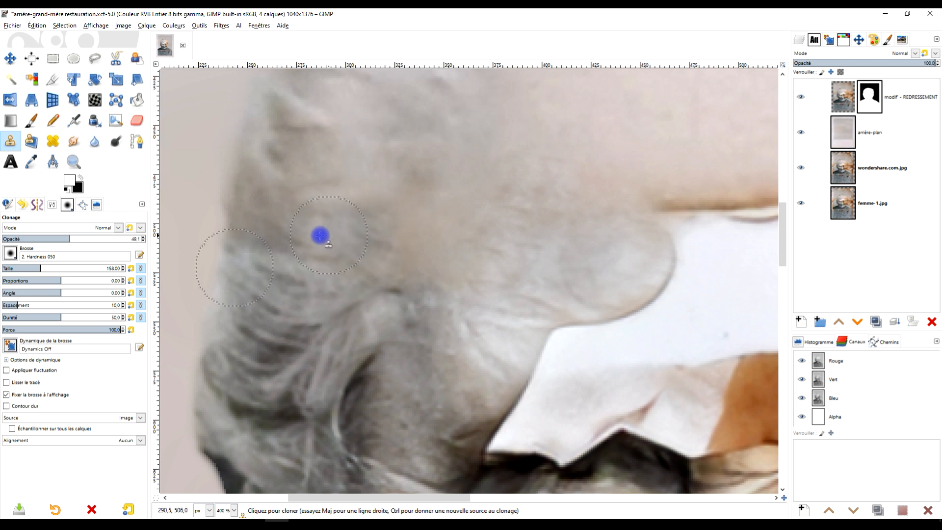
ctrl+click(276, 311)
click(277, 228)
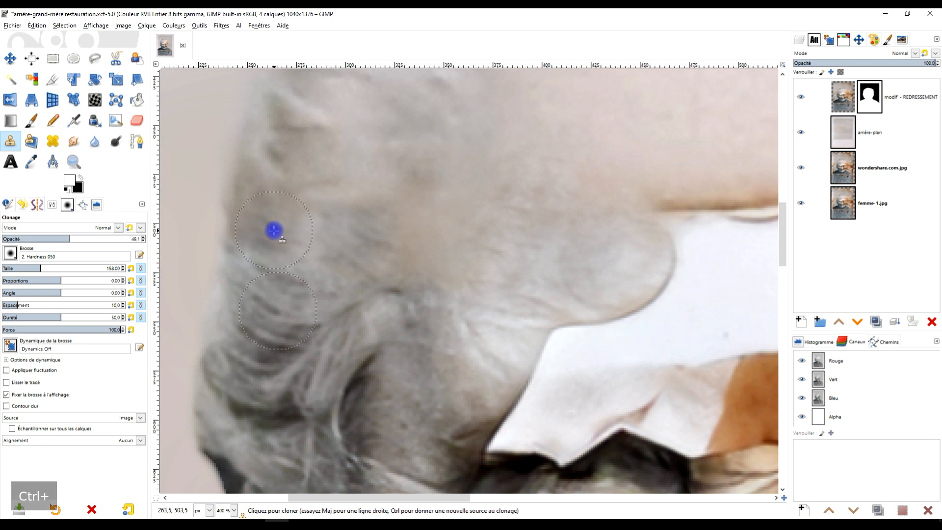
click(324, 200)
click(312, 240)
scroll(435, 242, down, 3)
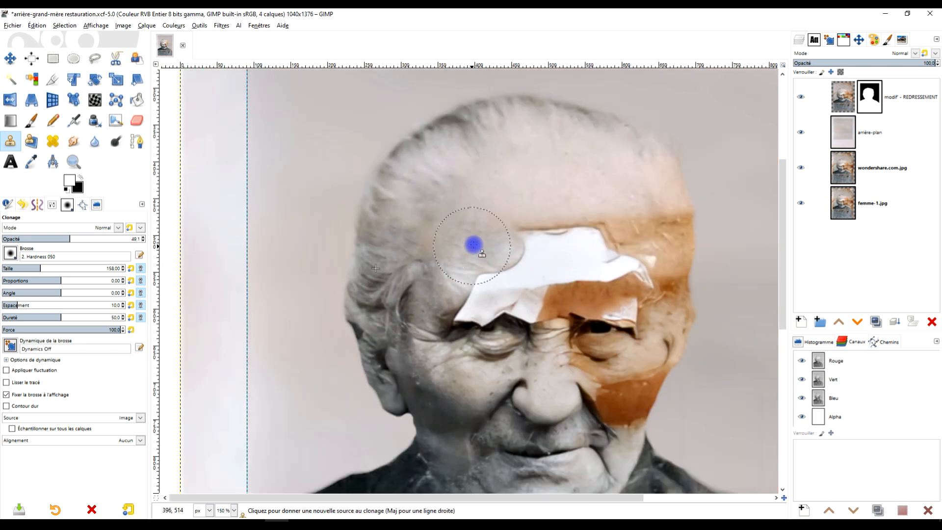
scroll(373, 204, down, 1)
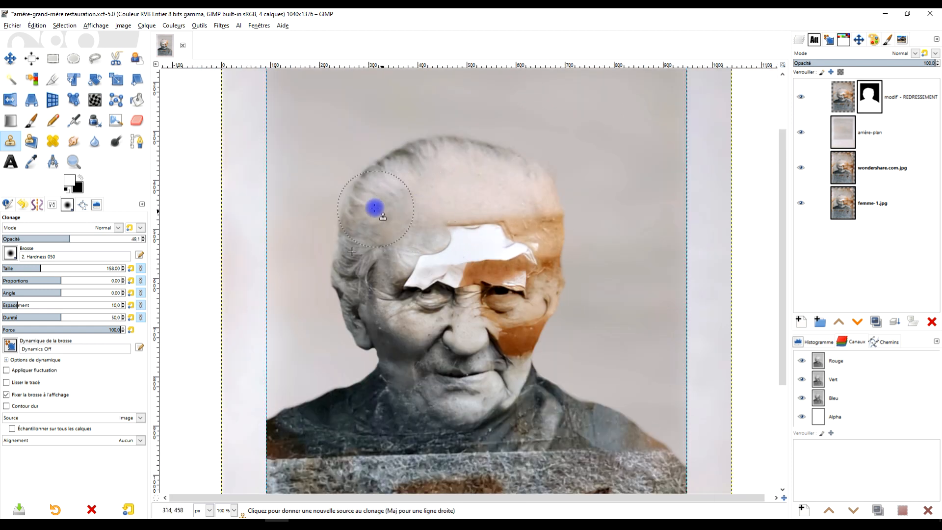
- Set the Clone opacity to 30.4 and extend faint grey strands onto the temple, sampling the hair above the ear
scroll(371, 216, up, 4)
ctrl+click(324, 348)
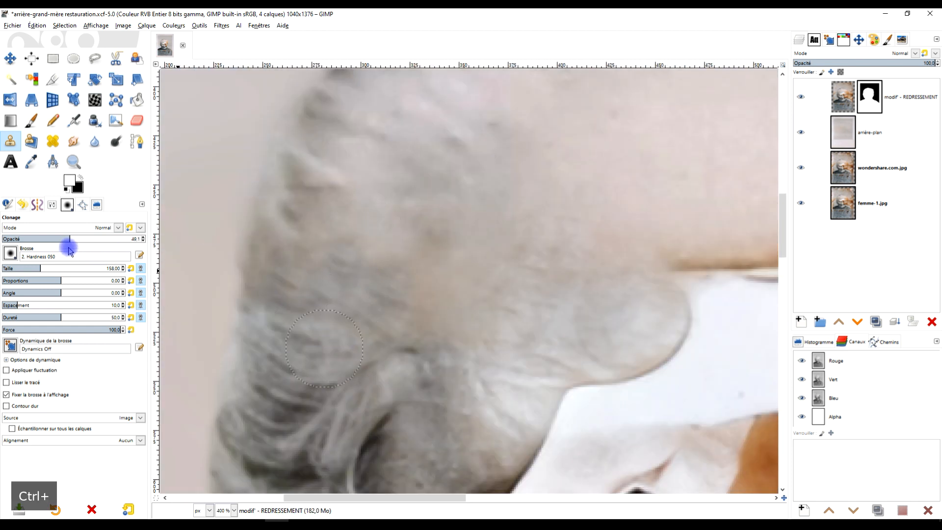
drag(63, 240, 43, 239)
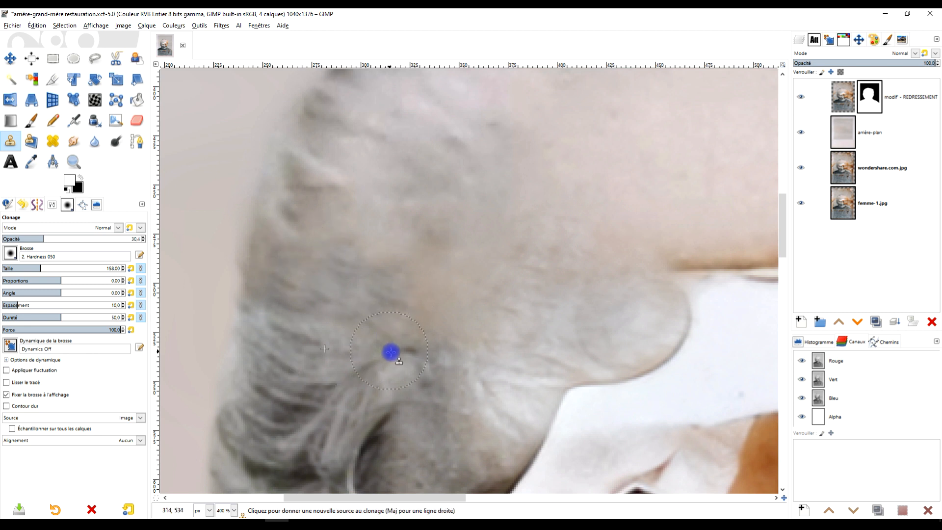
scroll(430, 375, up, 1)
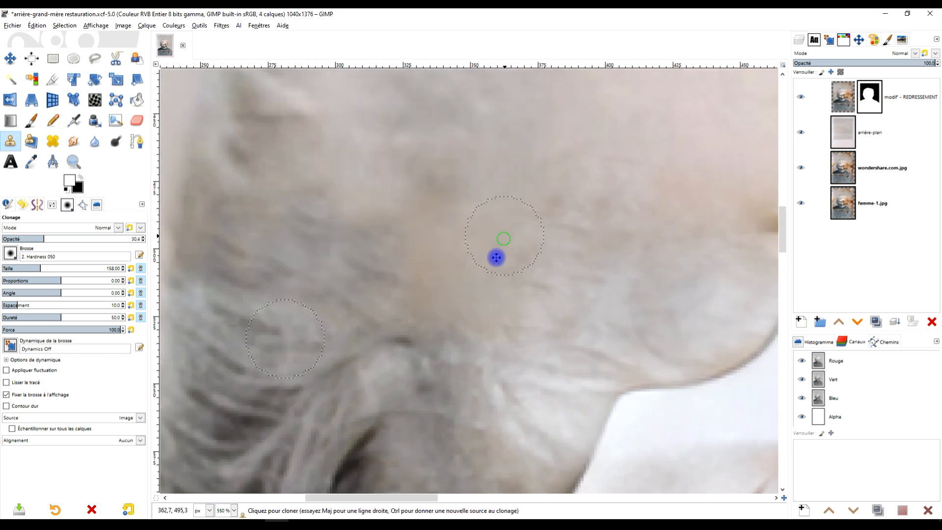
- Clone pale grey texture from above the temple over the remaining brownish patch beside the hairline
scroll(428, 185, up, 2)
ctrl+click(432, 165)
mouse_move(421, 267)
mouse_down()
mouse_move(407, 302)
mouse_move(379, 278)
mouse_up()
drag(407, 329, 402, 340)
scroll(530, 322, down, 2)
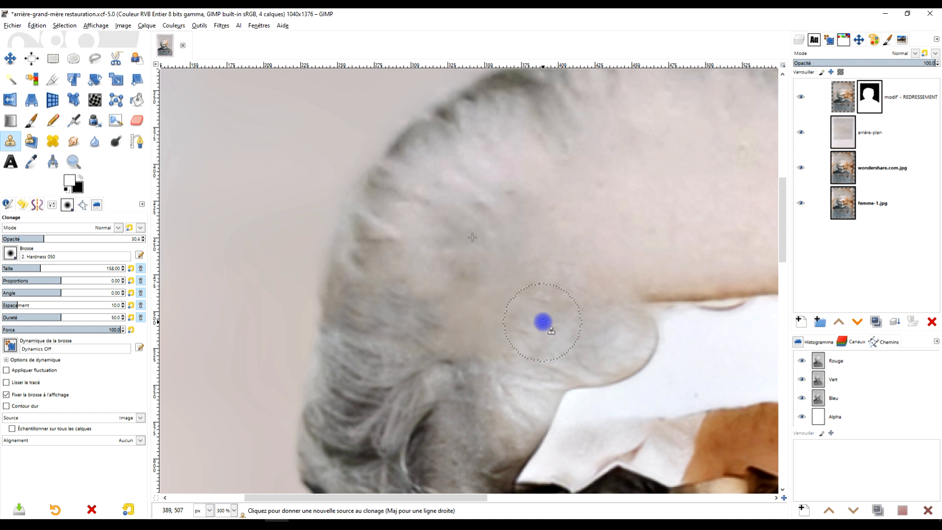
scroll(546, 292, down, 1)
scroll(542, 281, down, 1)
- Heal the brown upper edge of the white tear and the adjoining circular outline, sampling the grey temple skin
scroll(513, 274, up, 3)
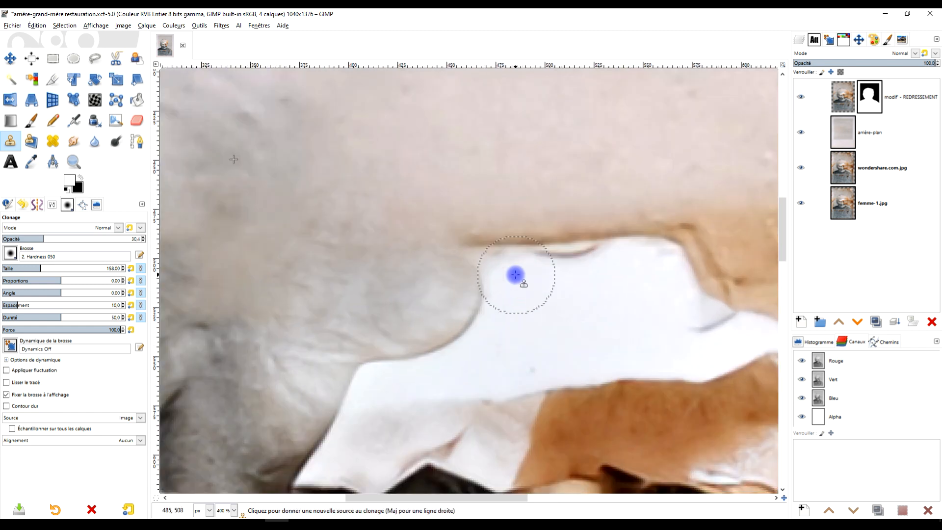
scroll(426, 282, down, 3)
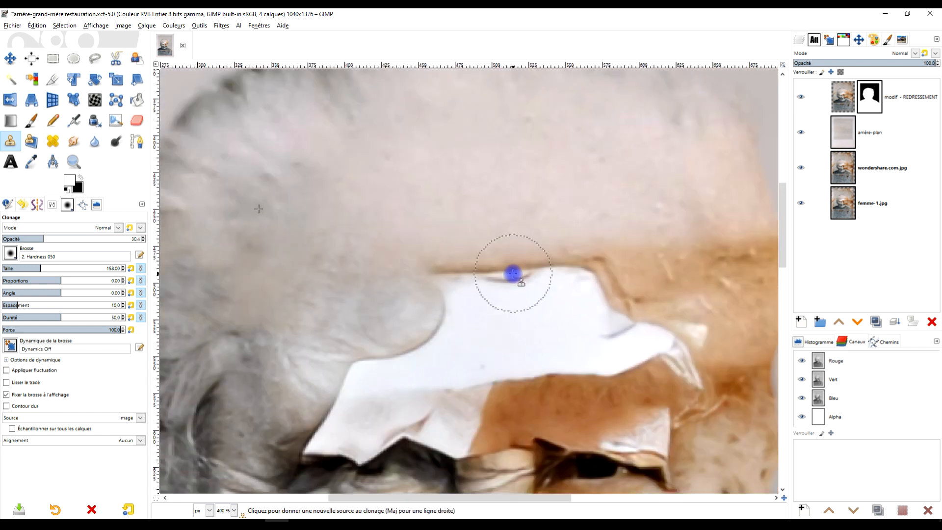
scroll(402, 305, up, 2)
scroll(305, 331, up, 1)
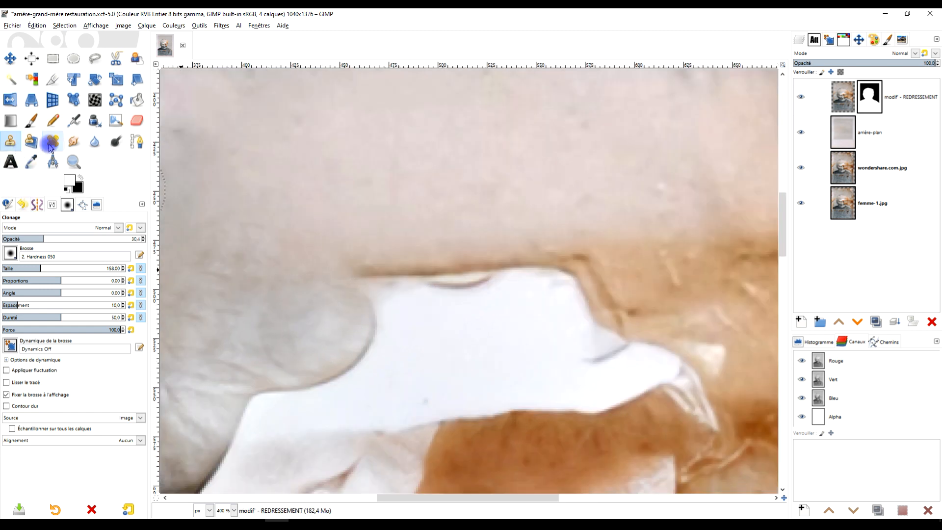
click(52, 145)
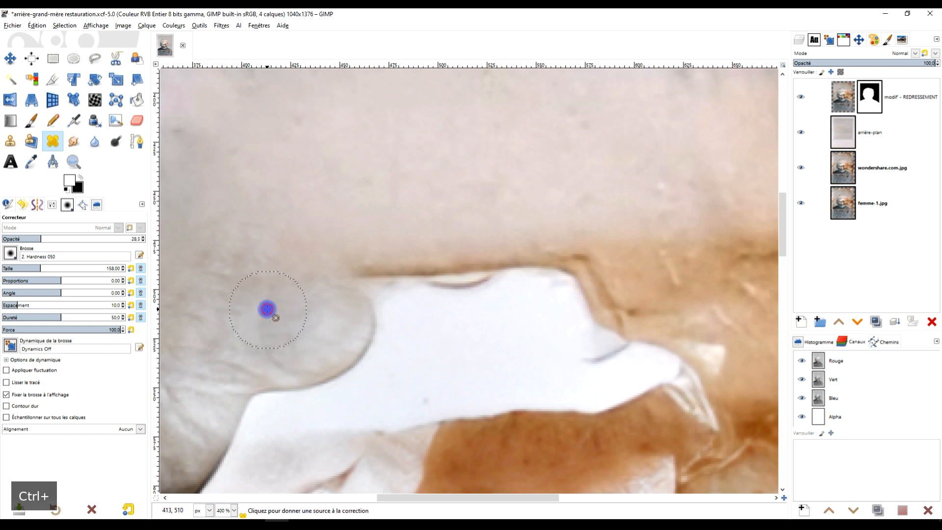
ctrl+click(267, 309)
mouse_move(367, 270)
mouse_down()
mouse_move(456, 256)
mouse_move(439, 253)
mouse_move(491, 255)
mouse_move(476, 244)
mouse_move(522, 246)
mouse_move(506, 237)
mouse_move(553, 237)
mouse_move(479, 178)
mouse_move(310, 290)
mouse_up()
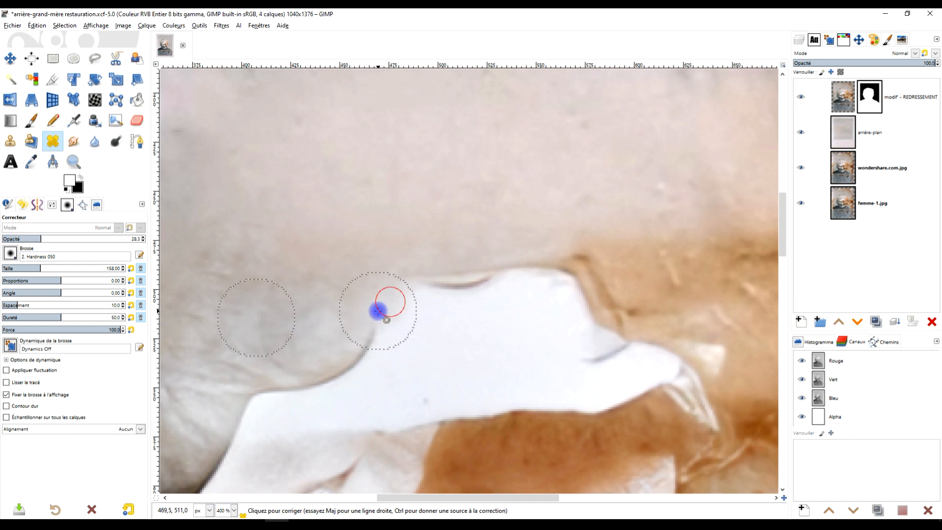
drag(413, 290, 492, 283)
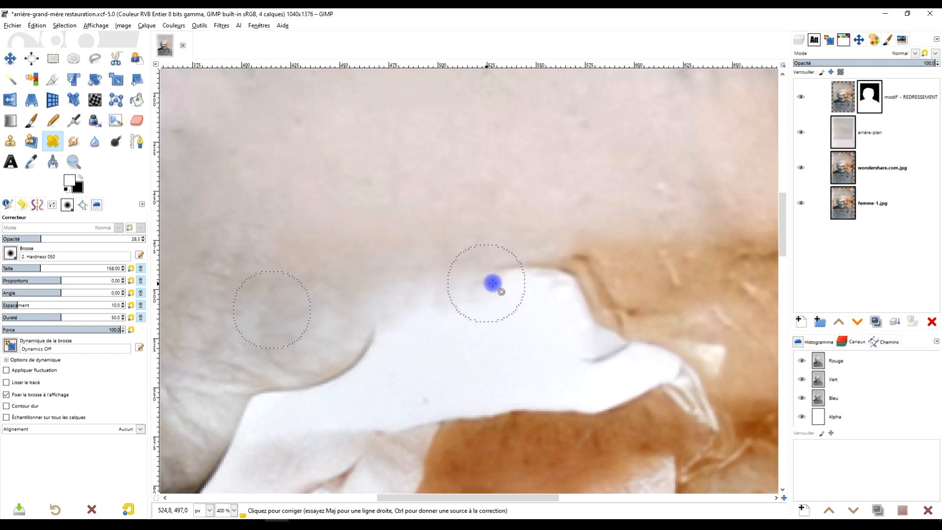
- Clone grey temple skin over the upper edge of the white tear, raising the Clone opacity to 67.1
click(9, 141)
ctrl+click(256, 293)
mouse_move(401, 292)
mouse_down()
mouse_move(403, 297)
mouse_move(526, 282)
mouse_up()
drag(78, 239, 95, 239)
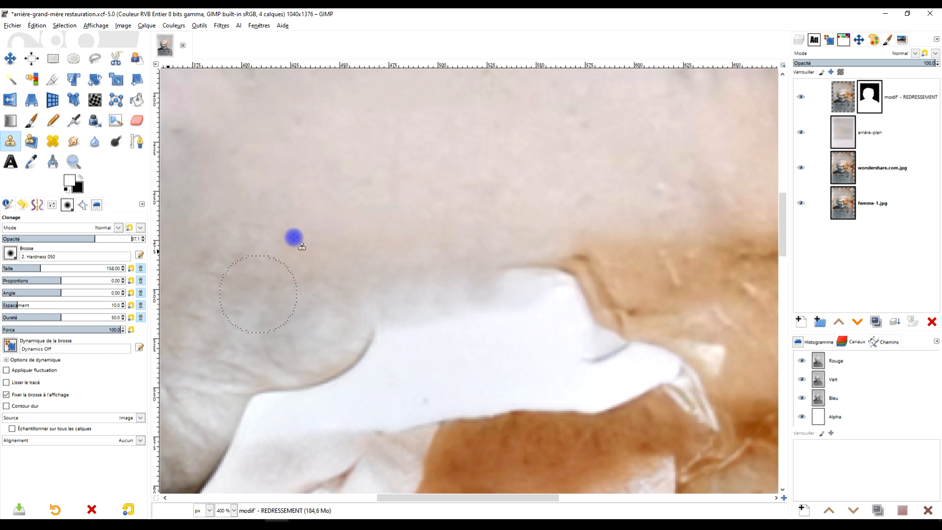
mouse_move(503, 273)
mouse_down()
mouse_move(551, 276)
mouse_move(500, 281)
mouse_up()
mouse_move(396, 297)
mouse_down()
mouse_move(474, 293)
mouse_move(437, 286)
mouse_move(379, 300)
mouse_up()
- Clone clean forehead skin over the upper part of the white tear up to the corner of the orange stain
scroll(487, 290, down, 4)
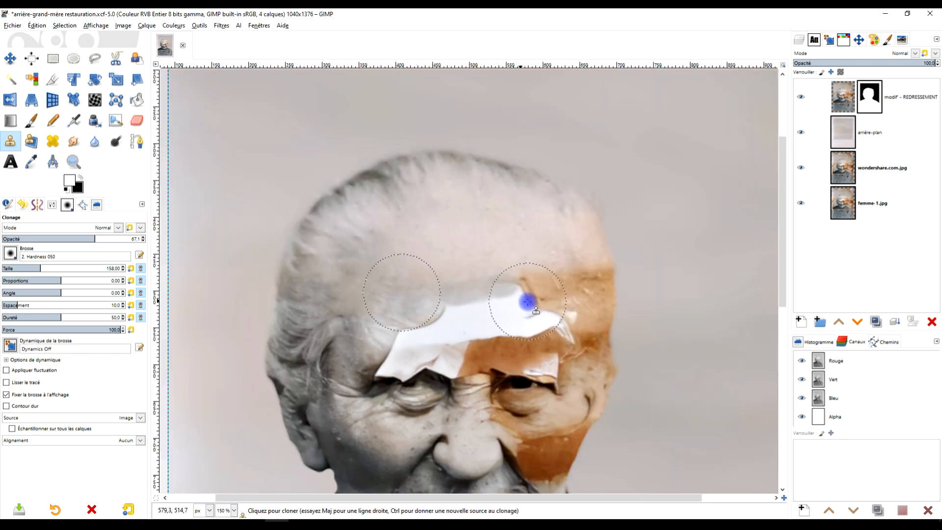
scroll(425, 329, up, 2)
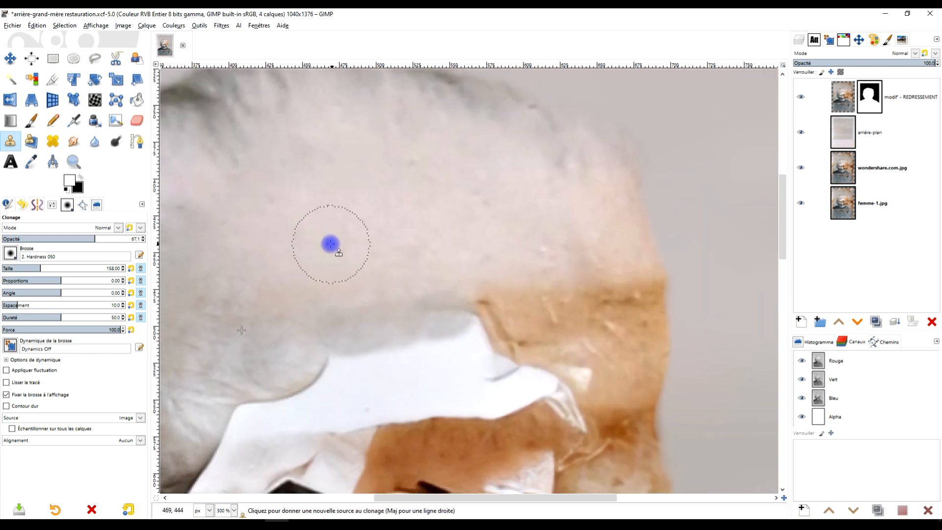
ctrl+click(325, 241)
mouse_move(339, 326)
mouse_down()
mouse_move(373, 327)
mouse_move(375, 335)
mouse_move(426, 327)
mouse_up()
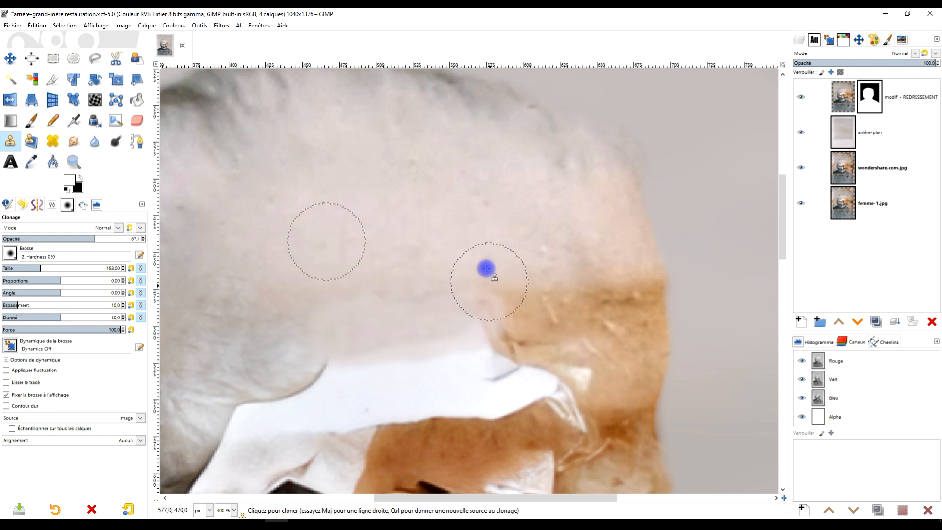
- Clone clean forehead skin over the inner corner of the orange stain above the end of the white tear
ctrl+click(429, 230)
drag(505, 310, 567, 316)
scroll(574, 318, down, 3)
scroll(537, 271, up, 3)
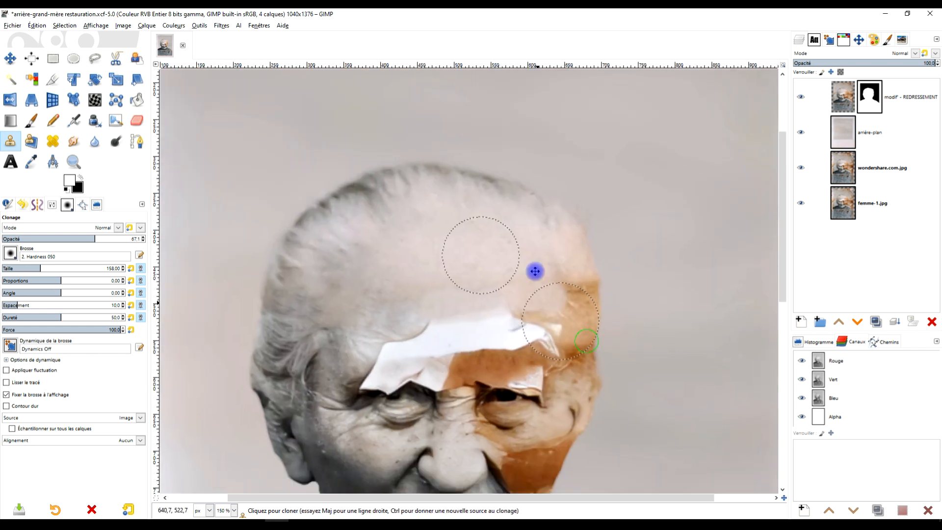
- Outline the intact ear and adjoining hair, with some background beside them, using a freehand selection
scroll(544, 264, down, 2)
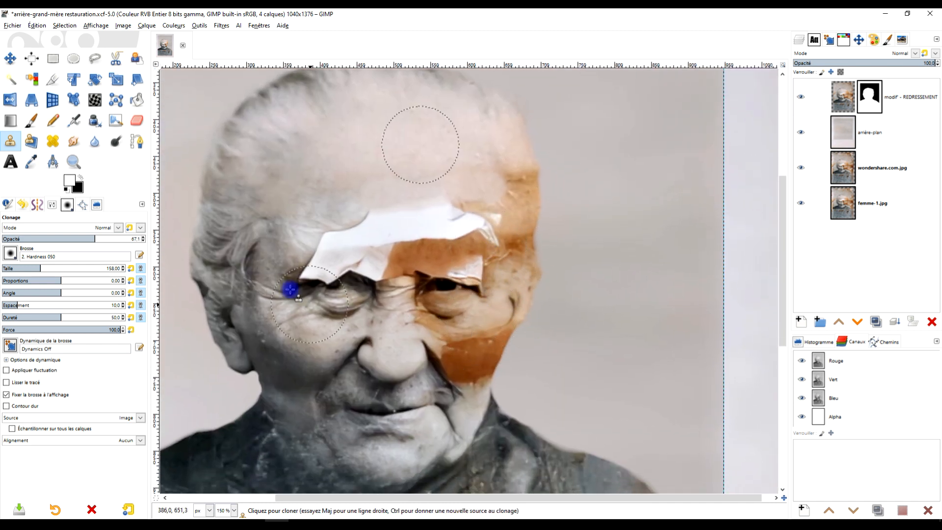
scroll(368, 358, left, 3)
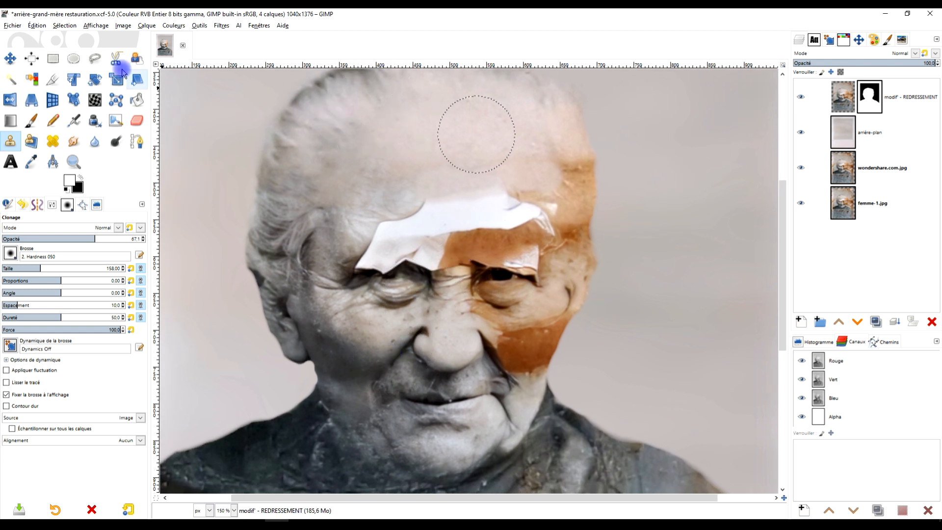
click(96, 60)
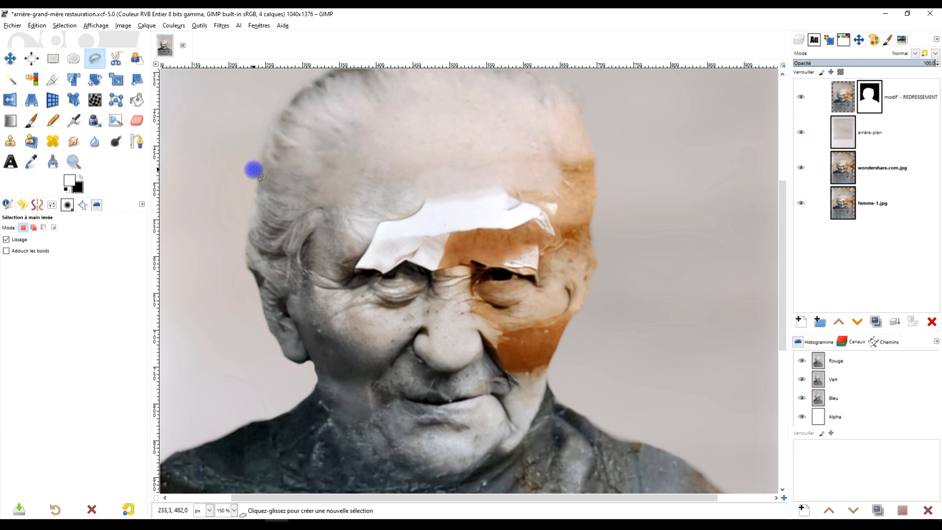
click(276, 123)
mouse_move(272, 141)
mouse_down()
mouse_move(272, 187)
mouse_move(305, 265)
mouse_move(319, 338)
mouse_up()
mouse_move(320, 379)
mouse_down()
mouse_move(272, 381)
mouse_move(241, 324)
mouse_move(229, 226)
mouse_move(271, 123)
mouse_up()
key(Return)
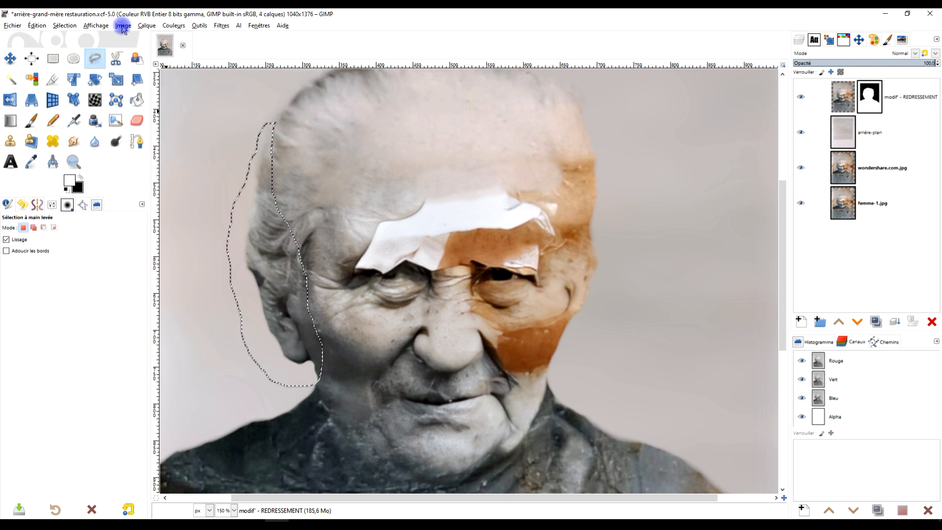
- Copy the visible content of the ear selection, paste it in place as a new layer and name it "oreille gauche"
click(36, 25)
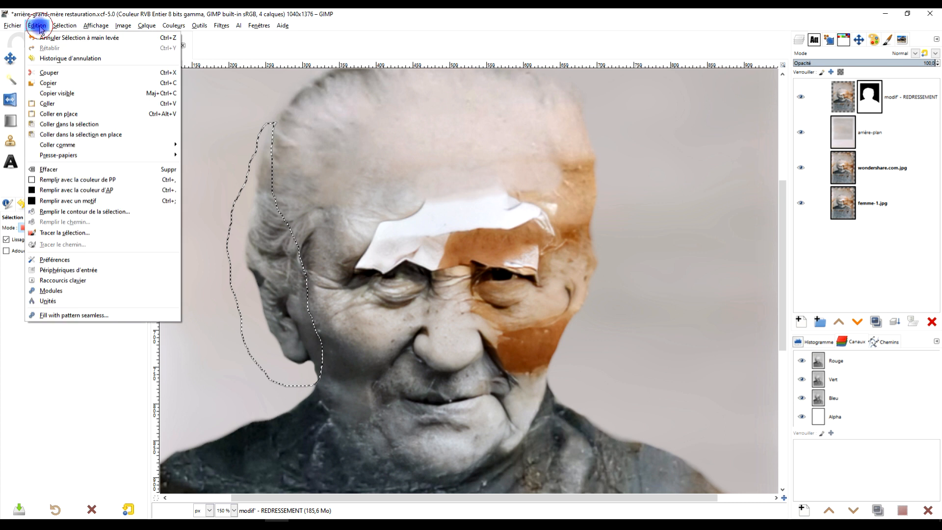
click(69, 93)
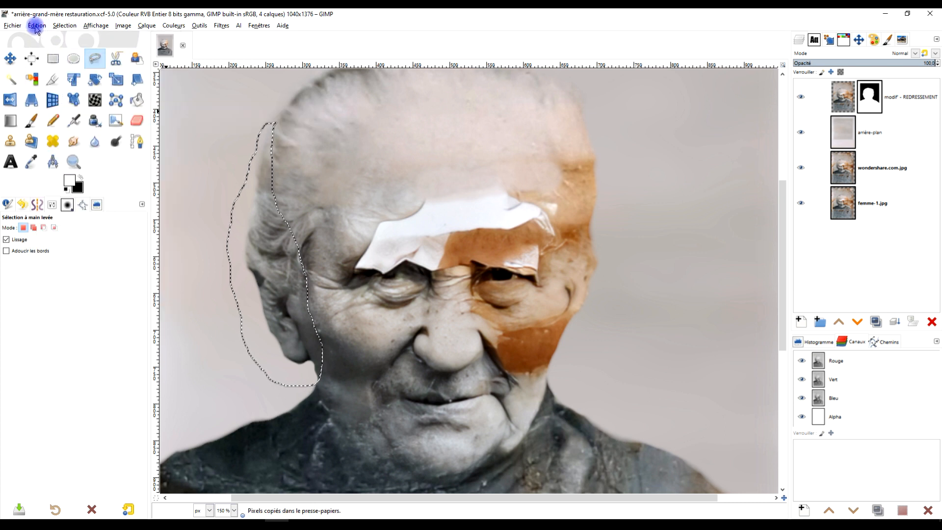
click(36, 25)
mouse_move(101, 143)
click(232, 143)
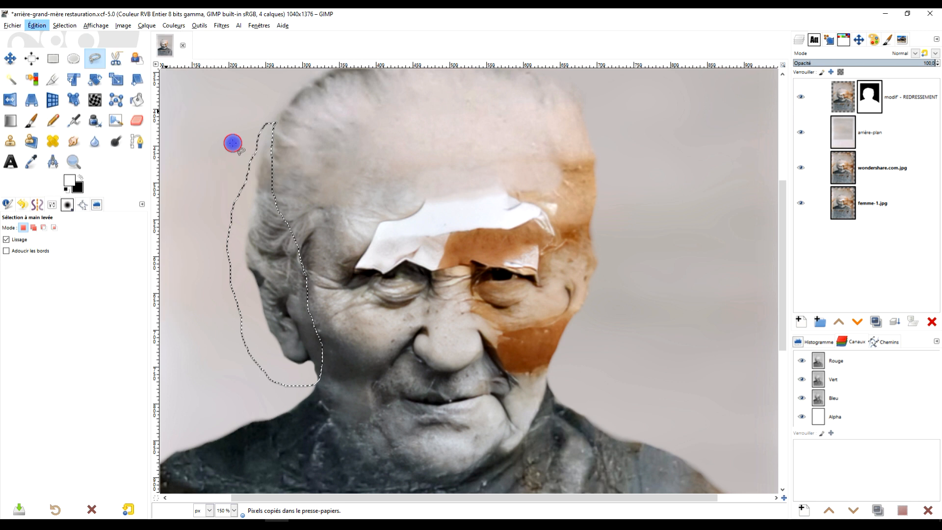
double_click(871, 96)
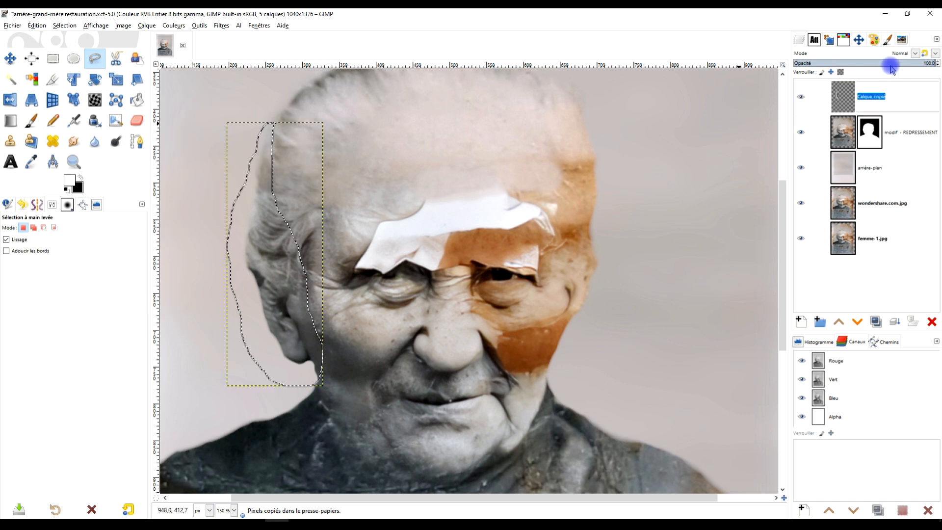
text(oreille )
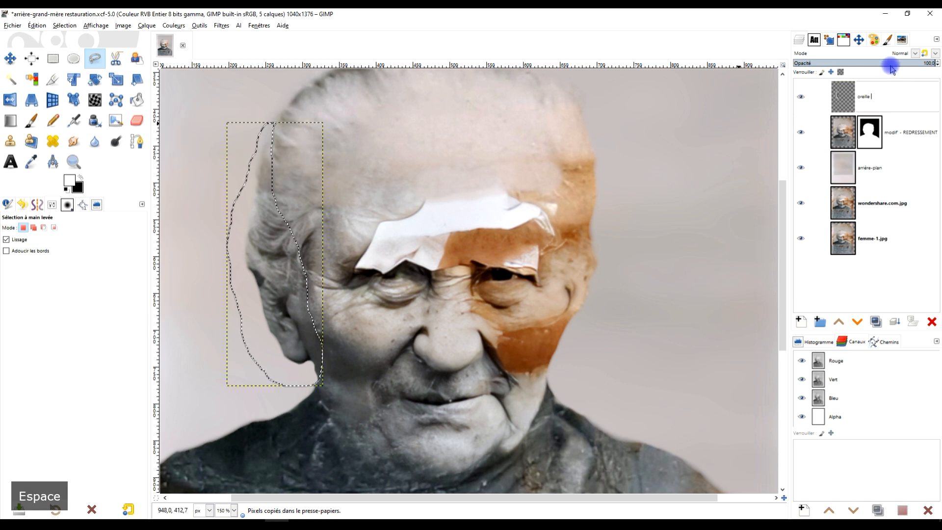
text(gauche)
key(Return)
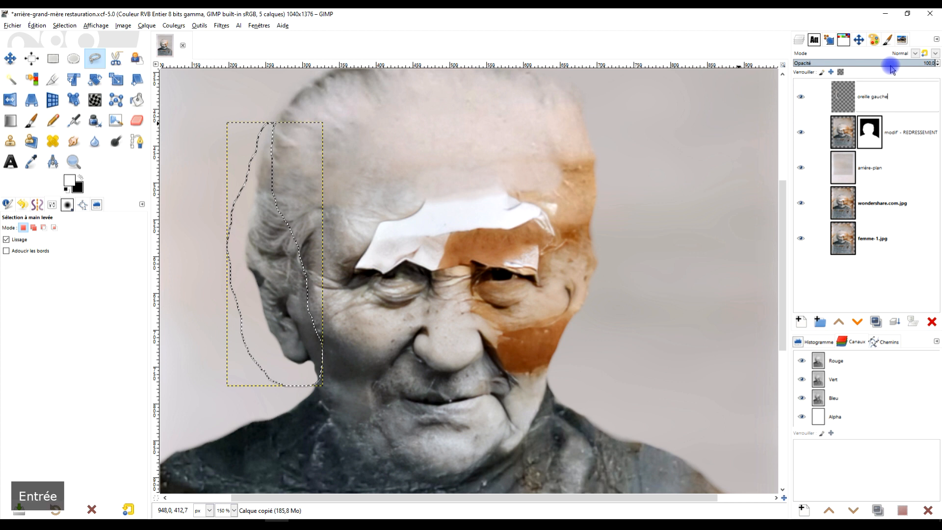
- Deselect, then move the copied ear onto the background beside the stained side of the face and flip it horizontally
click(69, 25)
click(75, 58)
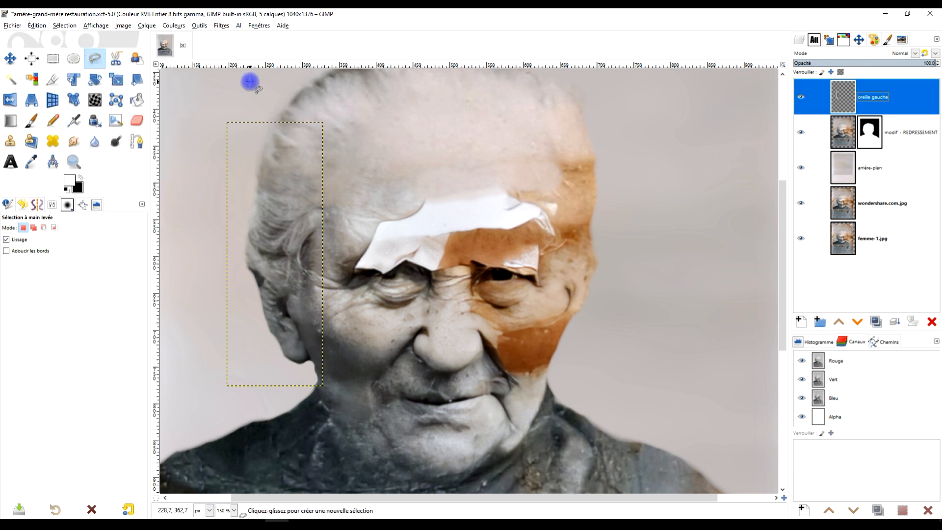
click(10, 59)
drag(279, 263, 653, 273)
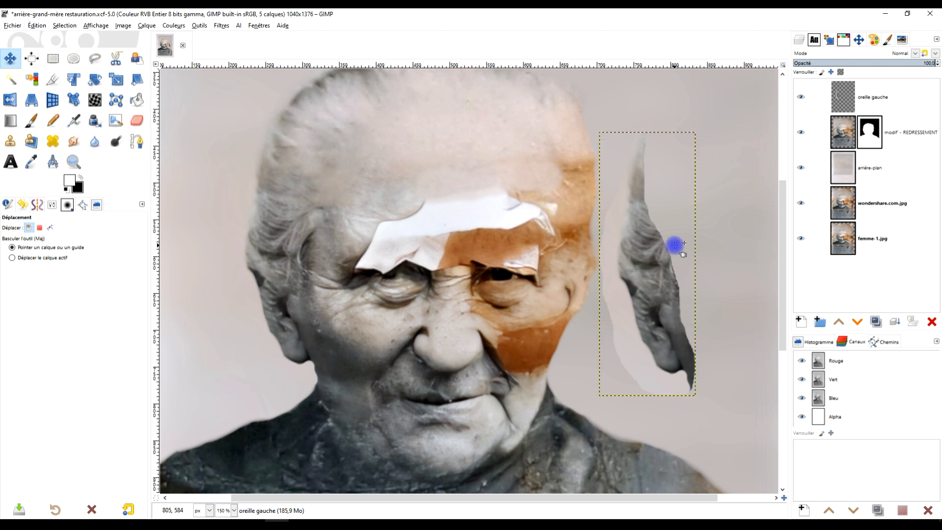
click(7, 101)
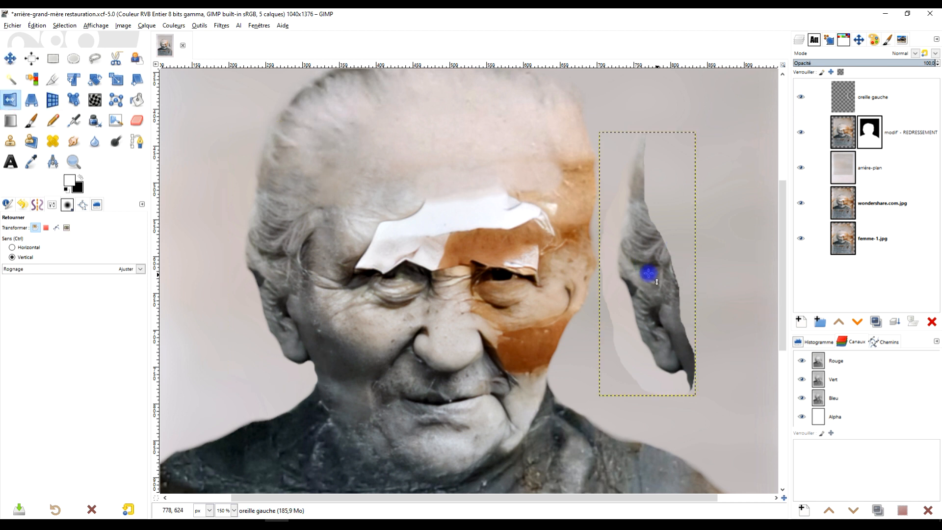
click(30, 248)
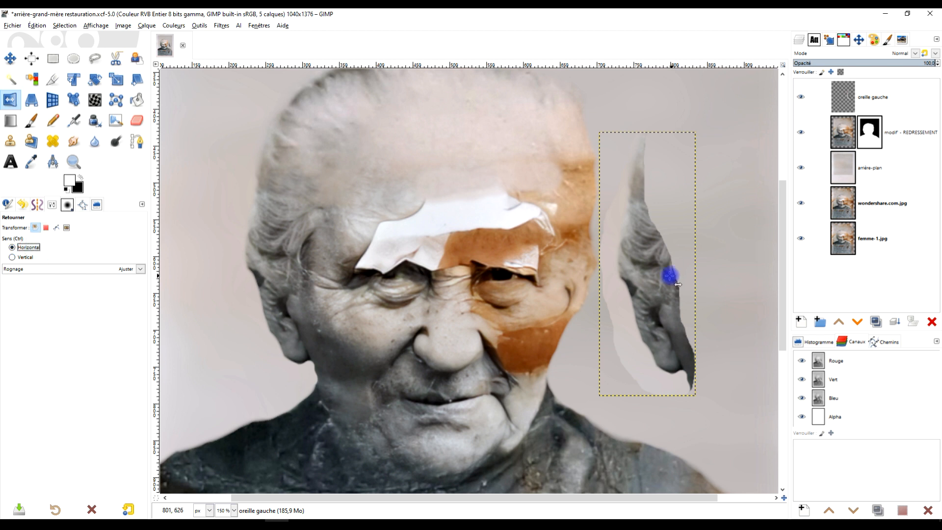
click(656, 275)
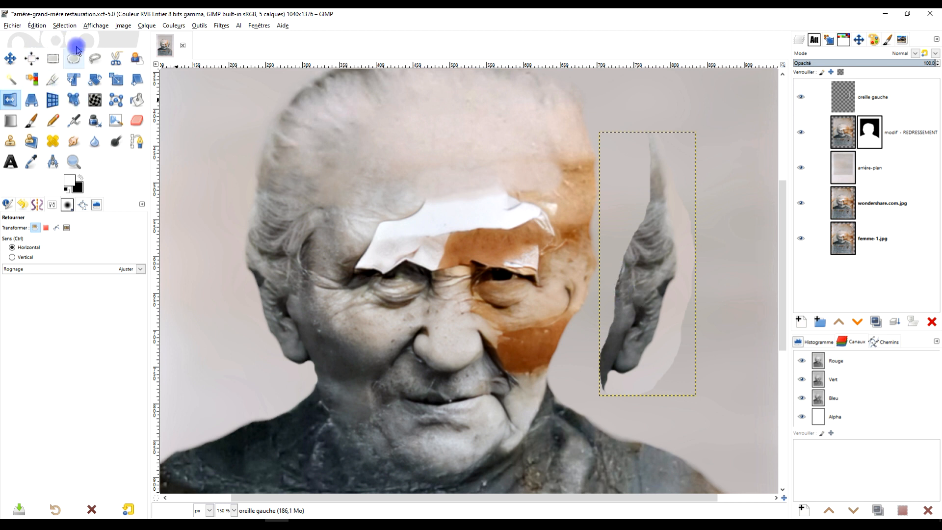
- Move the mirrored ear layer against the stained side of the head
click(9, 59)
drag(645, 289, 588, 285)
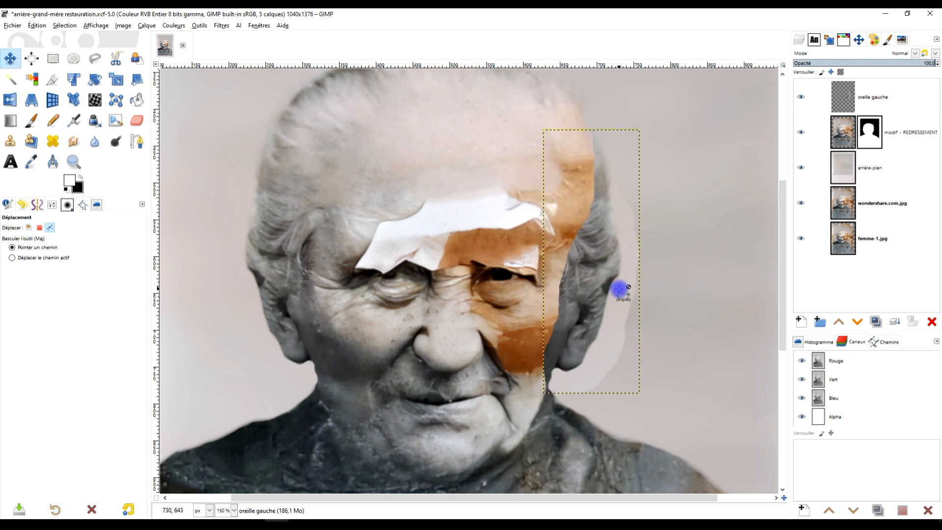
scroll(621, 288, up, 1)
drag(685, 308, 555, 311)
scroll(582, 330, down, 1)
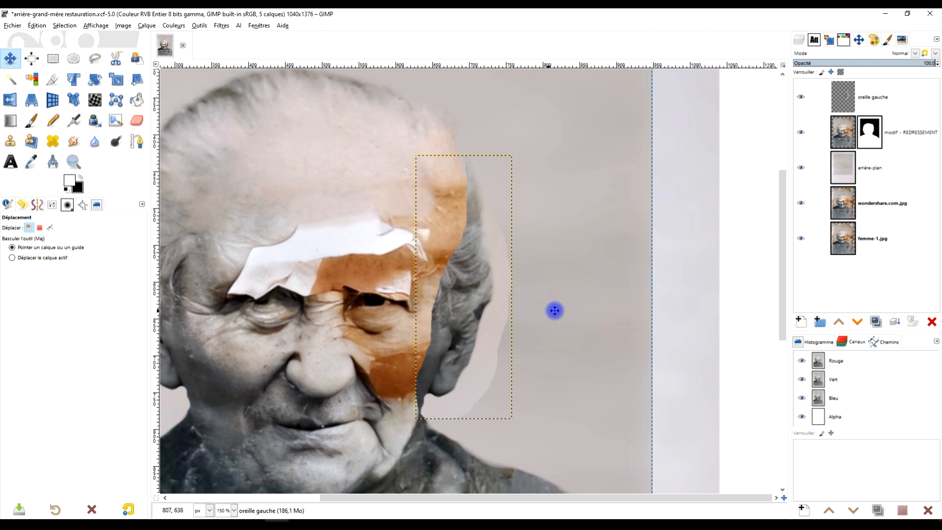
- Rotate the mirrored ear layer about 50.6 degrees around the Y axis with the 3D Transform tool
click(52, 101)
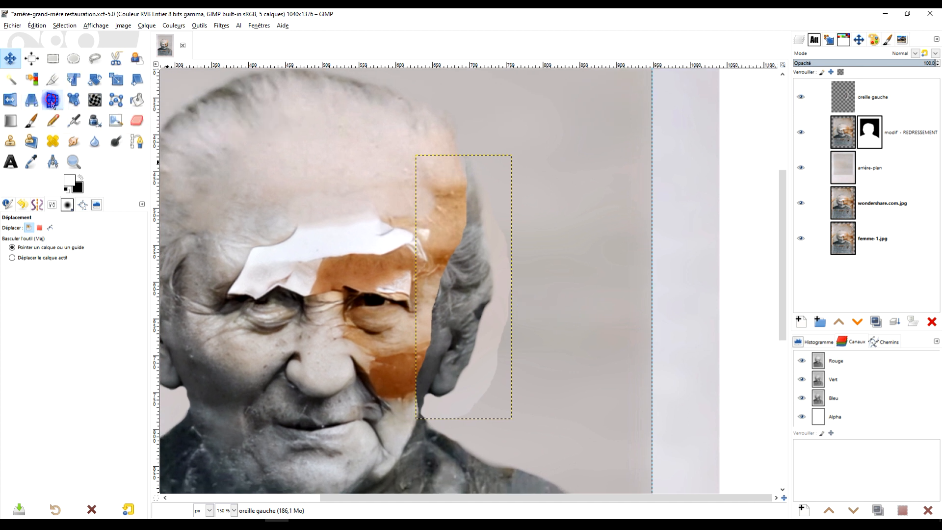
click(482, 300)
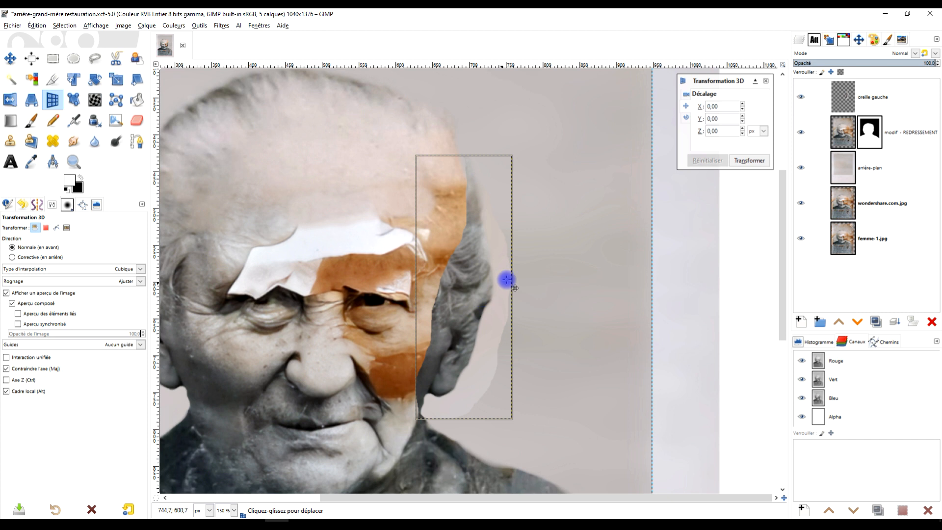
click(686, 119)
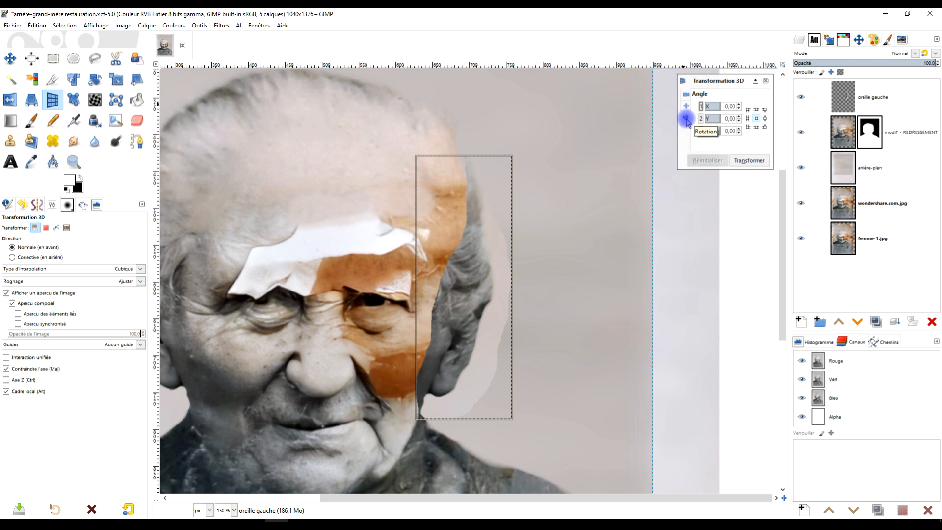
drag(721, 117, 725, 117)
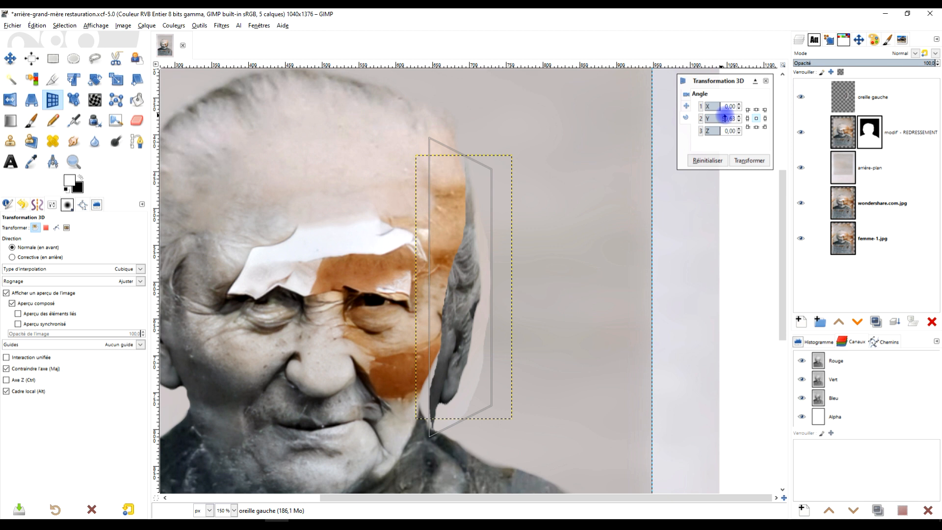
scroll(490, 275, up, 1)
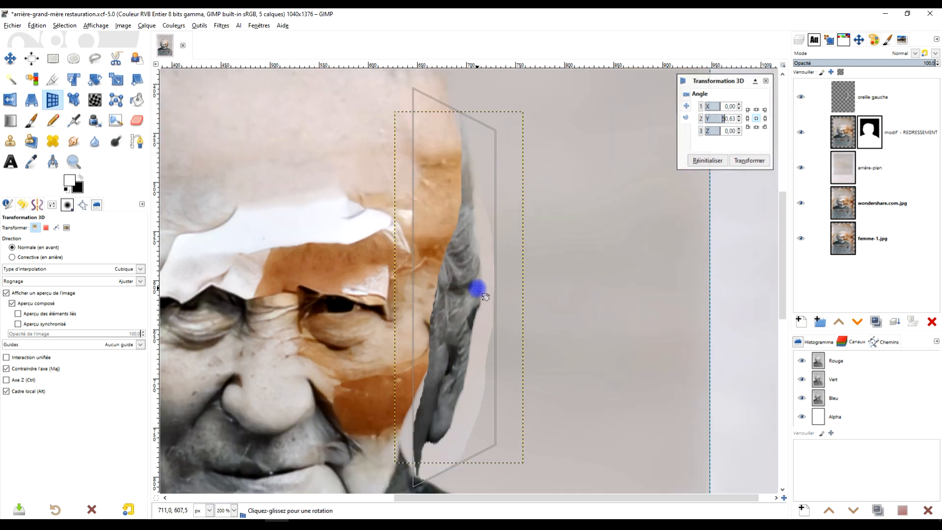
scroll(481, 288, down, 2)
drag(533, 224, 543, 255)
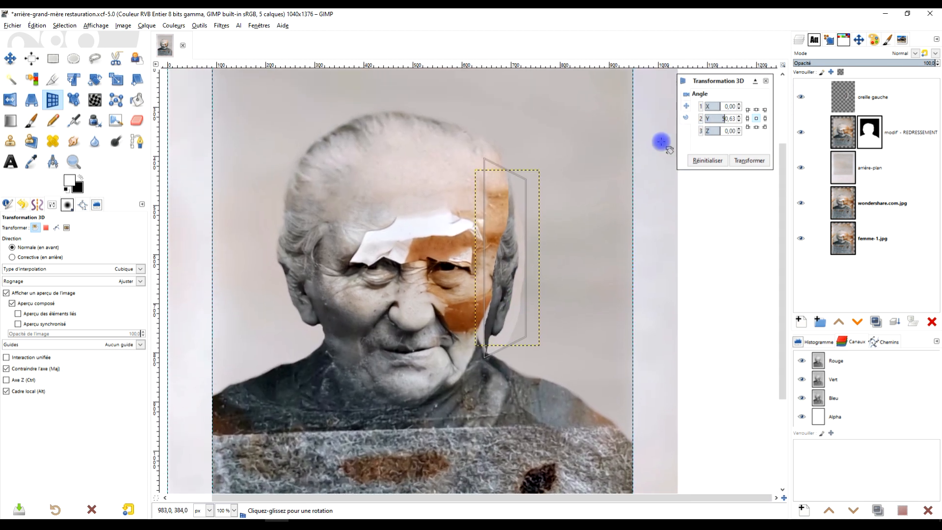
- Set the ear layer's 3D transform Y offset to -22 px and lower its opacity to 31.4 to see the face underneath
click(686, 107)
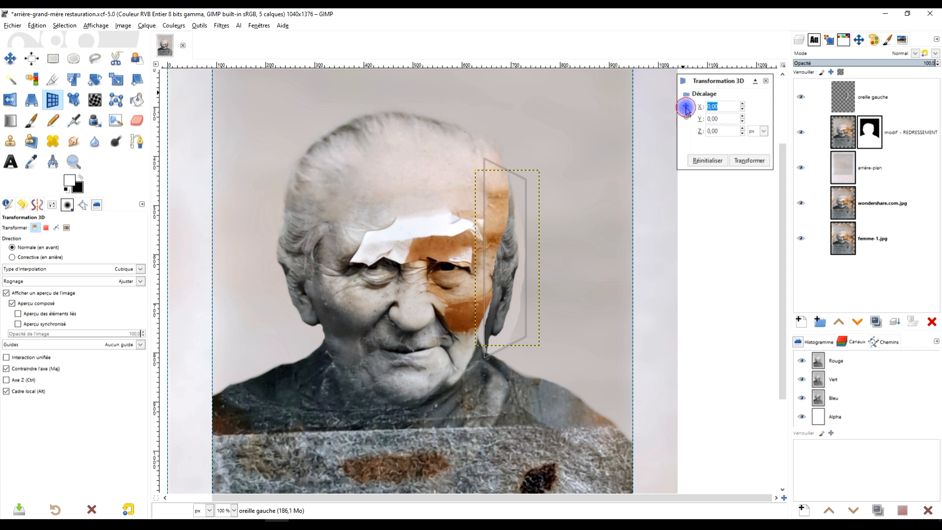
click(742, 123)
click(742, 123)
click(878, 62)
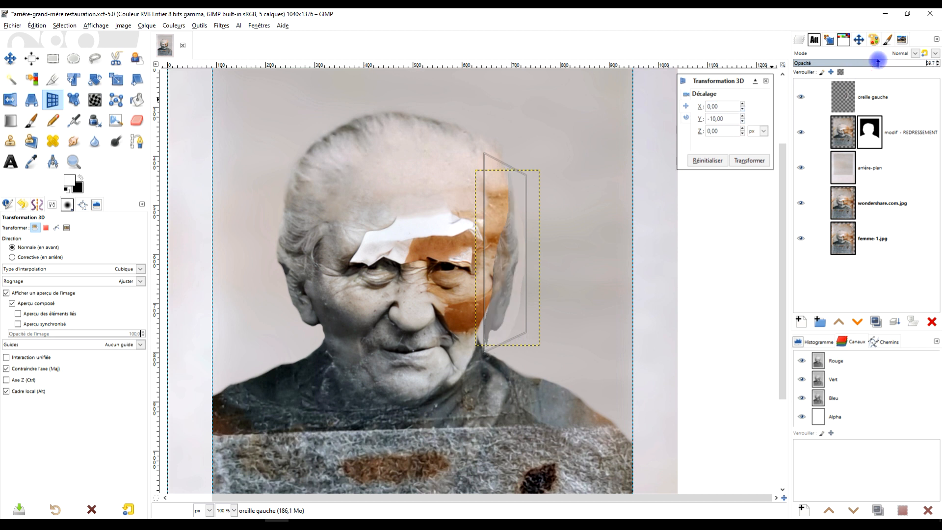
drag(878, 61, 852, 62)
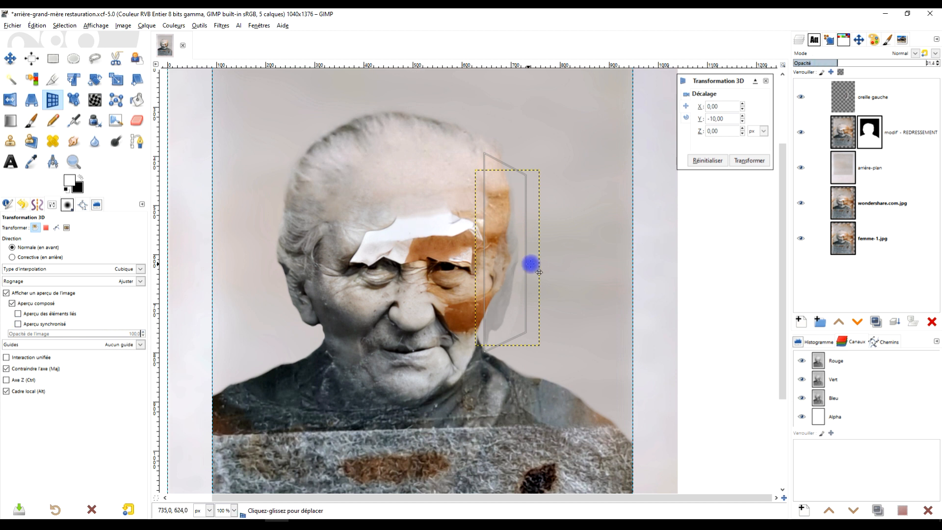
click(743, 122)
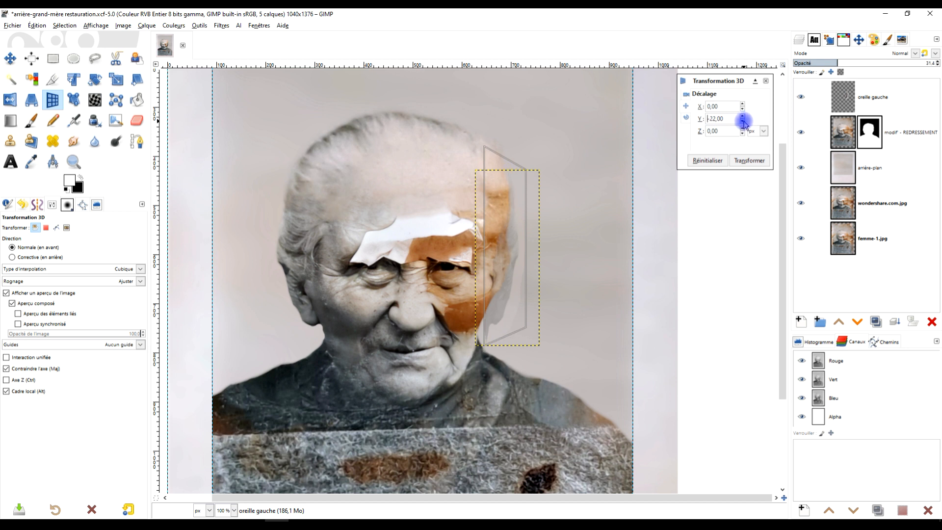
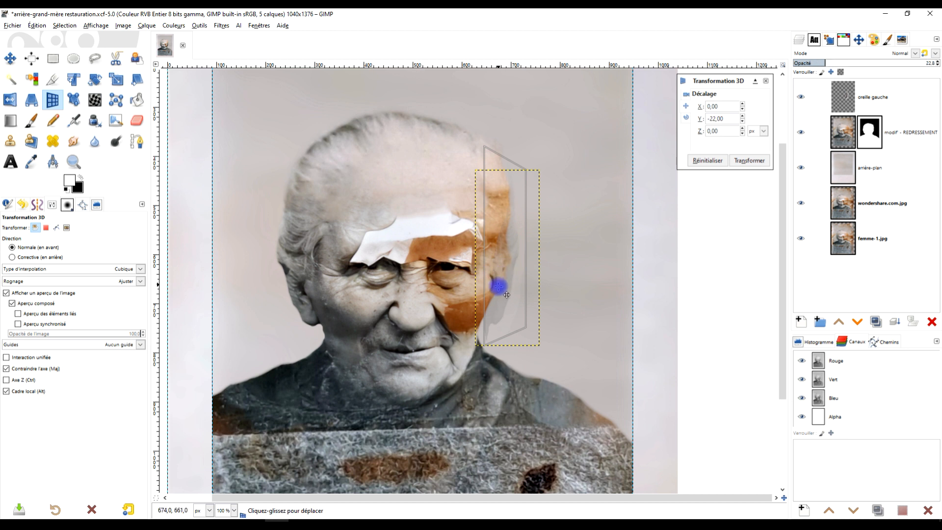
- Apply the 3D transformation with an X offset of -20 px and restore the ear layer's opacity to 100
click(744, 109)
click(744, 110)
double_click(743, 110)
click(744, 110)
click(743, 109)
click(743, 109)
click(744, 109)
click(744, 109)
click(744, 110)
click(743, 109)
click(744, 109)
click(744, 110)
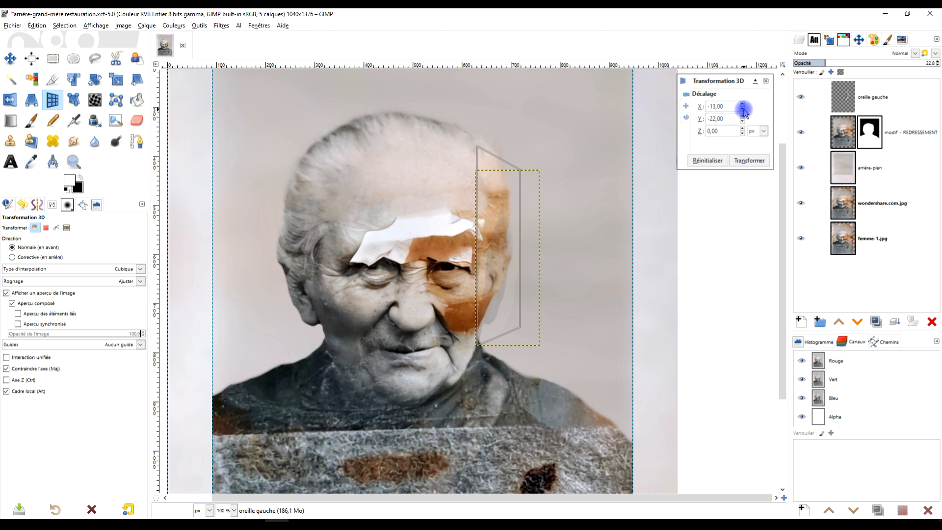
click(743, 110)
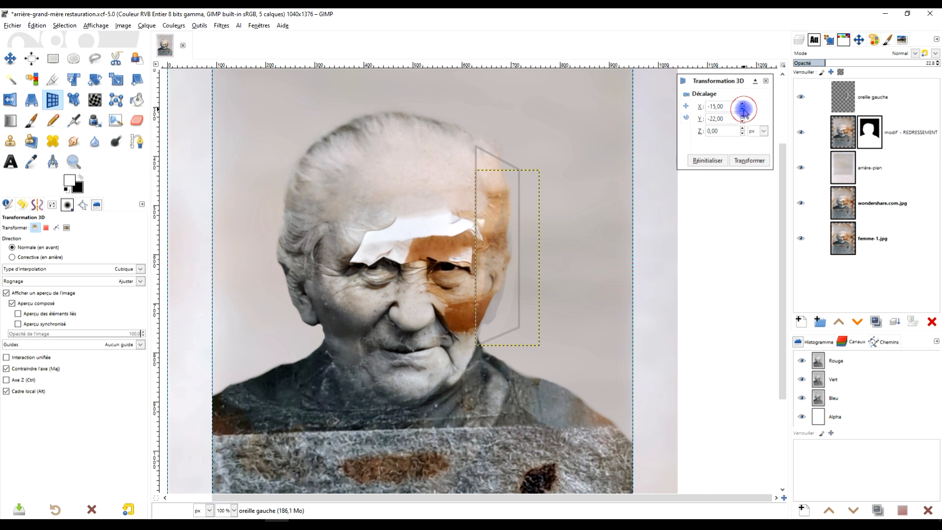
click(744, 109)
click(743, 109)
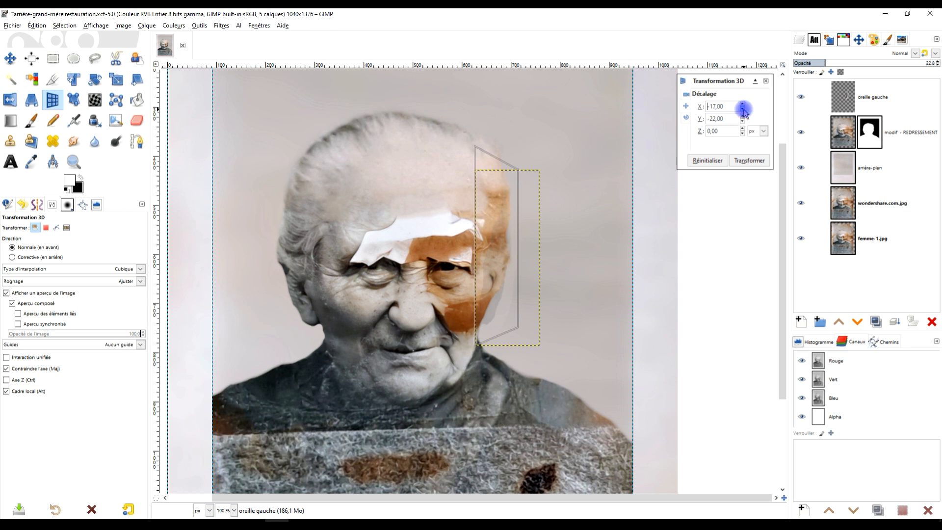
click(743, 109)
click(744, 110)
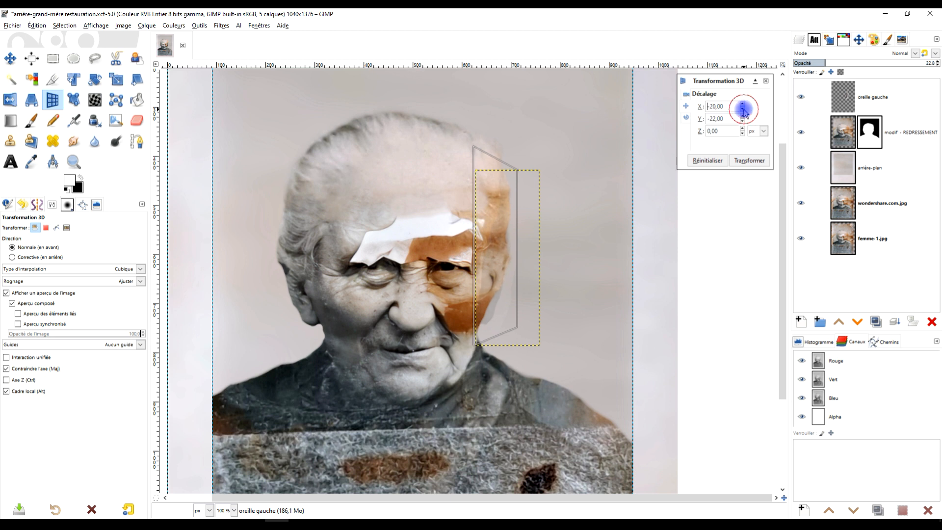
click(748, 162)
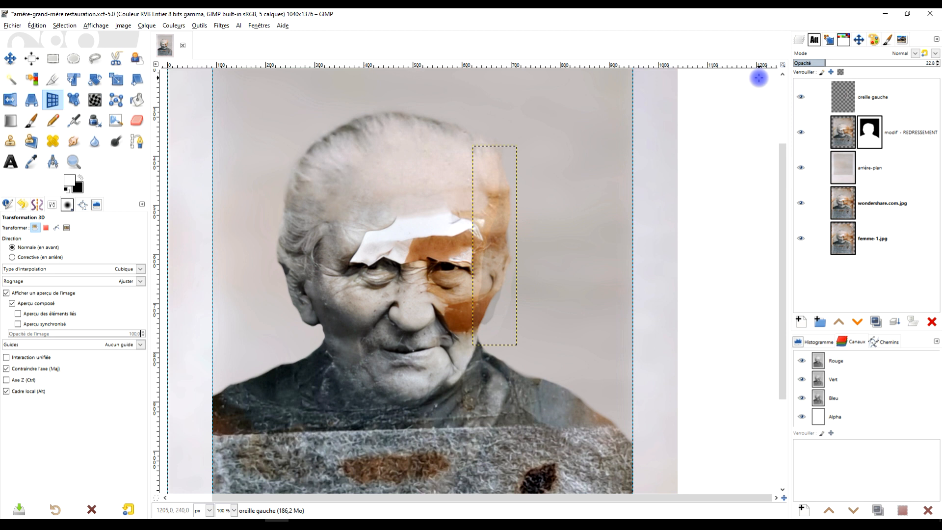
click(936, 62)
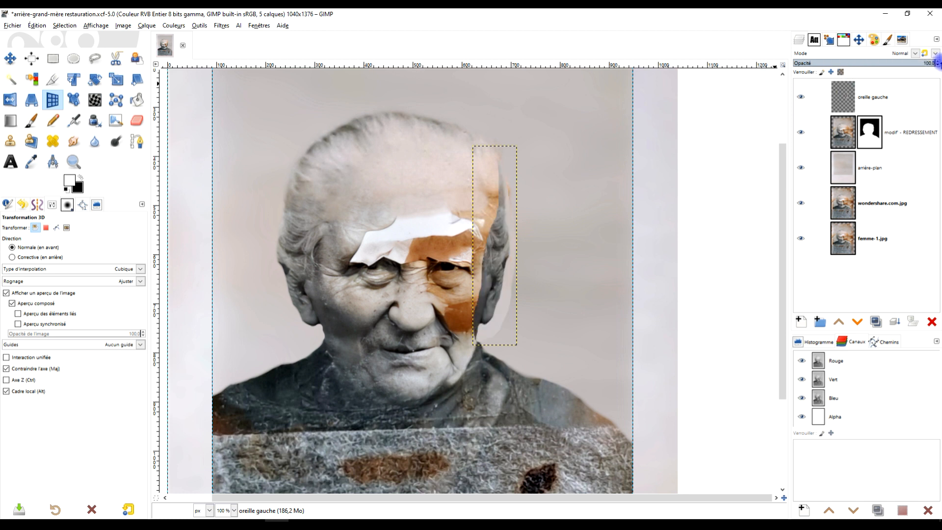
- Expand the "oreille gauche" layer to the full image size
scroll(554, 277, up, 2)
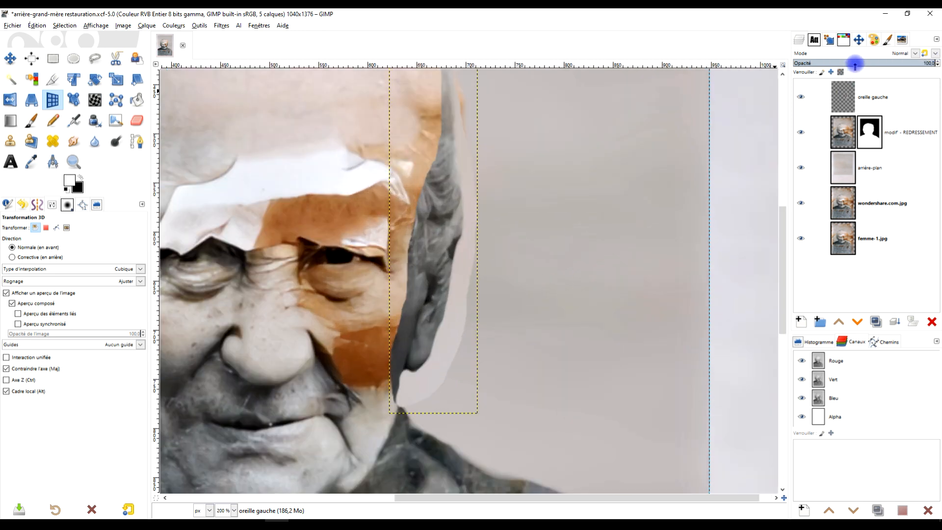
right_click(839, 91)
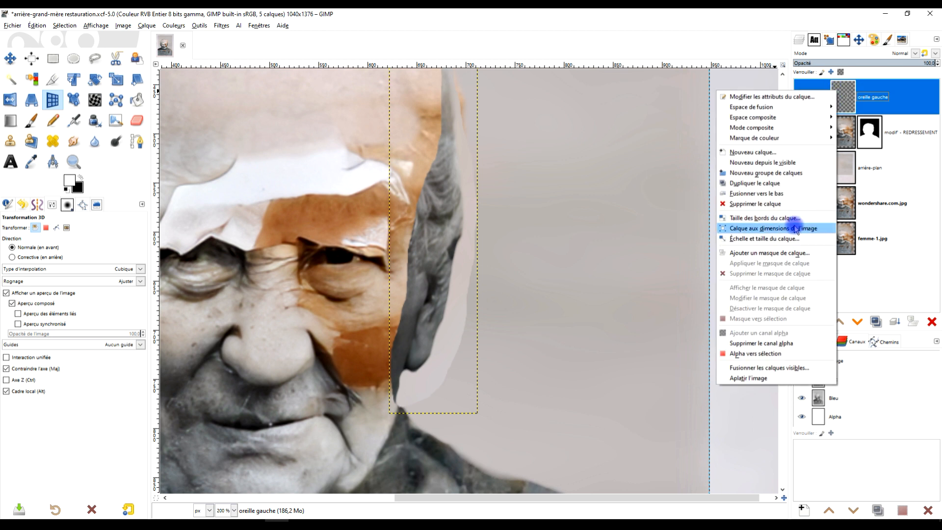
click(795, 228)
scroll(501, 270, down, 2)
scroll(469, 328, up, 3)
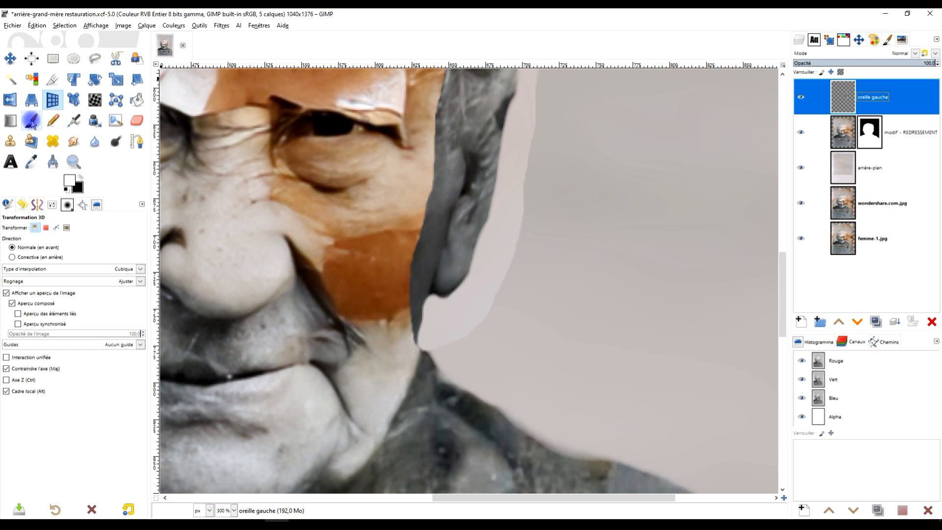
- Choose the Paintbrush with black as foreground and add a white (full opacity) layer mask to the "oreille gauche" layer
click(31, 122)
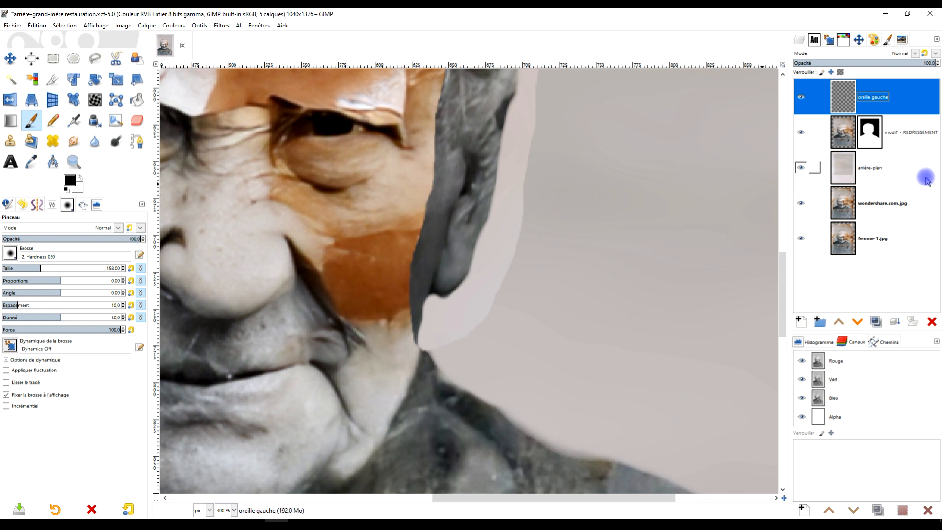
right_click(839, 94)
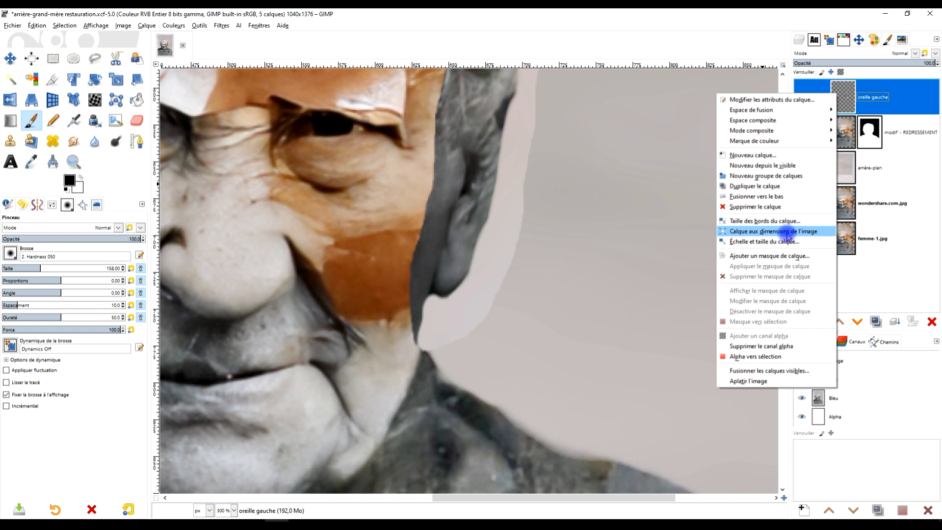
click(780, 259)
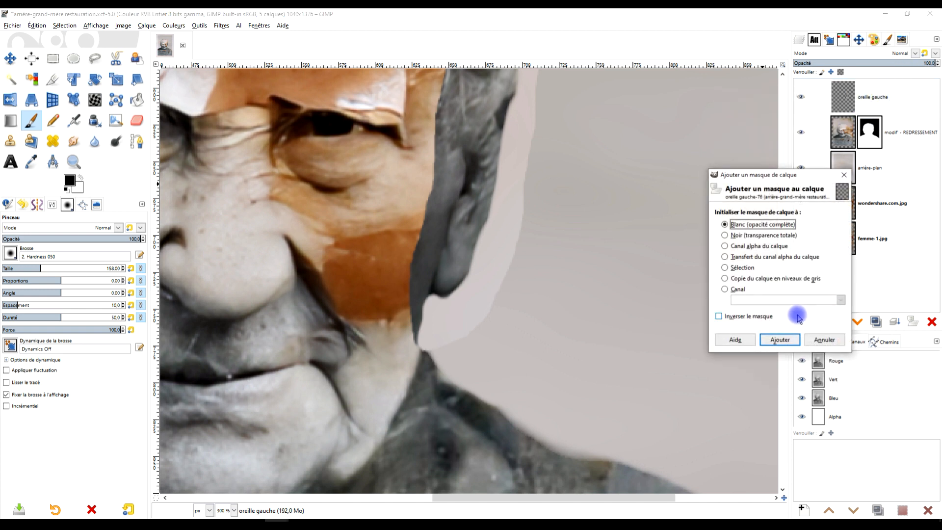
click(782, 340)
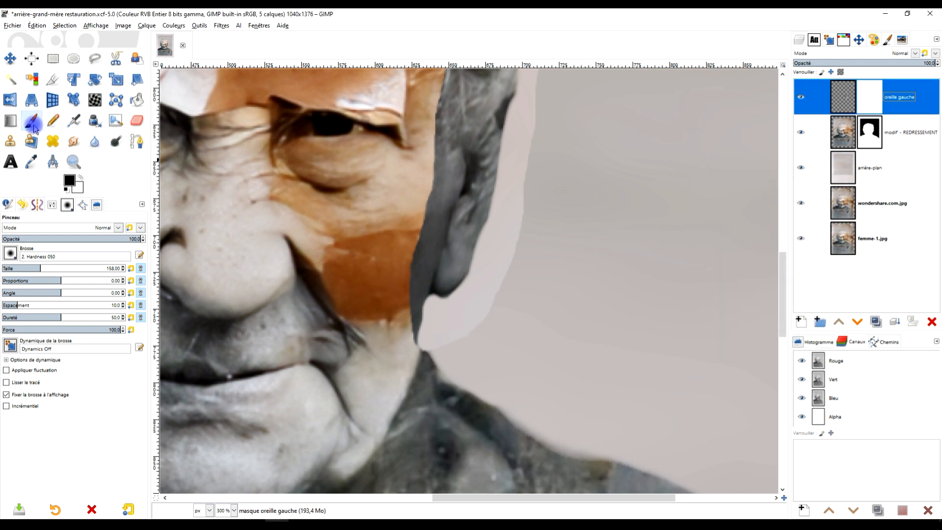
- Paint black on the ear layer's mask to hide the pale background halo around the outer edge of the ear and hair
scroll(536, 332, up, 1)
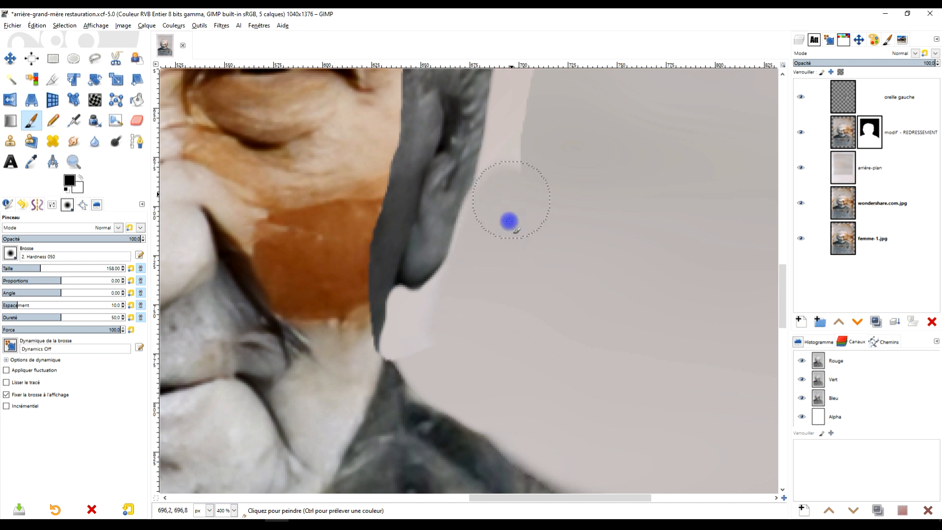
mouse_move(419, 337)
mouse_down()
mouse_move(397, 351)
mouse_move(360, 332)
mouse_move(345, 309)
mouse_up()
scroll(441, 284, down, 3)
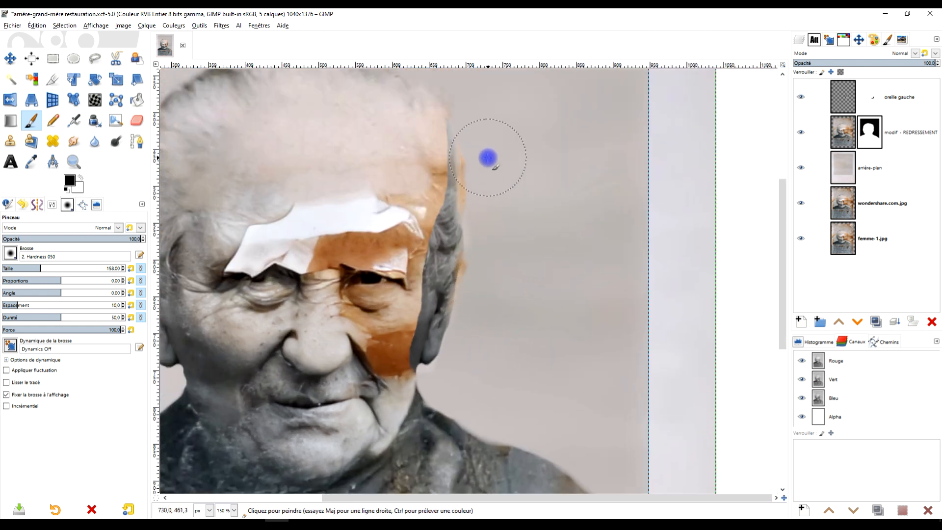
key(ctrl+z)
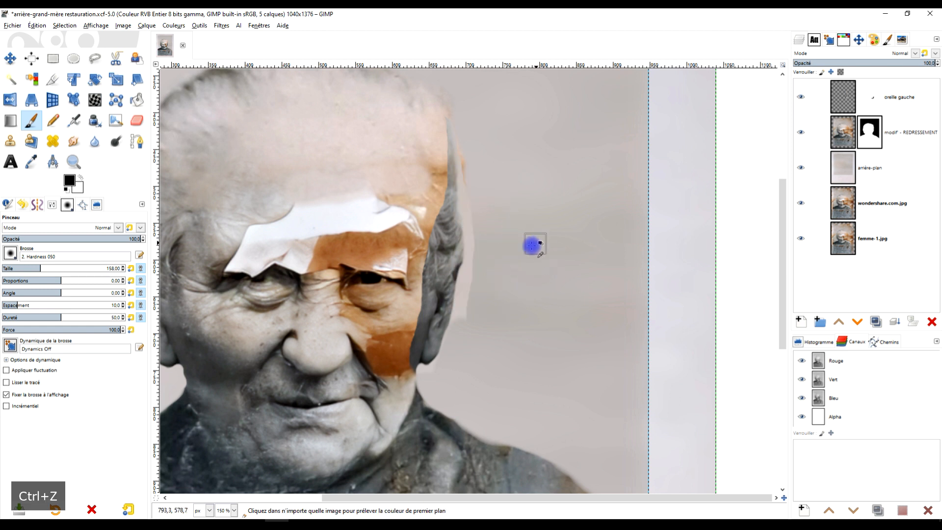
scroll(468, 286, up, 2)
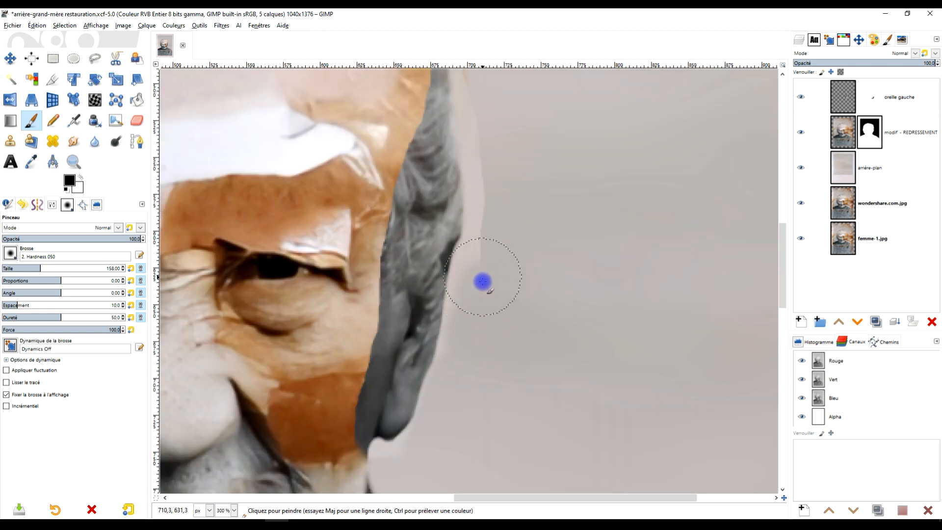
mouse_move(486, 269)
mouse_down()
mouse_move(494, 186)
mouse_move(479, 97)
mouse_up()
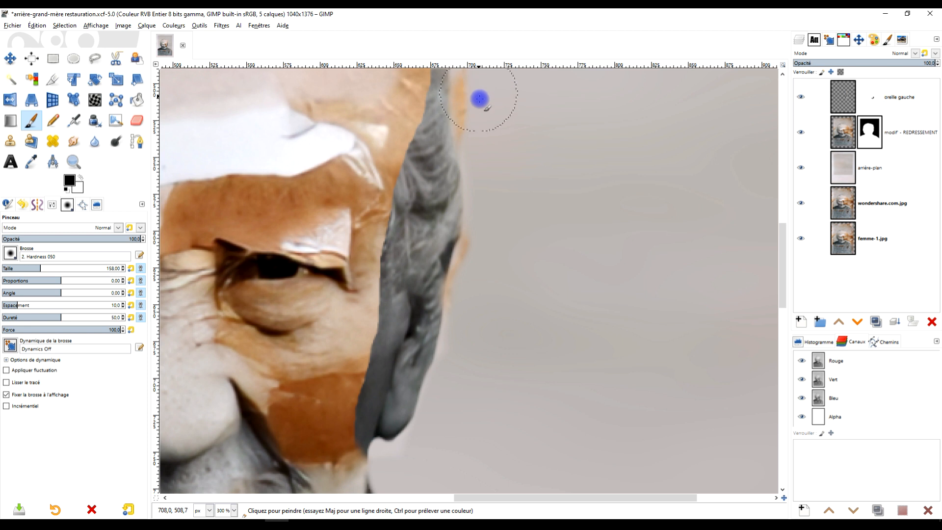
key(ctrl)
scroll(500, 316, down, 2)
mouse_move(508, 317)
mouse_down()
mouse_move(536, 165)
mouse_move(545, 293)
mouse_move(547, 284)
mouse_up()
scroll(536, 165, up, 1)
drag(523, 210, 522, 228)
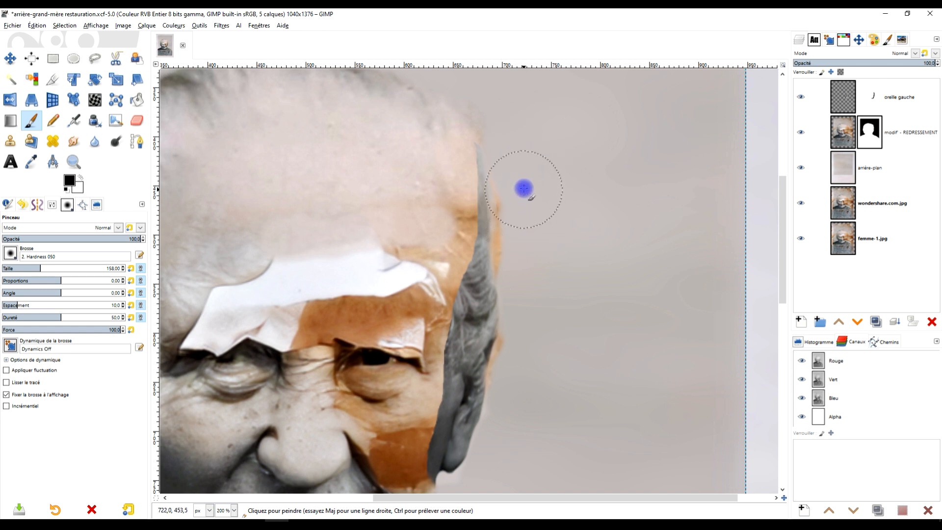
- Paint black on the mask of the "modif - REDRESSEMENT" layer to hide the orange fringe outside the ear and hair
click(871, 135)
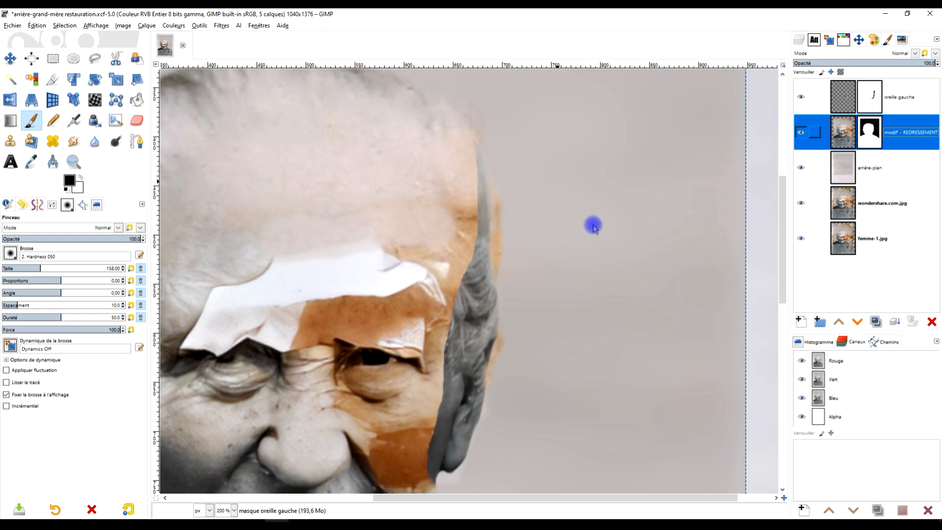
scroll(511, 228, up, 2)
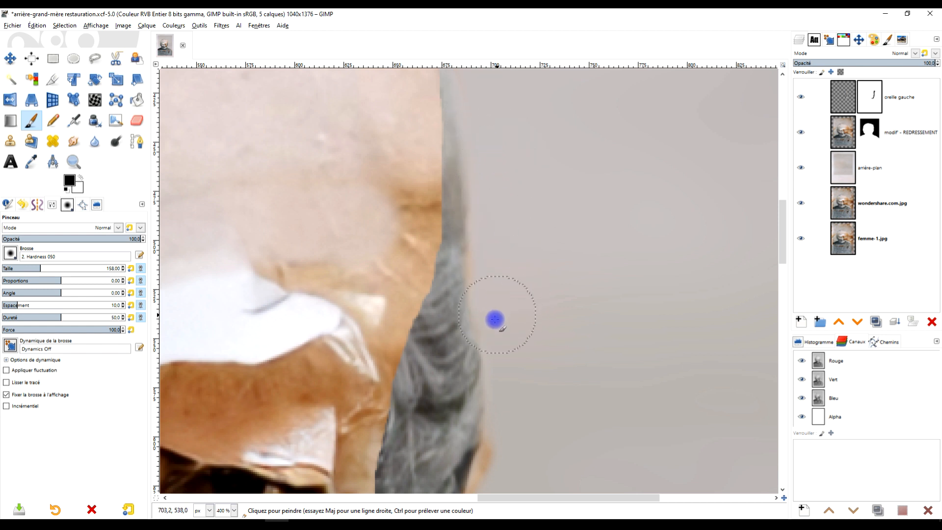
drag(557, 343, 626, 115)
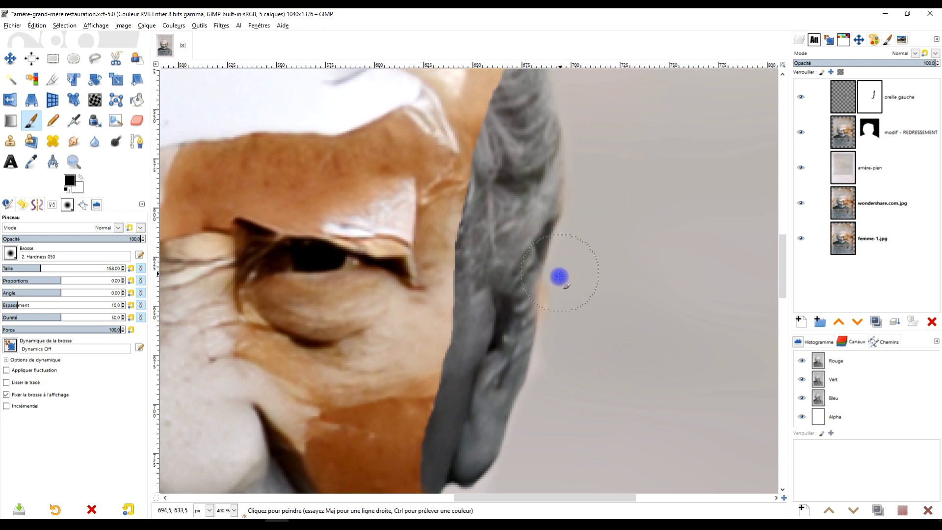
scroll(568, 340, down, 3)
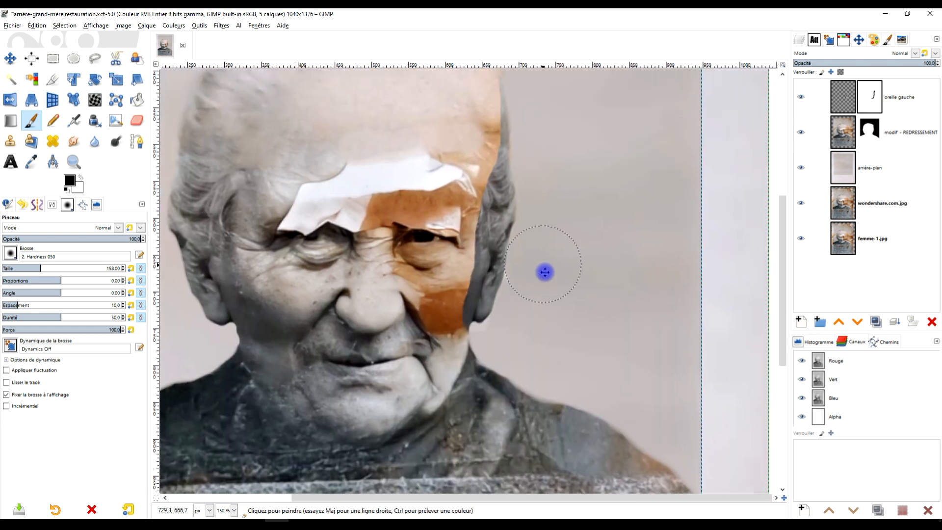
scroll(563, 223, up, 1)
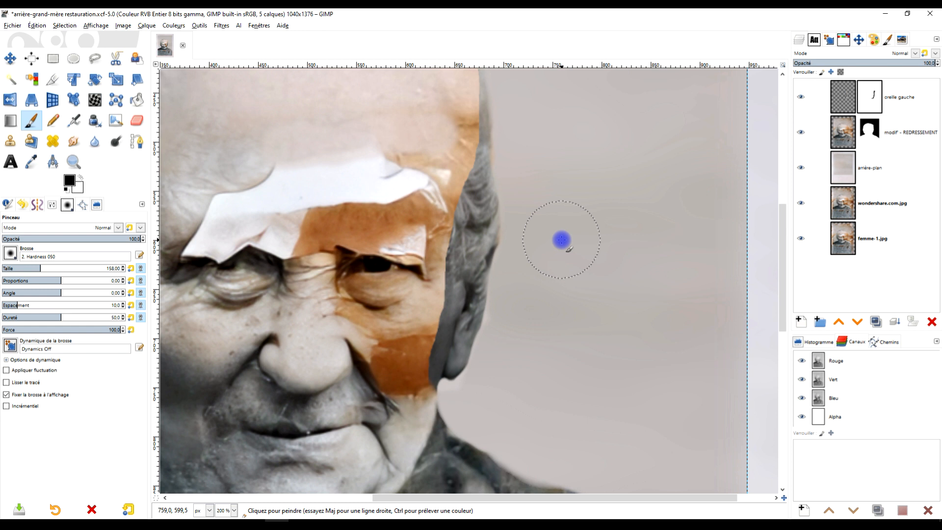
drag(561, 240, 583, 201)
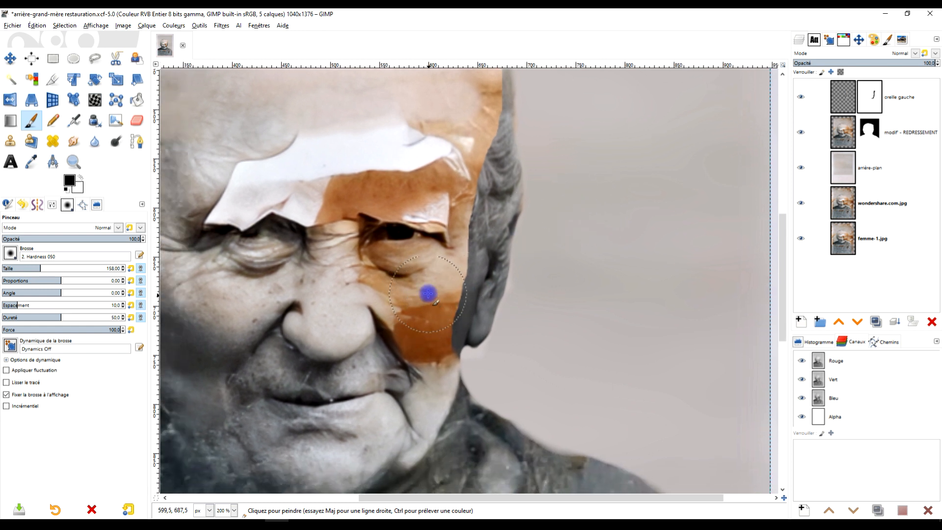
scroll(427, 272, down, 2)
scroll(429, 289, up, 3)
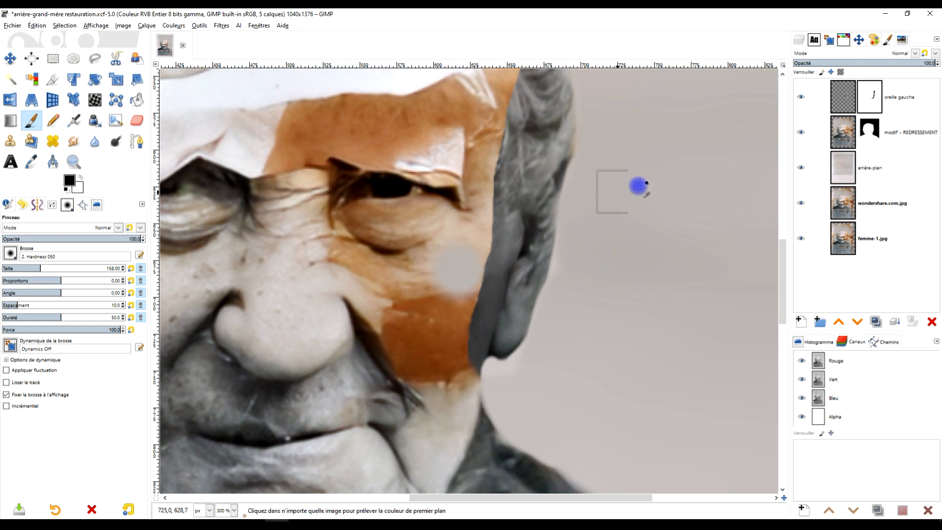
key(ctrl+z)
- Paint black on the "oreille gauche" mask along its inner edge to blend the mirrored ear and hair into the temple
click(869, 101)
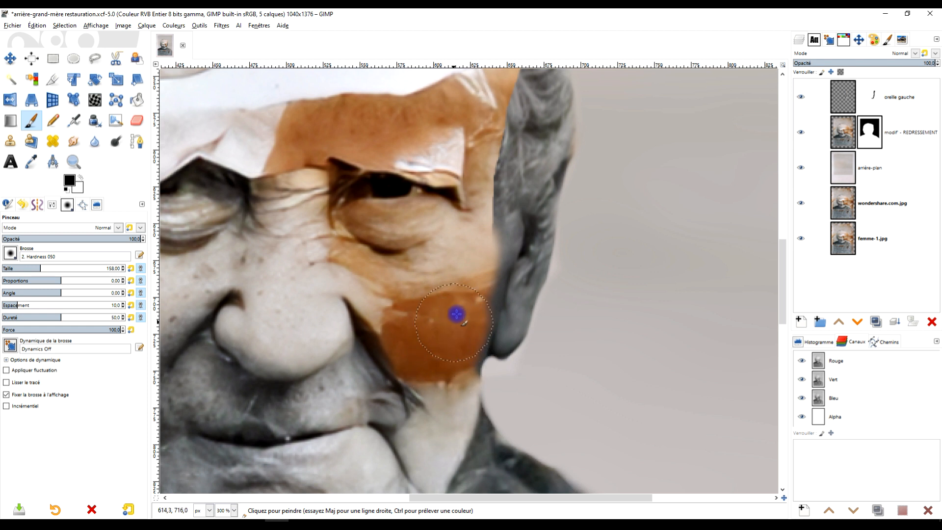
mouse_move(478, 230)
mouse_down()
mouse_move(470, 180)
mouse_move(478, 140)
mouse_move(487, 146)
mouse_move(481, 194)
mouse_up()
scroll(579, 255, up, 5)
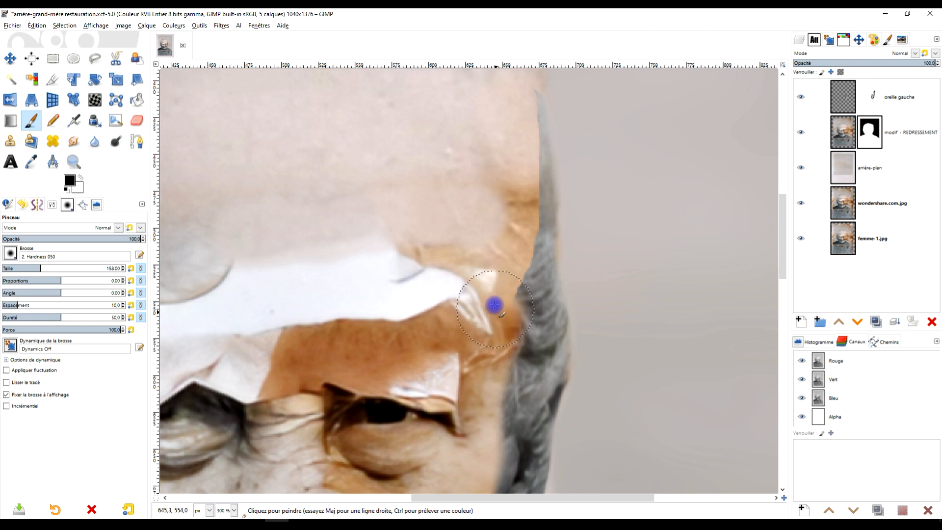
scroll(555, 257, down, 5)
scroll(565, 236, up, 2)
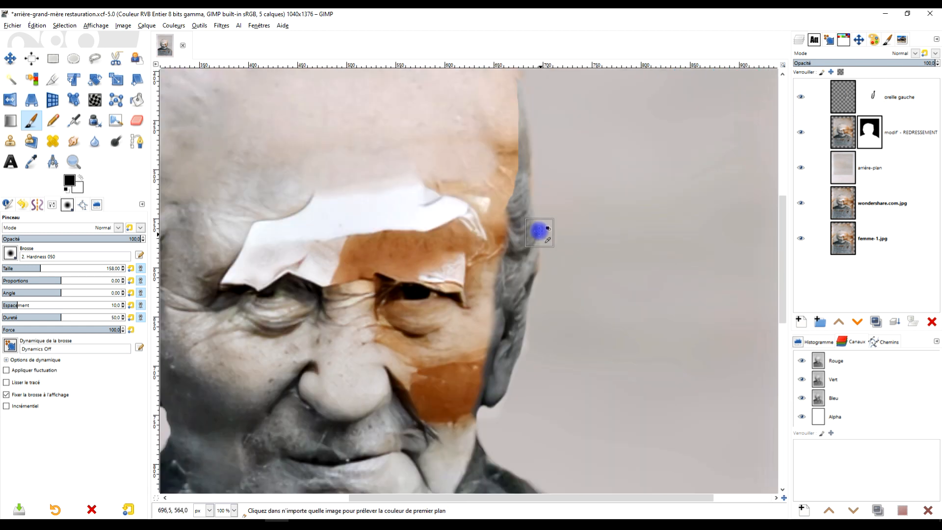
scroll(545, 226, up, 2)
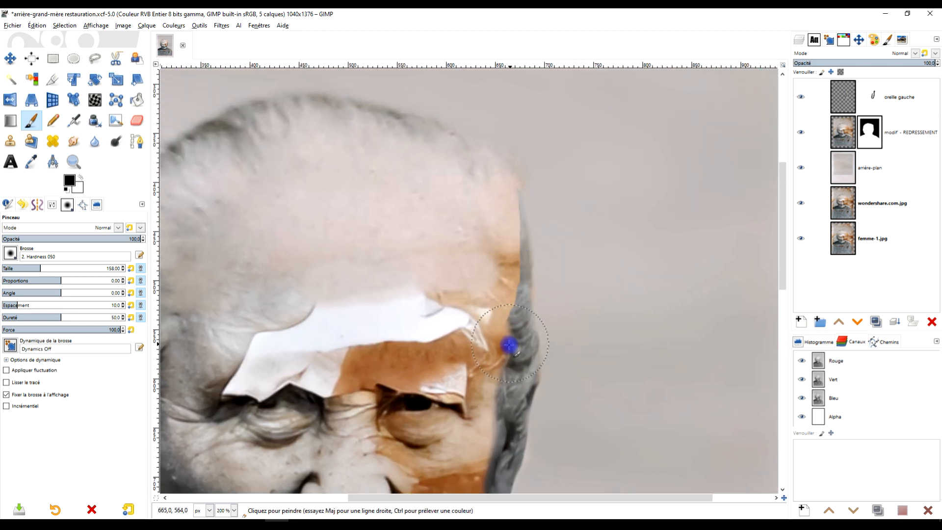
mouse_move(485, 298)
mouse_down()
mouse_move(488, 199)
mouse_move(486, 288)
mouse_up()
mouse_move(477, 358)
mouse_down()
mouse_move(464, 436)
mouse_move(479, 471)
mouse_up()
scroll(484, 465, up, 3)
mouse_move(509, 433)
mouse_down()
mouse_move(502, 397)
mouse_move(515, 362)
mouse_move(498, 437)
mouse_move(510, 453)
mouse_up()
scroll(510, 454, down, 5)
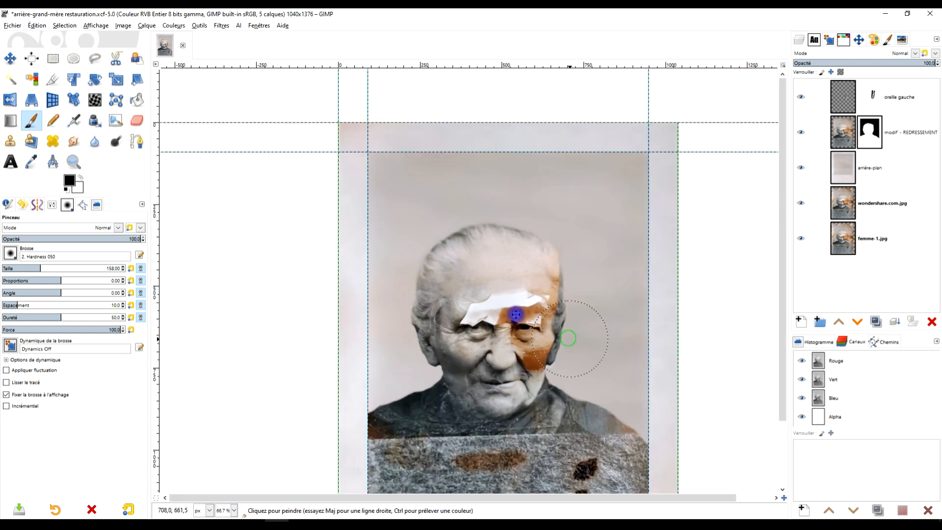
- Mask out the inner part of the lower ear beside the stained cheek to uncover the cheek's edge
scroll(475, 337, up, 2)
scroll(491, 302, up, 1)
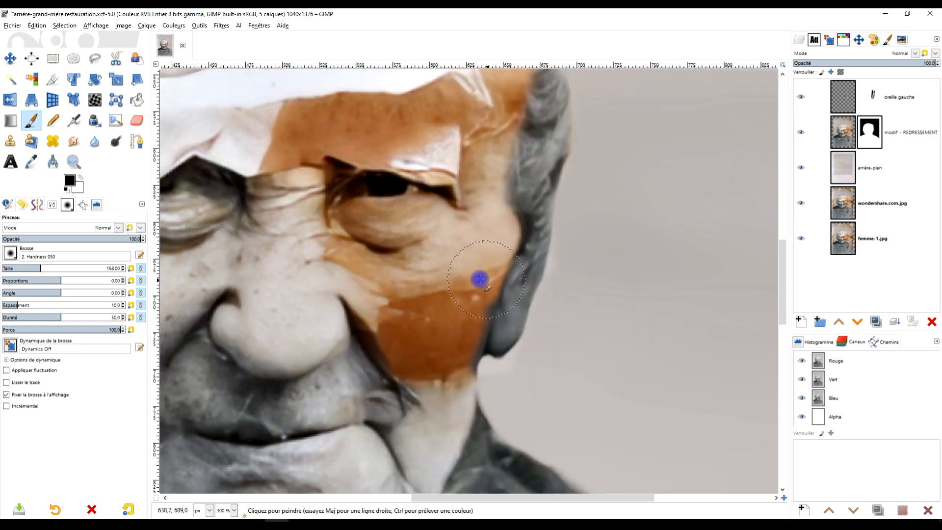
mouse_move(478, 284)
mouse_down()
mouse_move(485, 273)
mouse_move(450, 361)
mouse_move(435, 339)
mouse_up()
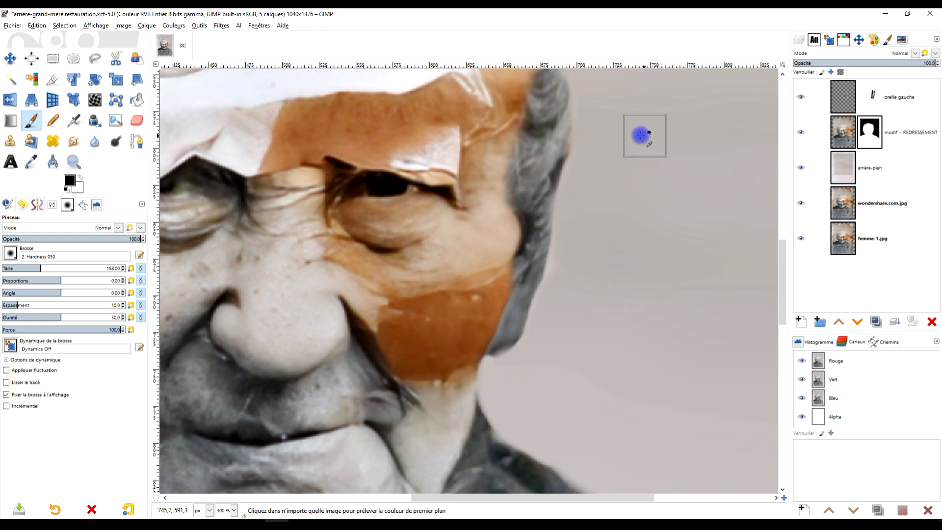
scroll(596, 167, down, 4)
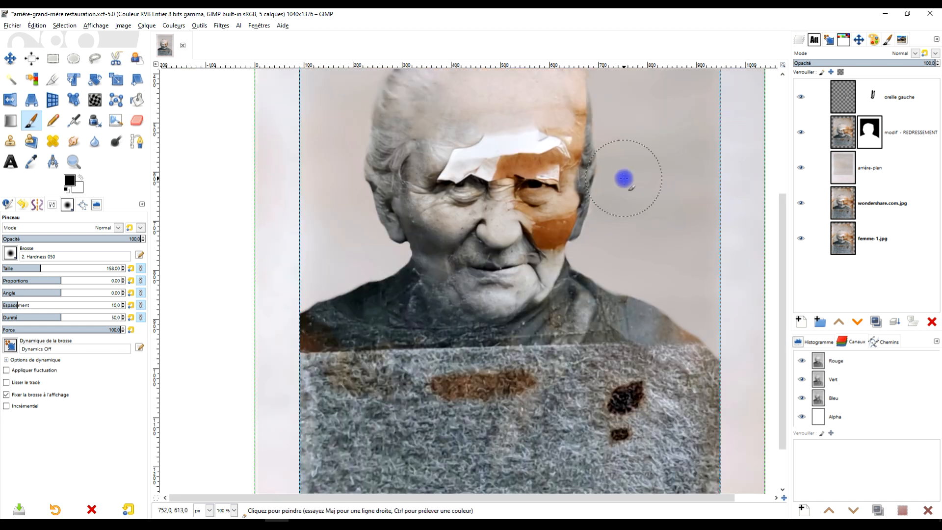
scroll(608, 234, up, 2)
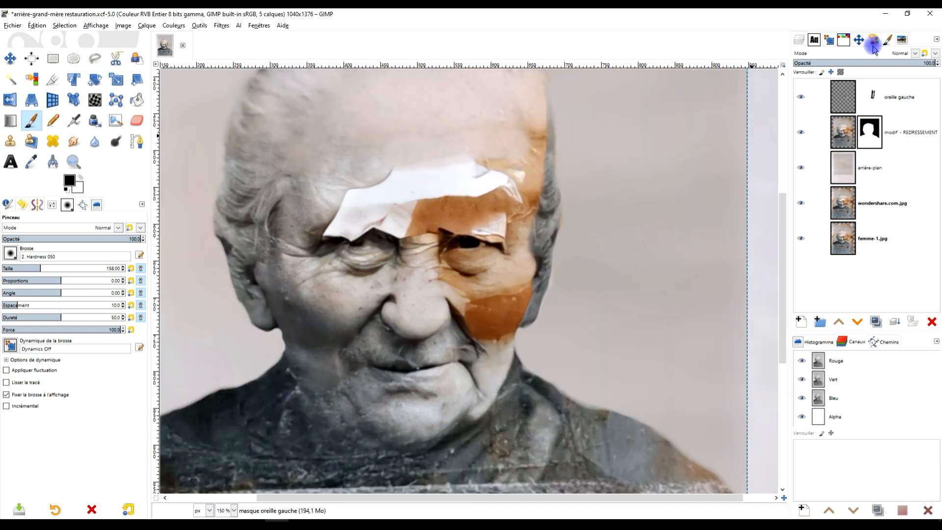
click(842, 94)
click(913, 63)
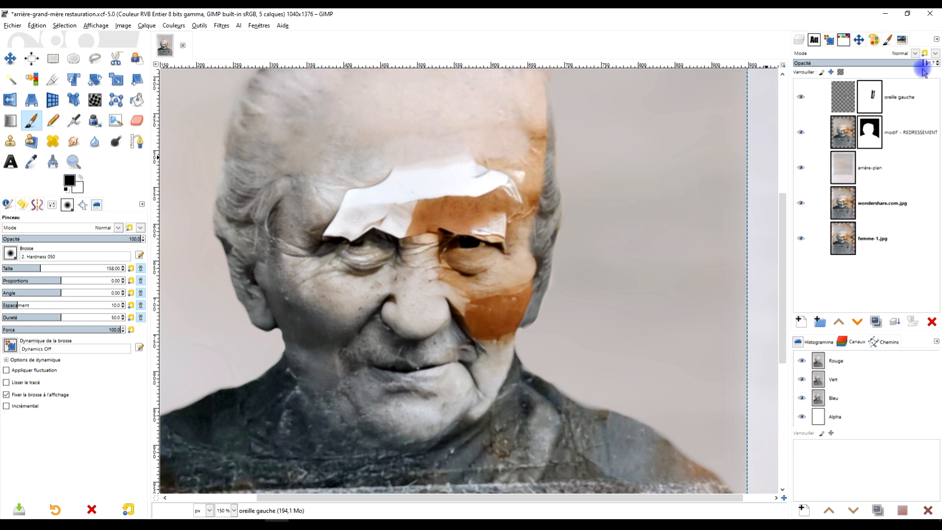
click(934, 64)
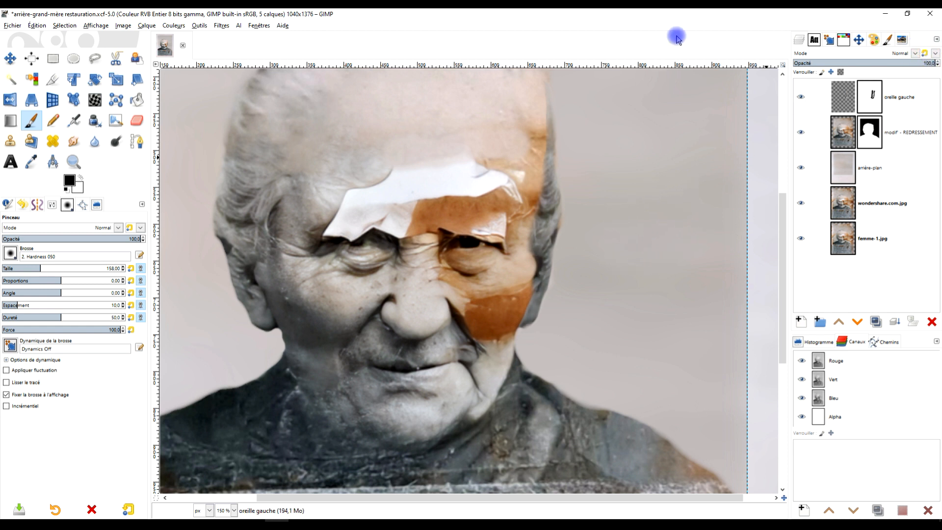
- Lighten the midtones of the "oreille gauche" layer image using Curves, with a value point at input 98 and output 120
click(847, 104)
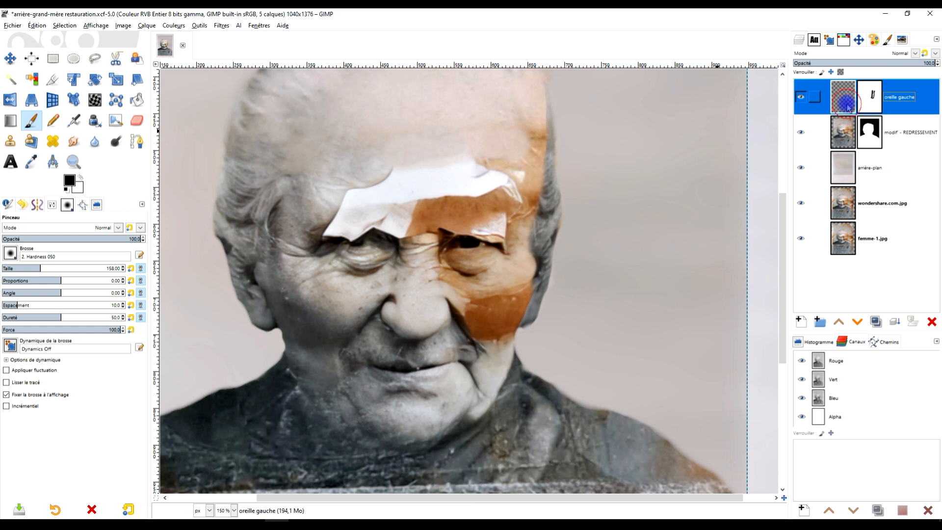
click(173, 25)
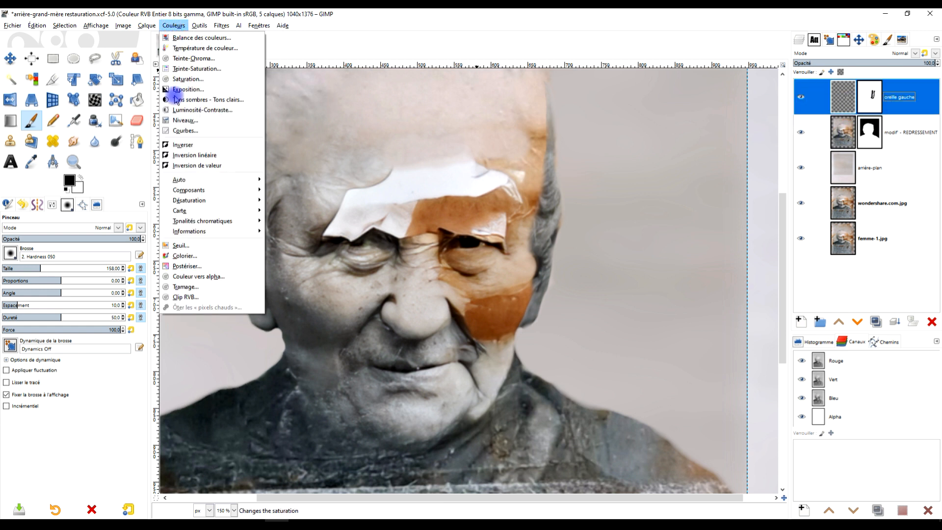
click(178, 131)
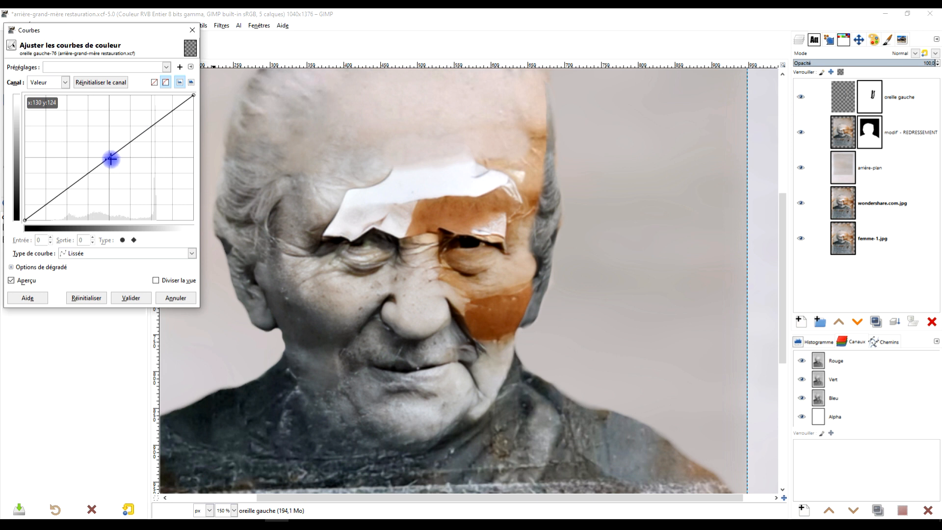
drag(107, 158, 103, 152)
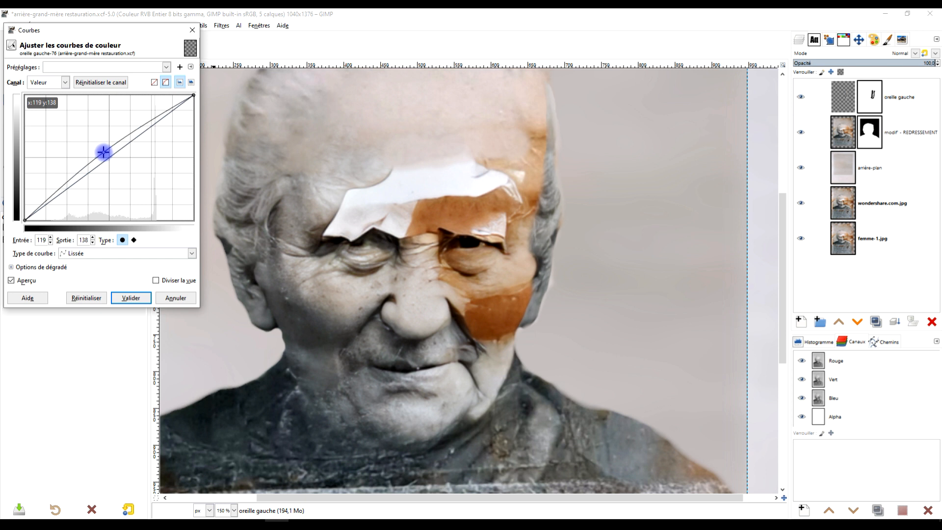
drag(103, 151, 100, 149)
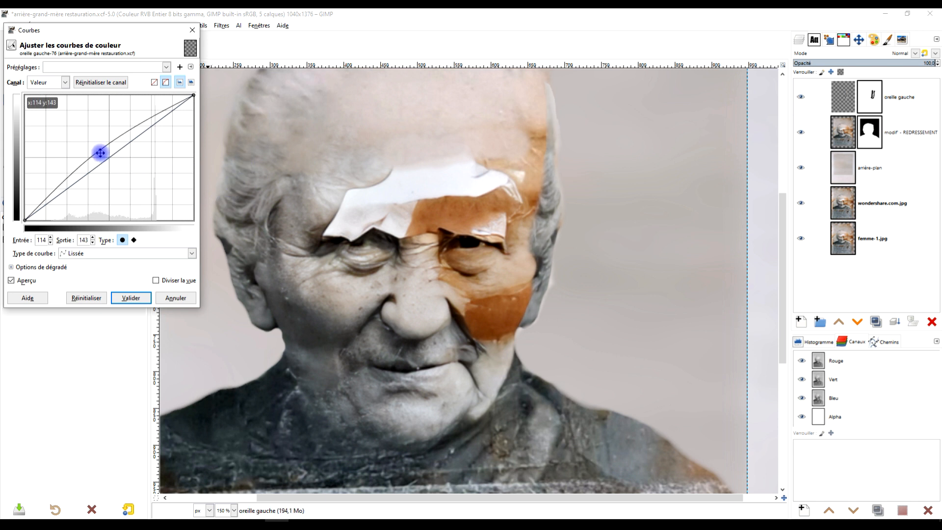
drag(97, 147, 92, 157)
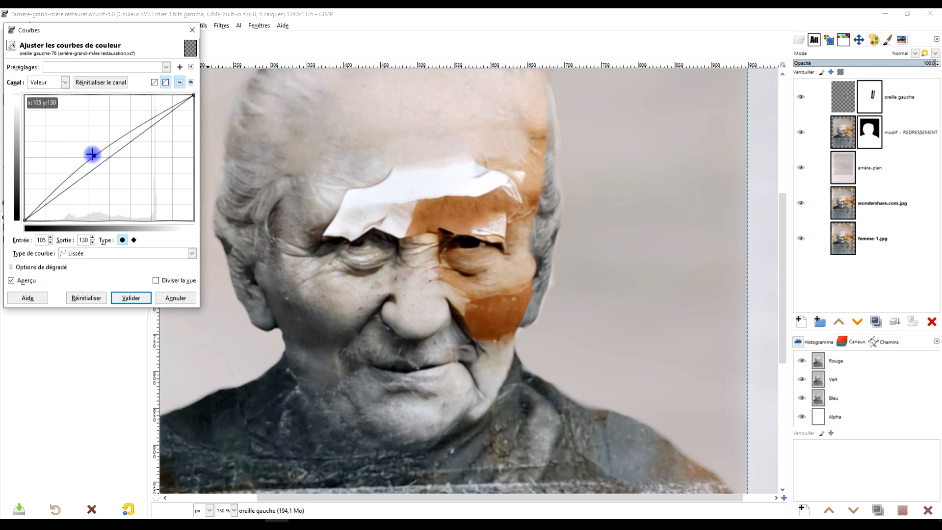
drag(91, 153, 87, 159)
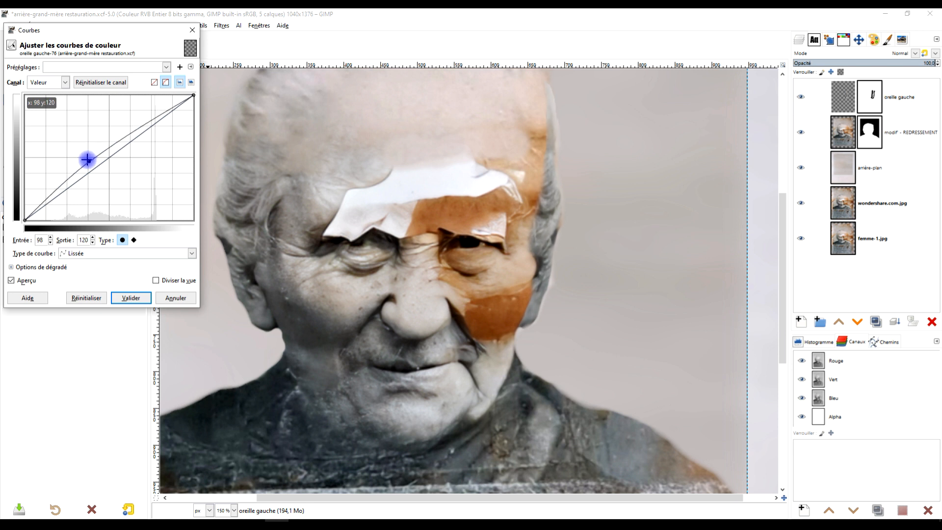
click(139, 299)
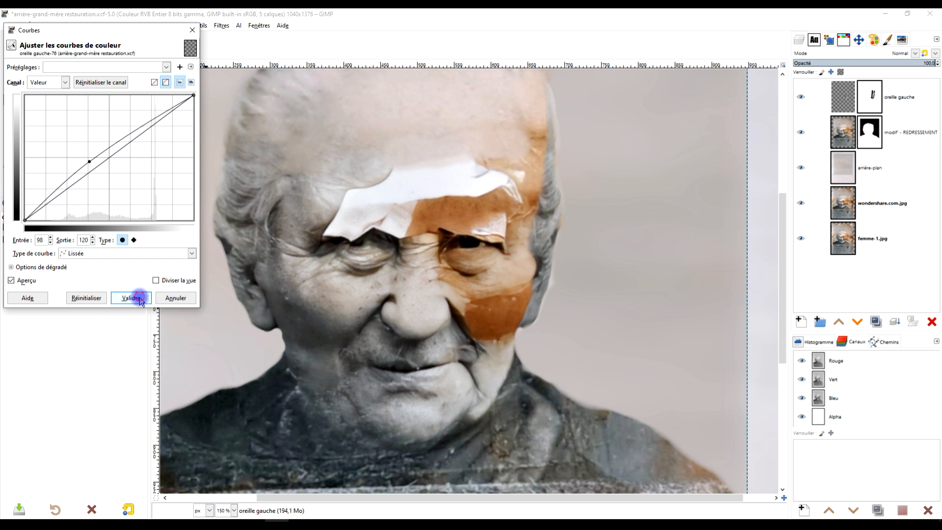
- Set up the Heal tool on the "modif - REDRESSEMENT" layer with the unstained cheek as source and opacity 74.2
scroll(538, 216, down, 4)
scroll(538, 216, up, 4)
drag(538, 217, 486, 242)
scroll(581, 239, down, 2)
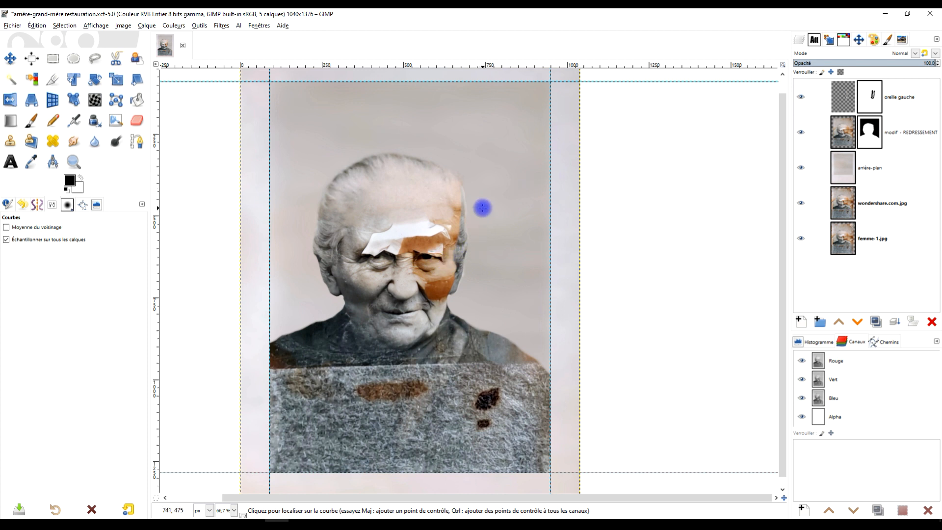
scroll(465, 272, up, 3)
drag(458, 267, 583, 238)
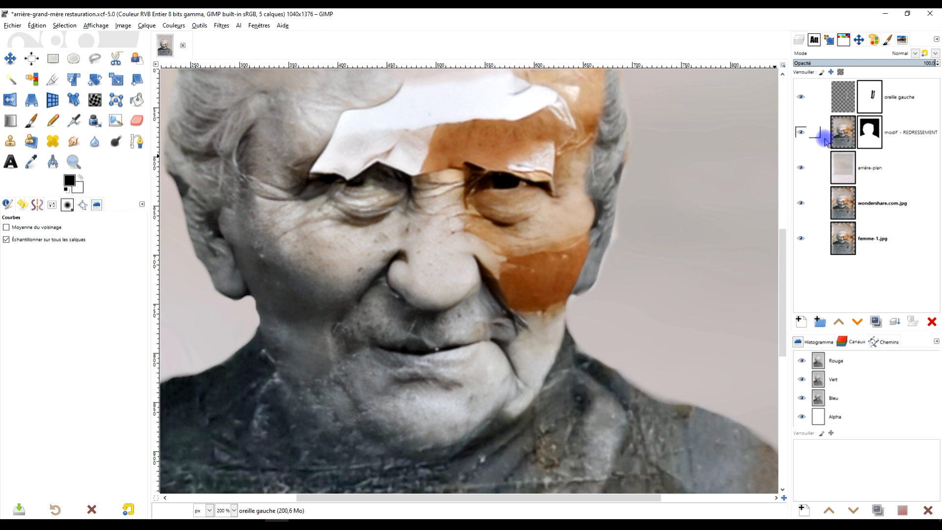
click(850, 139)
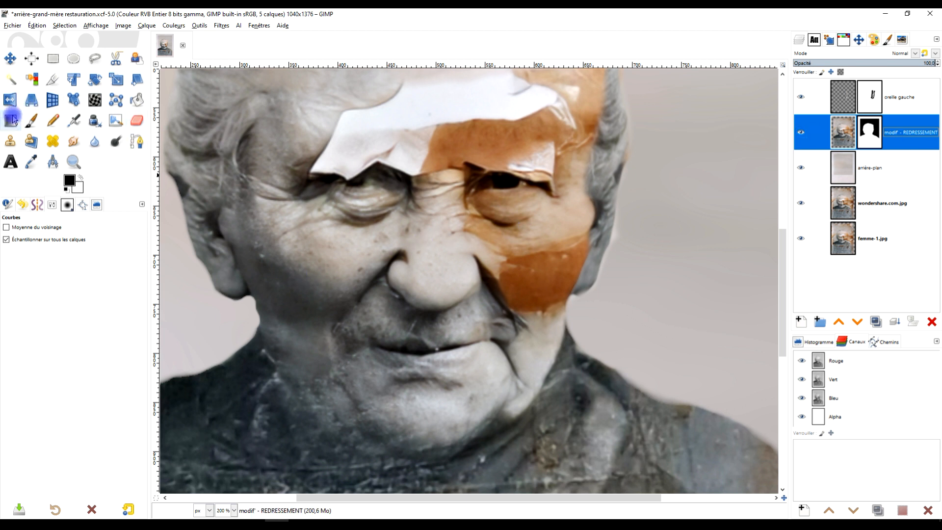
click(54, 142)
scroll(351, 280, up, 2)
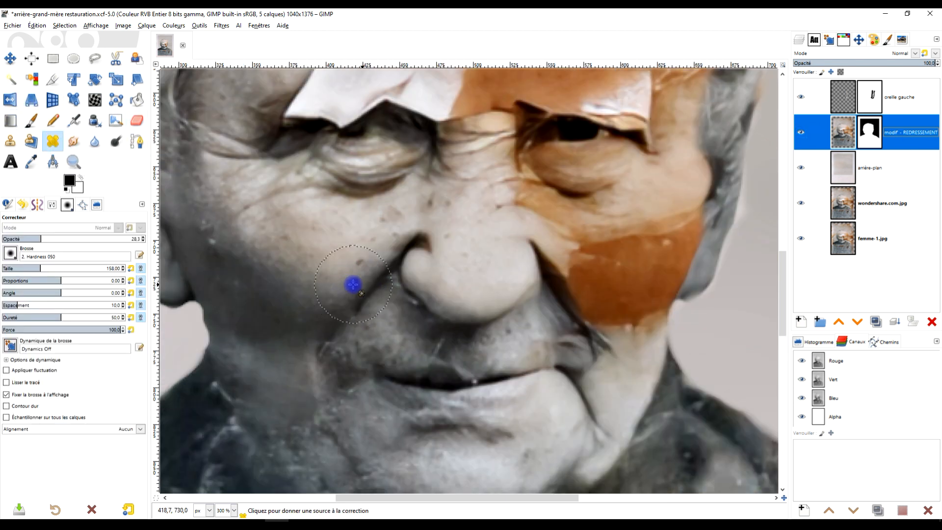
drag(409, 281, 379, 263)
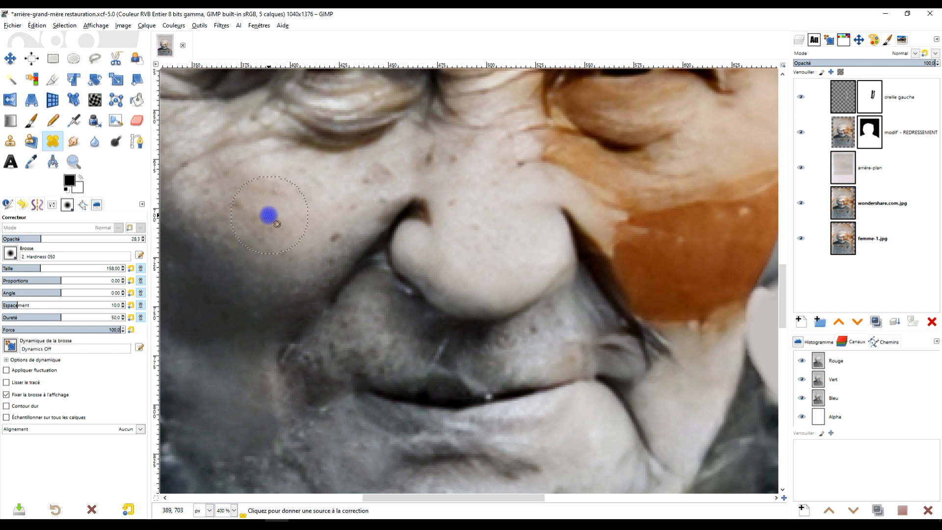
ctrl+click(269, 214)
mouse_move(602, 314)
mouse_down()
mouse_move(517, 328)
mouse_move(464, 372)
mouse_up()
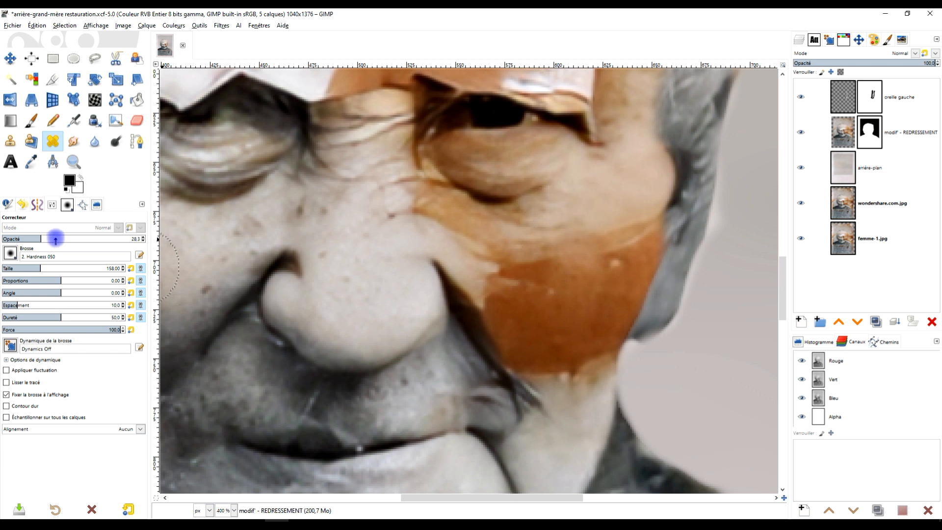
click(105, 239)
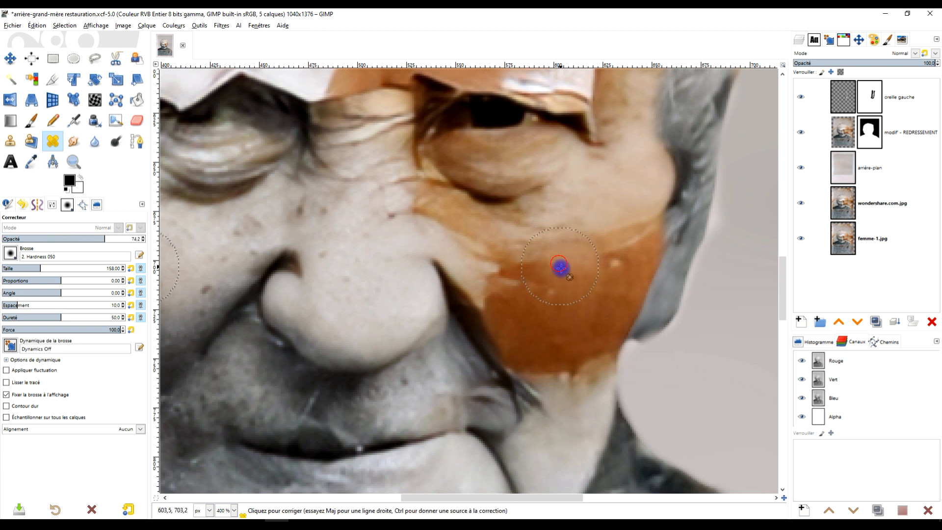
ctrl+scroll(357, 200, down, 3)
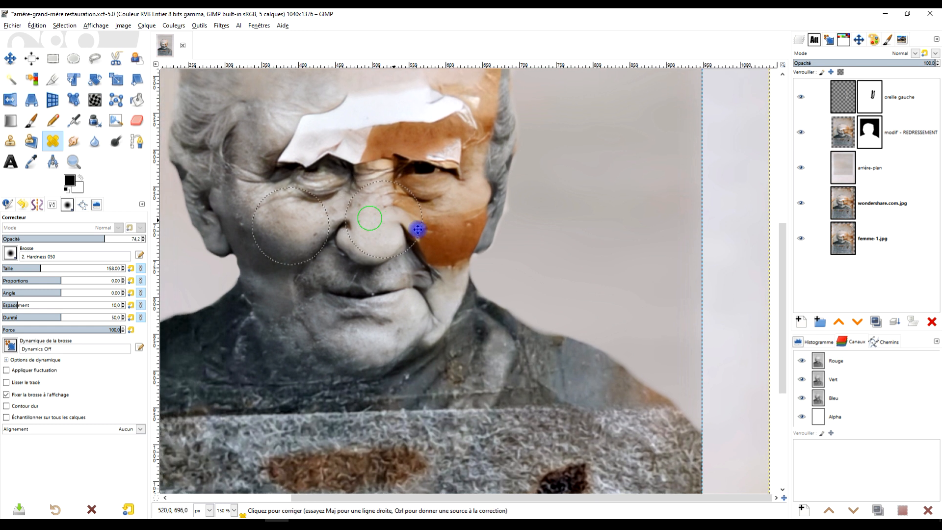
ctrl+scroll(448, 206, up, 2)
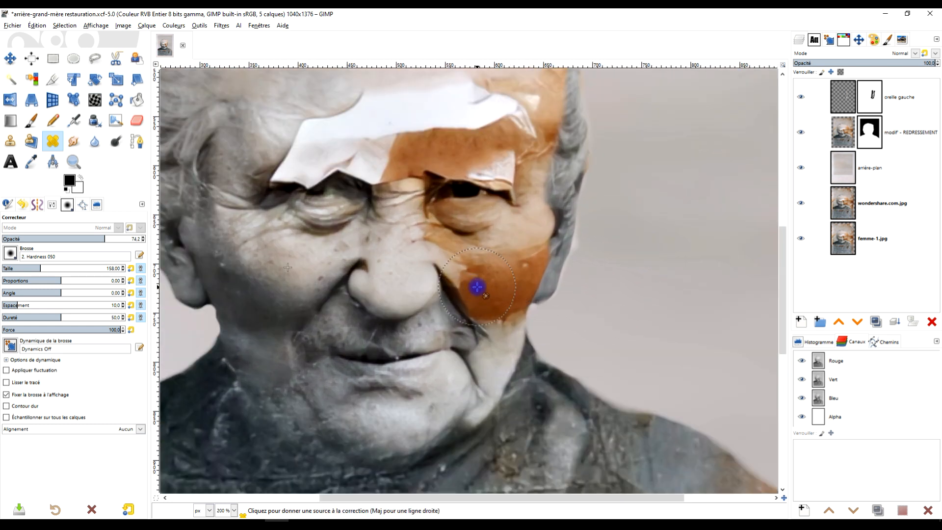
- Create a new layer from the visible image above "oreille gauche" and name it "étape 1"
right_click(847, 100)
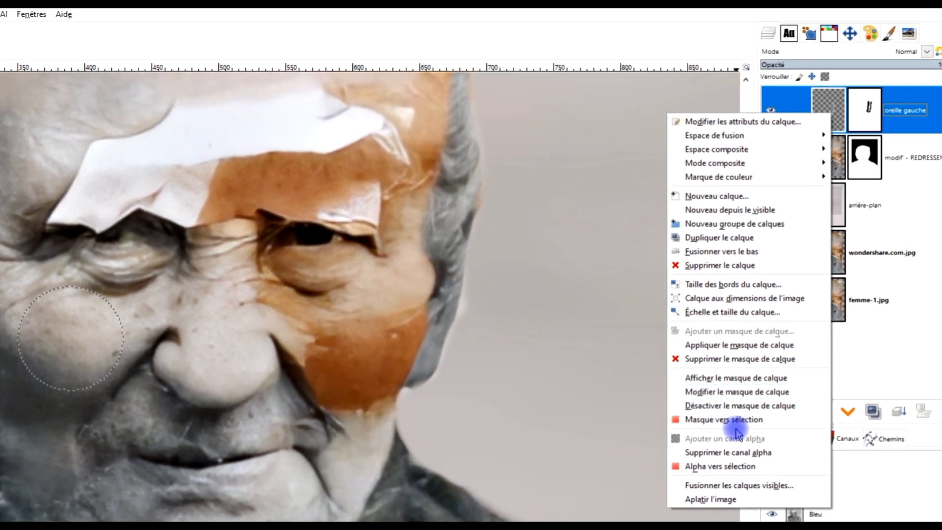
click(747, 210)
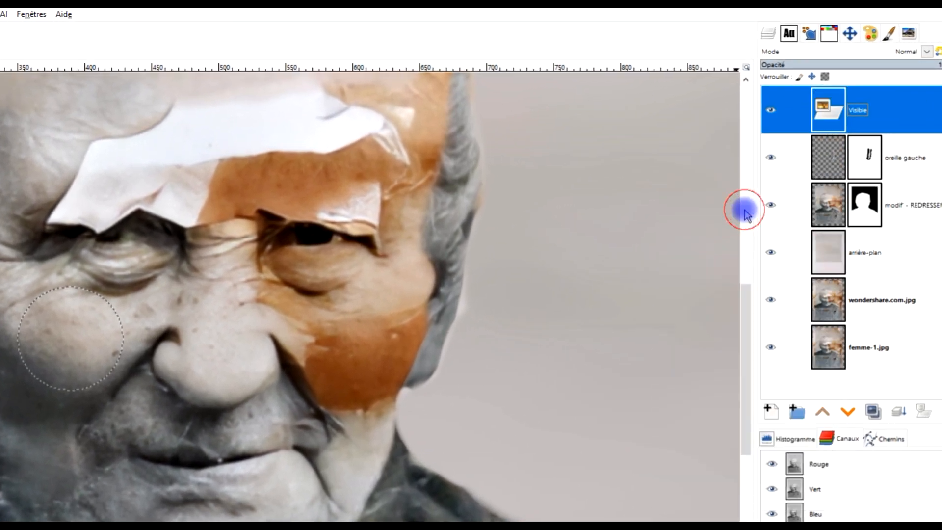
double_click(857, 110)
text(éta)
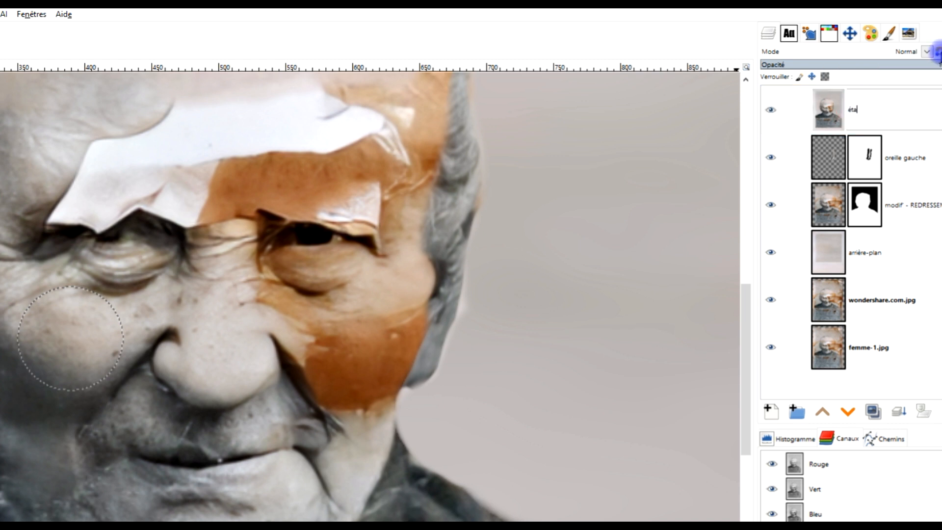
text(pe 1)
key(Return)
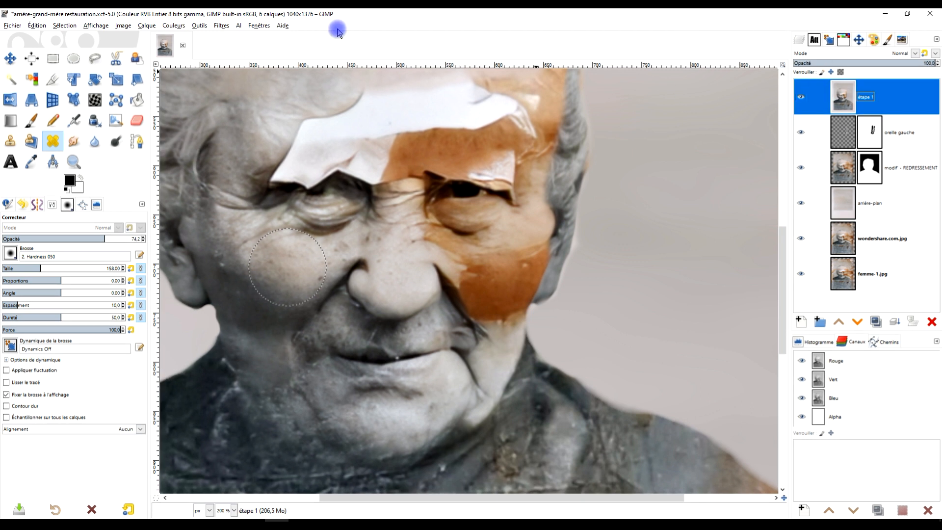
- Extend the new merged layer's name to "étape 1 désaturer"
double_click(869, 98)
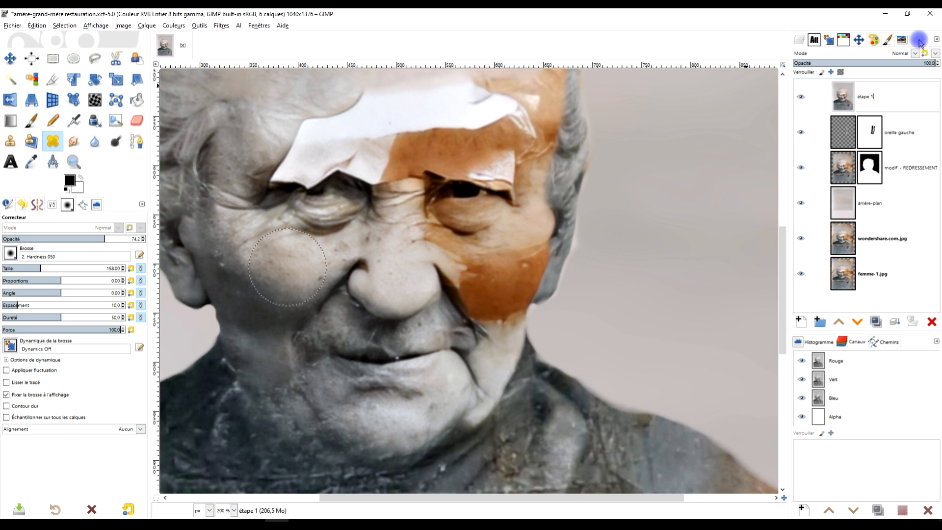
text(de)
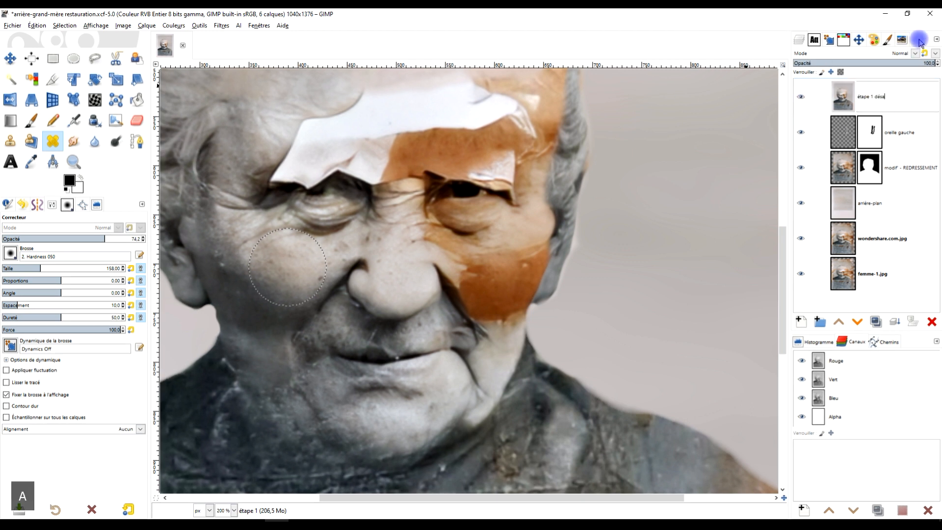
text(saturer)
key(BackSpace)
text(ésatu)
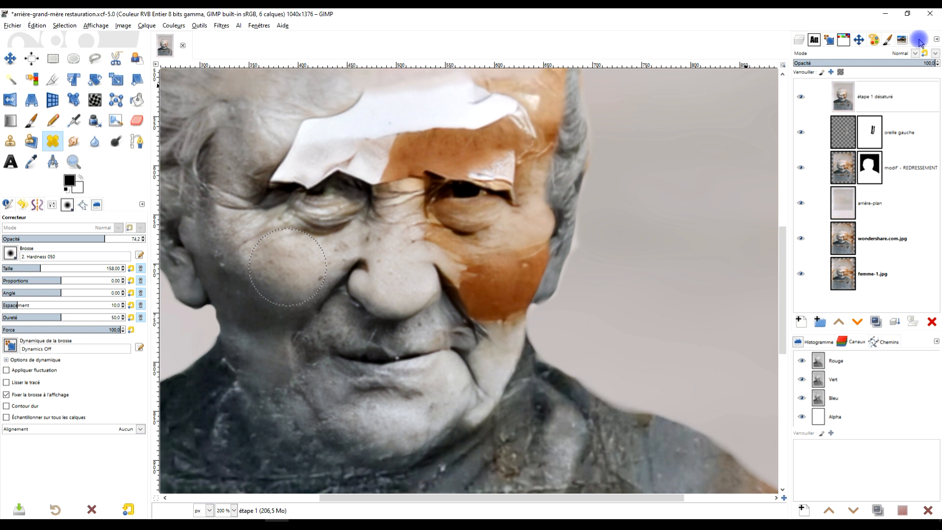
text(r)
key(Return)
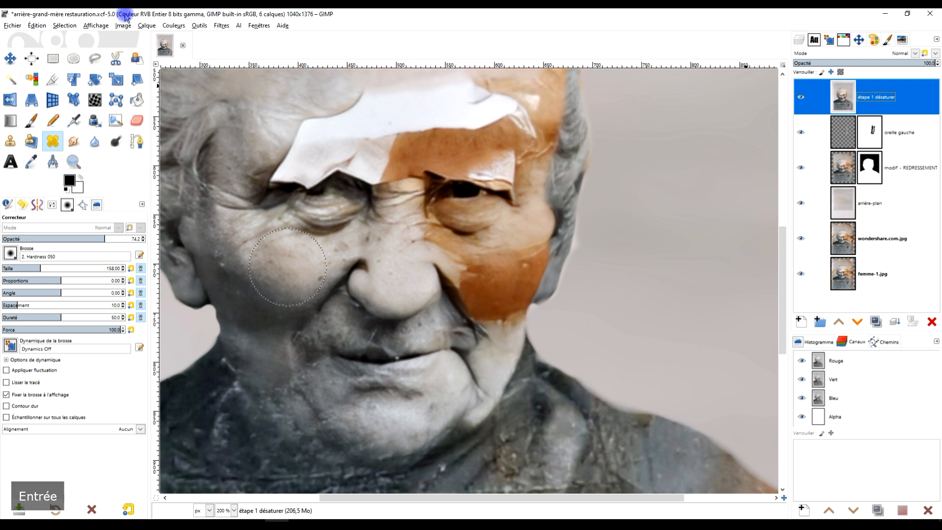
- Desaturate the "étape 1 désaturer" layer using the "Valeur (TSV)" mode, comparing it with the original through the preview
click(167, 27)
mouse_move(221, 205)
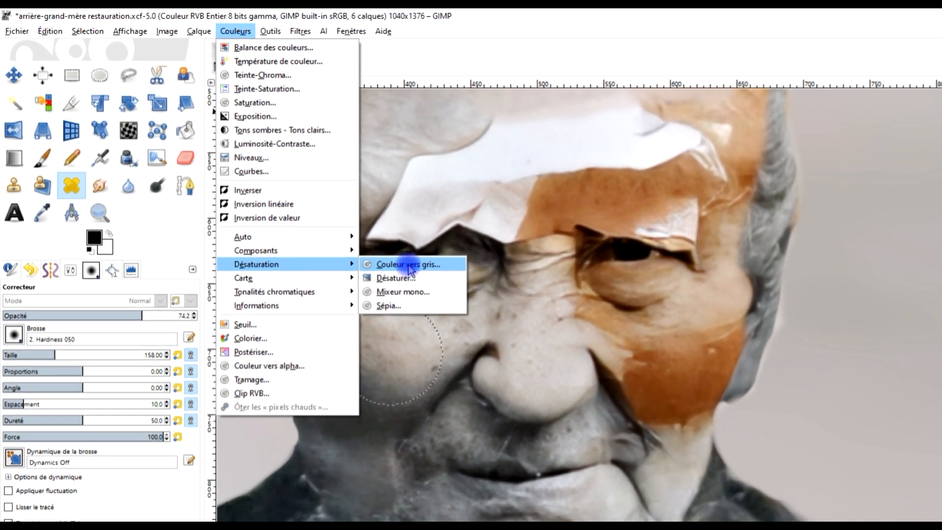
click(298, 205)
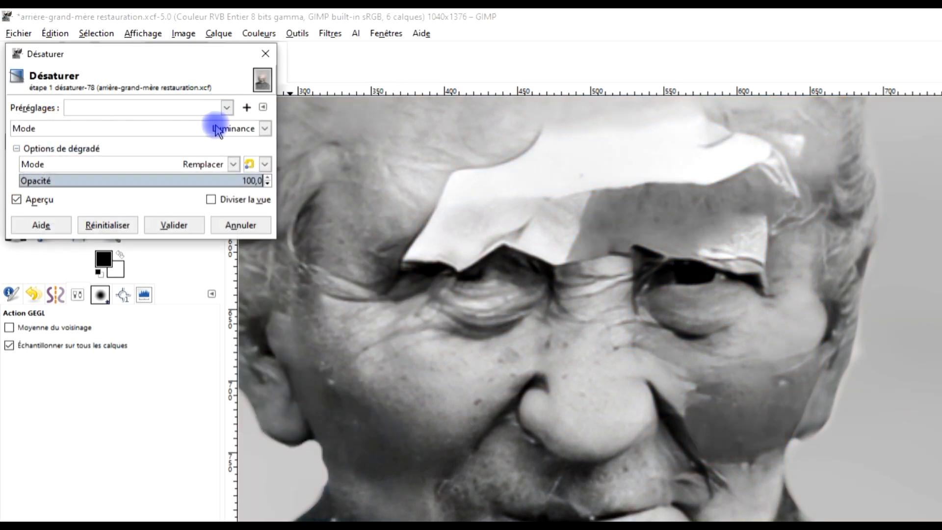
click(217, 130)
click(177, 160)
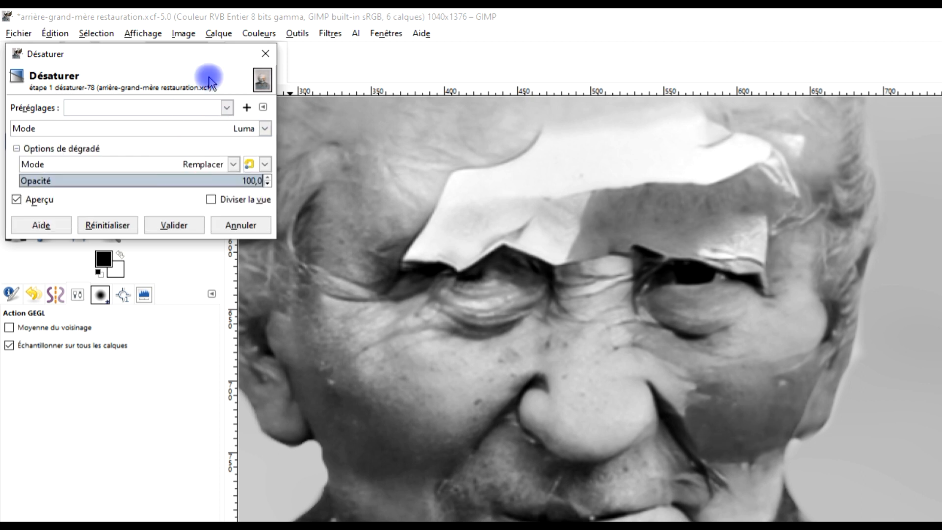
key(Down)
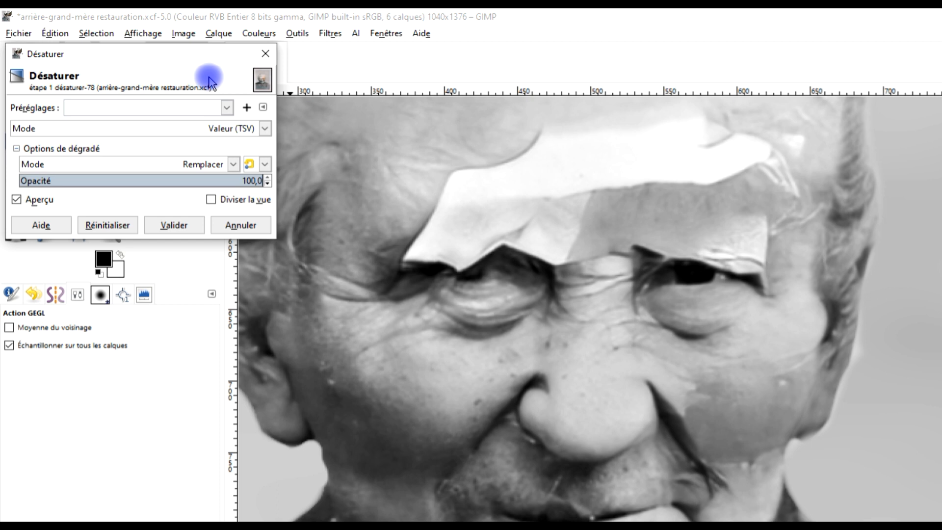
scroll(778, 395, down, 2)
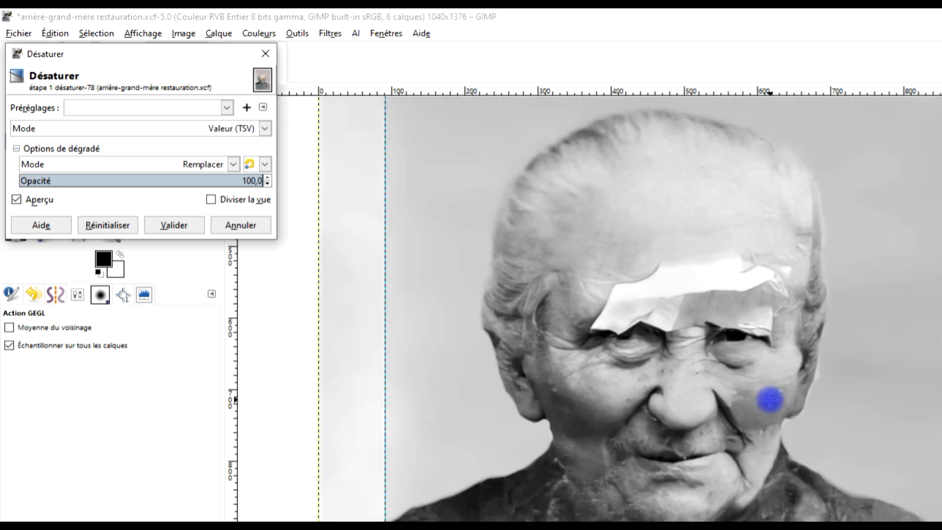
click(40, 200)
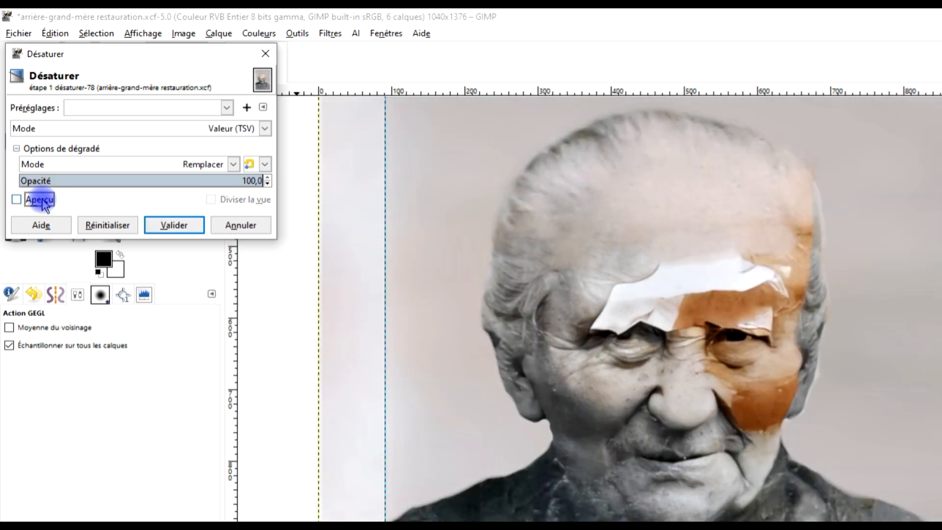
click(42, 201)
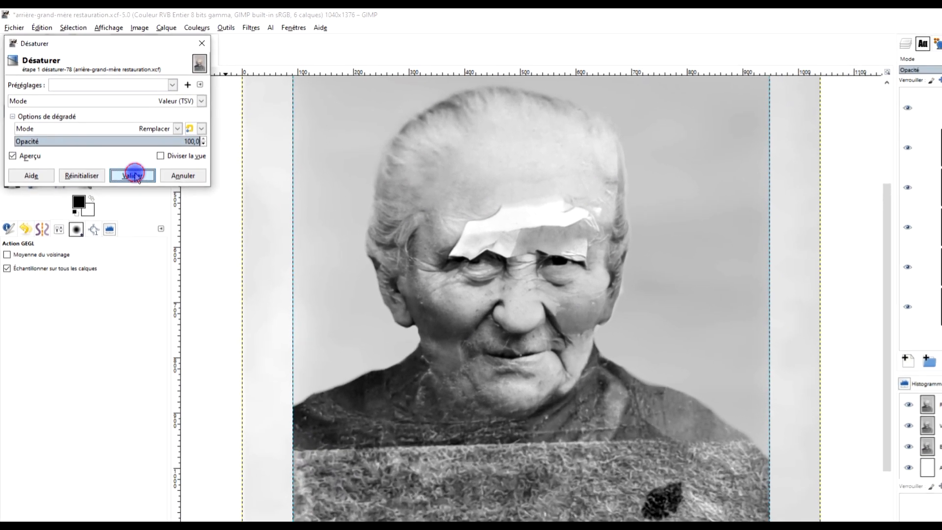
click(133, 176)
- Heal the stained cheek on the "étape 1 désaturer" layer, sampling the source from the clean opposite cheek
scroll(481, 274, up, 2)
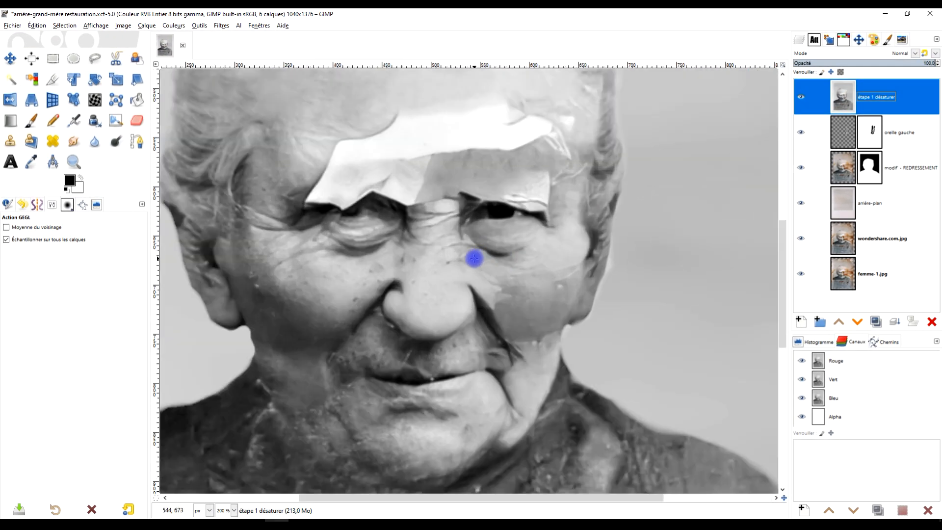
scroll(419, 262, up, 2)
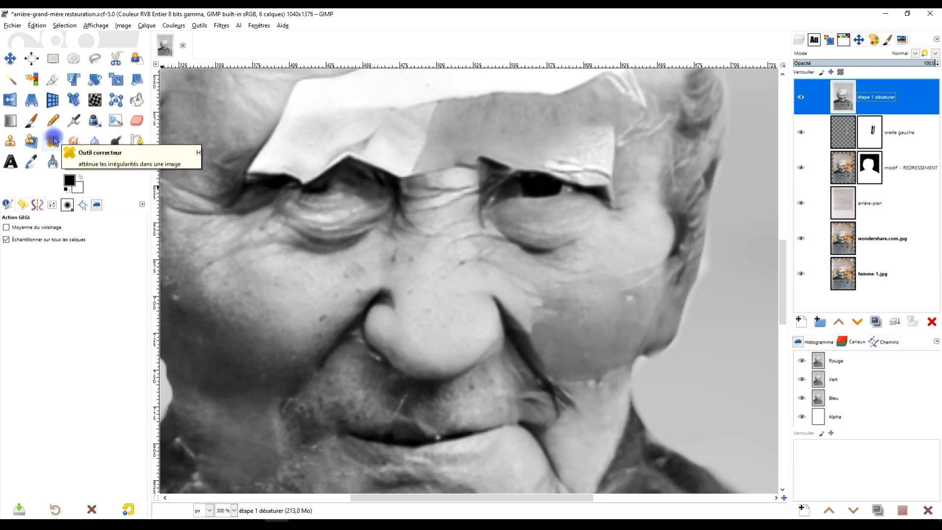
click(53, 141)
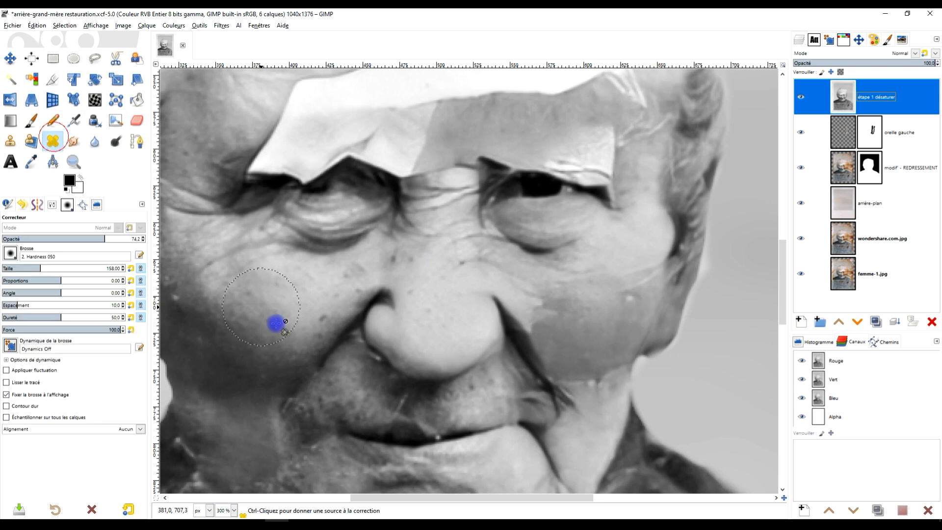
ctrl+click(291, 298)
mouse_move(608, 319)
mouse_down()
mouse_move(605, 311)
mouse_move(634, 286)
mouse_move(577, 313)
mouse_move(553, 299)
mouse_move(581, 336)
mouse_up()
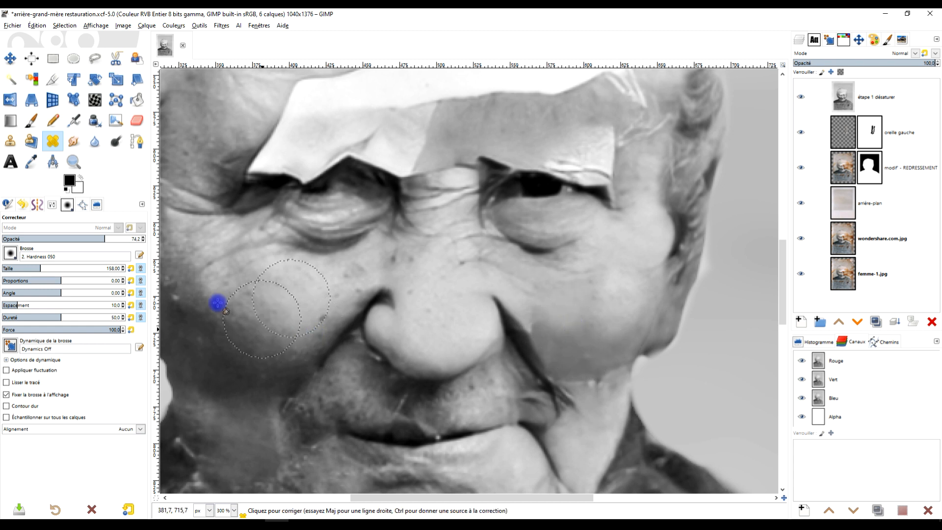
- Clone skin from the clean cheek over the remaining stain edges, from beside the nose fold out towards the ear
click(10, 141)
ctrl+click(265, 305)
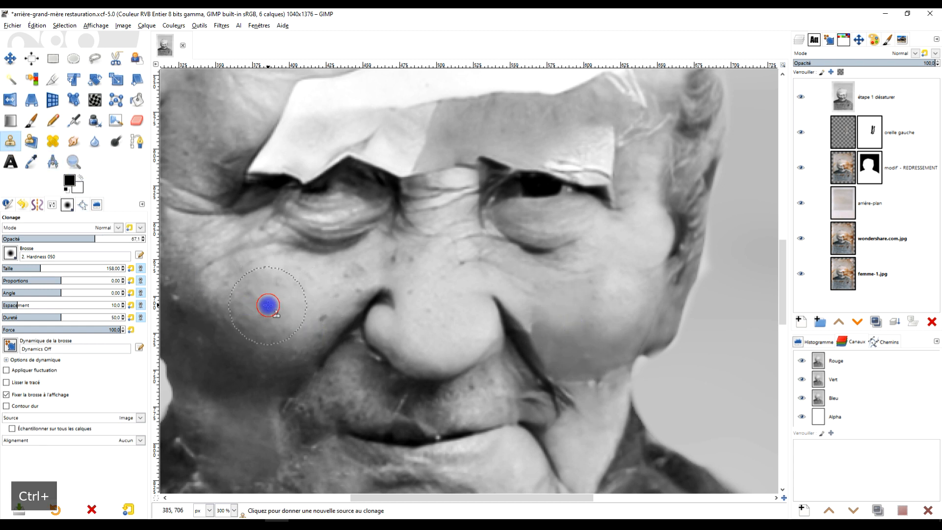
drag(592, 324, 574, 335)
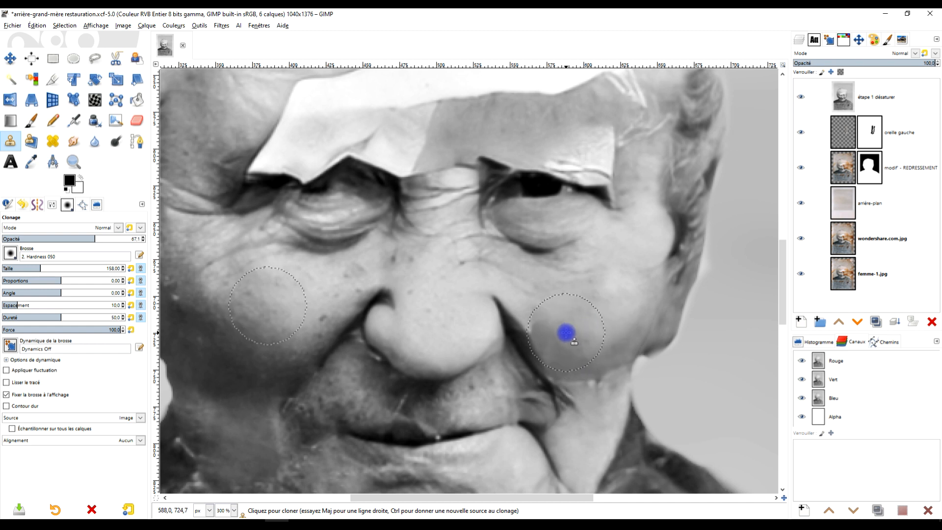
scroll(551, 319, up, 1)
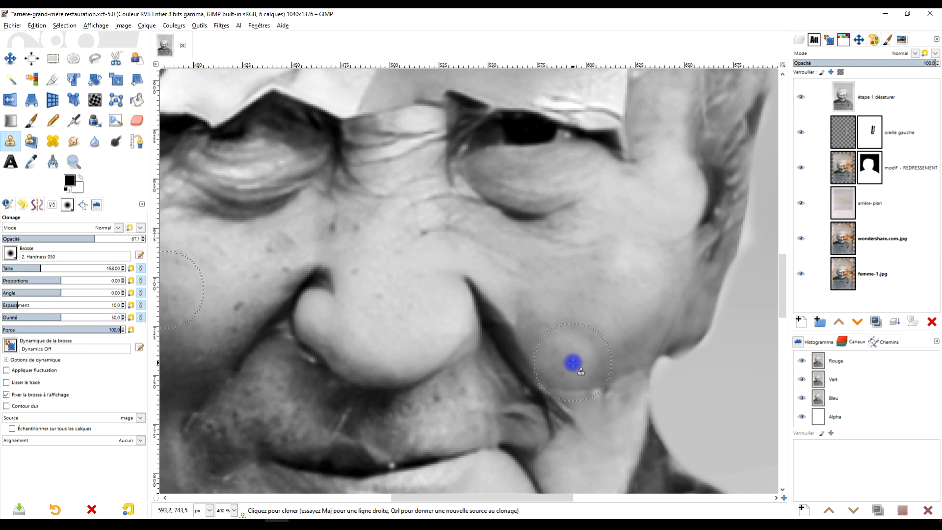
click(614, 360)
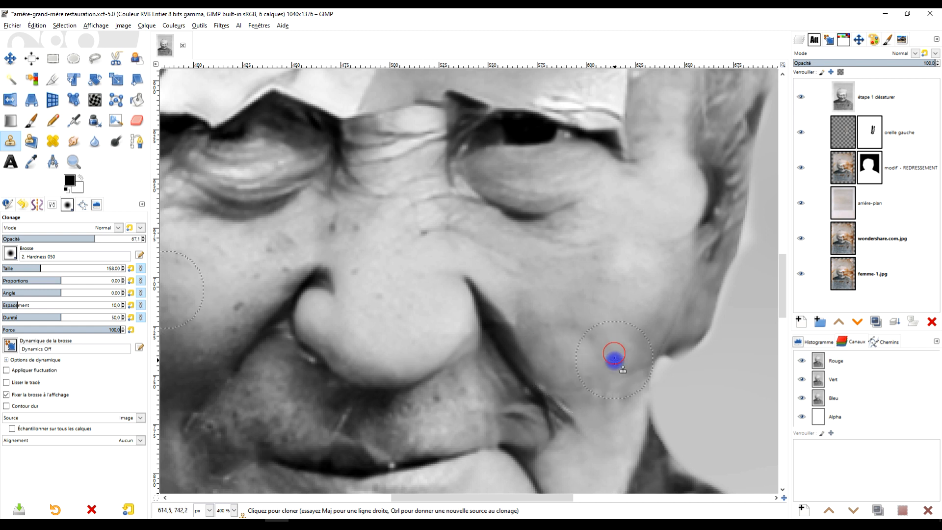
click(634, 330)
click(642, 310)
click(660, 255)
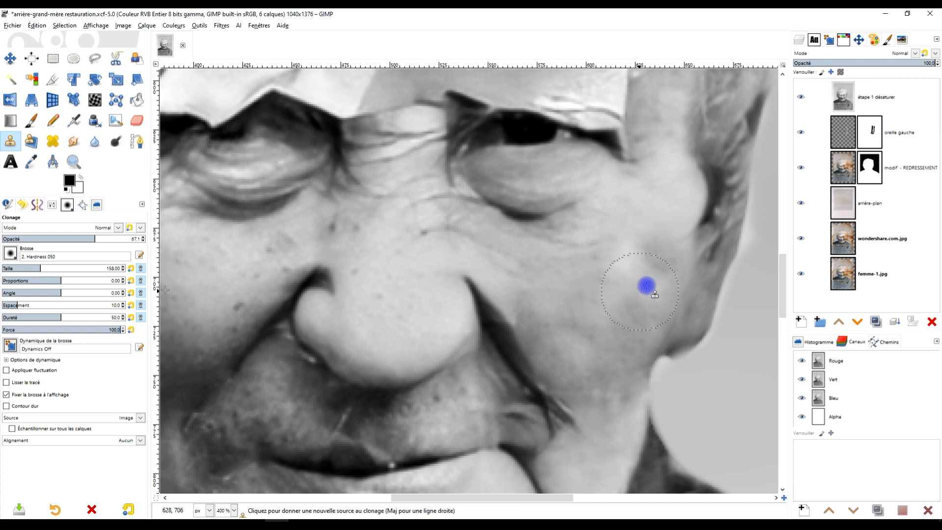
- Undo the last two clone dabs, resample a higher spot on the clean cheek and clone it beside the nose fold
key(ctrl+z)
key(ctrl+z)
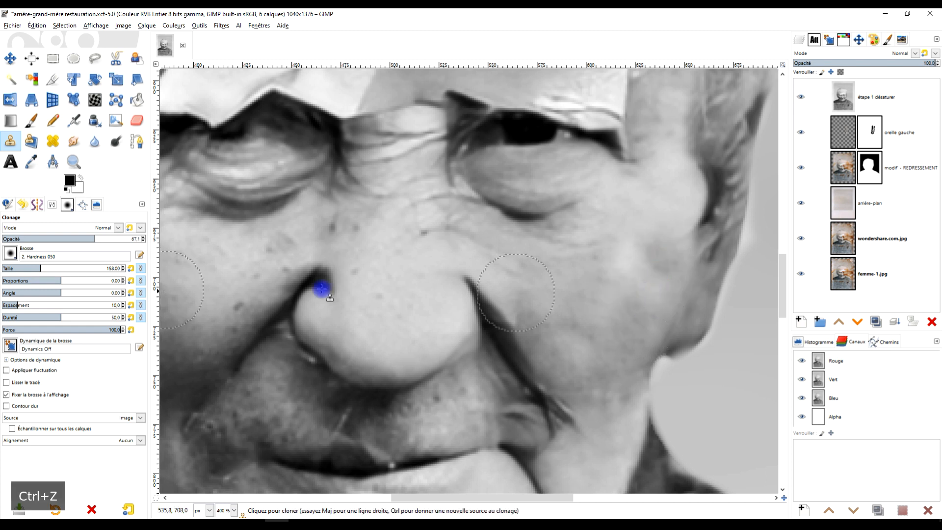
ctrl+click(219, 276)
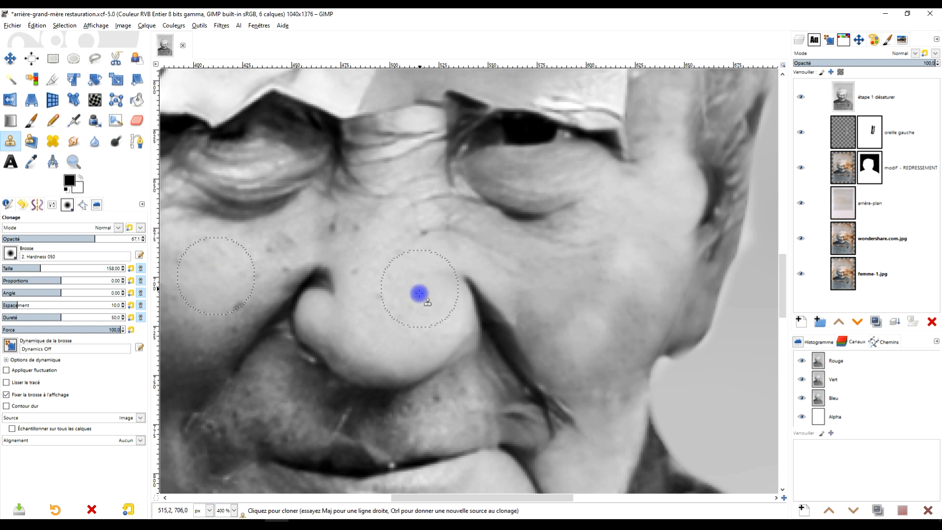
click(534, 309)
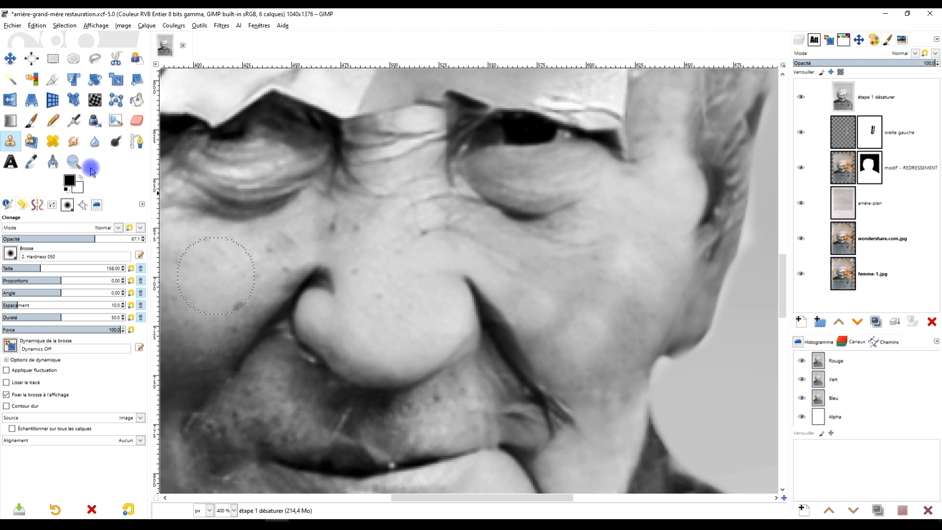
- Heal the lower part of the stained cheek near the jaw, sampling the source from the skin below the eye
click(52, 141)
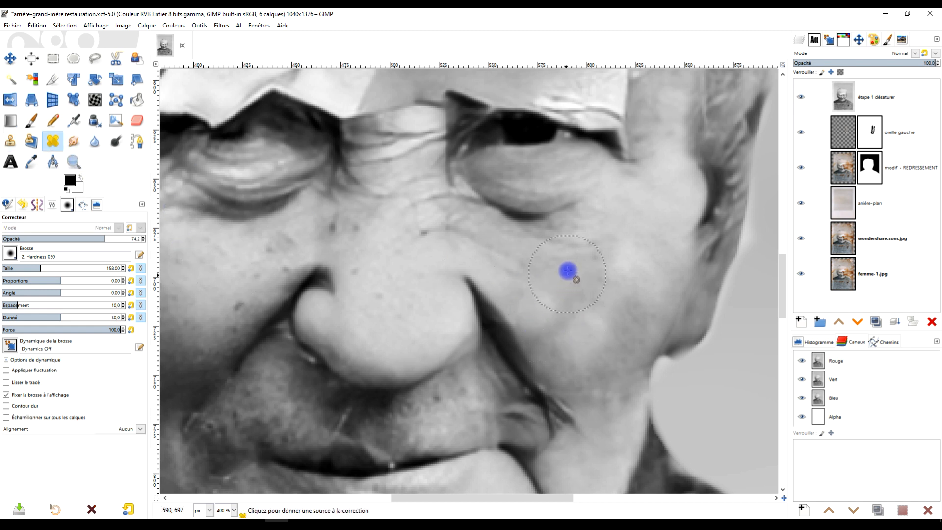
scroll(578, 265, up, 1)
ctrl+click(563, 254)
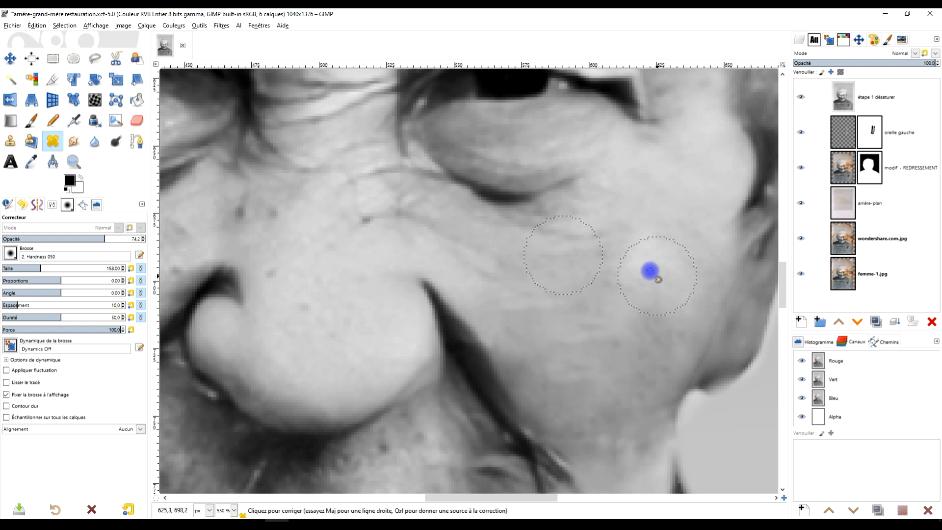
scroll(666, 291, down, 4)
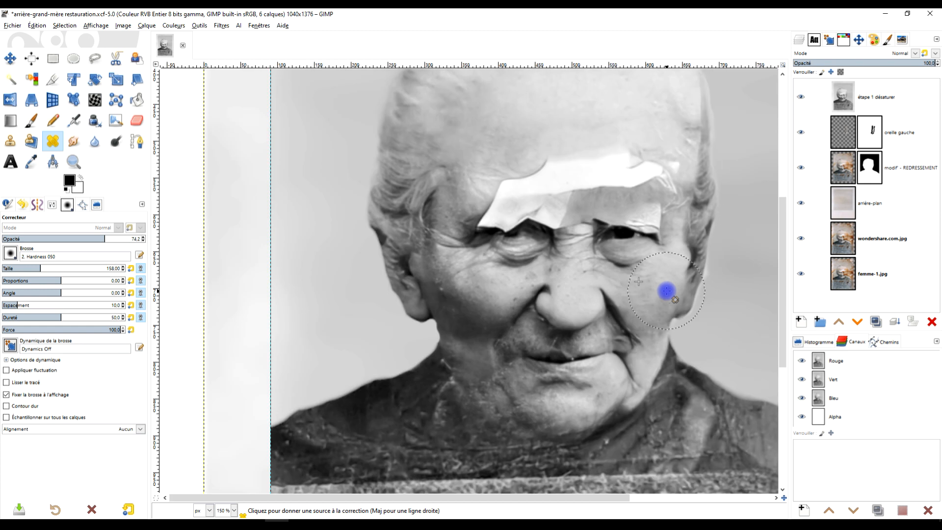
scroll(672, 329, up, 2)
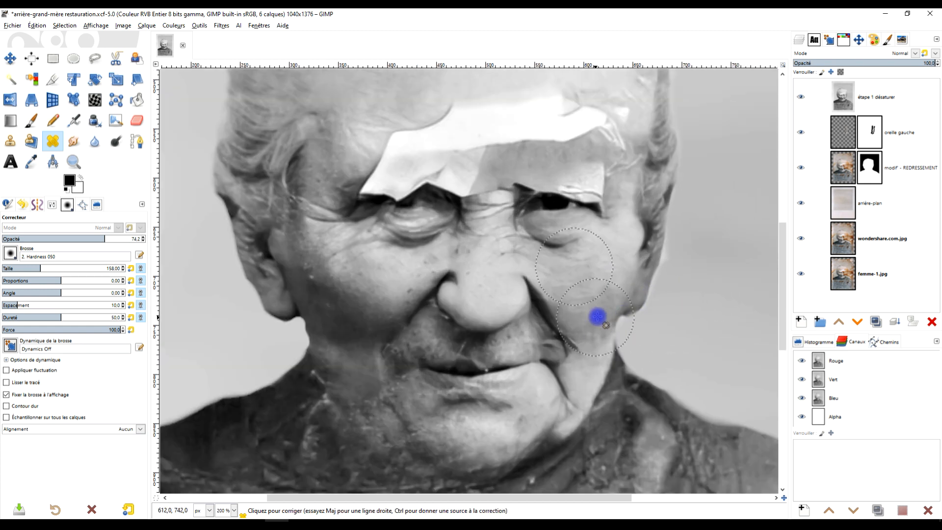
scroll(605, 314, up, 1)
scroll(595, 297, down, 2)
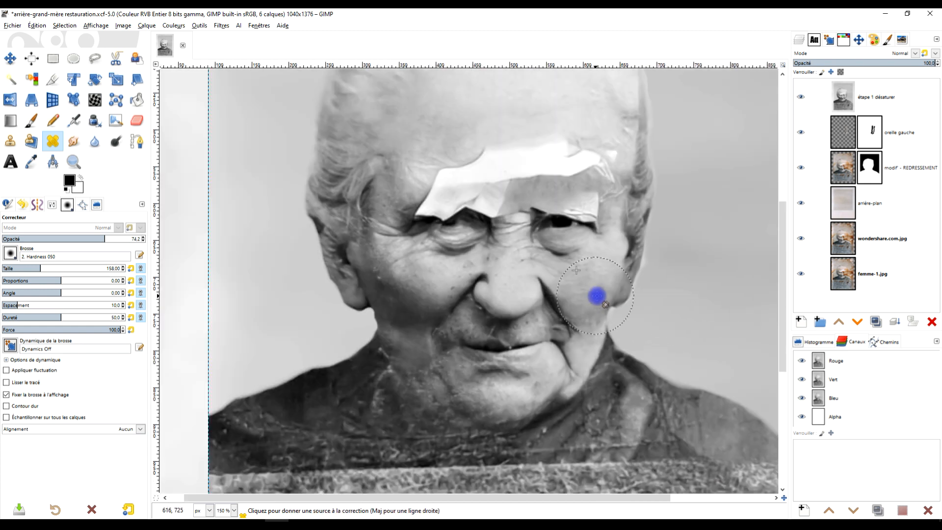
scroll(588, 297, up, 1)
drag(614, 318, 597, 336)
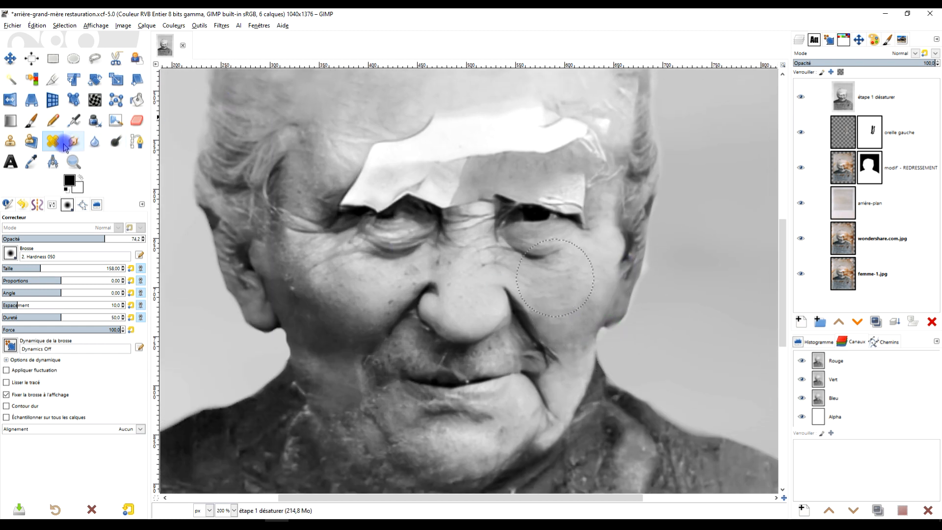
- Clone skin from the middle of the clean cheek across the outer part of the repaired cheek
click(10, 141)
scroll(385, 319, up, 1)
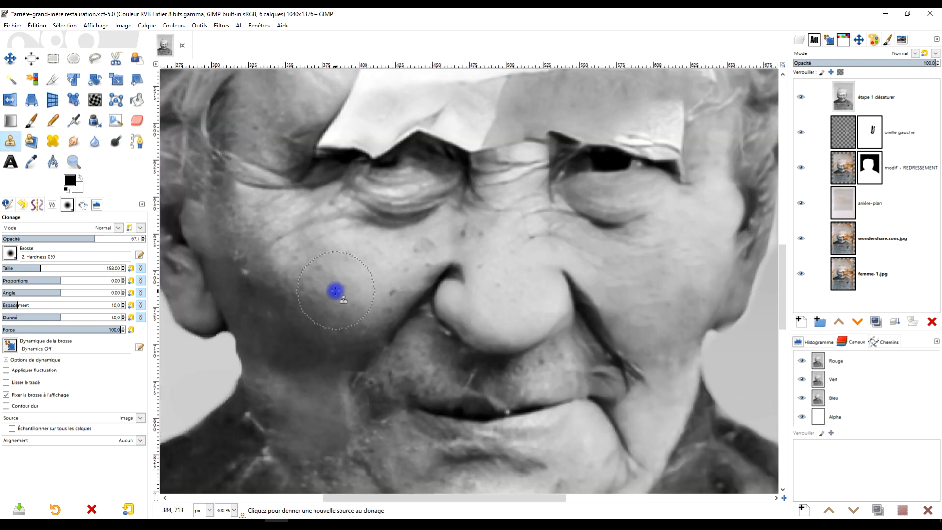
ctrl+click(328, 292)
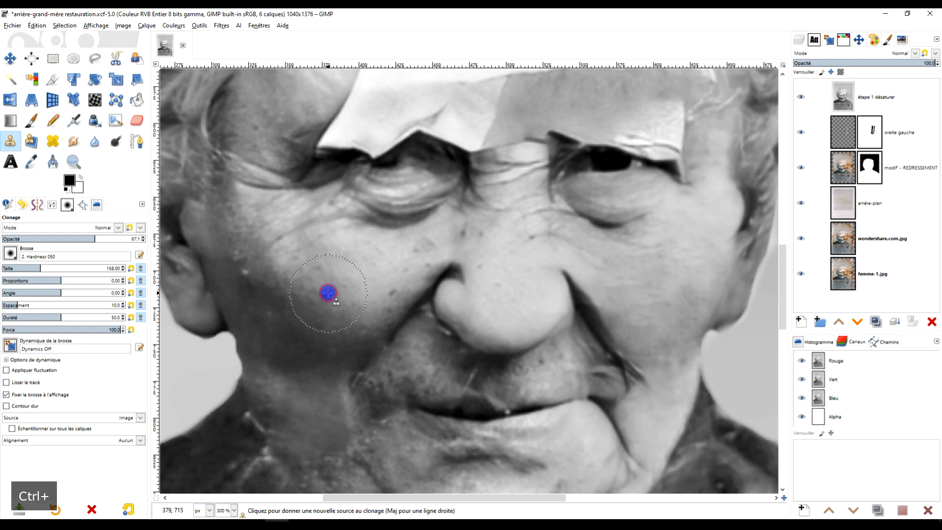
drag(683, 314, 631, 305)
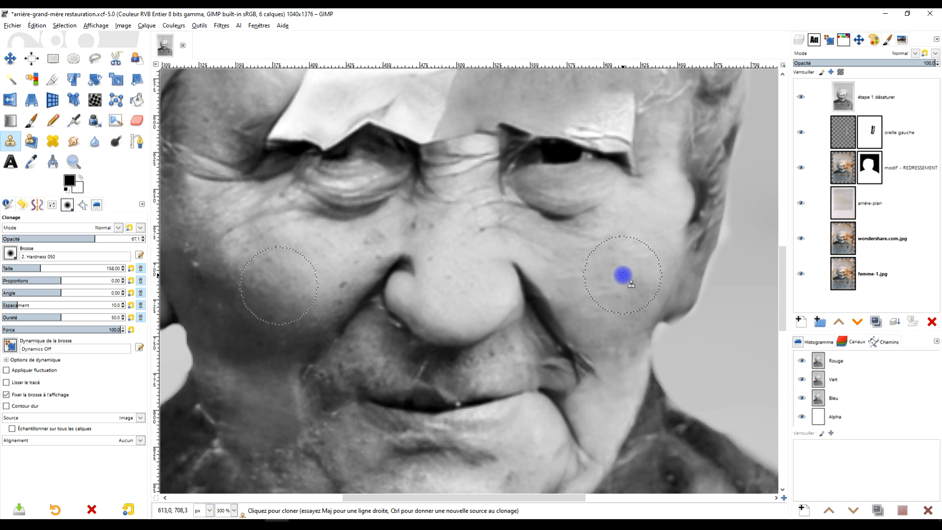
mouse_move(617, 283)
mouse_down()
mouse_move(610, 307)
mouse_move(627, 317)
mouse_move(640, 258)
mouse_move(584, 266)
mouse_move(580, 288)
mouse_move(606, 324)
mouse_move(623, 288)
mouse_move(623, 255)
mouse_move(590, 255)
mouse_move(599, 252)
mouse_up()
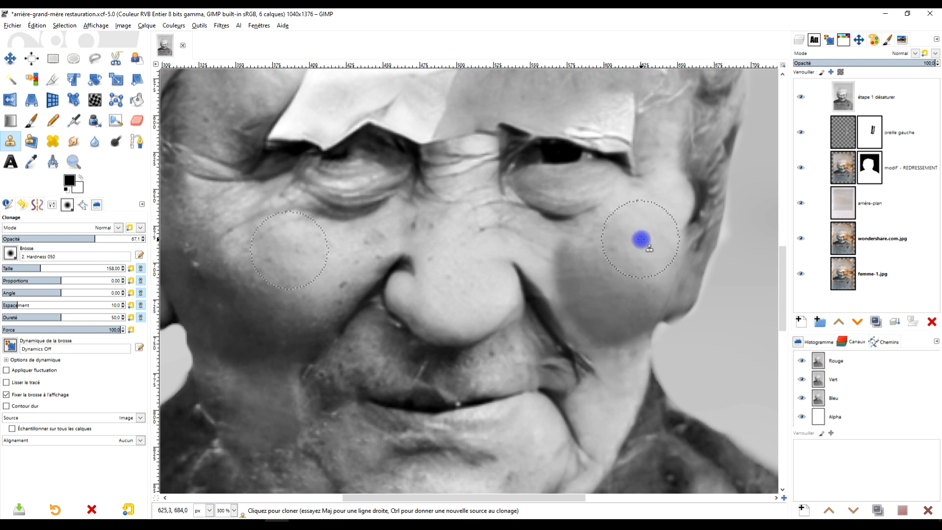
scroll(668, 266, down, 3)
scroll(680, 235, up, 3)
key(ctrl+z)
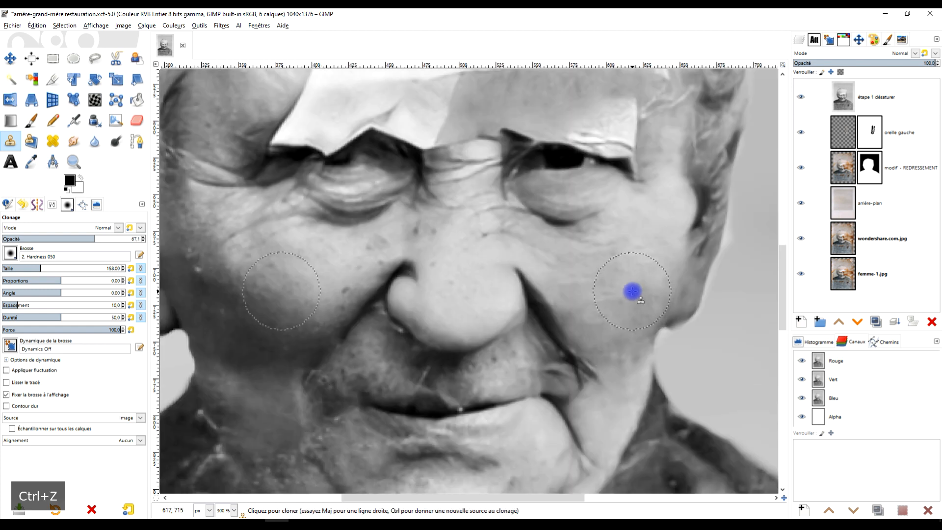
- Resample a slightly higher spot on the clean cheek and clone it just below the opposite eye
ctrl+click(280, 277)
drag(598, 260, 586, 265)
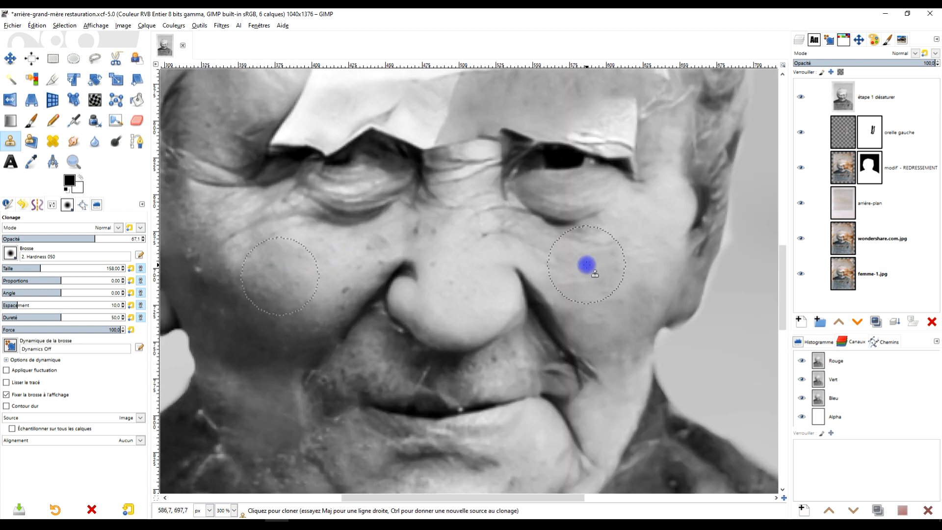
- Outline the whole clean cheek with a closed freehand selection, from below the eye to the nose fold and jaw
key(f)
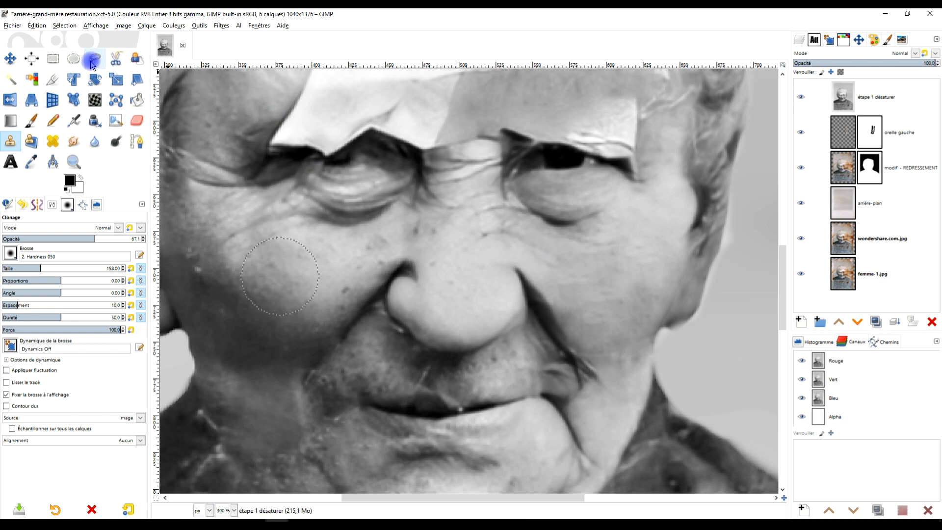
drag(217, 228, 269, 220)
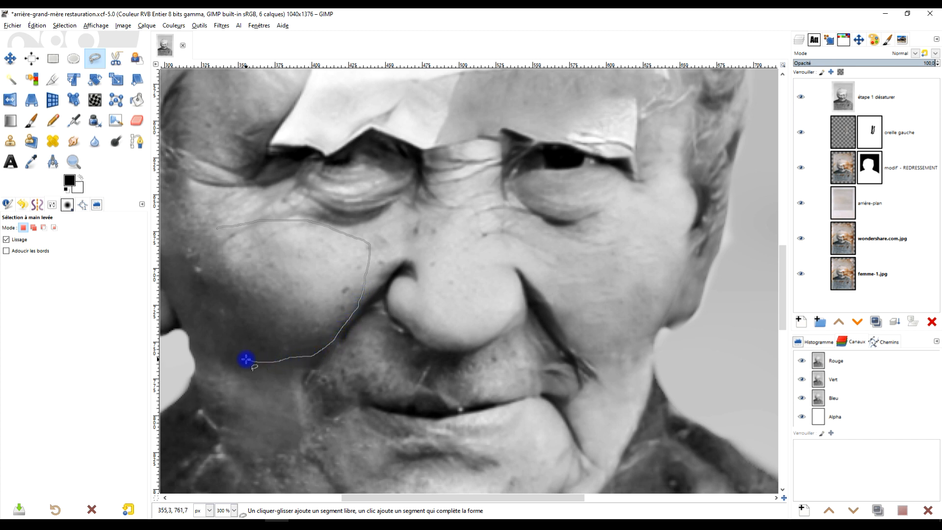
click(220, 228)
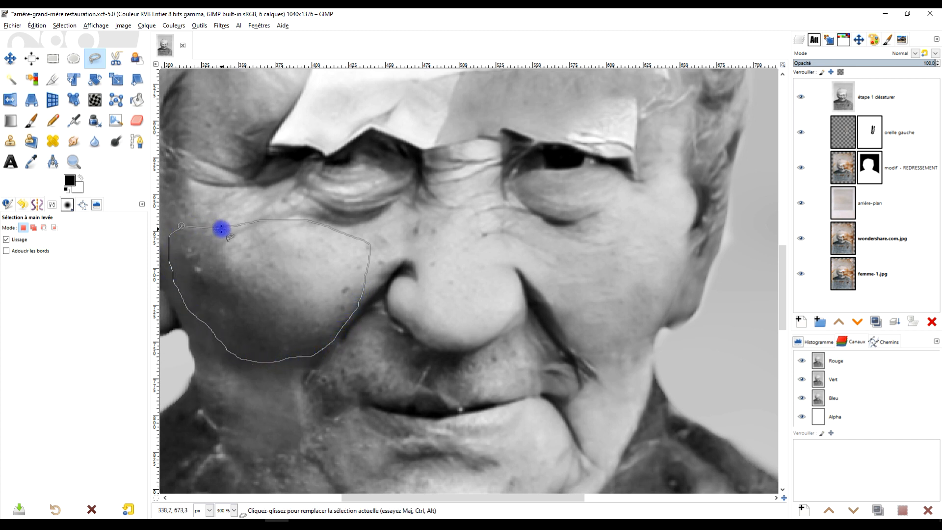
key(Return)
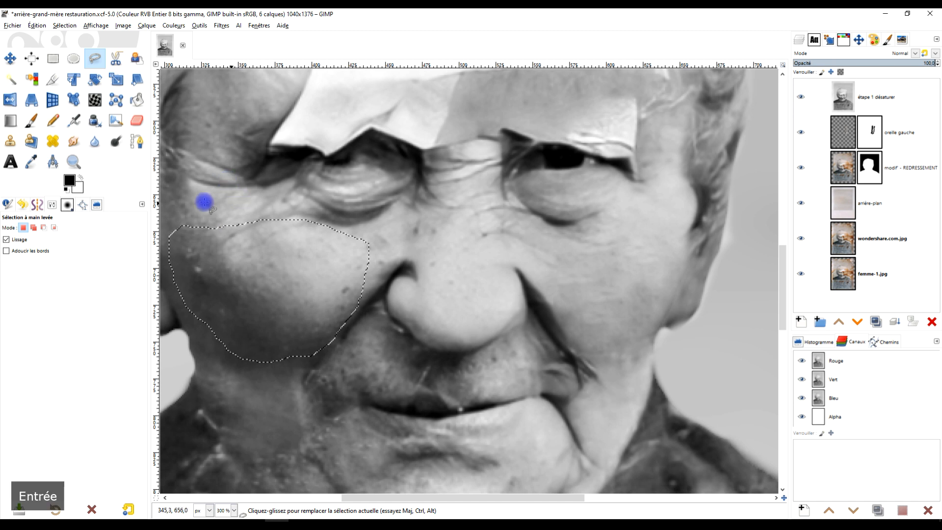
- Copy the selected cheek into a new layer and name it "joue gauche"
key(ctrl+c)
key(ctrl+v)
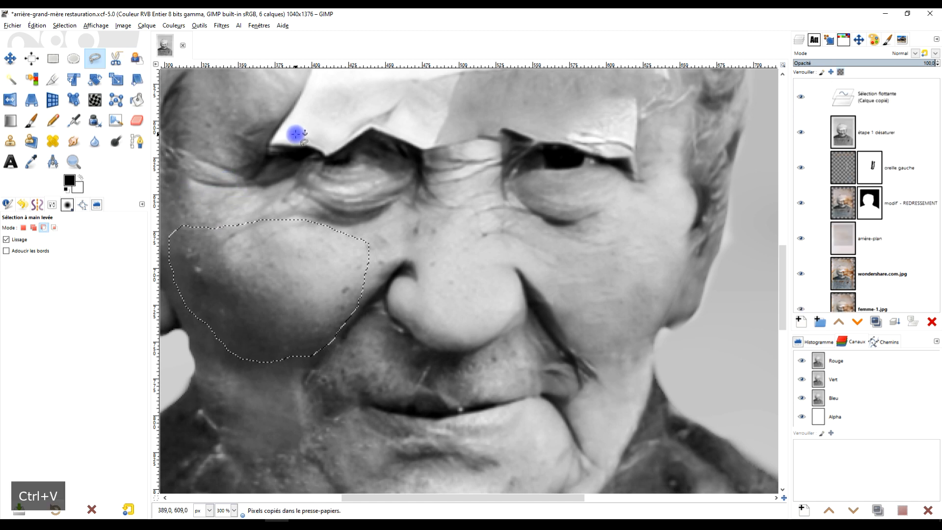
click(801, 322)
double_click(874, 97)
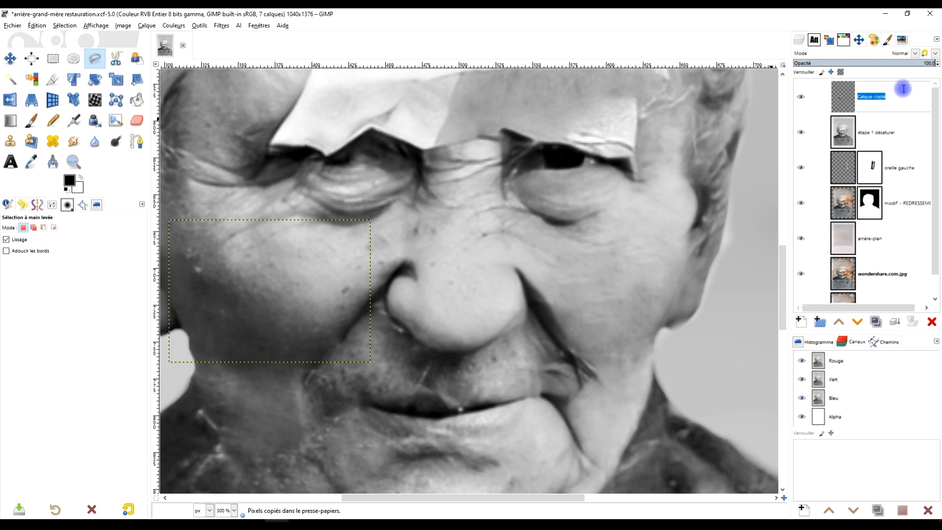
text(joue gauche)
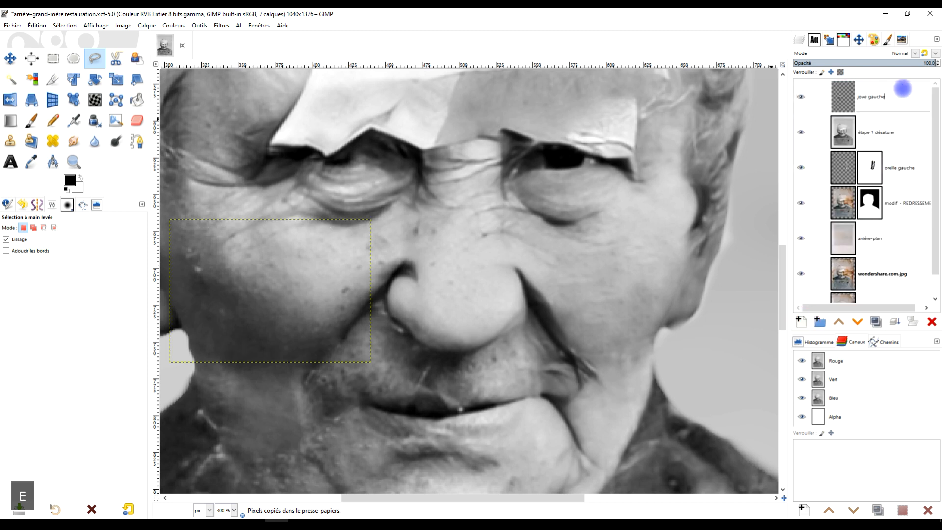
key(Return)
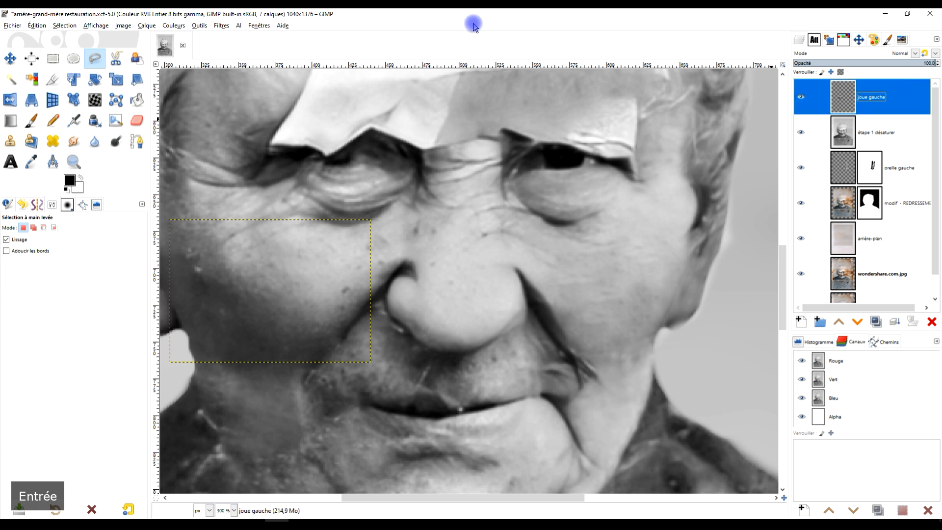
- Flip the "joue gauche" layer horizontally and move it over the damaged cheek on the other side of the face
click(10, 99)
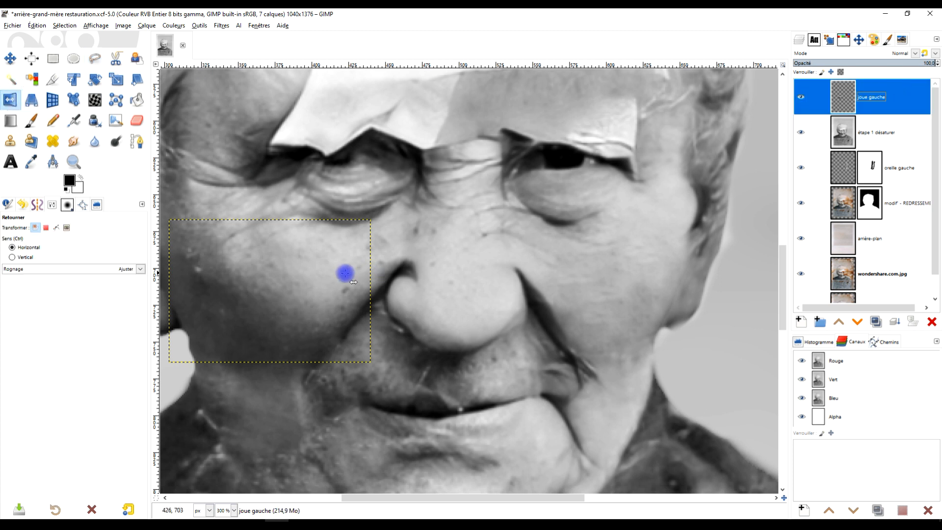
click(302, 280)
click(9, 56)
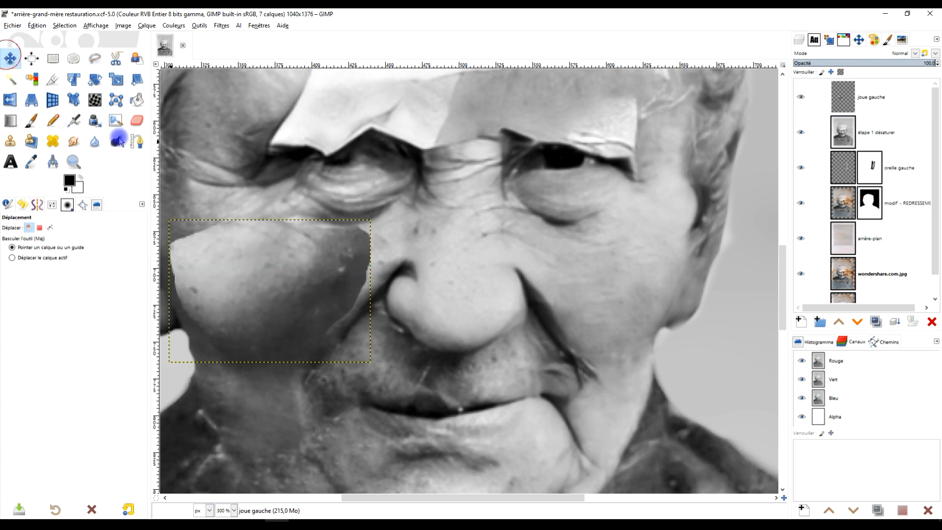
drag(264, 291, 645, 297)
scroll(629, 323, down, 2)
drag(646, 337, 514, 328)
scroll(549, 333, up, 2)
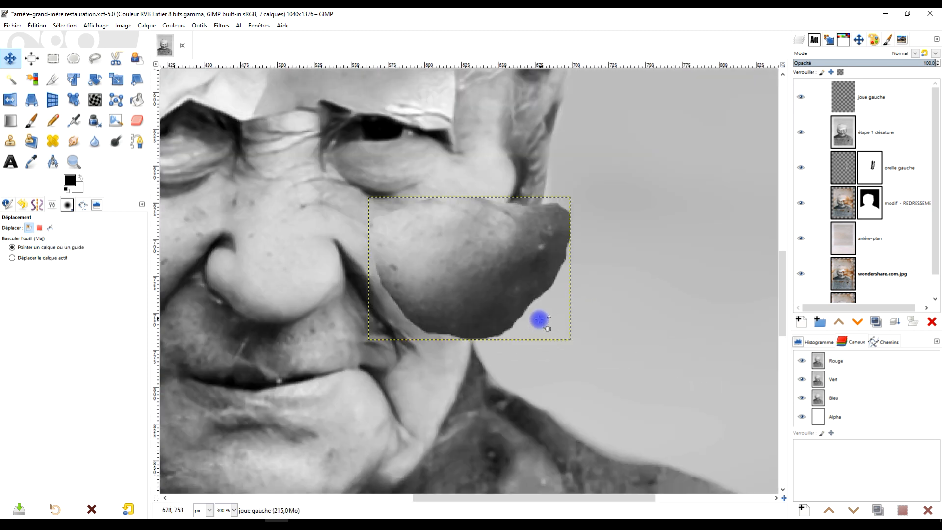
- Rotate the "joue gauche" layer 45 degrees around the Y axis with the 3D Transform tool
scroll(536, 322, down, 1)
drag(526, 237, 564, 294)
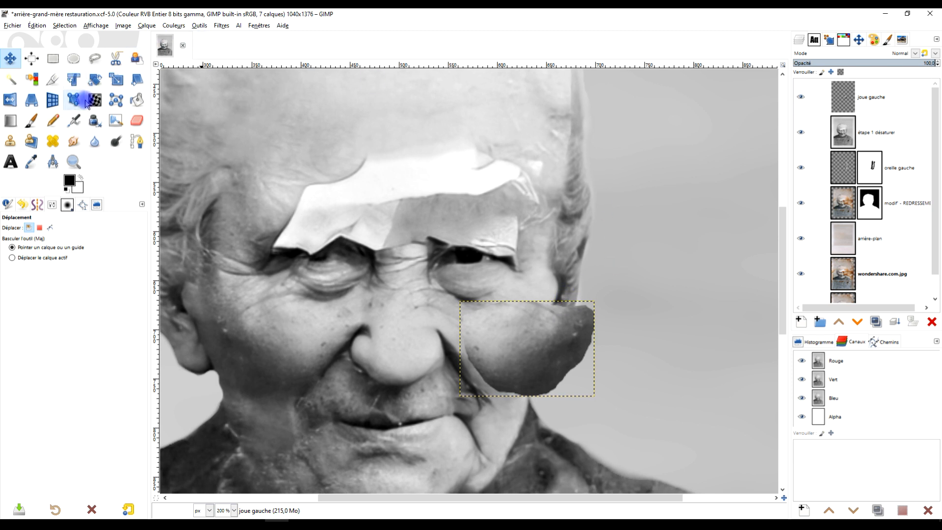
click(60, 103)
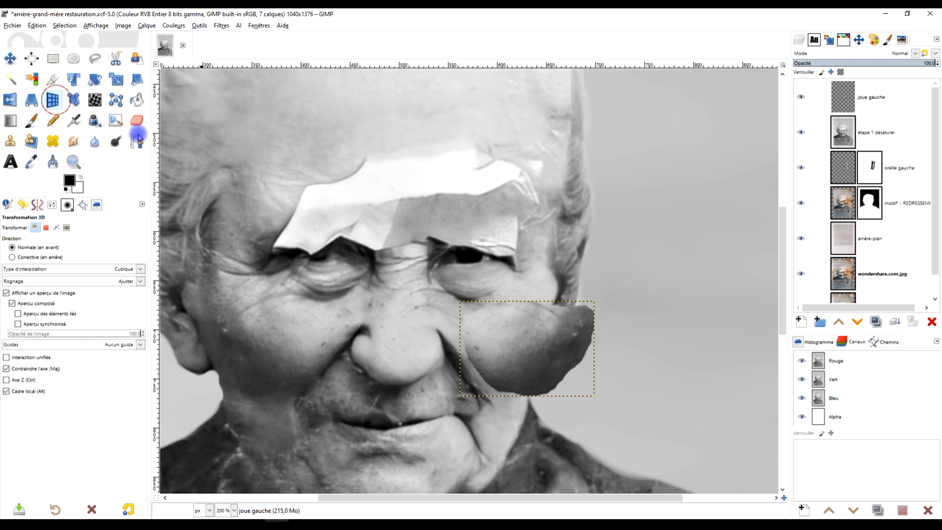
click(514, 327)
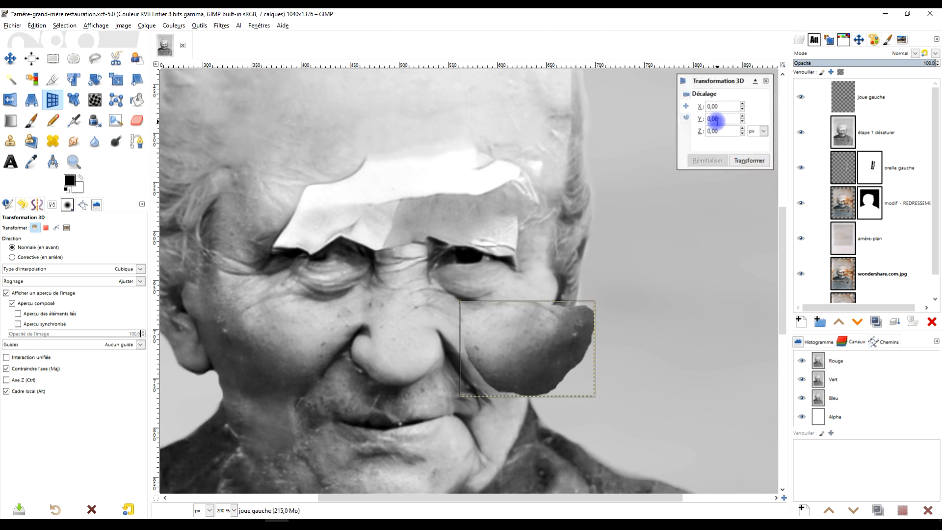
click(687, 119)
click(729, 119)
drag(721, 118, 725, 122)
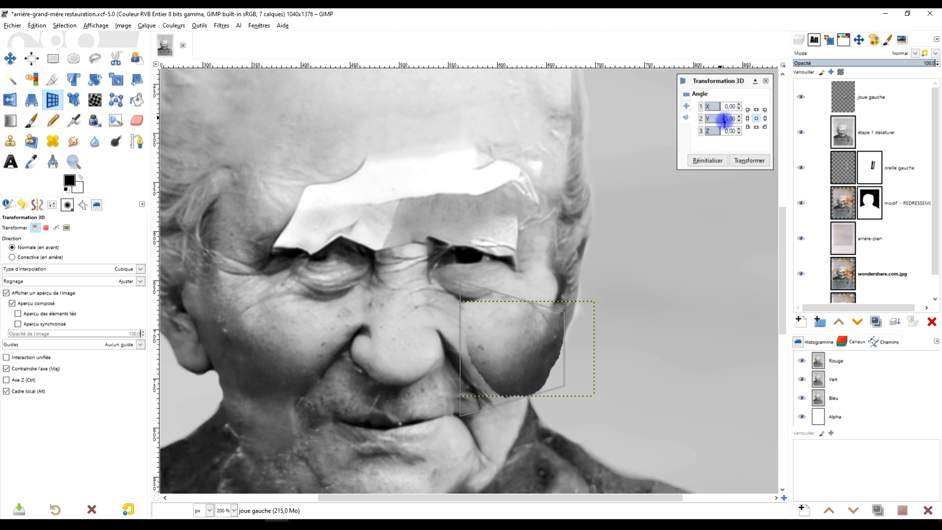
click(756, 163)
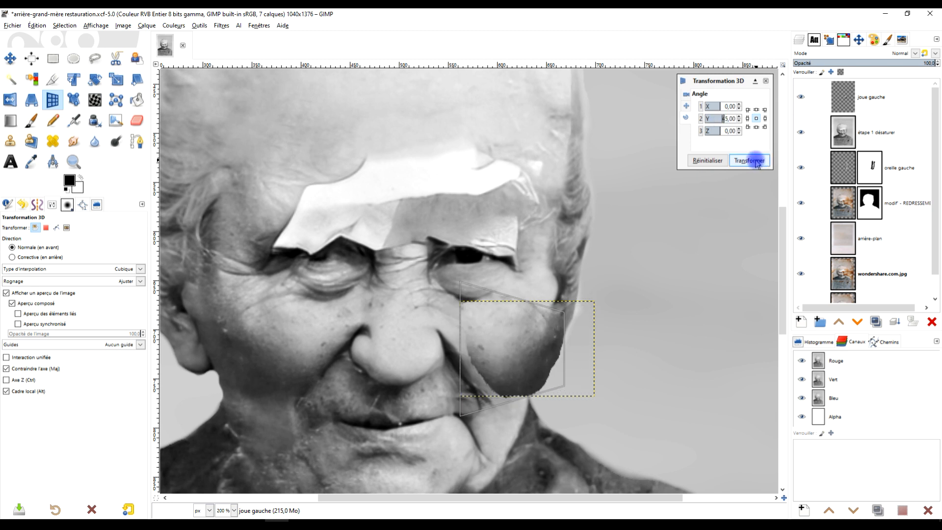
- Offset the rotated cheek by 3 px in Y and 7 px in Z, and apply the 3D transformation
click(687, 106)
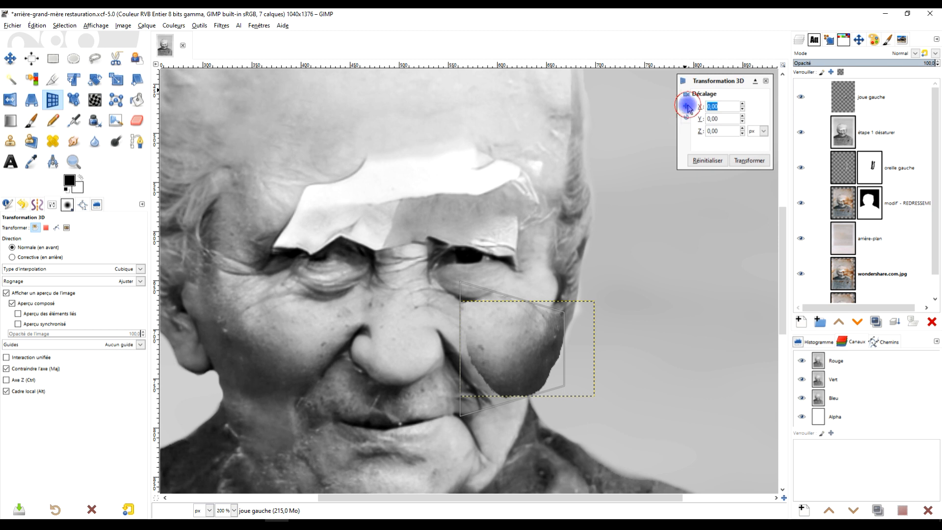
click(743, 121)
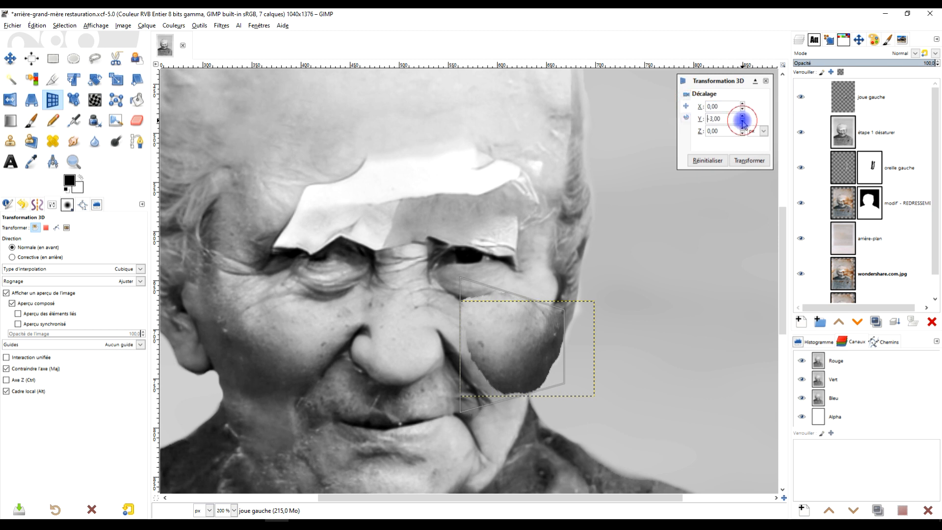
click(743, 116)
click(743, 116)
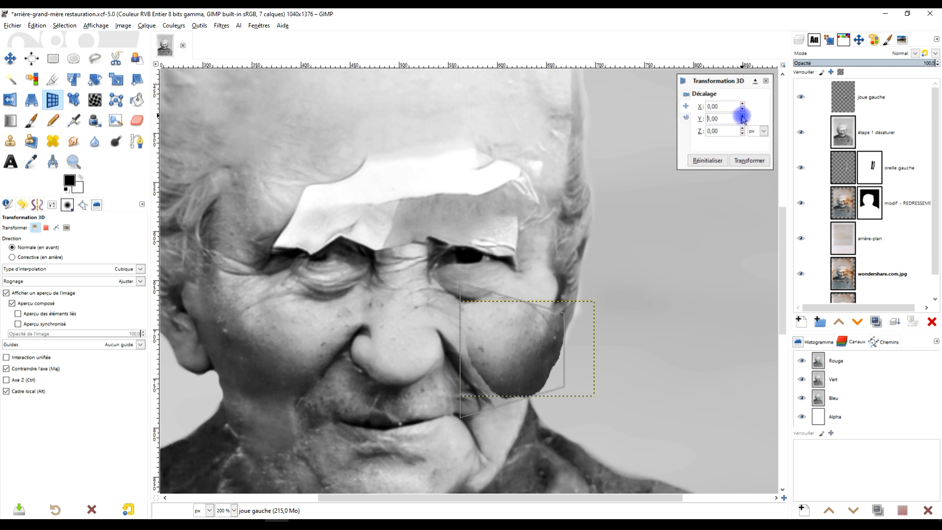
click(742, 116)
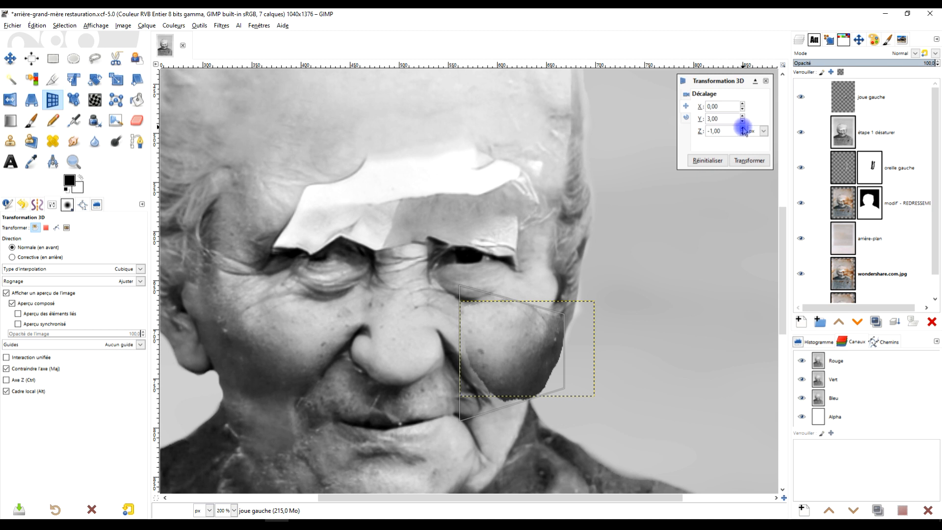
click(742, 128)
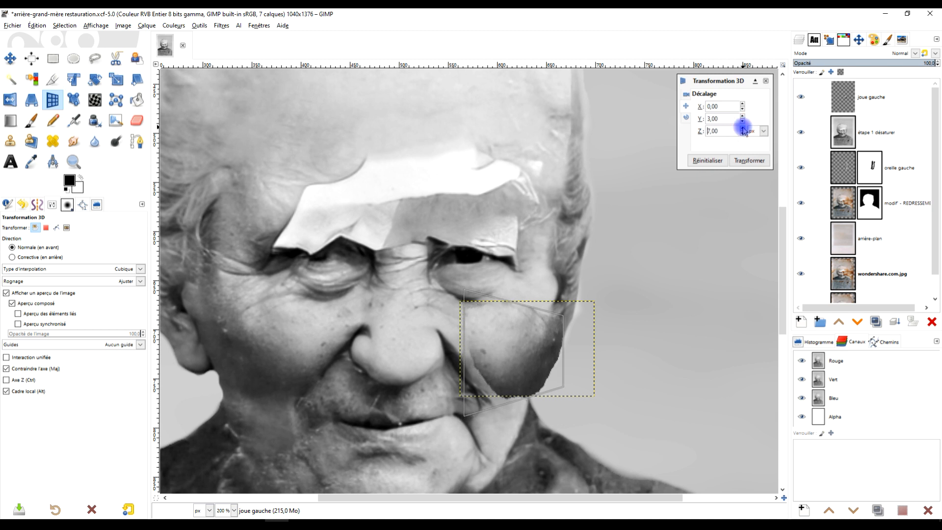
click(750, 161)
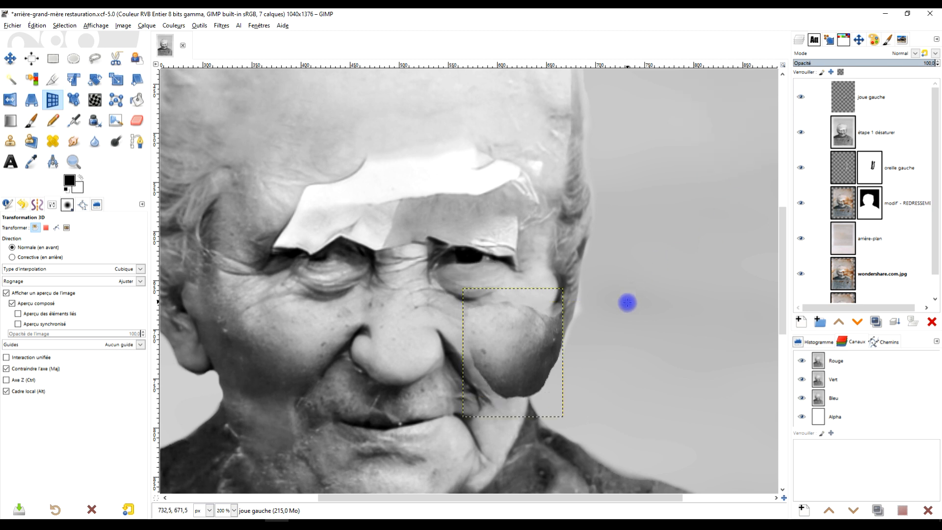
- Resize the "joue gauche" layer boundary to the image dimensions
scroll(626, 301, down, 2)
right_click(828, 99)
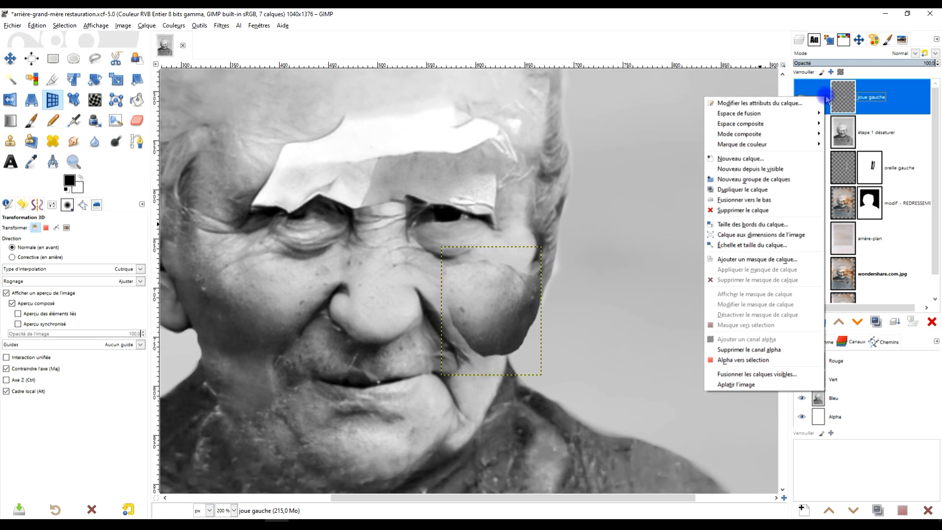
click(799, 235)
- Add a white, full-opacity layer mask to the "joue gauche" layer
scroll(546, 353, up, 1)
drag(527, 292, 500, 313)
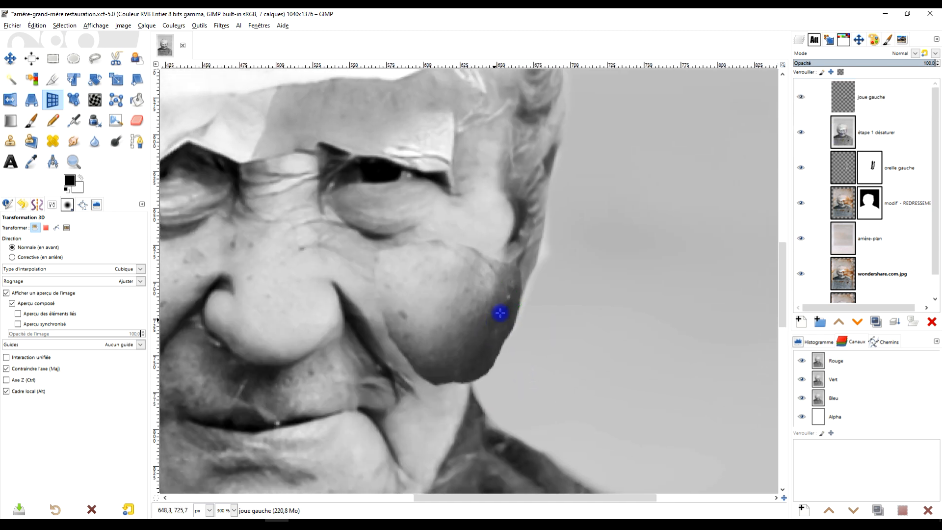
right_click(851, 96)
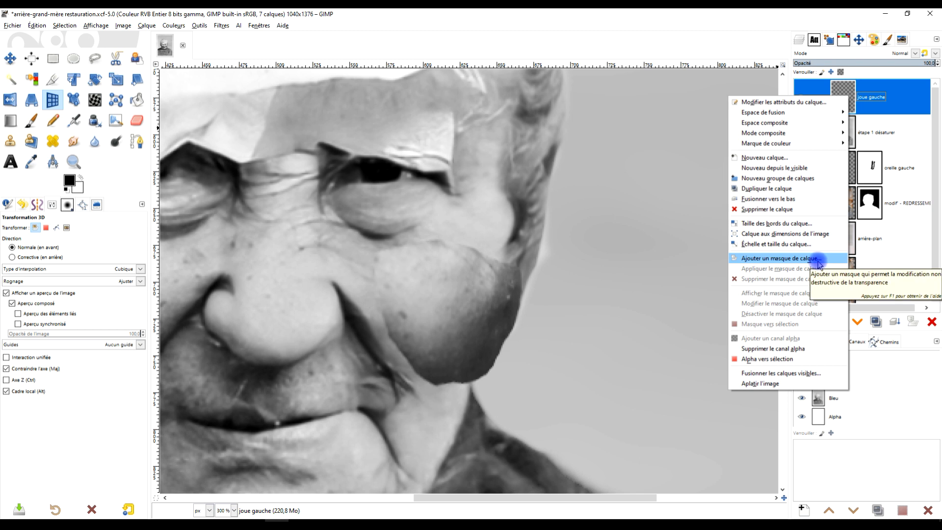
click(818, 260)
click(803, 233)
click(819, 346)
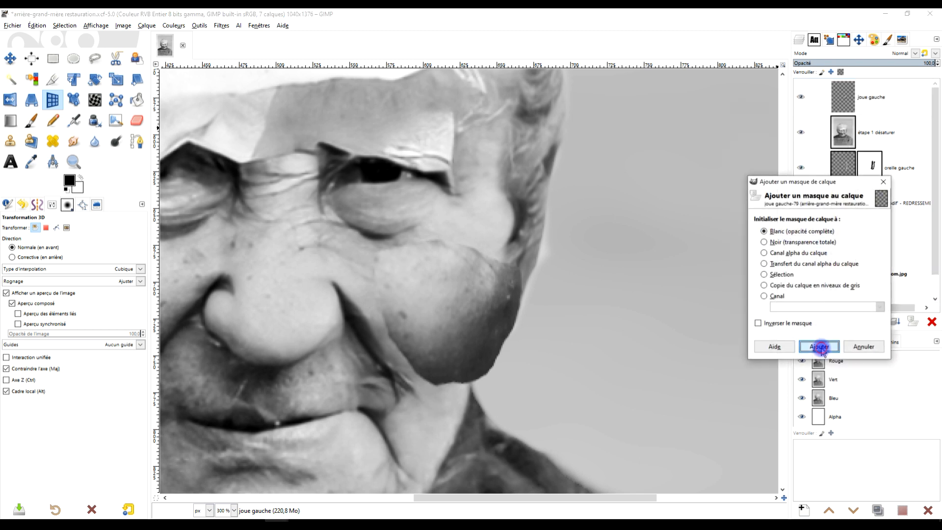
- Paint black on the mask with the Hardness 050 brush around the cheek patch to hide its hard edges
click(31, 121)
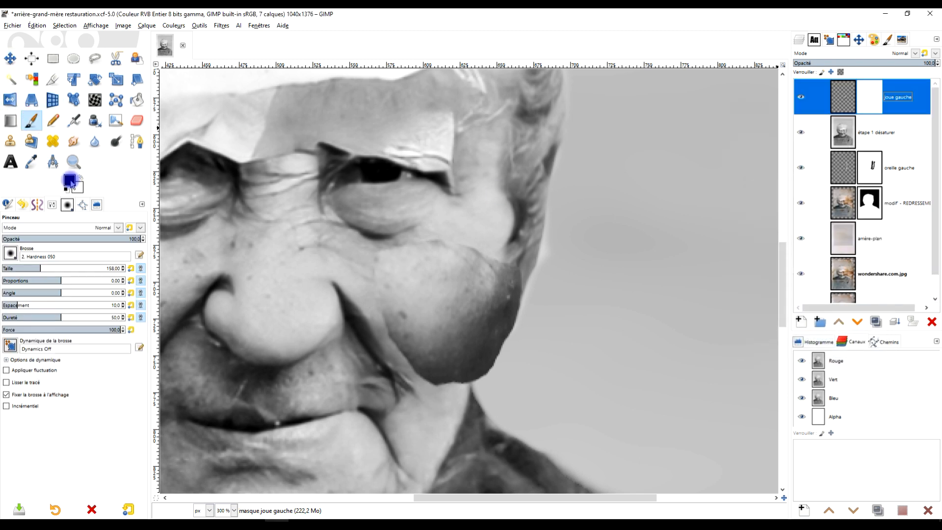
mouse_move(534, 310)
mouse_down()
mouse_move(535, 290)
mouse_move(498, 380)
mouse_move(454, 407)
mouse_move(505, 333)
mouse_move(510, 285)
mouse_move(499, 247)
mouse_move(467, 227)
mouse_move(406, 226)
mouse_move(366, 236)
mouse_move(345, 270)
mouse_move(355, 333)
mouse_up()
mouse_move(353, 300)
mouse_down()
mouse_move(387, 375)
mouse_move(420, 403)
mouse_move(452, 402)
mouse_move(491, 365)
mouse_move(511, 256)
mouse_move(504, 380)
mouse_move(442, 400)
mouse_move(405, 393)
mouse_move(466, 374)
mouse_up()
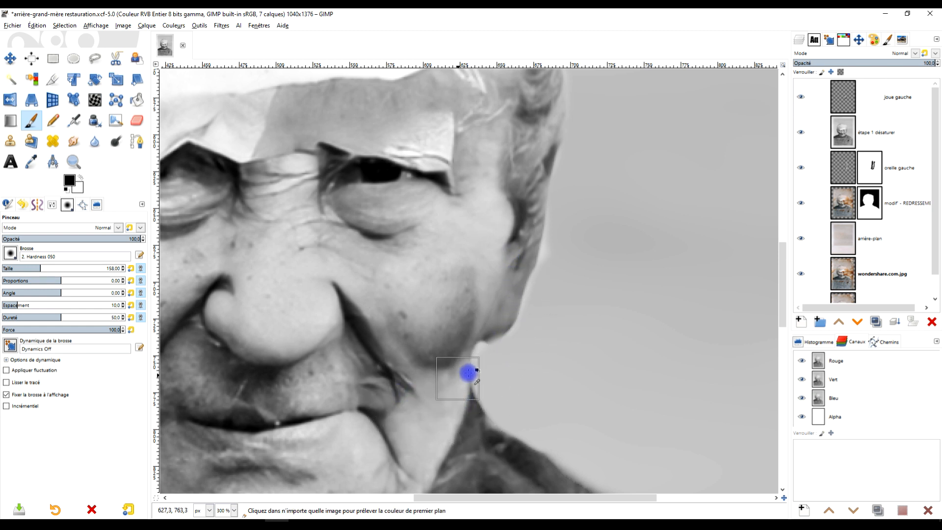
- Lower the "joue gauche" layer's opacity to about 65.9
scroll(469, 378, down, 3)
scroll(499, 360, up, 3)
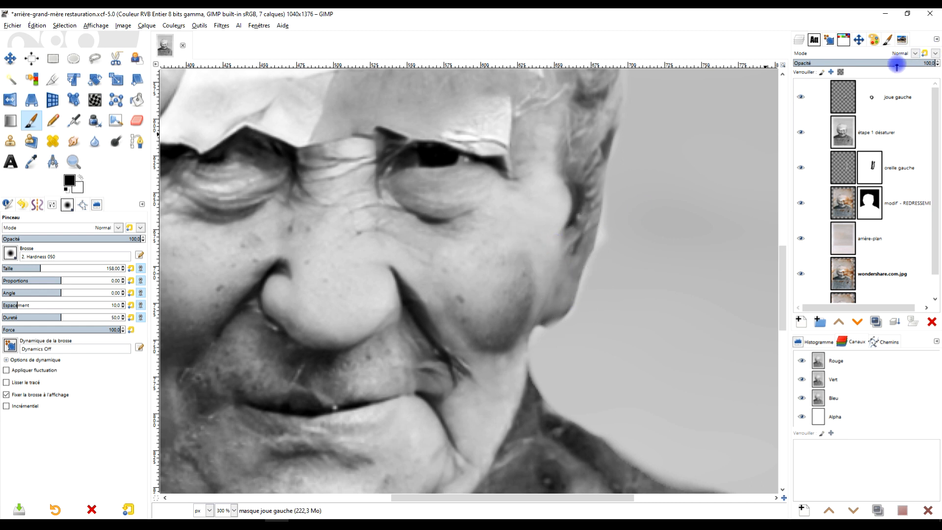
drag(897, 65, 899, 62)
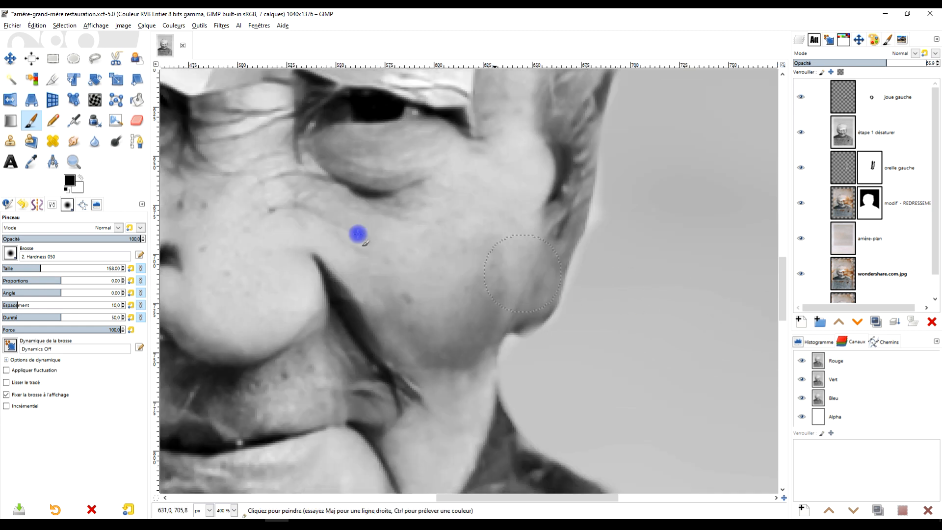
- Set the brush opacity to 48.1 and paint black on the mask to soften the patch from the ear side down to the jaw
scroll(623, 300, up, 1)
click(69, 238)
click(526, 261)
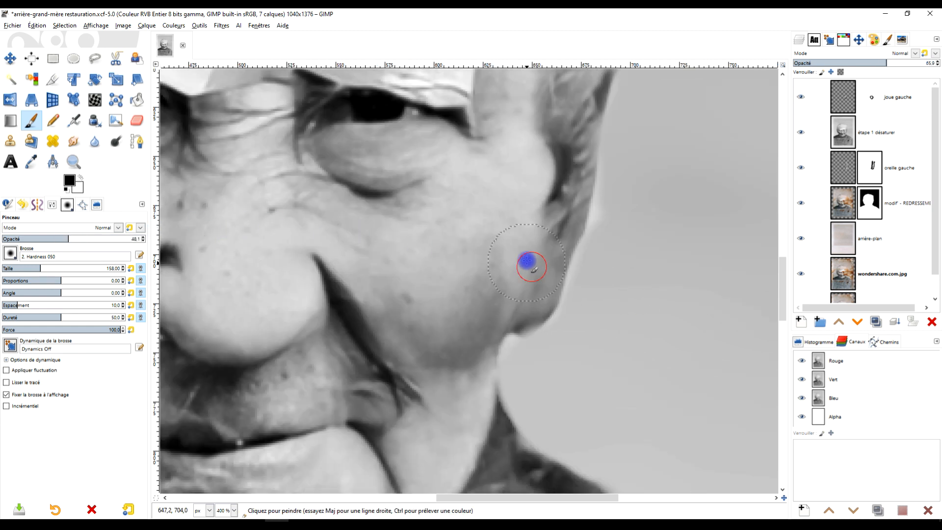
mouse_move(523, 254)
mouse_down()
mouse_move(532, 289)
mouse_move(509, 344)
mouse_move(463, 397)
mouse_move(429, 386)
mouse_up()
scroll(485, 387, down, 1)
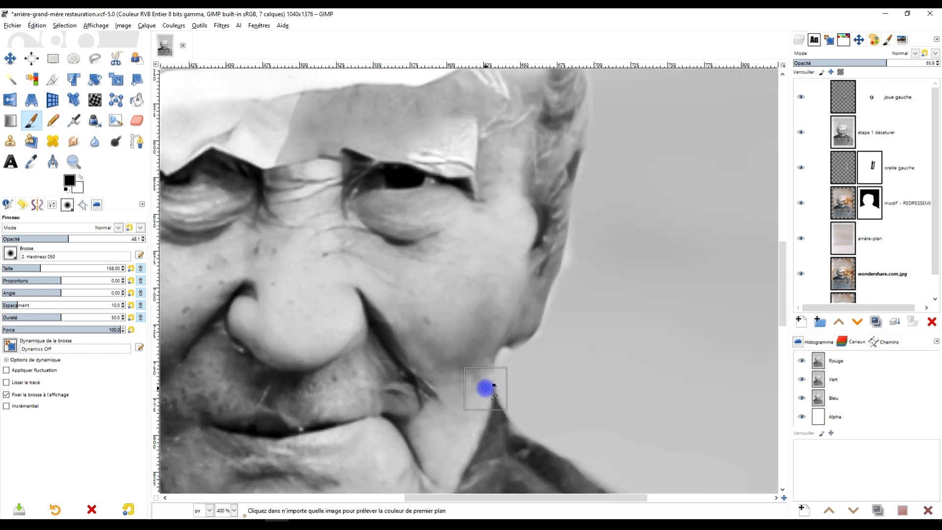
scroll(484, 387, down, 3)
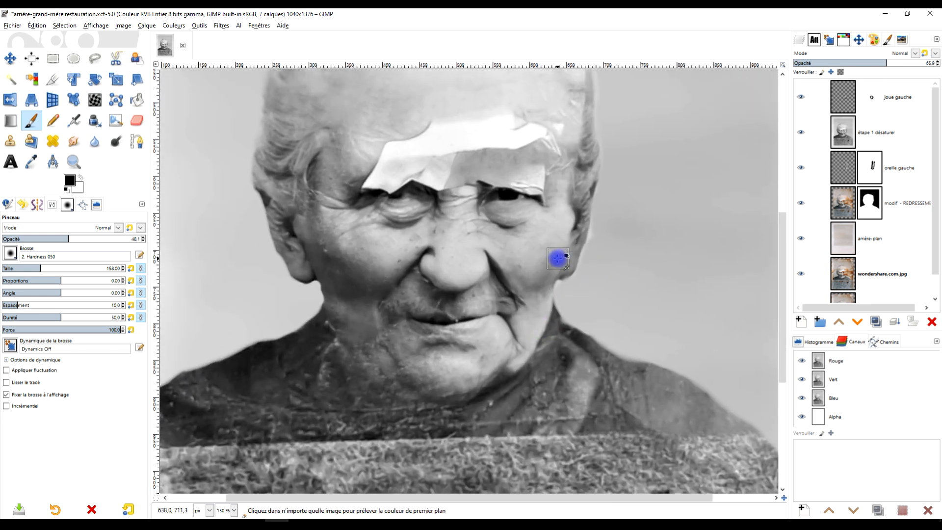
- Make the "joue gauche" layer content active, adjust its position on the cheek with the Move tool, and set its opacity to about 66.6
scroll(558, 258, up, 2)
click(10, 58)
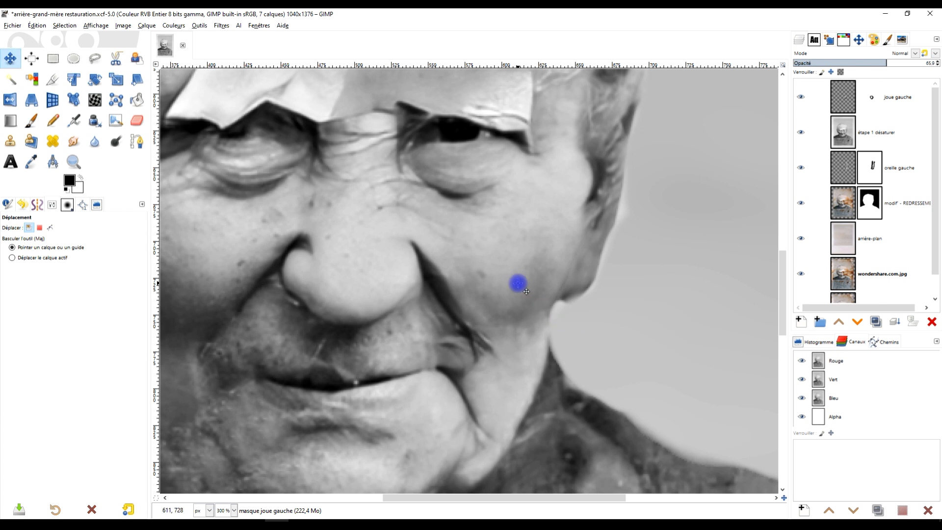
drag(845, 107, 523, 264)
scroll(532, 251, down, 3)
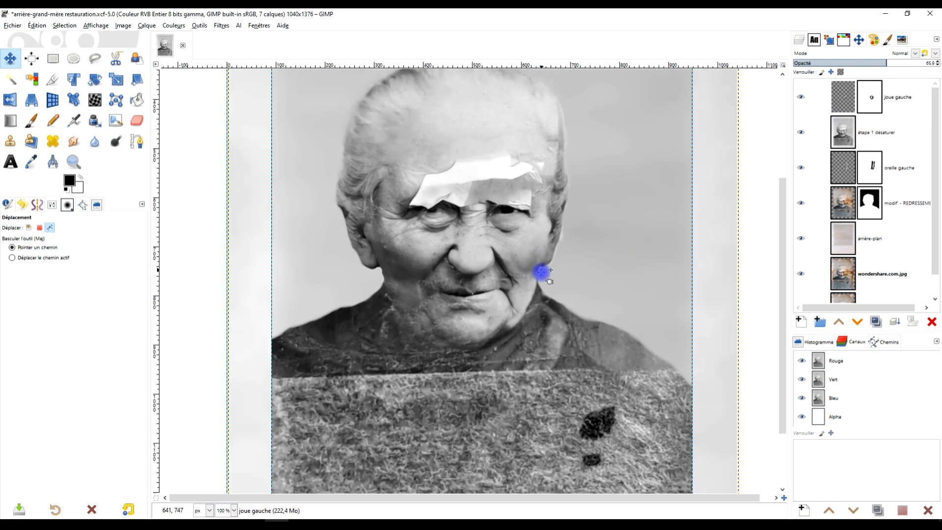
scroll(534, 301, up, 2)
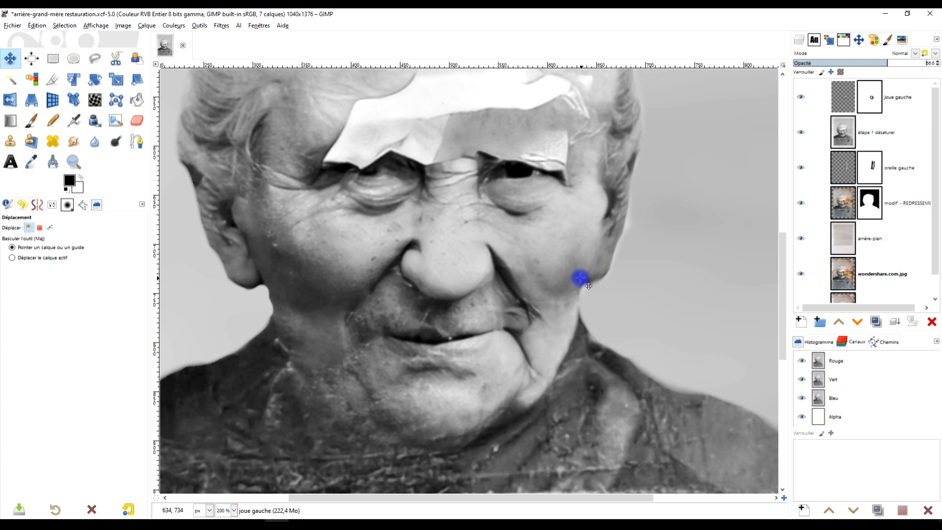
- Examine how the blended cheek matches the rest of the face at several zoom levels
scroll(581, 278, down, 2)
scroll(560, 293, up, 1)
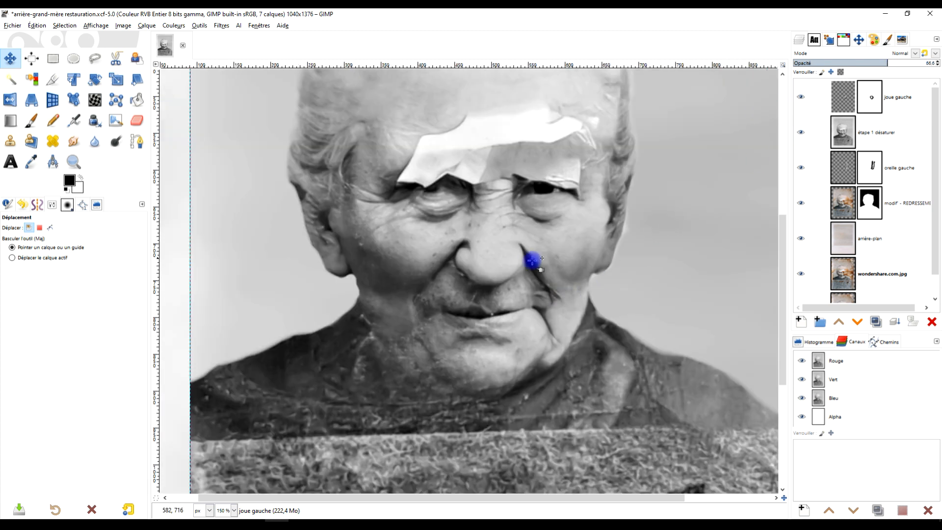
scroll(535, 258, down, 2)
scroll(568, 250, up, 2)
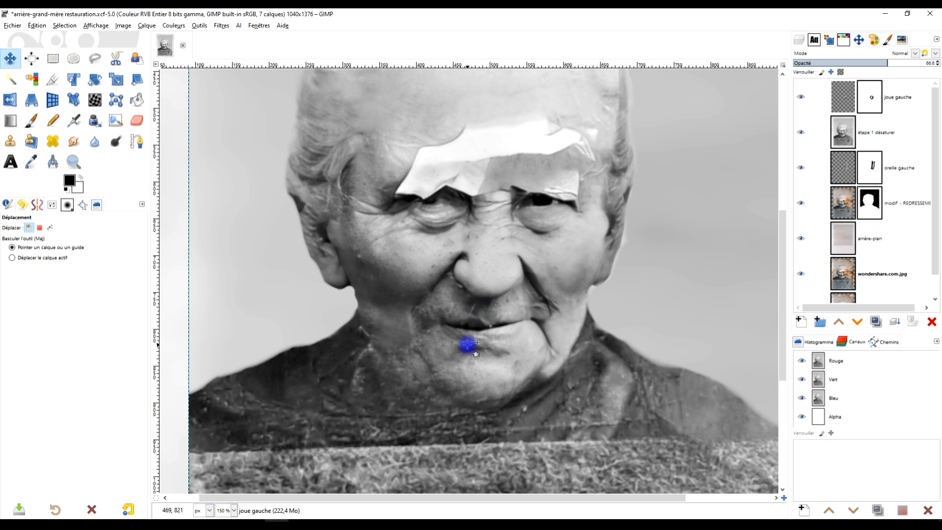
scroll(490, 351, down, 1)
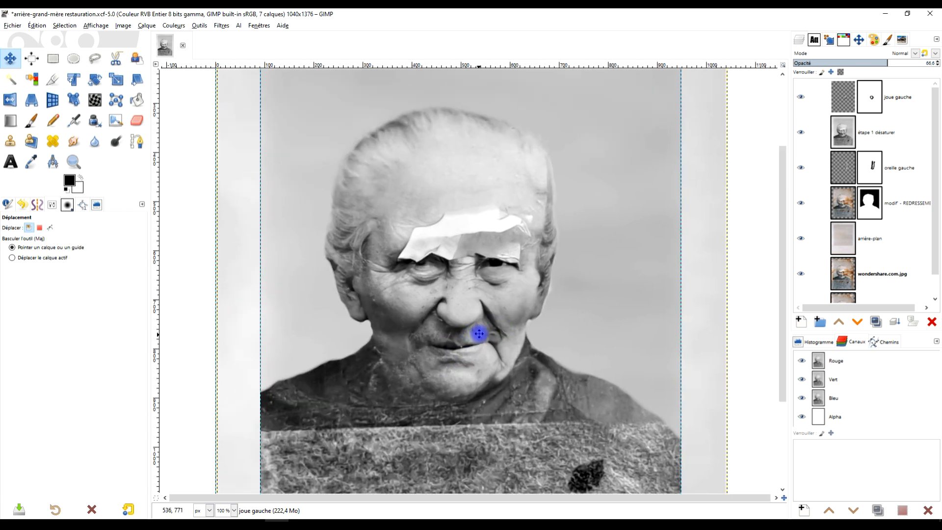
scroll(457, 202, up, 2)
scroll(507, 233, up, 1)
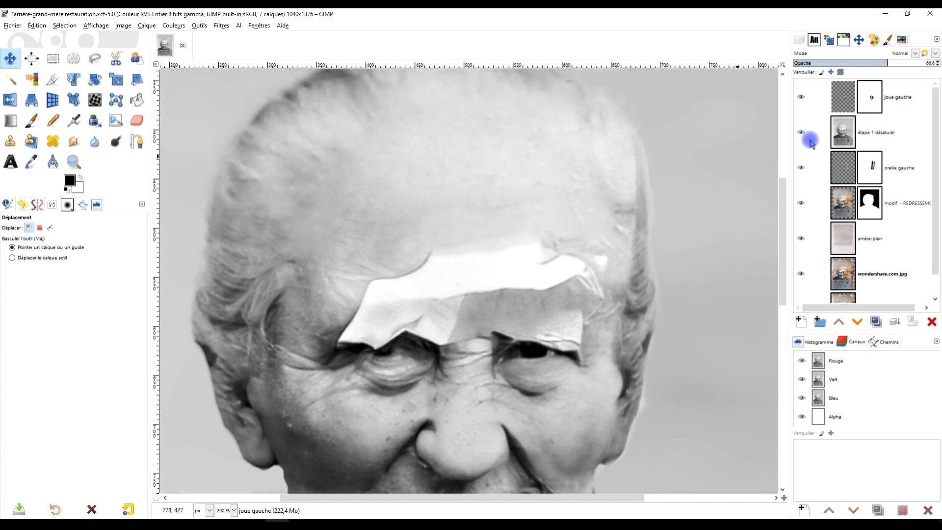
- On the "étape 1 désaturer" layer, clone clean upper forehead skin at 100 opacity over the upper part of the torn white area above the eyes
click(849, 138)
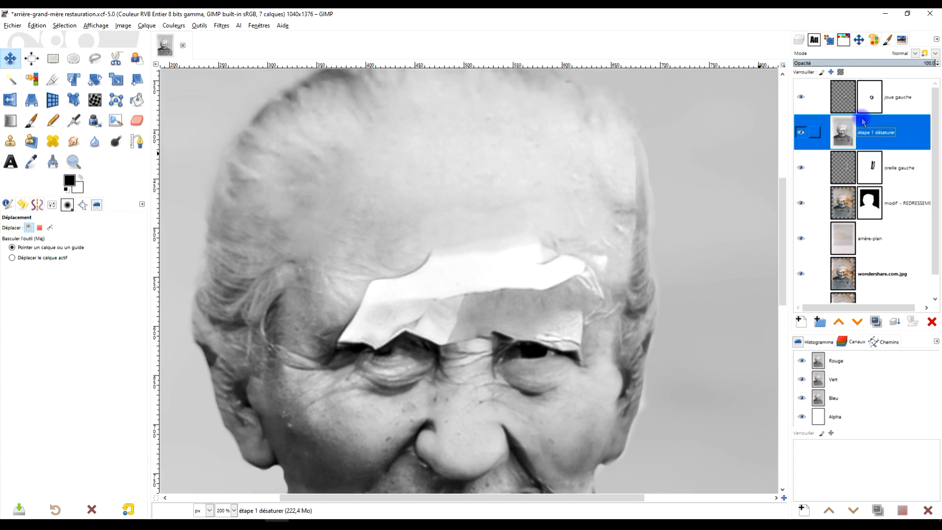
click(31, 120)
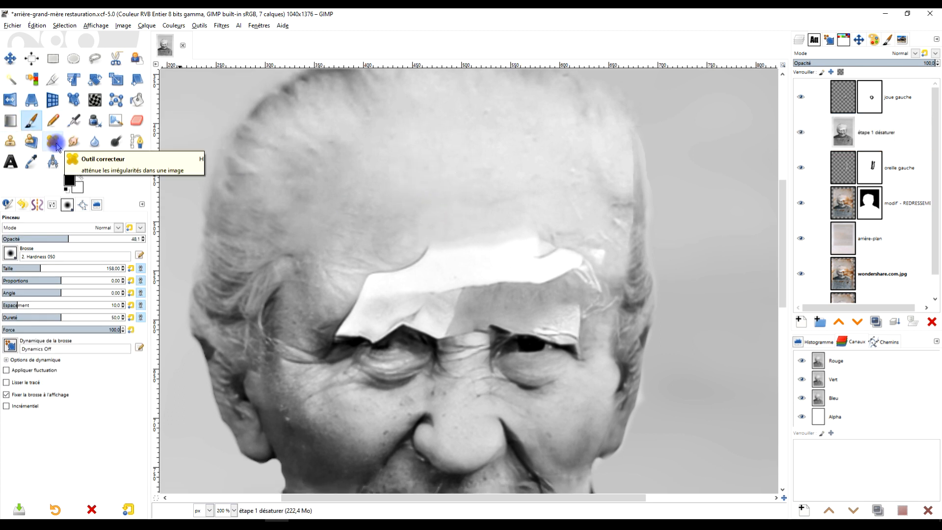
click(54, 142)
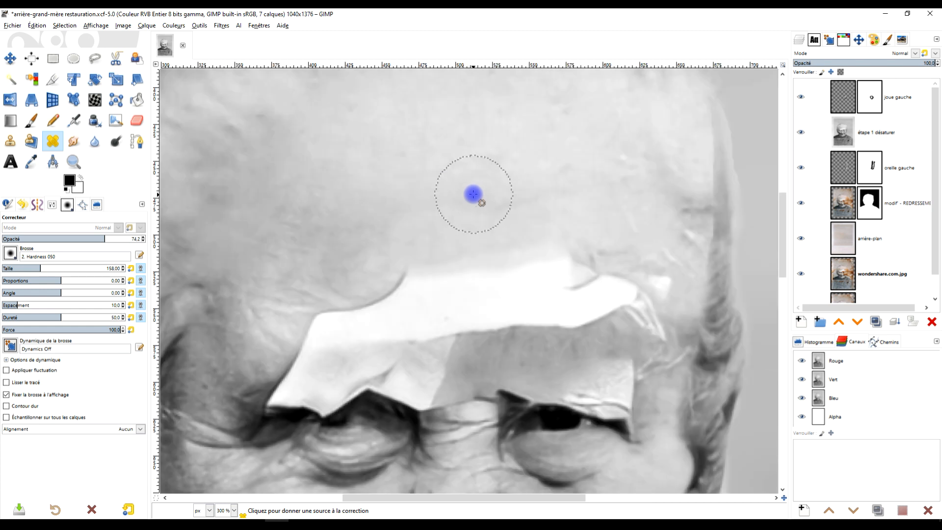
ctrl+scroll(471, 193, up, 1)
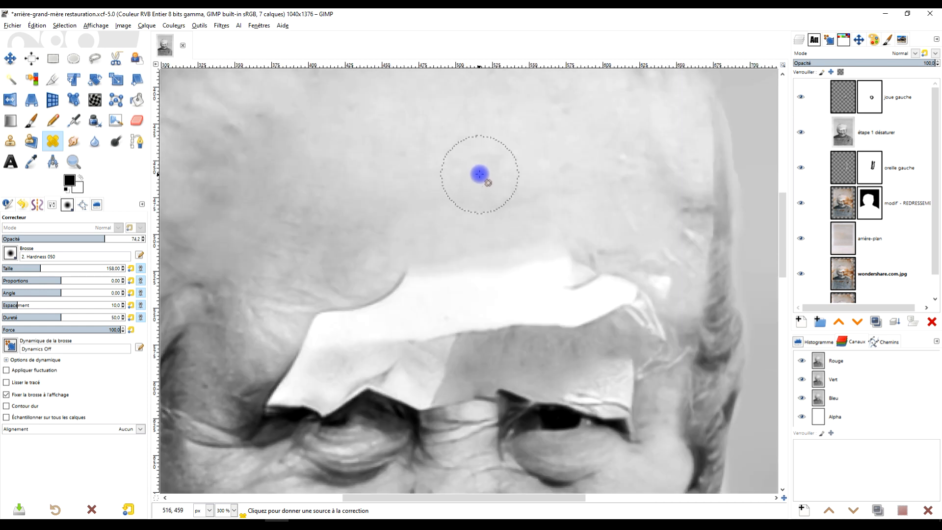
click(10, 143)
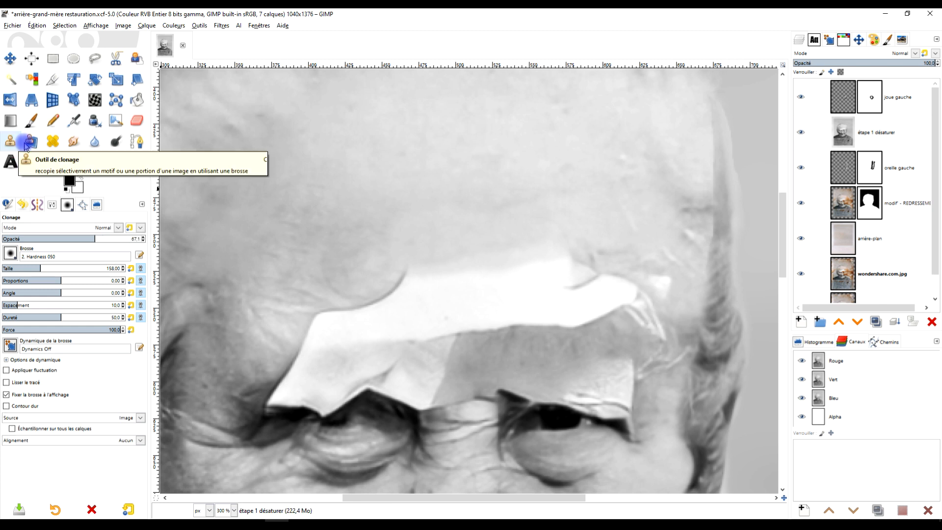
ctrl+click(415, 155)
mouse_move(414, 278)
mouse_down()
mouse_move(443, 292)
mouse_move(410, 288)
mouse_move(507, 303)
mouse_move(472, 279)
mouse_move(559, 277)
mouse_move(634, 305)
mouse_move(648, 299)
mouse_move(649, 319)
mouse_move(487, 308)
mouse_move(521, 303)
mouse_move(431, 320)
mouse_move(398, 313)
mouse_move(417, 291)
mouse_move(394, 312)
mouse_move(325, 327)
mouse_move(304, 349)
mouse_move(399, 349)
mouse_move(446, 331)
mouse_up()
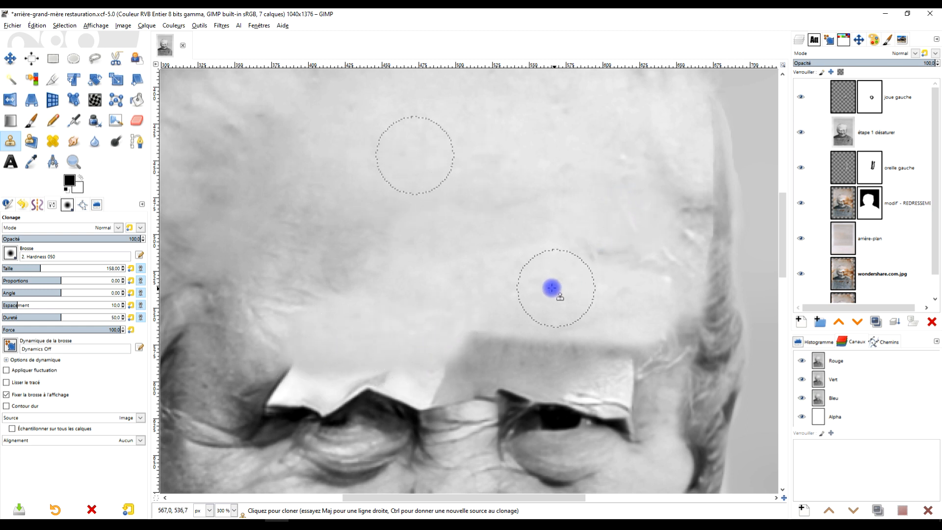
- Clone clean upper forehead skin over the rest of the pale torn area above both eyes, out to the temple
drag(551, 286, 562, 227)
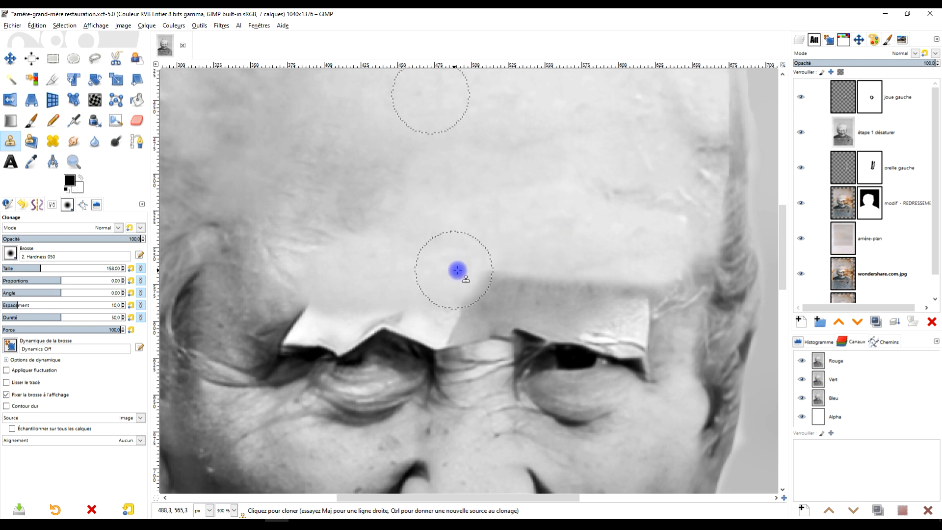
mouse_move(467, 271)
mouse_down()
mouse_move(458, 299)
mouse_move(314, 297)
mouse_up()
mouse_move(514, 280)
mouse_down()
mouse_move(631, 269)
mouse_move(649, 245)
mouse_up()
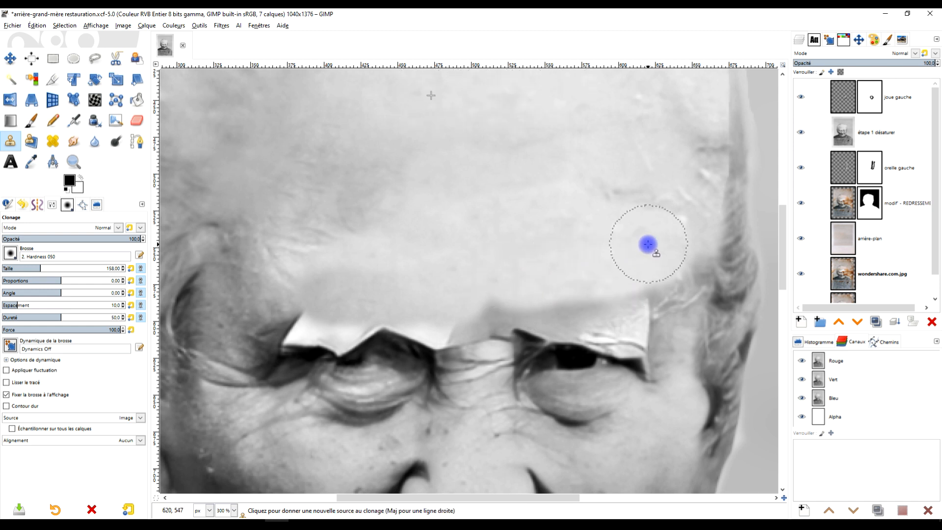
key(minus)
key(minus)
scroll(497, 299, up, 3)
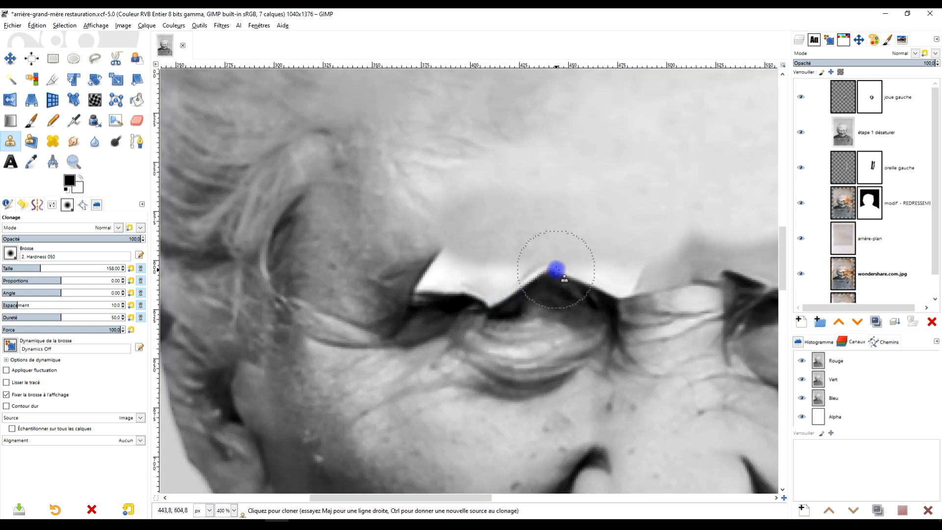
scroll(557, 270, down, 2)
drag(598, 273, 501, 289)
scroll(495, 269, up, 1)
scroll(495, 270, down, 2)
scroll(502, 290, up, 1)
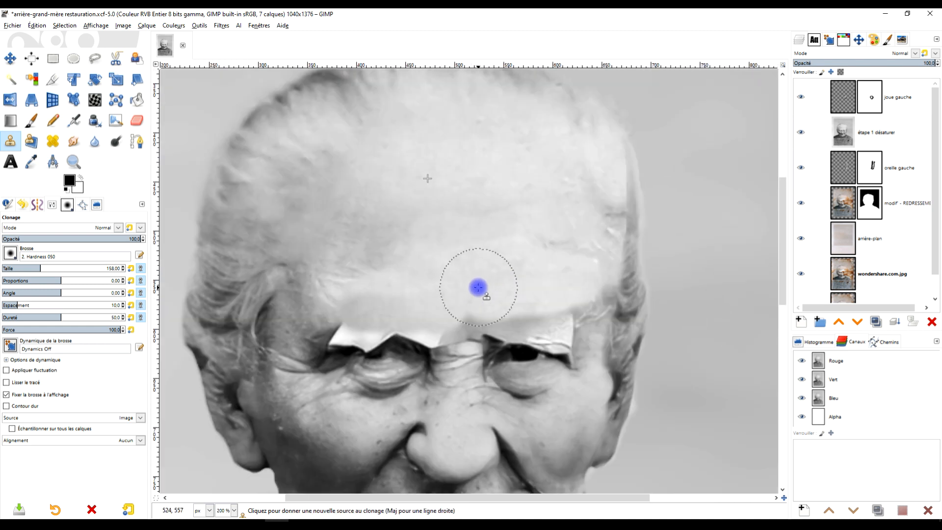
- With the Healing tool, blend the cloned area across the middle of the forehead using skin sampled from several spots on the forehead
click(53, 143)
scroll(319, 198, up, 1)
ctrl+click(561, 157)
mouse_move(641, 272)
mouse_down()
mouse_move(706, 272)
mouse_move(717, 284)
mouse_move(699, 229)
mouse_up()
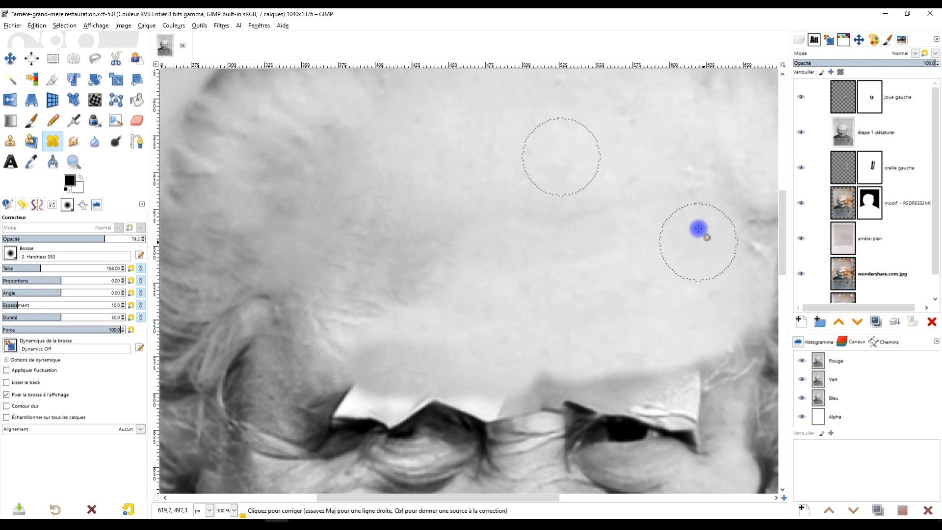
ctrl+click(694, 182)
mouse_move(513, 295)
mouse_down()
mouse_move(588, 285)
mouse_move(609, 270)
mouse_move(571, 273)
mouse_move(597, 272)
mouse_up()
drag(445, 281, 454, 281)
ctrl+click(377, 272)
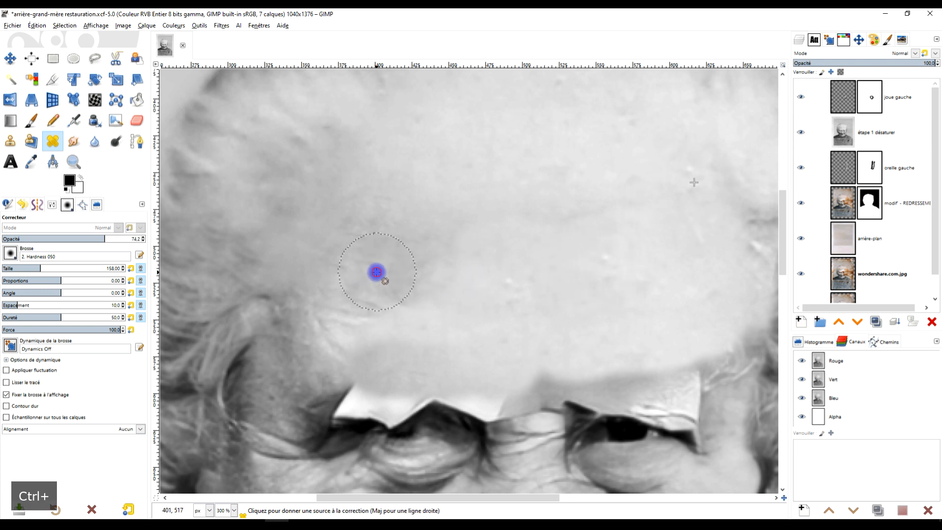
mouse_move(492, 286)
mouse_down()
mouse_move(493, 246)
mouse_move(517, 246)
mouse_up()
- Heal the side and middle of the lower forehead with textured skin sampled near the opposite temple
scroll(599, 287, down, 3)
drag(633, 292, 549, 275)
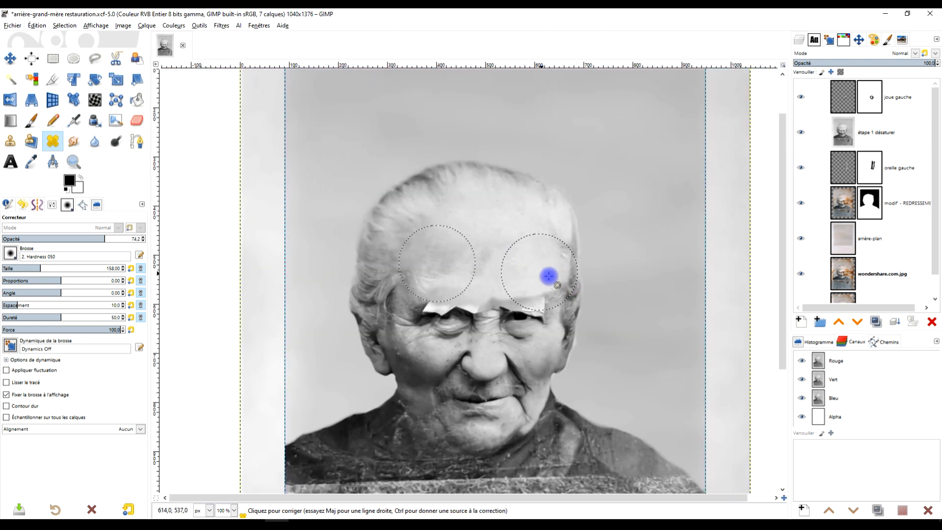
scroll(549, 280, up, 2)
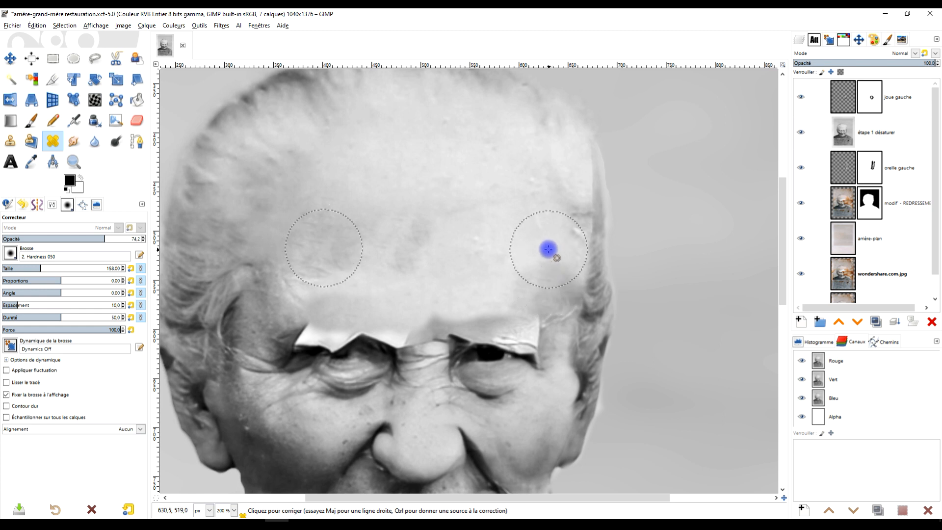
drag(548, 250, 548, 242)
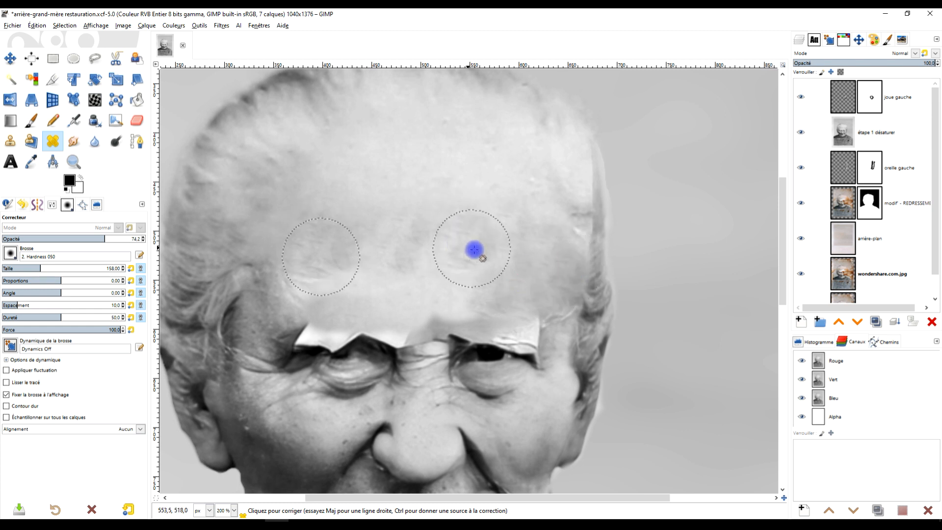
scroll(501, 237, down, 2)
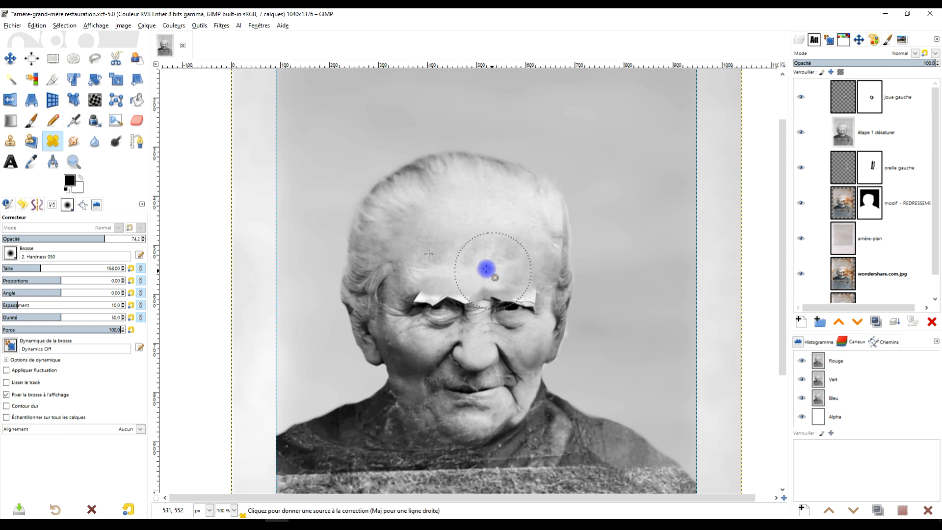
scroll(486, 269, up, 2)
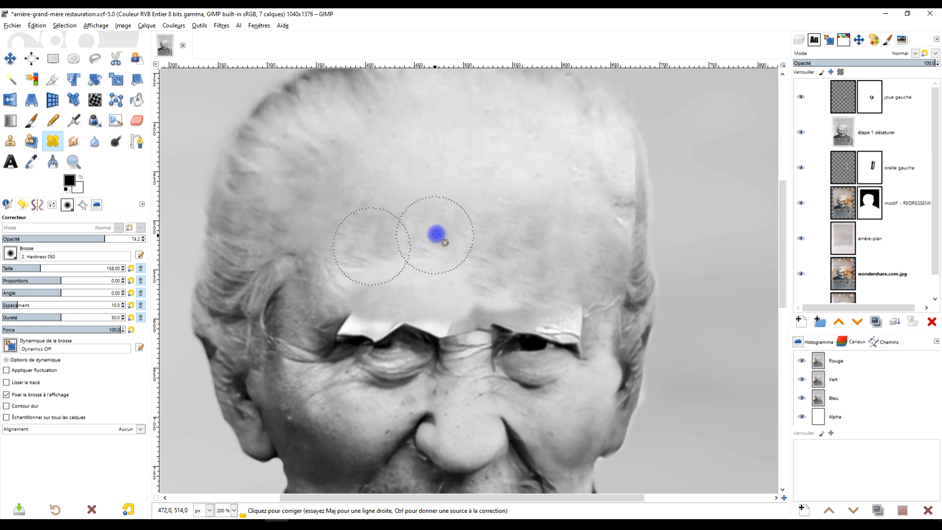
scroll(437, 211, up, 1)
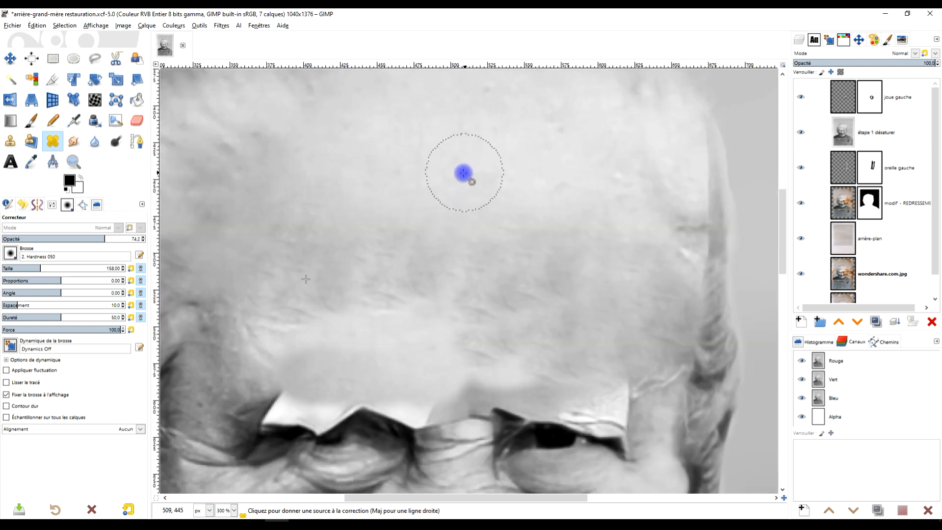
- Heal the smooth pale patch above the eye near the shadowed temple, using skin sampled right beside it
drag(435, 315, 566, 247)
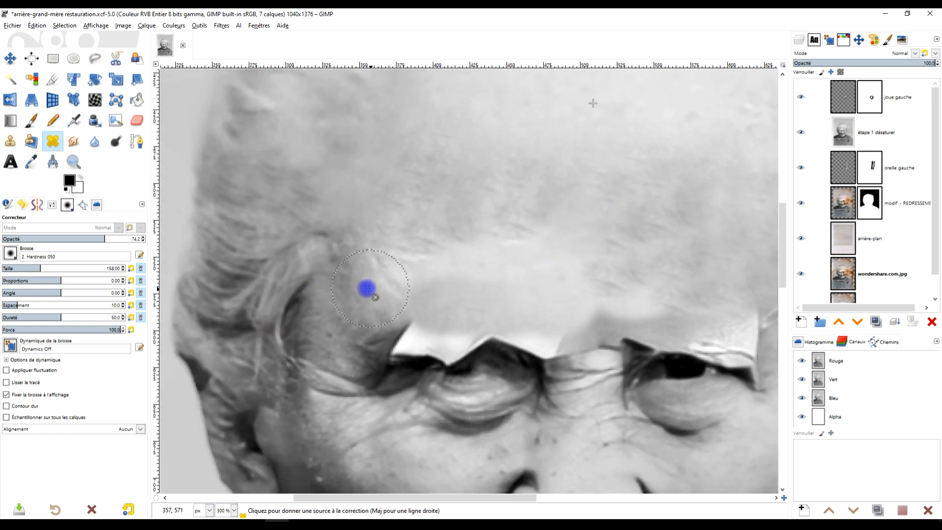
ctrl+click(388, 281)
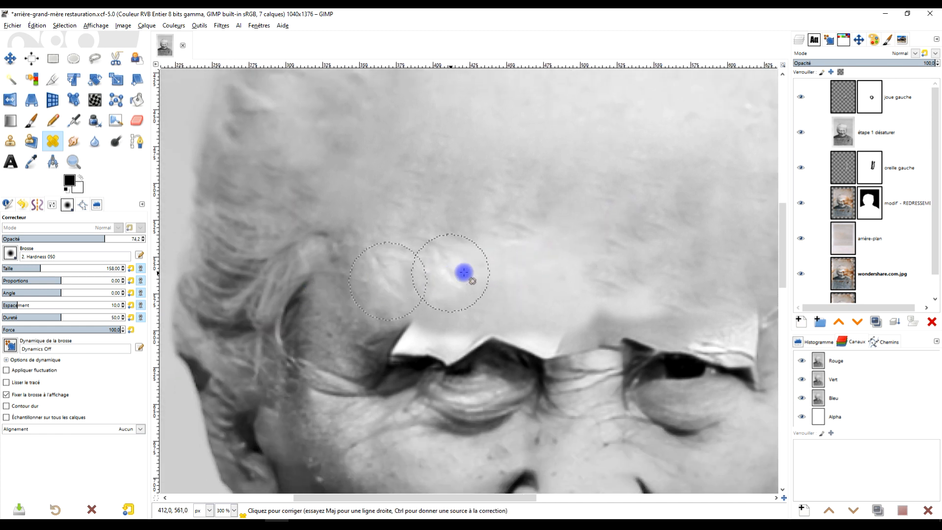
mouse_move(483, 268)
mouse_down()
mouse_move(498, 267)
mouse_move(471, 259)
mouse_move(540, 275)
mouse_move(506, 270)
mouse_up()
ctrl+scroll(486, 270, down, 2)
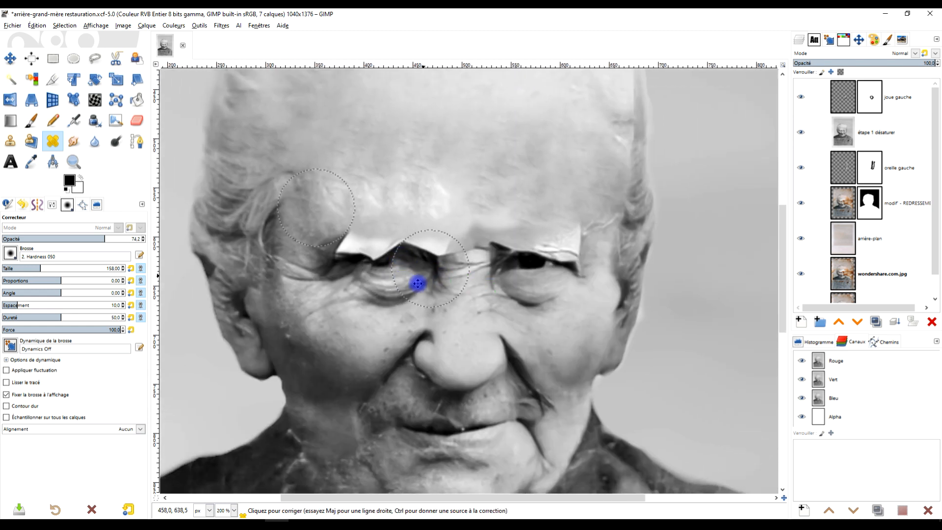
ctrl+scroll(567, 322, up, 2)
ctrl+click(593, 322)
scroll(616, 158, down, 2)
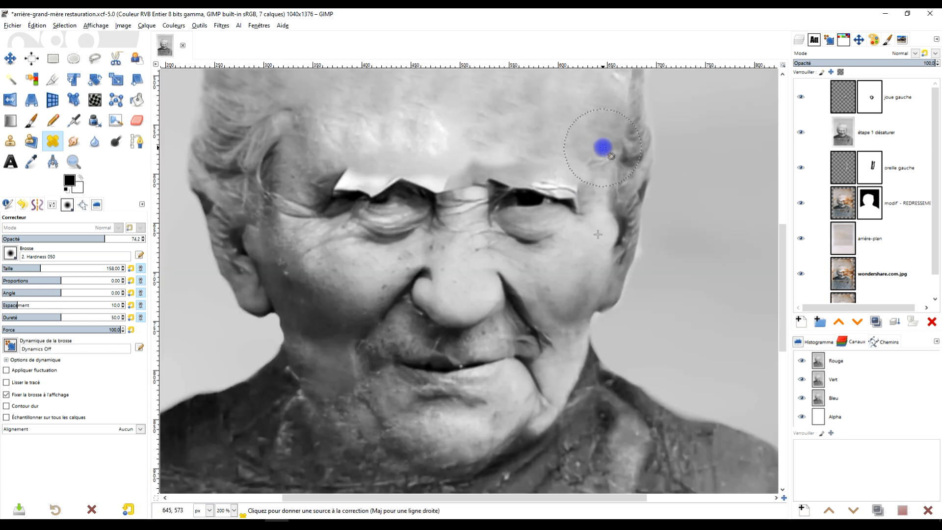
scroll(581, 240, down, 1)
key(ctrl+z)
scroll(516, 167, up, 2)
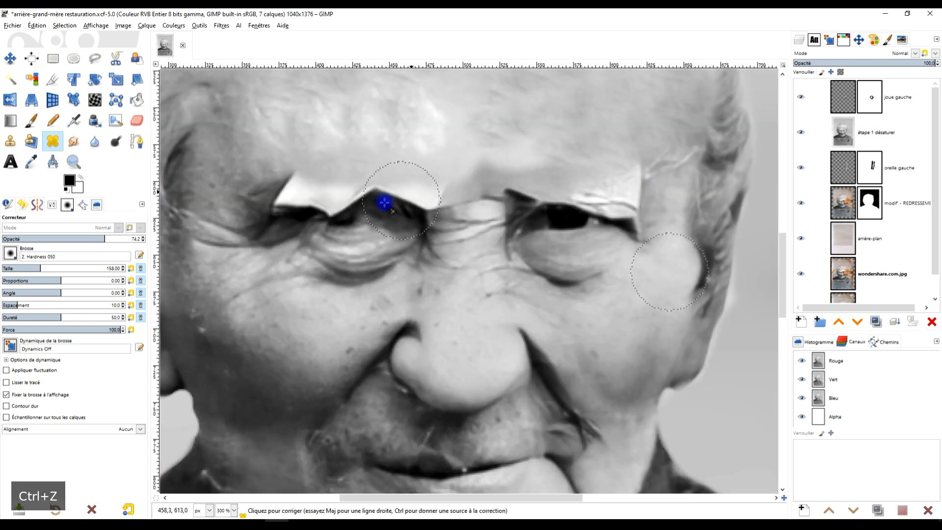
- Heal the bright patch above the torn eyebrow with freckled skin sampled from the shadowed temple
drag(364, 205, 417, 290)
ctrl+scroll(289, 280, up, 1)
ctrl+click(296, 265)
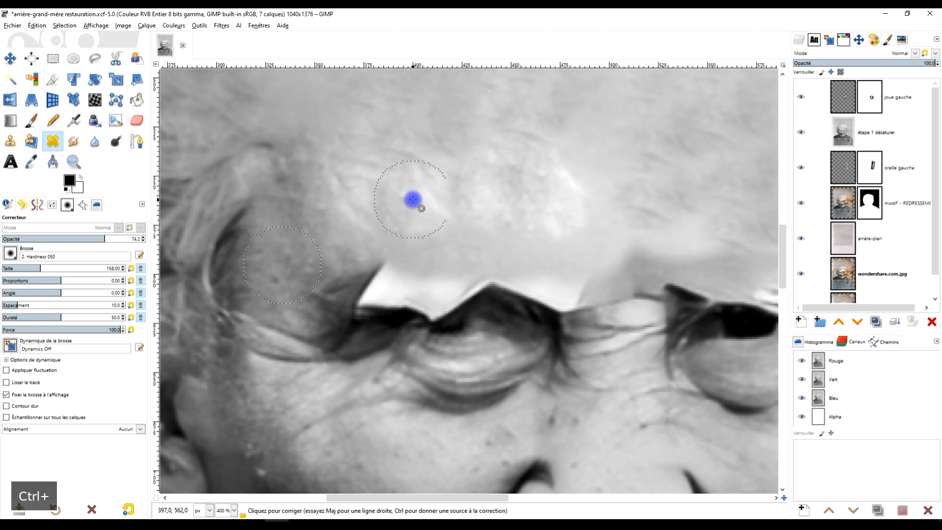
mouse_move(444, 199)
mouse_down()
mouse_move(413, 201)
mouse_move(430, 217)
mouse_move(414, 216)
mouse_move(445, 217)
mouse_up()
mouse_move(407, 252)
mouse_down()
mouse_move(468, 240)
mouse_move(550, 213)
mouse_move(568, 182)
mouse_move(559, 196)
mouse_move(562, 244)
mouse_move(660, 250)
mouse_move(644, 242)
mouse_move(655, 265)
mouse_move(515, 280)
mouse_up()
scroll(658, 248, down, 3)
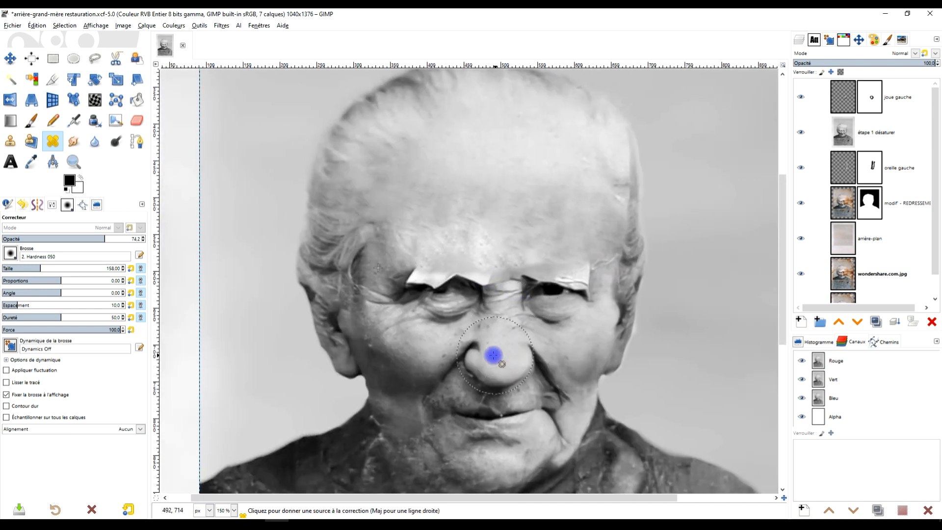
- Heal the torn edge between the eyebrows with wrinkled skin sampled from the bridge of the nose
ctrl+scroll(500, 294, up, 2)
ctrl+scroll(510, 307, up, 1)
ctrl+scroll(477, 341, up, 1)
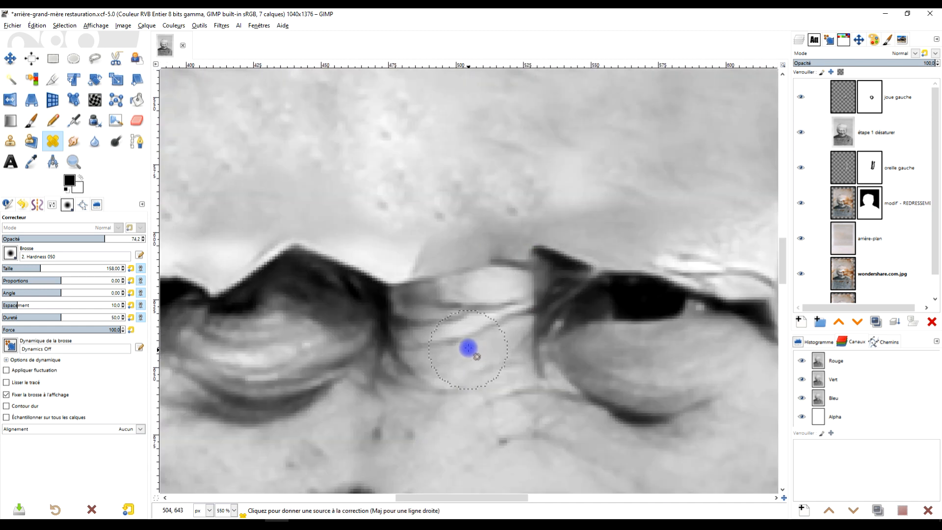
ctrl+click(469, 337)
mouse_move(481, 261)
mouse_down()
mouse_move(429, 264)
mouse_move(494, 250)
mouse_up()
ctrl+scroll(490, 264, down, 3)
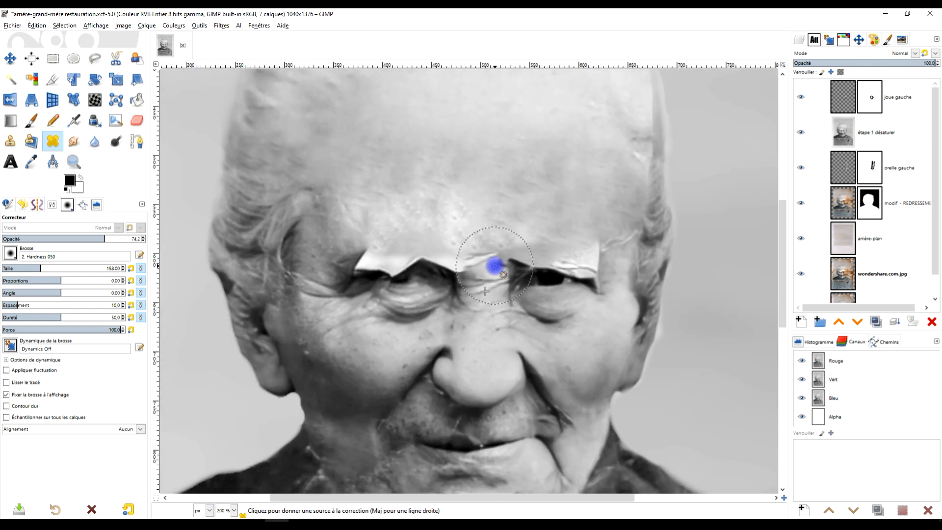
ctrl+scroll(445, 289, up, 1)
scroll(540, 316, up, 1)
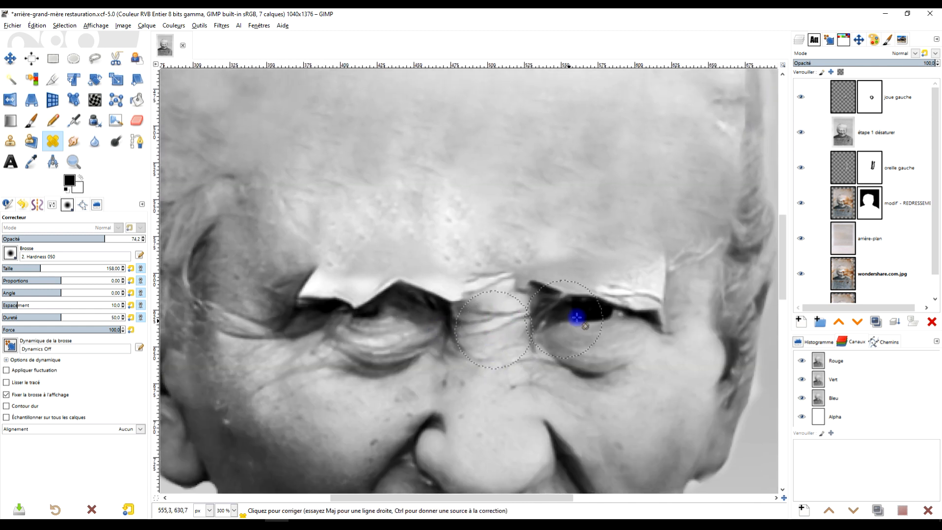
- Show only the original "femme-1.jpg" layer to compare the torn eye area, and restore the visibility of all layers
ctrl+scroll(597, 364, down, 1)
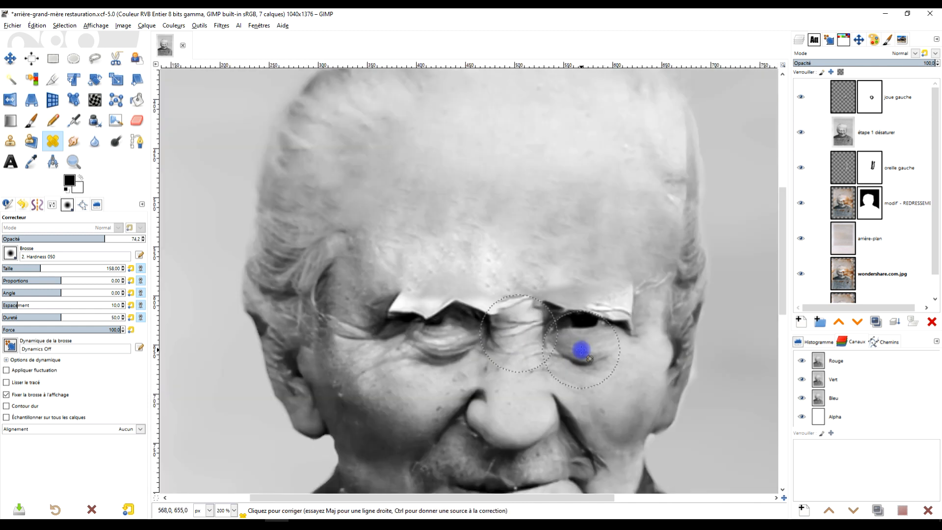
scroll(888, 252, down, 1)
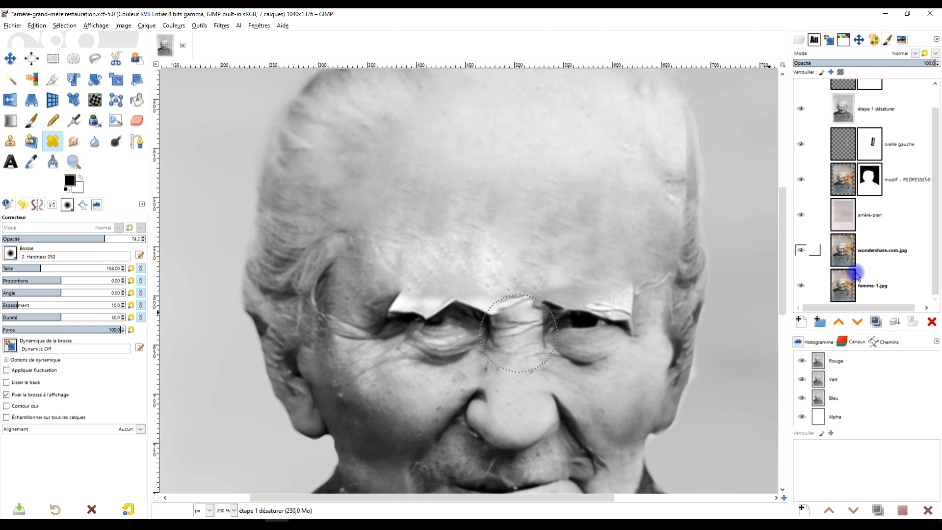
shift+click(801, 286)
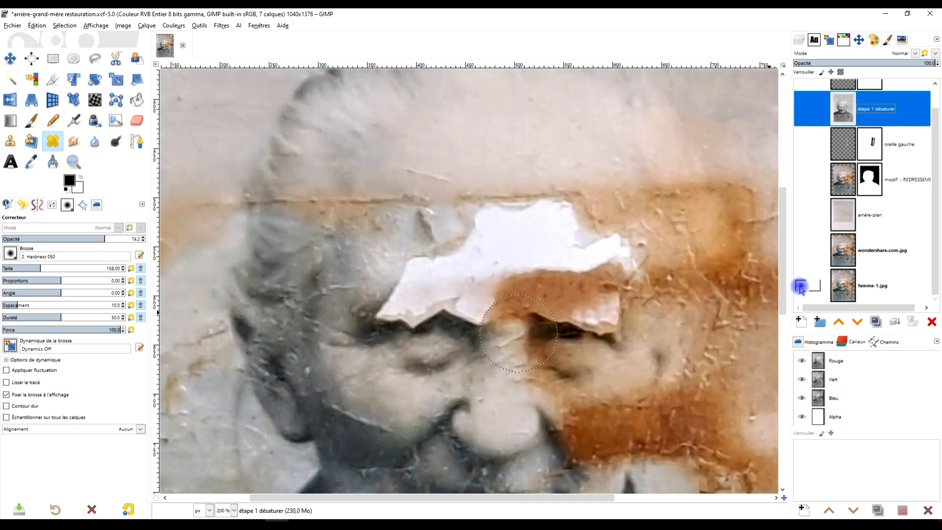
shift+click(801, 286)
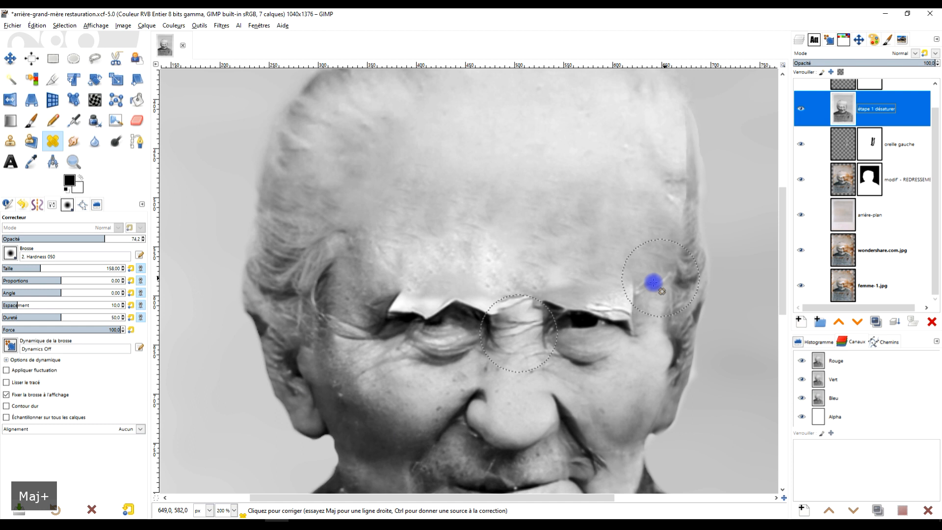
ctrl+scroll(379, 307, up, 4)
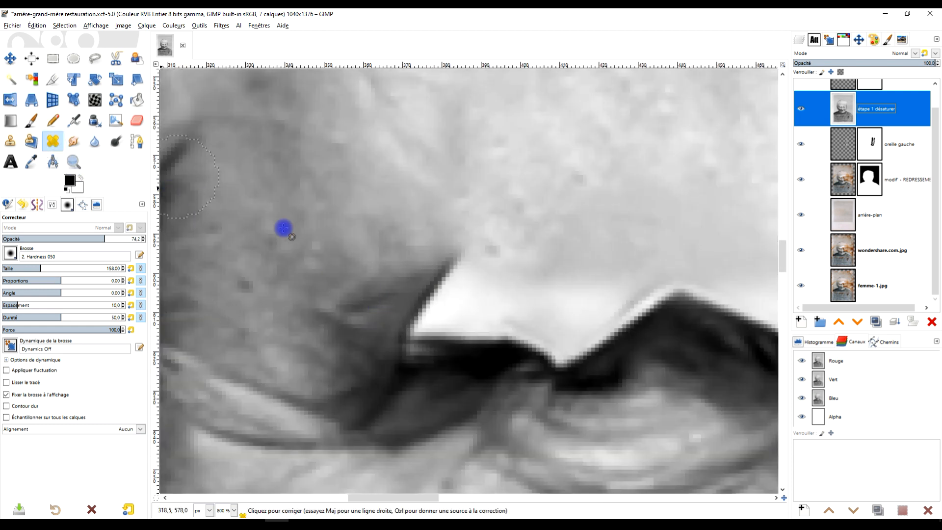
ctrl+scroll(361, 303, up, 1)
ctrl+click(373, 305)
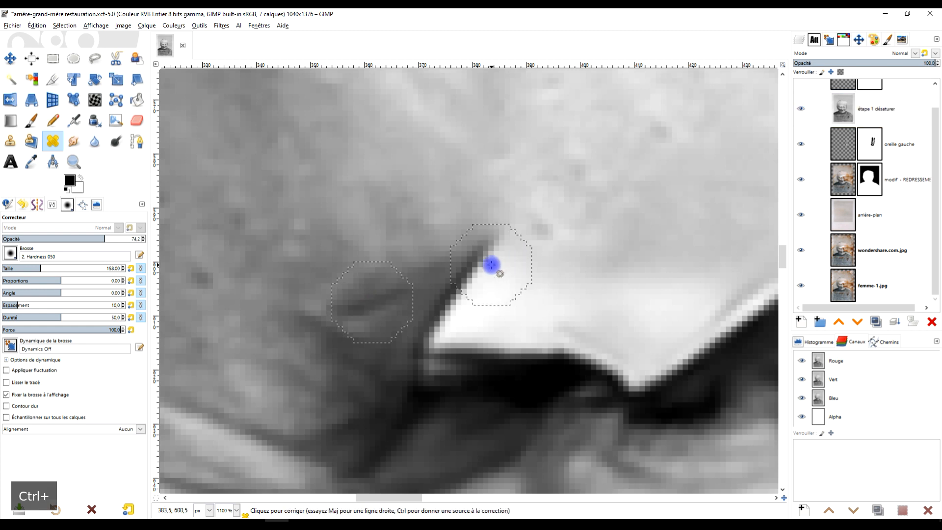
key(ctrl+z)
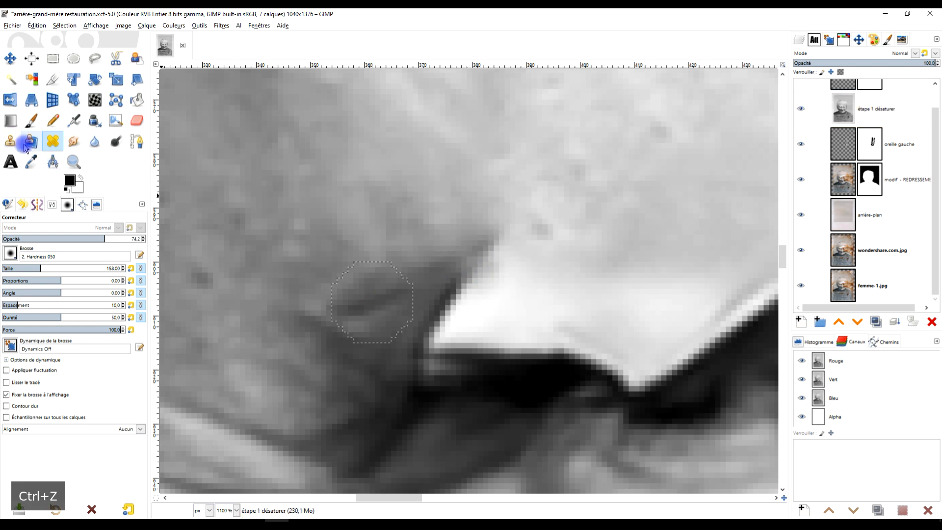
- Clone the dark brow shading beside the shadowed temple over the outer tip of the white tear to start rebuilding the eyebrow
click(10, 141)
ctrl+click(361, 307)
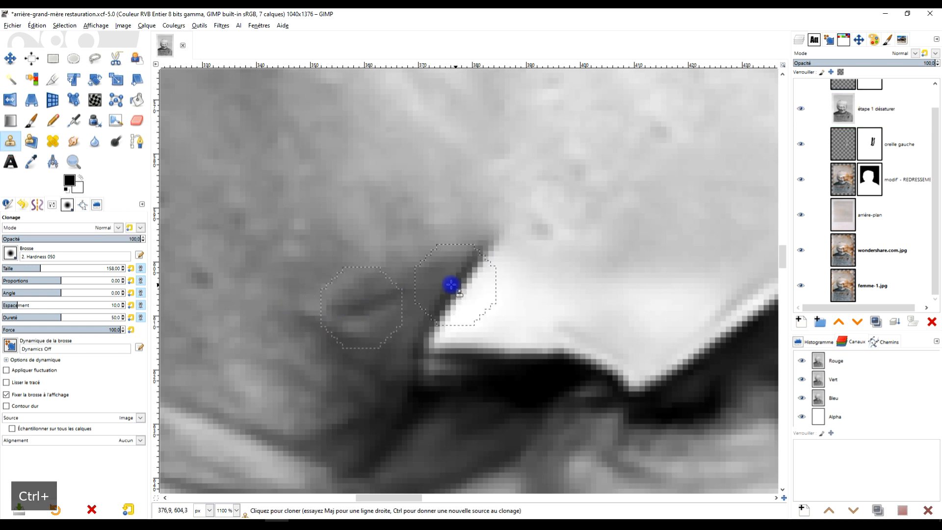
click(470, 279)
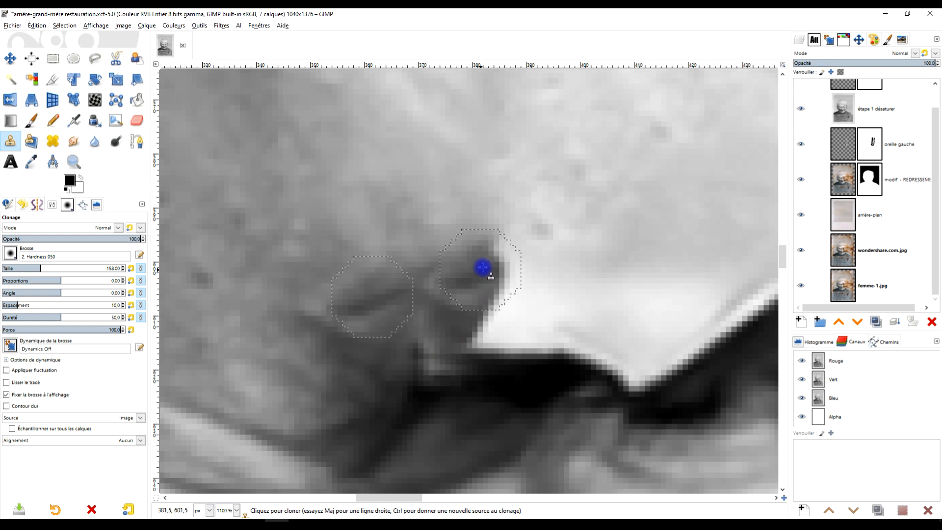
drag(526, 243, 523, 248)
scroll(525, 248, down, 3)
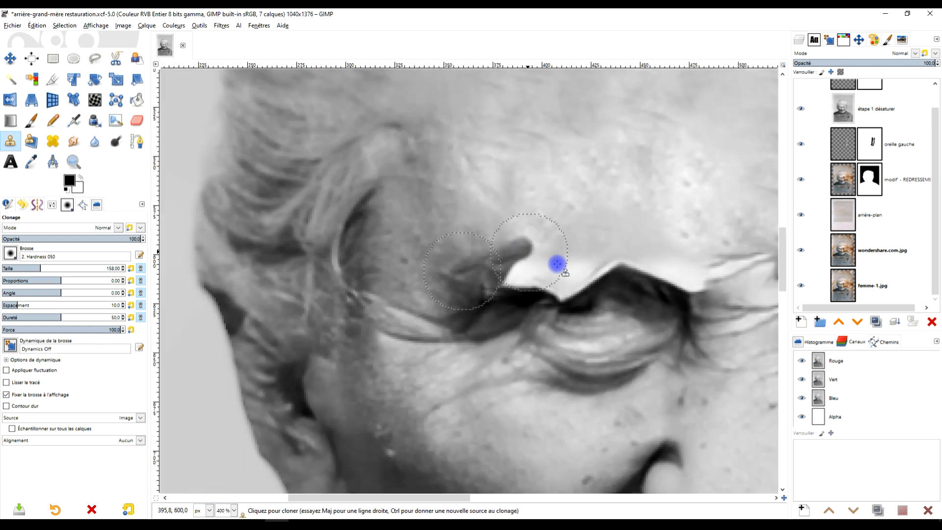
scroll(603, 276, down, 2)
mouse_move(611, 281)
mouse_down()
mouse_move(476, 306)
mouse_move(507, 287)
mouse_move(522, 286)
mouse_move(511, 315)
mouse_move(477, 351)
mouse_up()
- Clone skin from the opposite side of the lower forehead over the bright mottled patch above the rebuilt eyebrow
scroll(508, 290, up, 1)
ctrl+click(603, 253)
mouse_move(431, 277)
mouse_down()
mouse_move(470, 292)
mouse_move(382, 293)
mouse_move(361, 300)
mouse_move(368, 307)
mouse_move(387, 265)
mouse_move(413, 255)
mouse_move(321, 276)
mouse_move(316, 300)
mouse_move(340, 307)
mouse_move(295, 276)
mouse_up()
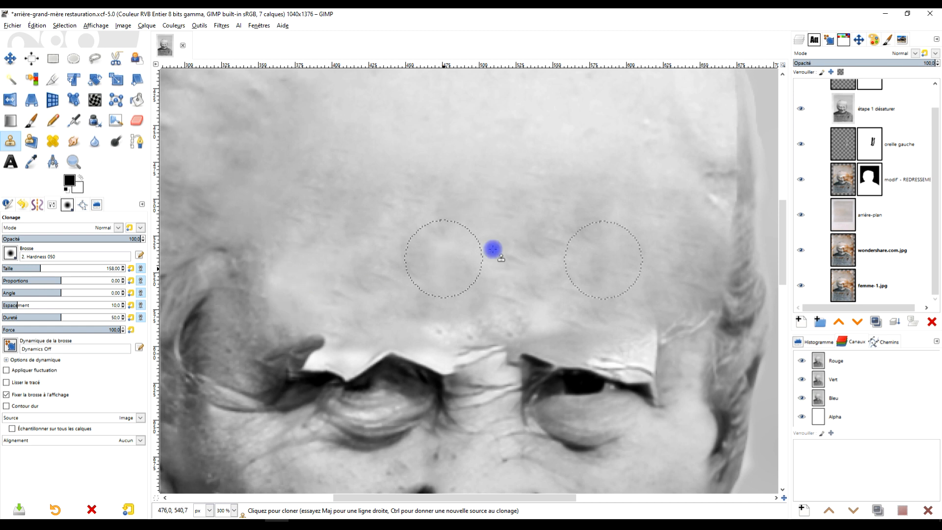
scroll(595, 259, down, 4)
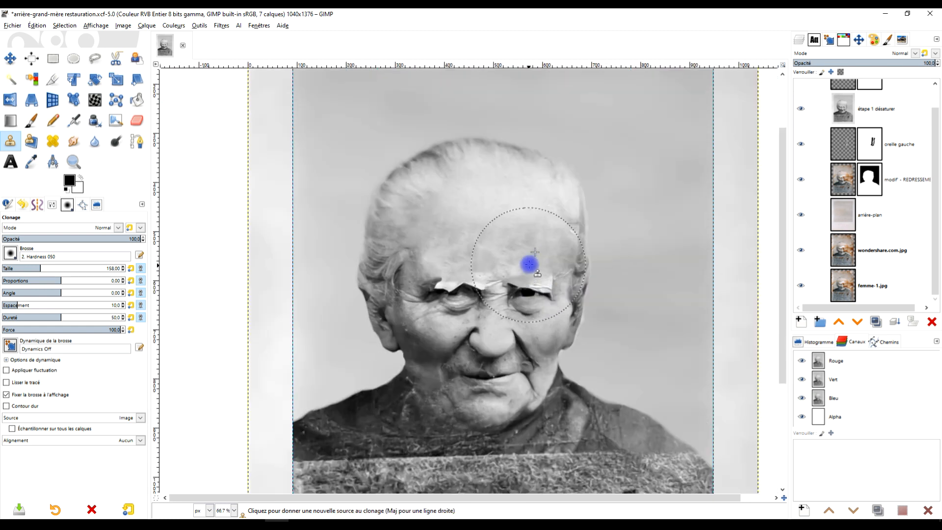
scroll(529, 264, up, 4)
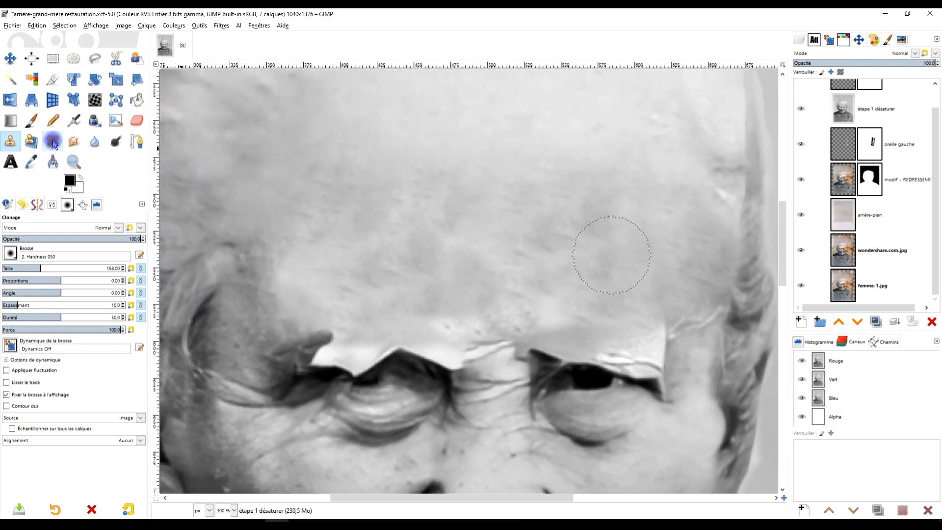
- Heal the white torn edge between the eyebrows with skin sampled from the nose bridge and the inner corner of the shadowed eye
click(53, 142)
ctrl+click(670, 243)
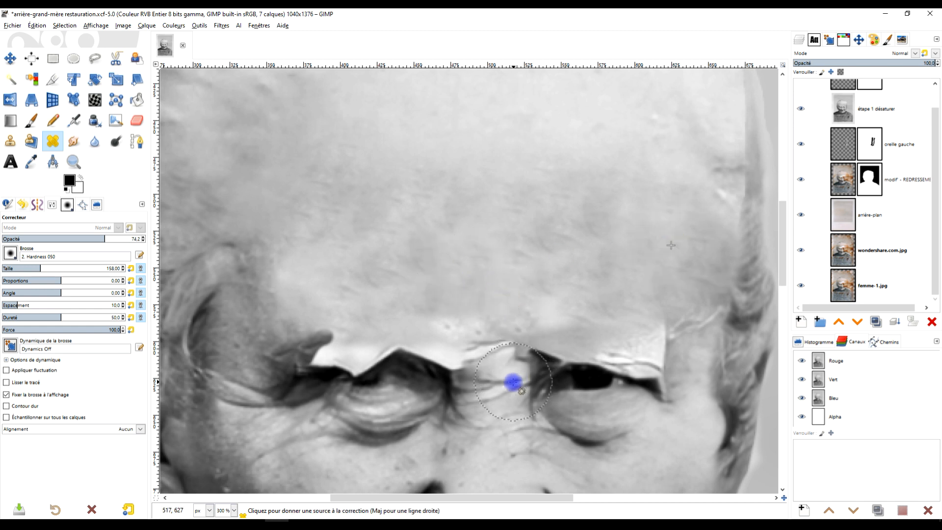
scroll(491, 402, up, 2)
ctrl+click(507, 398)
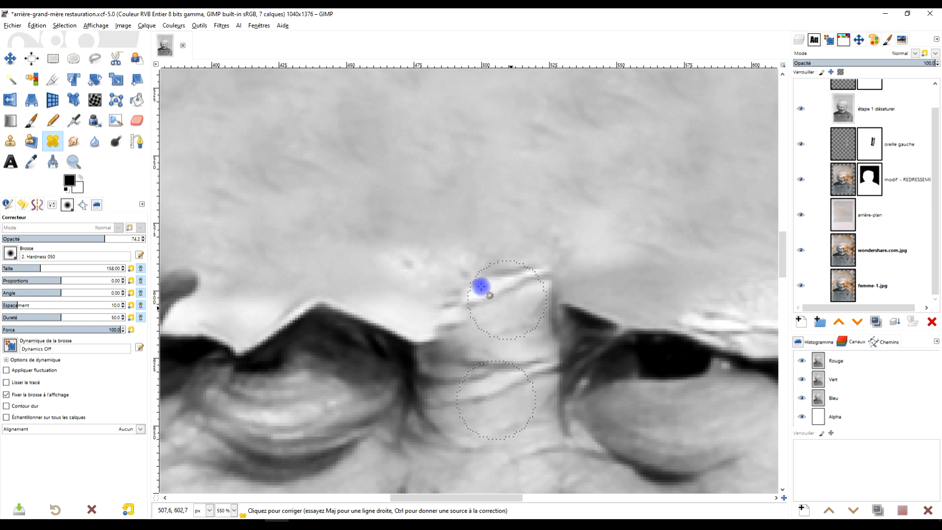
ctrl+click(426, 422)
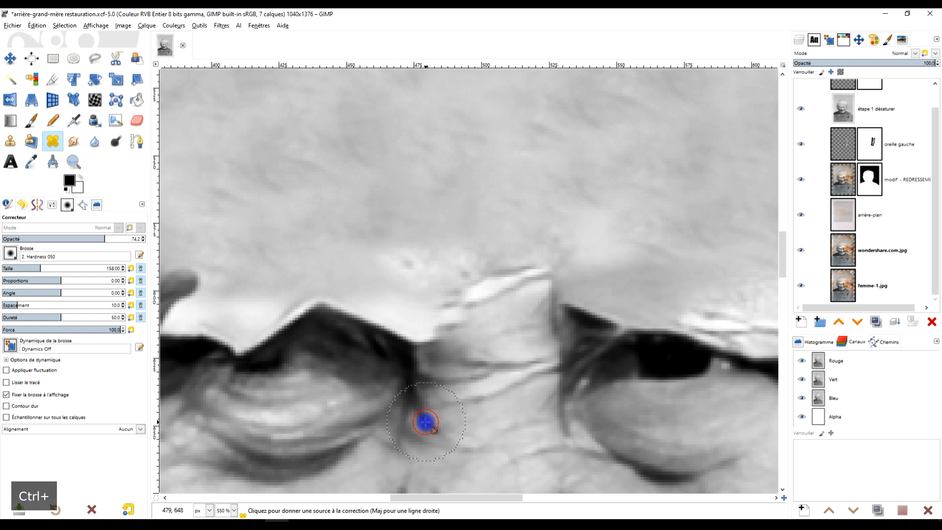
mouse_move(416, 333)
mouse_down()
mouse_move(444, 307)
mouse_move(458, 309)
mouse_move(466, 280)
mouse_move(488, 281)
mouse_up()
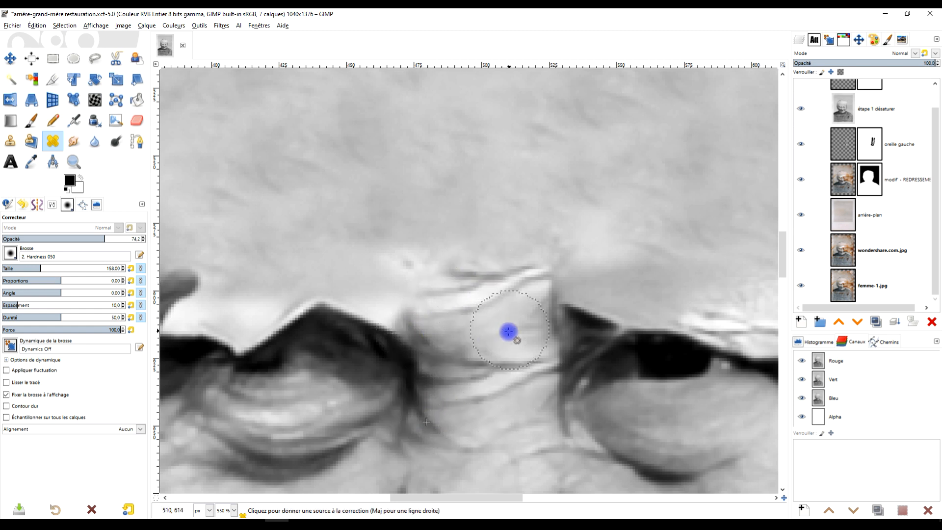
scroll(505, 331, down, 4)
scroll(513, 269, down, 2)
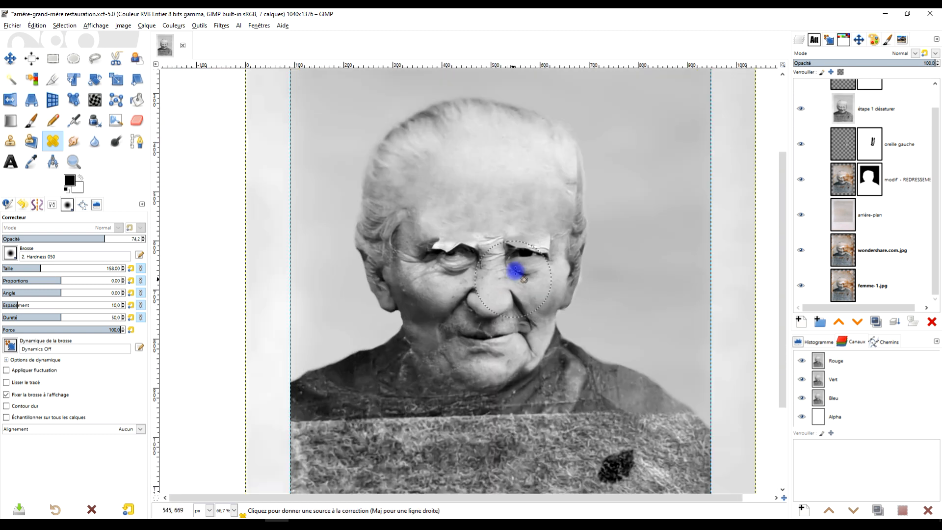
scroll(491, 257, up, 4)
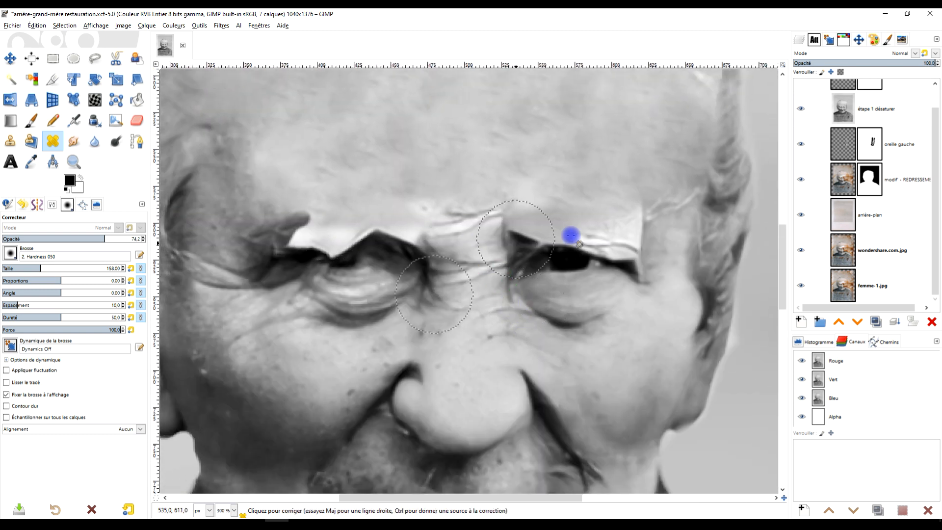
scroll(565, 304, up, 1)
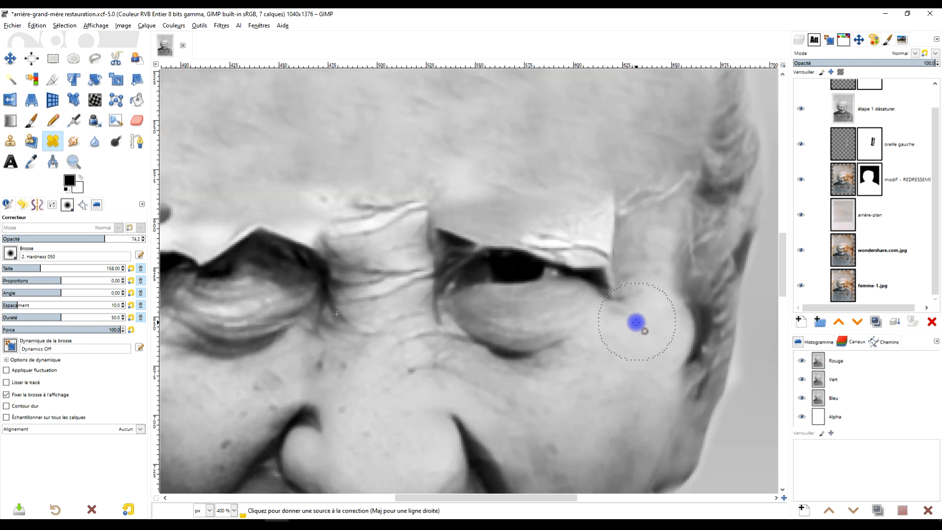
scroll(641, 343, up, 1)
ctrl+click(624, 341)
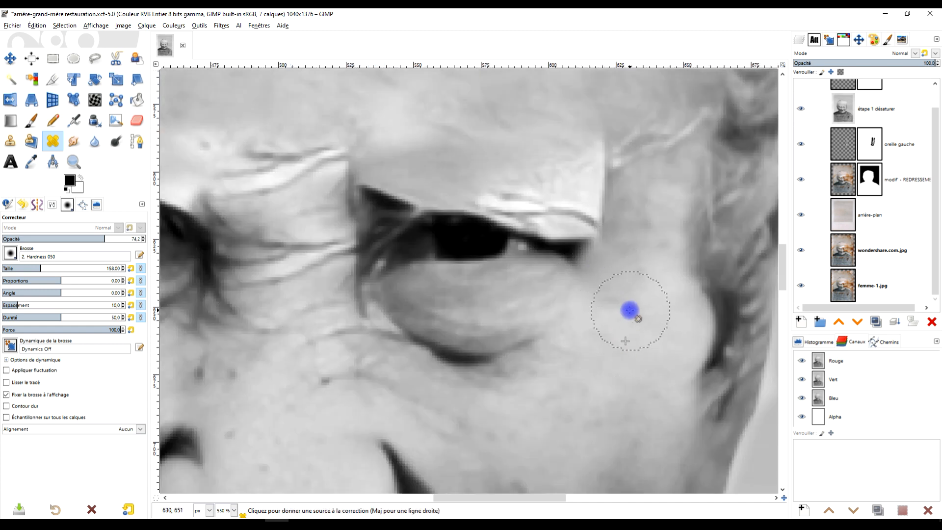
scroll(630, 310, down, 3)
- Heal the dark cloned blob above the outer end of the shadow-side eyebrow with skin sampled from the temple
scroll(423, 202, up, 3)
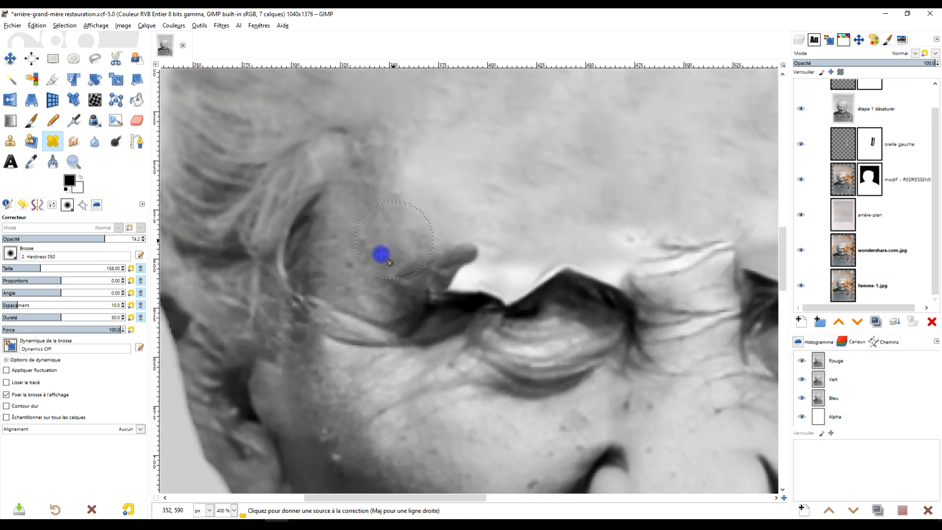
ctrl+click(347, 265)
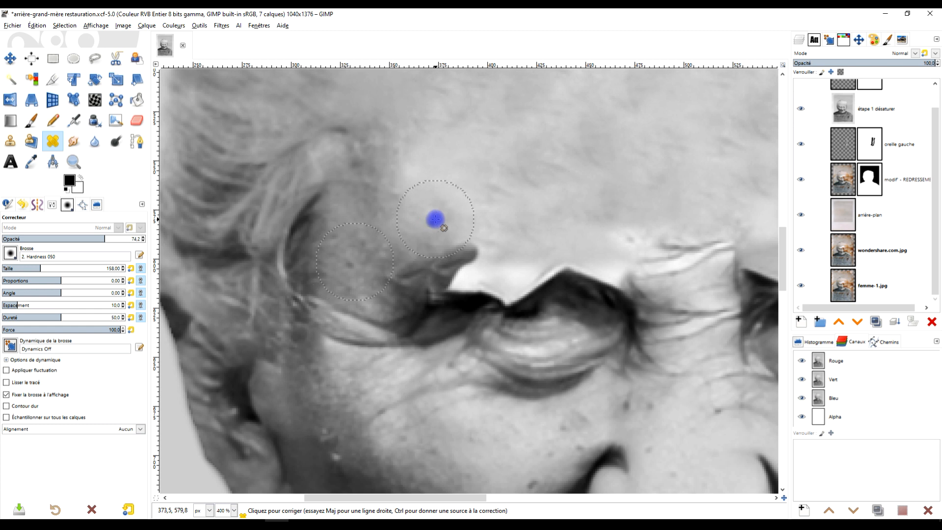
click(422, 184)
drag(453, 236, 468, 235)
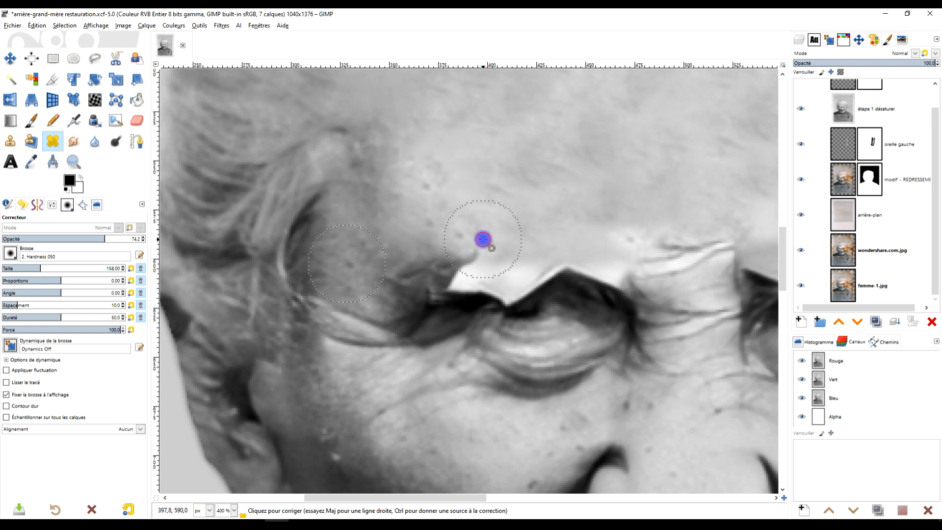
scroll(545, 230, down, 3)
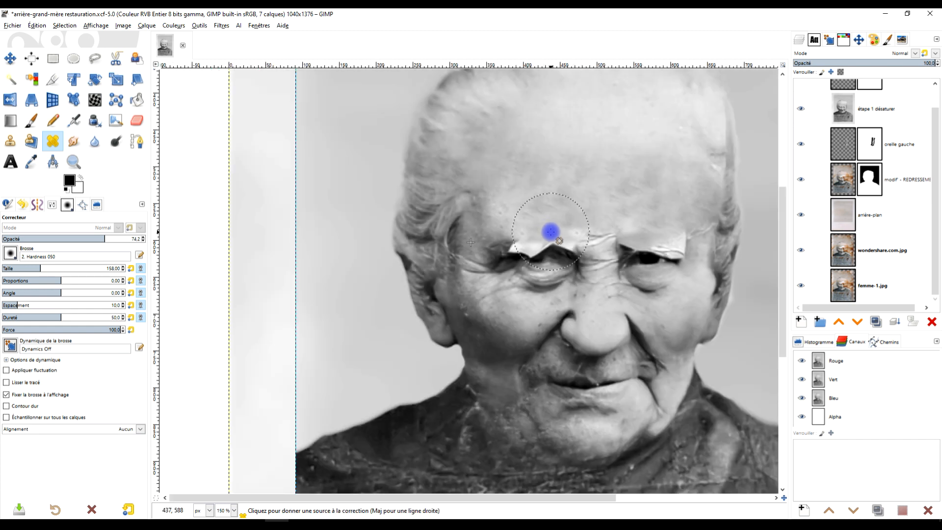
- Heal the lower forehead just above the shadow-side eyebrow and white tear with skin sampled from the middle of the forehead
scroll(551, 231, up, 2)
ctrl+click(576, 186)
mouse_move(456, 207)
mouse_down()
mouse_move(503, 226)
mouse_move(564, 206)
mouse_move(551, 248)
mouse_move(537, 254)
mouse_up()
scroll(567, 202, down, 2)
drag(624, 250, 596, 256)
- Try to extend the dark eyelid shading over the edge of the white tear, first by healing and again by cloning
scroll(484, 295, up, 7)
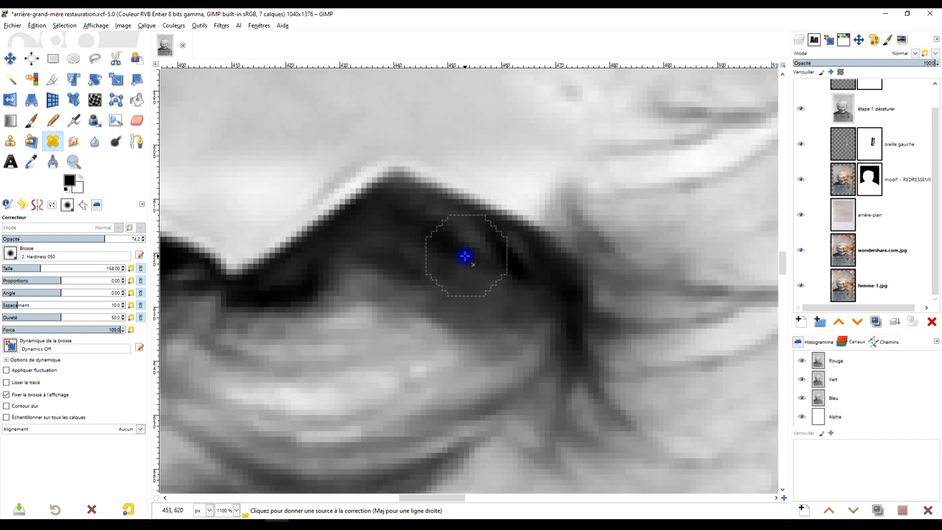
ctrl+click(465, 255)
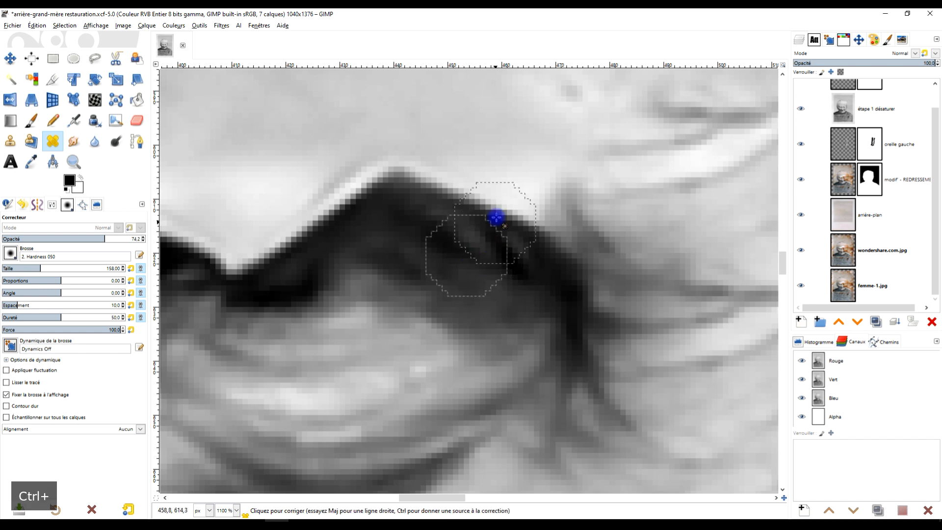
click(492, 206)
key(ctrl+z)
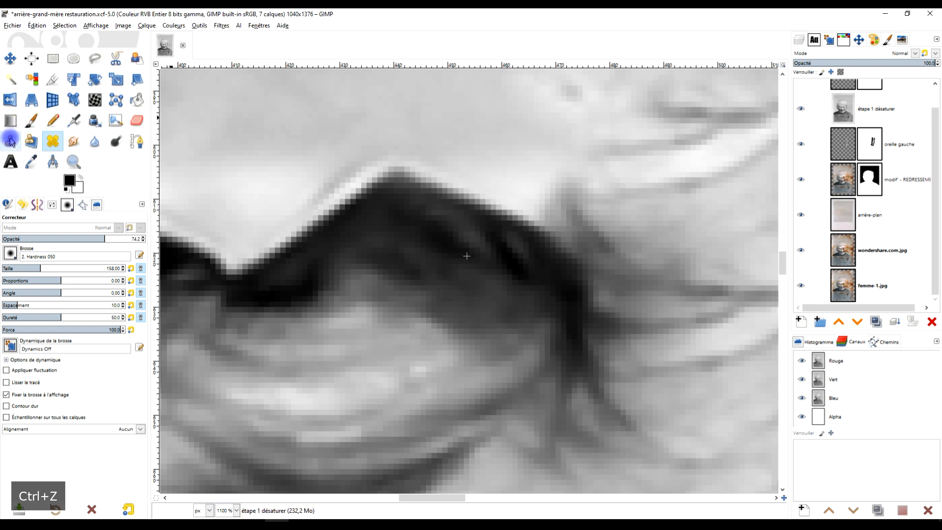
click(10, 141)
scroll(443, 238, up, 1)
ctrl+click(485, 242)
mouse_move(518, 203)
mouse_down()
mouse_move(522, 194)
mouse_move(475, 161)
mouse_up()
scroll(530, 189, down, 5)
key(ctrl+z)
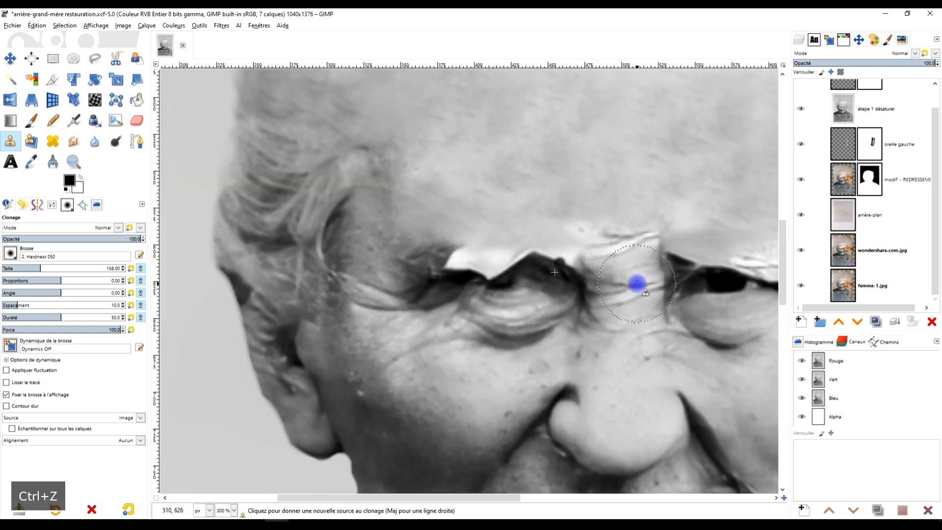
- Clone skin from beside the outer corner of the lighter eye over the pale crease crossing that temple
mouse_move(612, 294)
mouse_down()
mouse_move(446, 263)
mouse_move(504, 260)
mouse_up()
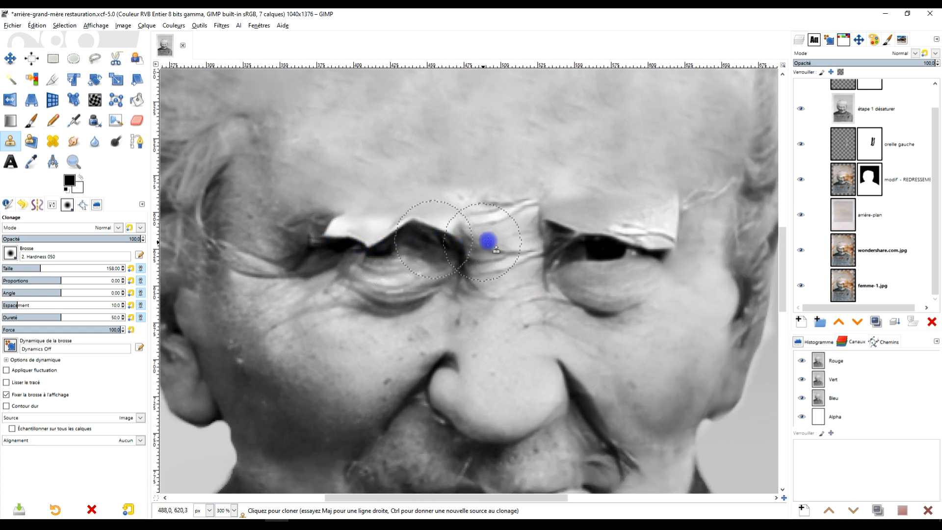
scroll(726, 228, up, 2)
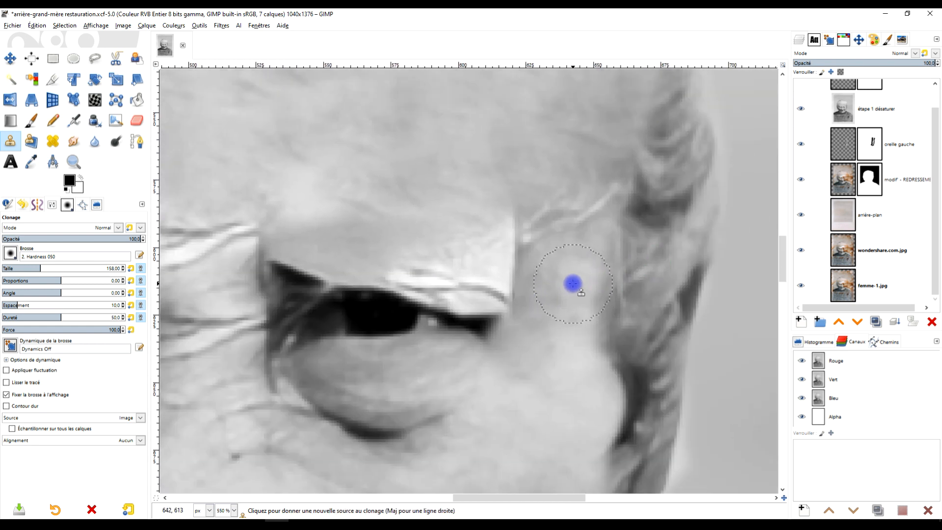
ctrl+click(561, 286)
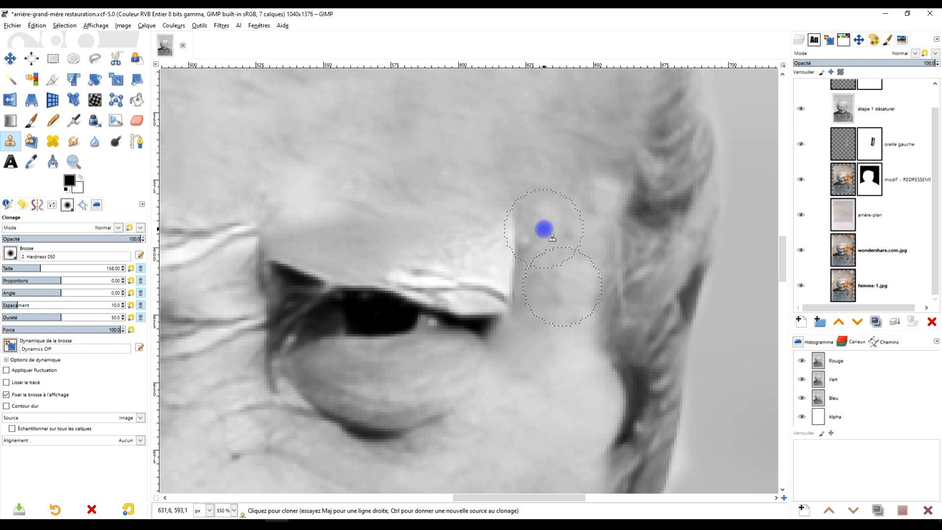
scroll(543, 228, down, 4)
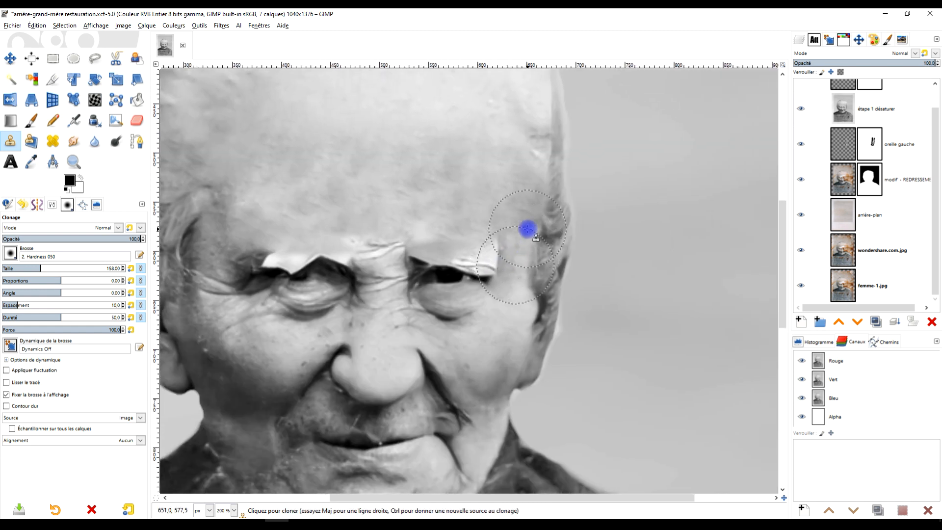
scroll(441, 312, down, 2)
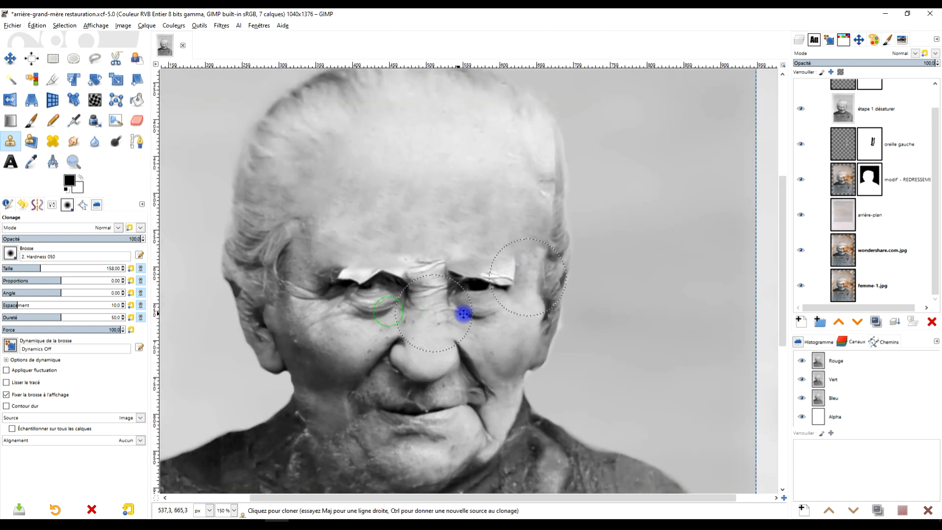
scroll(407, 265, up, 3)
scroll(415, 251, down, 4)
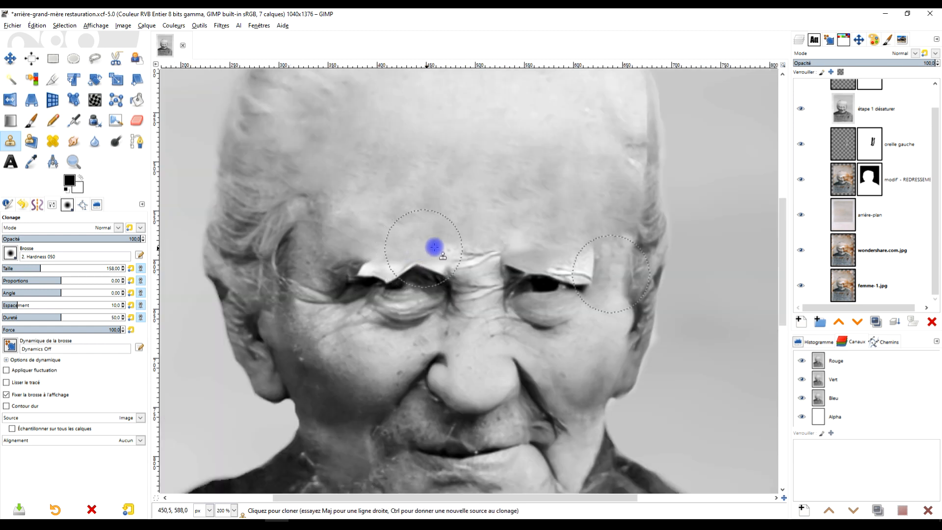
- Try to clone bright upper-forehead skin onto the lower forehead with the Clone tool's opacity set to 48.4
scroll(466, 221, up, 3)
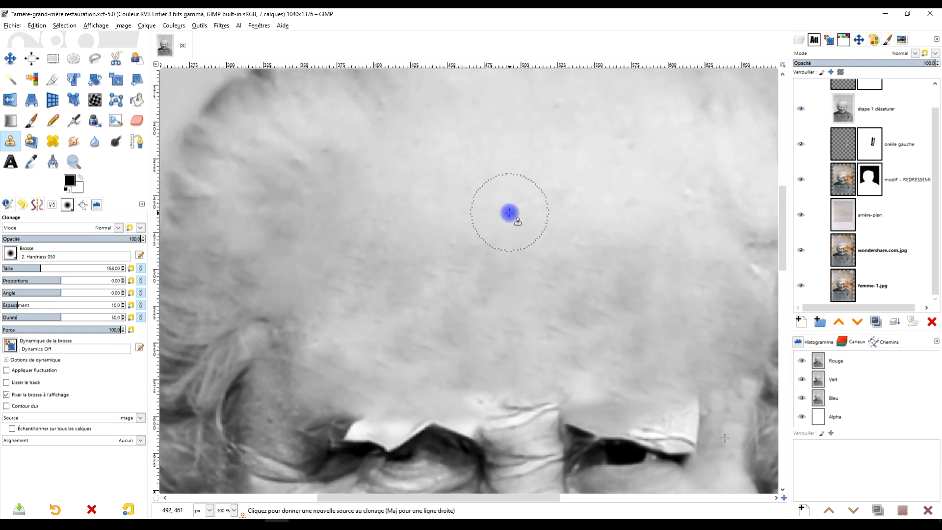
ctrl+click(532, 182)
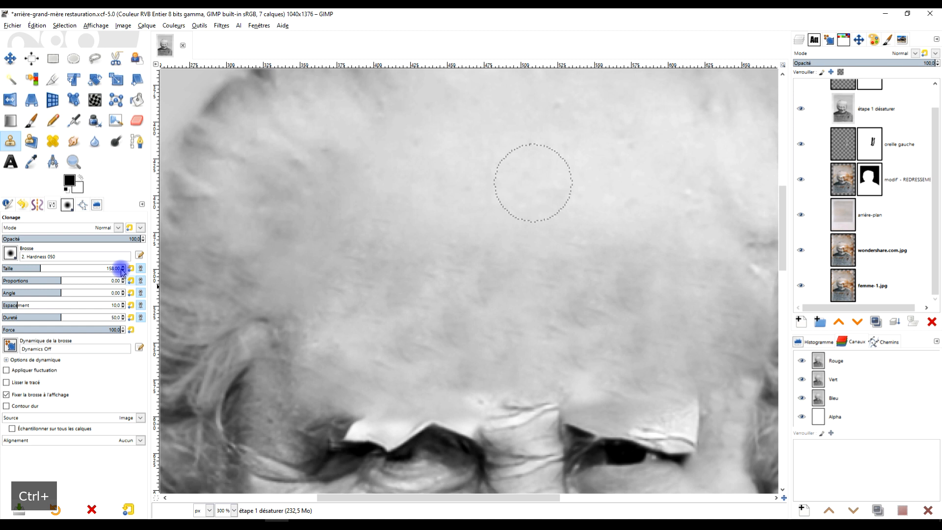
click(69, 239)
drag(397, 322, 412, 318)
key(ctrl+z)
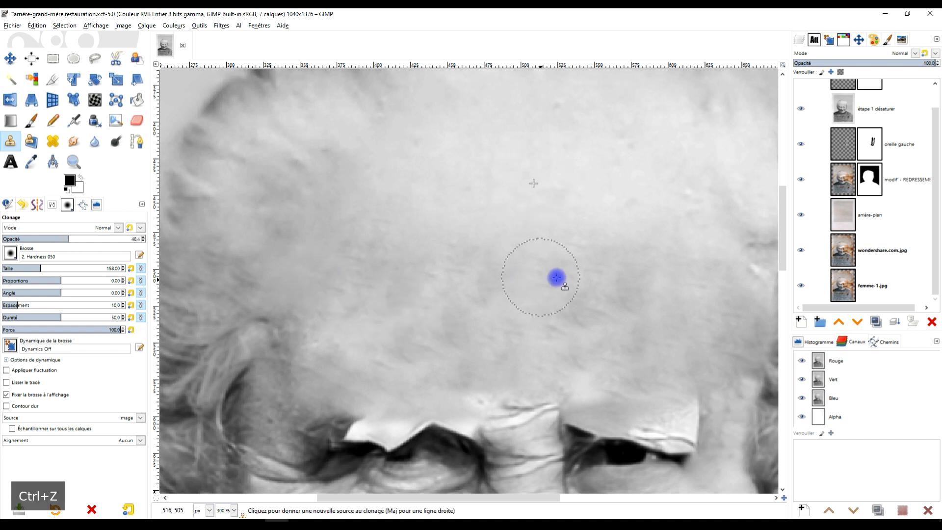
- Heal the forehead area above the shadow-side eyebrow with skin sampled from the adjacent shadowed temple
click(55, 142)
scroll(431, 260, down, 4)
scroll(399, 311, up, 5)
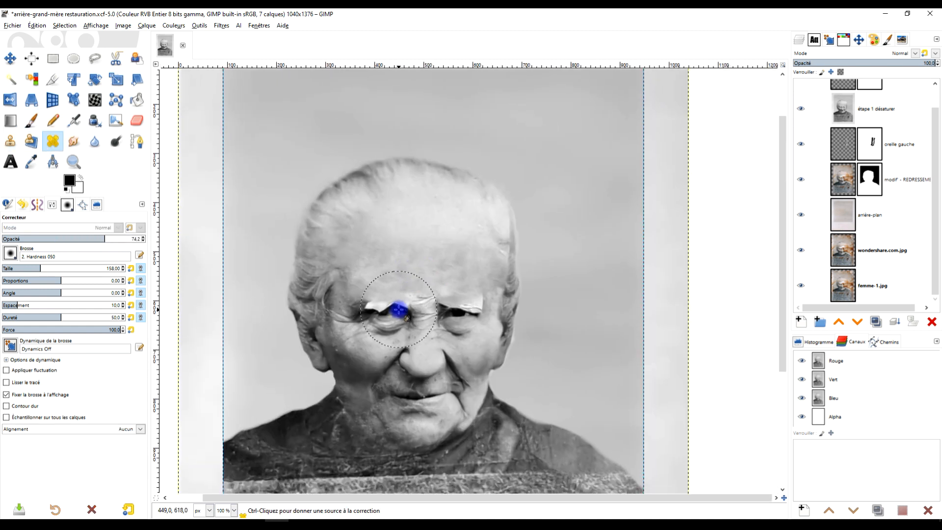
ctrl+click(251, 290)
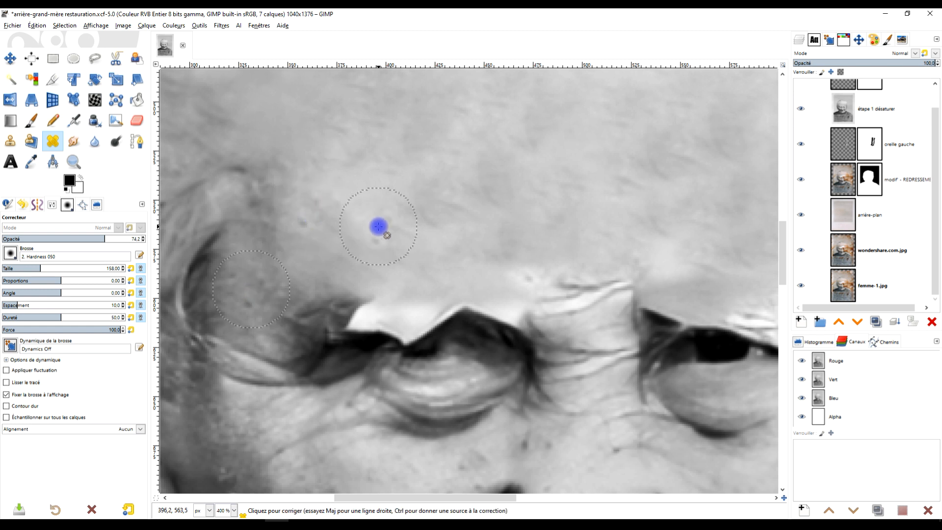
scroll(505, 241, down, 2)
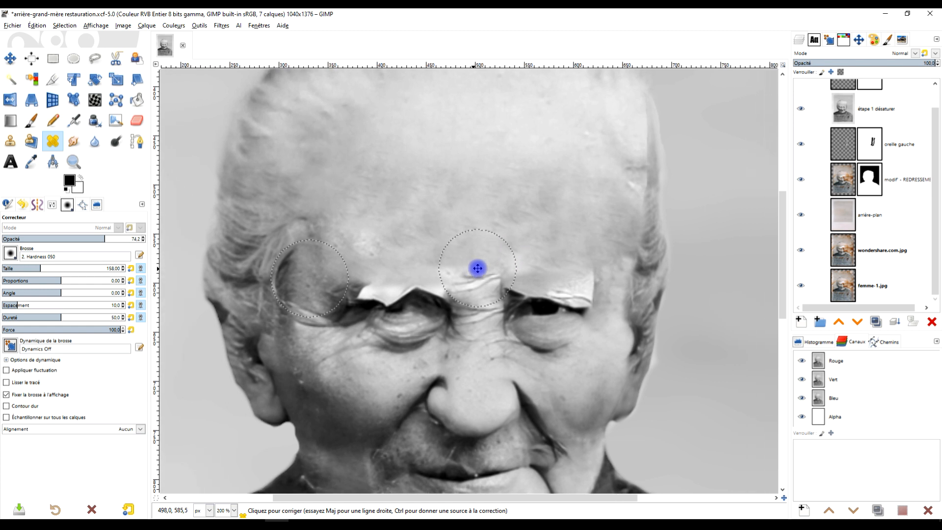
drag(563, 301, 560, 263)
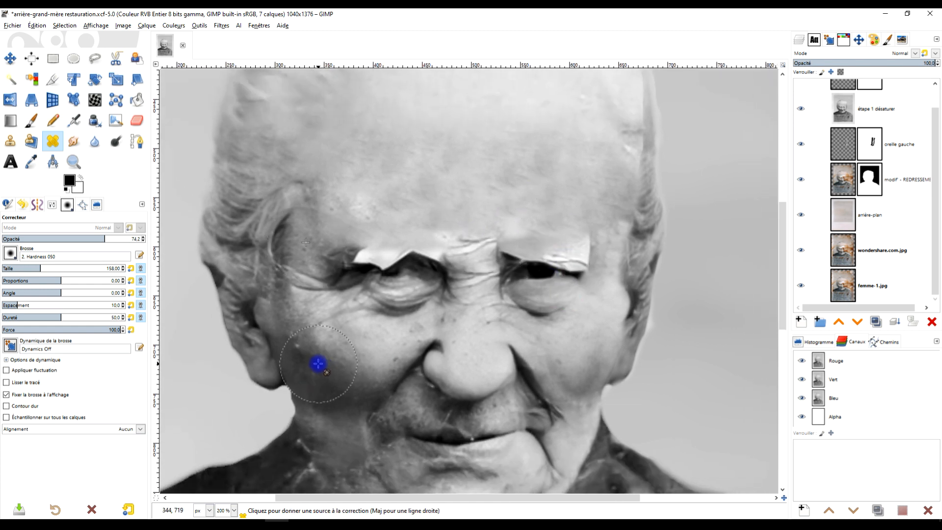
- Try to heal the lower forehead above the shadow-side eye with skin sampled from the shadowed cheek
scroll(318, 363, up, 1)
ctrl+click(319, 362)
scroll(442, 273, up, 2)
drag(391, 168, 410, 183)
key(ctrl+z)
scroll(366, 330, down, 2)
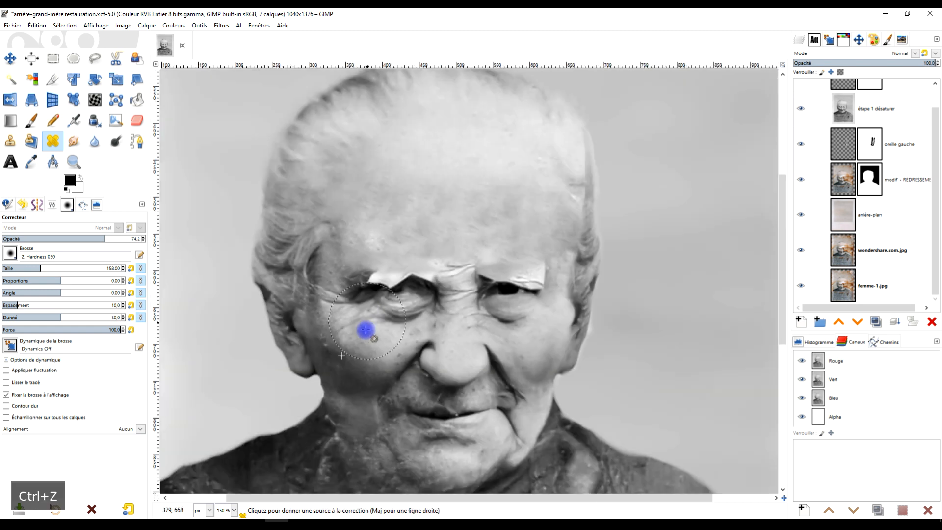
scroll(365, 330, up, 3)
ctrl+click(317, 289)
scroll(387, 304, down, 3)
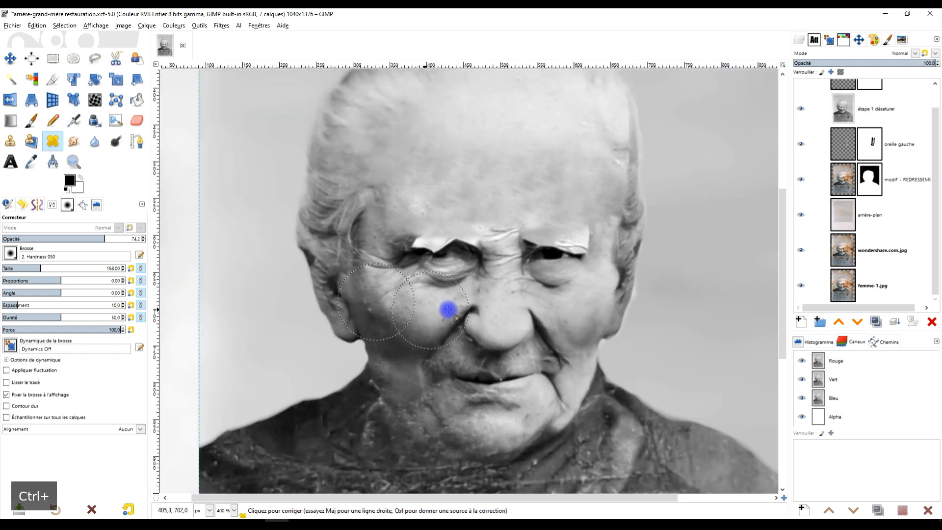
drag(435, 236, 447, 236)
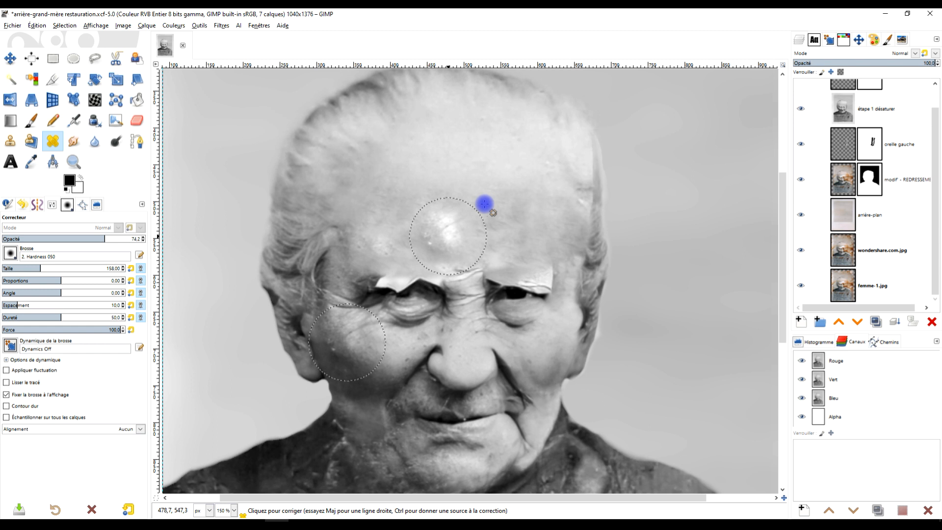
key(ctrl+z)
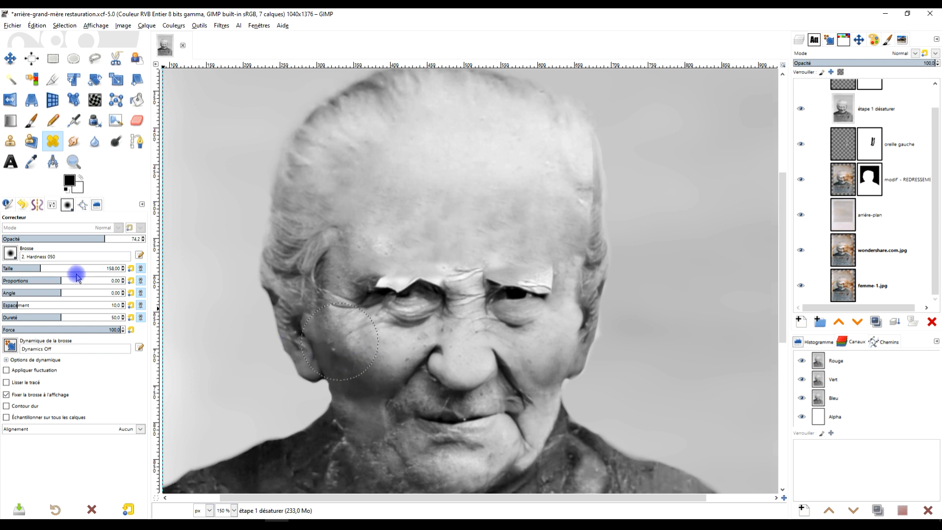
- Set the Heal brush size to 121 and heal the speckled patch above the shadow-side eyebrow with skin sampled from the cheek below
click(35, 267)
ctrl+click(354, 362)
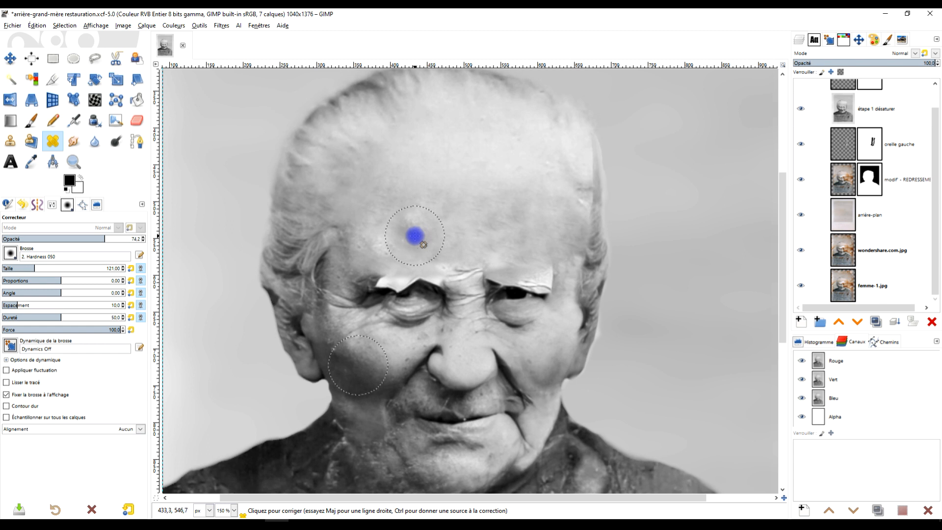
click(390, 242)
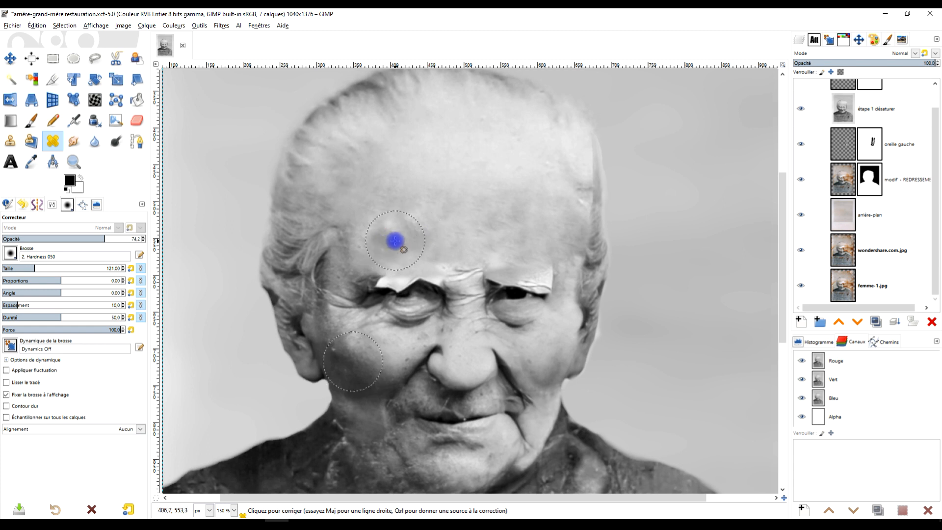
- Undo the healing strokes that smudged the forehead above the shadow-side eyebrow
drag(398, 230, 367, 241)
key(ctrl+z)
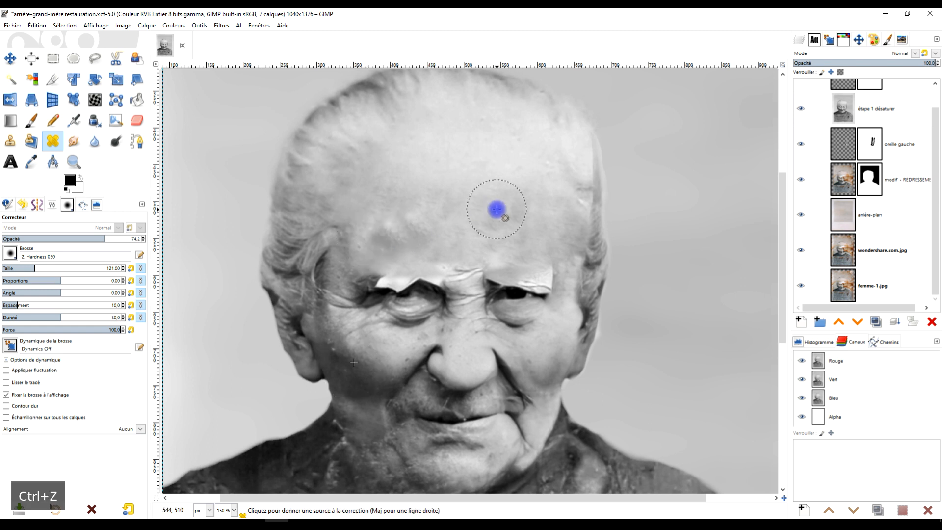
key(ctrl+z)
scroll(539, 245, down, 1)
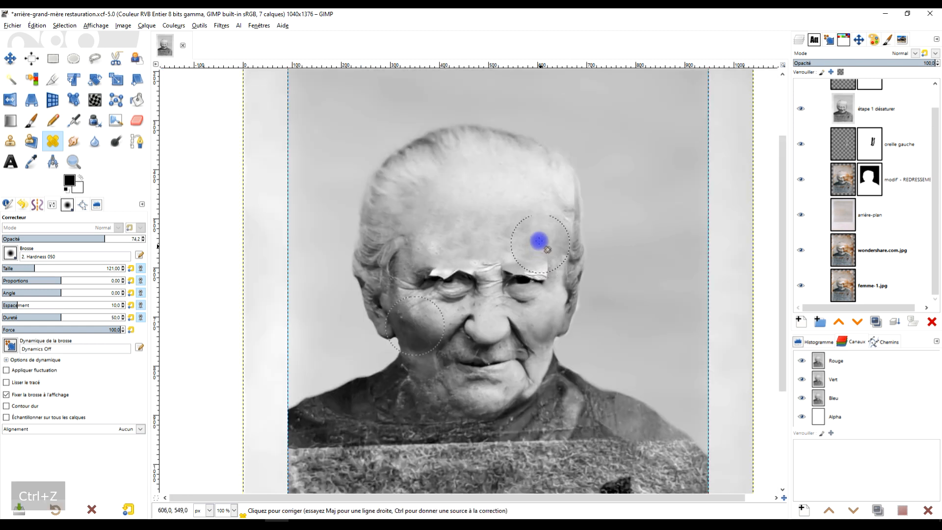
- Heal the forehead above the shadow-side eyebrow with light skin sampled from the middle of the forehead
scroll(488, 231, up, 3)
ctrl+click(443, 203)
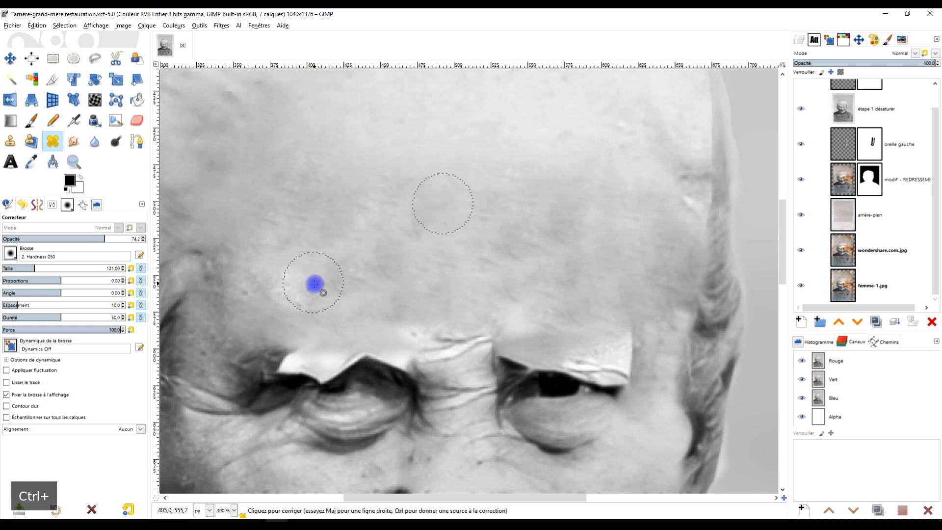
click(365, 215)
scroll(477, 236, down, 1)
drag(589, 216, 447, 282)
- Heal the dark mark at the light-side temple's hairline with skin sampled from the adjacent forehead
scroll(446, 282, up, 2)
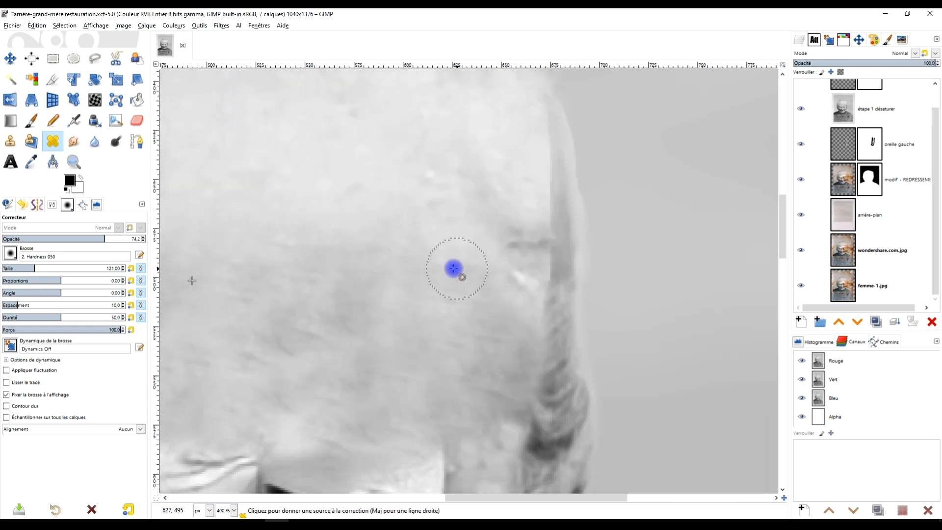
ctrl+click(452, 268)
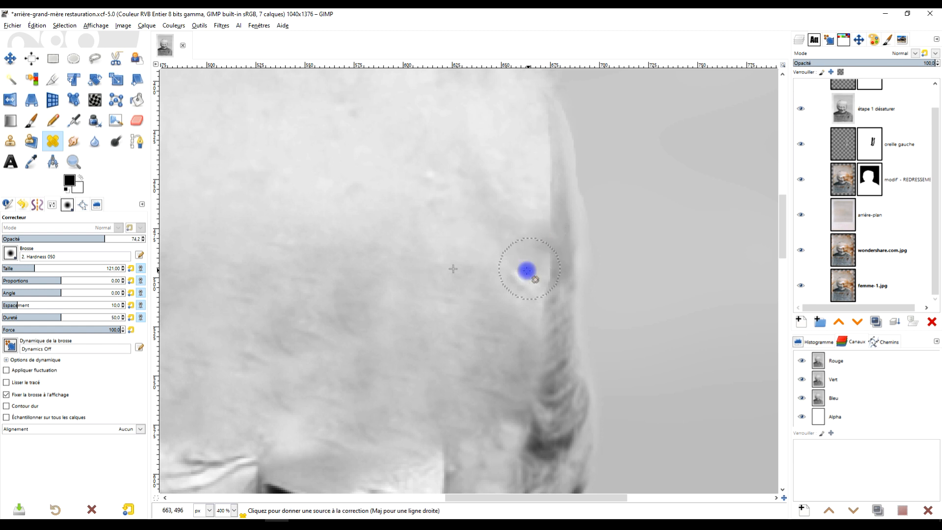
scroll(532, 268, down, 2)
scroll(534, 270, down, 3)
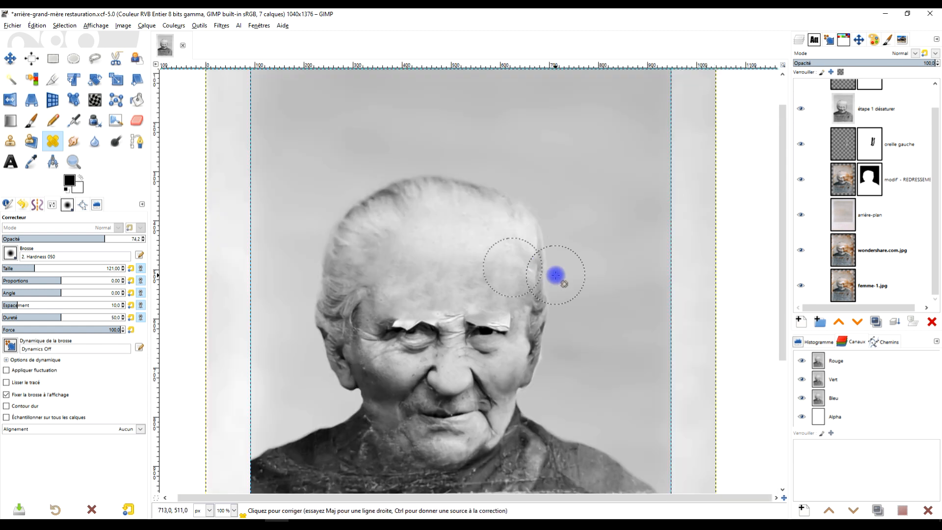
- Heal the hard edge between the light-side forehead and the hair with skin sampled from the upper temple
scroll(532, 260, up, 2)
scroll(523, 265, up, 2)
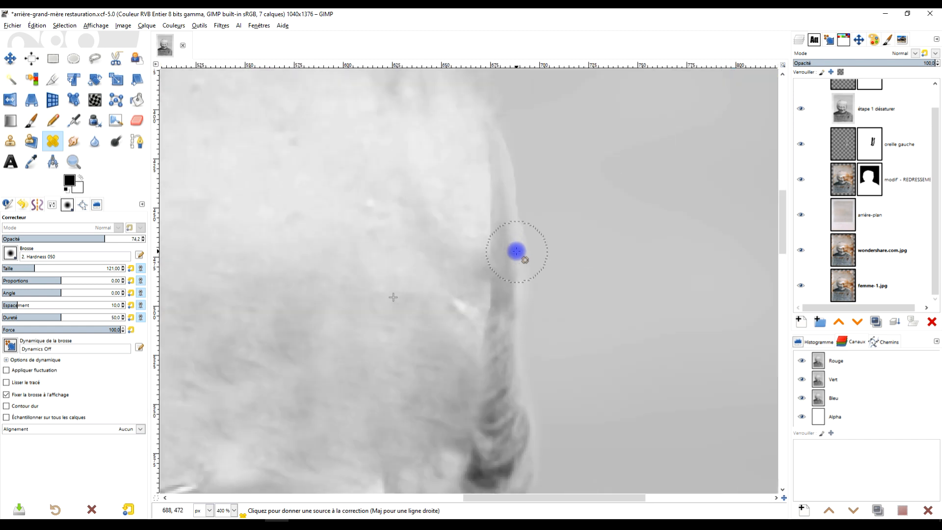
scroll(515, 206, up, 2)
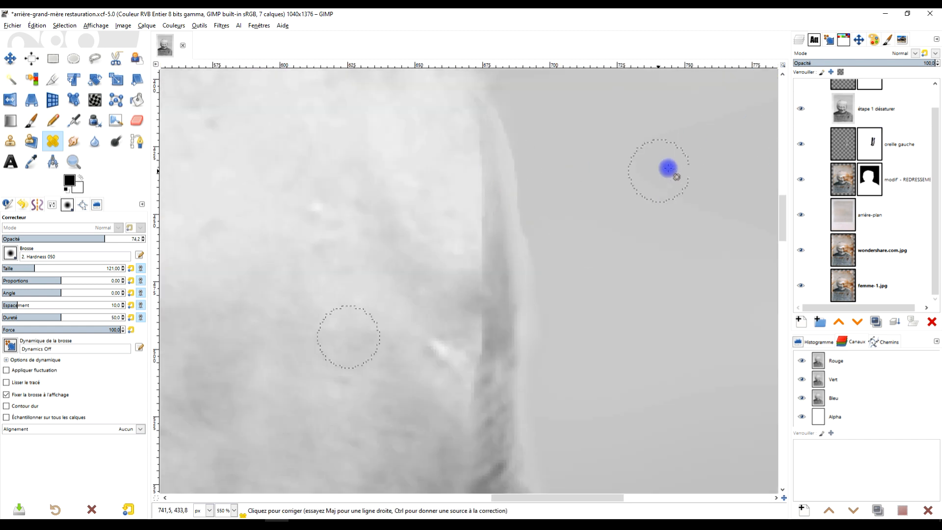
scroll(840, 176, up, 1)
ctrl+click(438, 176)
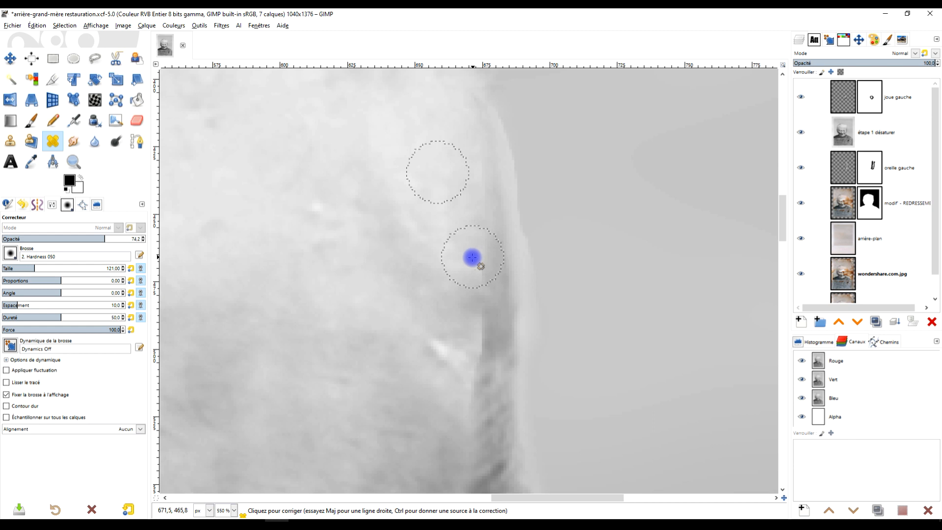
drag(470, 324, 467, 347)
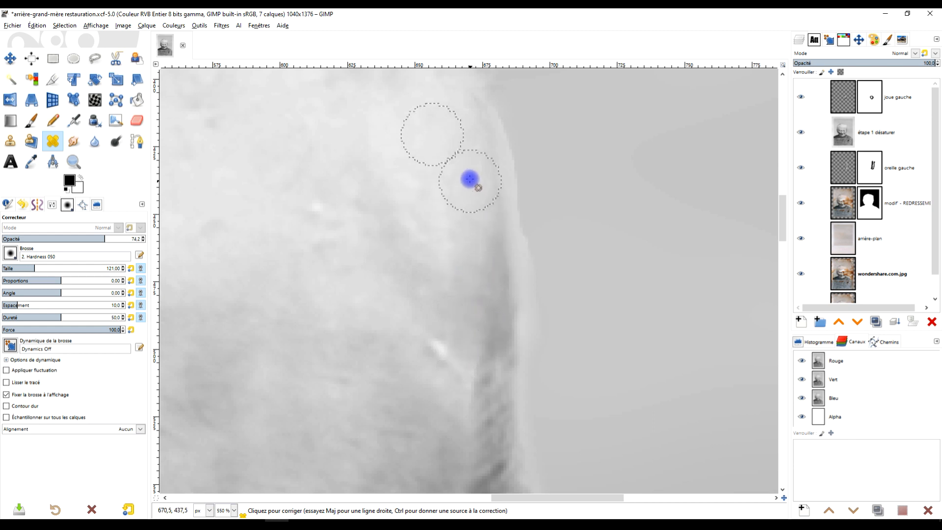
scroll(465, 199, down, 2)
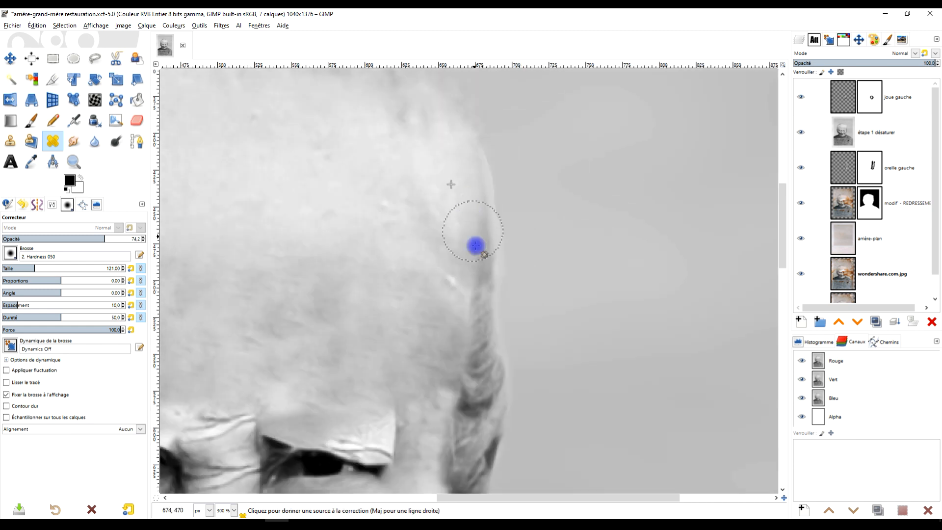
- Heal the upper part of the light-side hairline with hair texture sampled from lower on the same strand
scroll(474, 265, up, 3)
ctrl+click(489, 394)
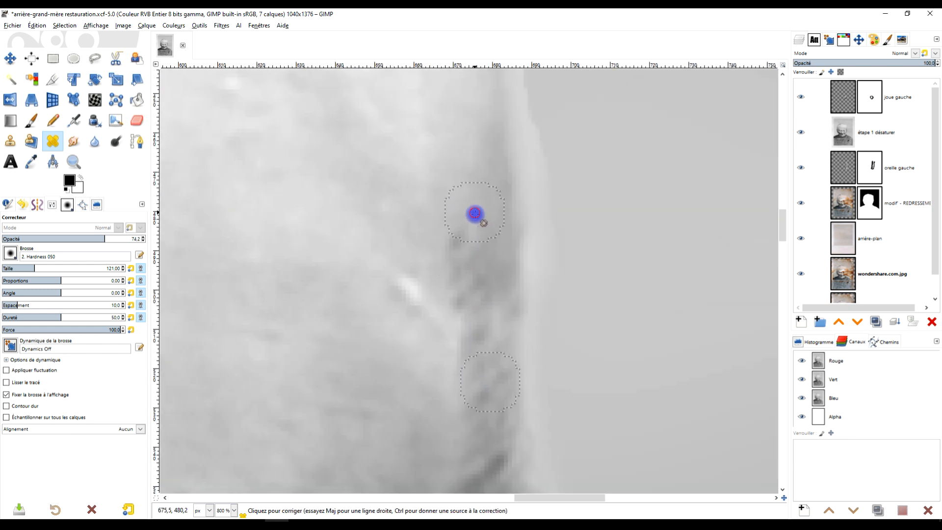
scroll(485, 210, down, 4)
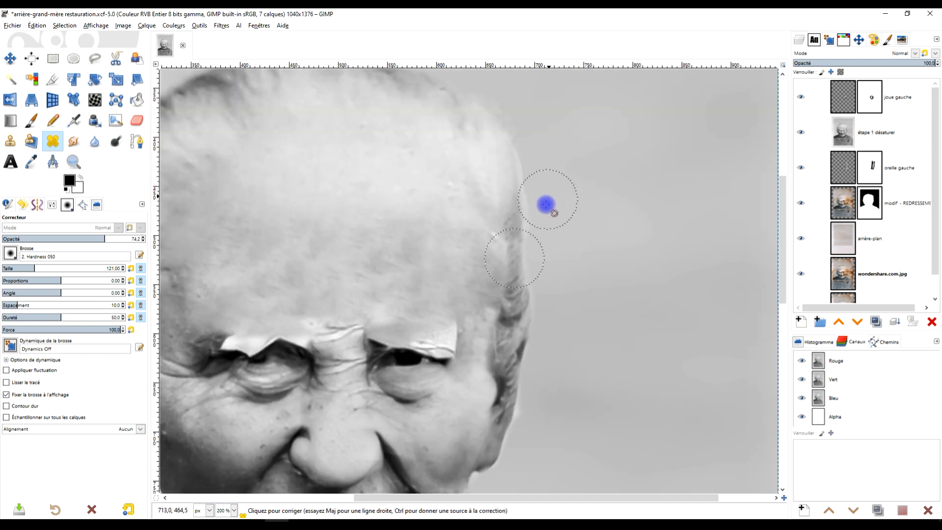
scroll(489, 294, up, 1)
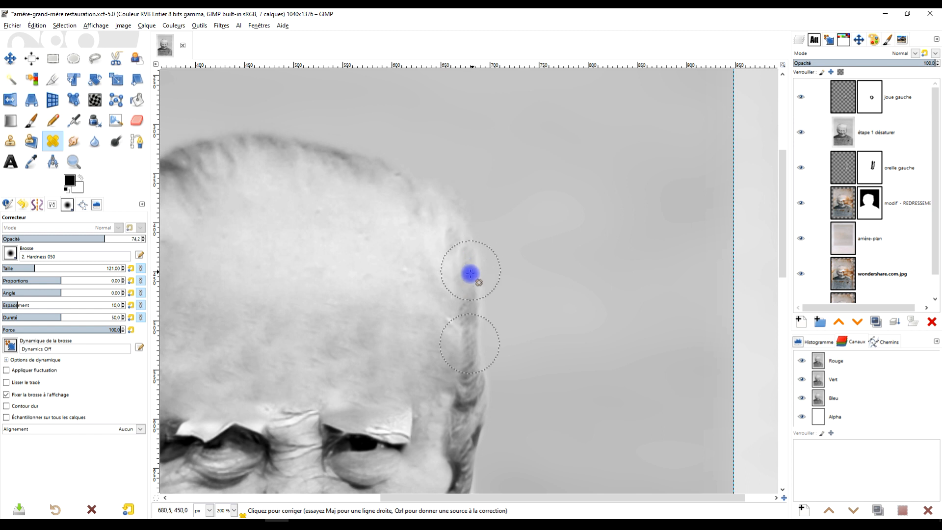
scroll(492, 269, down, 3)
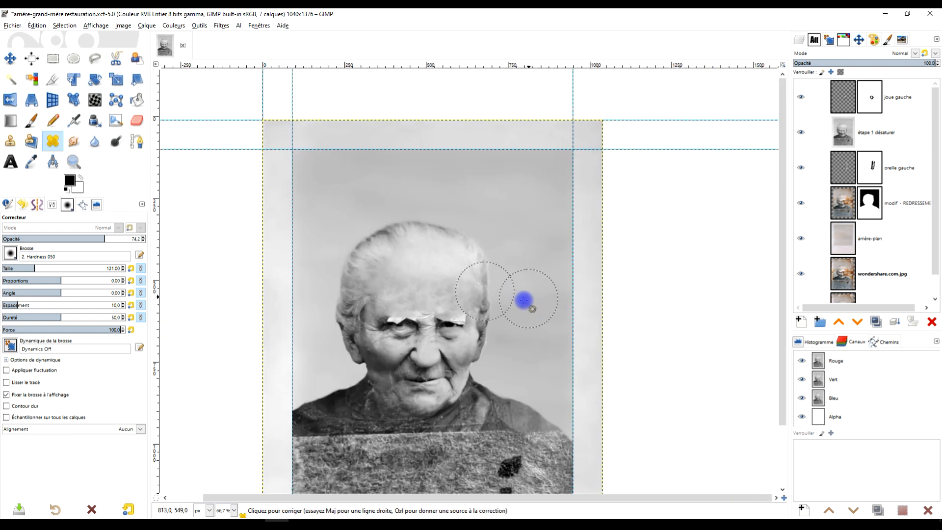
scroll(477, 260, up, 3)
scroll(459, 251, down, 3)
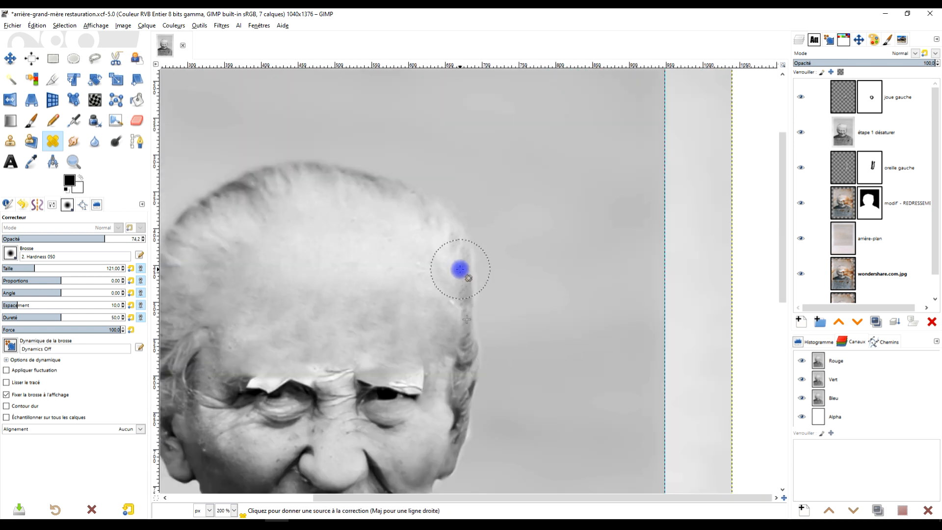
- Heal the uneven tonal band across the middle of the forehead with skin sampled from the brighter area just above
scroll(505, 276, up, 3)
ctrl+click(400, 270)
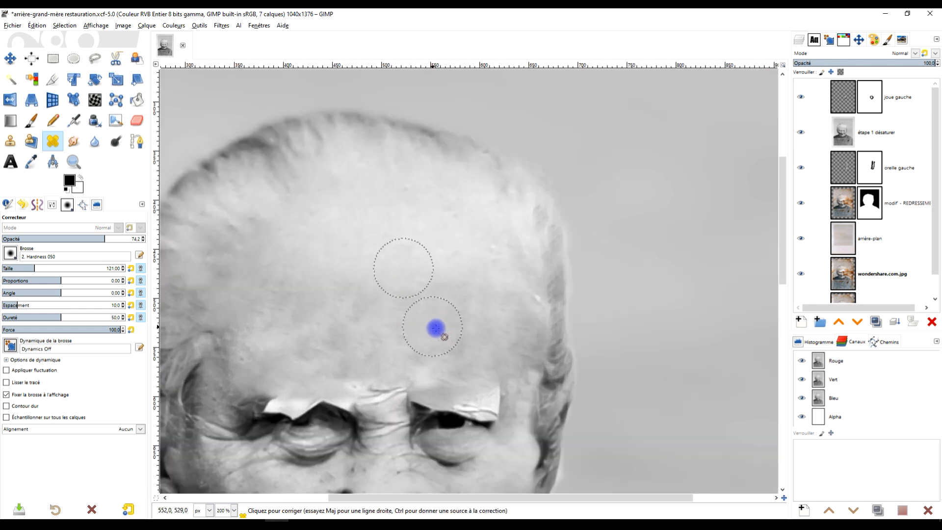
ctrl+click(418, 272)
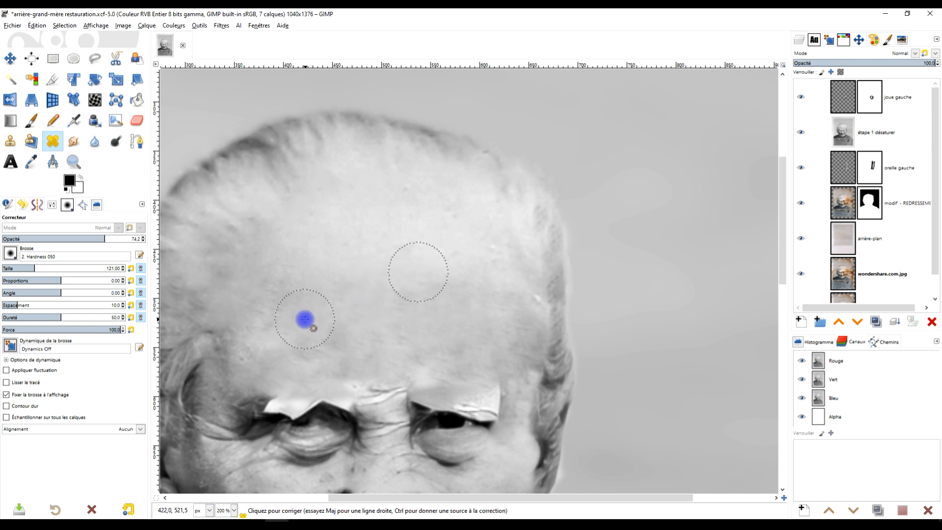
scroll(352, 302, down, 2)
drag(415, 304, 481, 246)
- Heal the torn creases between the eyebrows and the pale spot beside them with skin sampled from the lower forehead
scroll(436, 296, up, 1)
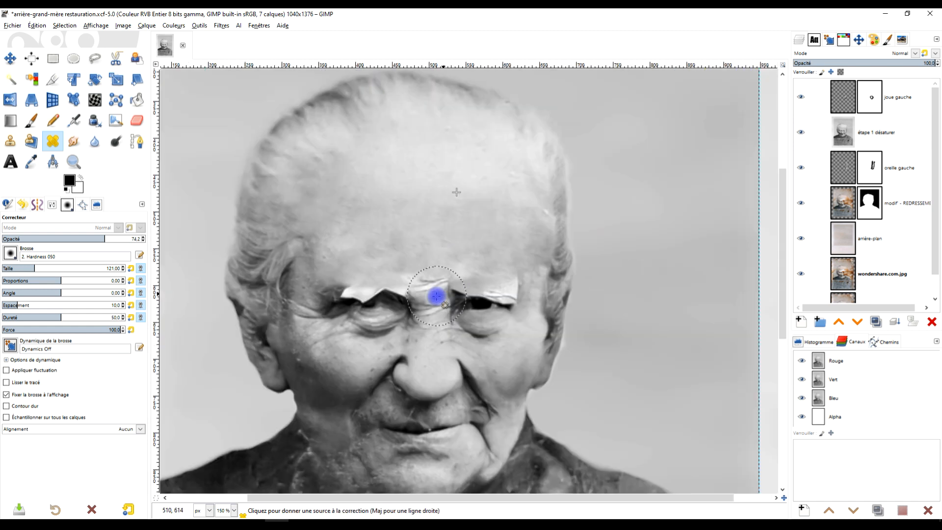
scroll(436, 296, up, 1)
scroll(426, 313, up, 1)
ctrl+click(437, 174)
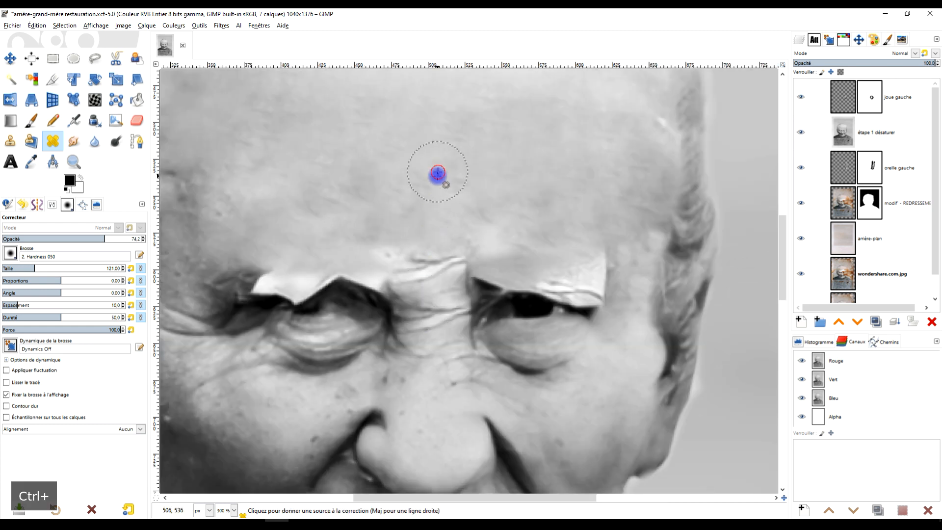
mouse_move(432, 267)
mouse_down()
mouse_move(450, 267)
mouse_move(407, 263)
mouse_move(394, 243)
mouse_up()
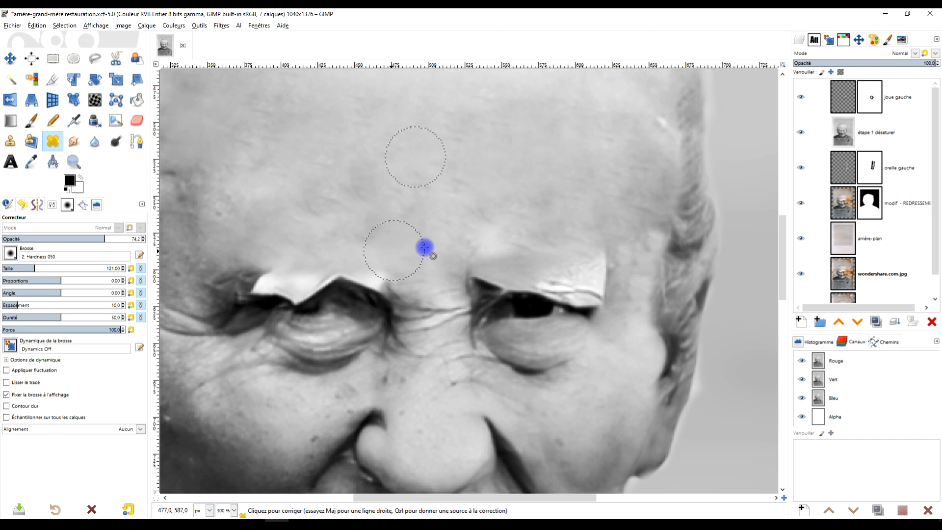
drag(481, 249, 506, 242)
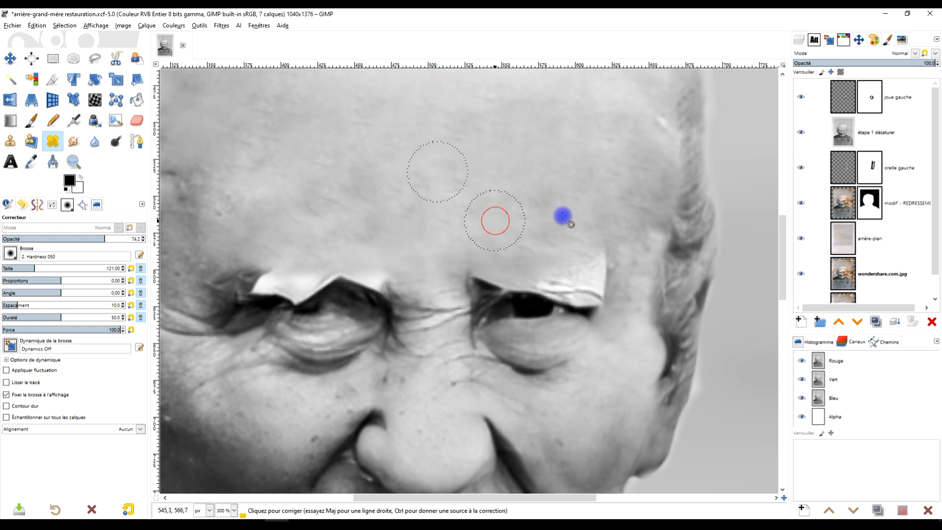
- Heal the forehead toward the shadow-side temple with skin sampled from the center of the forehead
scroll(561, 214, down, 2)
scroll(537, 220, up, 2)
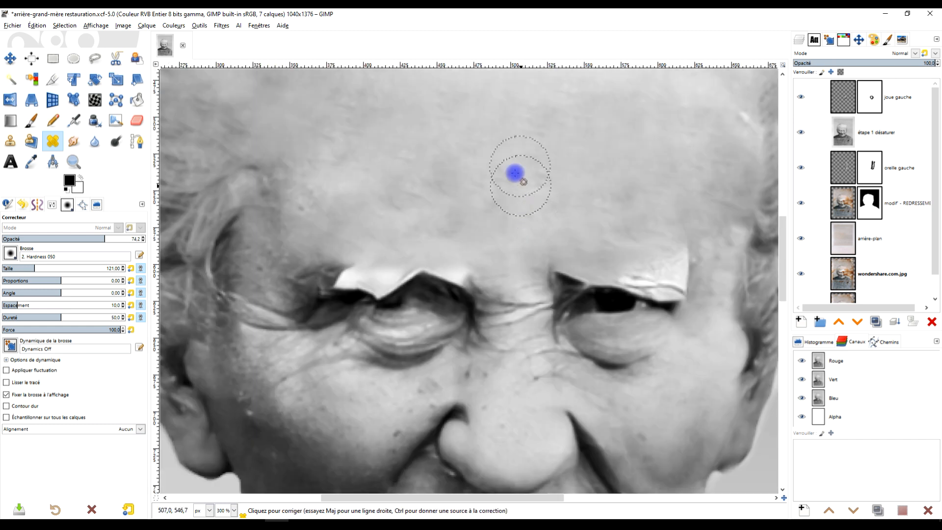
ctrl+click(475, 157)
mouse_move(408, 190)
mouse_down()
mouse_move(435, 190)
mouse_move(319, 202)
mouse_up()
scroll(511, 249, down, 2)
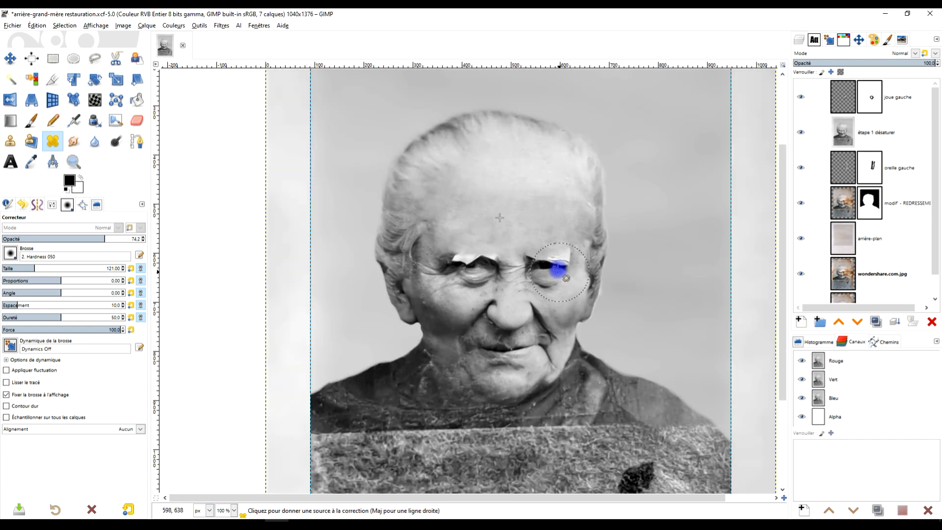
- Heal the shadow-side forehead edge with texture sampled from the temple and the wrinkles at the eye's outer corner
scroll(481, 272, up, 2)
scroll(300, 250, up, 1)
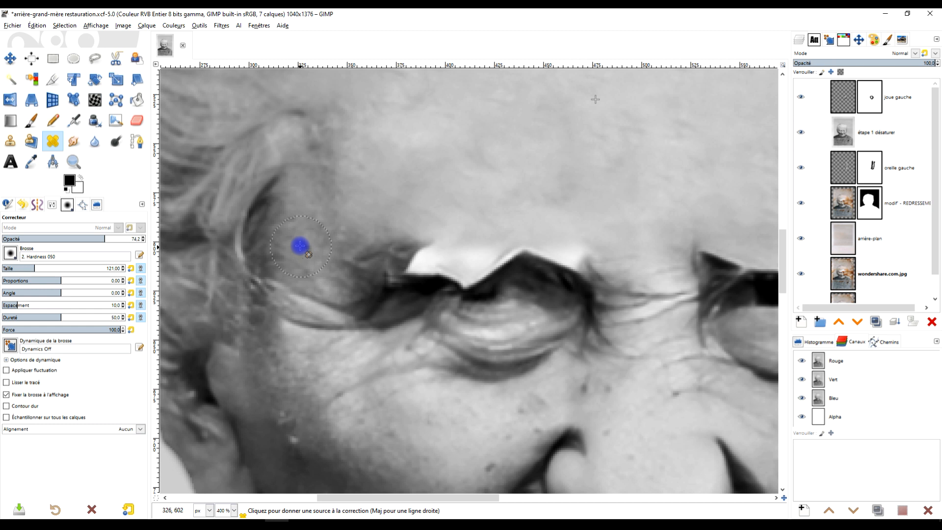
ctrl+click(300, 245)
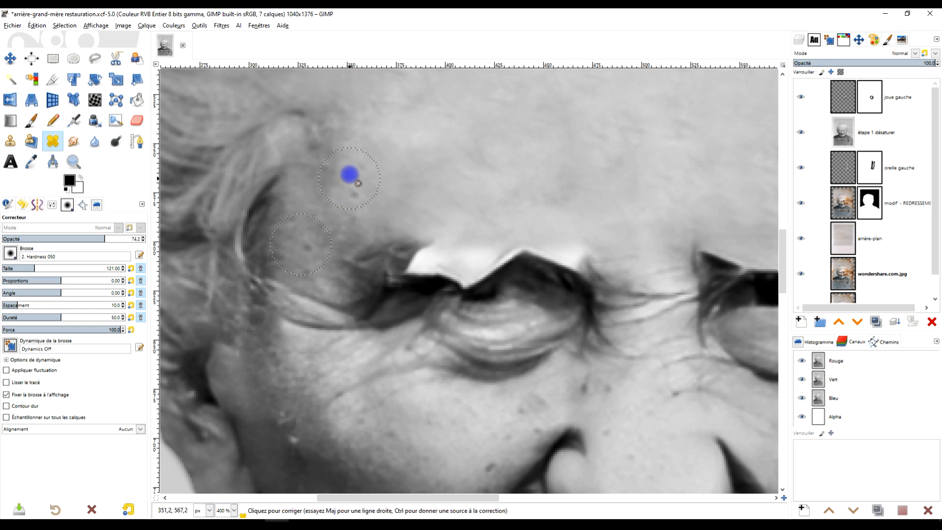
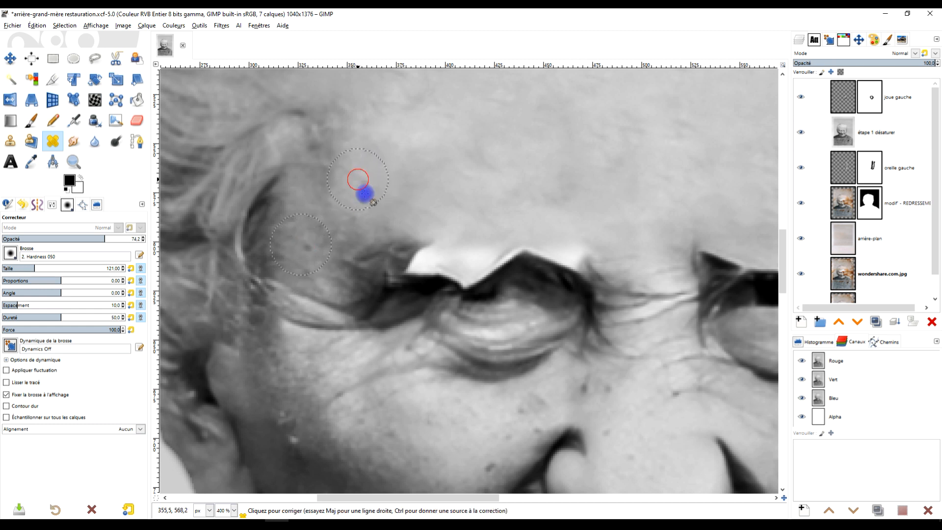
ctrl+click(299, 297)
drag(361, 207, 363, 196)
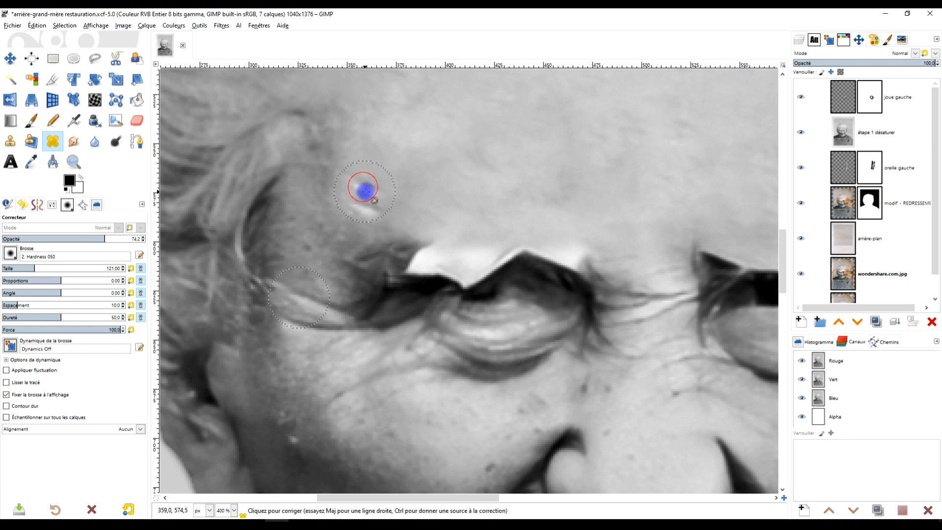
- Heal the dark patch beside the light-side mouth corner with skin sampled from the upper lip
ctrl+scroll(422, 162, down, 3)
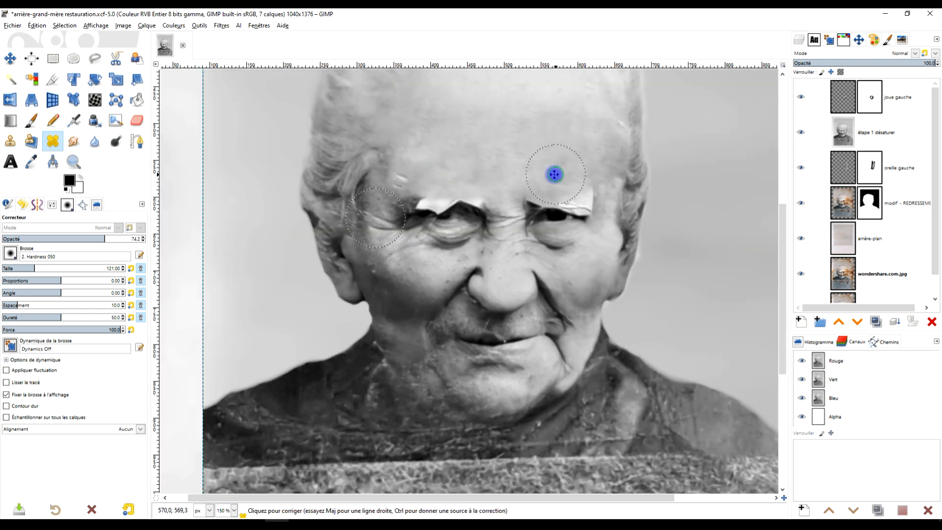
ctrl+scroll(564, 235, down, 1)
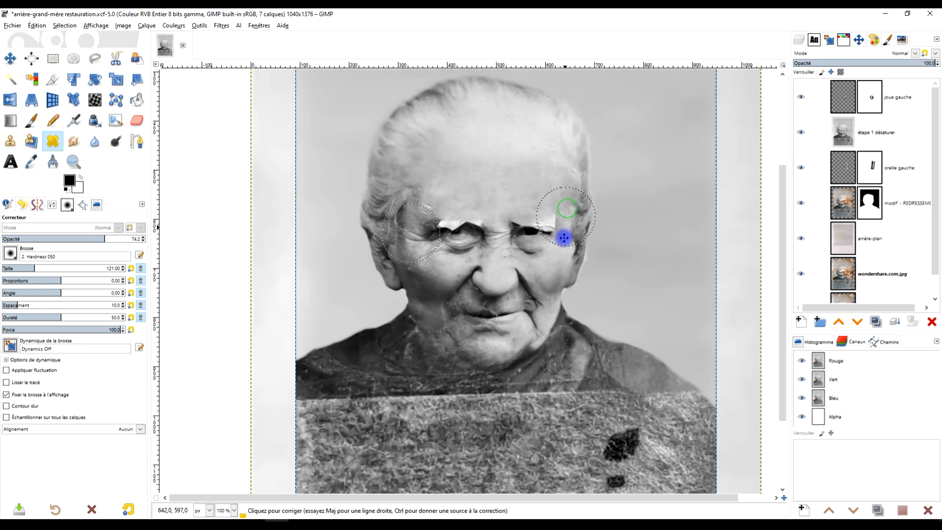
ctrl+scroll(523, 305, up, 4)
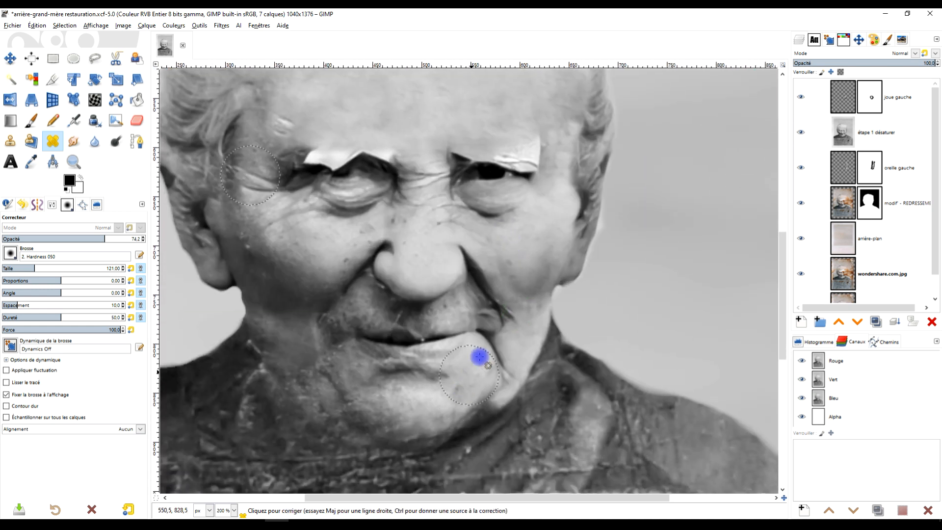
ctrl+scroll(463, 324, up, 1)
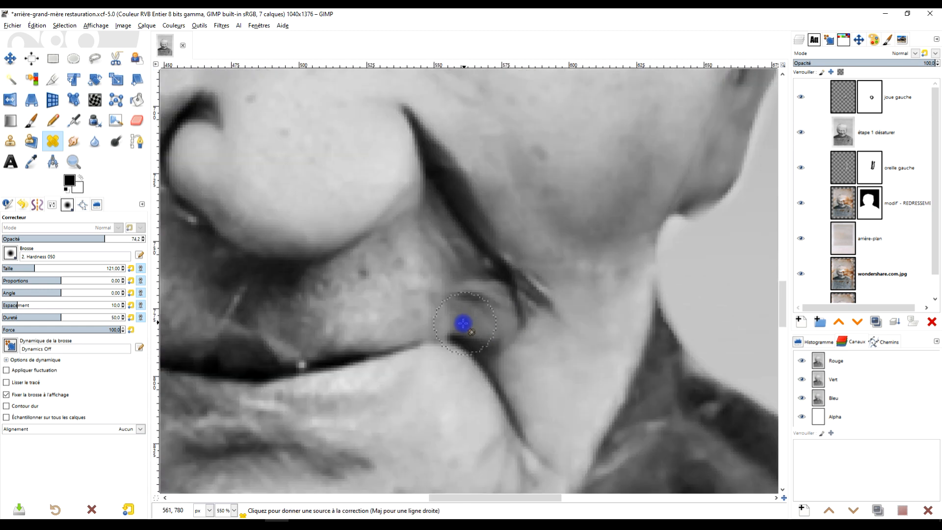
ctrl+click(393, 299)
- Heal the pale scratch on the upper lip below the nose with skin sampled just beside it
ctrl+scroll(488, 273, down, 5)
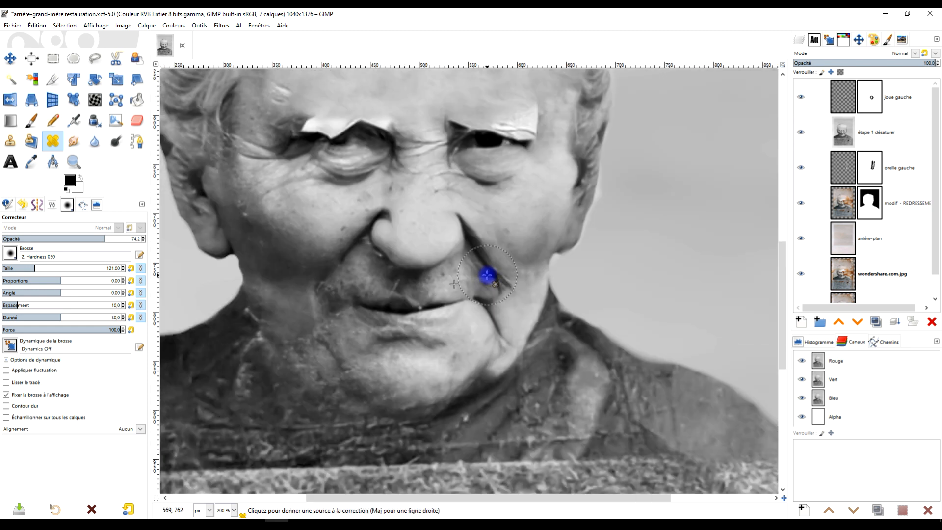
ctrl+scroll(423, 280, up, 5)
ctrl+scroll(415, 245, down, 4)
ctrl+scroll(361, 288, up, 5)
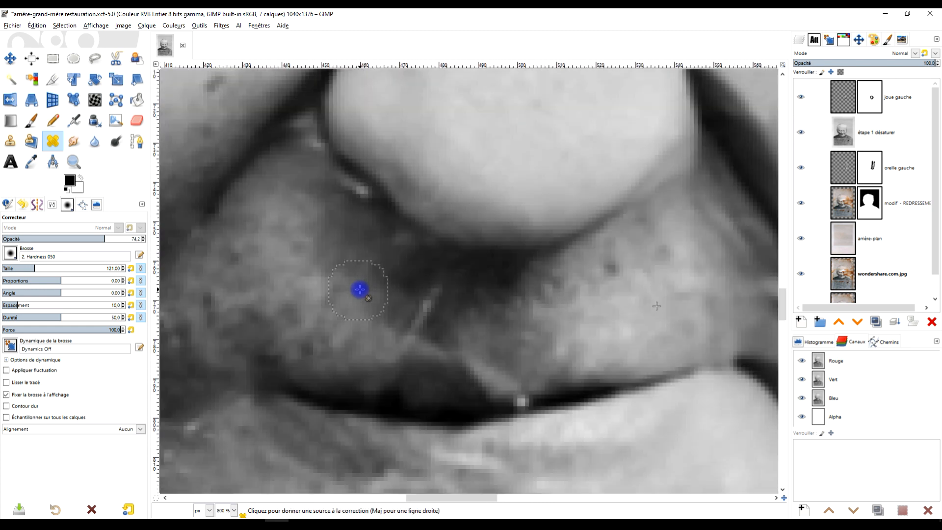
ctrl+click(369, 286)
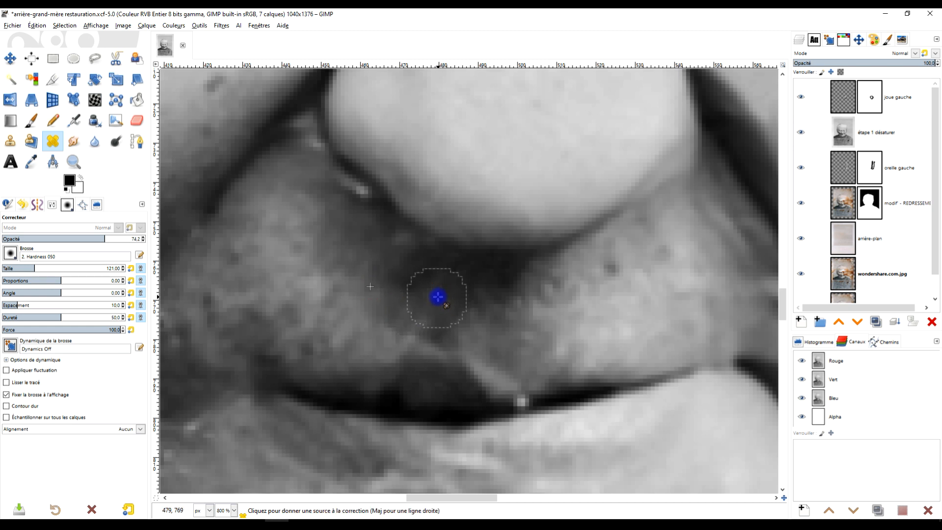
- Heal the shadow-side half of the upper lip with skin sampled beneath the nostril
ctrl+scroll(438, 297, down, 1)
ctrl+scroll(421, 269, down, 3)
ctrl+scroll(358, 267, up, 3)
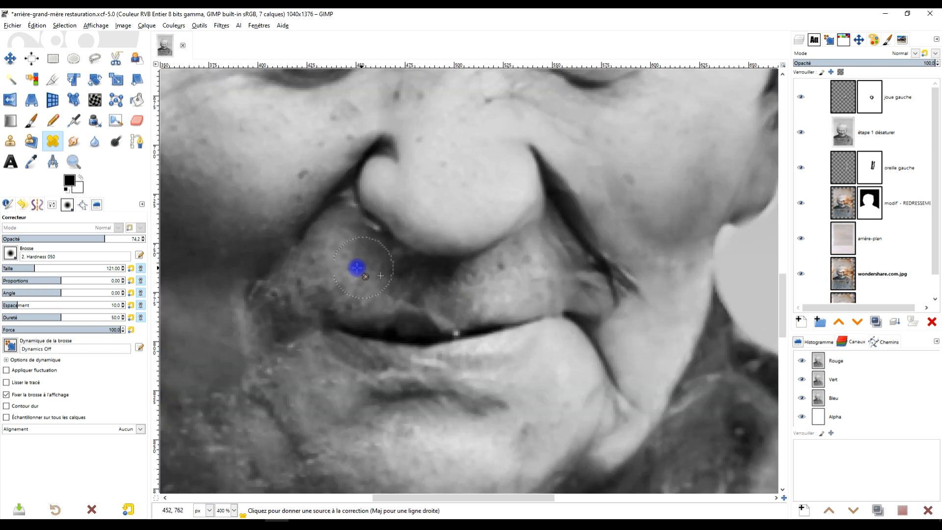
ctrl+click(375, 263)
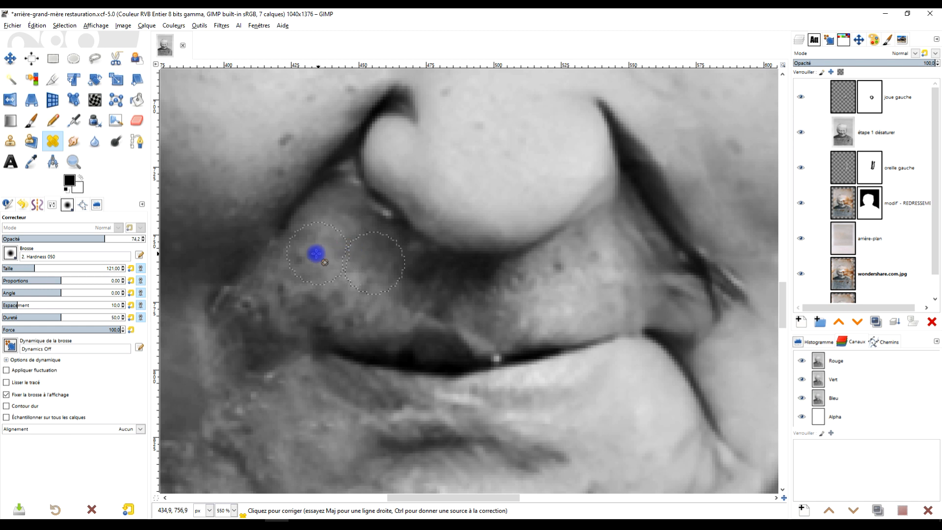
- Heal the dark spot on the shadow-side cheek beside the nose with skin sampled from the same cheek
ctrl+scroll(379, 259, down, 3)
ctrl+scroll(440, 260, up, 3)
ctrl+click(293, 203)
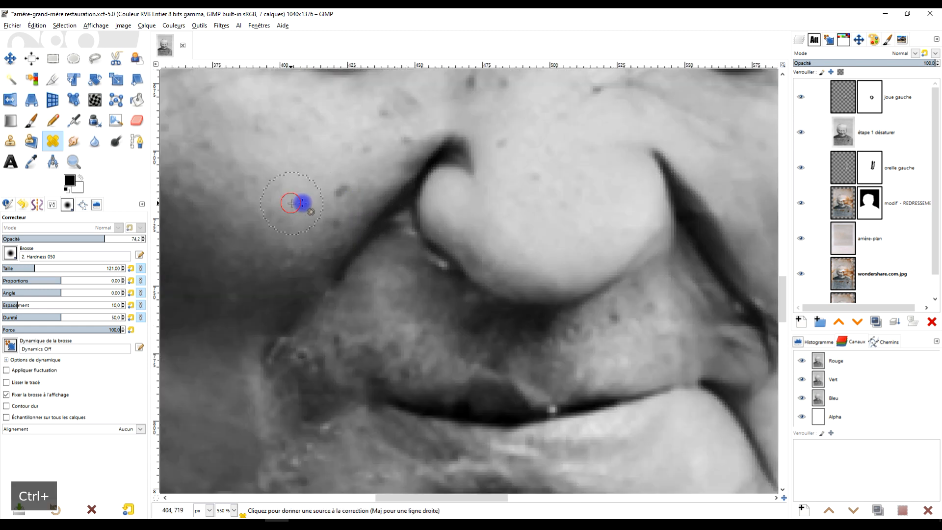
ctrl+scroll(393, 221, down, 3)
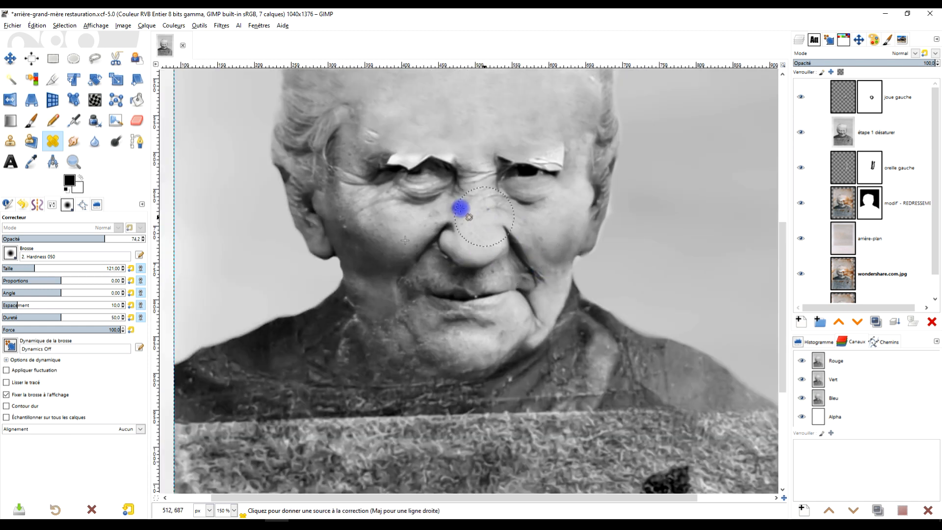
- Heal the small blemishes on the nose with smooth skin sampled from its bridge
ctrl+scroll(457, 204, up, 3)
ctrl+scroll(450, 199, up, 2)
ctrl+click(489, 206)
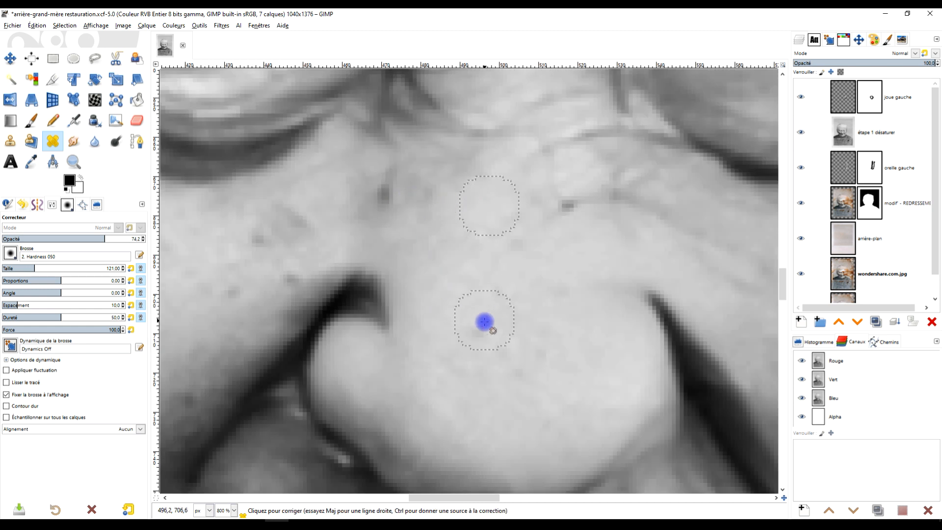
ctrl+scroll(607, 277, down, 5)
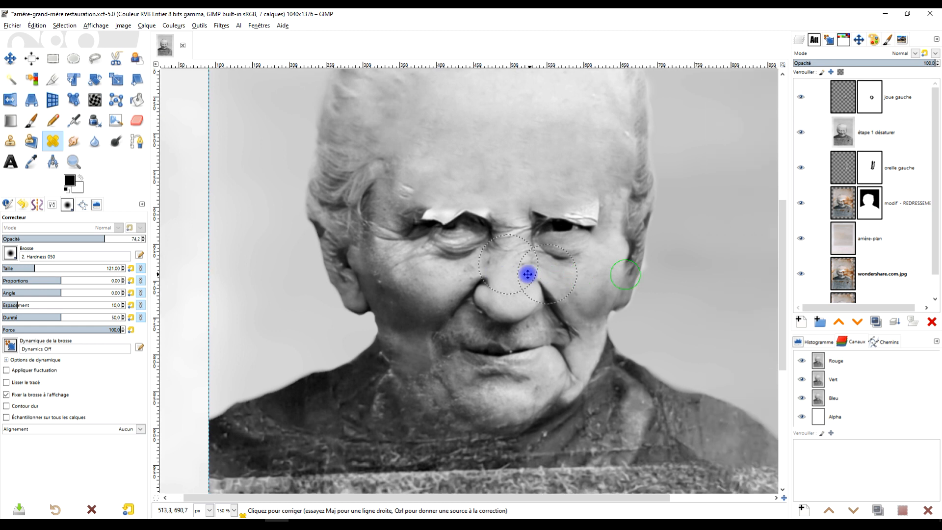
- Heal the pale scratches above the shadow-side eyebrow with skin sampled from the adjacent temple
ctrl+scroll(588, 210, up, 2)
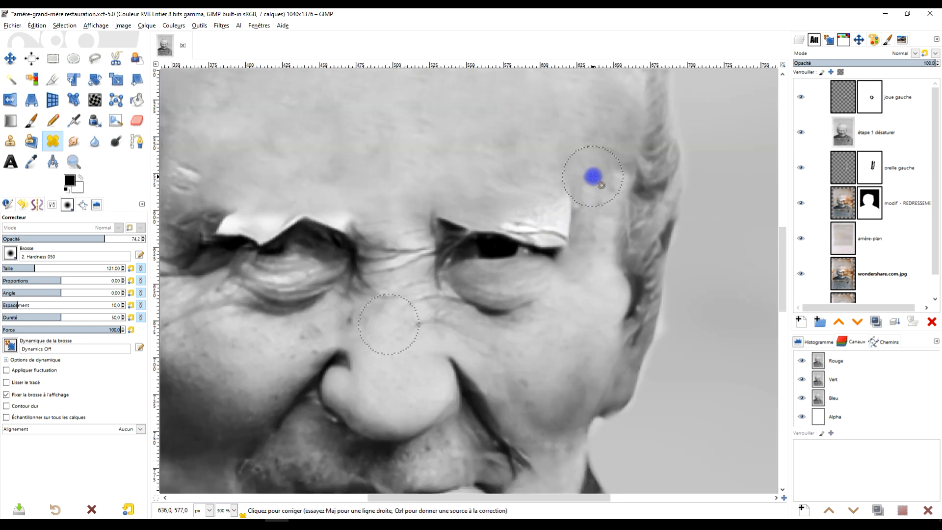
ctrl+scroll(592, 176, down, 2)
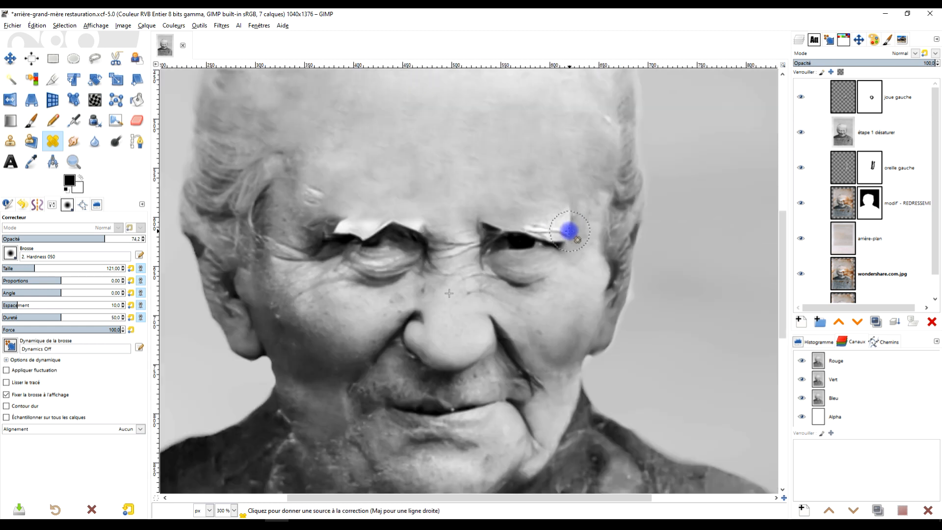
ctrl+scroll(458, 211, down, 1)
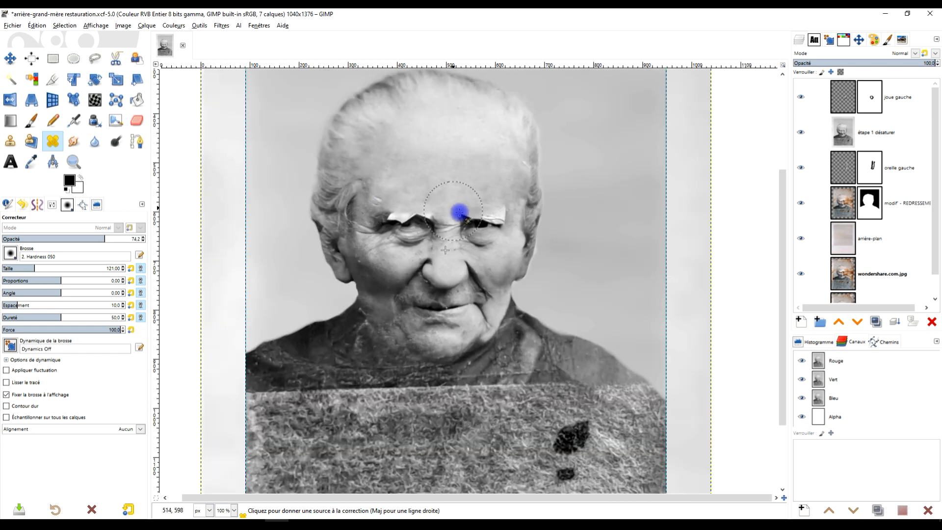
ctrl+scroll(370, 208, up, 3)
ctrl+click(297, 231)
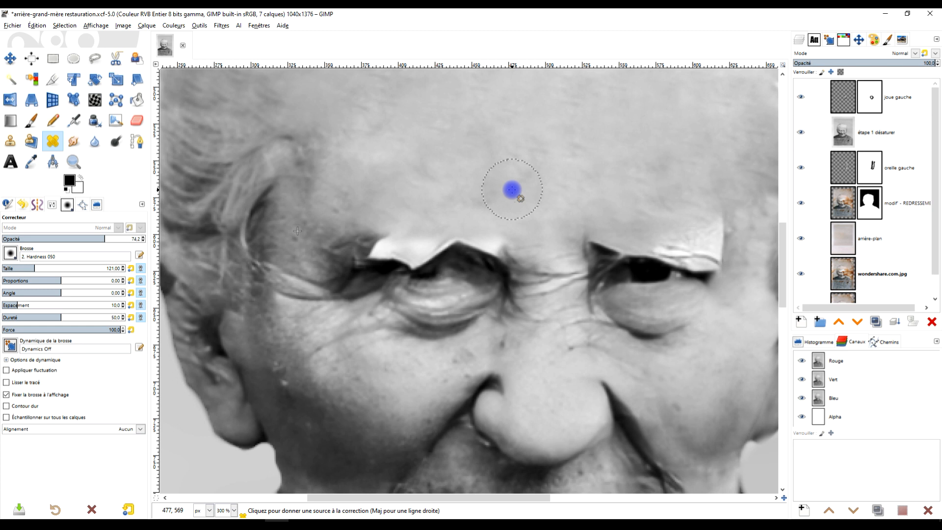
ctrl+scroll(510, 191, down, 2)
- Heal the pale scratch at the light-side edge of the forehead with skin sampled from the forehead beside it
scroll(597, 194, down, 3)
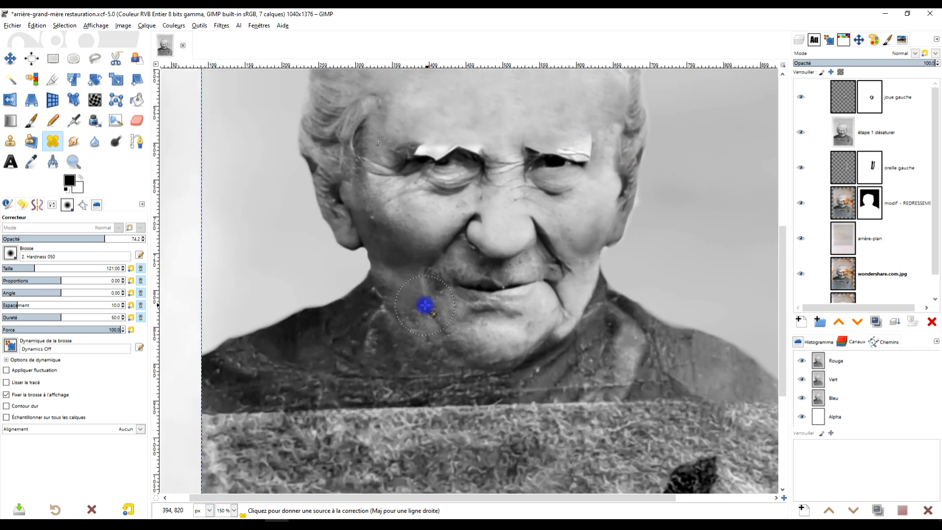
ctrl+scroll(419, 311, down, 1)
ctrl+scroll(399, 332, up, 1)
ctrl+scroll(432, 327, down, 1)
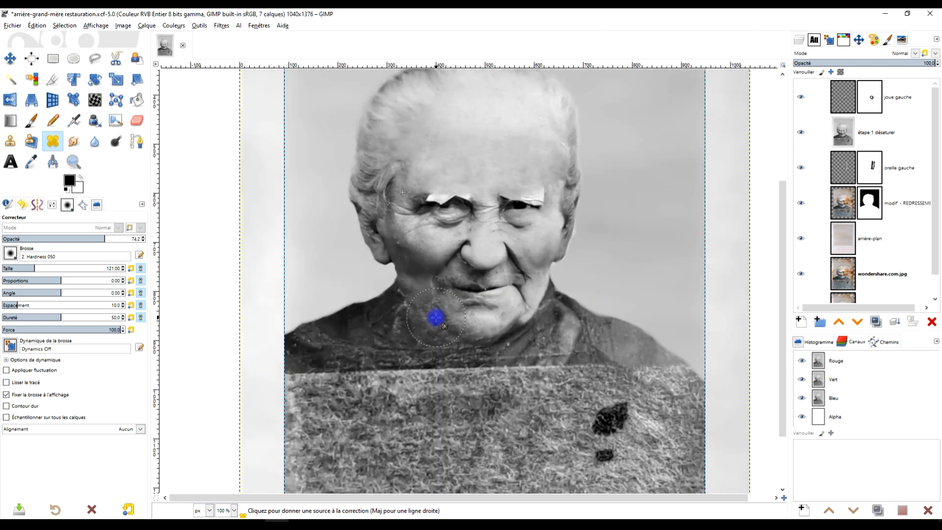
scroll(457, 304, up, 1)
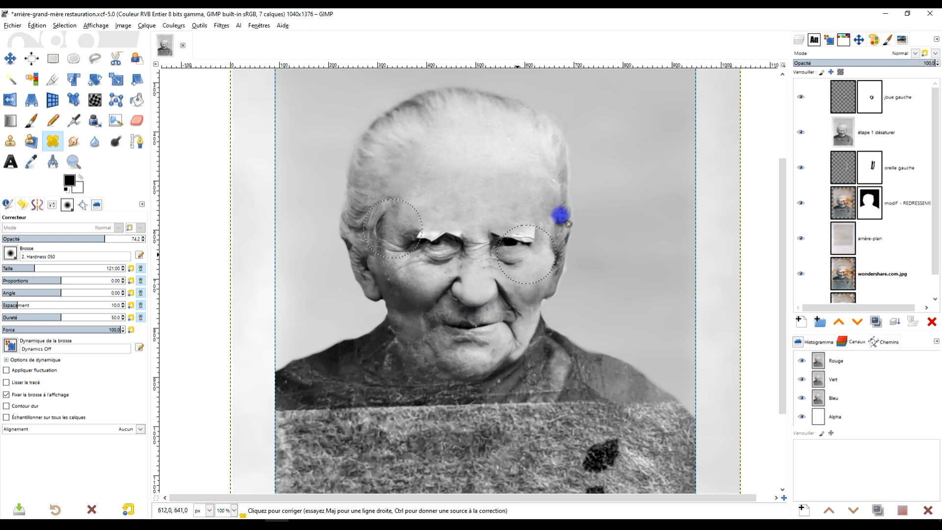
ctrl+scroll(579, 164, up, 2)
ctrl+scroll(540, 173, up, 2)
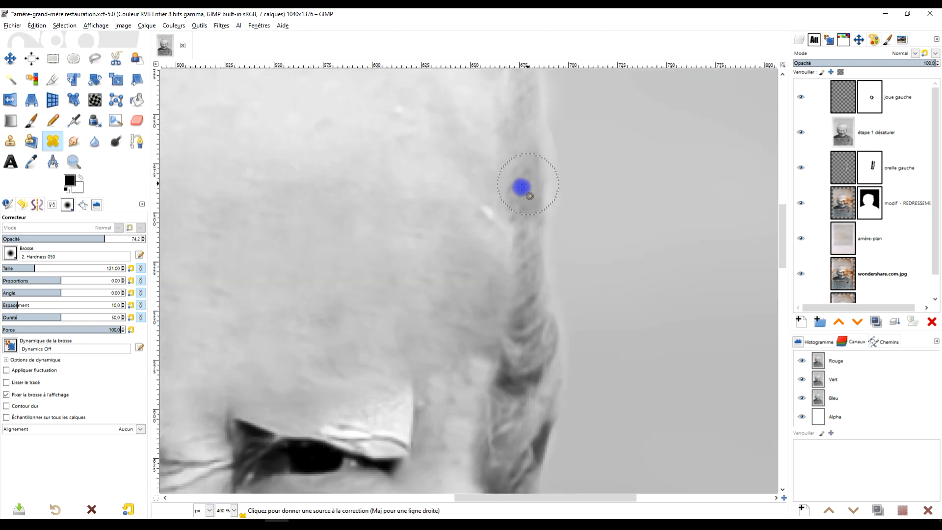
ctrl+click(443, 216)
ctrl+scroll(480, 230, down, 4)
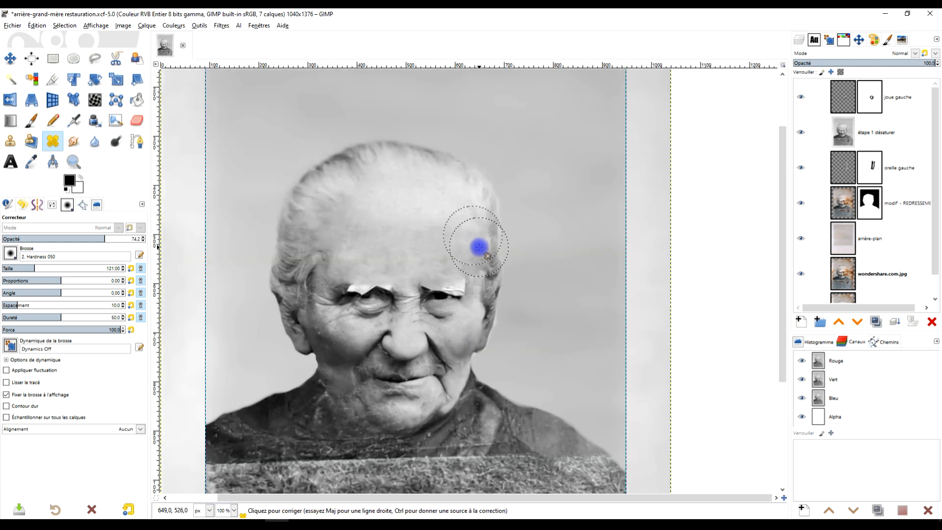
- Heal the blemishes on the upper lip beside the nostril on the image's left side, using clean skin nearby as the source
ctrl+scroll(485, 221, up, 1)
ctrl+scroll(386, 305, down, 1)
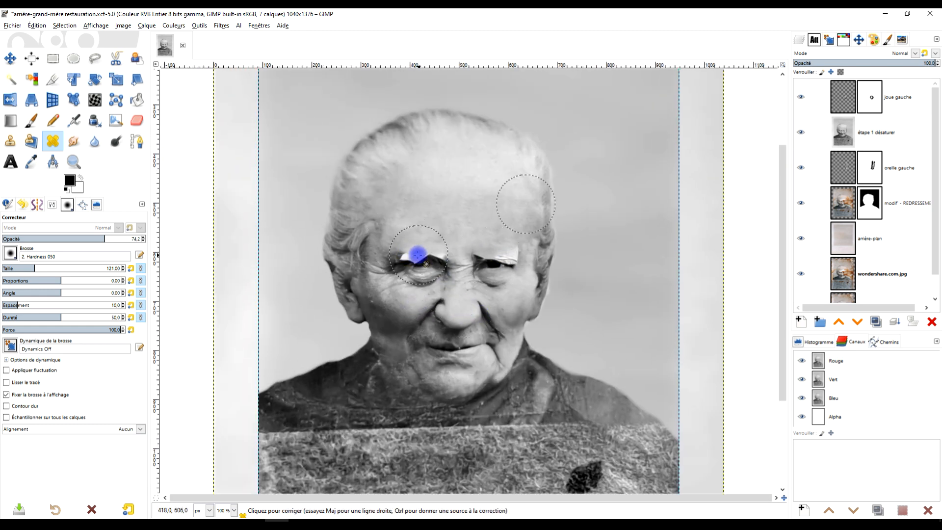
scroll(437, 237, down, 3)
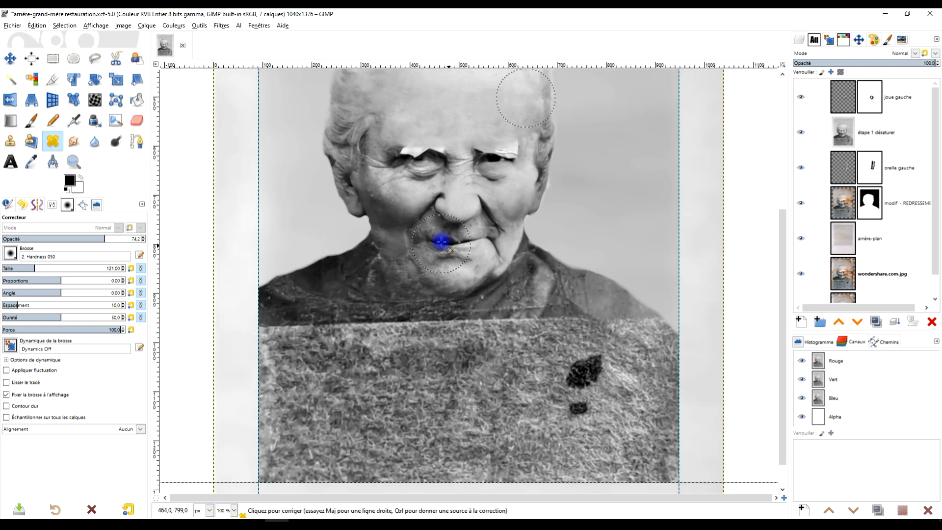
ctrl+scroll(417, 236, up, 4)
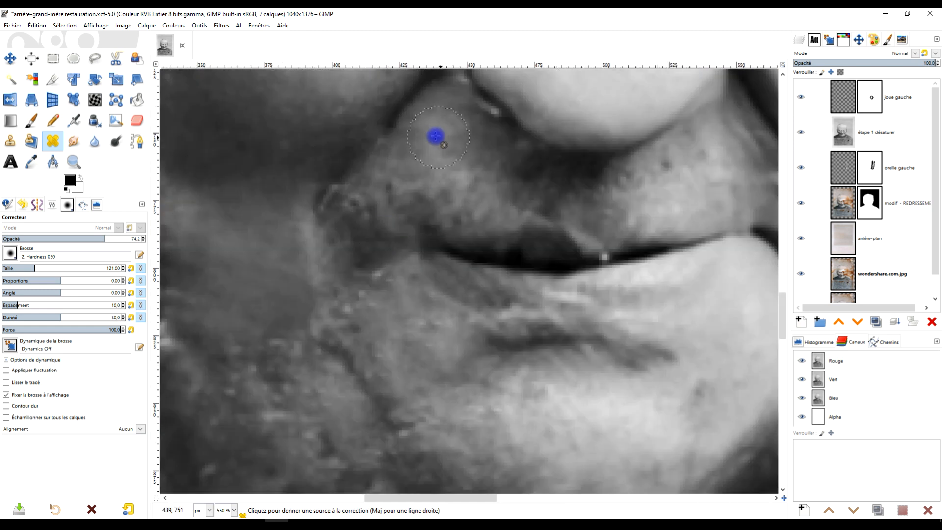
ctrl+click(435, 136)
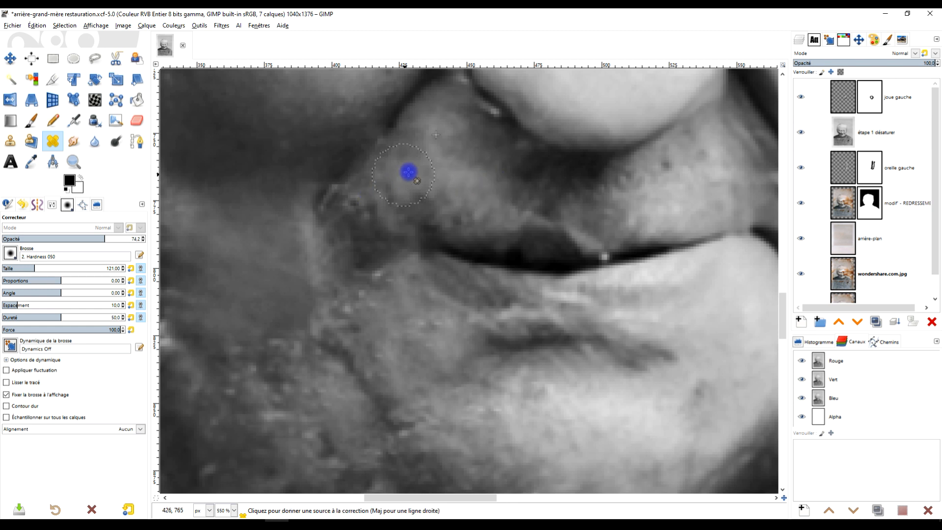
ctrl+click(410, 170)
scroll(442, 164, down, 3)
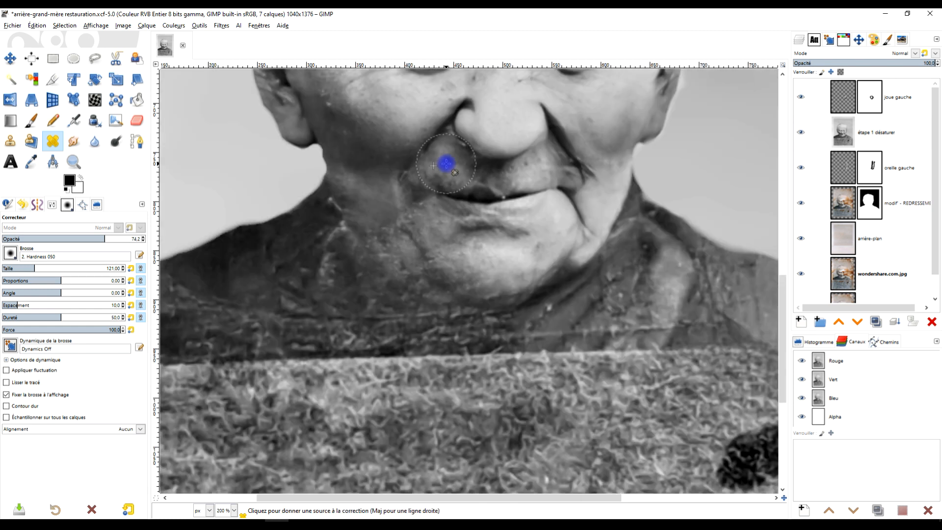
- Heal the light spots just below the mouth corner on the image's left side, sampling the skin directly beneath them
scroll(444, 164, up, 2)
scroll(408, 290, up, 1)
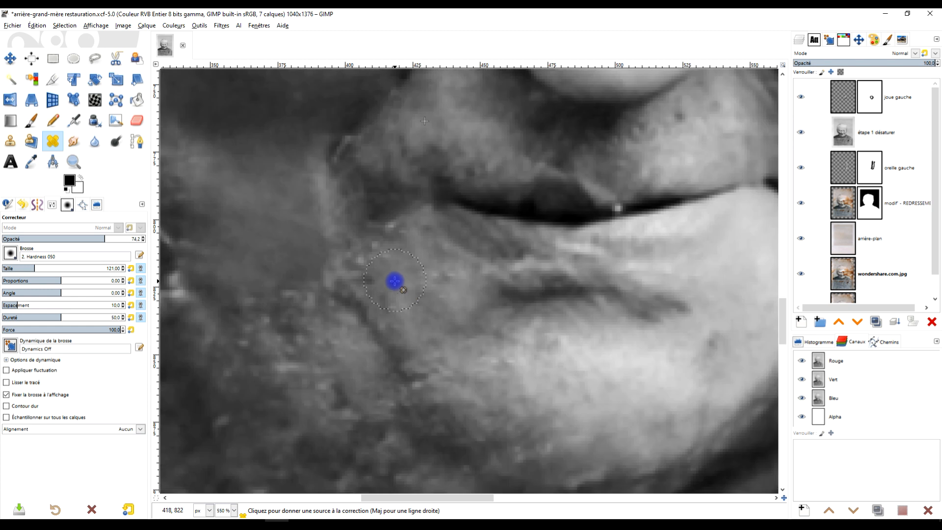
ctrl+click(398, 283)
drag(403, 240, 402, 250)
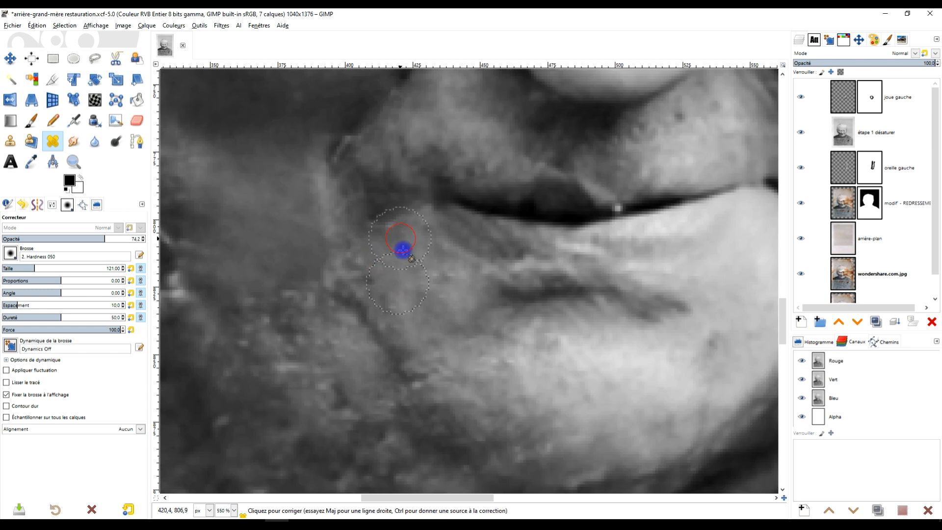
scroll(480, 325, down, 3)
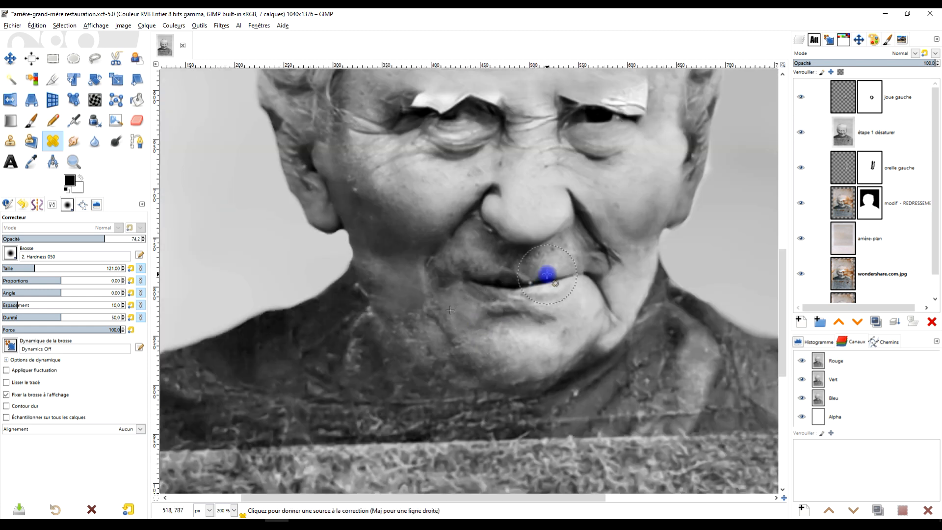
- Heal the bright speck on the dark line between the lips, sampling the dark pixels beside it
scroll(547, 275, up, 2)
scroll(528, 308, down, 2)
scroll(523, 301, up, 10)
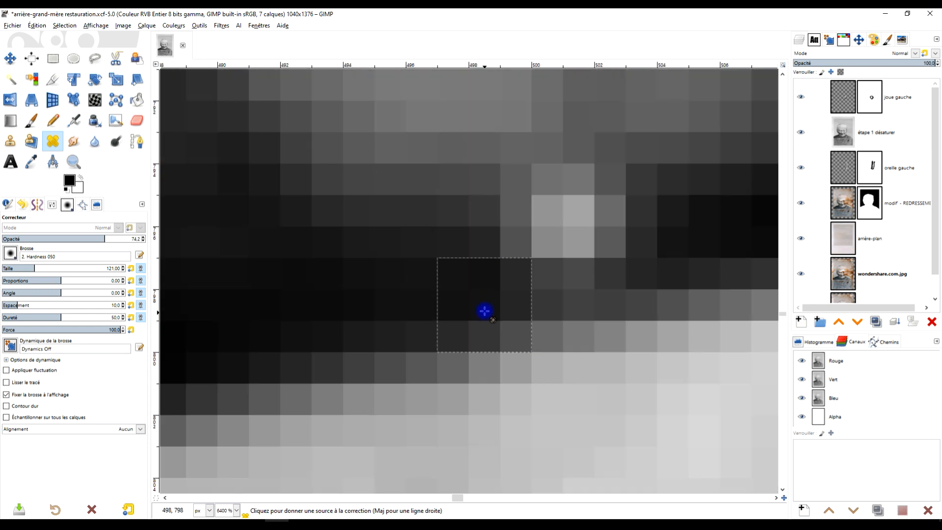
ctrl+click(453, 274)
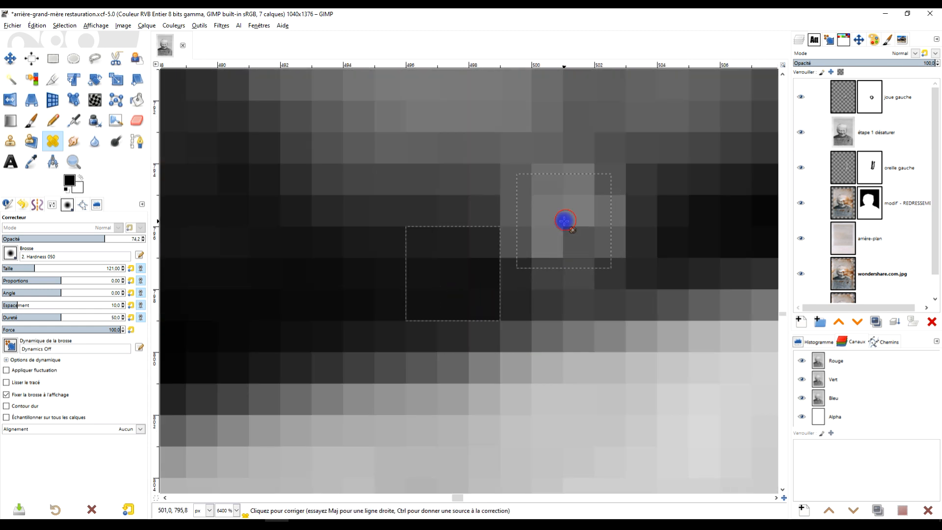
ctrl+scroll(563, 234, down, 7)
ctrl+scroll(635, 238, up, 7)
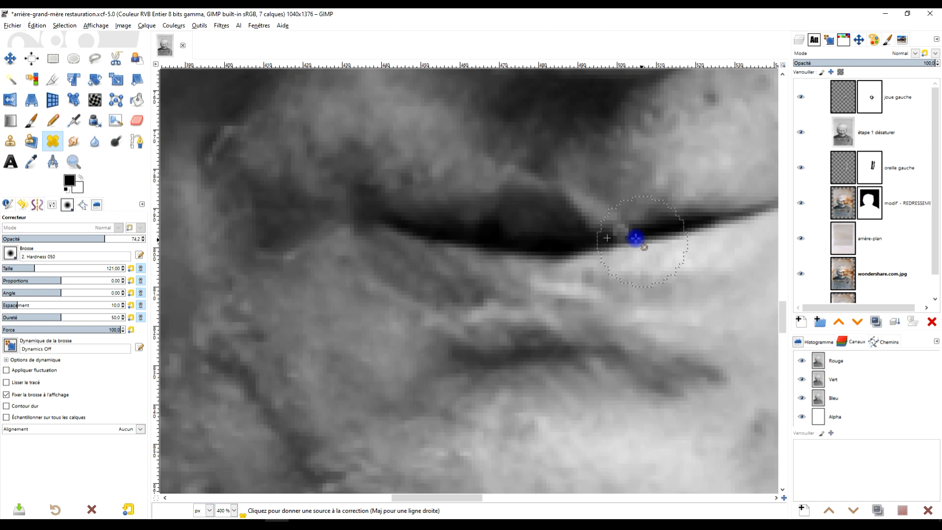
- Remove the remaining grey traces of the speck by healing them with dark tones from the lip line
ctrl+click(486, 260)
drag(623, 204, 599, 182)
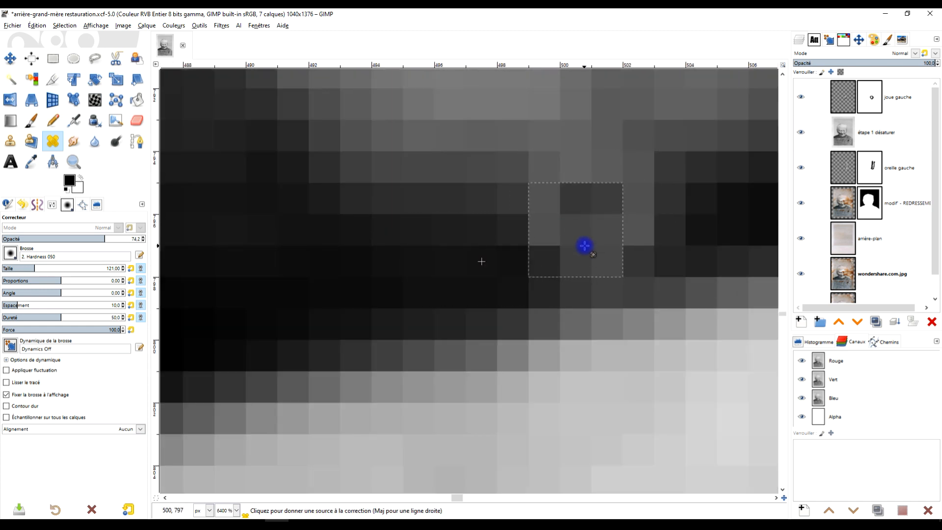
ctrl+scroll(597, 244, down, 6)
ctrl+scroll(597, 243, up, 5)
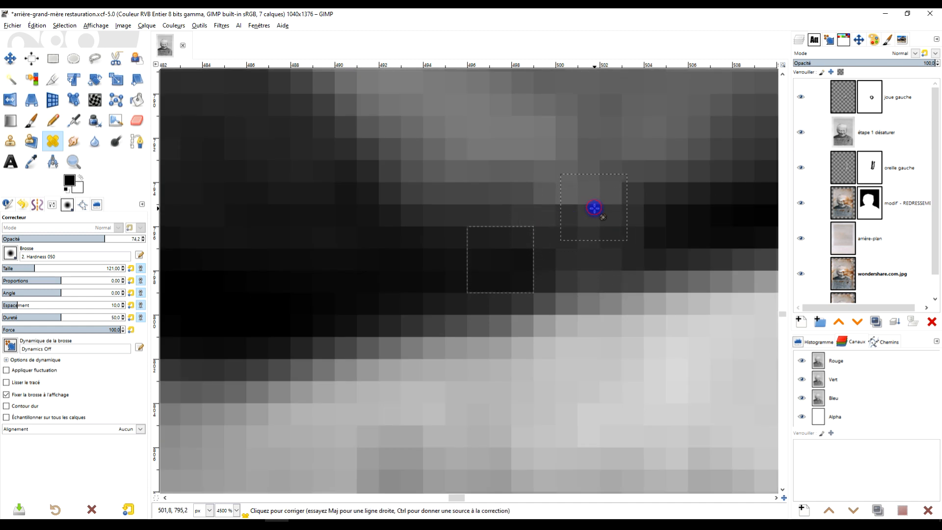
ctrl+scroll(620, 208, down, 6)
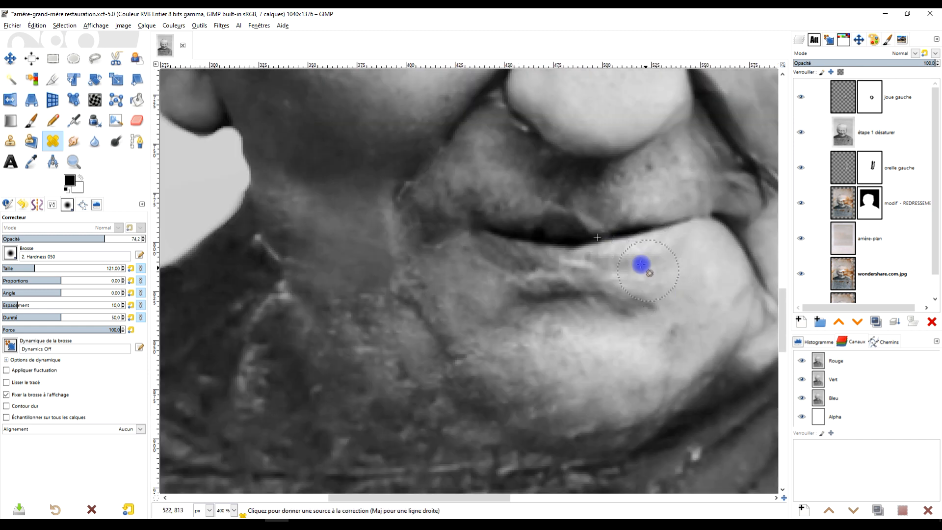
ctrl+scroll(611, 244, up, 8)
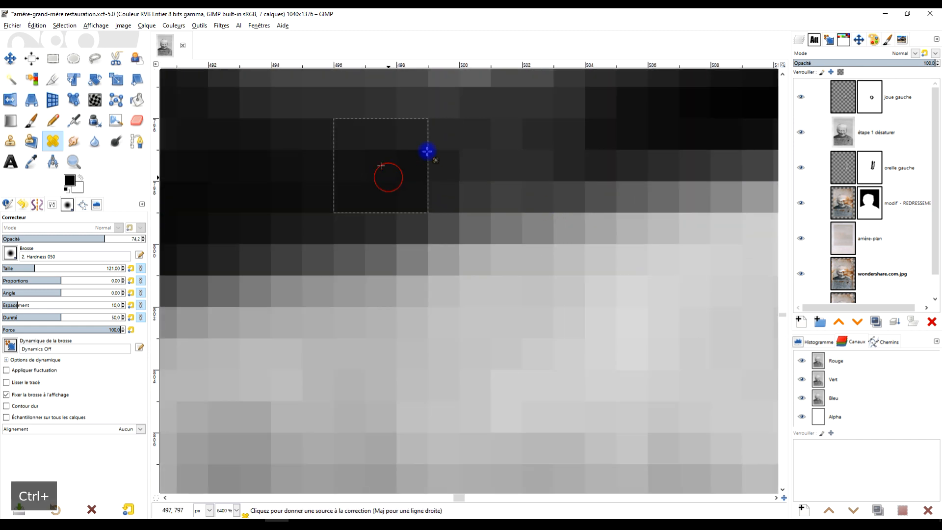
ctrl+scroll(521, 180, down, 1)
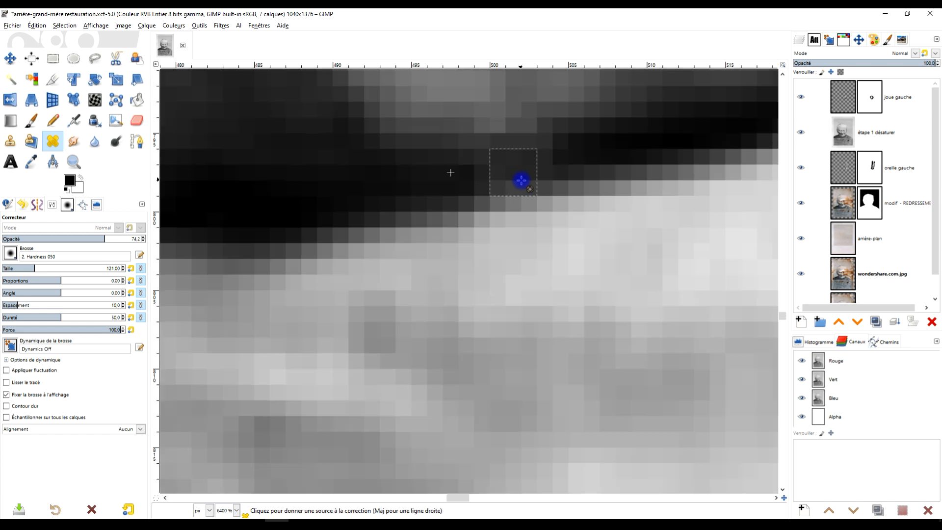
ctrl+scroll(521, 180, down, 9)
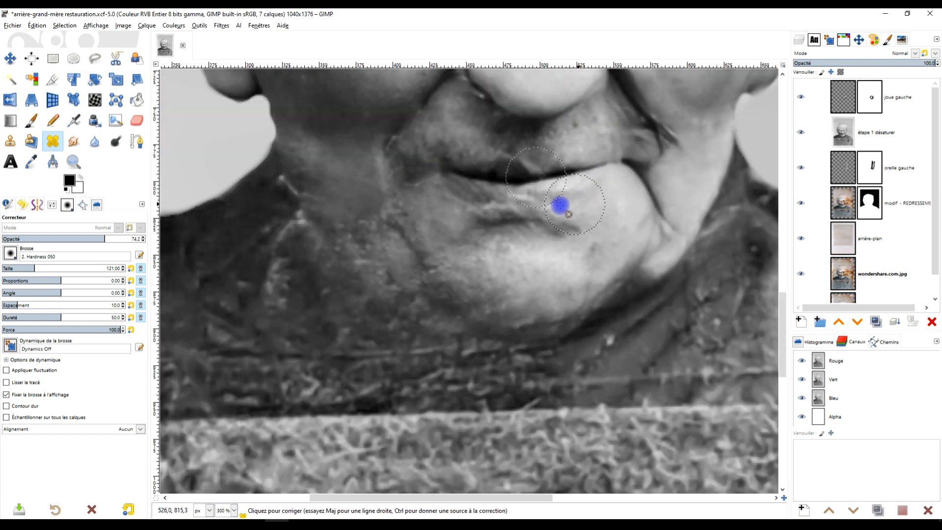
- Heal the light blemish on the shadowed neck between the collar and the chin with nearby dark skin
ctrl+scroll(402, 261, up, 3)
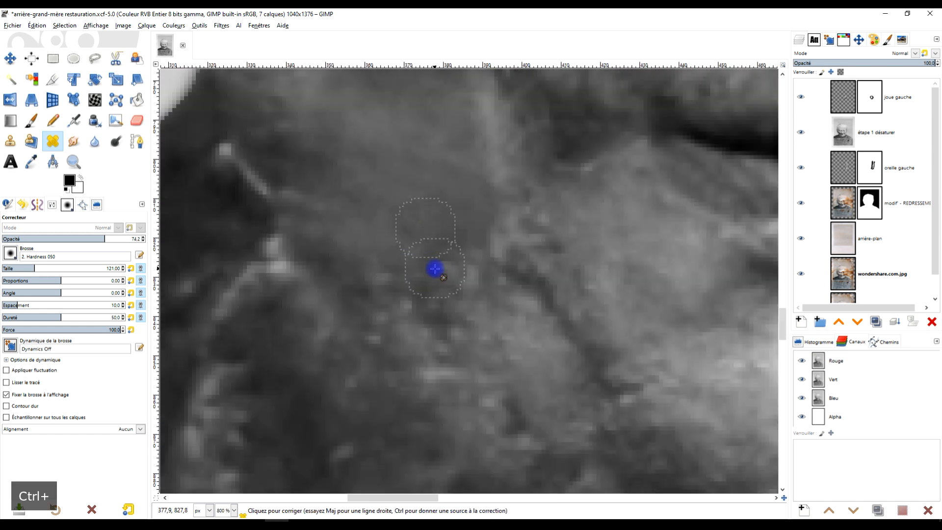
ctrl+scroll(540, 307, down, 4)
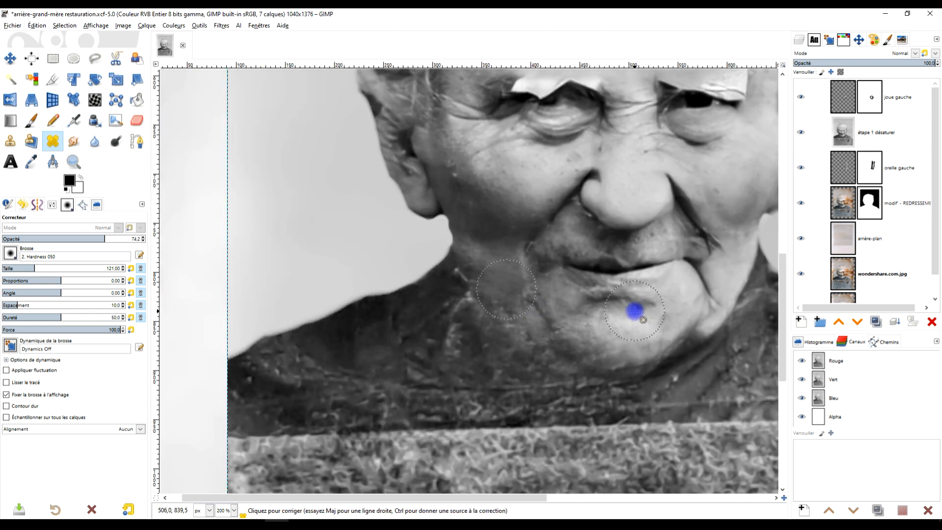
ctrl+scroll(632, 308, down, 1)
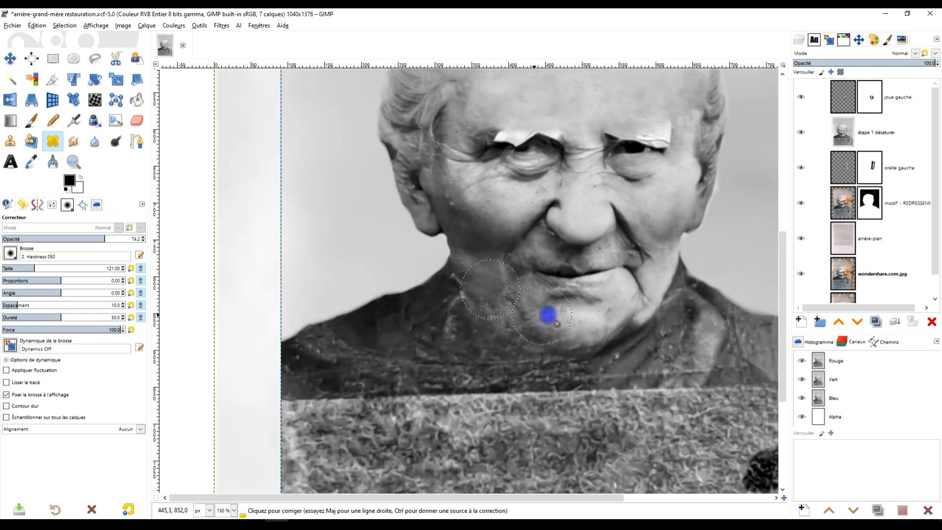
- Examine the portrait's forehead, torn eyebrow areas, mouth, collar and clothing for remaining defects
scroll(548, 314, right, 2)
mouse_move(629, 198)
mouse_down()
mouse_move(620, 254)
mouse_move(574, 345)
mouse_up()
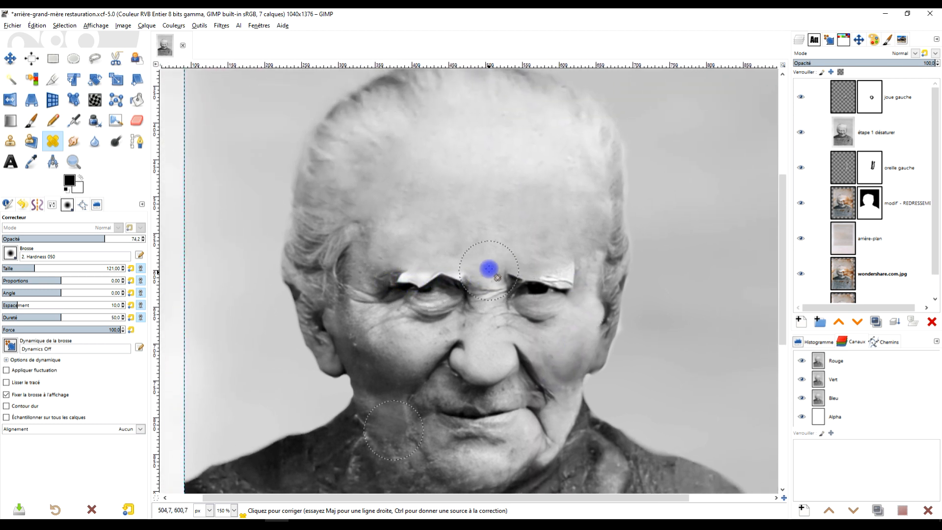
drag(540, 267, 587, 262)
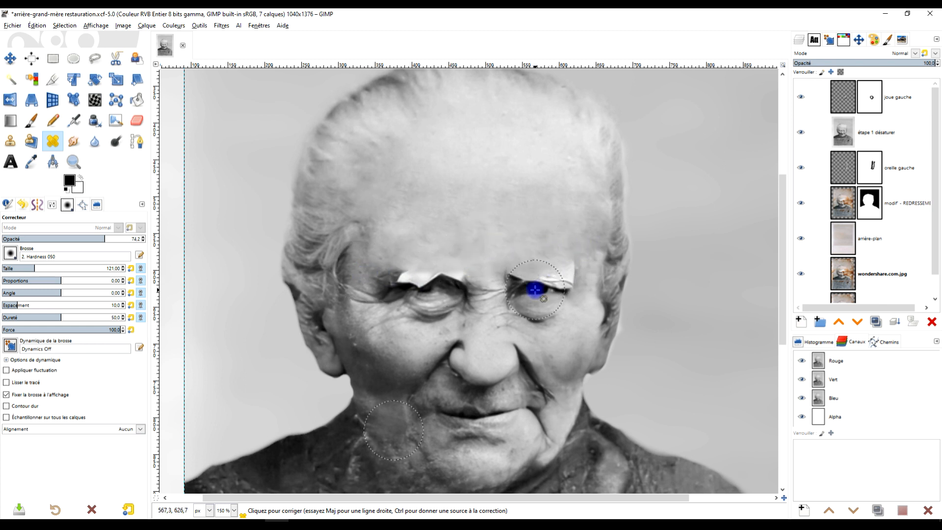
scroll(534, 290, down, 5)
drag(492, 253, 509, 236)
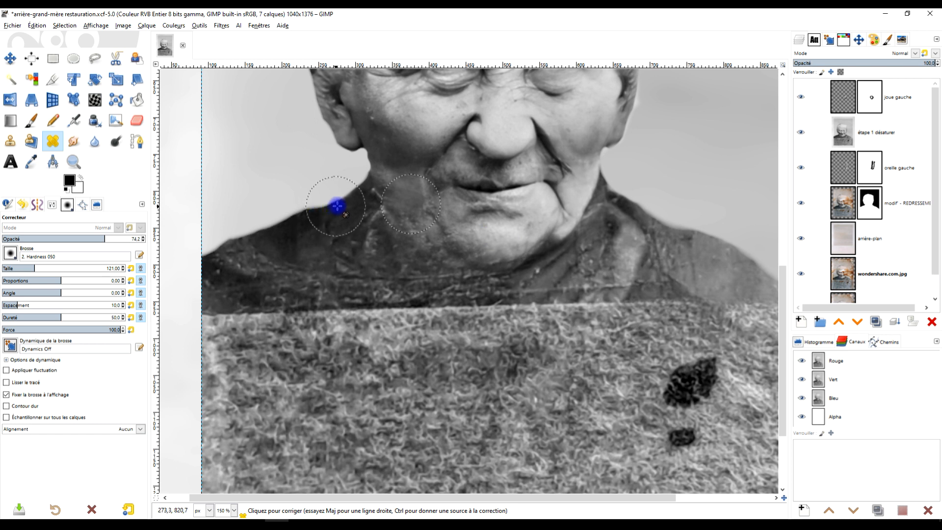
scroll(629, 211, down, 1)
drag(627, 220, 567, 277)
scroll(504, 283, up, 1)
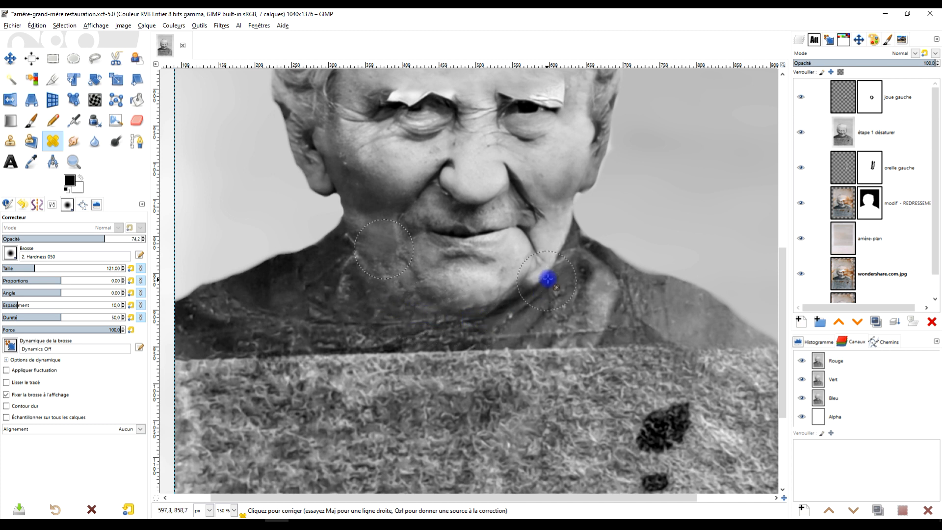
scroll(658, 279, down, 2)
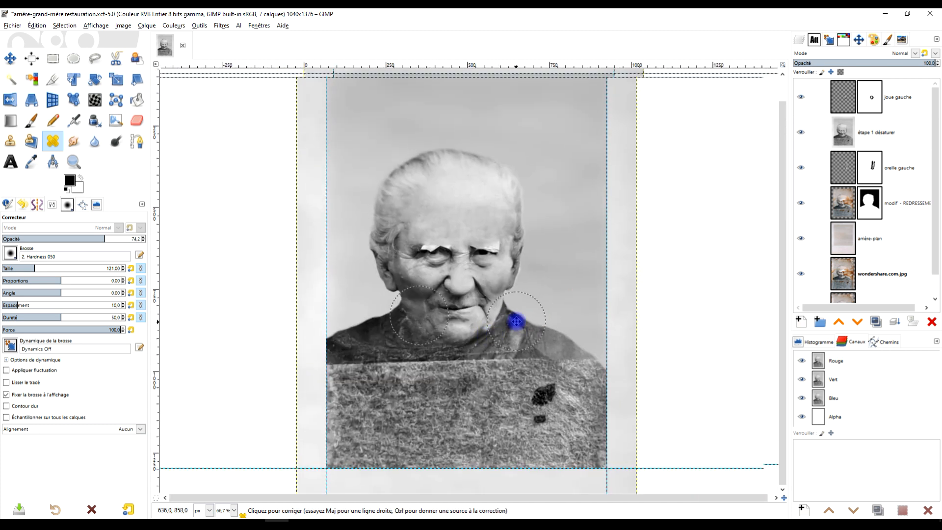
- Try to heal the light halo along the ear on the image's right side with the adjacent background, then undo the stroke
scroll(520, 258, up, 4)
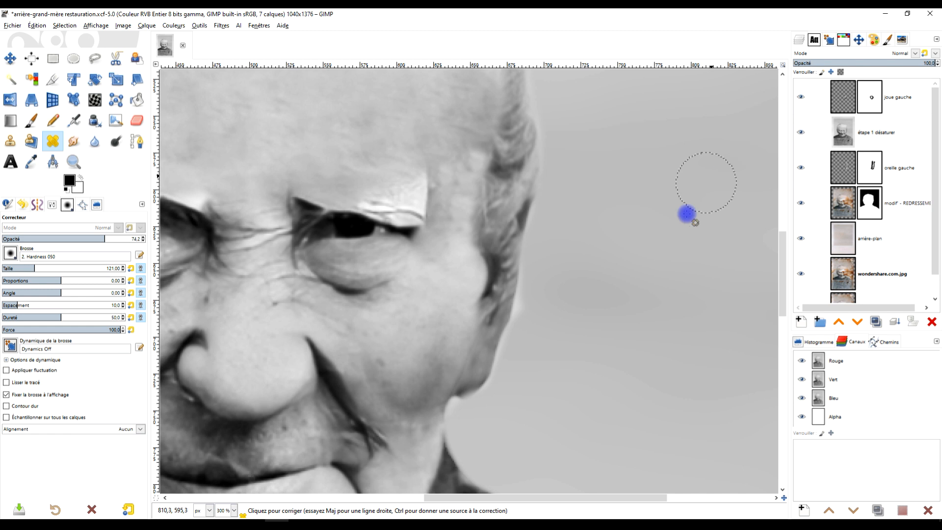
ctrl+click(592, 294)
scroll(528, 327, up, 2)
ctrl+click(568, 302)
click(518, 298)
mouse_move(518, 298)
mouse_down()
mouse_move(523, 245)
mouse_move(517, 312)
mouse_move(498, 388)
mouse_up()
key(ctrl+z)
- Clone the grey background over the light halo along the outer edge of the ear on the image's right side
click(10, 141)
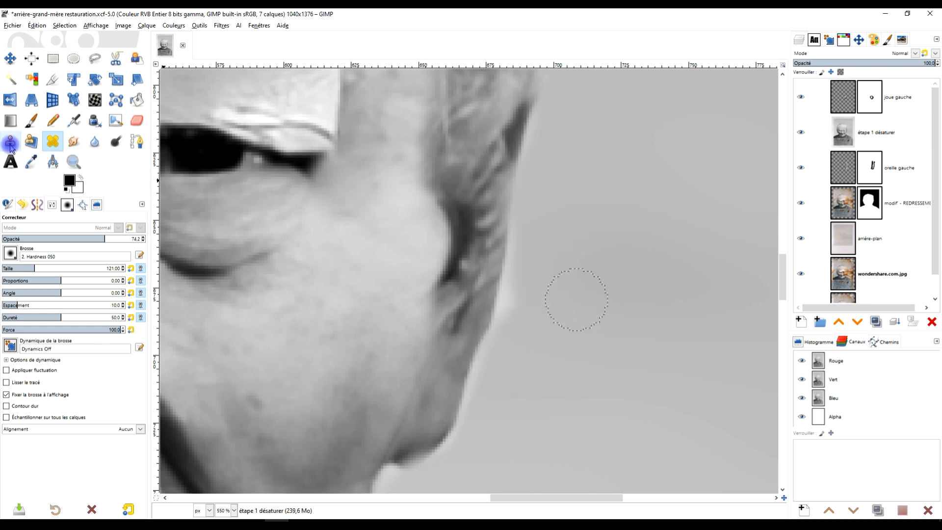
scroll(538, 236, up, 2)
ctrl+click(589, 321)
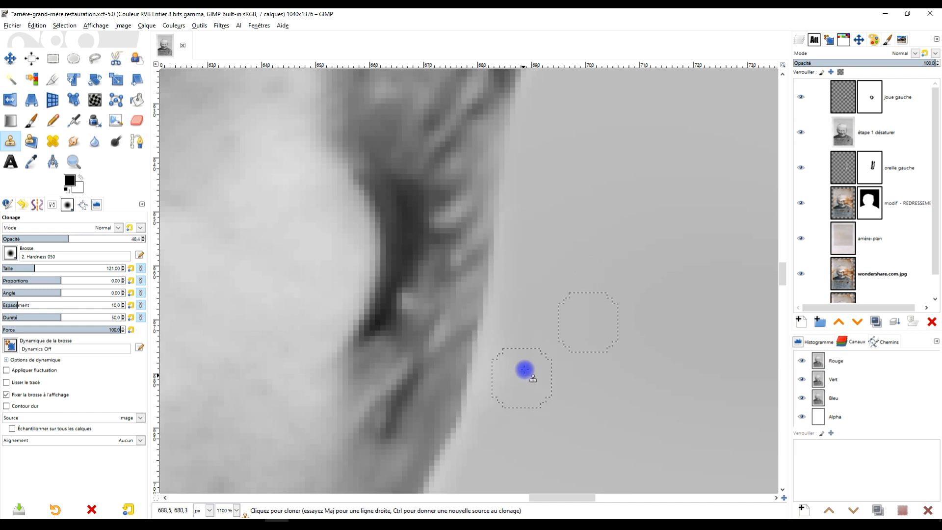
scroll(491, 304, down, 5)
mouse_move(462, 165)
mouse_down()
mouse_move(437, 203)
mouse_move(412, 309)
mouse_move(383, 347)
mouse_move(335, 381)
mouse_move(269, 402)
mouse_up()
click(368, 357)
scroll(483, 288, down, 5)
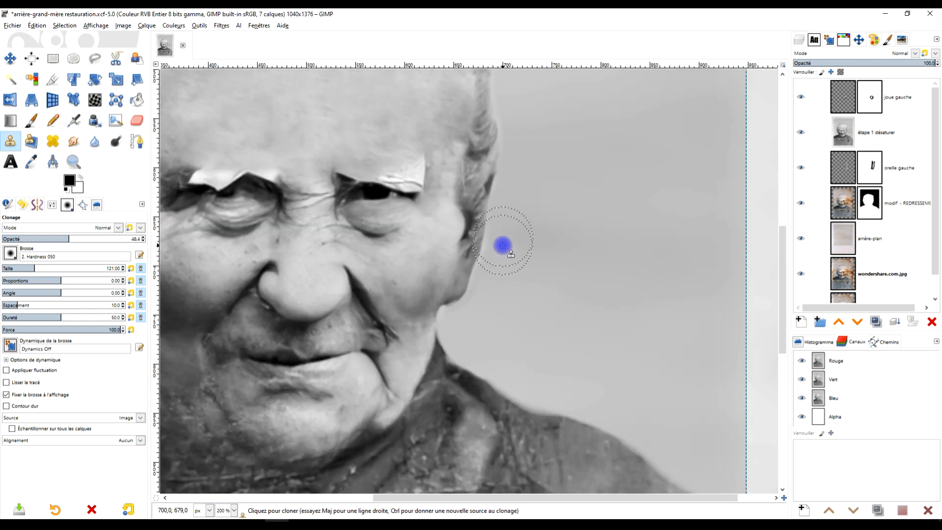
- Clone dark fabric over the bright spot at the collar edge beside the neck on the image's left side
scroll(604, 233, down, 4)
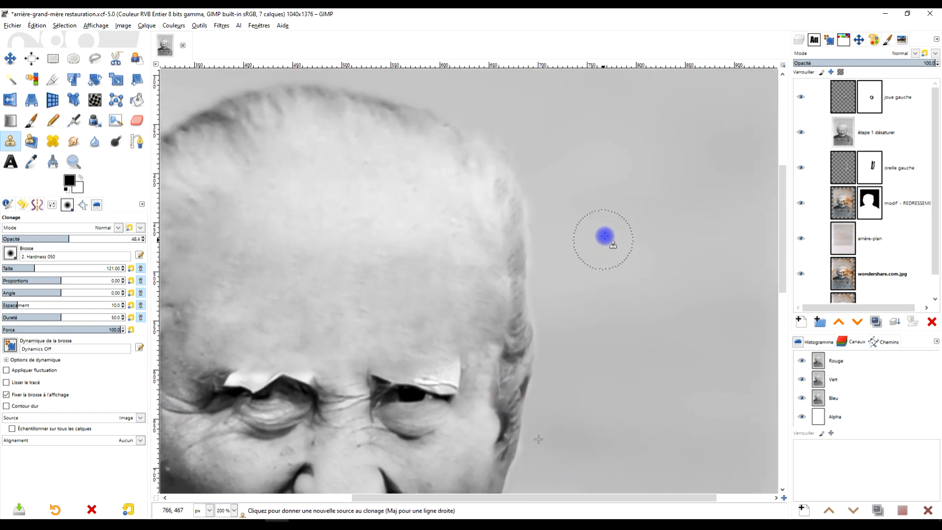
scroll(606, 233, up, 2)
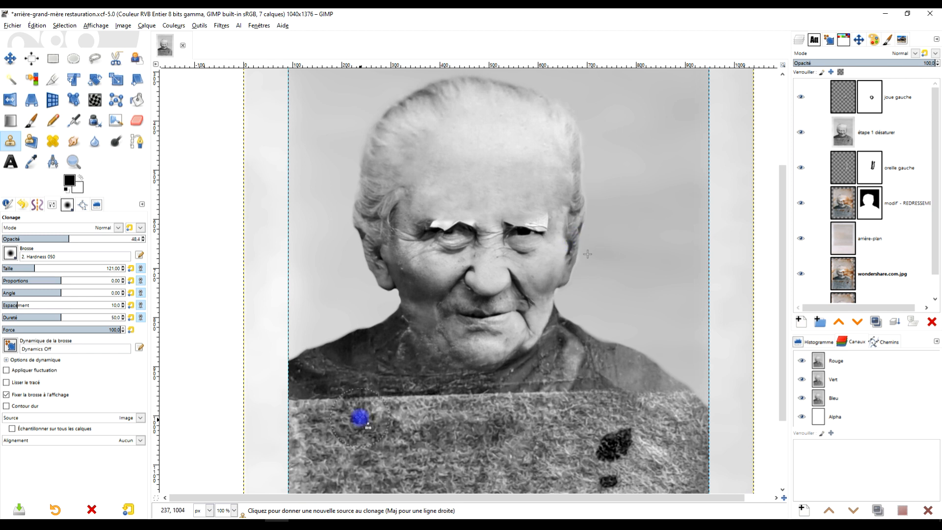
scroll(358, 414, up, 1)
scroll(480, 370, up, 4)
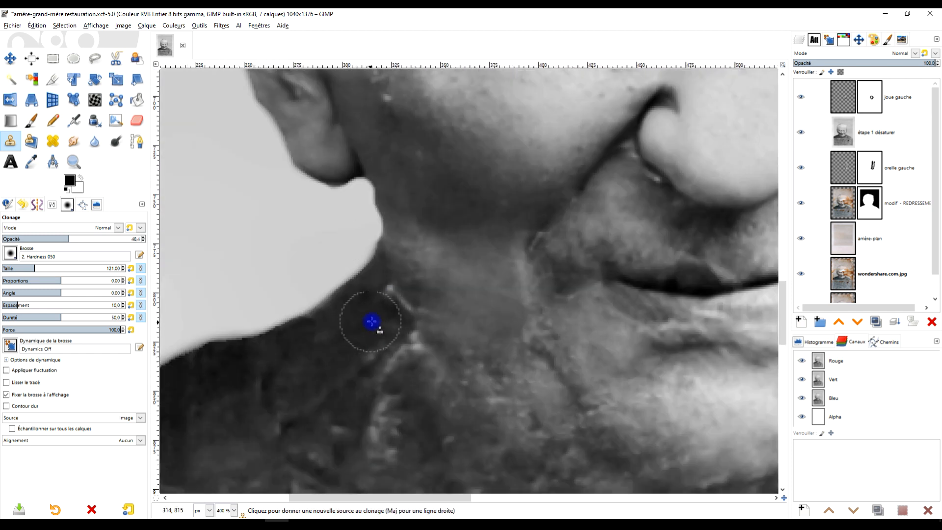
scroll(371, 321, up, 2)
ctrl+click(371, 302)
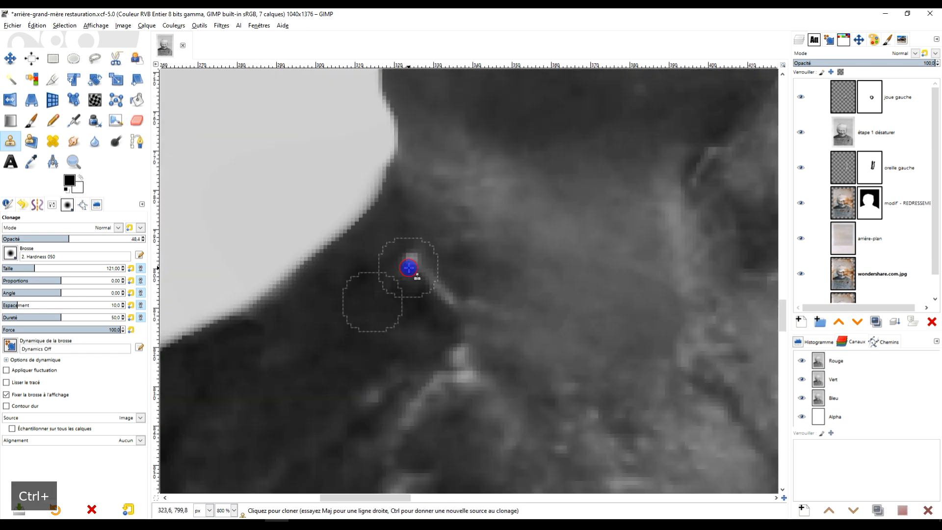
mouse_move(414, 265)
mouse_down()
mouse_move(432, 296)
mouse_move(408, 266)
mouse_up()
scroll(408, 266, down, 6)
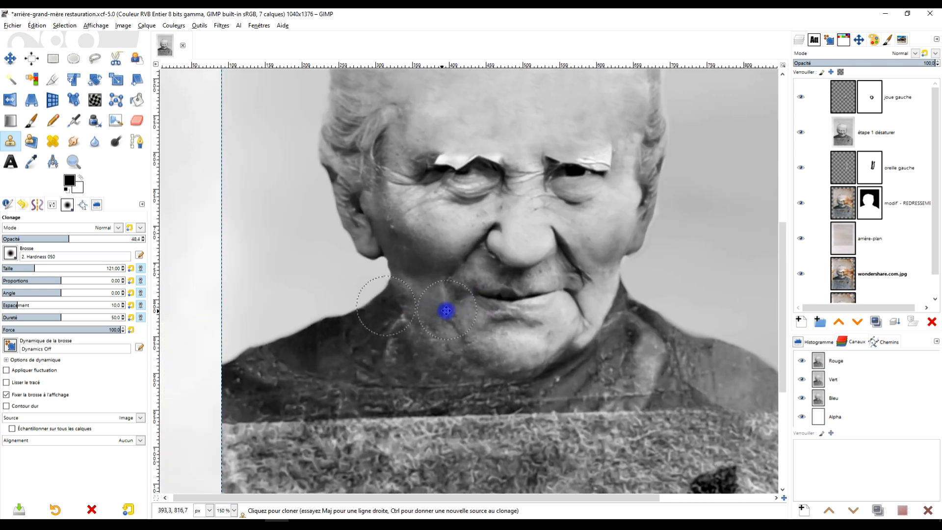
- Heal the light spots between the nostril and the cheek fold on the image's left side with nearby skin
scroll(484, 262, up, 7)
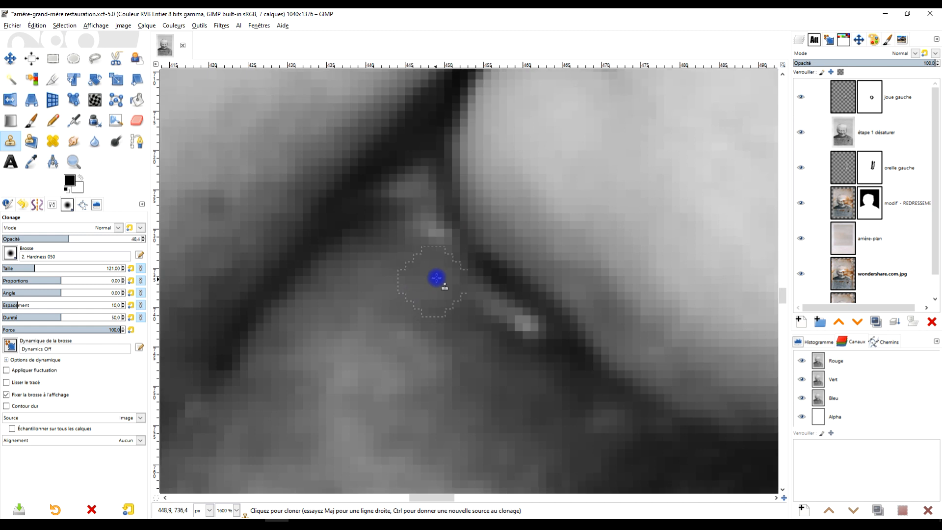
click(52, 142)
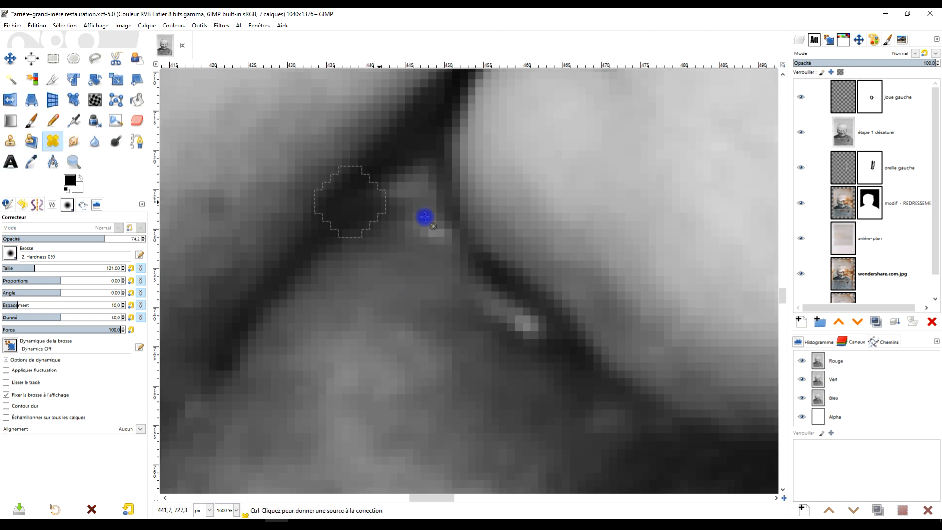
ctrl+click(353, 264)
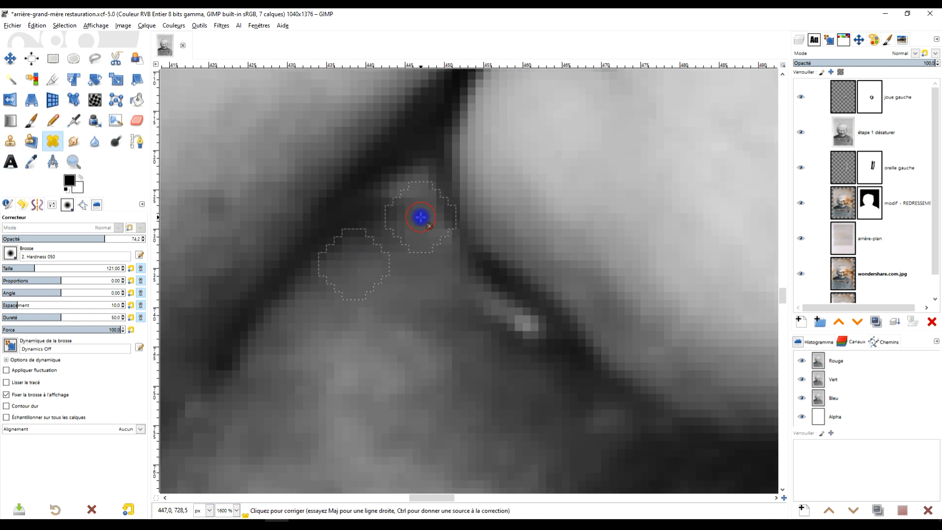
ctrl+click(462, 337)
click(515, 330)
scroll(498, 324, down, 7)
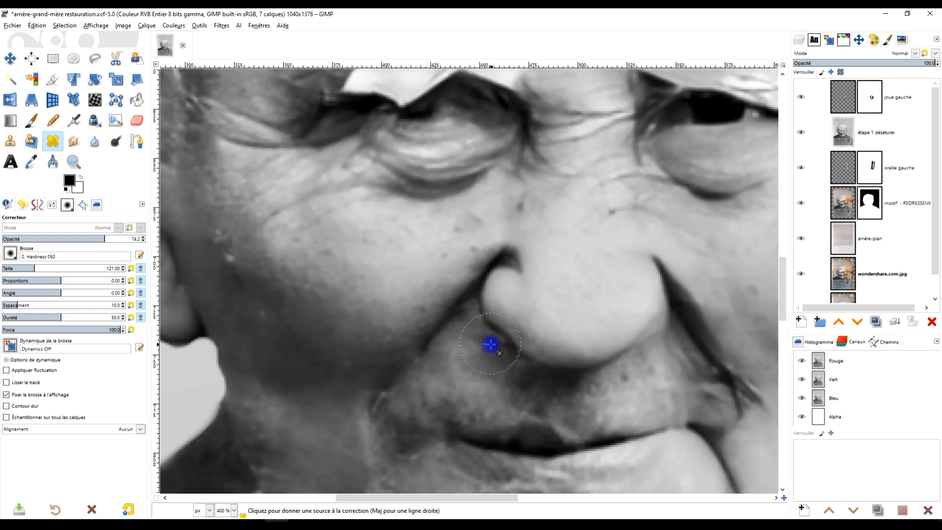
- Switch to the rectangle selection tool, clear its rectangle and save the restoration file
scroll(536, 358, up, 3)
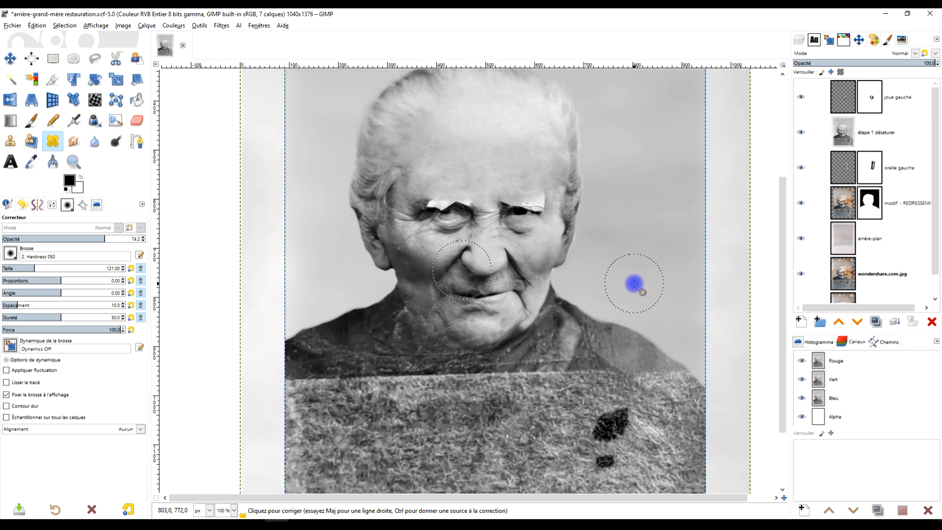
key(r)
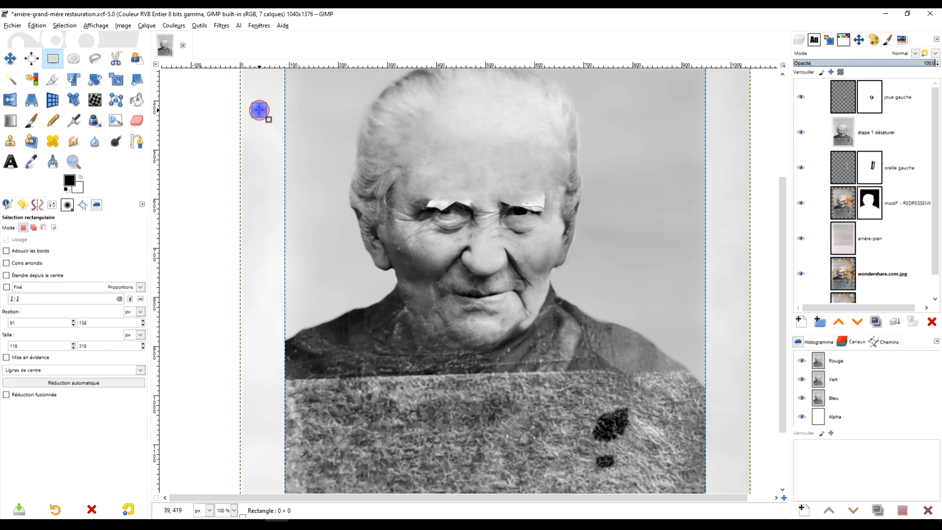
click(259, 110)
scroll(370, 157, down, 1)
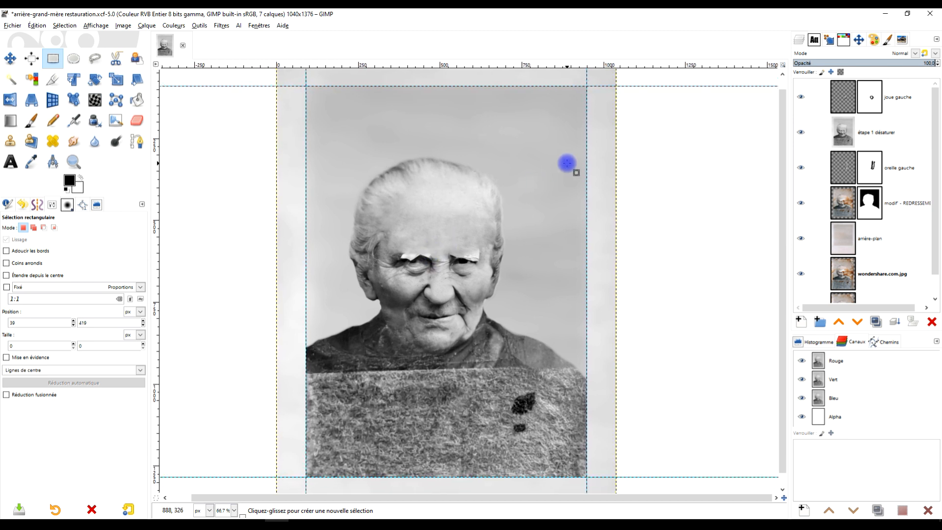
click(20, 25)
click(30, 119)
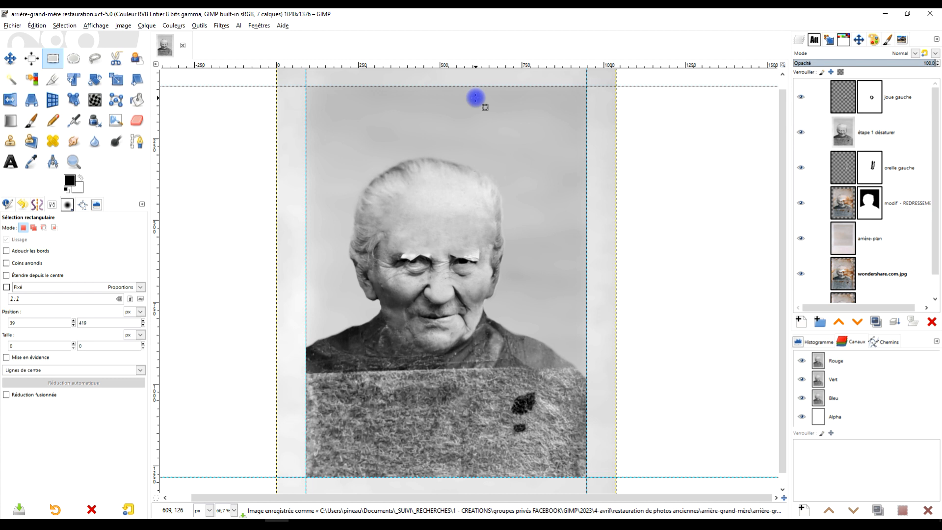
- Heal the light streak and spot along the cheek fold beside the mouth corner on the image's right side
scroll(425, 320, up, 7)
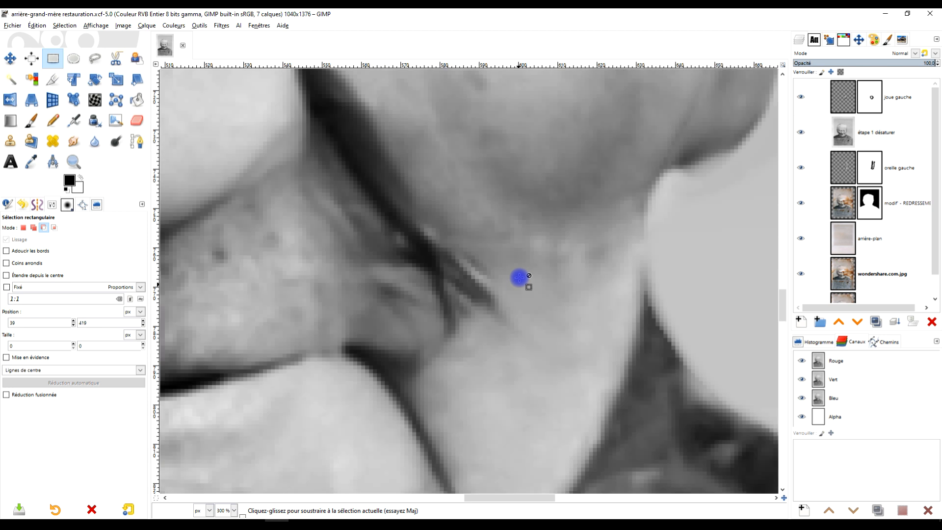
click(53, 141)
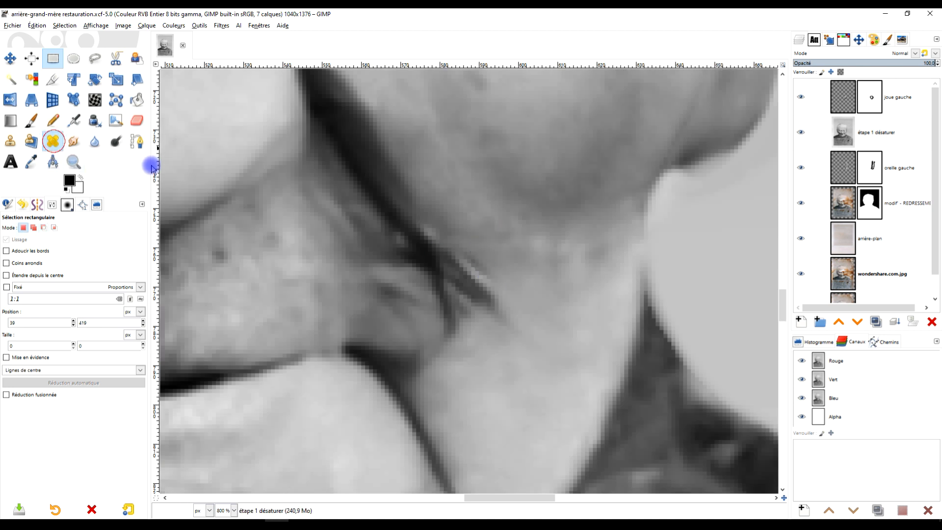
scroll(570, 213, up, 2)
ctrl+click(362, 231)
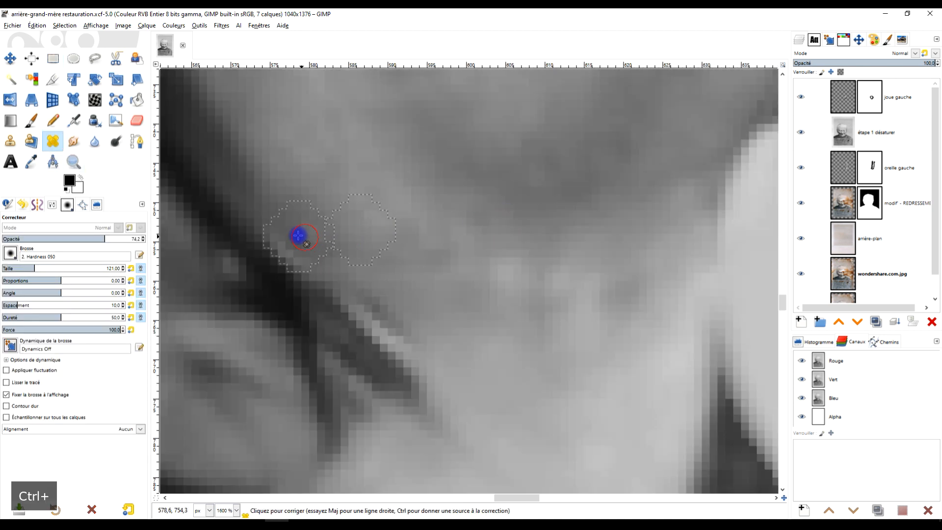
mouse_move(293, 240)
mouse_down()
mouse_move(315, 248)
mouse_move(404, 337)
mouse_up()
ctrl+click(383, 189)
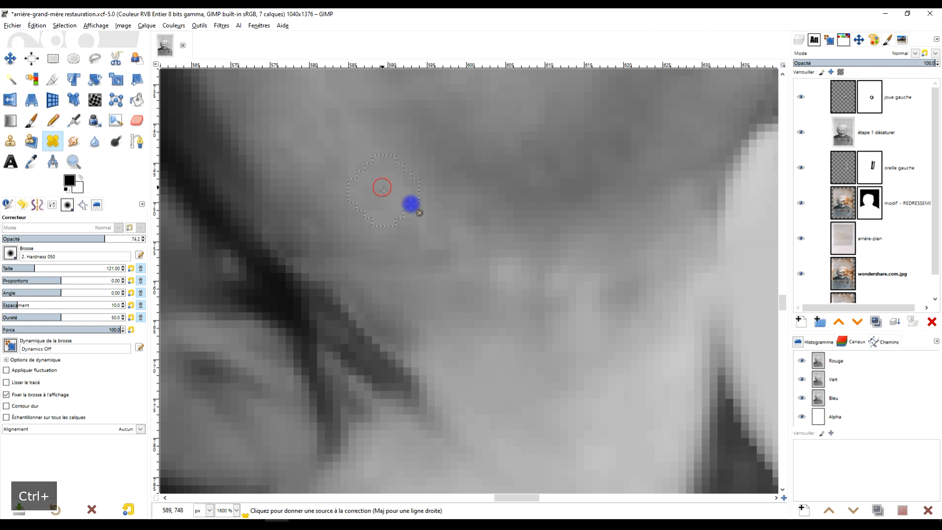
- Heal the light patches on the lower cheek below the ear on the image's right side with nearby skin
ctrl+click(550, 390)
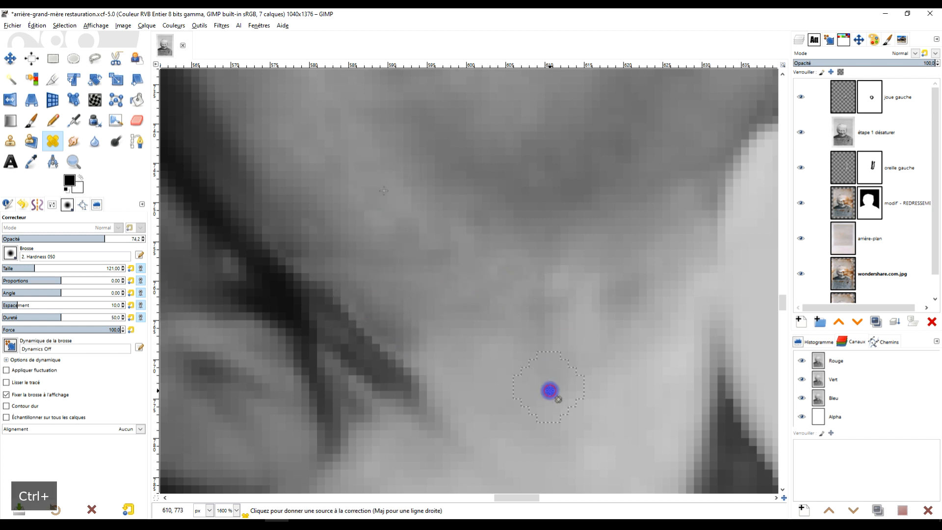
mouse_move(561, 286)
mouse_down()
mouse_move(573, 336)
mouse_move(587, 294)
mouse_up()
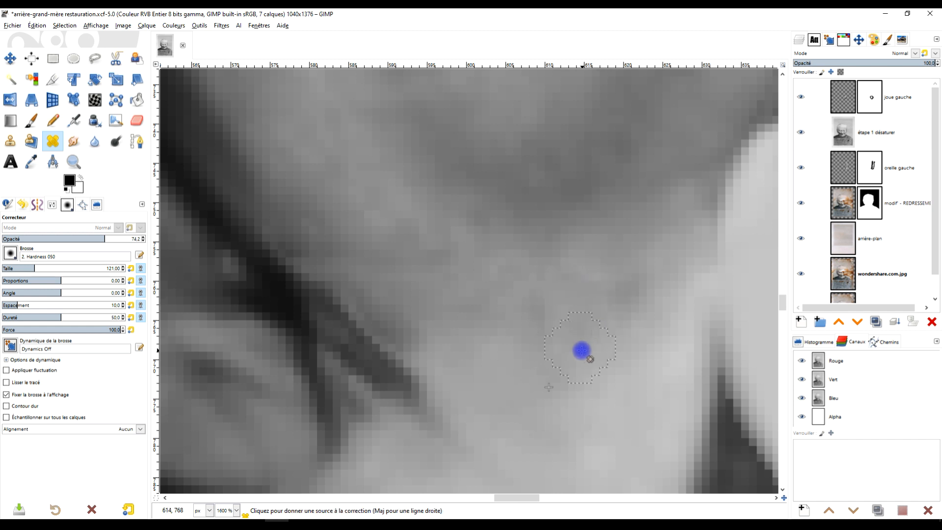
scroll(581, 346, down, 3)
ctrl+click(569, 385)
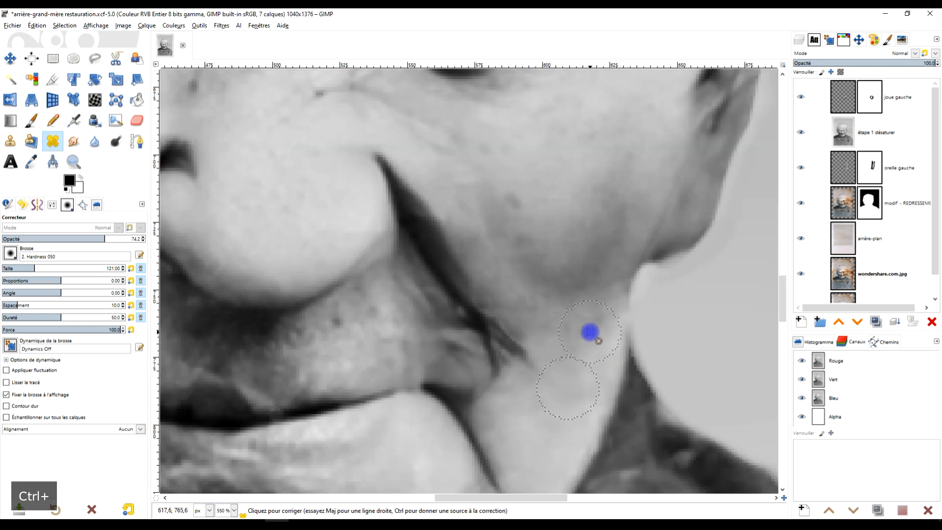
click(572, 329)
scroll(540, 307, down, 4)
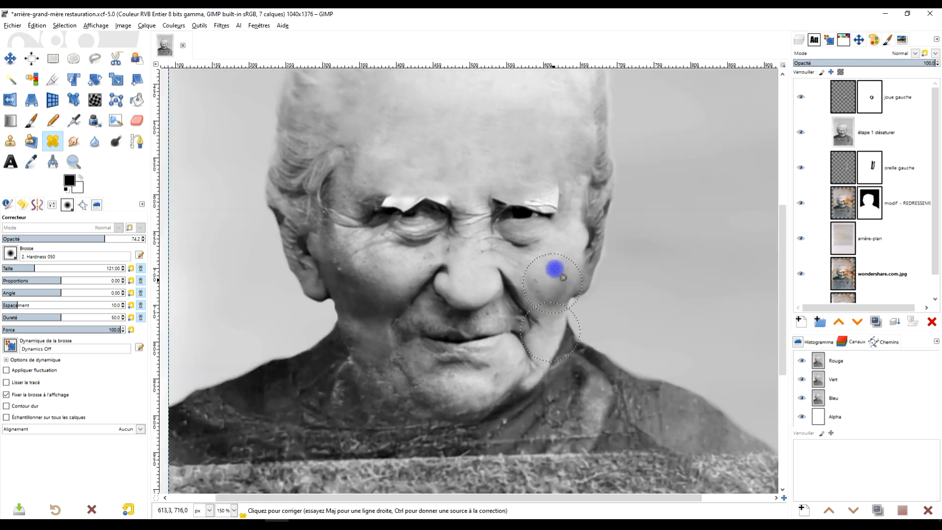
- Heal the light spot on the temple beside the torn eyebrow on the image's right side
scroll(551, 262, up, 4)
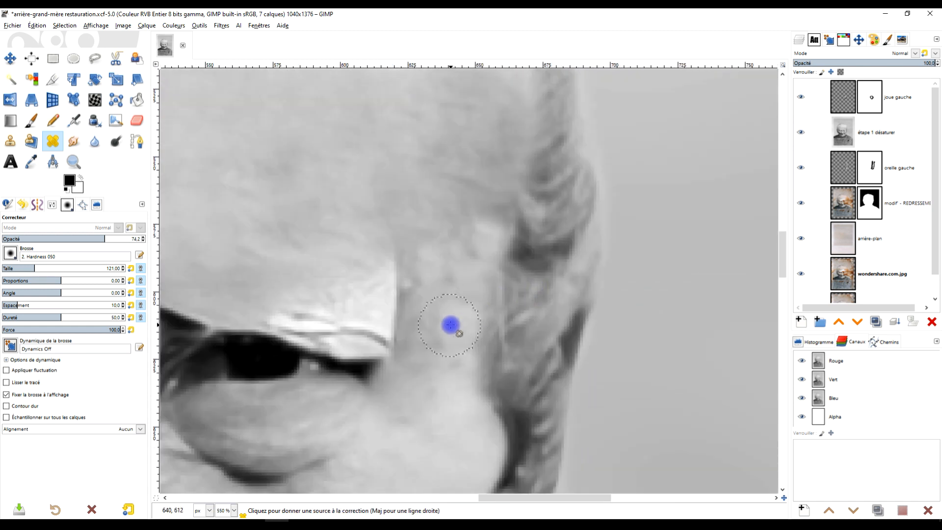
ctrl+click(451, 325)
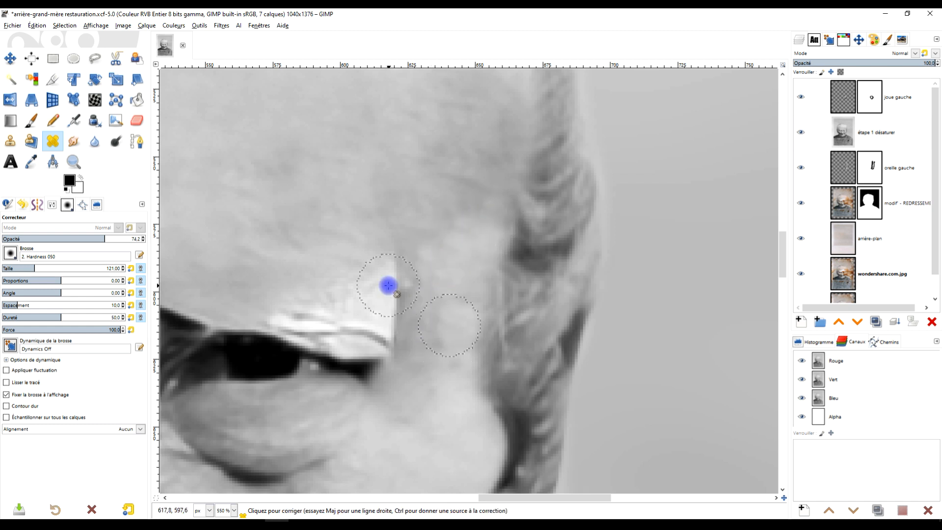
click(424, 346)
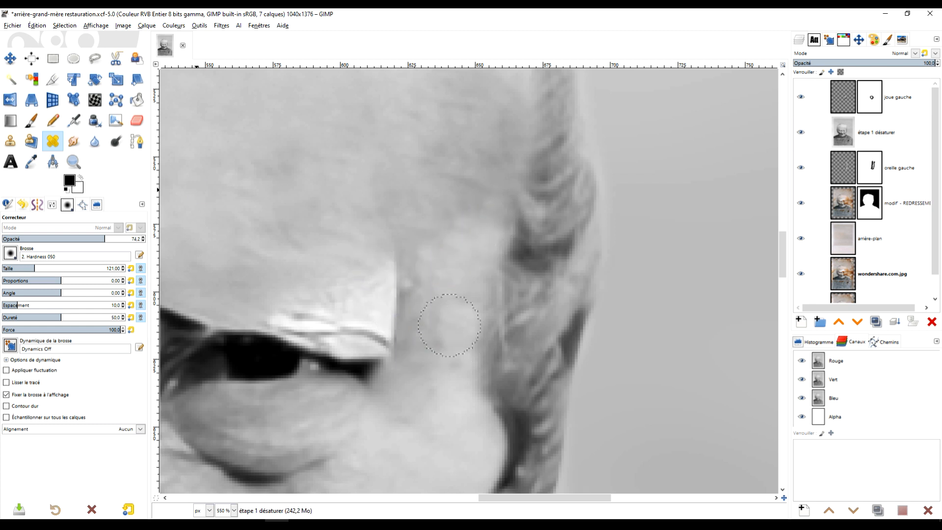
- Clone temple skin over the outer edge of the white torn eyebrow area on the image's right side
click(11, 139)
ctrl+click(429, 337)
mouse_move(394, 281)
mouse_down()
mouse_move(389, 267)
mouse_move(399, 312)
mouse_up()
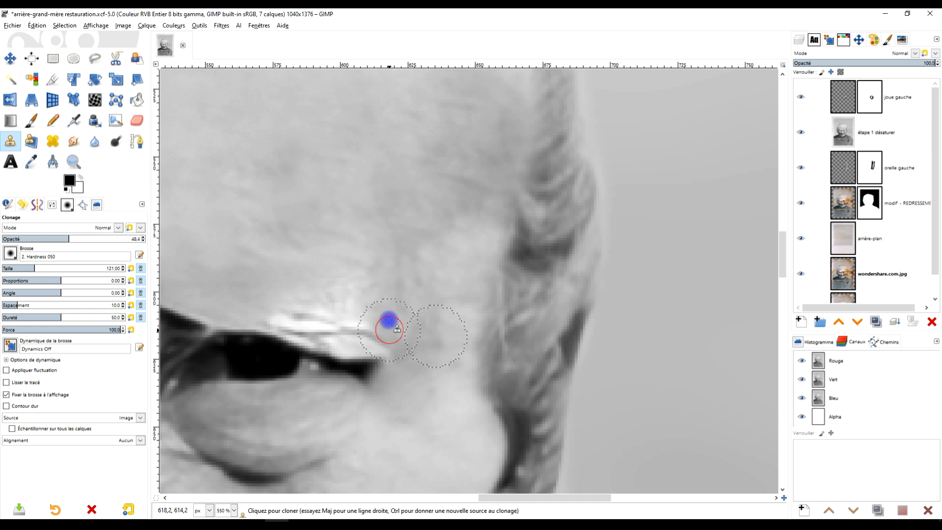
click(416, 255)
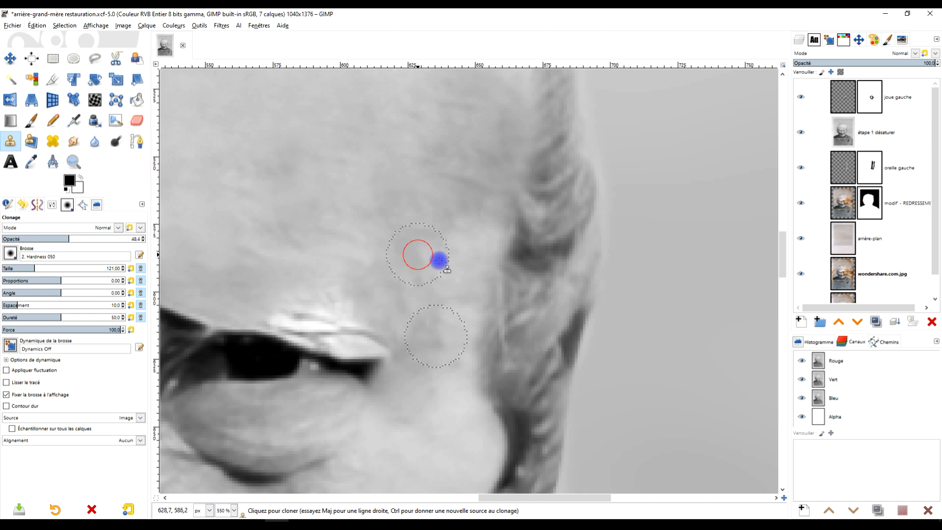
- Clone more nearby skin over the upper part of the white tear above the eye on the image's right side
scroll(450, 255, down, 3)
scroll(401, 280, up, 3)
ctrl+click(479, 310)
click(380, 274)
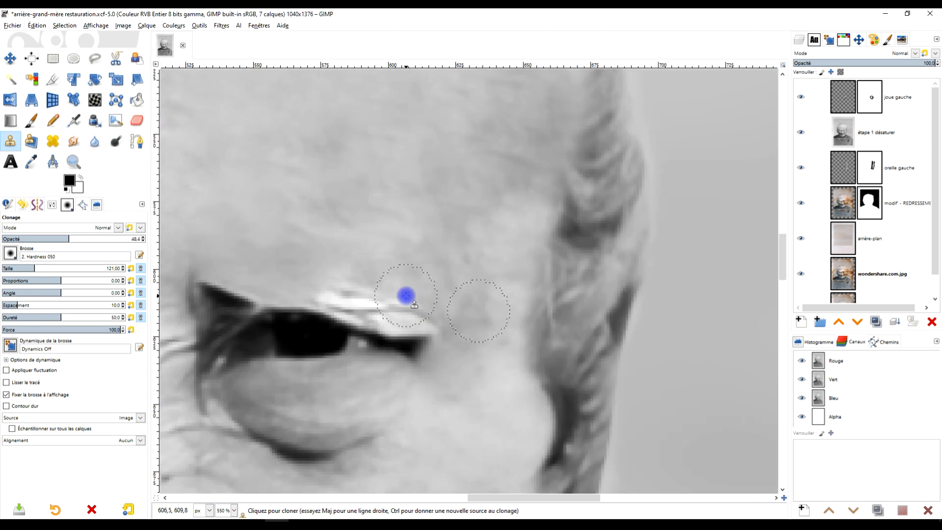
ctrl+click(473, 319)
ctrl+scroll(509, 301, down, 6)
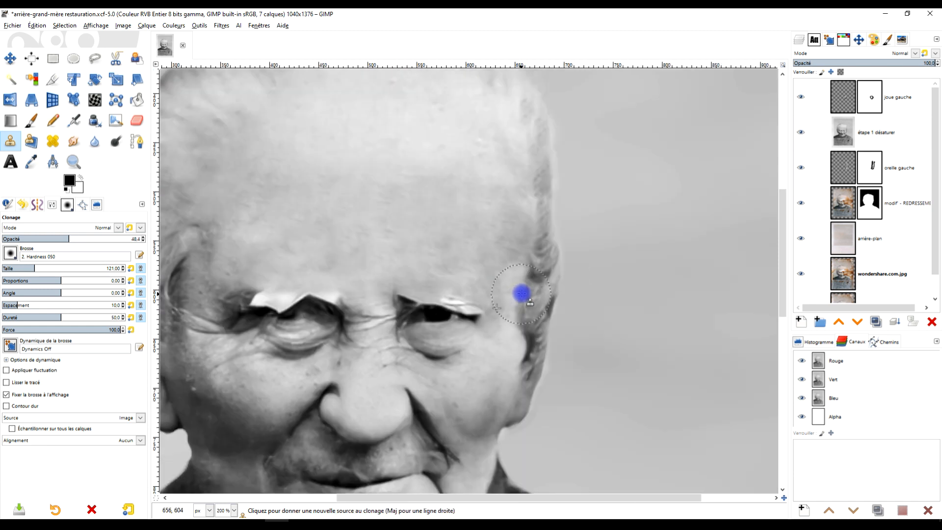
- Review the whole portrait and save the restoration file
ctrl+scroll(510, 304, up, 3)
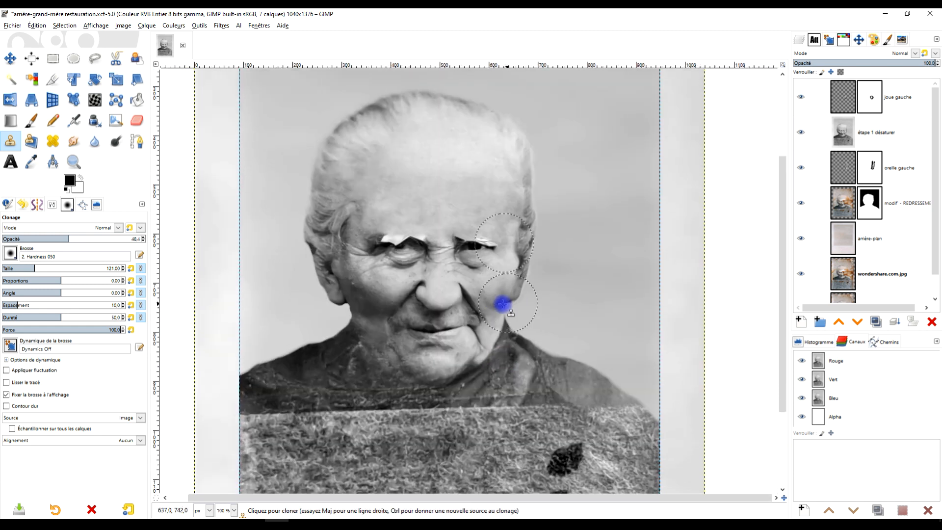
ctrl+scroll(484, 313, down, 2)
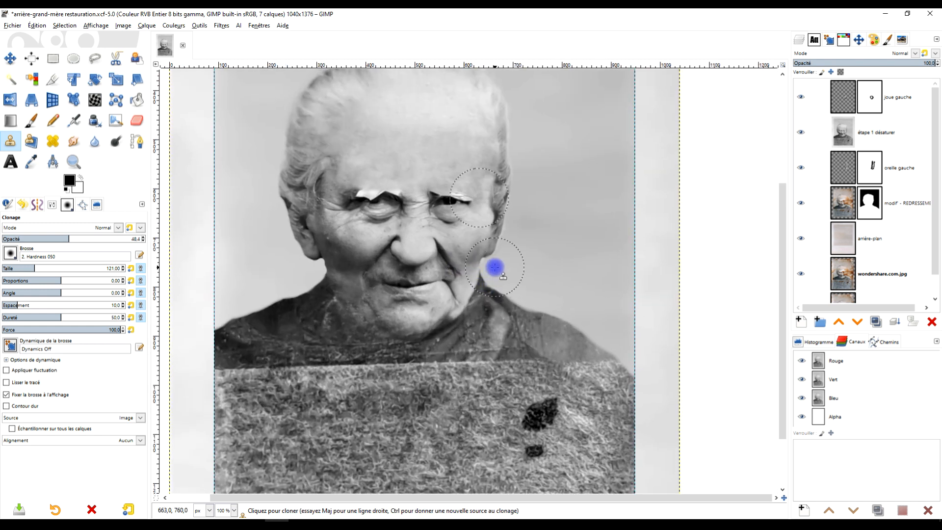
click(13, 25)
click(60, 114)
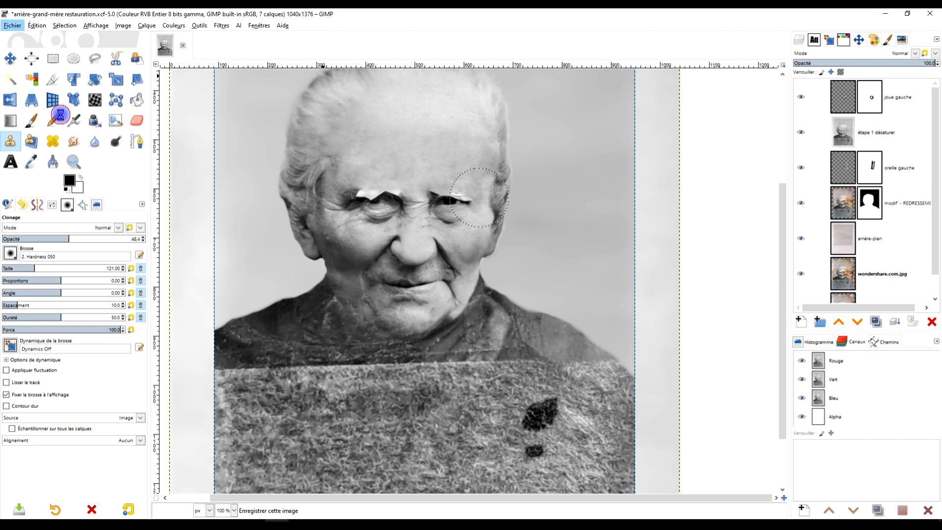
- Export the image as the JPEG "étape 1 .jpg" in the arrière-grand-mère folder with quality 100
click(22, 27)
click(87, 176)
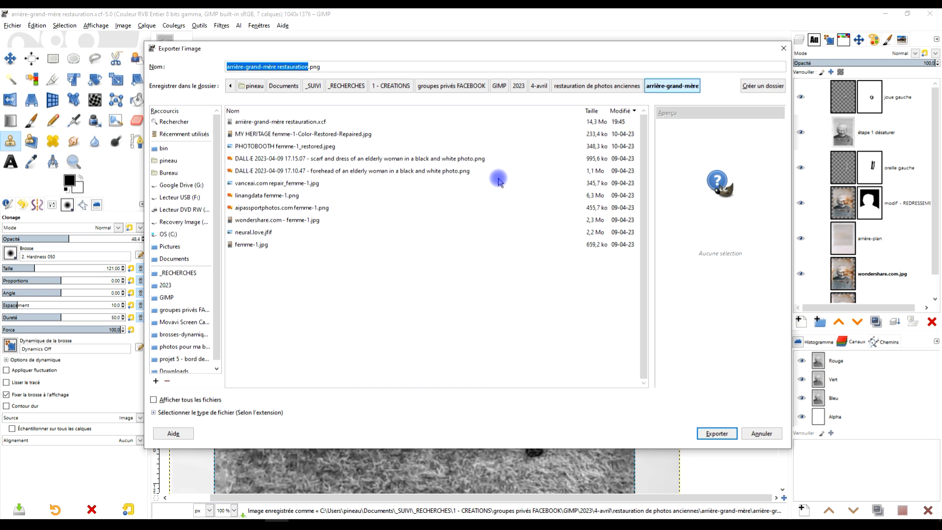
text(étape )
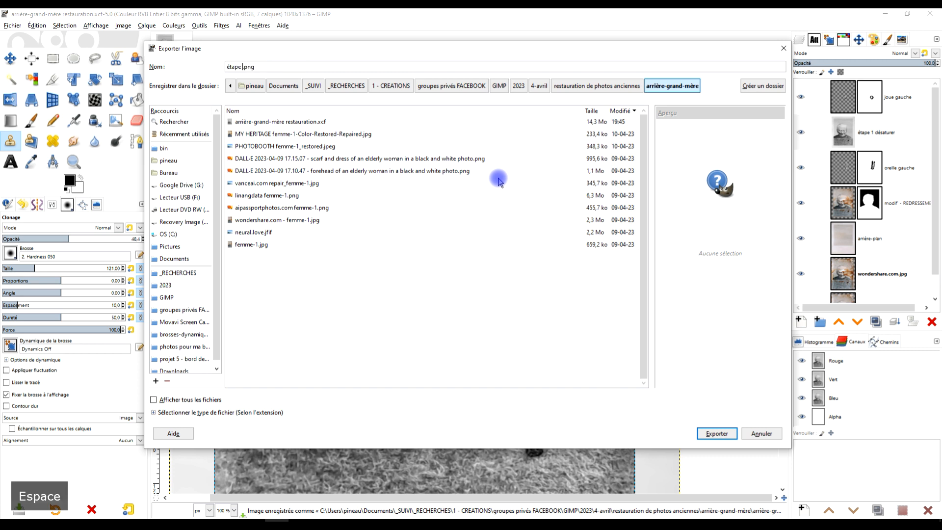
text(1)
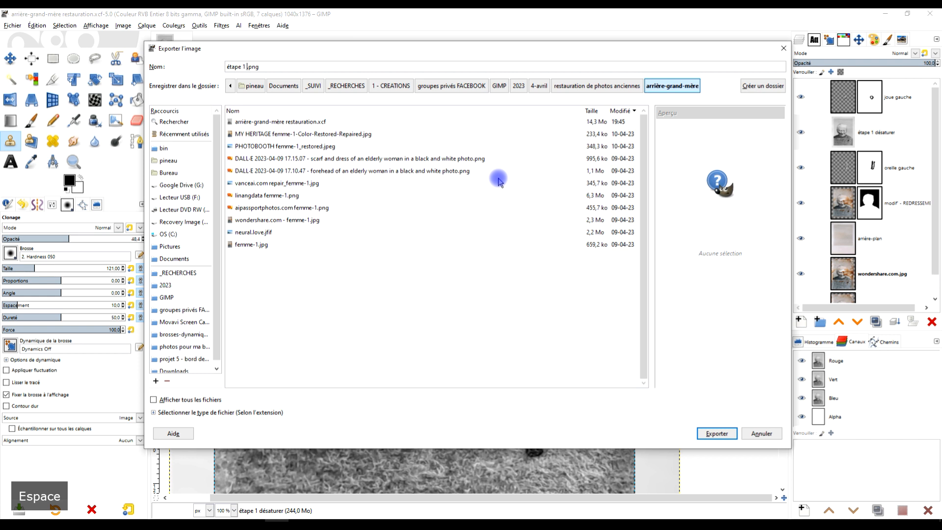
key(shift+Right)
key(shift+Right)
key(shift+Right)
text(.)
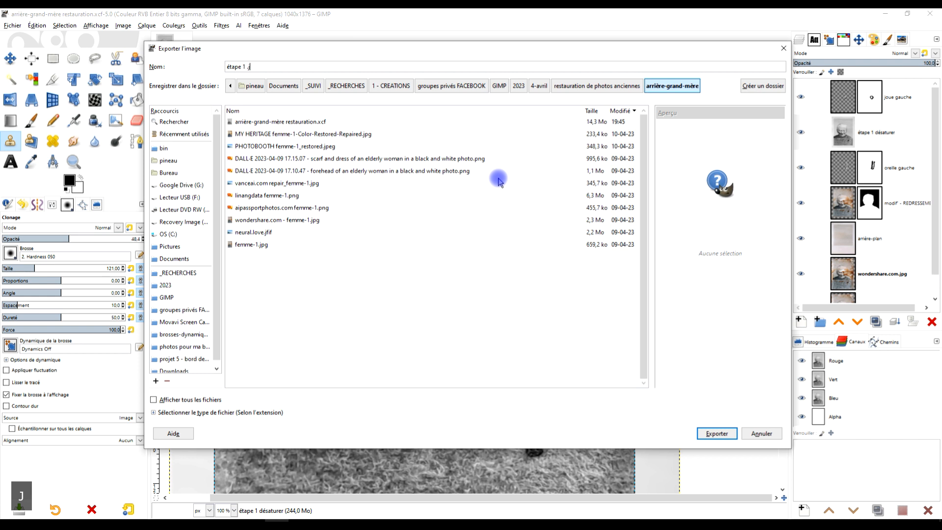
key(Return)
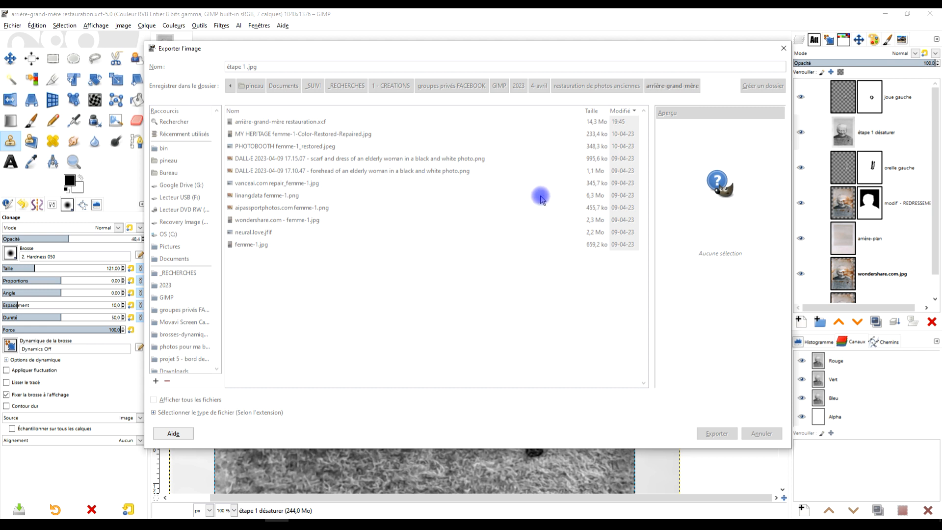
drag(513, 182, 534, 182)
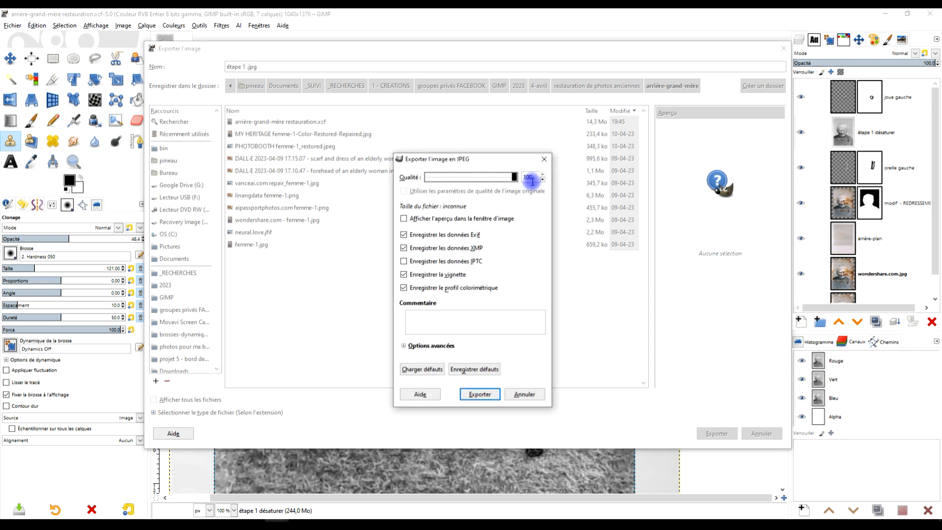
click(481, 394)
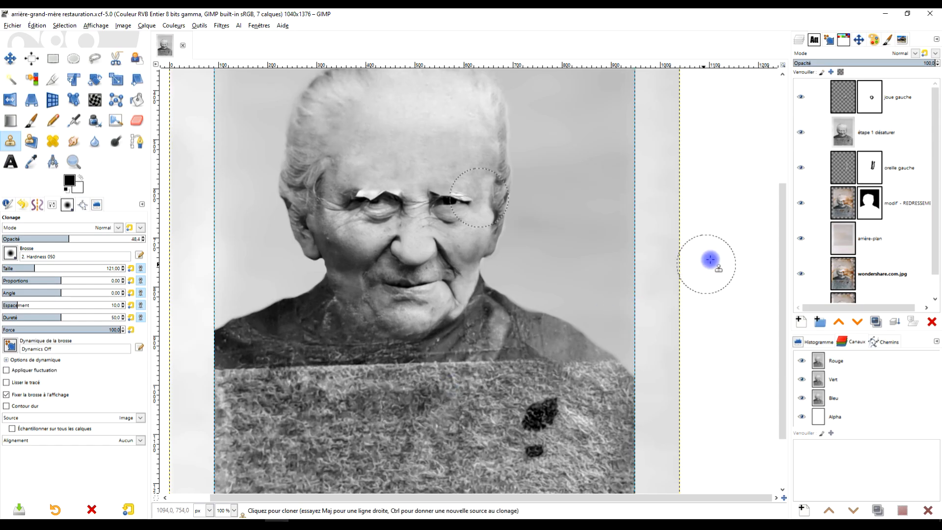
scroll(532, 273, up, 5)
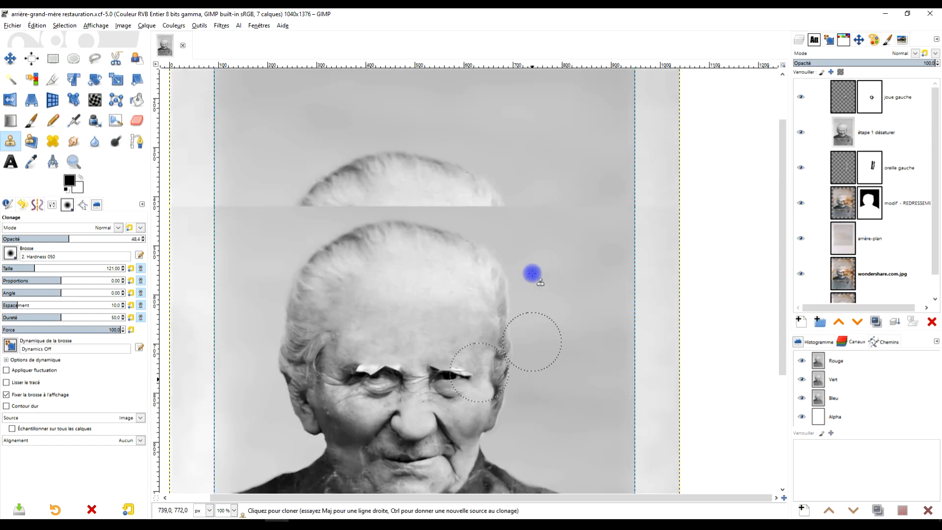
scroll(531, 273, down, 5)
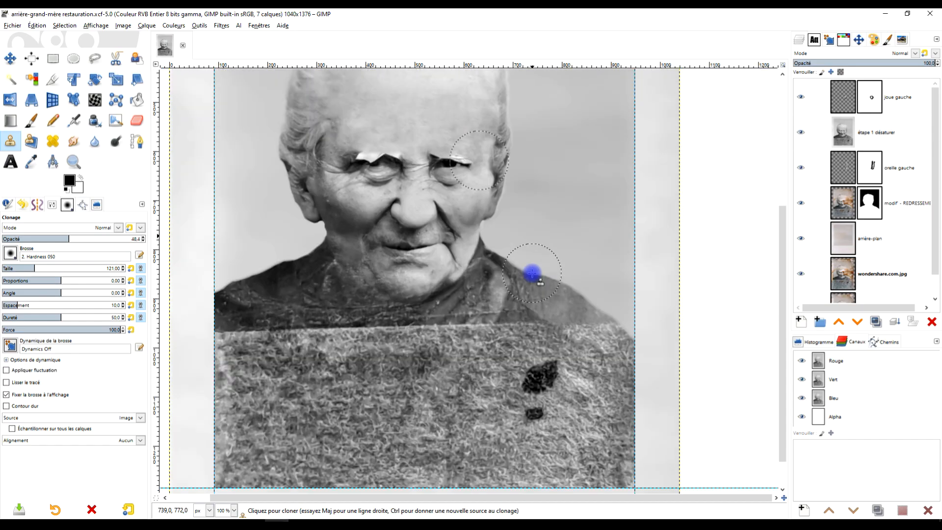
- Switch to the browser's DALL·E 2 page, open the DALL·E web app, and check the account's remaining credits
click(885, 14)
scroll(414, 257, down, 3)
scroll(411, 265, up, 2)
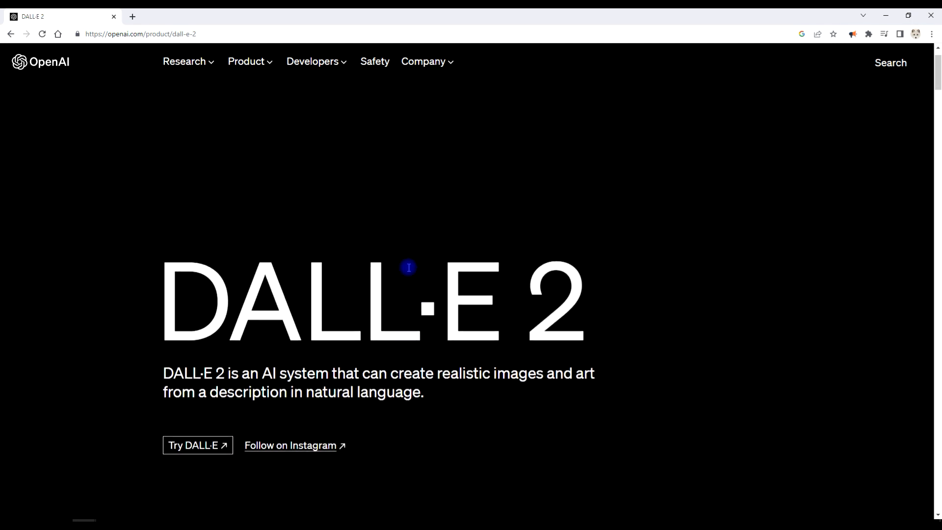
click(195, 446)
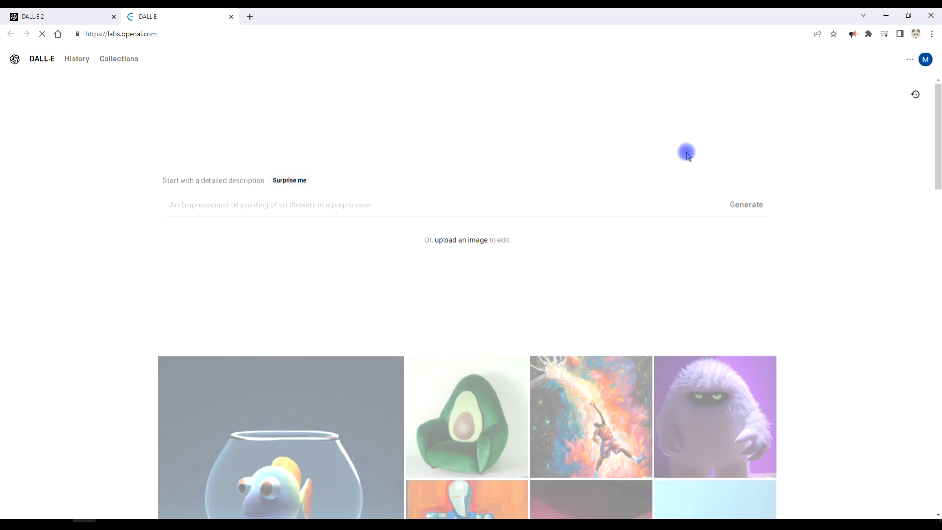
click(924, 61)
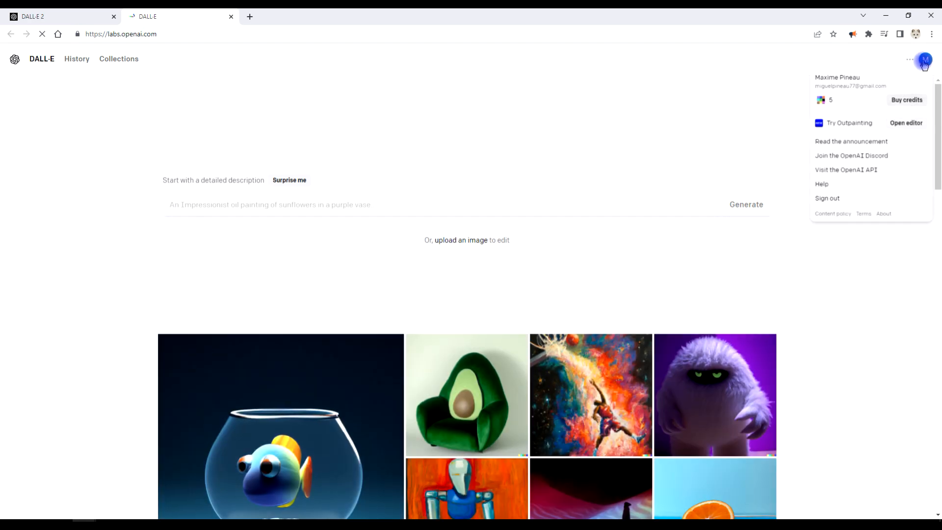
click(925, 61)
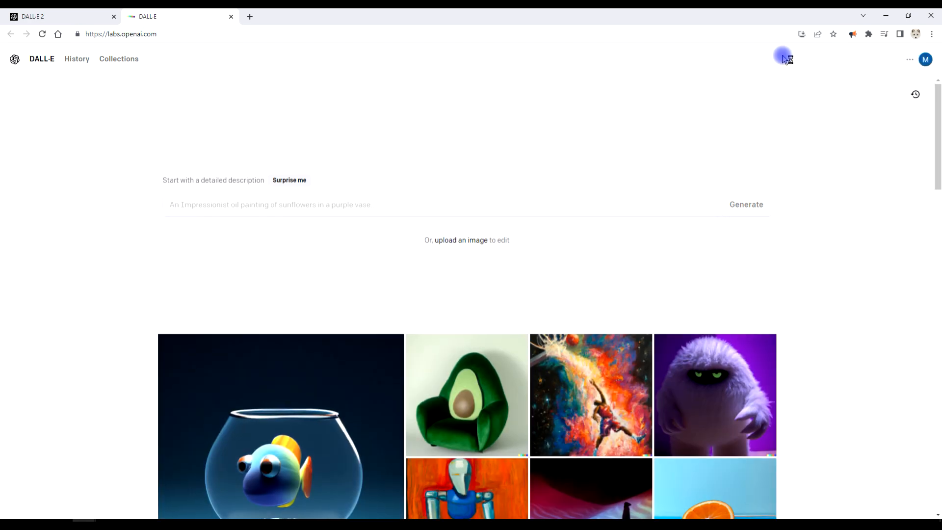
- Upload the image "étape 1 .jpg" from the arrière-grand-mère folder to DALL·E for editing
click(471, 241)
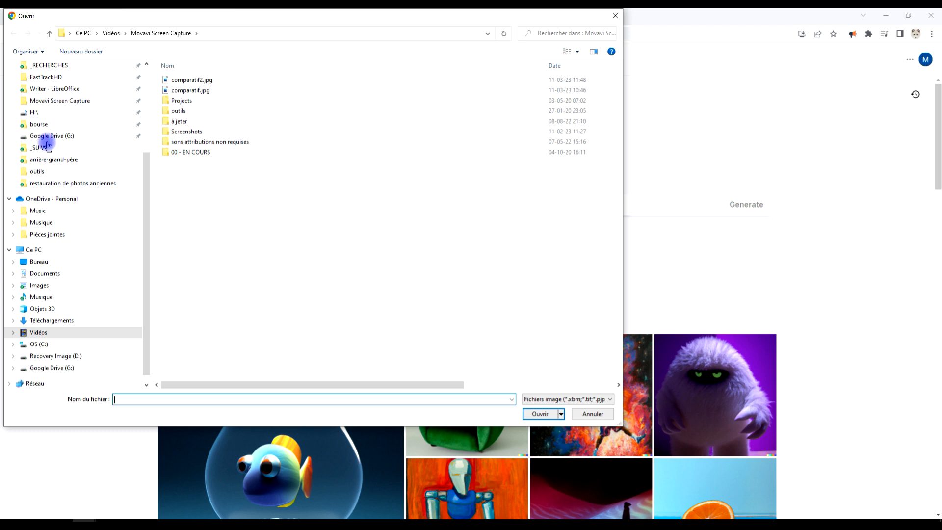
click(55, 183)
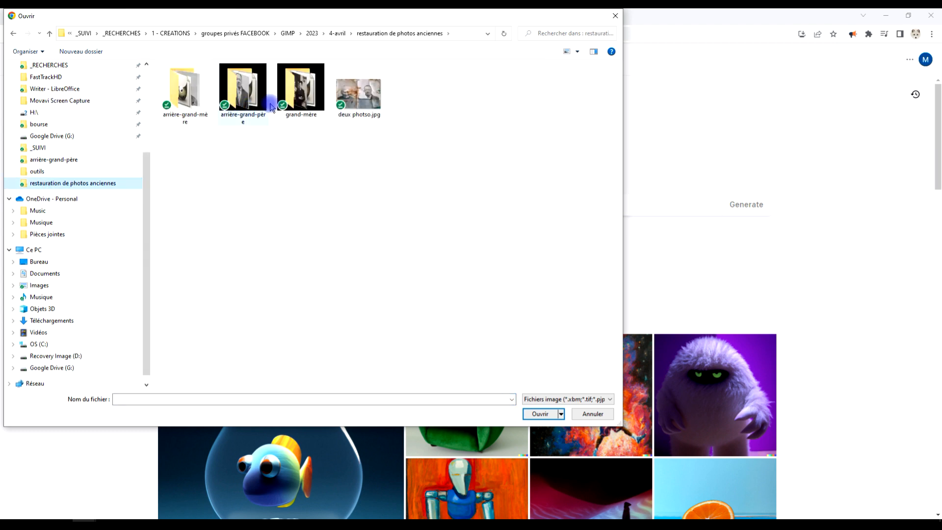
double_click(242, 88)
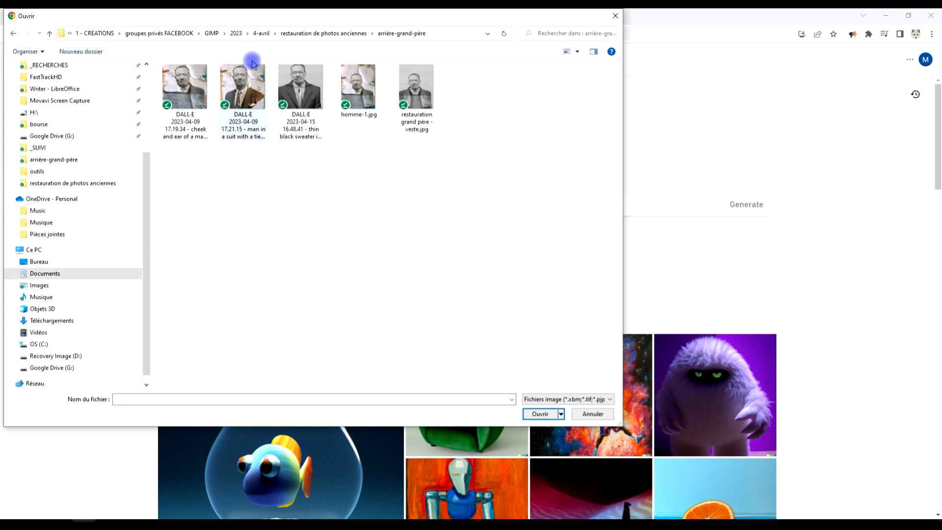
click(335, 34)
double_click(186, 98)
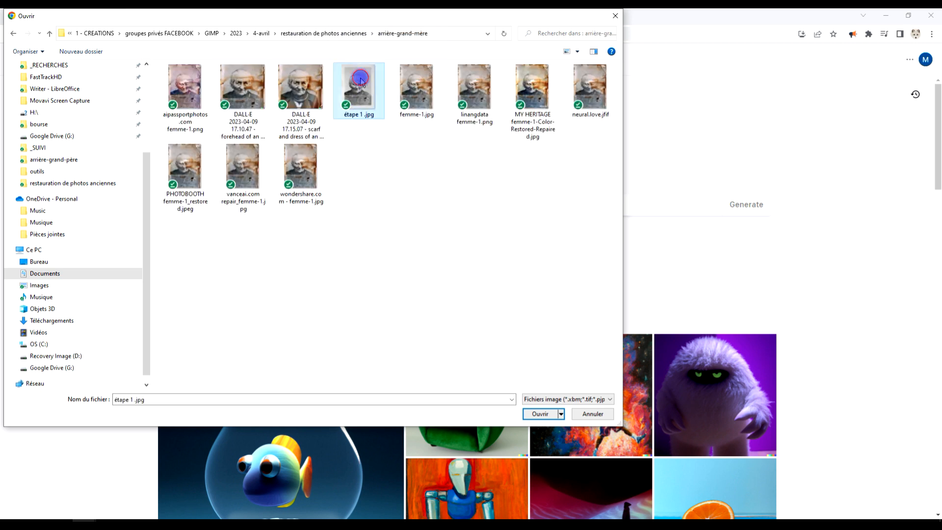
double_click(362, 81)
- Crop the portrait to the lower square covering the head and clothing, and open the crop in the image editor
drag(495, 305, 504, 331)
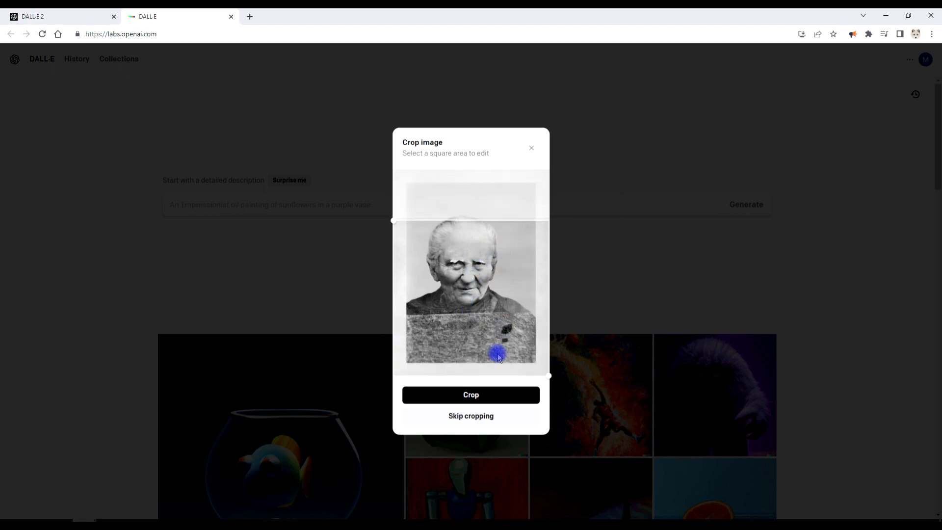
click(480, 392)
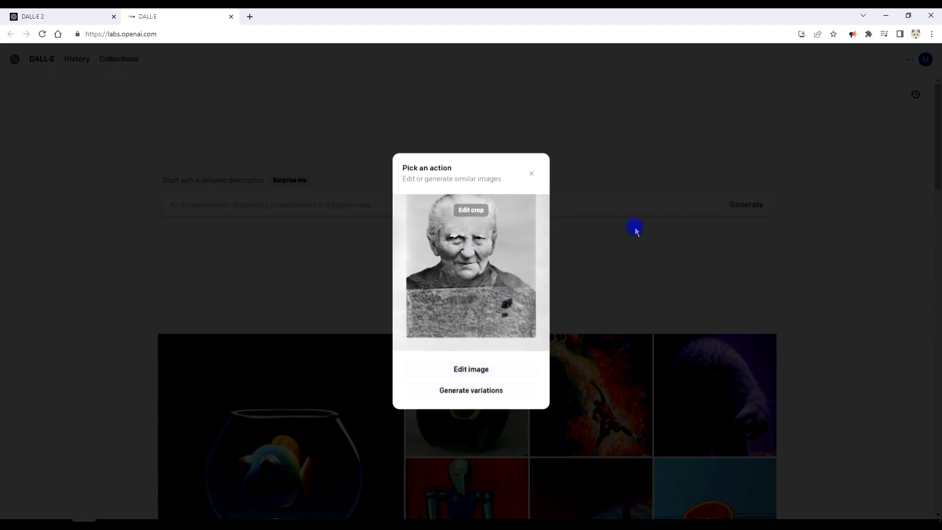
click(471, 373)
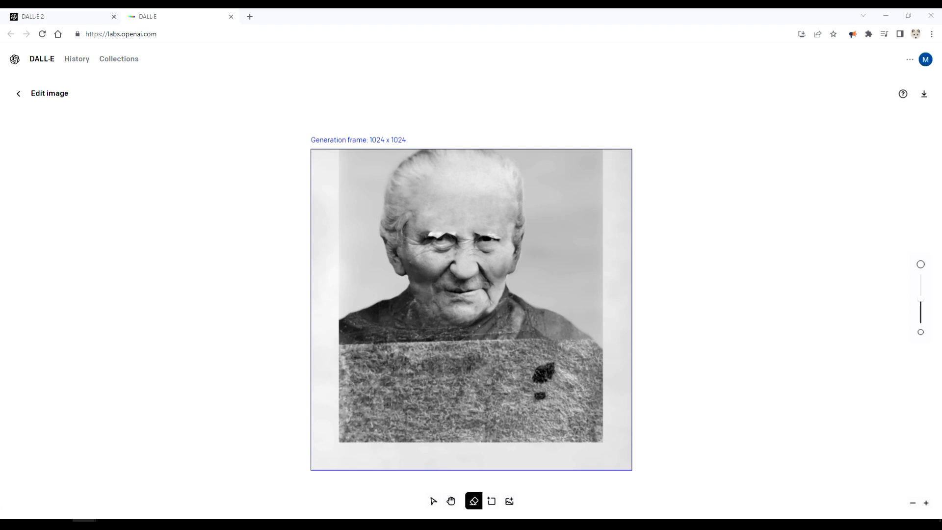
key(s)
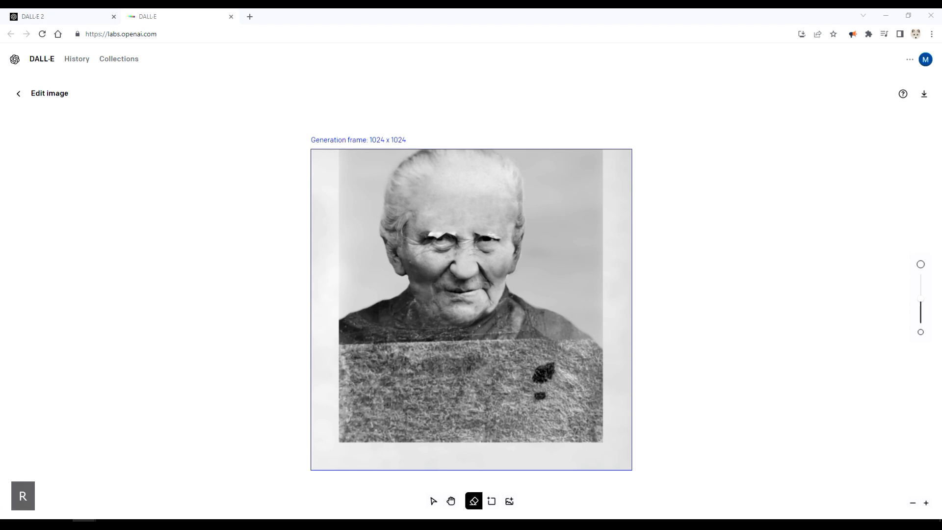
key(d)
key(e)
key(space)
key(g)
key(space)
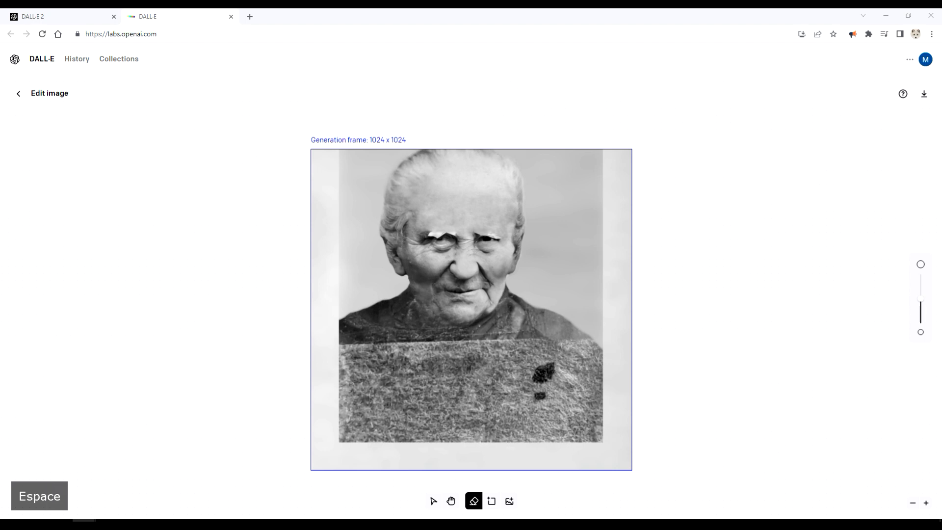
key(r)
key(space)
key(n)
key(space)
key(h)
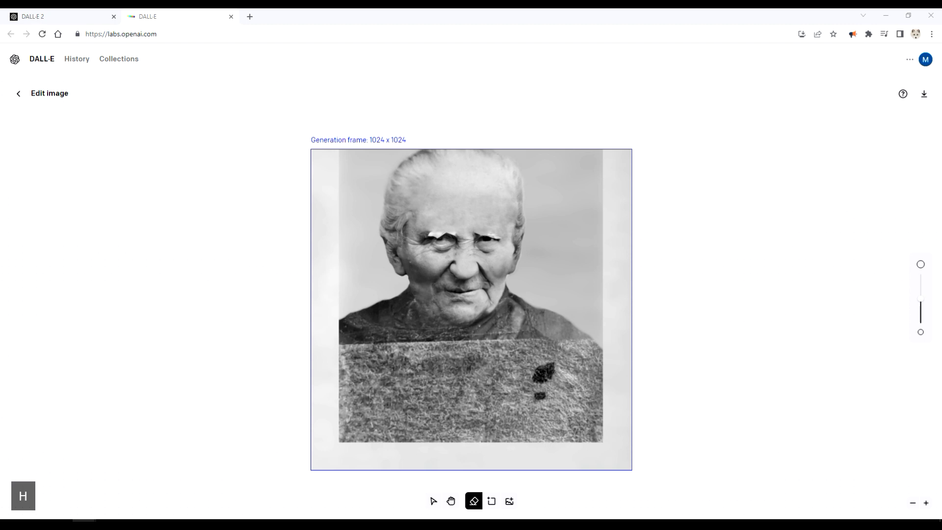
key(space)
key(n)
key(space)
key(n)
key(i)
key(space)
key(e)
key(space)
key(l)
key(Return)
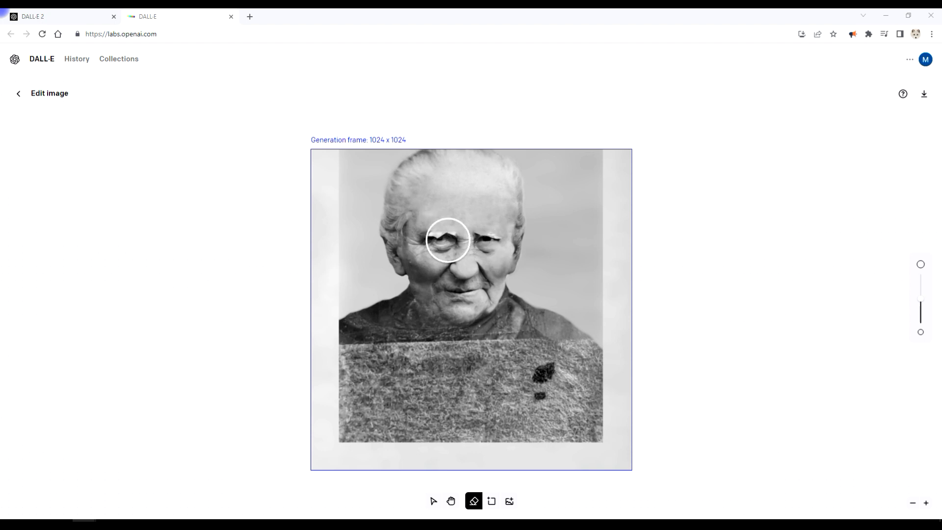
- Reduce the eraser size and erase a strip across both torn eyebrows
scroll(445, 238, up, 2)
scroll(443, 239, up, 5)
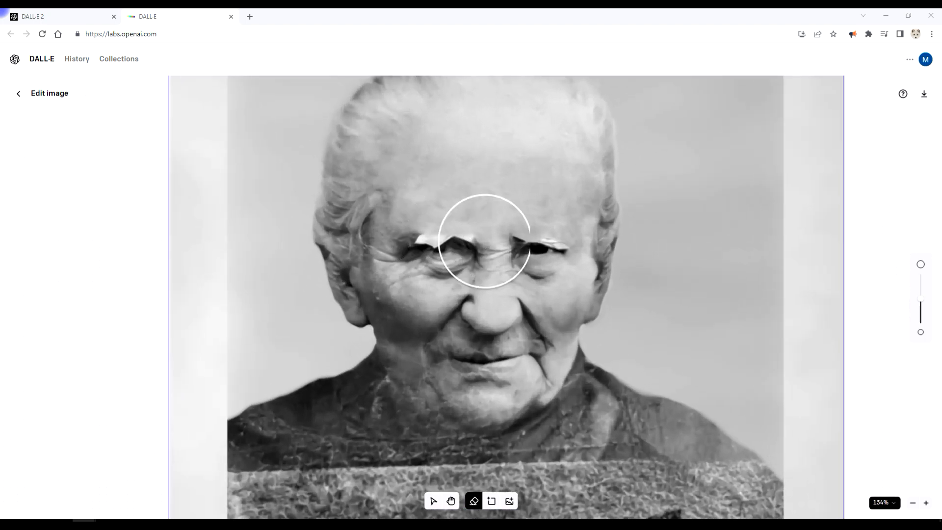
scroll(441, 220, up, 6)
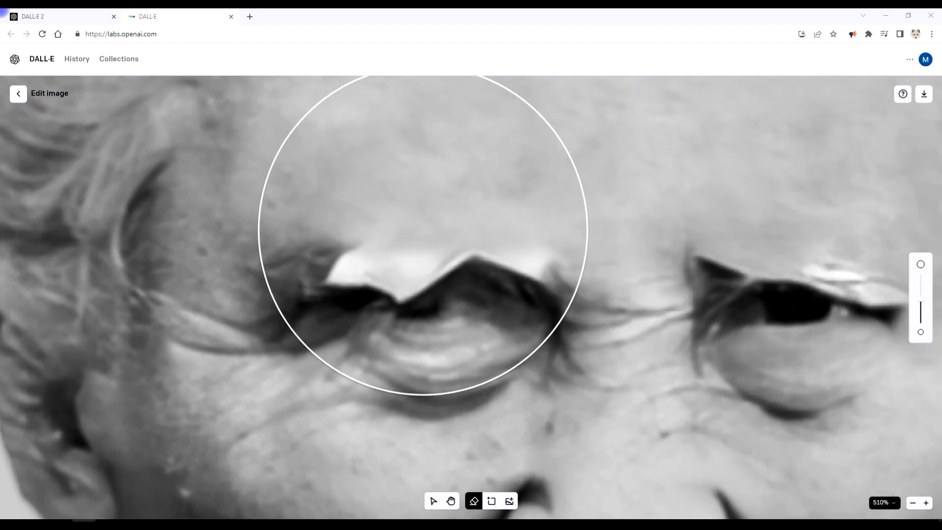
click(920, 320)
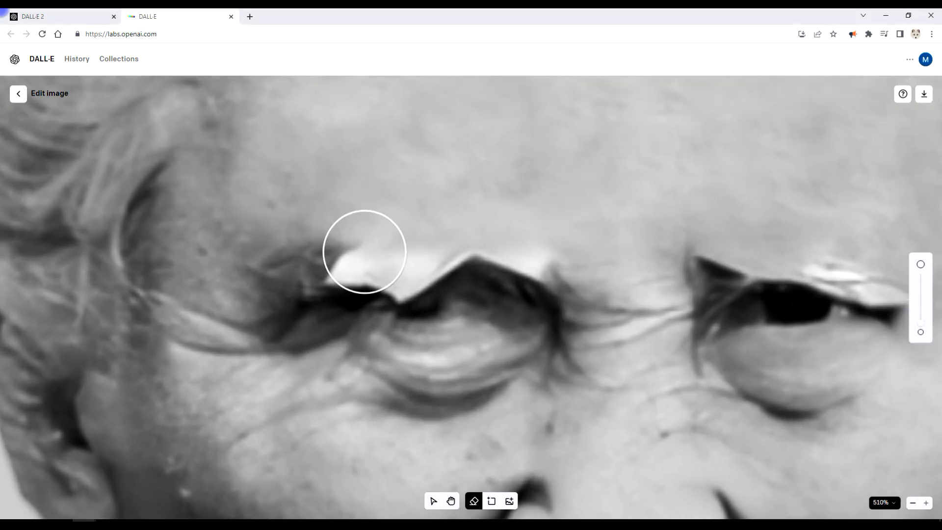
mouse_move(339, 246)
mouse_down()
mouse_move(296, 243)
mouse_move(381, 251)
mouse_move(397, 269)
mouse_move(398, 255)
mouse_move(455, 237)
mouse_move(539, 251)
mouse_move(738, 231)
mouse_move(846, 255)
mouse_move(904, 236)
mouse_move(748, 250)
mouse_move(621, 225)
mouse_move(335, 216)
mouse_move(278, 233)
mouse_up()
- Extend the erased eyebrow strip down between the brows and up over the lower forehead
scroll(717, 293, down, 5)
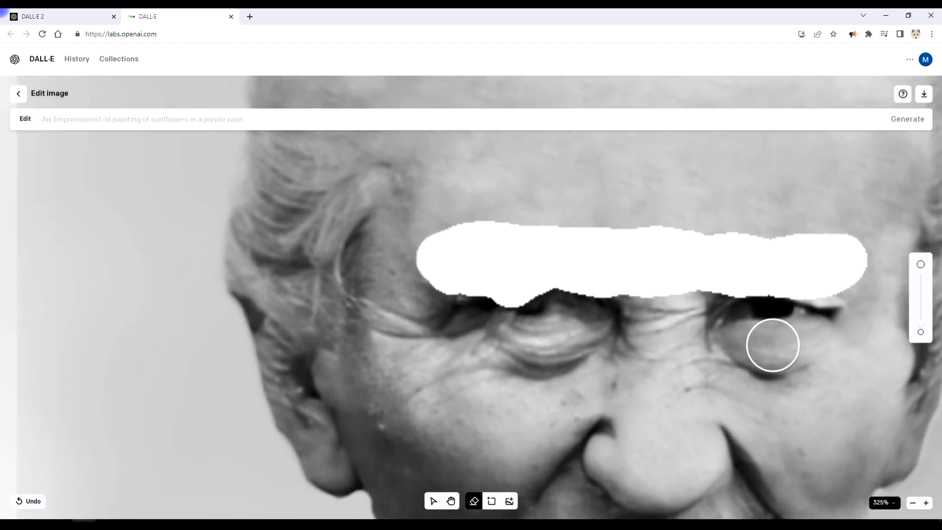
scroll(697, 291, down, 1)
scroll(697, 291, down, 1)
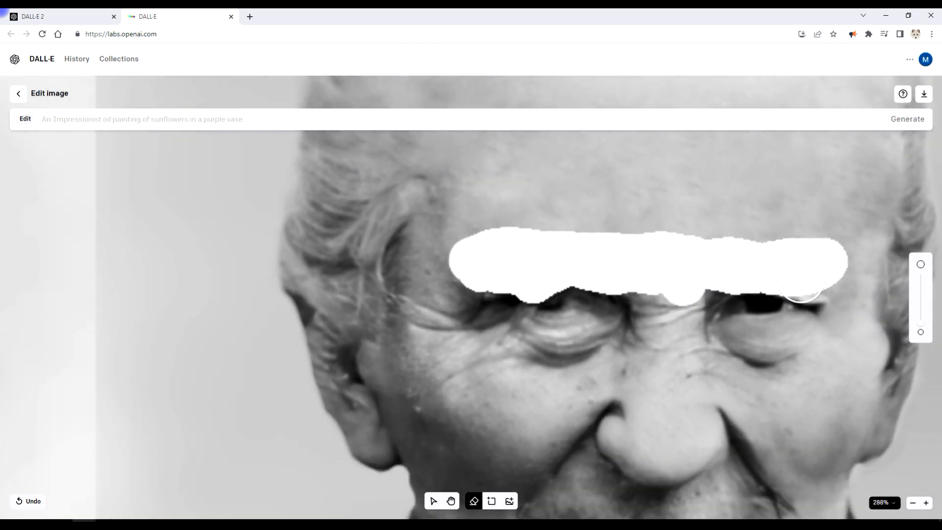
drag(751, 249, 499, 250)
scroll(783, 264, down, 1)
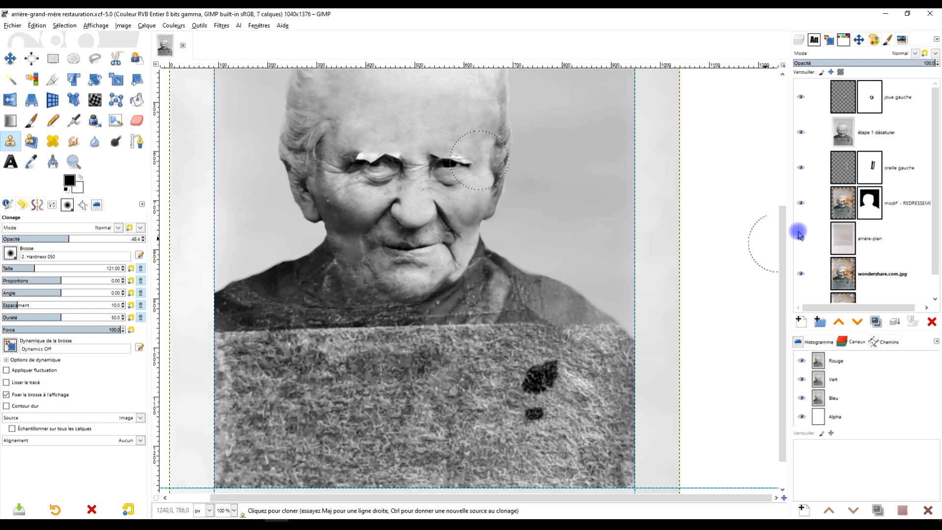
- Switch to GIMP and compare the original femme-1.jpg layer on its own with the restored portrait
scroll(885, 235, down, 1)
shift+click(801, 286)
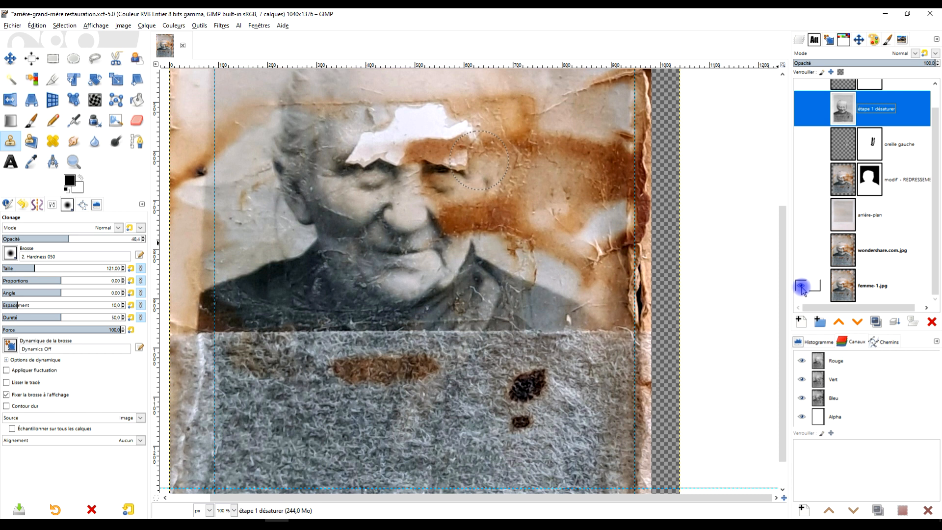
shift+click(801, 287)
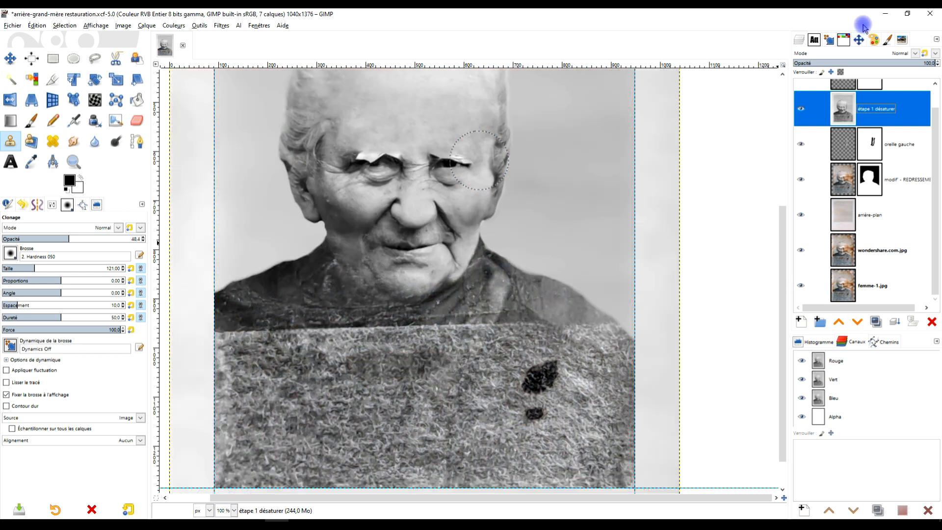
shift+click(801, 286)
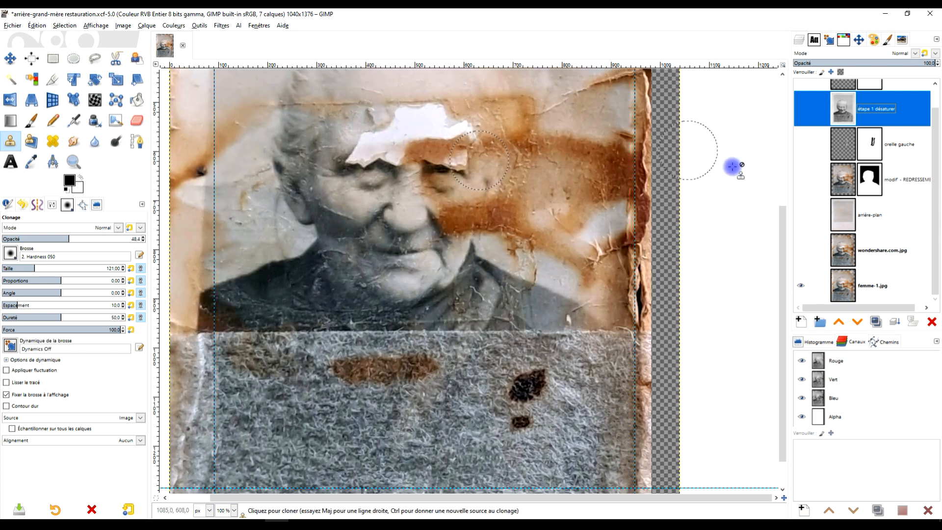
- Back in DALL·E, enlarge the erased forehead area and generate edits for "eyebrows of an elderly person in a black and white photo"
click(887, 13)
mouse_move(557, 225)
mouse_down()
mouse_move(715, 217)
mouse_move(810, 241)
mouse_move(820, 254)
mouse_move(797, 224)
mouse_move(696, 211)
mouse_move(615, 222)
mouse_up()
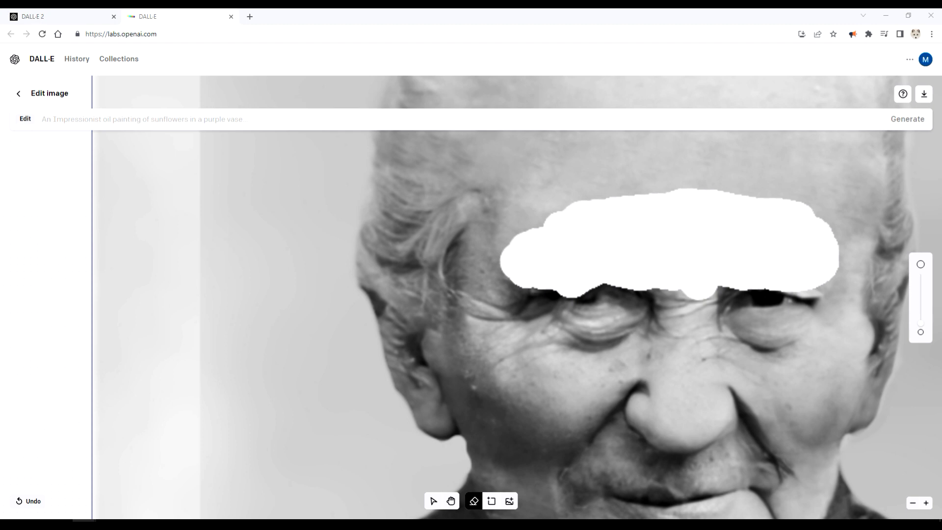
key(s)
click(236, 118)
text(eyebrows of an elderly person in a black and white photo)
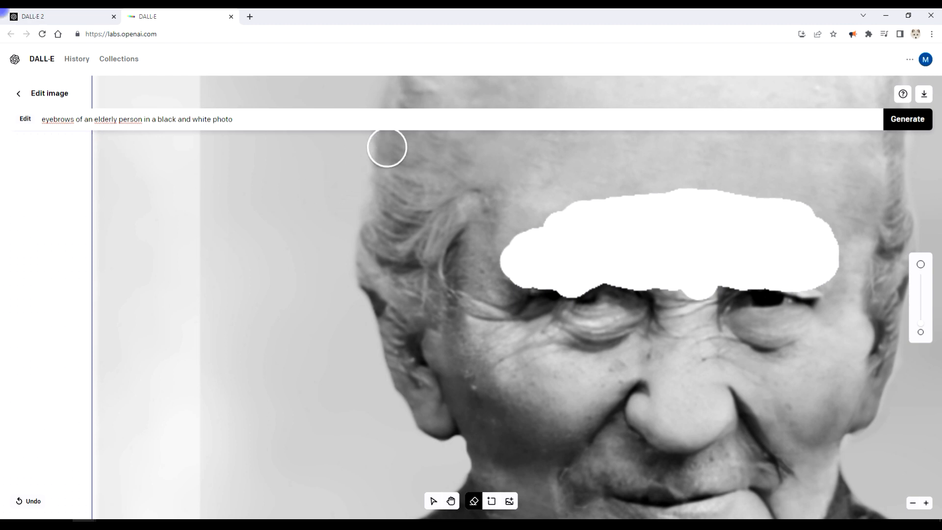
click(909, 121)
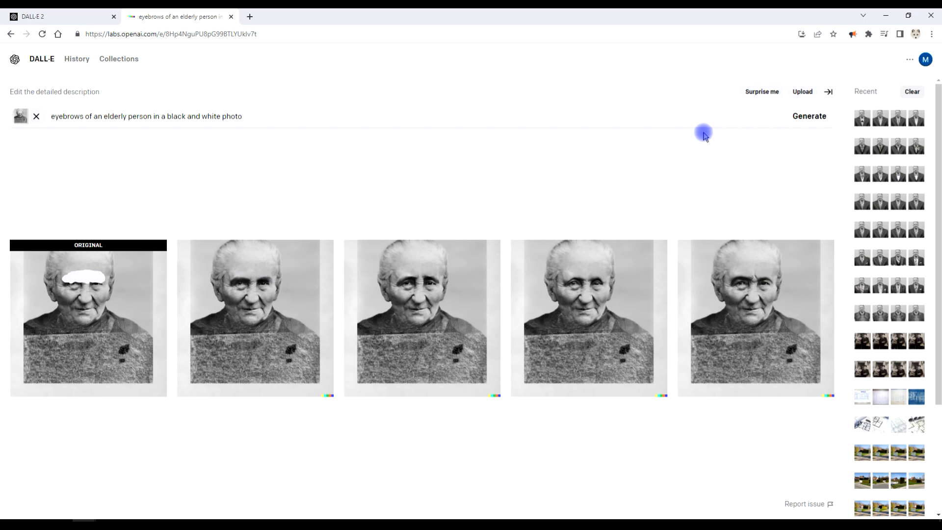
- Compare the generated eyebrow variants by viewing them individually at large size
click(768, 314)
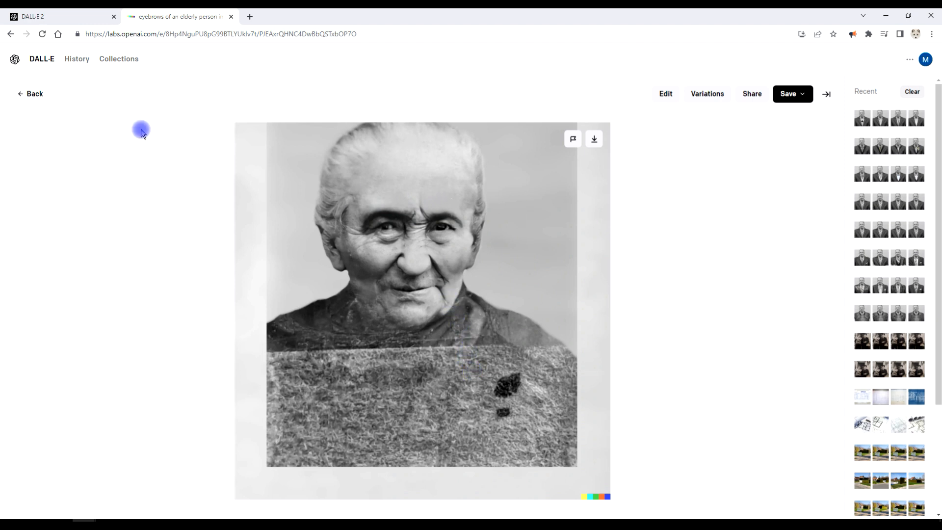
click(35, 94)
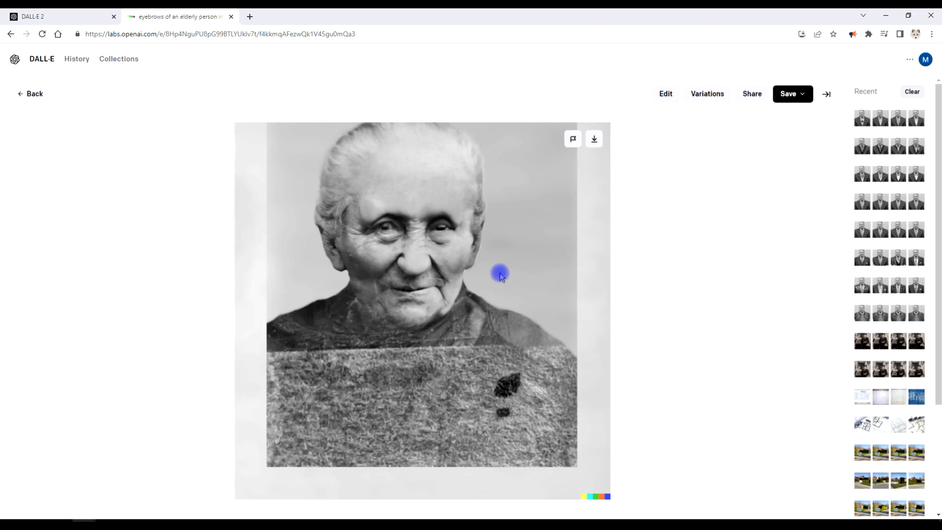
click(27, 93)
- Open the fourth generated variant and download it as a PNG into the arrière-grand-mère folder
click(753, 289)
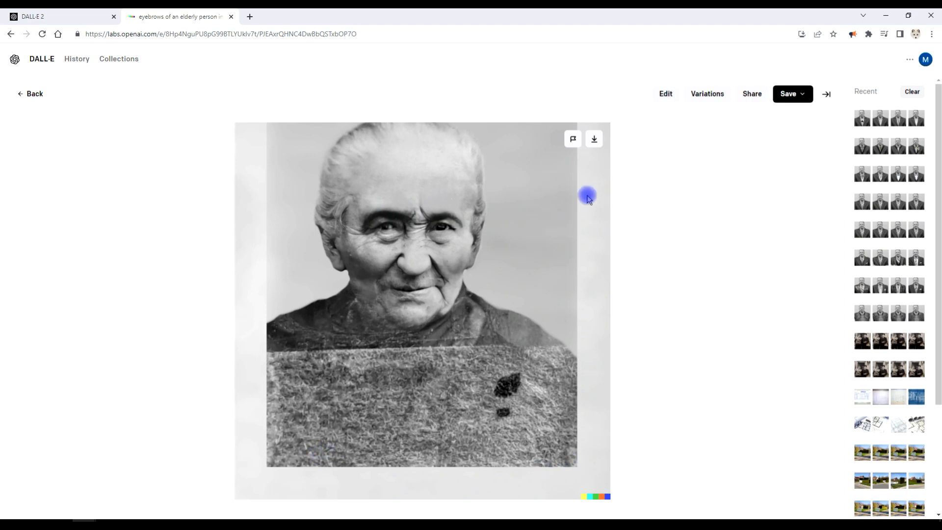
click(596, 139)
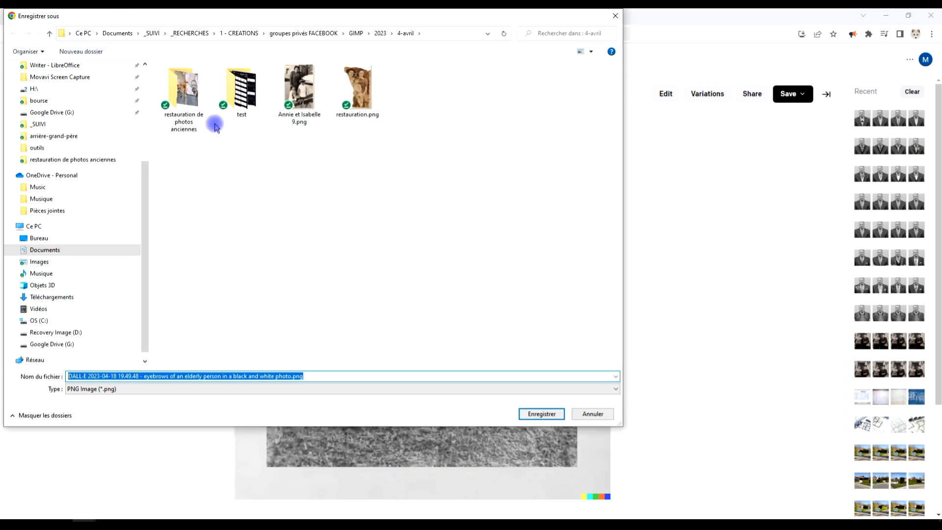
click(191, 95)
double_click(190, 95)
double_click(189, 91)
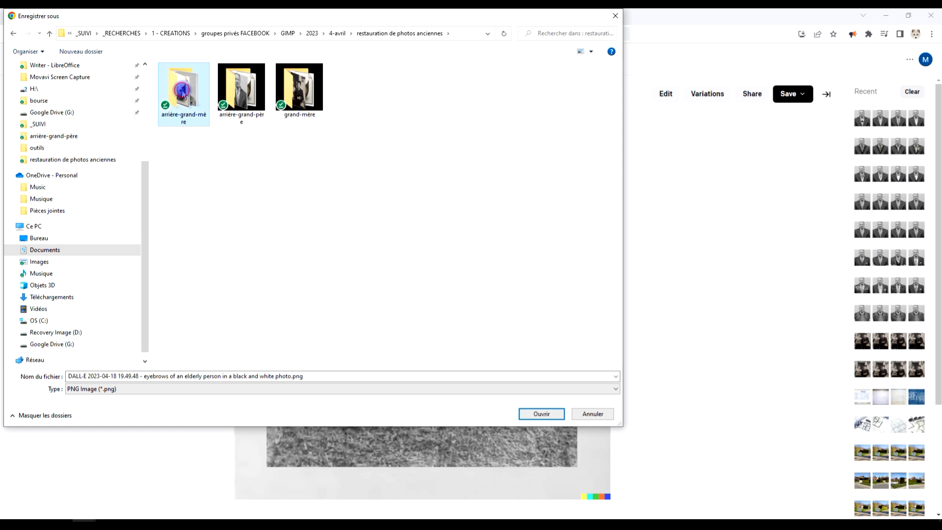
click(542, 414)
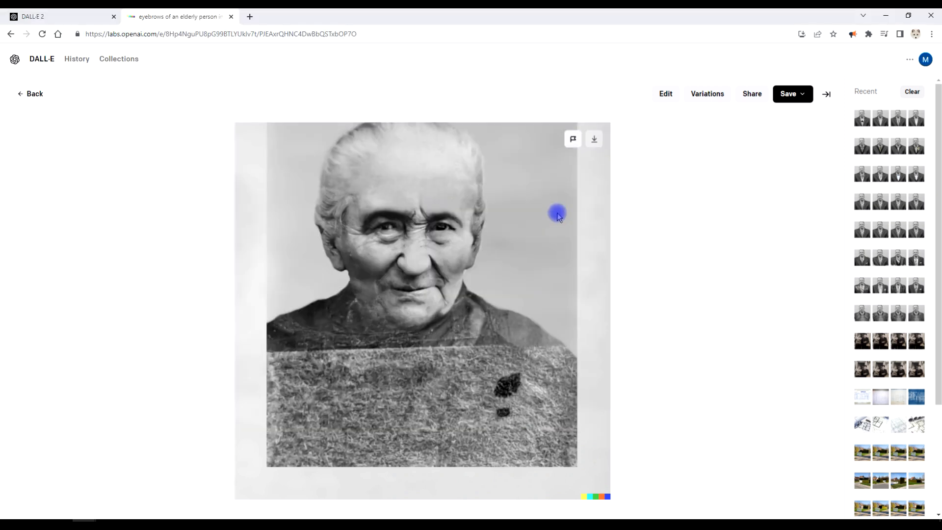
- Open the downloaded variant for editing and erase the grainy damaged area covering the clothing below the shoulders
click(665, 95)
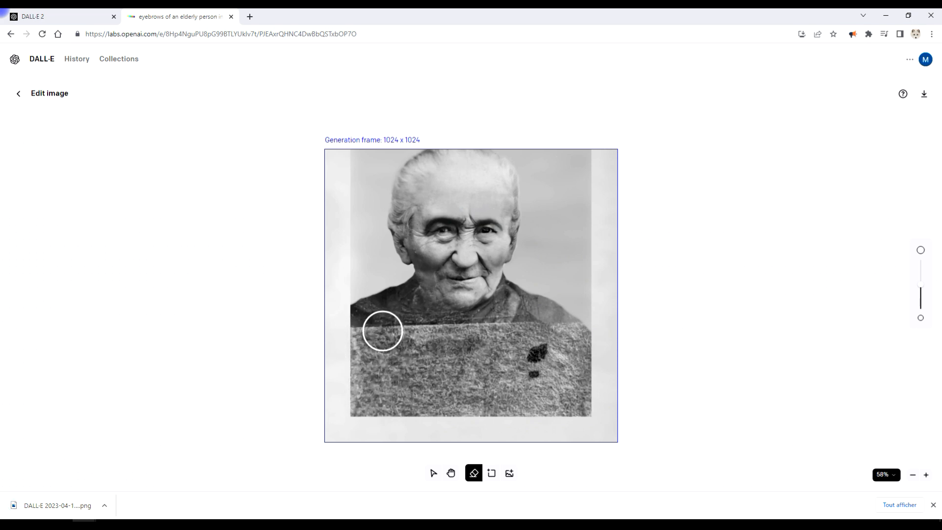
scroll(405, 377, up, 5)
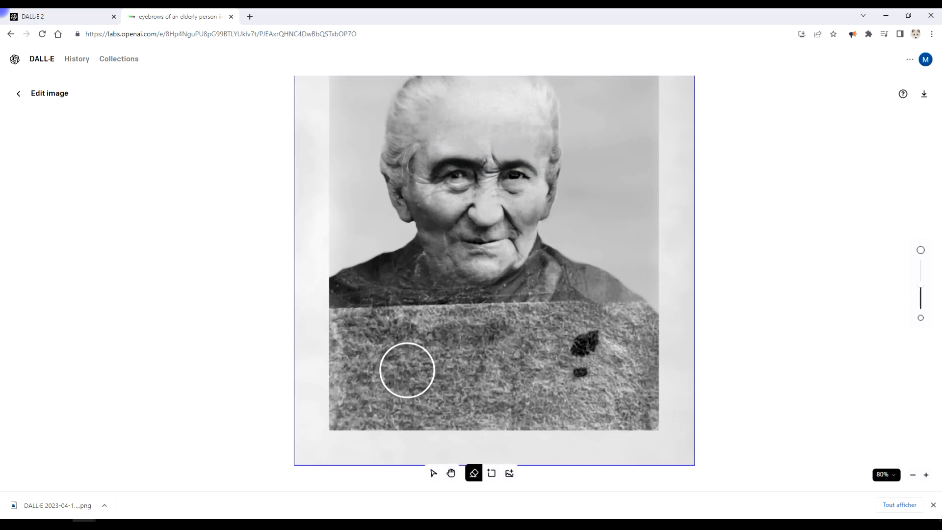
scroll(342, 299, up, 1)
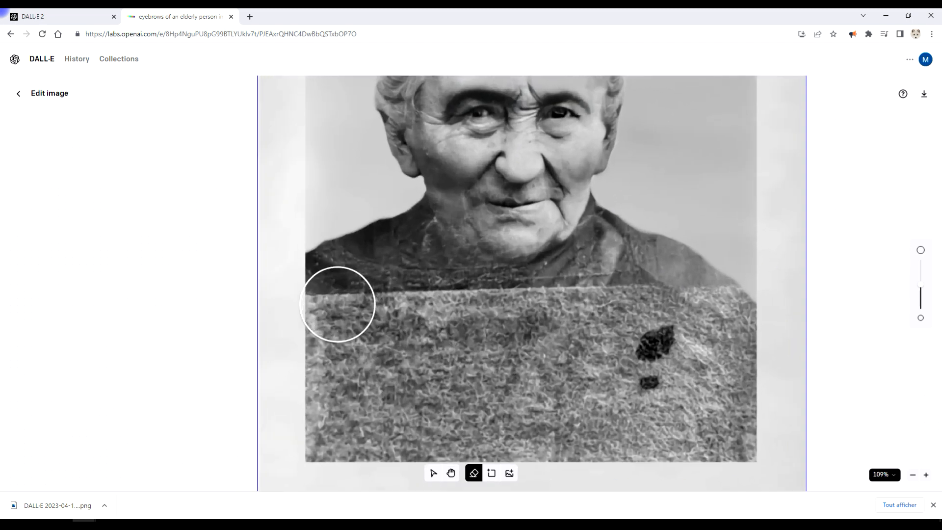
mouse_move(343, 295)
mouse_down()
mouse_move(339, 435)
mouse_move(726, 447)
mouse_move(722, 322)
mouse_move(686, 304)
mouse_move(515, 315)
mouse_move(388, 307)
mouse_move(390, 364)
mouse_move(405, 405)
mouse_move(444, 365)
mouse_move(518, 411)
mouse_move(492, 375)
mouse_move(556, 370)
mouse_move(628, 390)
mouse_move(611, 380)
mouse_move(692, 393)
mouse_up()
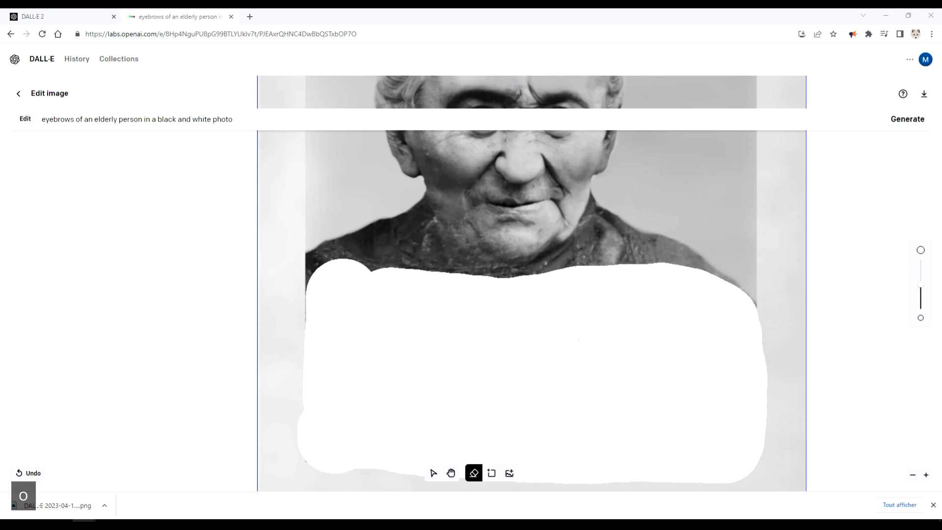
- Generate edits for "dress of an elderly person in a black and white photo" and inspect the fourth variant at large size
text(r a)
key(space)
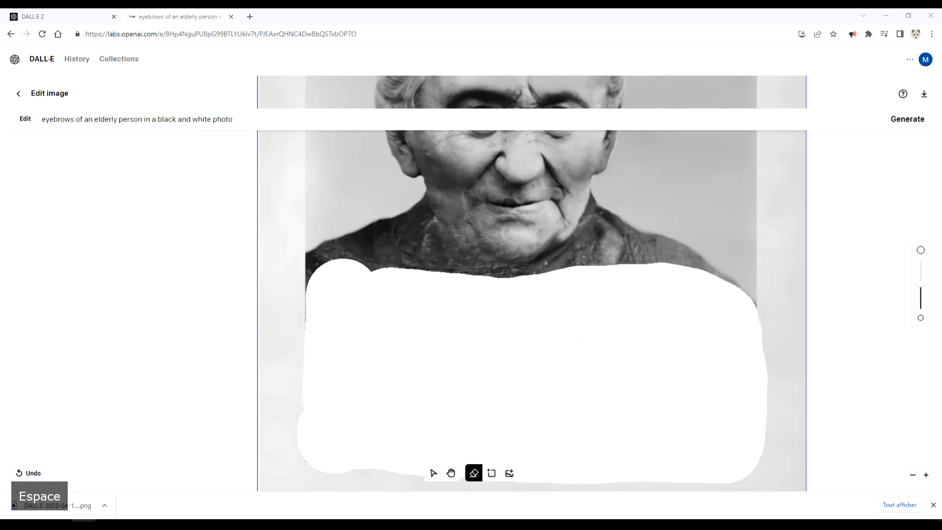
text(s)
text( h)
key(space)
text(noir et bl)
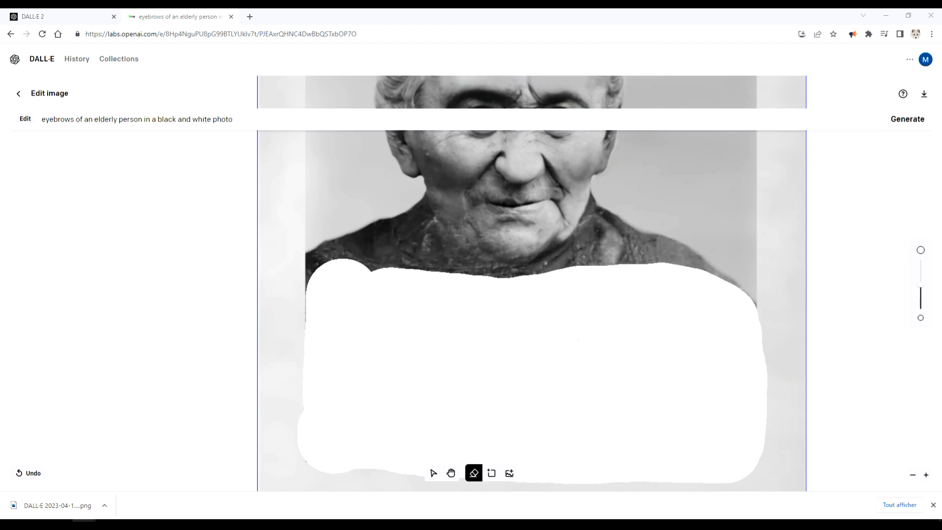
triple_click(109, 119)
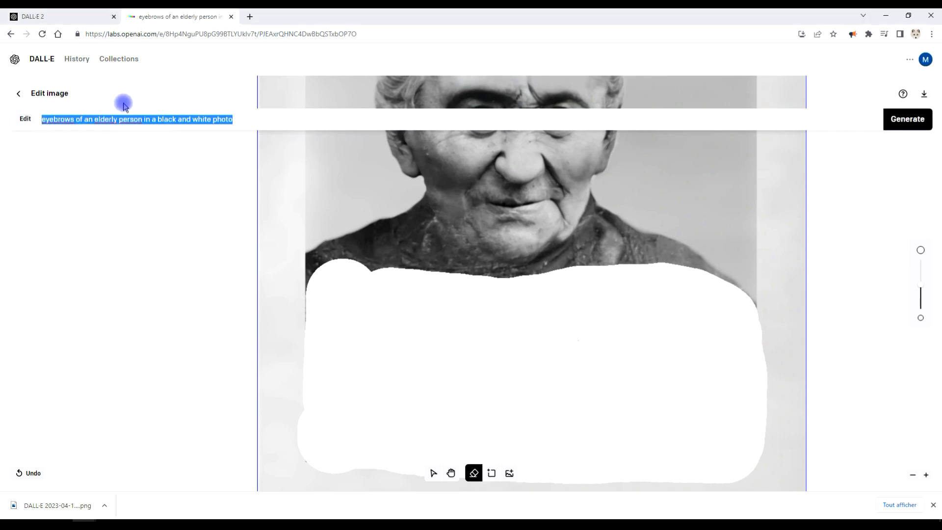
text(dress of an elderly person in a black and white photo)
click(907, 121)
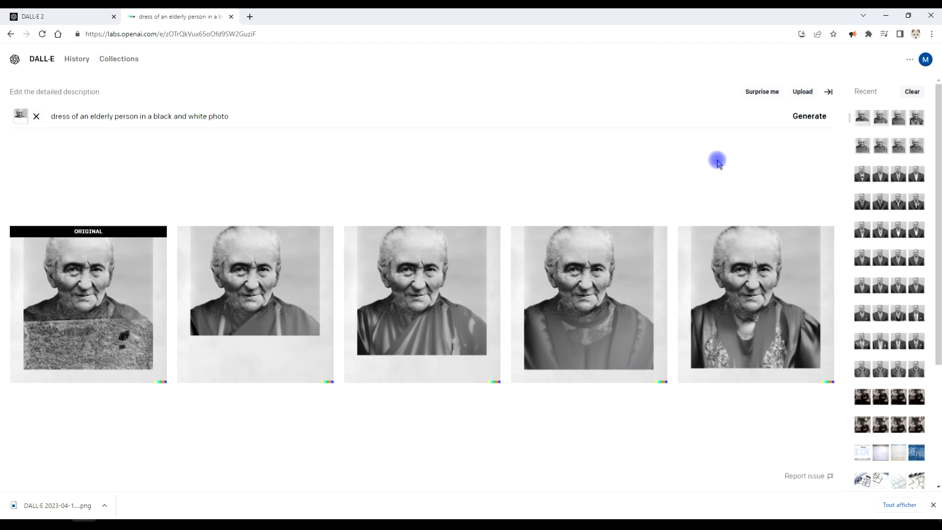
click(744, 329)
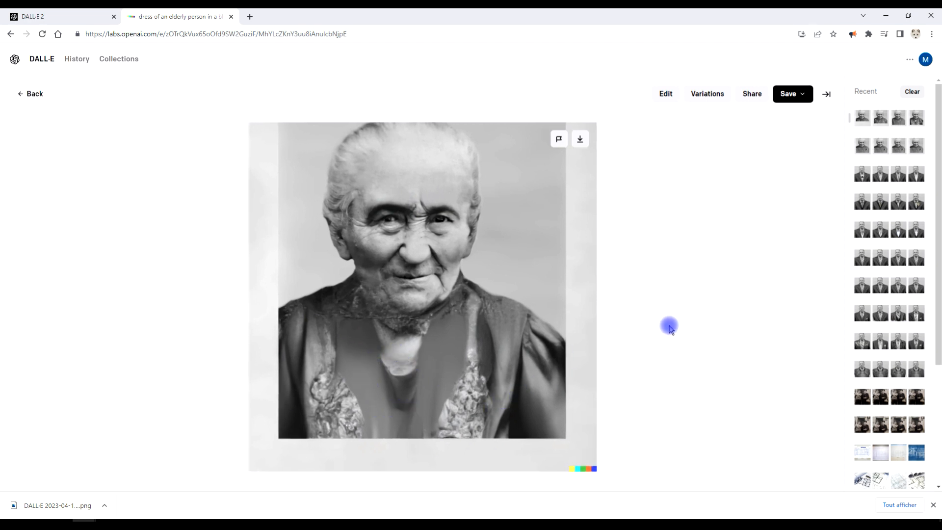
click(32, 93)
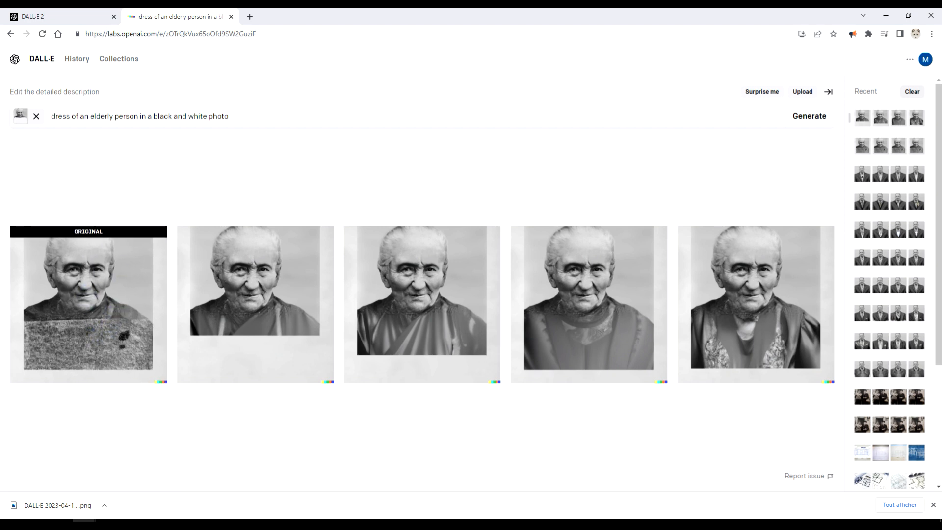
- Change the prompt to "dress and a scarf of an elderly person in a black and white photo" and generate new variants
key(alt+Tab)
key(space)
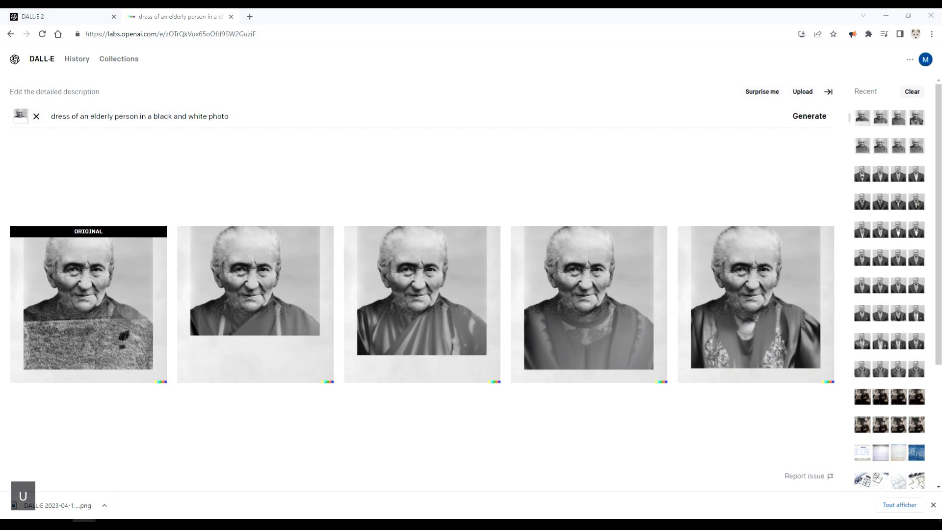
key(BackSpace)
key(a)
key(space)
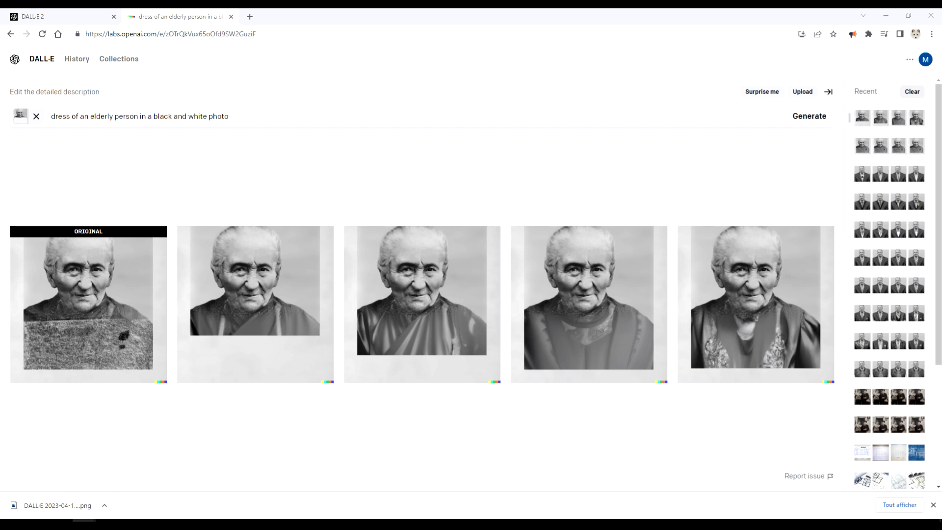
key(BackSpace)
key(space)
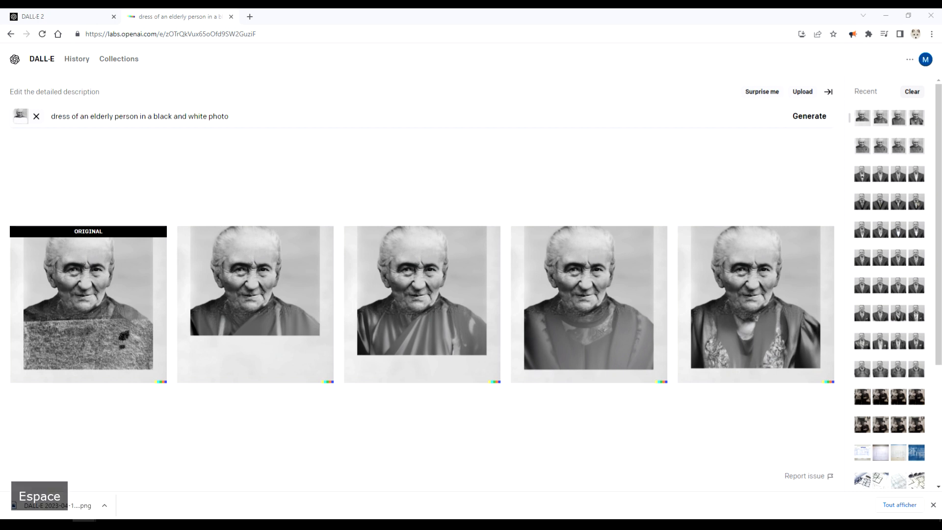
key(f)
key(space)
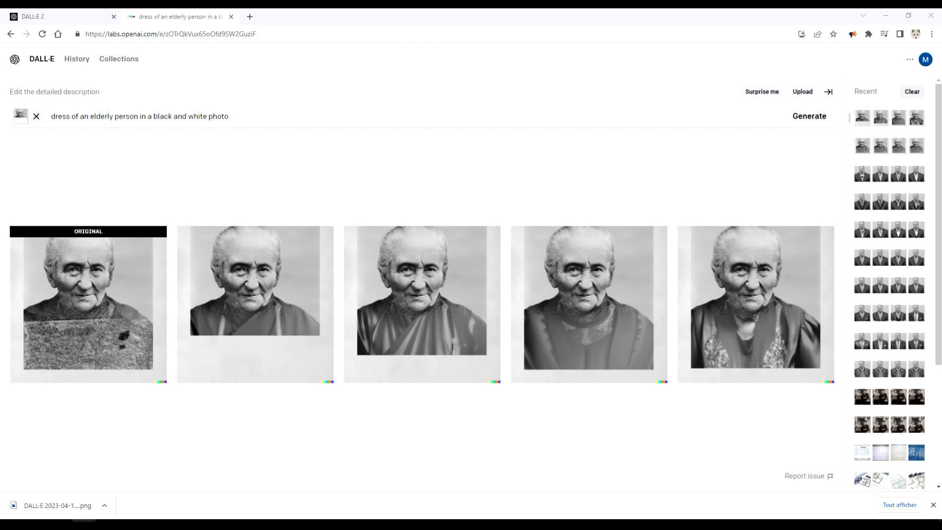
triple_click(177, 116)
text(dress and a scarf of an elderly person in a black and white photo)
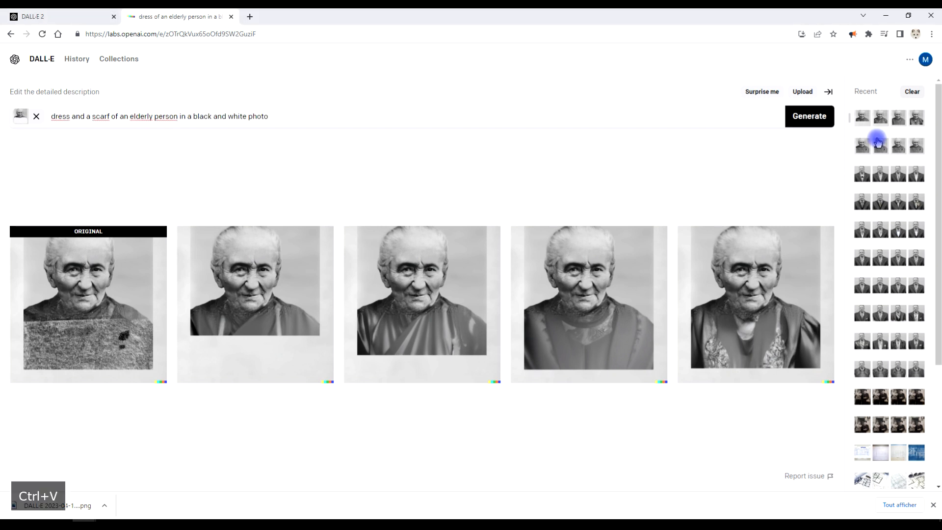
click(811, 118)
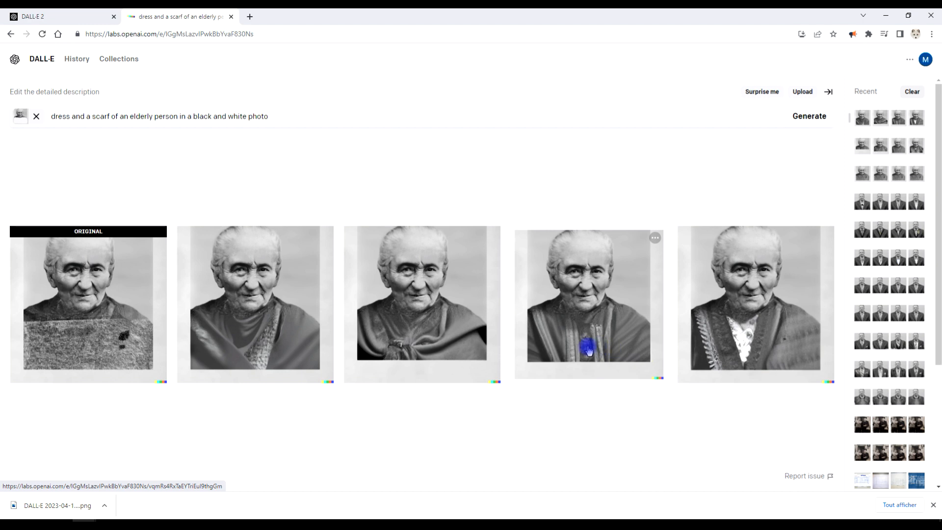
- Compare the second and third dress-and-scarf variants by viewing each at large size
click(447, 348)
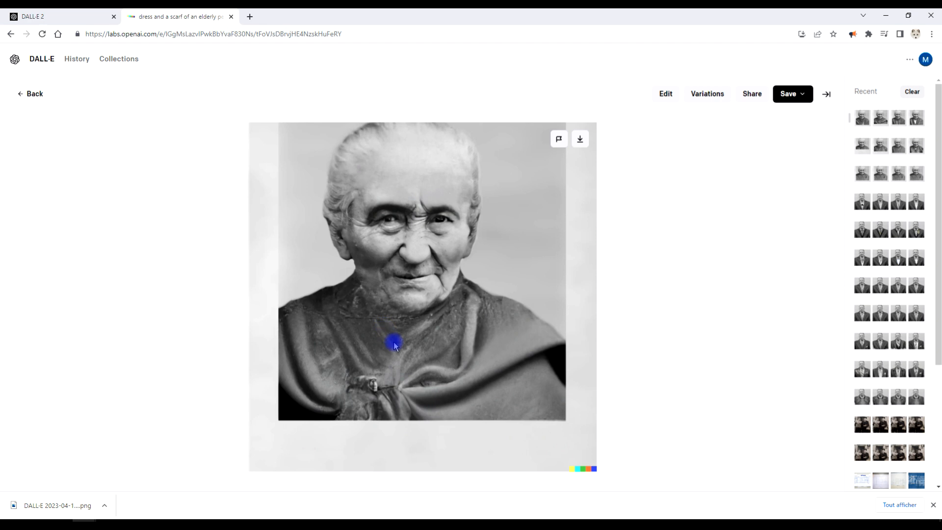
click(34, 93)
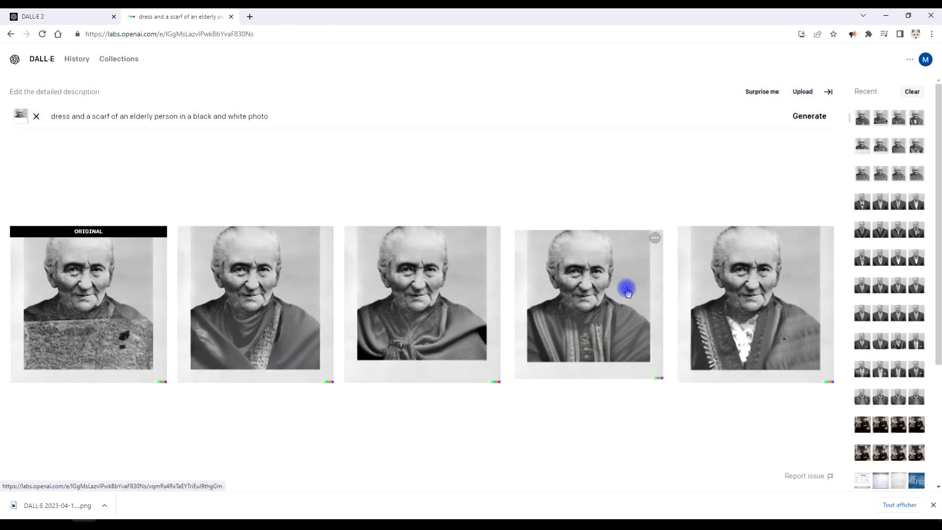
click(613, 334)
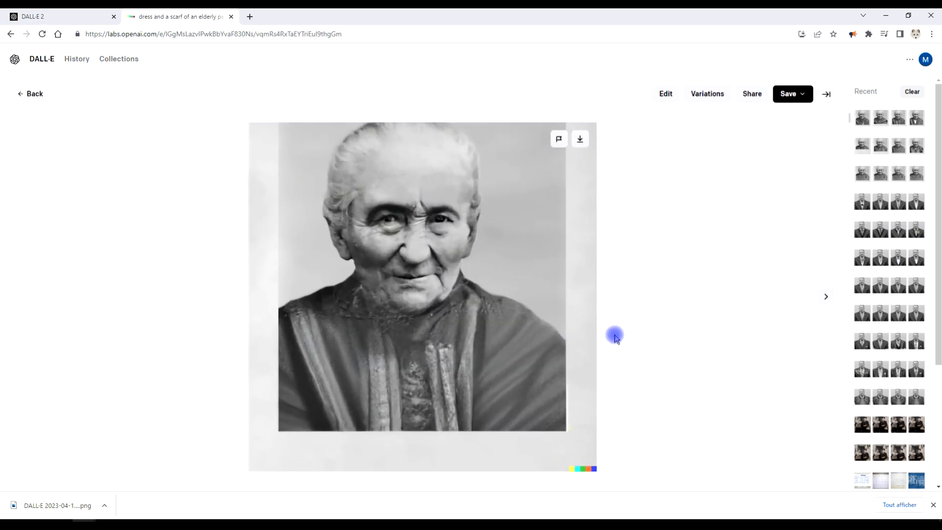
click(23, 94)
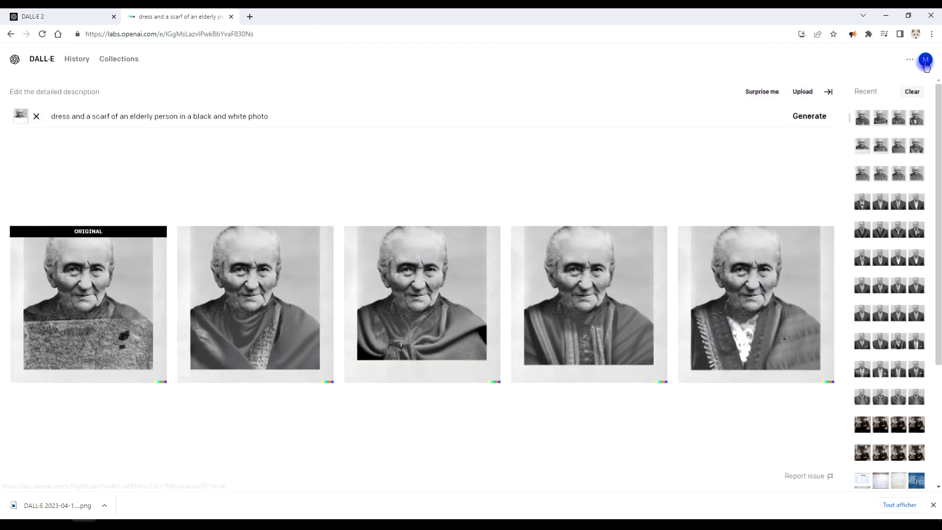
click(925, 61)
click(926, 61)
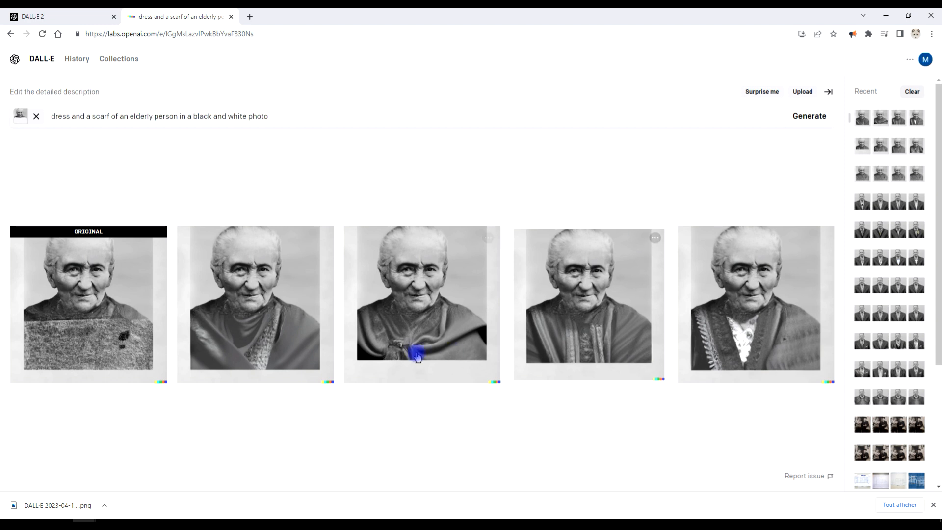
- Open the first dress-and-scarf variant for editing and reduce the eraser brush size for work around the collar
click(279, 338)
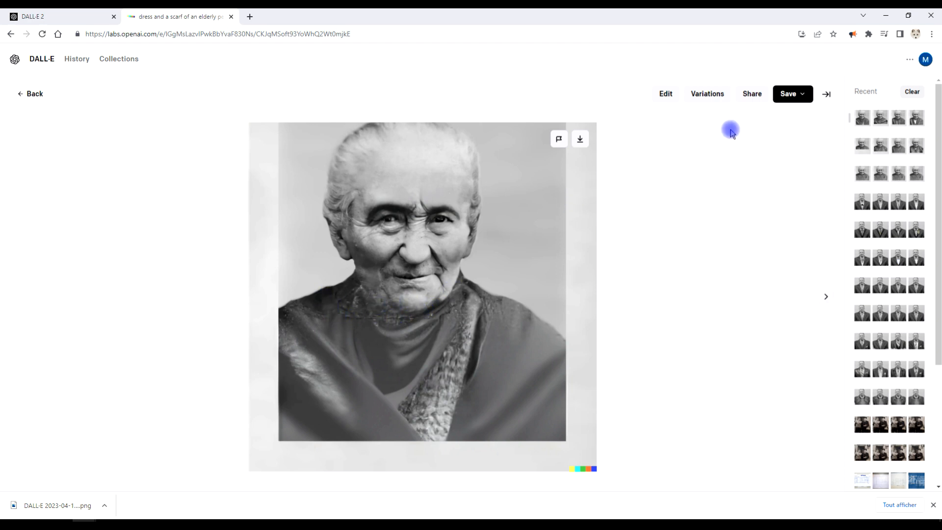
click(666, 93)
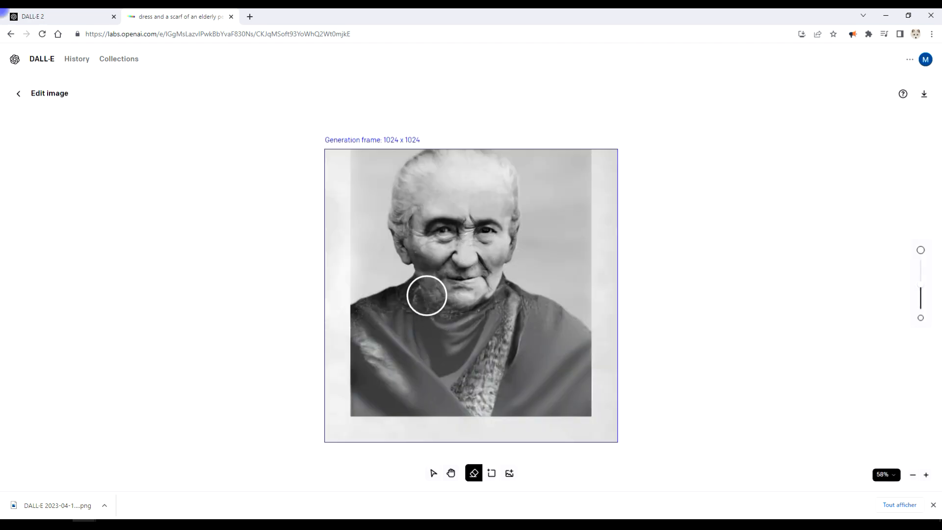
scroll(427, 298, up, 2)
scroll(416, 314, up, 8)
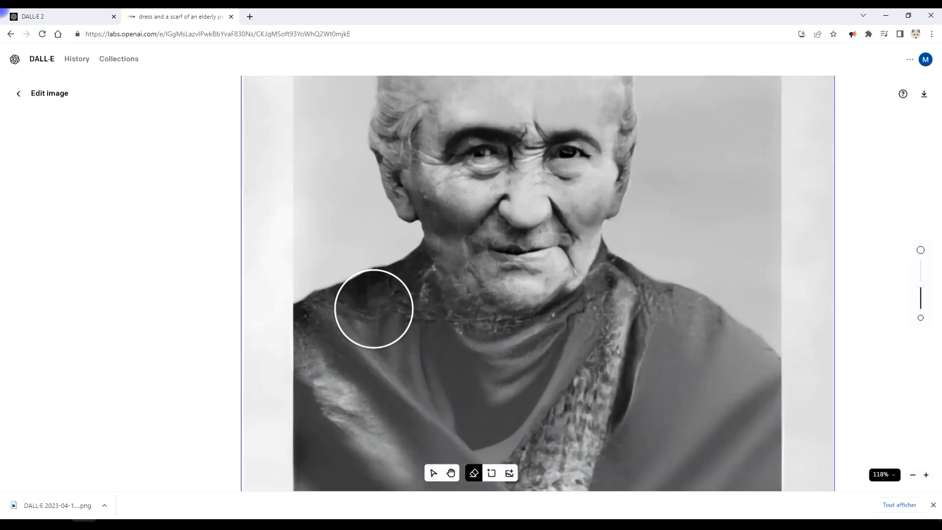
scroll(387, 308, up, 1)
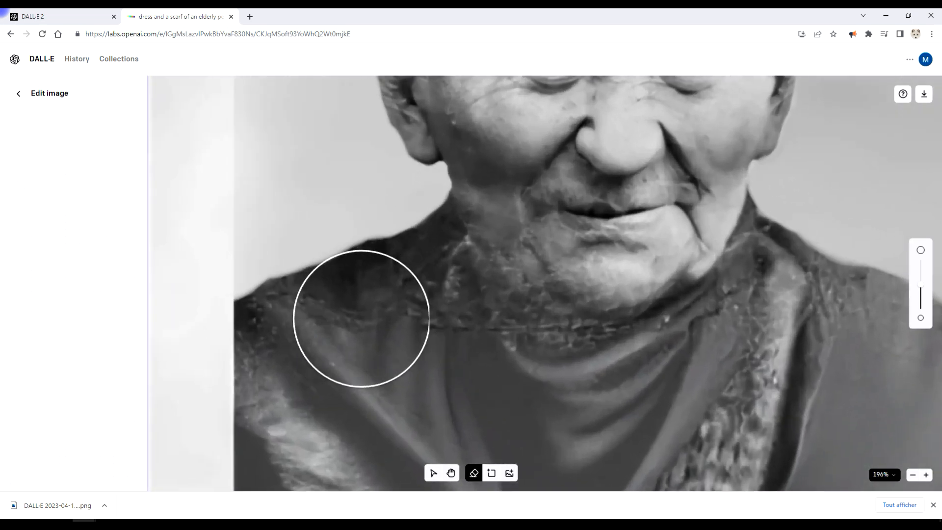
drag(920, 285, 920, 309)
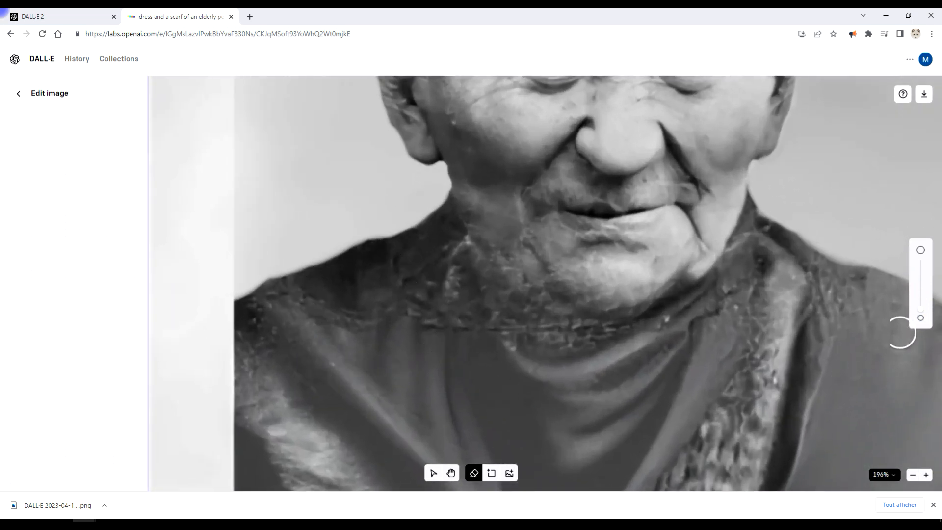
- Erase the damaged fabric from the photo's left shoulder up to the neck and along the strip beneath the chin
mouse_move(291, 294)
mouse_down()
mouse_move(435, 230)
mouse_move(441, 207)
mouse_move(479, 304)
mouse_move(550, 333)
mouse_move(627, 330)
mouse_up()
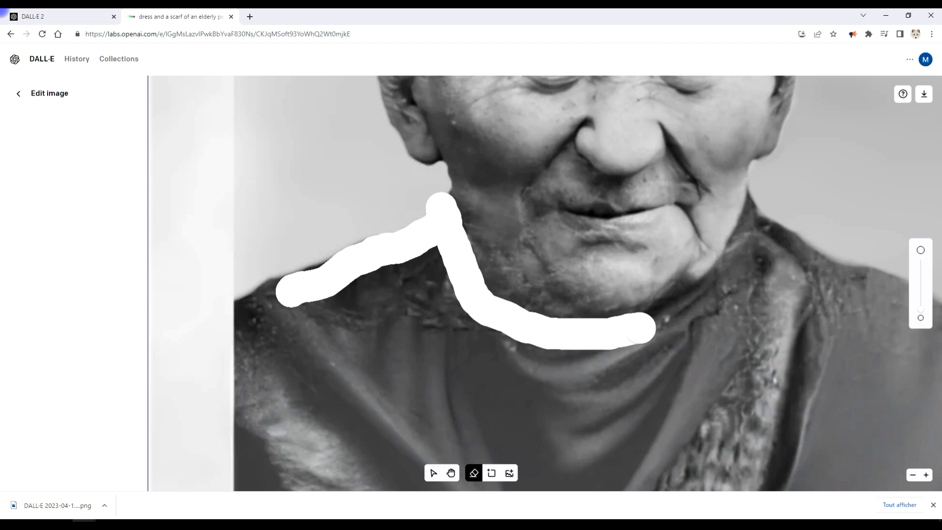
mouse_move(565, 349)
mouse_down()
mouse_move(437, 307)
mouse_move(319, 312)
mouse_move(318, 301)
mouse_move(415, 269)
mouse_move(345, 284)
mouse_move(412, 268)
mouse_move(432, 282)
mouse_up()
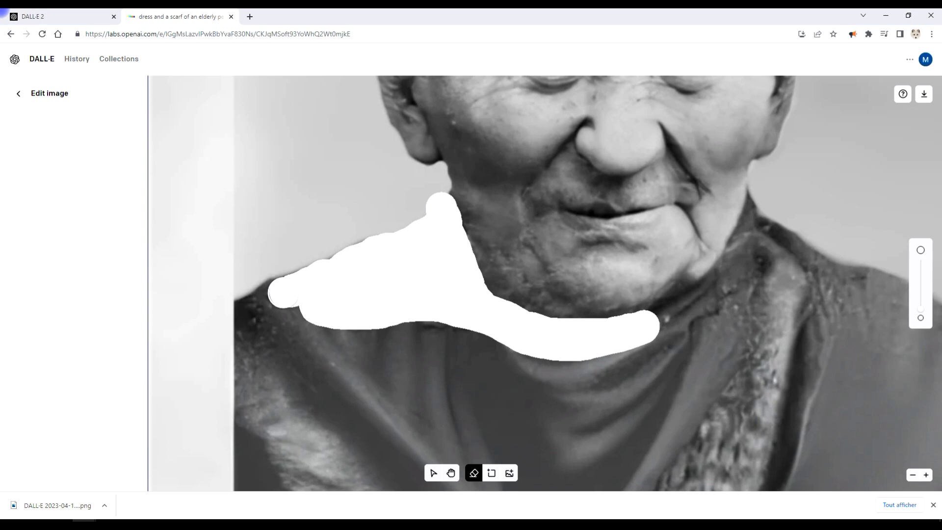
drag(285, 293, 256, 304)
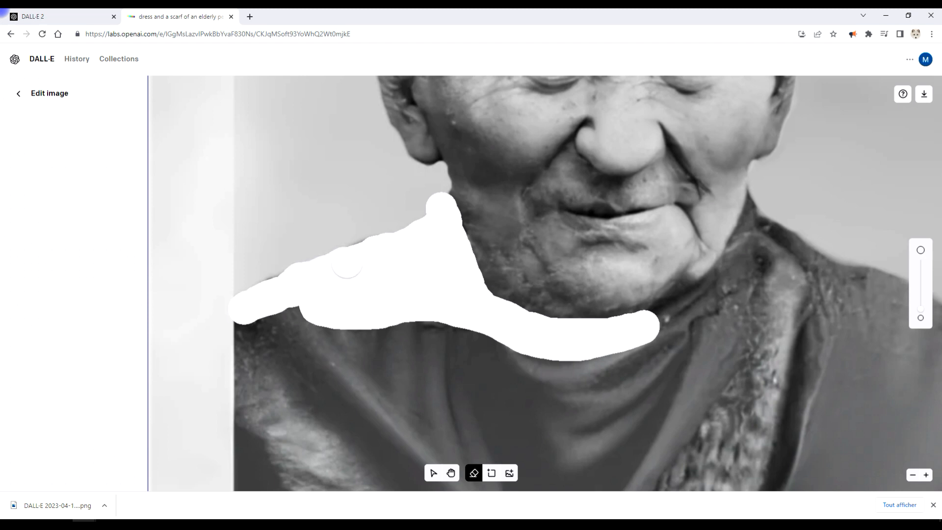
drag(414, 239, 418, 243)
- Erase the damaged collar on the photo's right side and generate edits for "dress and a scarf of an elderly person in a black and white photo"
scroll(457, 275, down, 5)
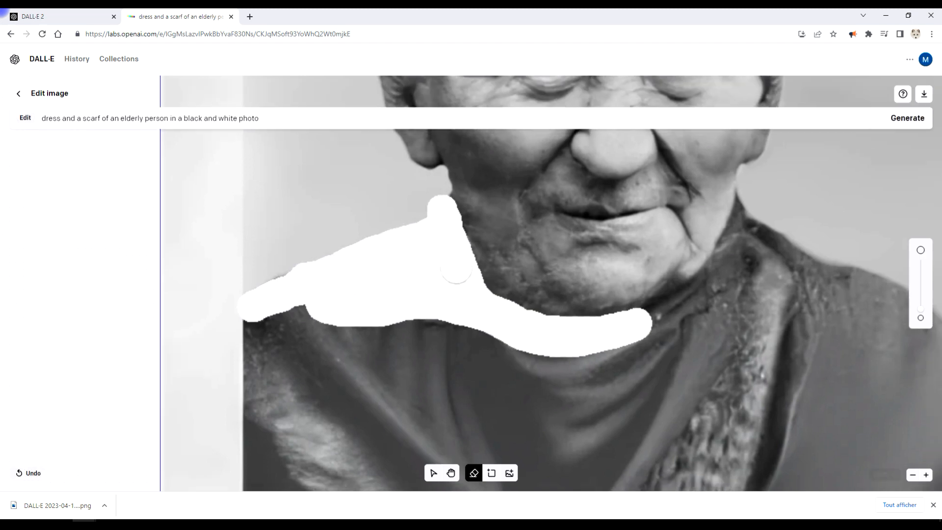
scroll(740, 277, up, 3)
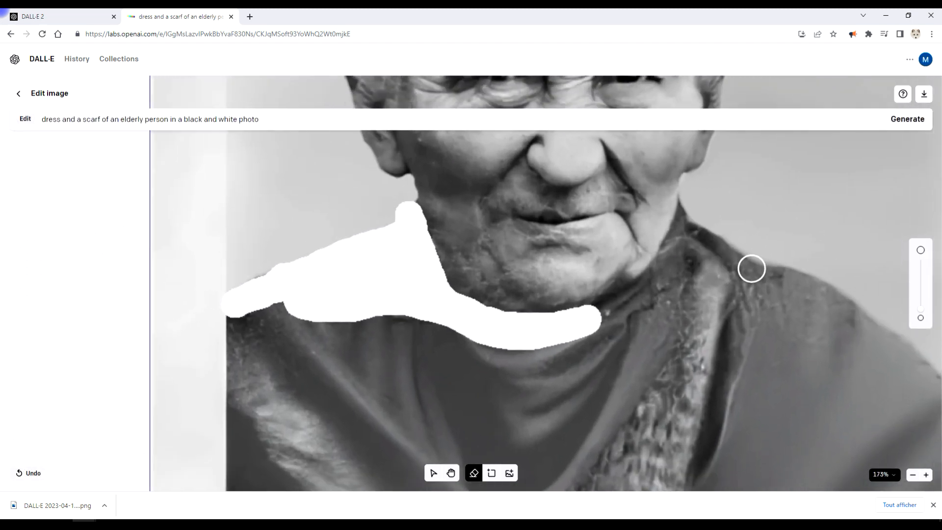
scroll(751, 268, up, 1)
drag(680, 229, 672, 241)
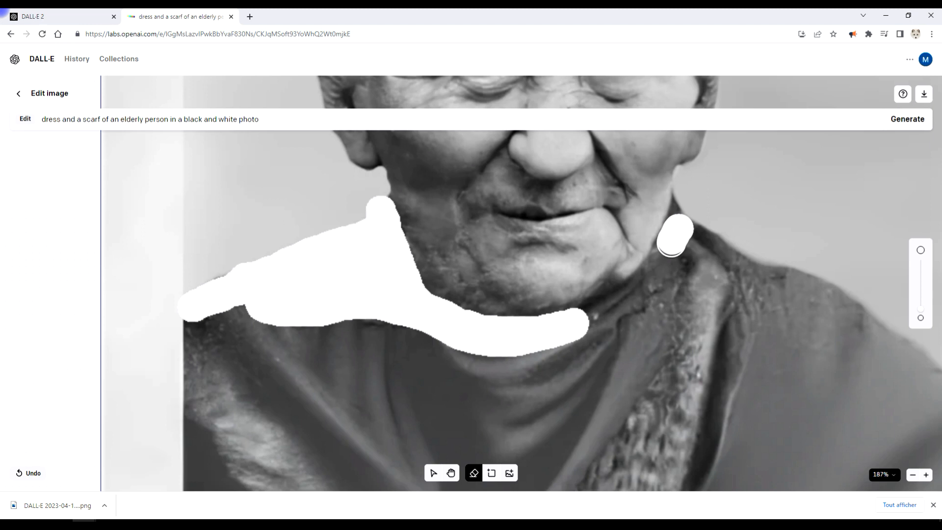
mouse_move(643, 286)
mouse_down()
mouse_move(694, 245)
mouse_move(682, 286)
mouse_move(711, 252)
mouse_move(686, 245)
mouse_move(753, 282)
mouse_move(711, 312)
mouse_move(730, 292)
mouse_move(591, 322)
mouse_move(723, 319)
mouse_up()
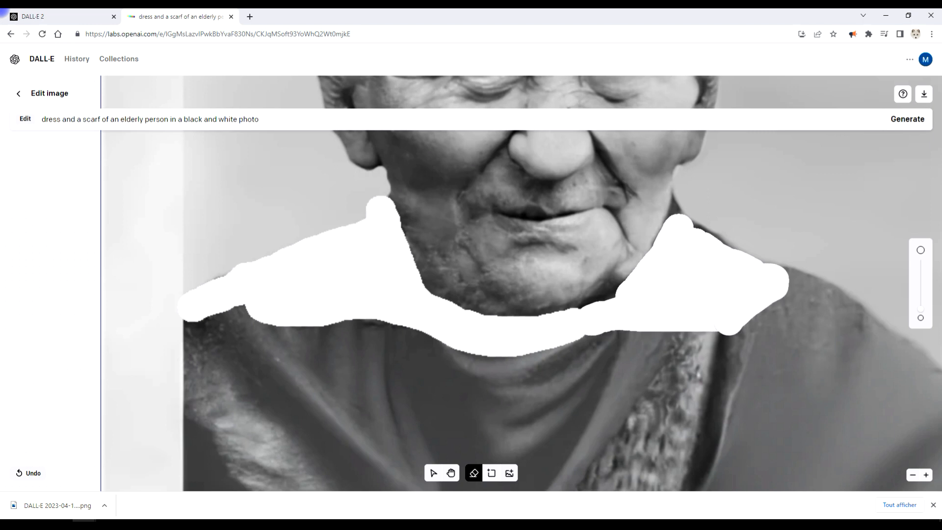
scroll(741, 311, down, 5)
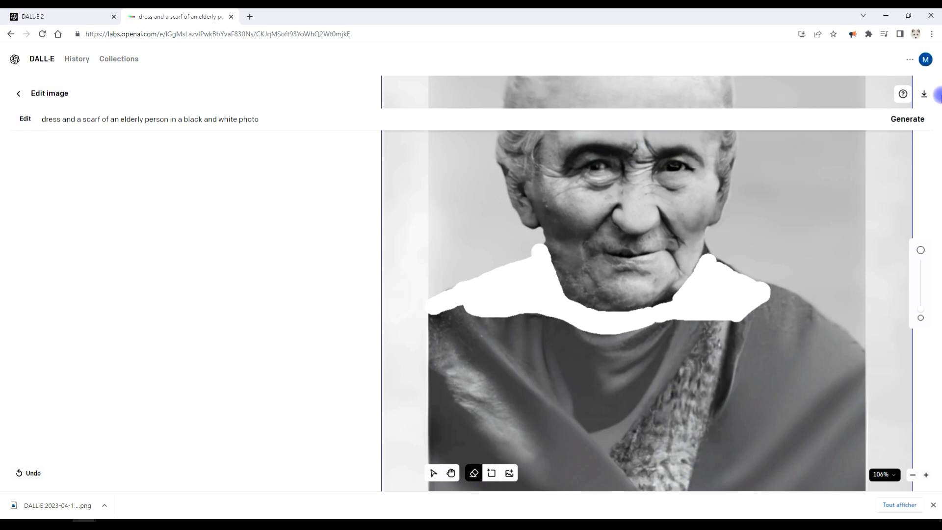
click(907, 119)
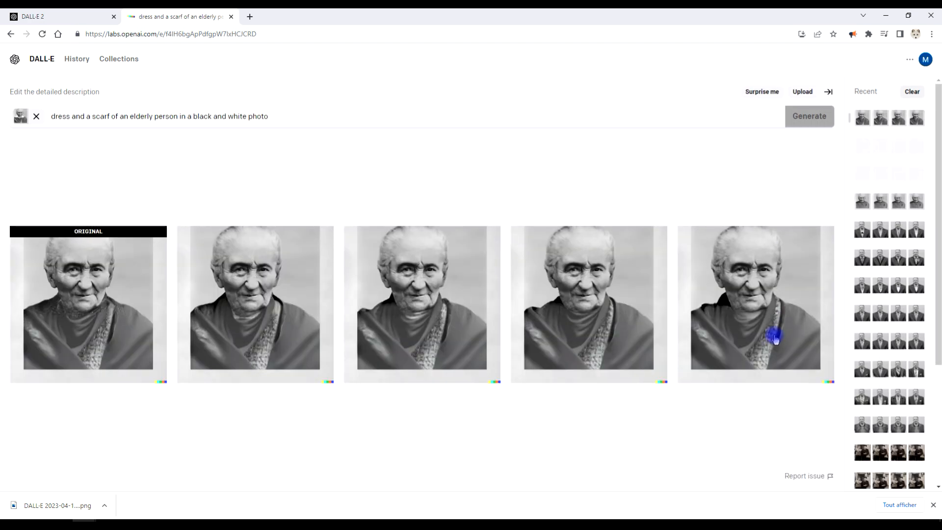
- Download the third newly generated dress-and-scarf variant into the arrière-grand-mère folder and check the account's remaining credits
click(592, 327)
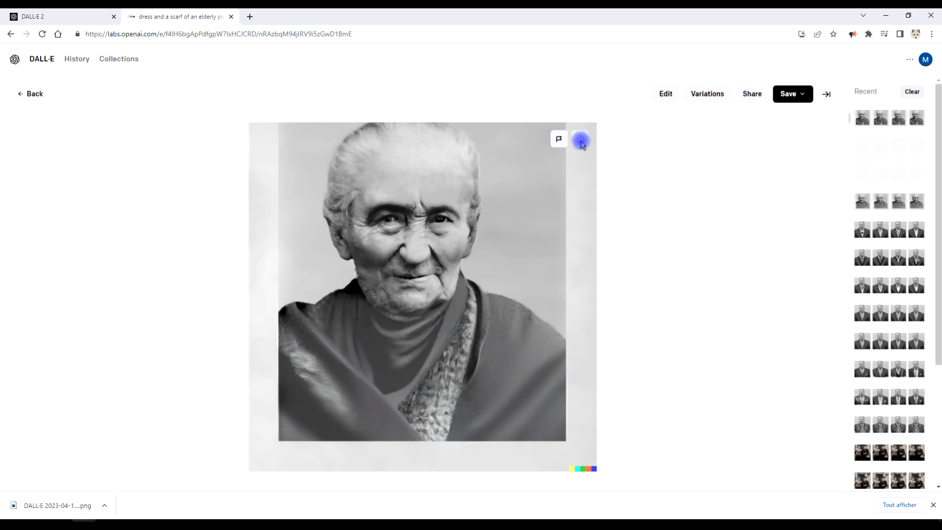
click(581, 141)
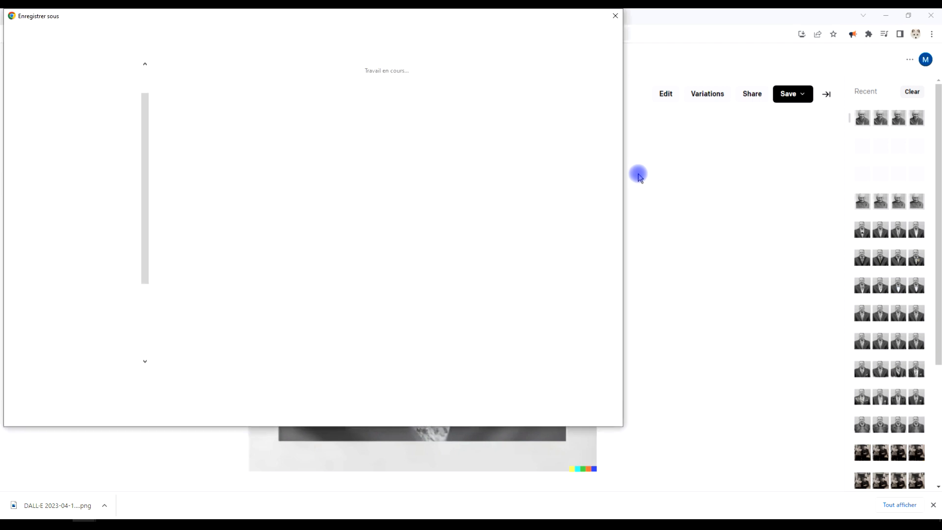
click(534, 415)
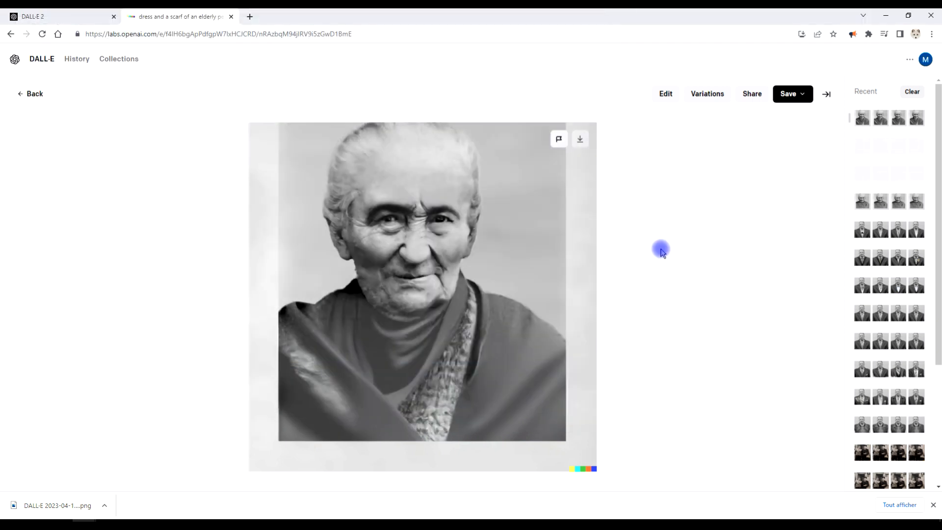
click(928, 60)
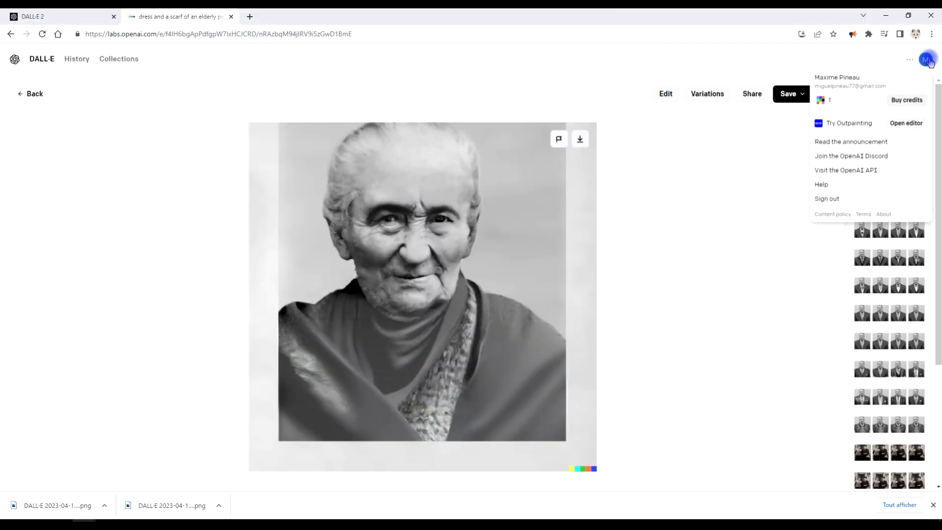
click(35, 93)
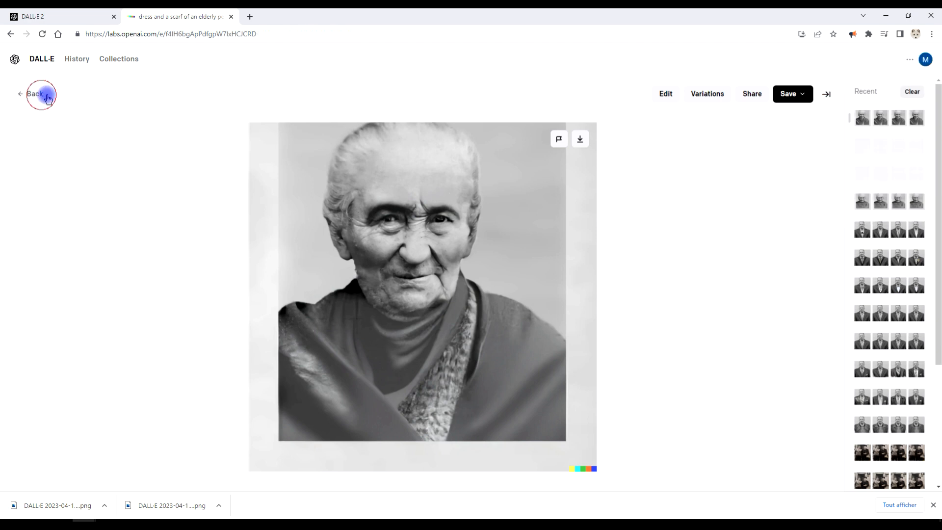
- Switch to GIMP, turn on visibility for all layers of the restoration file and select the joue gauche layer
click(885, 15)
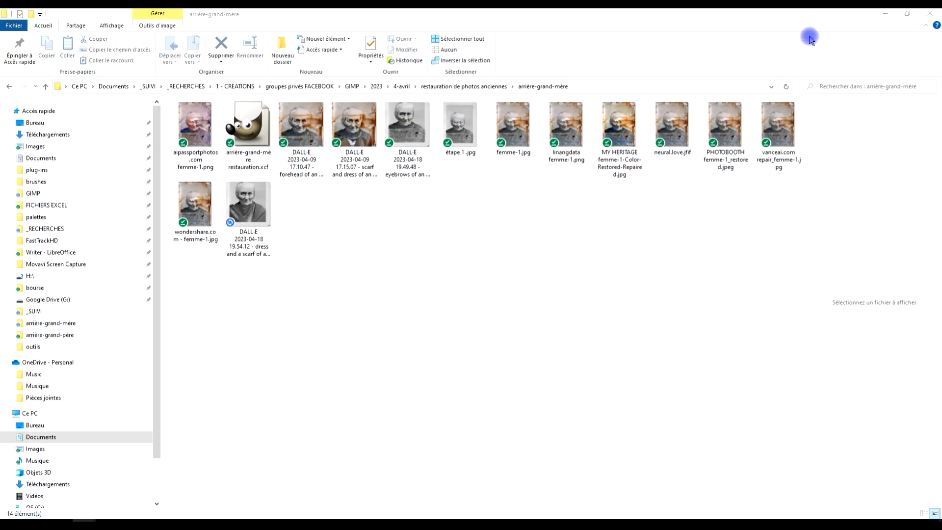
click(301, 520)
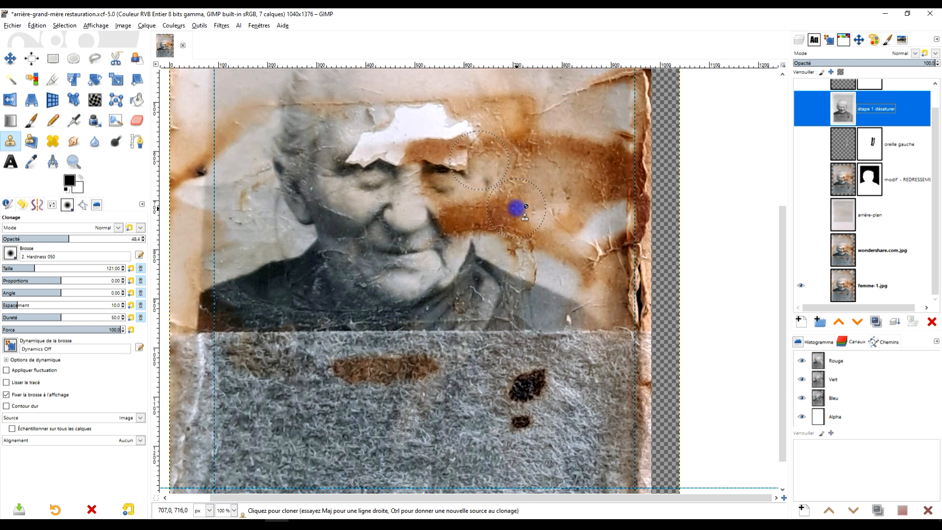
shift+click(801, 285)
scroll(540, 226, up, 3)
scroll(553, 213, down, 2)
scroll(560, 216, up, 1)
drag(559, 244, 563, 273)
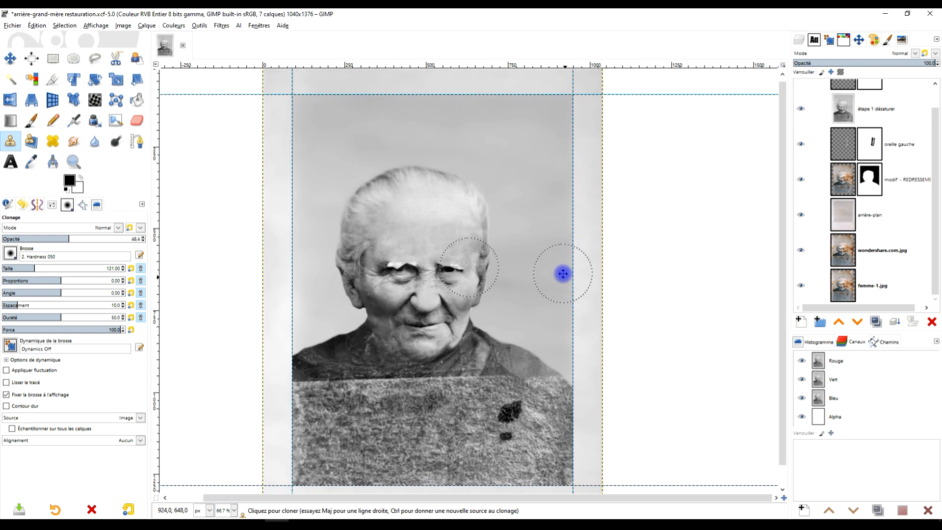
scroll(877, 125, up, 1)
click(852, 94)
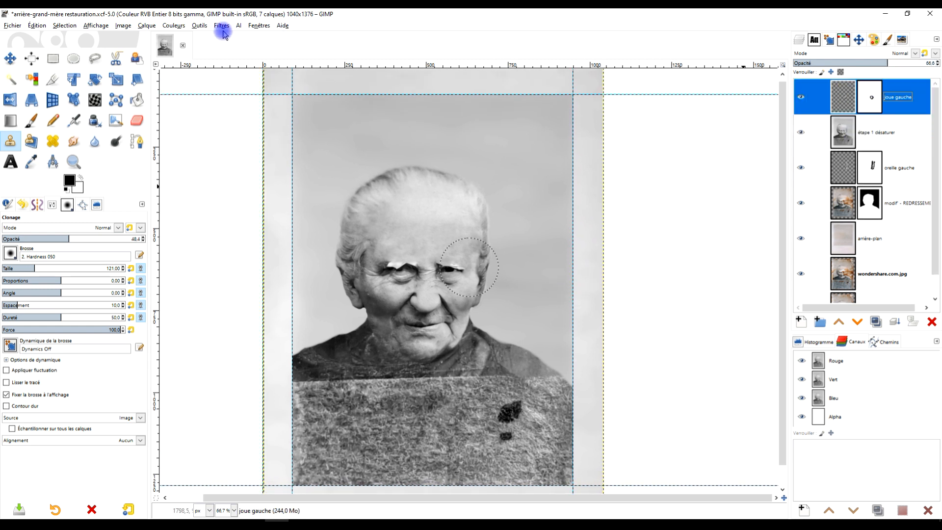
- Open "DALL·E 2023-04-18 19.54.12 - dress and a scarf of an elderly person in a black and whi.png" as a new layer
click(14, 26)
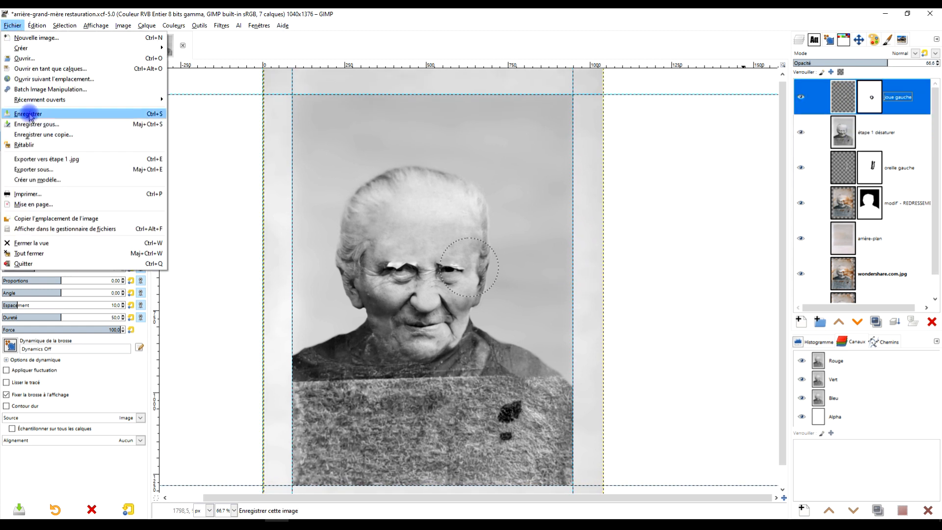
click(50, 69)
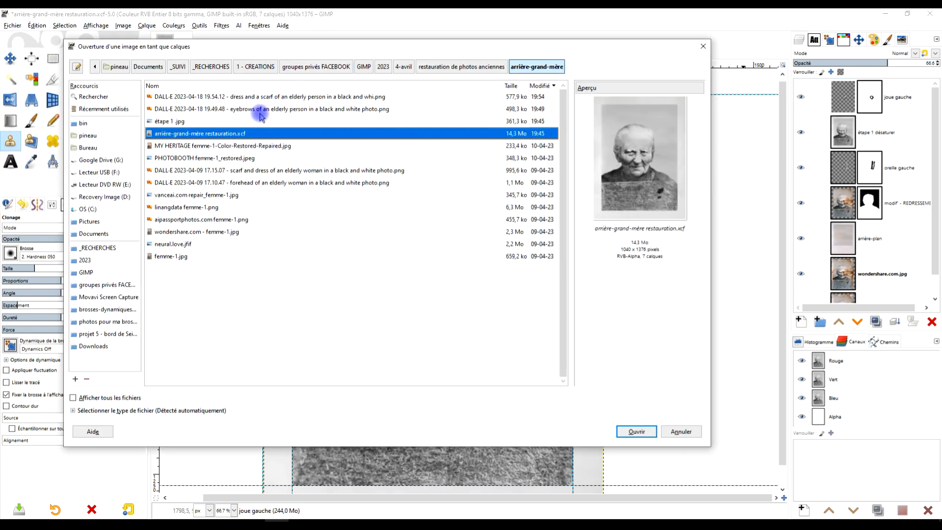
click(291, 97)
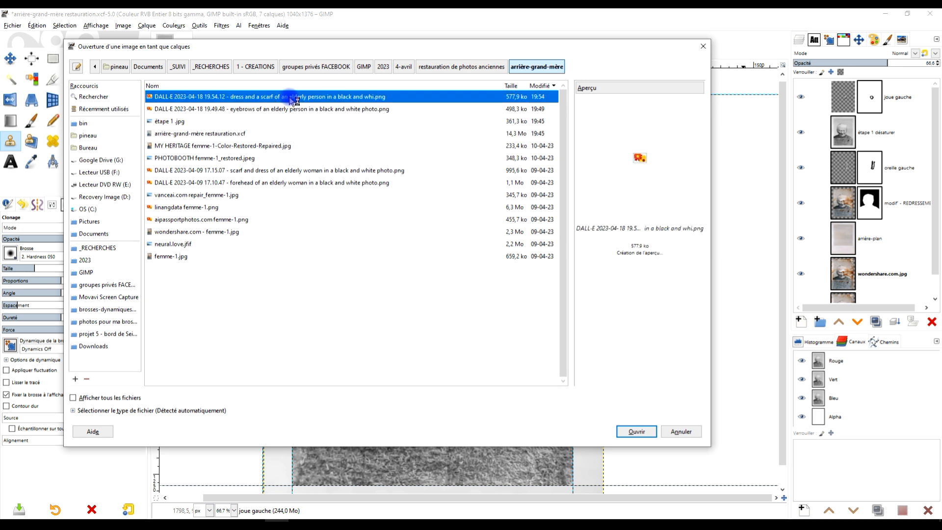
click(635, 432)
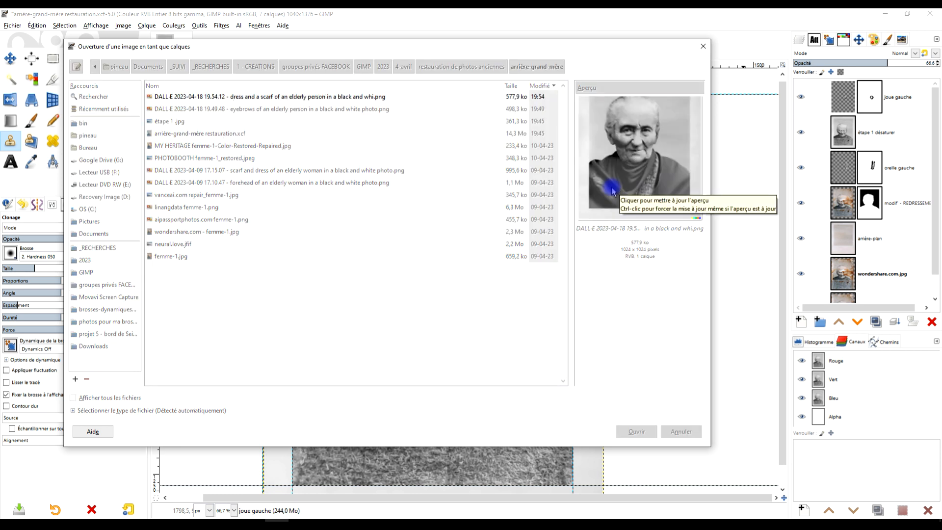
- Lower the imported DALL·E layer's opacity to about 62% so the portrait underneath can be used for alignment
ctrl+scroll(631, 236, down, 1)
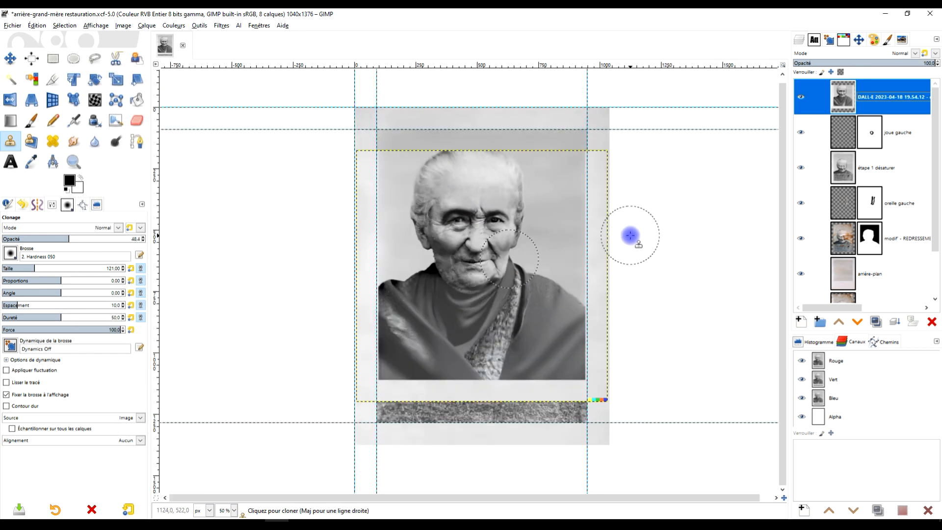
ctrl+scroll(608, 305, up, 1)
drag(647, 291, 655, 233)
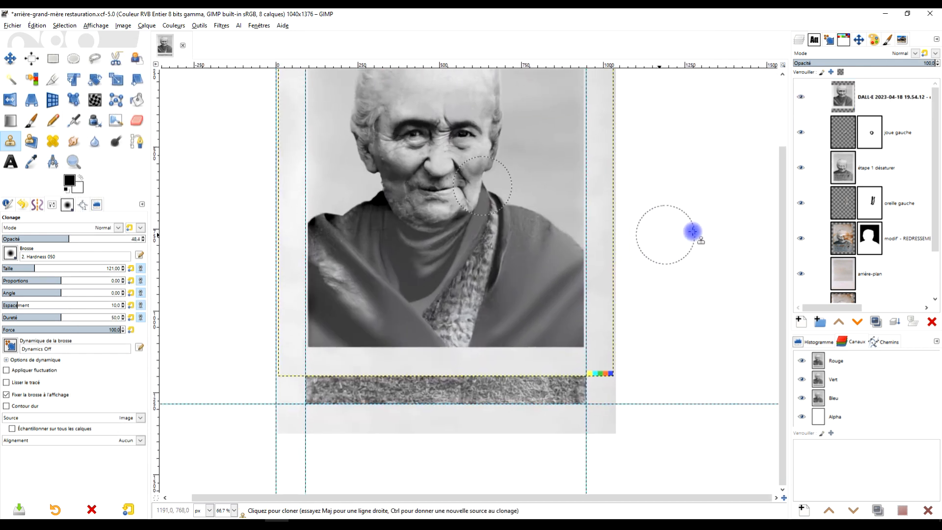
click(846, 89)
click(882, 63)
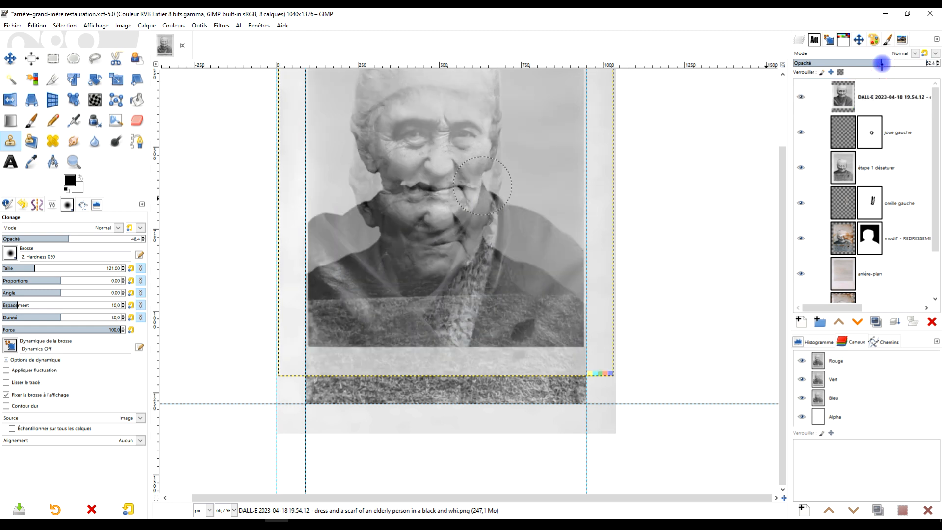
- Move the semi-transparent DALL·E layer down until its face overlaps the face in the layers below
click(9, 57)
drag(458, 157, 440, 299)
scroll(437, 252, up, 4)
scroll(460, 241, down, 2)
key(shift+ctrl+j)
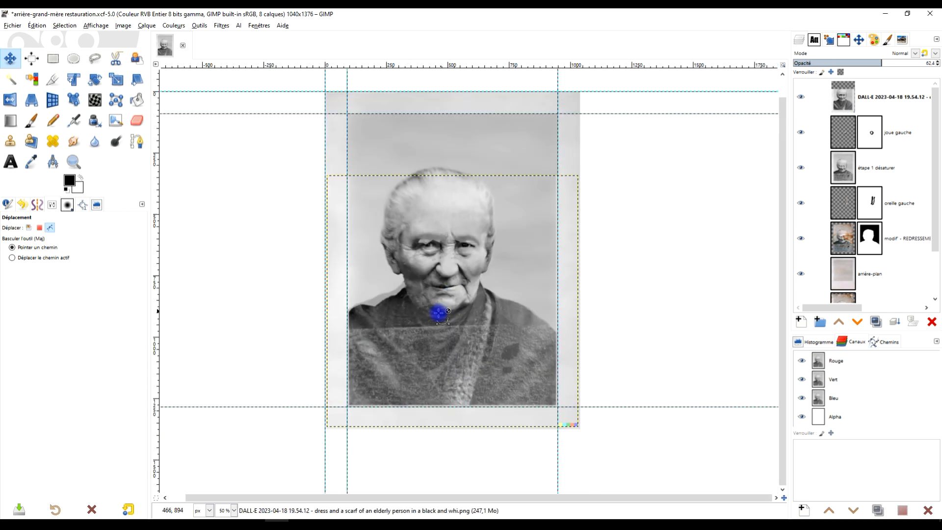
- Restore the DALL·E layer's opacity to 100% and examine its placement over the portrait
key(1)
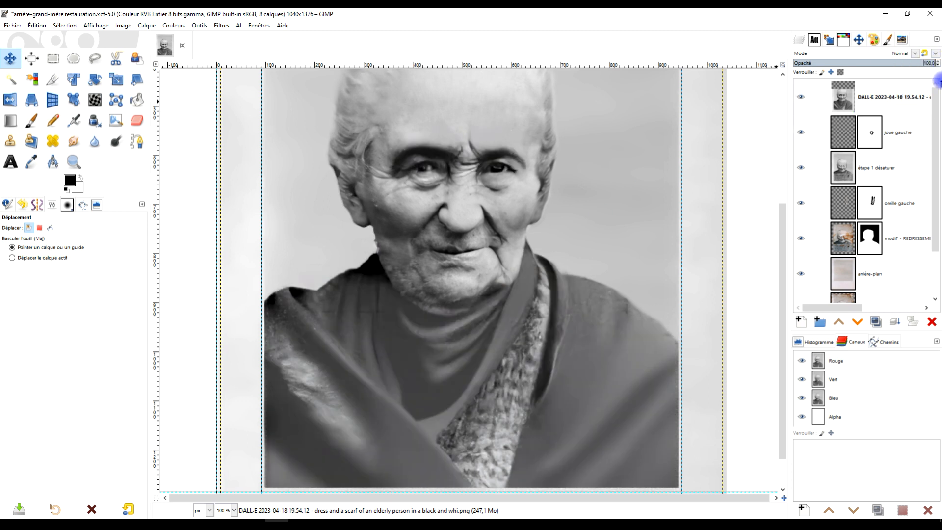
scroll(563, 249, down, 3)
drag(576, 242, 479, 265)
scroll(465, 248, up, 2)
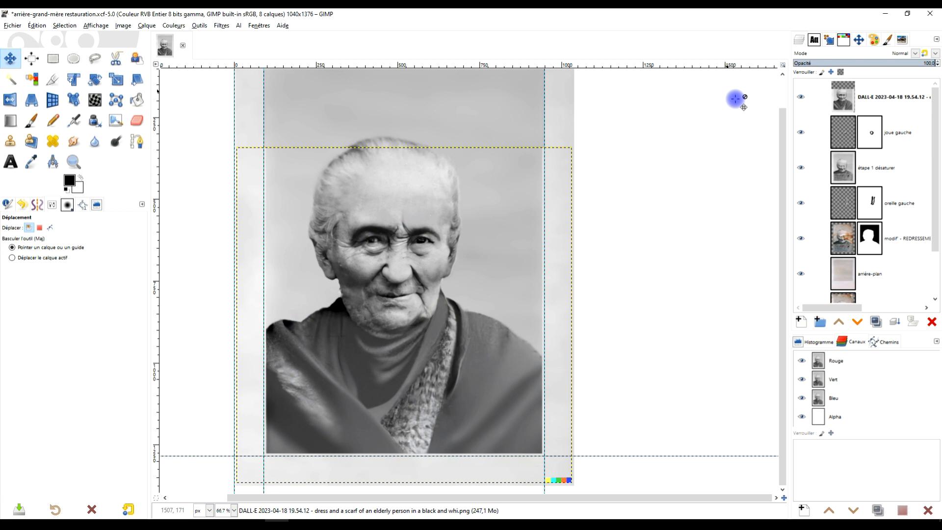
right_click(836, 101)
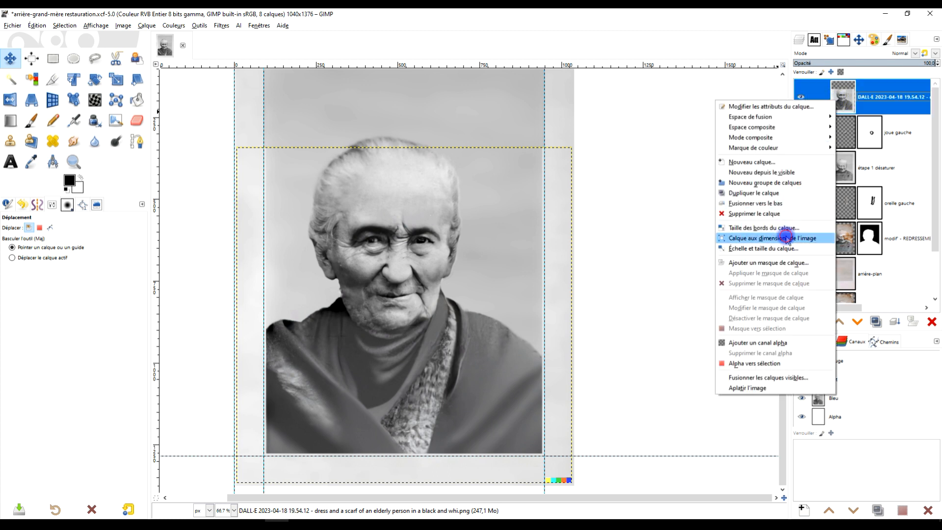
click(786, 239)
key(ctrl+z)
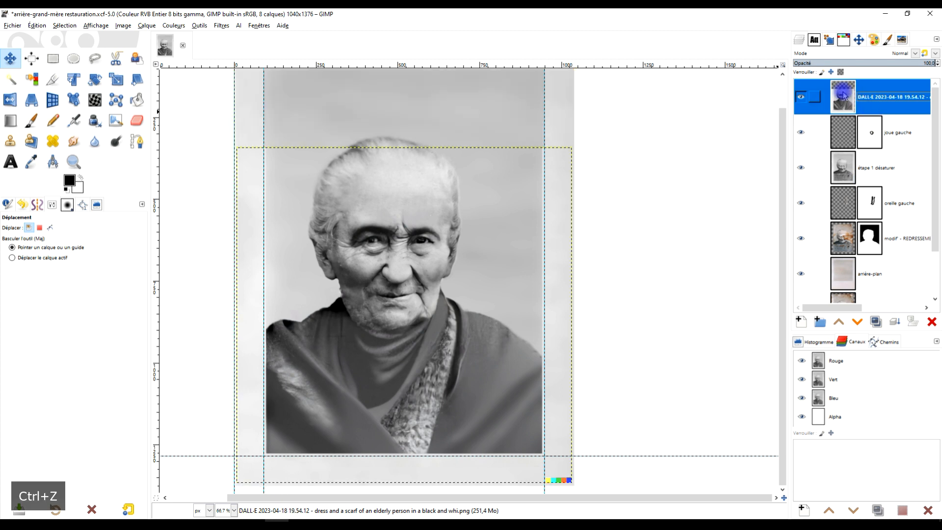
- Add an alpha channel to the DALL·E layer and resize the layer to the image size
right_click(844, 94)
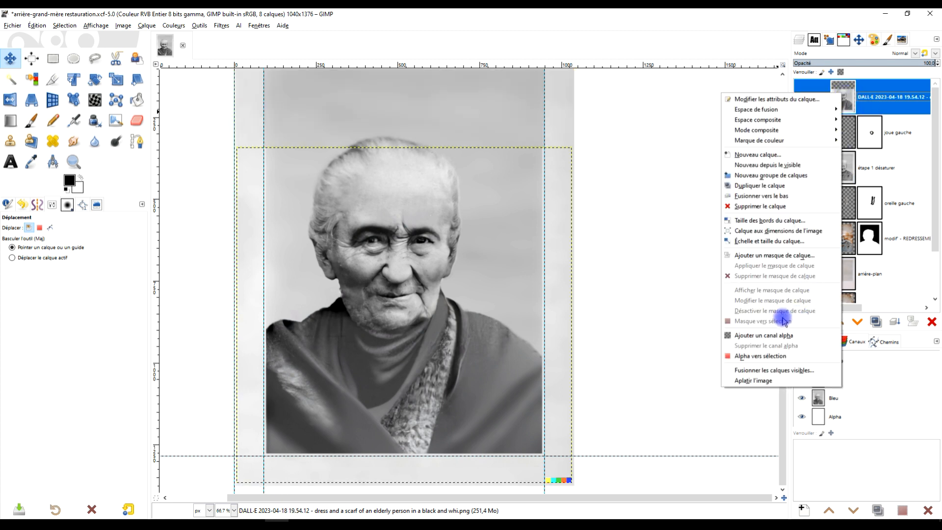
click(745, 337)
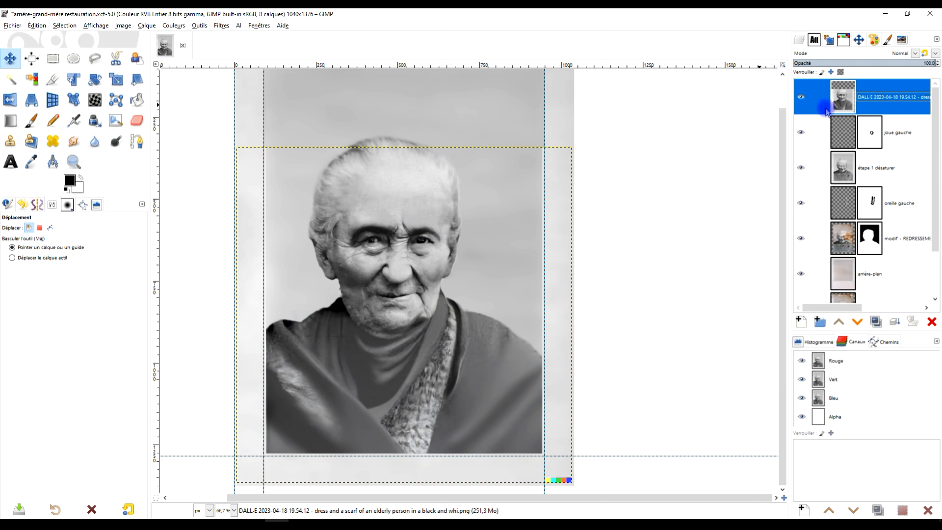
right_click(842, 103)
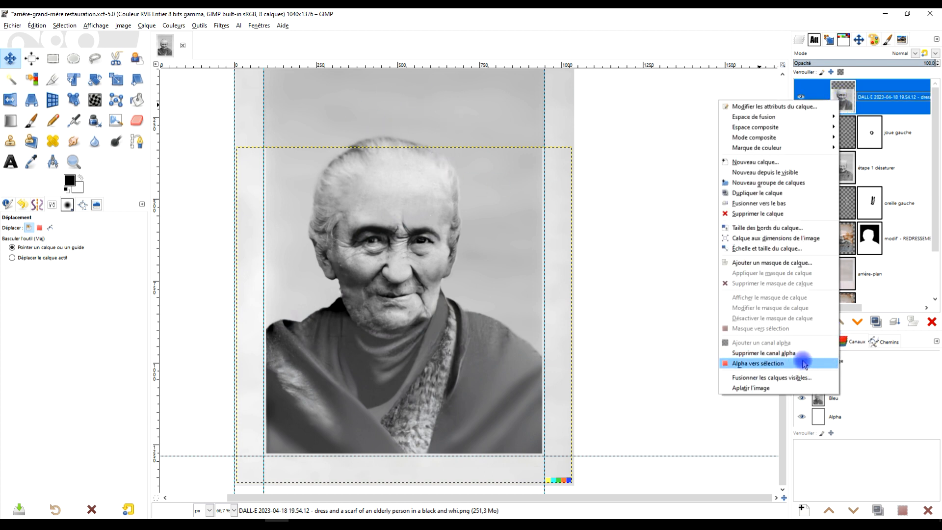
click(790, 239)
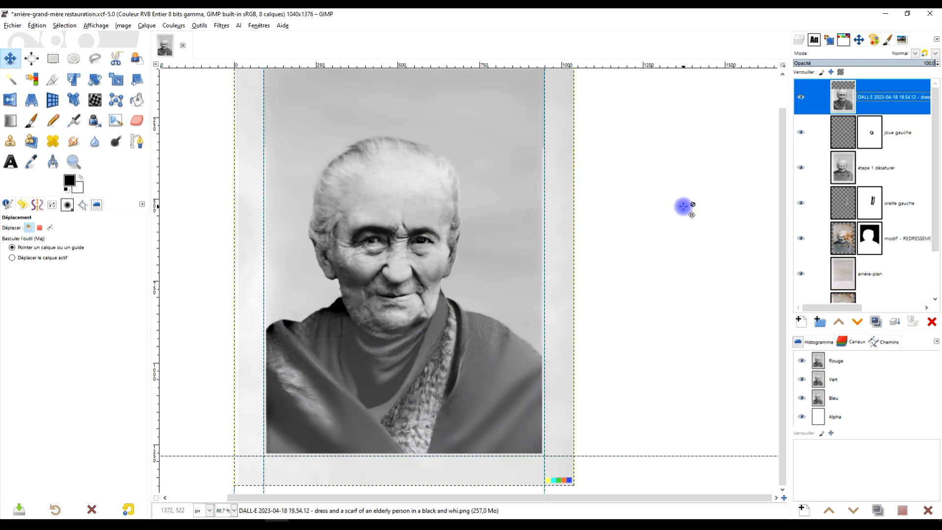
- Nudge the DALL·E layer a few pixels left and up to align the hair and head outline with the layer below
ctrl+scroll(366, 142, up, 2)
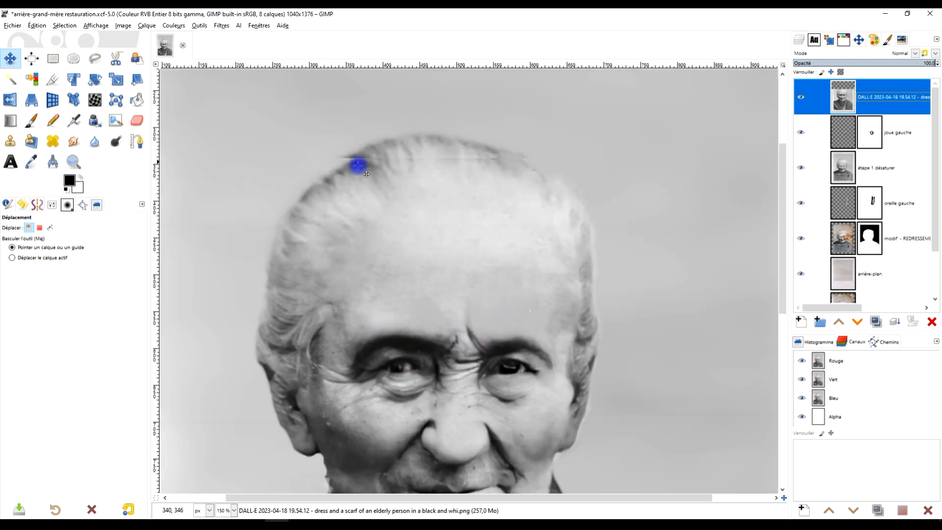
ctrl+scroll(392, 174, down, 2)
drag(425, 210, 409, 178)
ctrl+scroll(399, 151, up, 2)
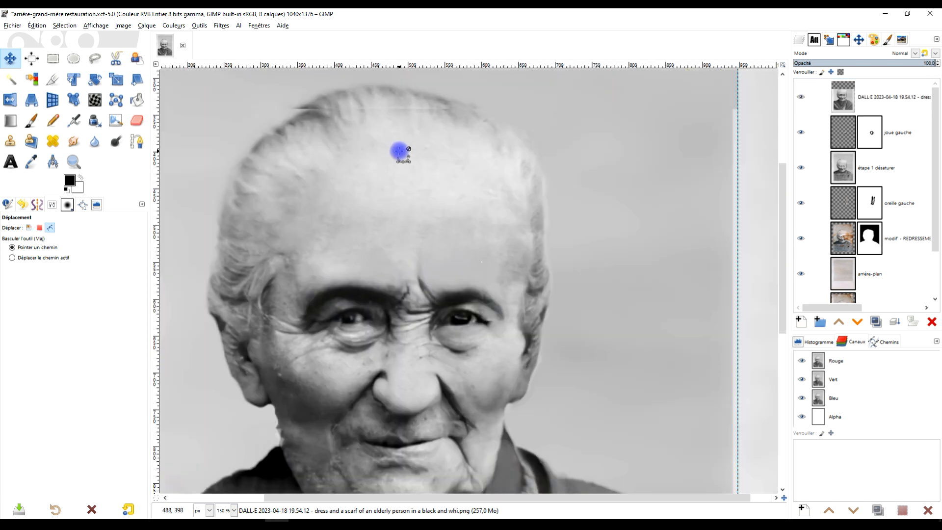
click(849, 107)
click(14, 56)
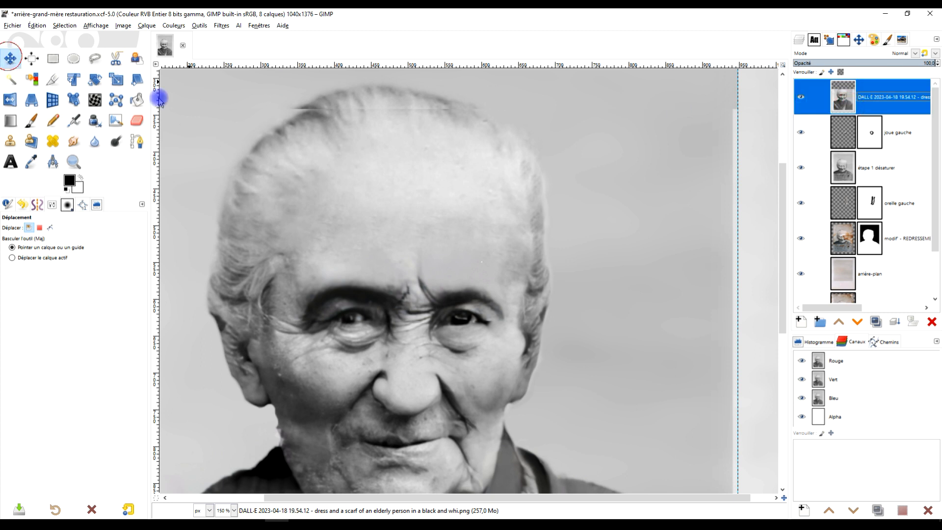
click(341, 169)
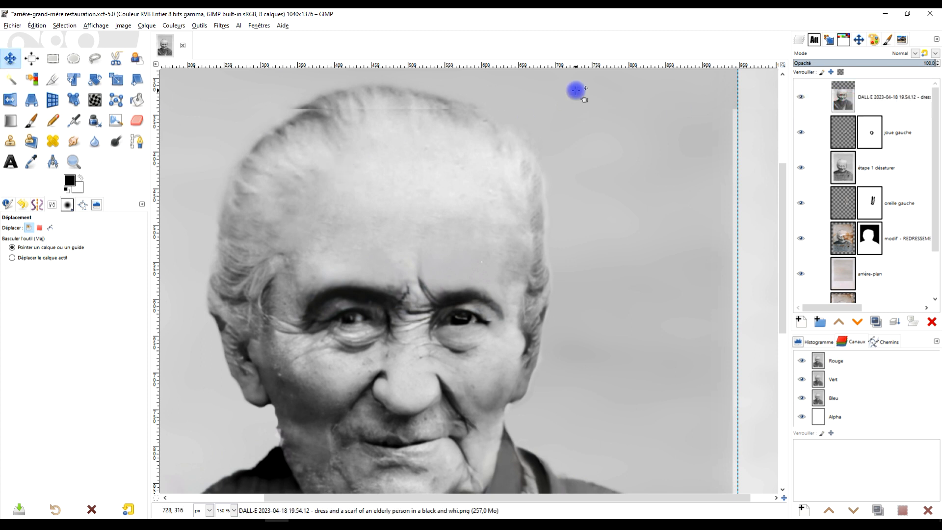
key(Up)
key(Up)
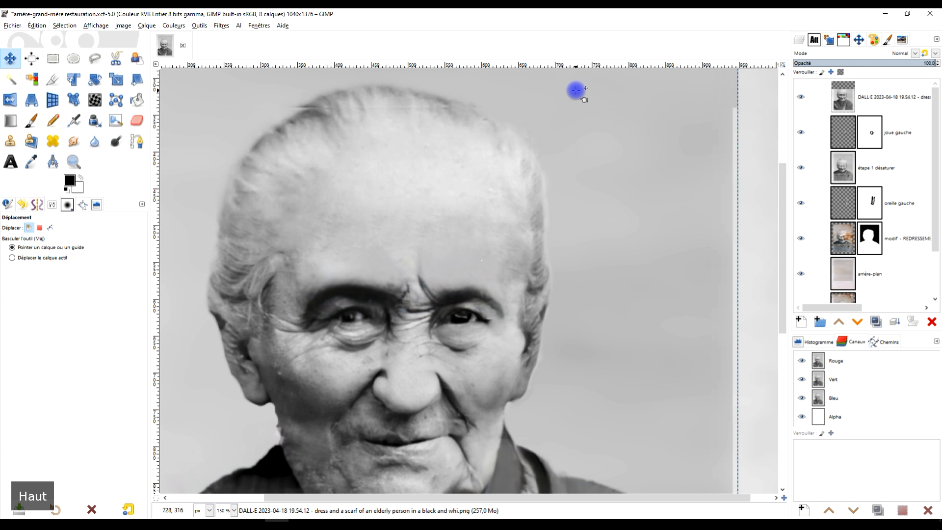
key(Left)
key(Left)
key(Left)
key(Left)
key(Left)
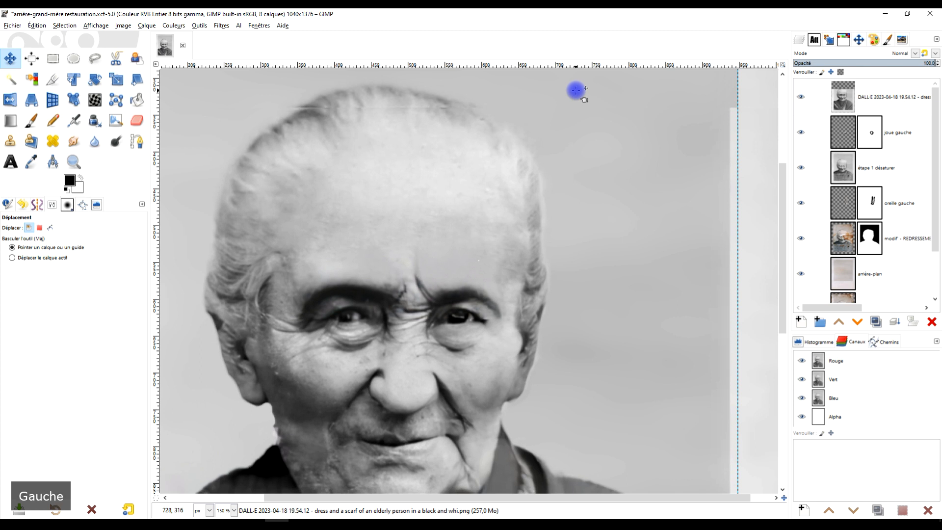
key(Left)
key(Left)
key(Left)
key(Up)
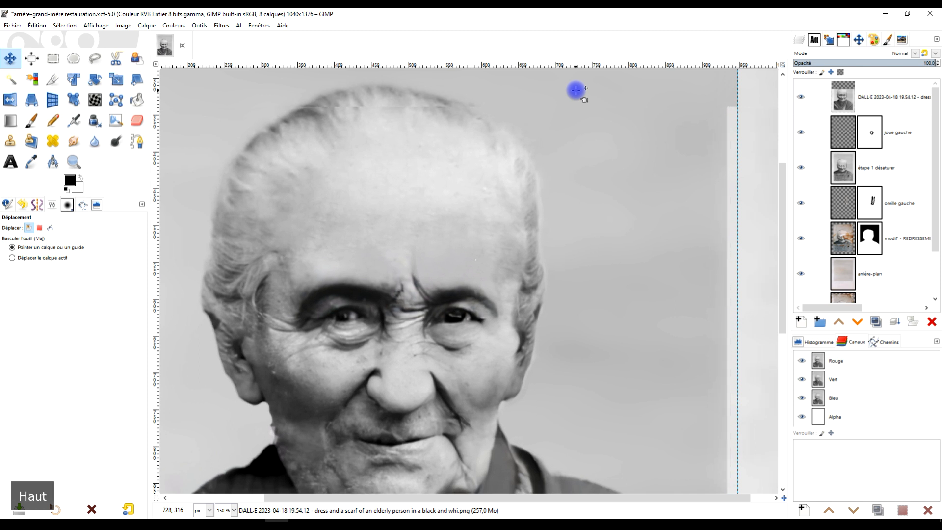
key(Up)
key(Up)
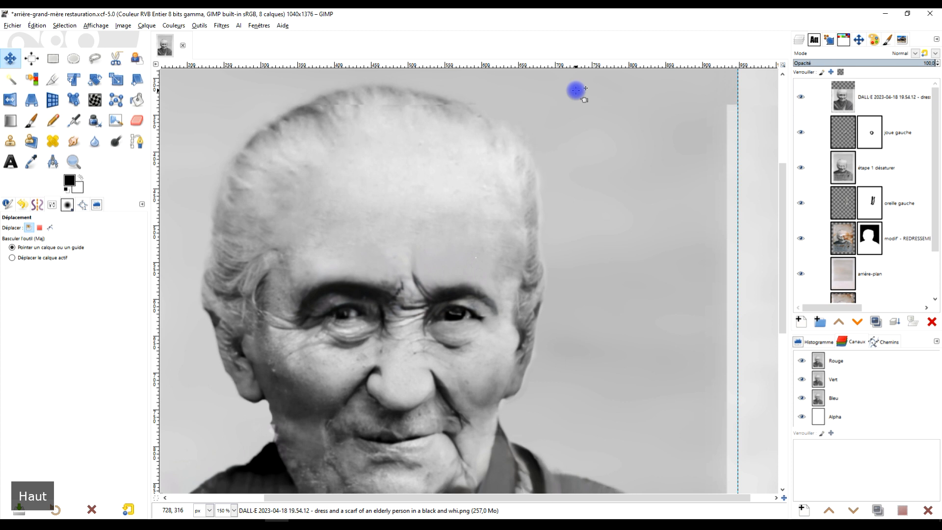
key(Down)
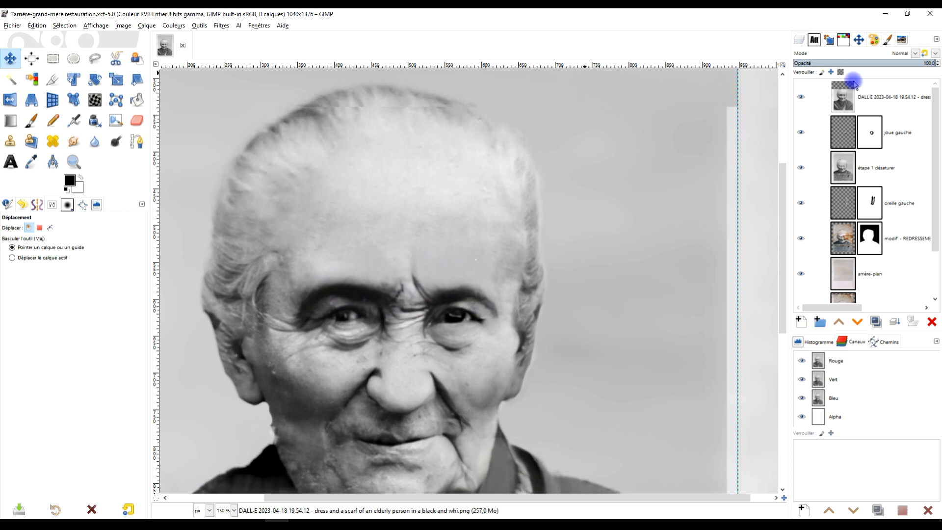
- Lower the DALL·E layer's opacity to about 68% and examine how the eyes, mouth and collar line up with the portrait below
click(890, 66)
click(403, 268)
drag(398, 252, 408, 186)
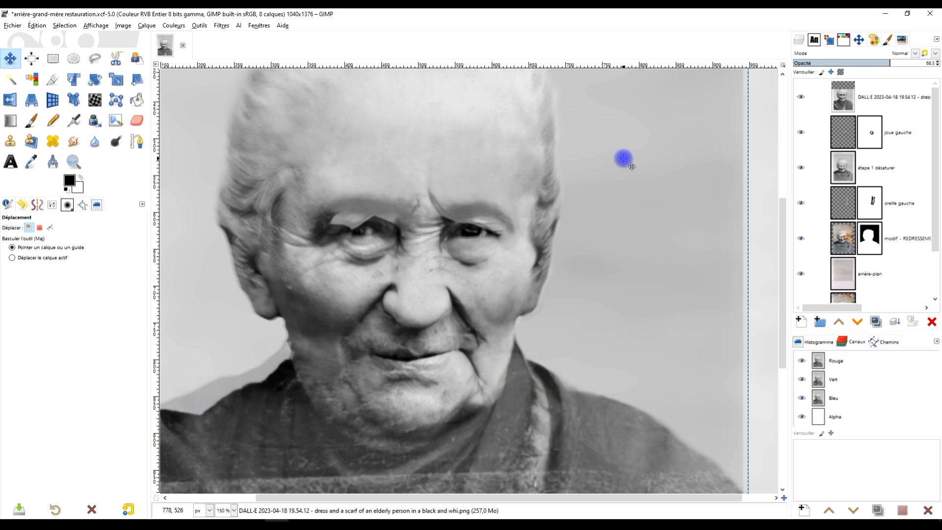
- Restore the DALL·E layer's opacity to 100% and rename the layer "étape 2 dall e"
scroll(613, 166, up, 5)
drag(916, 63, 939, 69)
right_click(864, 111)
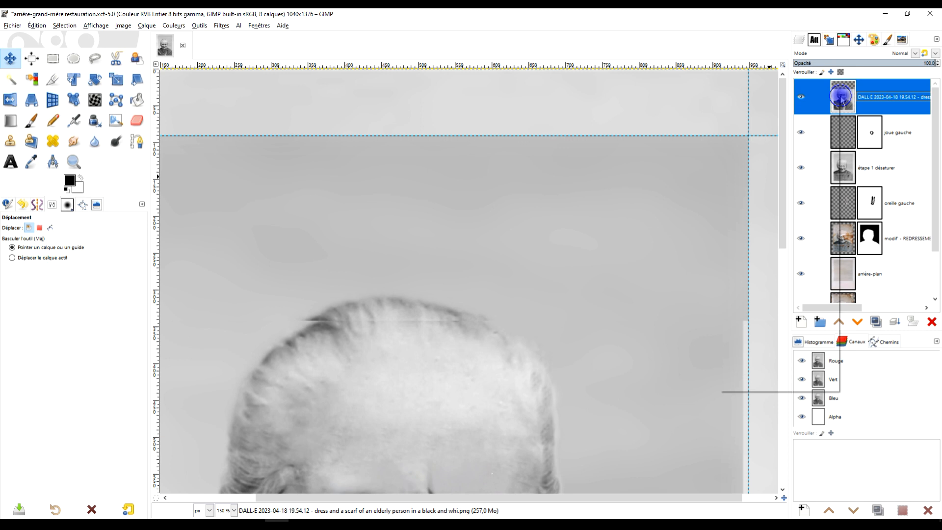
double_click(882, 98)
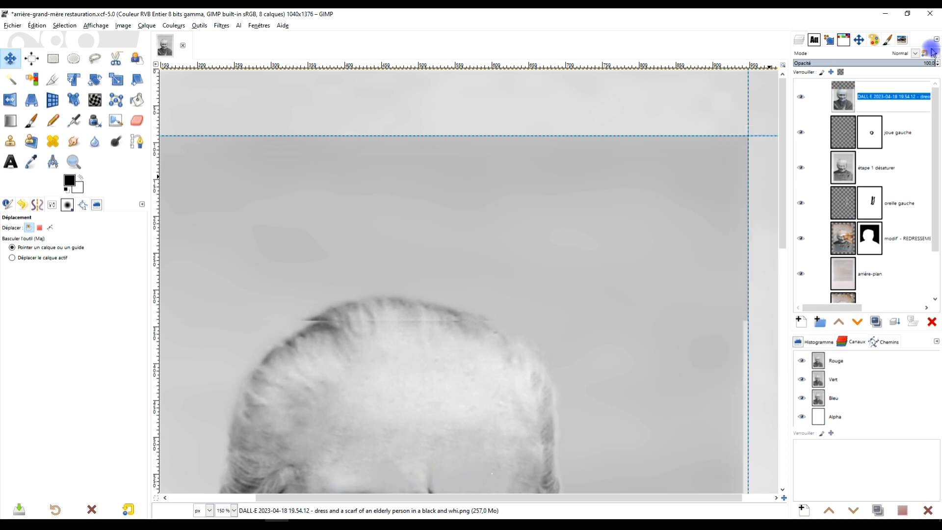
text(é)
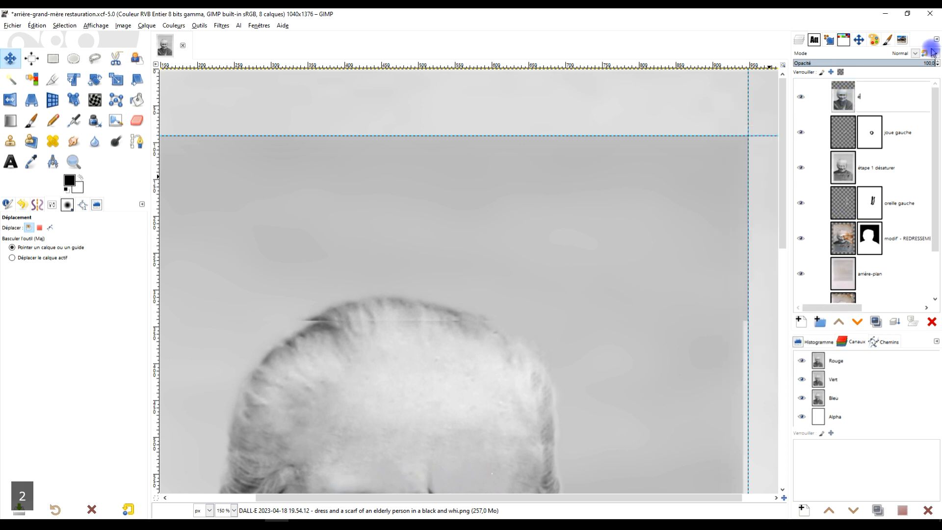
text(tape 2)
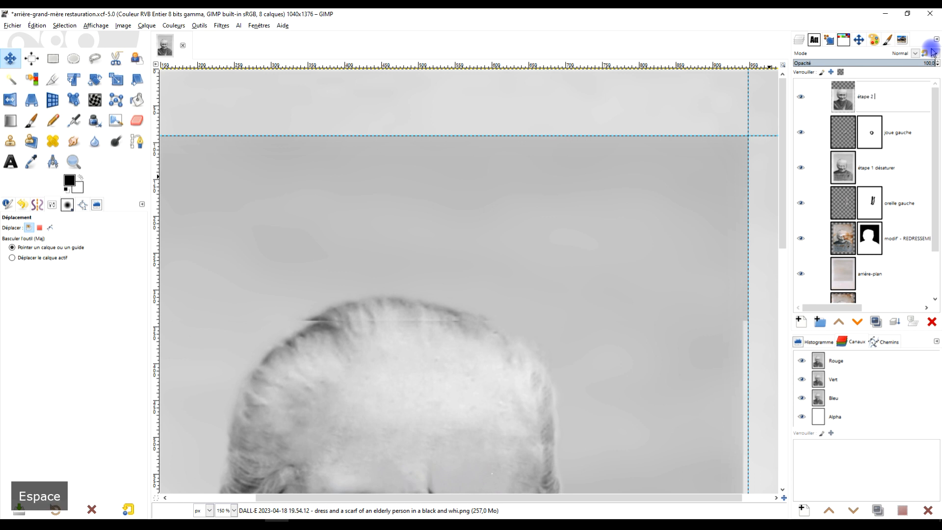
text( dall e)
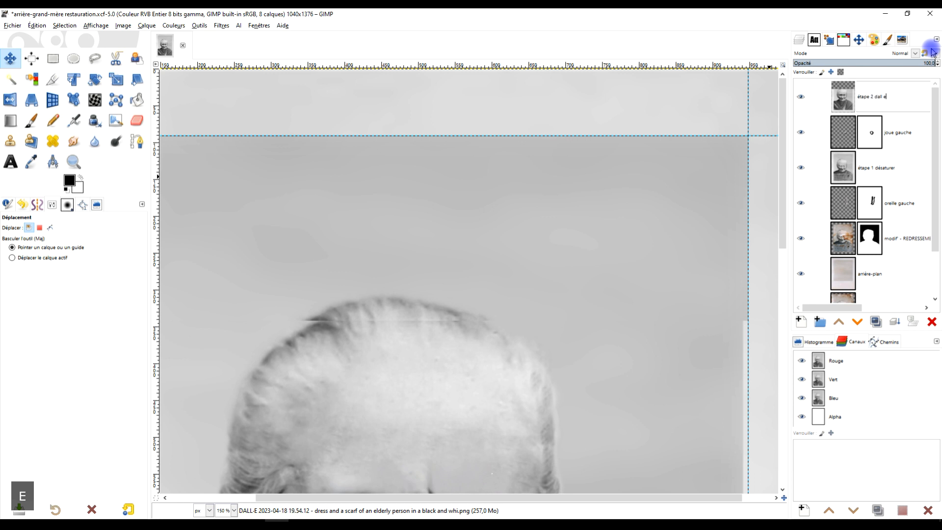
key(Return)
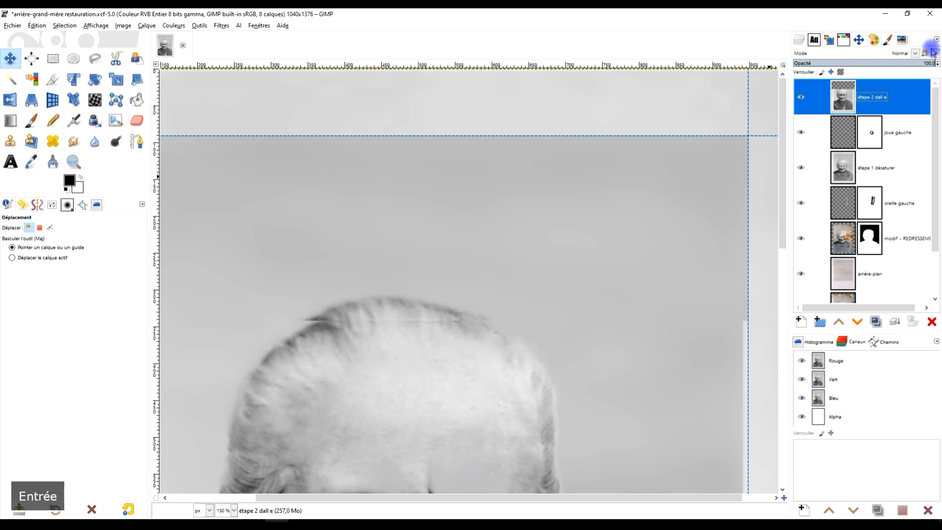
- Add a white, full-opacity layer mask to the étape 2 dall e layer
right_click(835, 100)
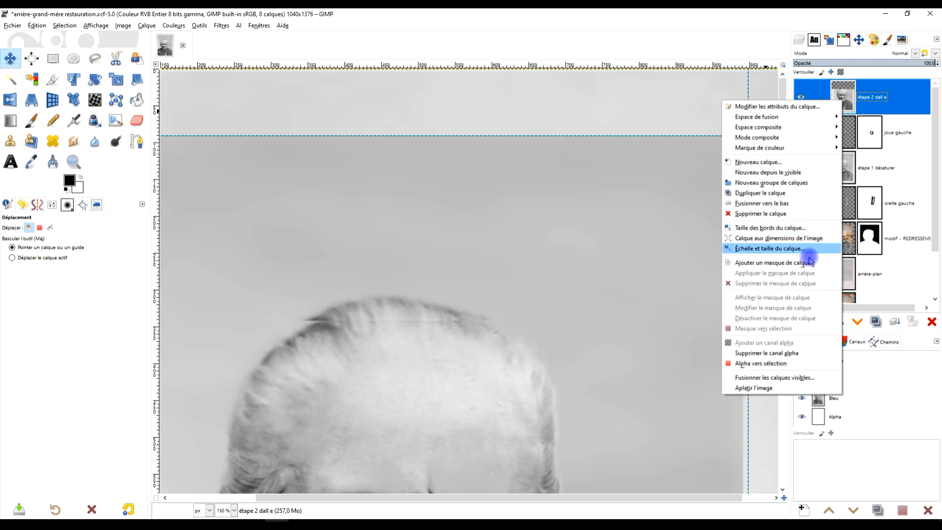
click(789, 262)
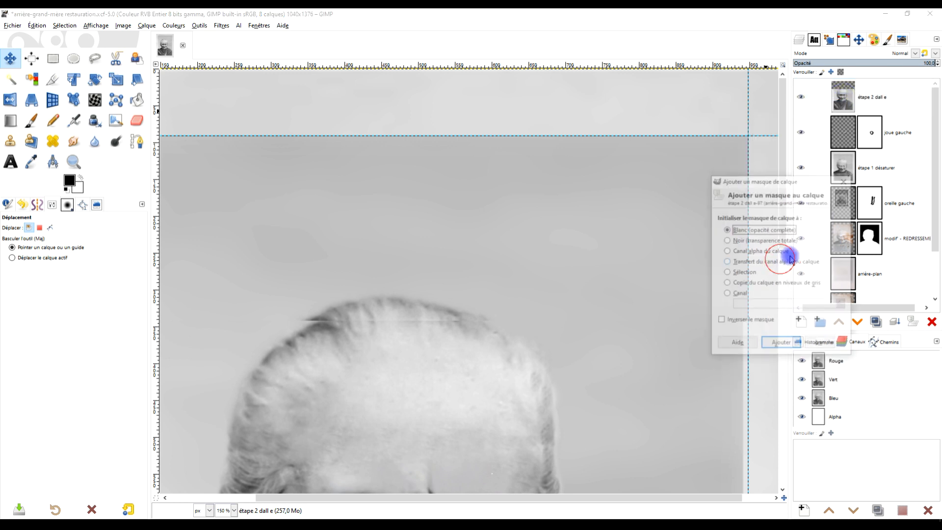
click(780, 344)
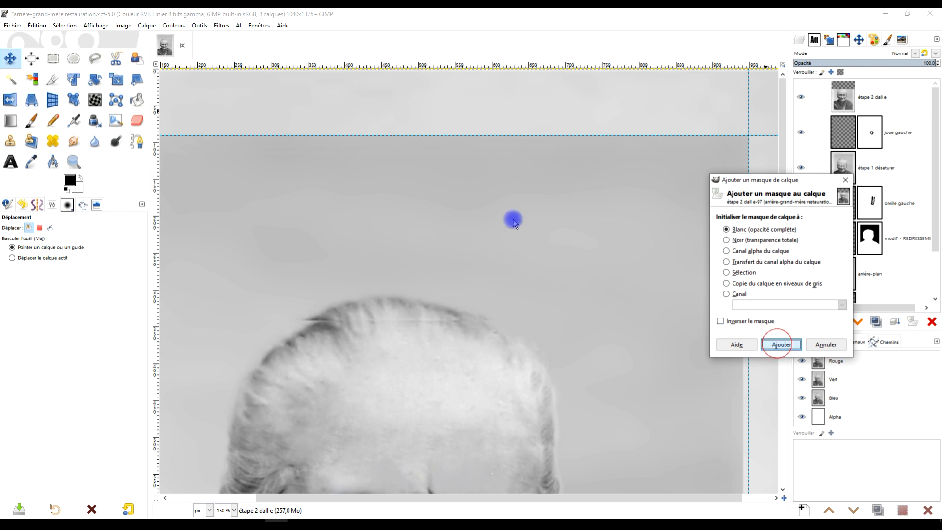
- Paint black on the layer mask along the horizontal seam across the top of the hair, using the Paintbrush at 100% opacity
click(31, 121)
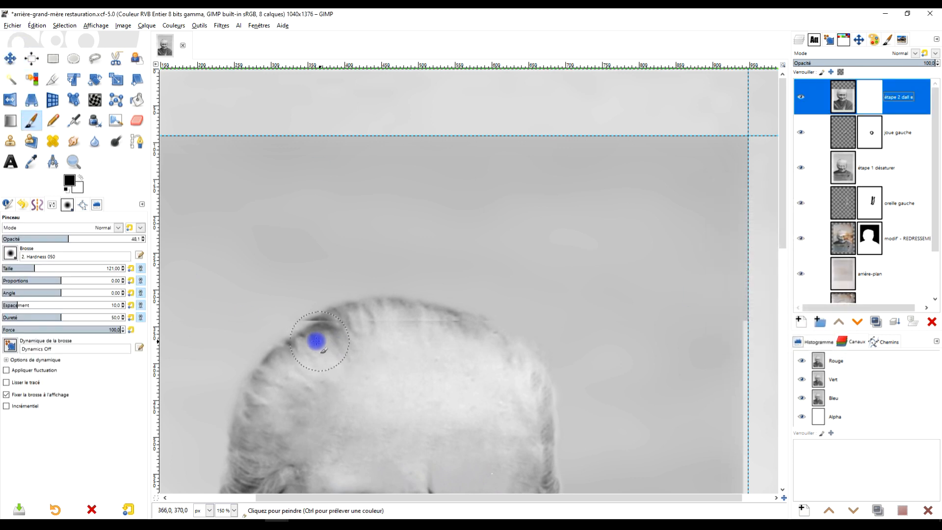
mouse_move(310, 307)
mouse_down()
mouse_move(329, 314)
mouse_move(319, 347)
mouse_up()
scroll(319, 346, up, 2)
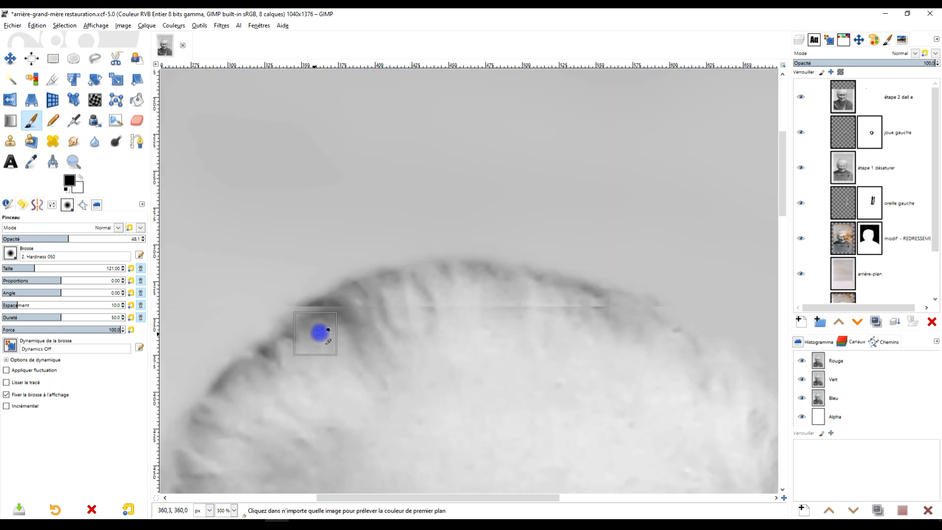
click(867, 104)
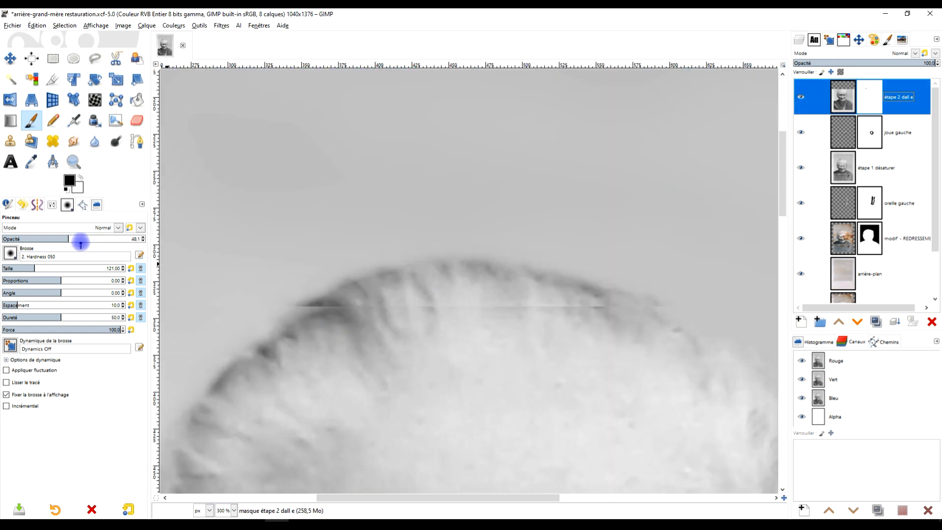
drag(80, 242, 147, 240)
mouse_move(340, 326)
mouse_down()
mouse_move(304, 321)
mouse_move(603, 323)
mouse_up()
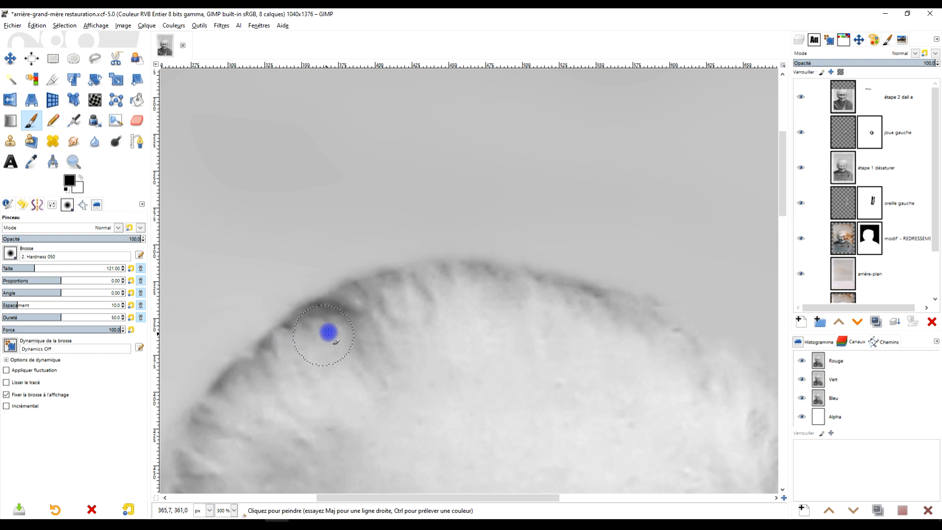
scroll(443, 320, down, 4)
scroll(427, 326, up, 4)
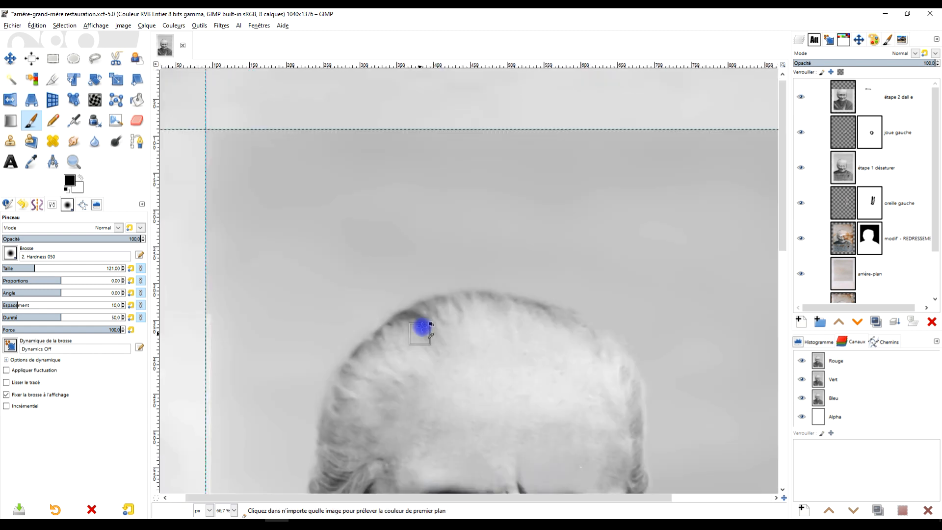
- Try painting white on the layer mask over the dark hair patch at the top of the head, and undo the stroke
click(83, 178)
mouse_move(435, 326)
mouse_down()
mouse_move(416, 319)
mouse_move(427, 319)
mouse_up()
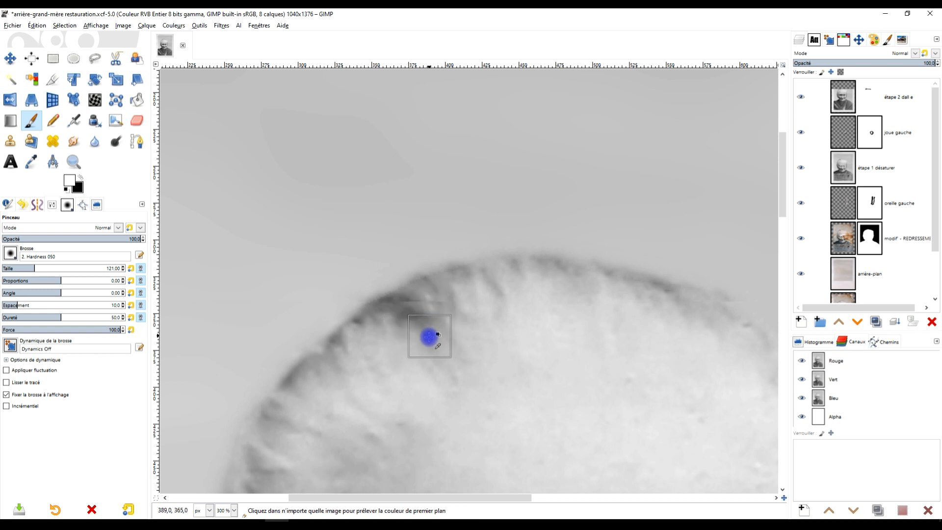
key(ctrl+z)
- Start scaling the étape 2 dall e layer with the composited preview off and the preview opacity at about 27%
scroll(461, 326, down, 5)
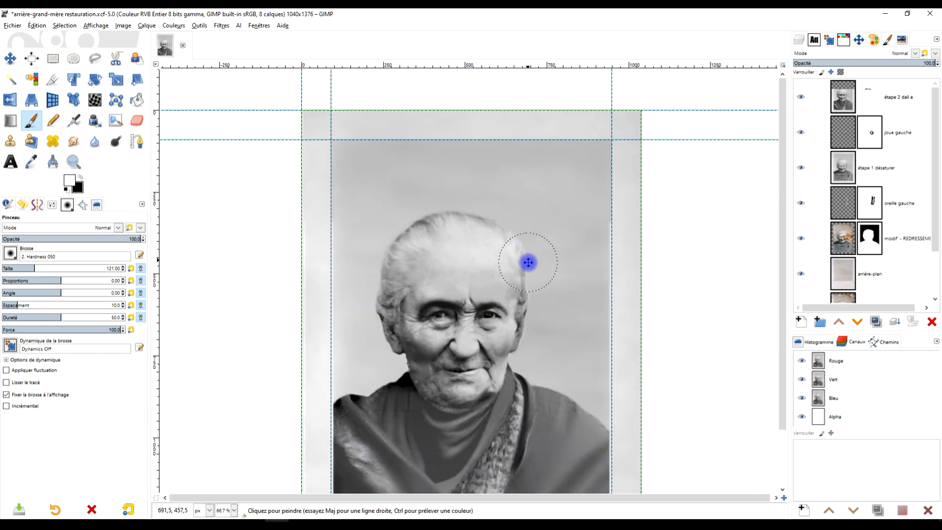
scroll(545, 354, up, 2)
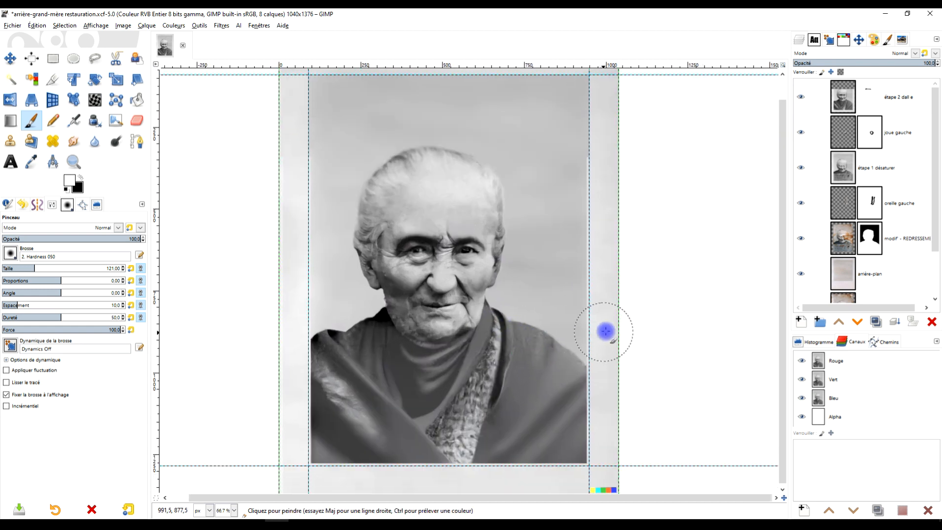
scroll(595, 332, up, 1)
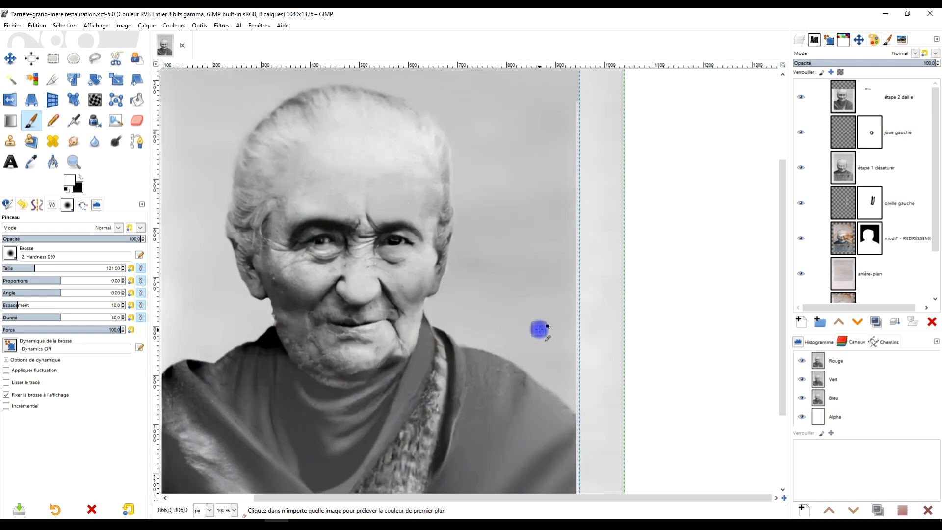
key(ctrl)
scroll(587, 271, down, 1)
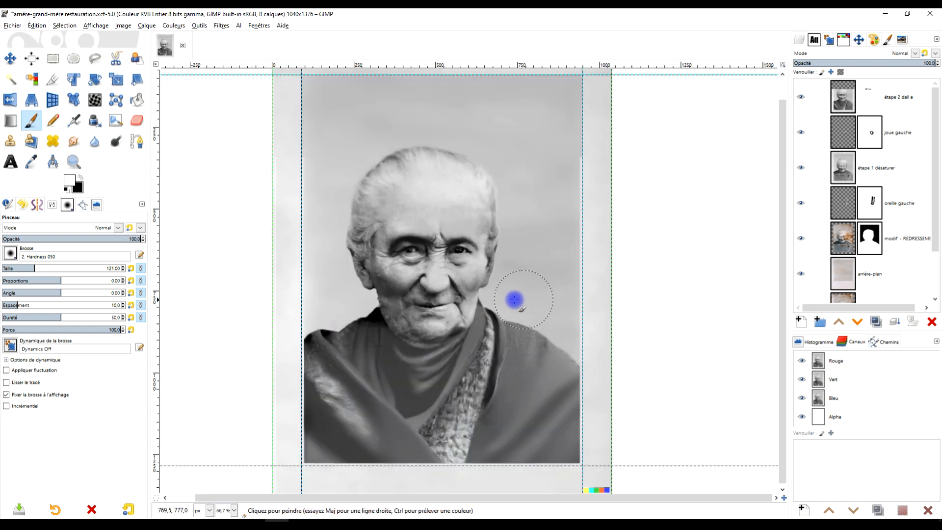
click(113, 81)
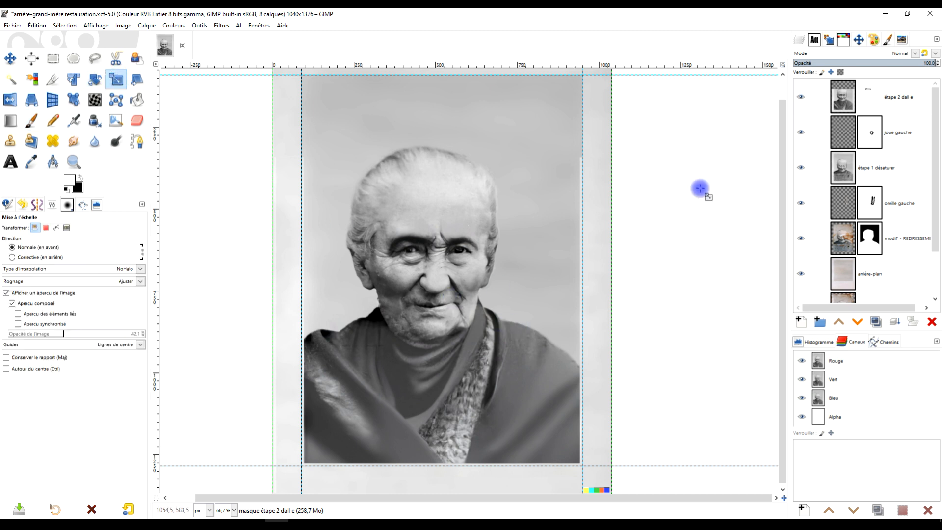
click(866, 98)
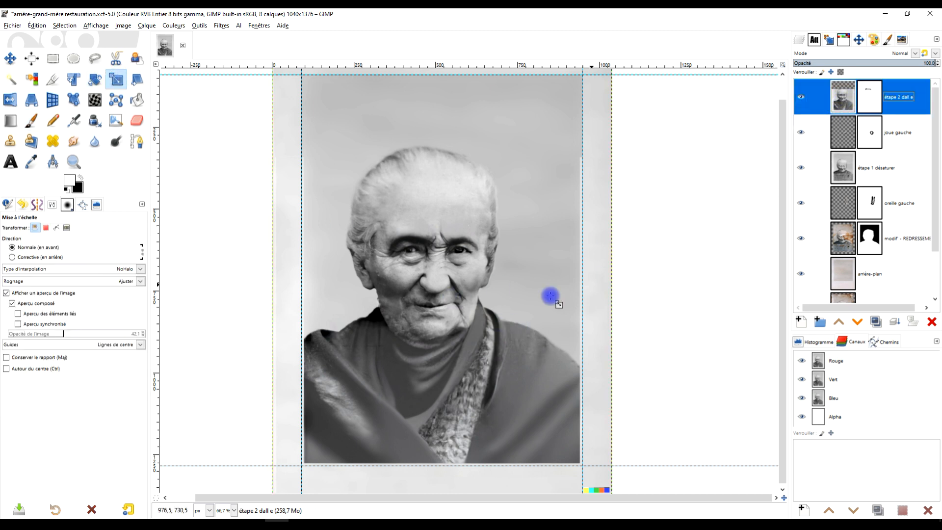
click(466, 320)
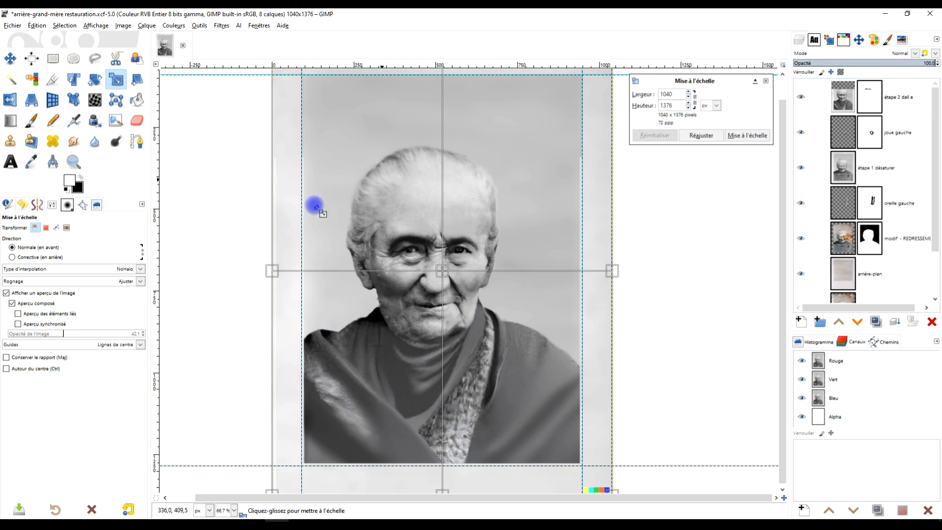
click(45, 307)
click(55, 305)
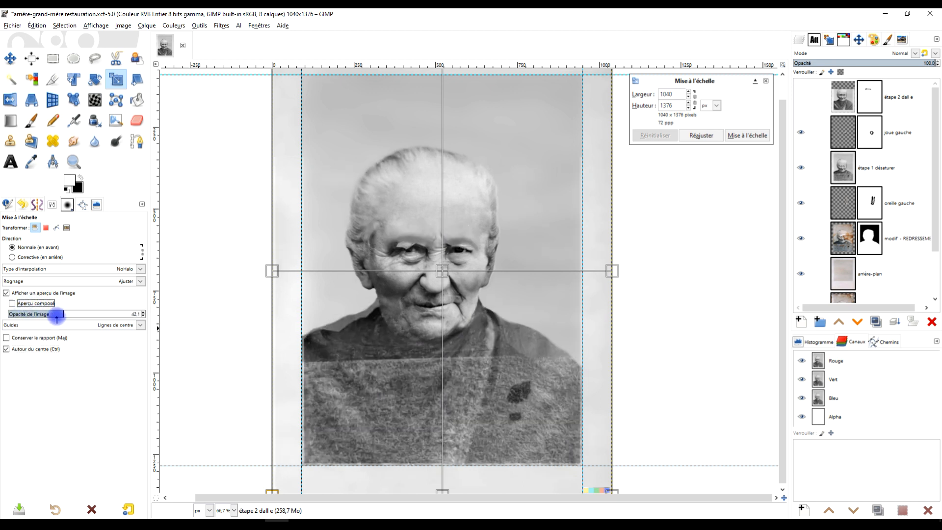
click(44, 316)
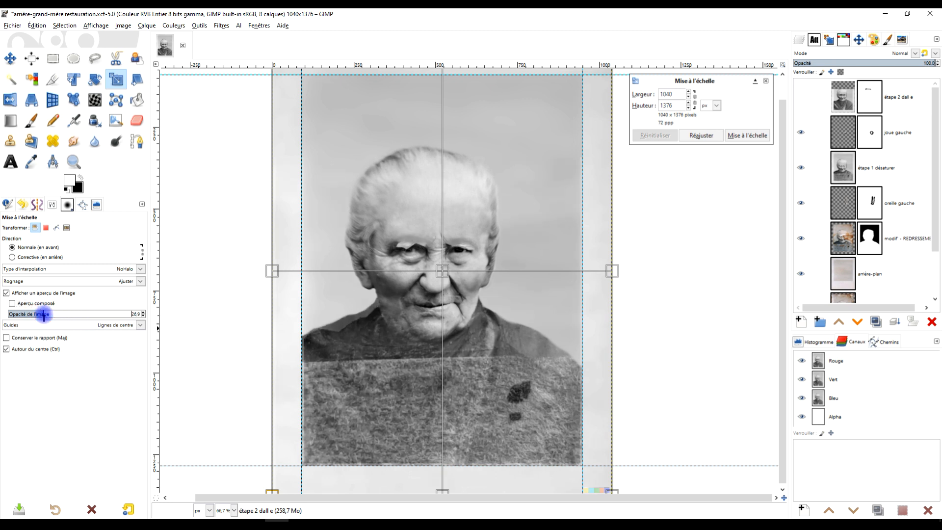
- Widen the étape 2 dall e layer around its centre to 1056 px, keeping the height at 1376 px, and apply the scaling
scroll(623, 275, up, 2)
scroll(605, 249, up, 4)
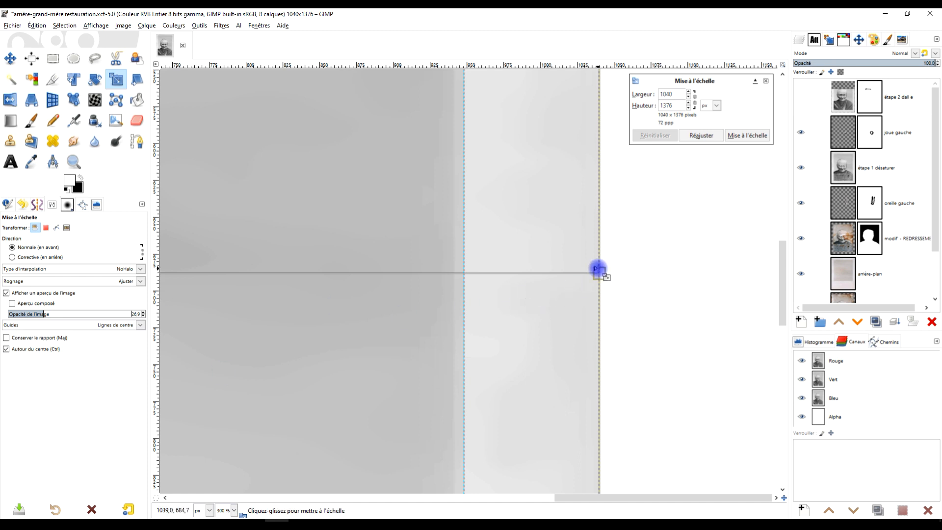
drag(599, 273, 619, 271)
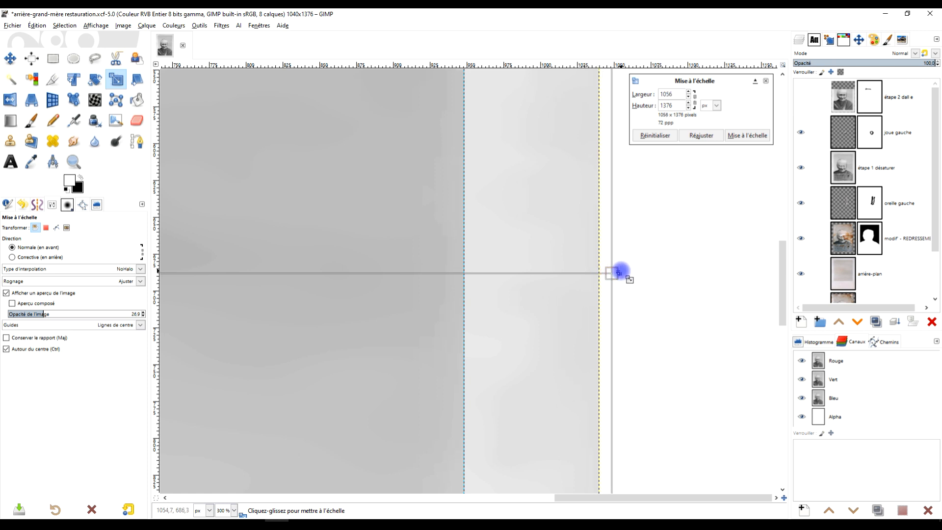
scroll(620, 273, down, 5)
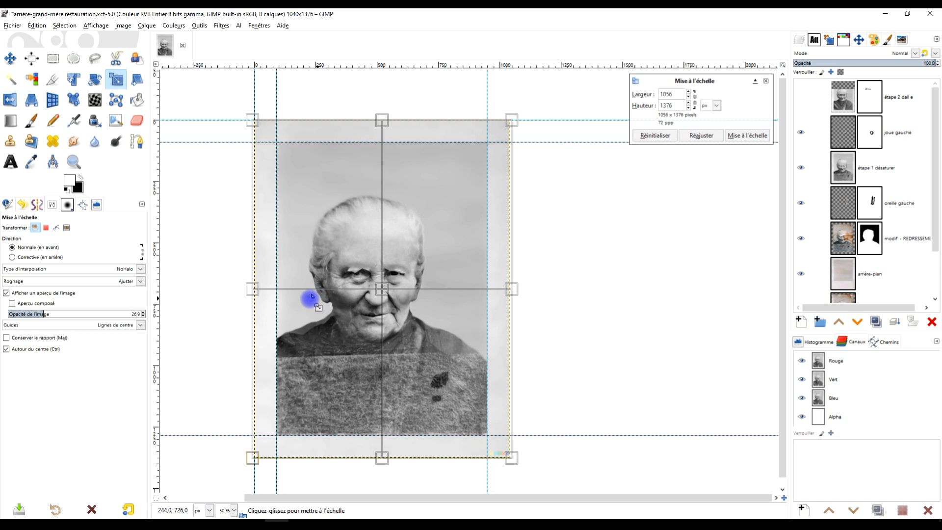
scroll(242, 290, up, 5)
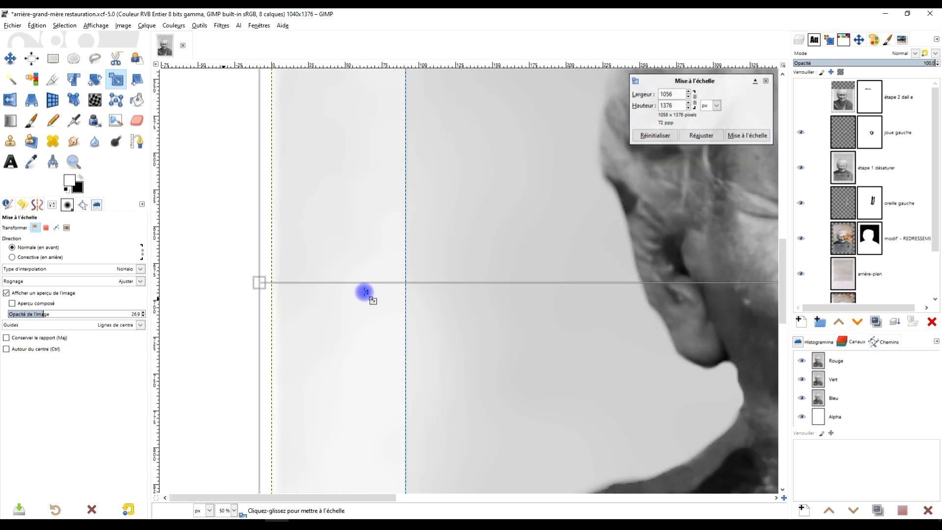
scroll(364, 292, up, 2)
scroll(448, 302, down, 3)
key(ctrl)
click(748, 136)
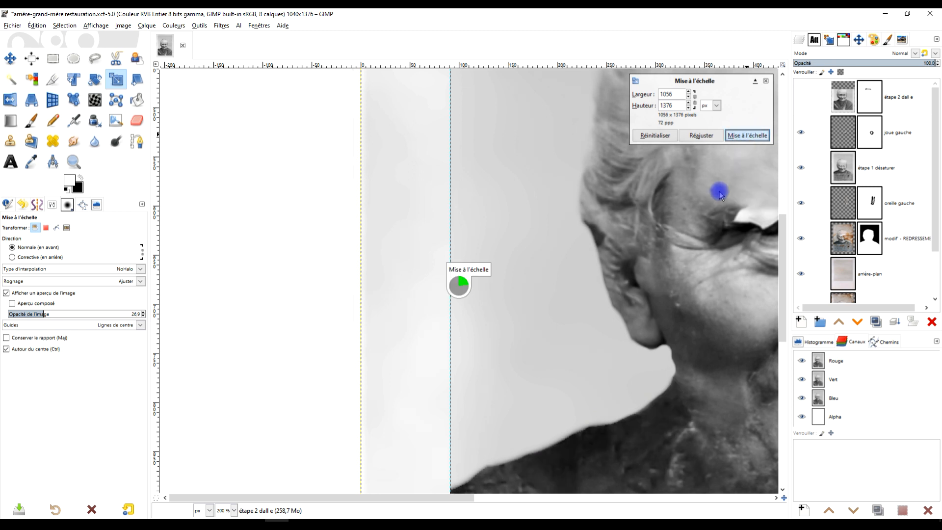
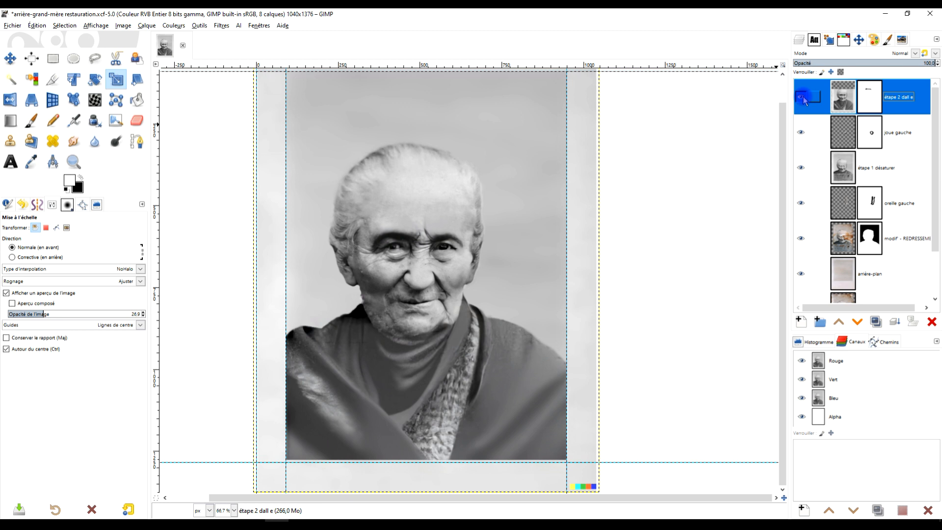
- Compare the eyes, face and dress with the étape 2 dall e layer hidden and shown
click(801, 98)
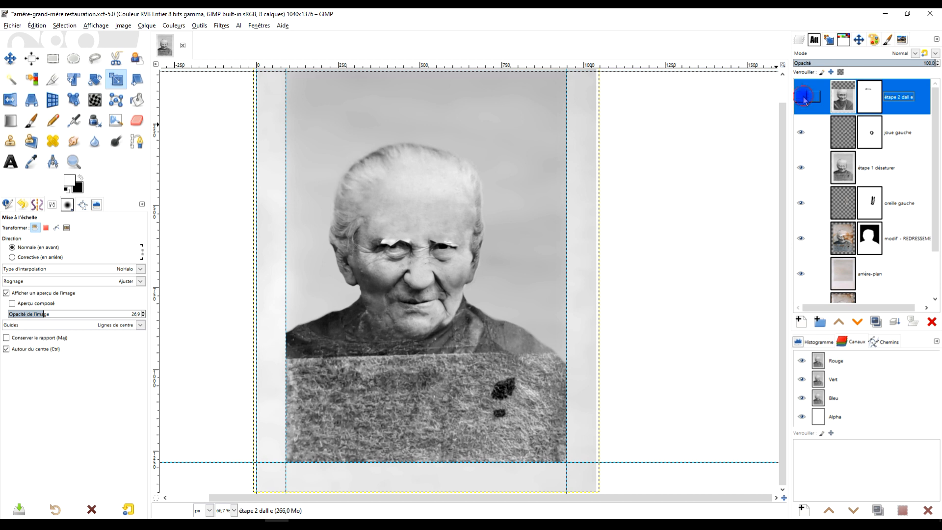
click(803, 98)
scroll(412, 262, up, 2)
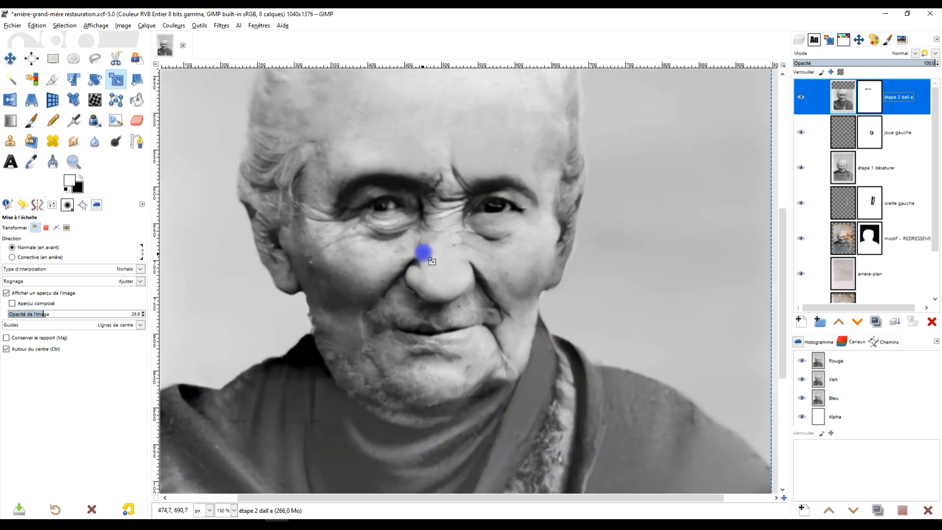
click(869, 100)
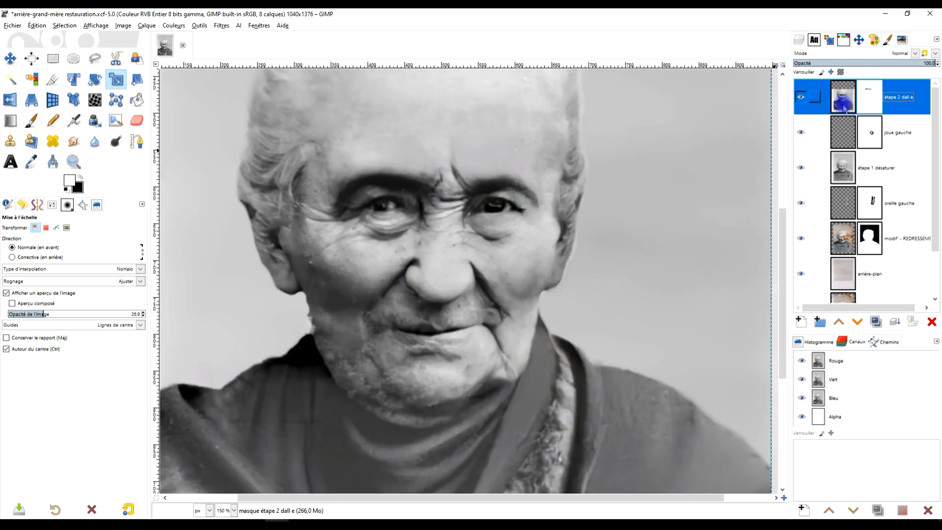
click(801, 100)
click(800, 98)
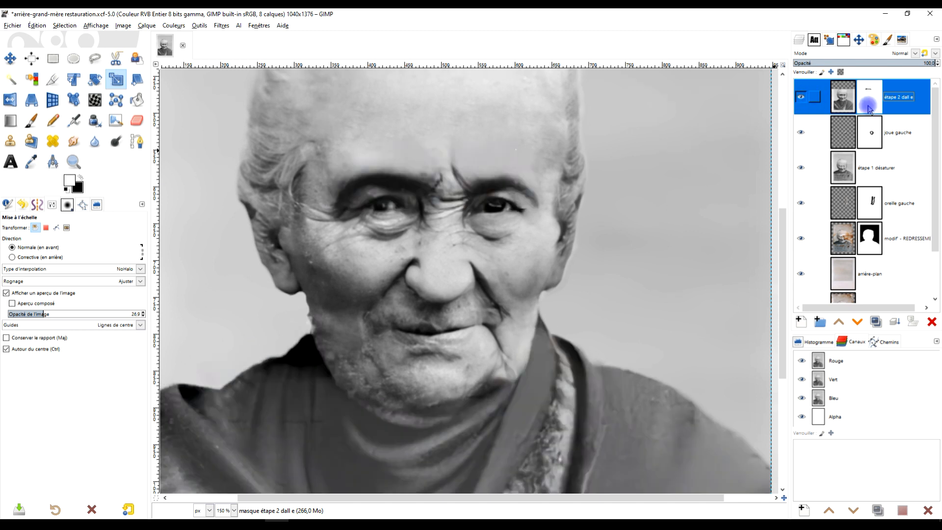
click(801, 100)
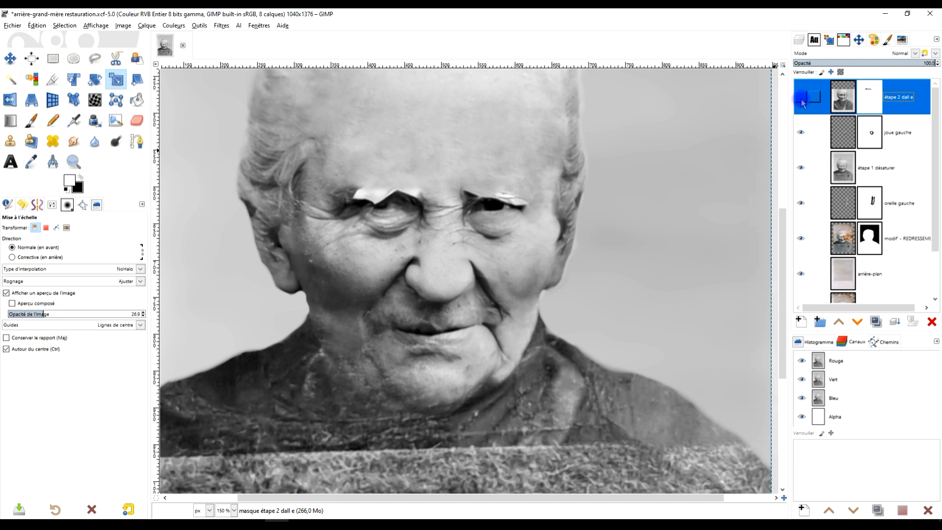
click(801, 99)
click(802, 100)
click(801, 98)
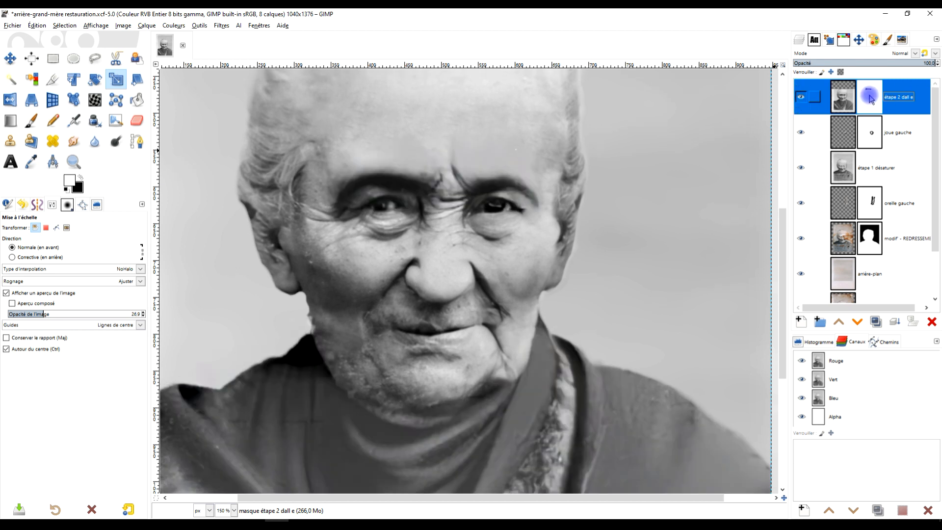
- Paint black on the étape 2 dall e mask over both eyes with the Paintbrush at 100% opacity, and touch up around them in white
click(32, 120)
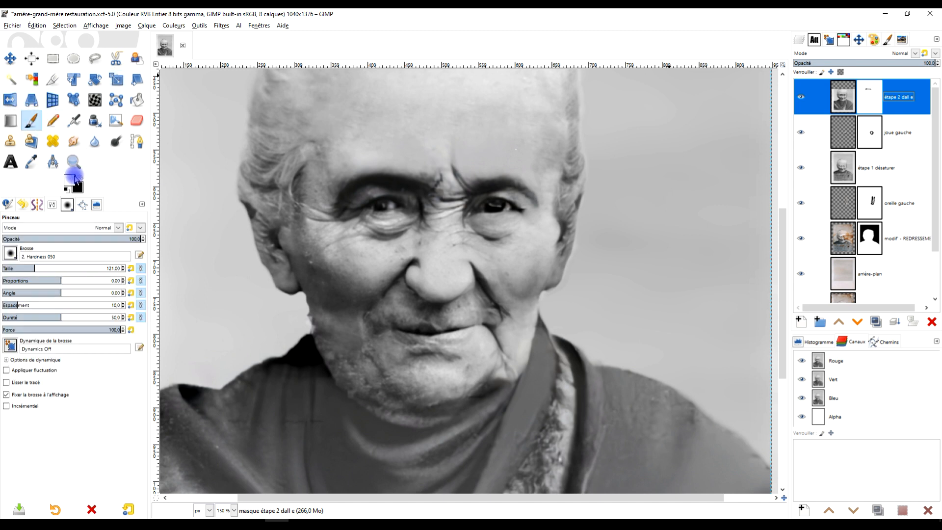
key(2)
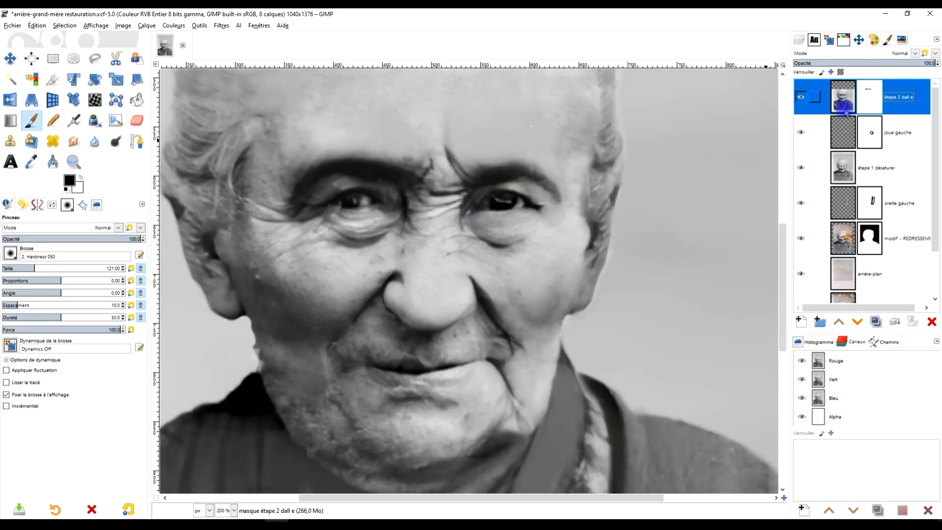
key(3)
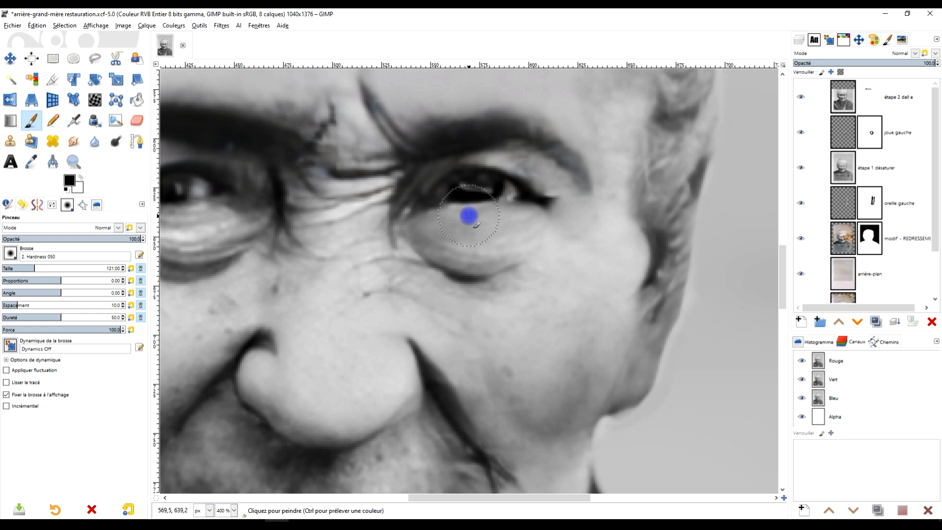
mouse_move(492, 213)
mouse_down()
mouse_move(440, 218)
mouse_move(468, 200)
mouse_move(502, 201)
mouse_move(453, 195)
mouse_move(479, 190)
mouse_move(448, 200)
mouse_move(459, 192)
mouse_move(446, 201)
mouse_move(510, 208)
mouse_up()
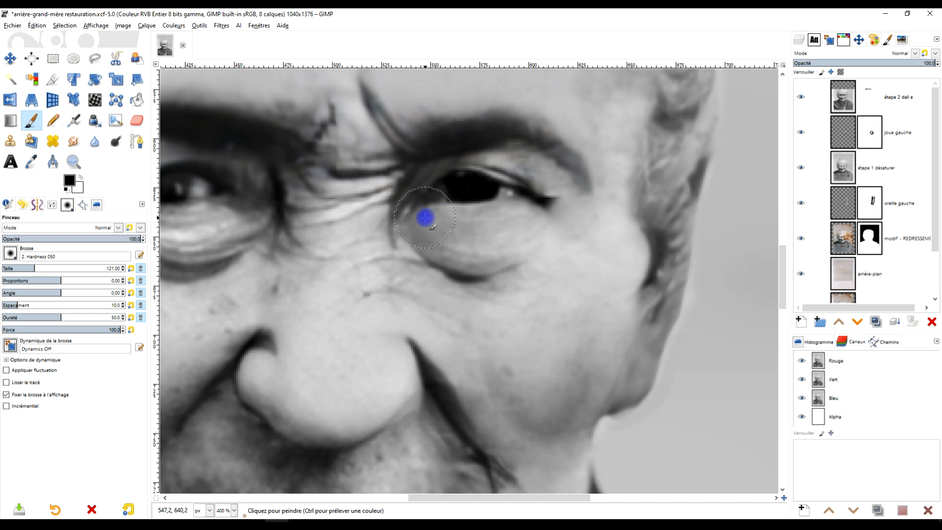
scroll(494, 250, down, 3)
scroll(379, 242, up, 2)
mouse_move(589, 233)
mouse_down()
mouse_move(598, 252)
mouse_move(635, 246)
mouse_move(572, 220)
mouse_up()
mouse_move(411, 213)
mouse_down()
mouse_move(360, 206)
mouse_move(433, 206)
mouse_move(408, 217)
mouse_move(320, 211)
mouse_move(380, 243)
mouse_move(396, 243)
mouse_move(320, 183)
mouse_move(78, 174)
mouse_up()
click(381, 162)
drag(376, 165, 368, 169)
scroll(584, 193, down, 3)
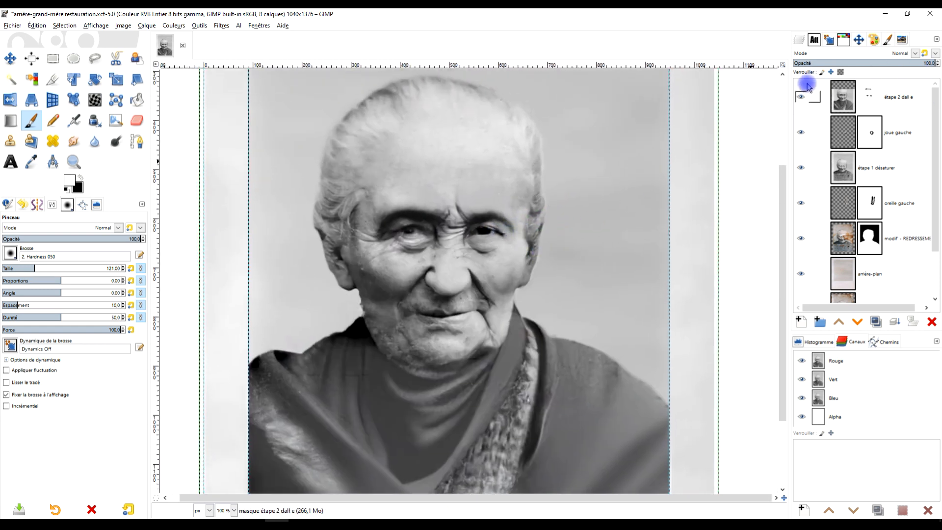
- Check the reworked eyes and the dress area by toggling the visibility of the étape 2 dall e layer
click(800, 98)
click(802, 99)
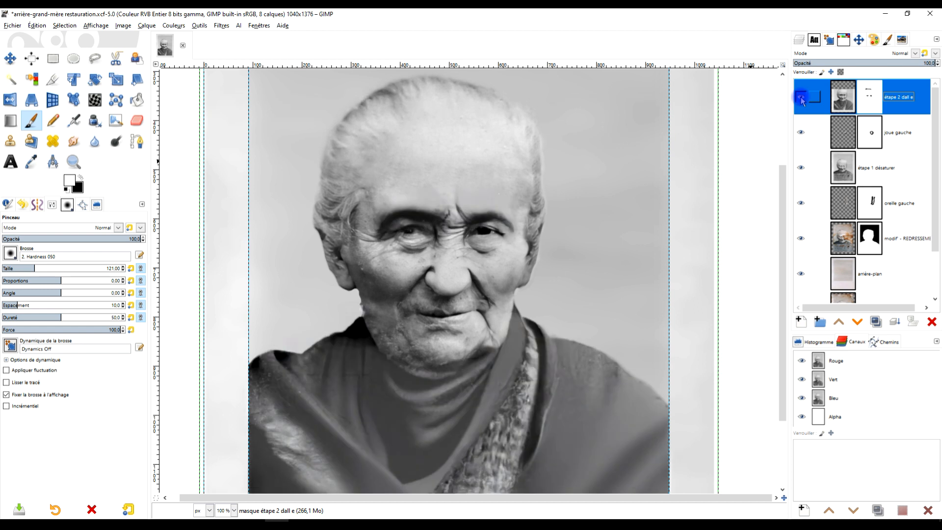
scroll(452, 336, down, 2)
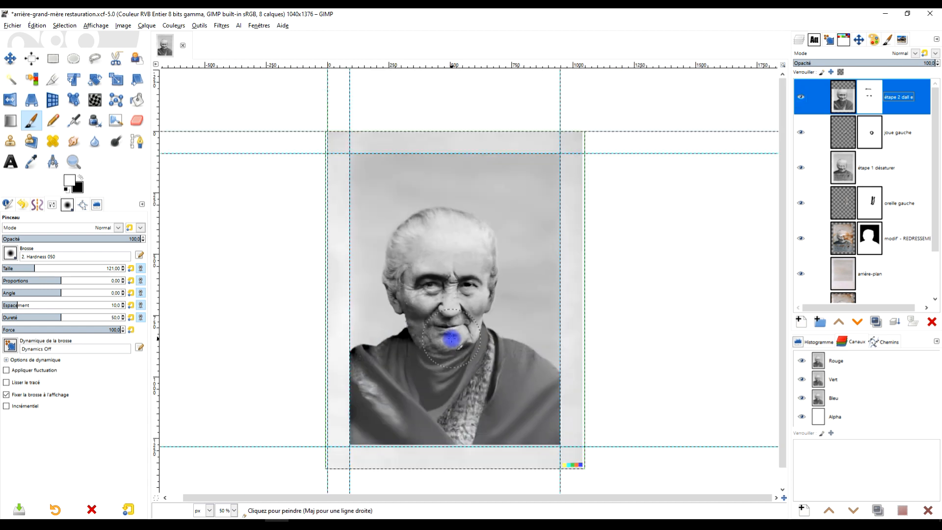
scroll(460, 379, up, 1)
scroll(512, 319, up, 2)
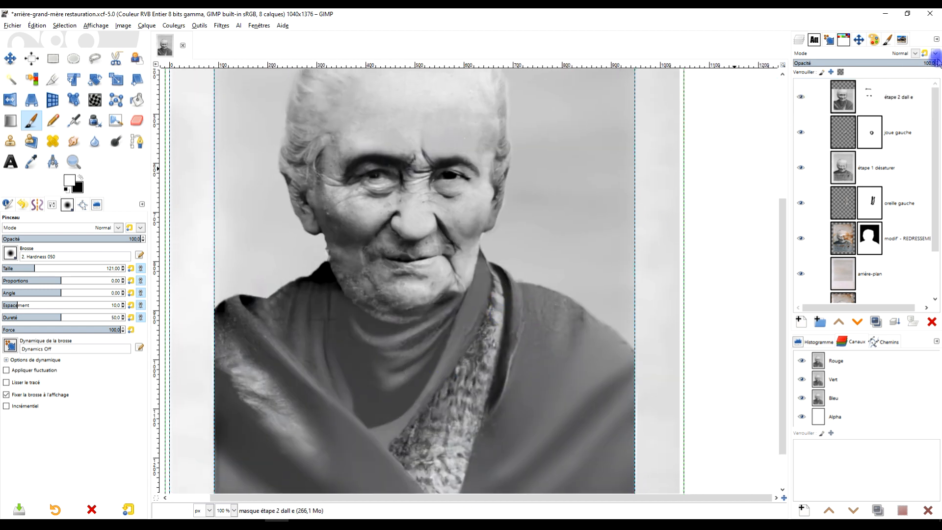
click(803, 100)
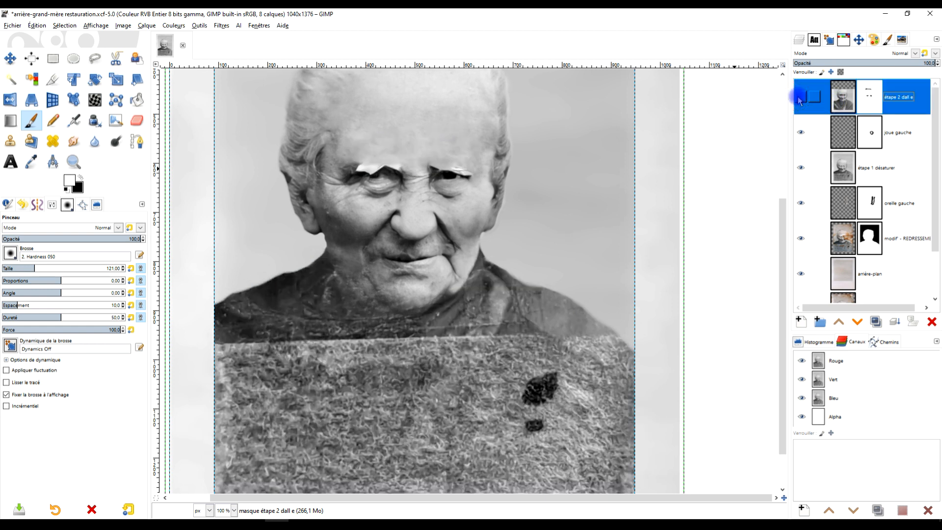
click(799, 98)
click(799, 98)
click(800, 98)
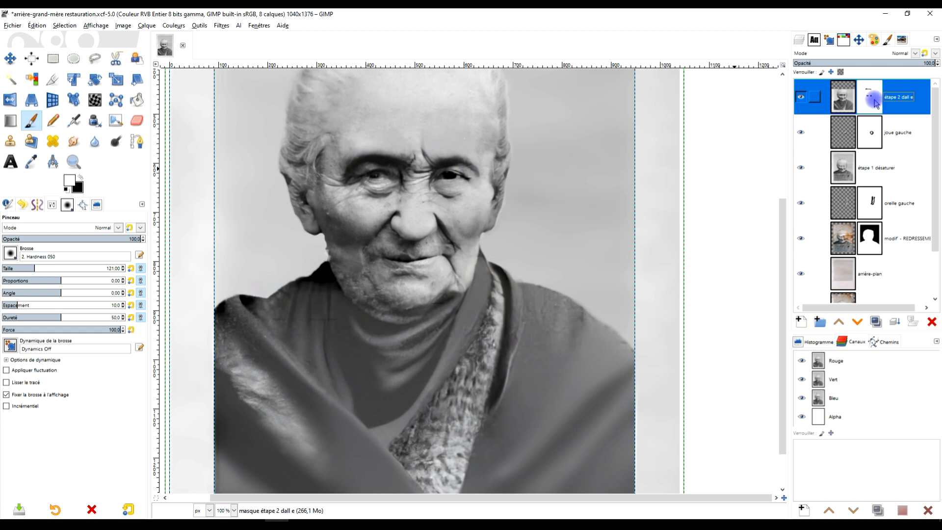
click(436, 366)
click(367, 372)
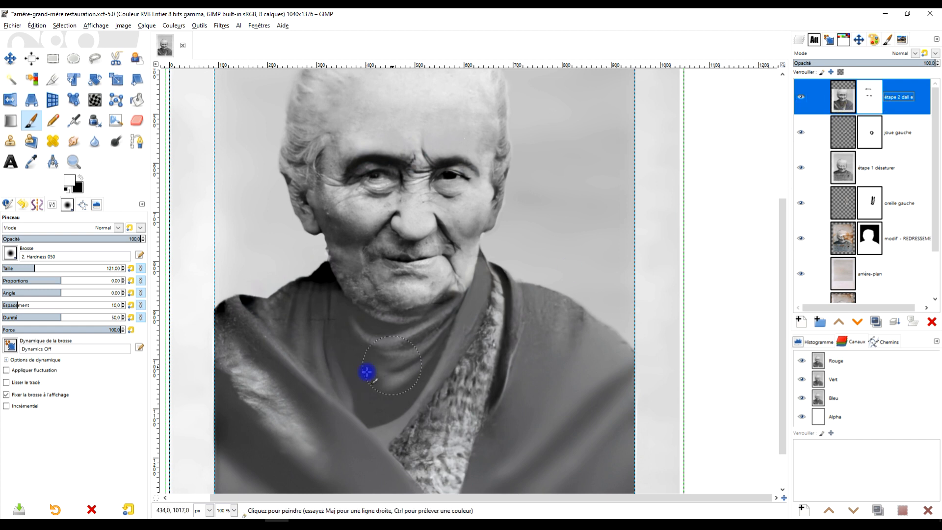
click(289, 345)
- Paint black on the étape 2 dall e mask along the neckline and collar, and repaint its lower edge white over the grainy band, at 100% opacity
click(868, 97)
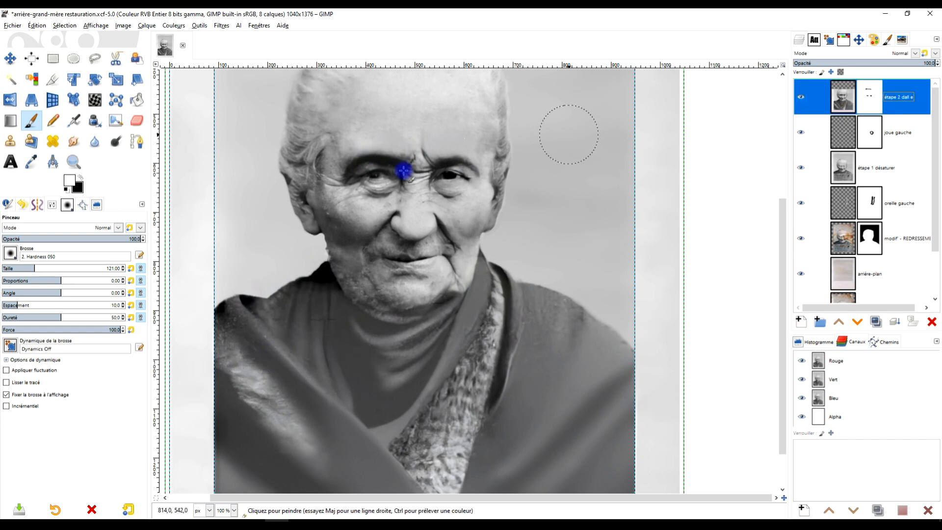
mouse_move(242, 363)
mouse_down()
mouse_move(246, 340)
mouse_move(267, 345)
mouse_move(256, 352)
mouse_move(290, 377)
mouse_move(389, 360)
mouse_move(397, 380)
mouse_move(460, 343)
mouse_move(352, 363)
mouse_up()
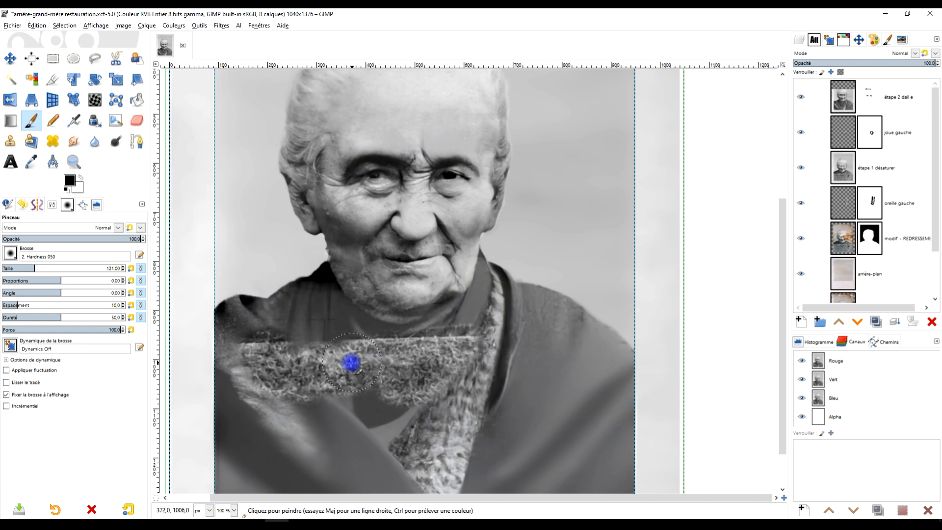
key(ctrl+z)
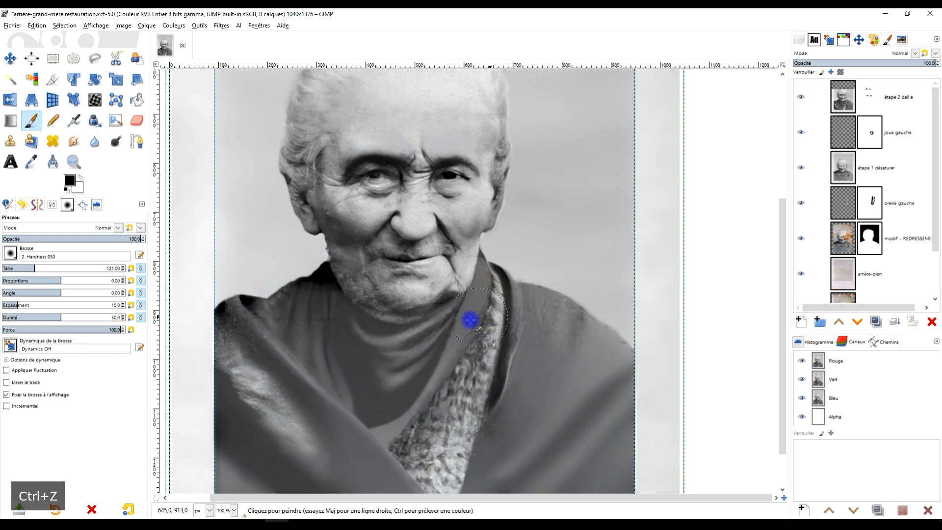
mouse_move(333, 325)
mouse_down()
mouse_move(319, 295)
mouse_move(301, 310)
mouse_move(249, 322)
mouse_move(418, 338)
mouse_move(466, 325)
mouse_move(497, 279)
mouse_up()
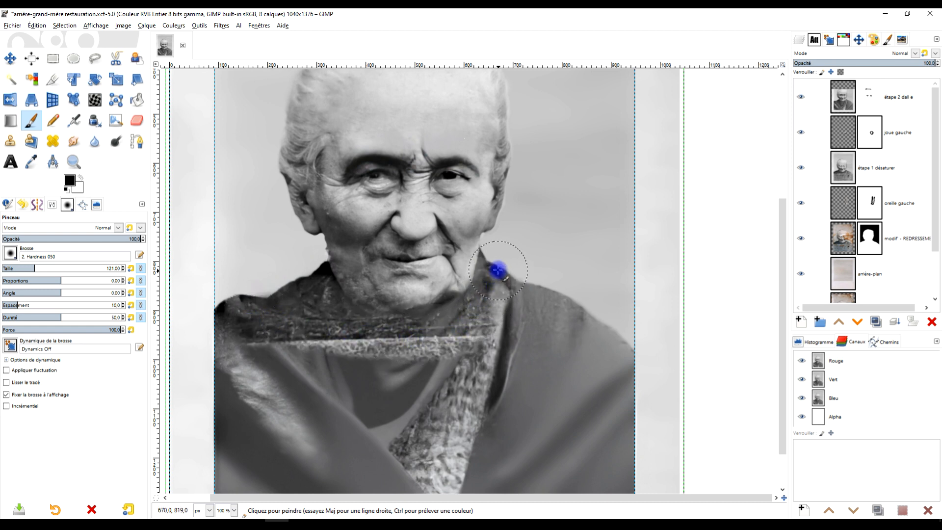
click(80, 176)
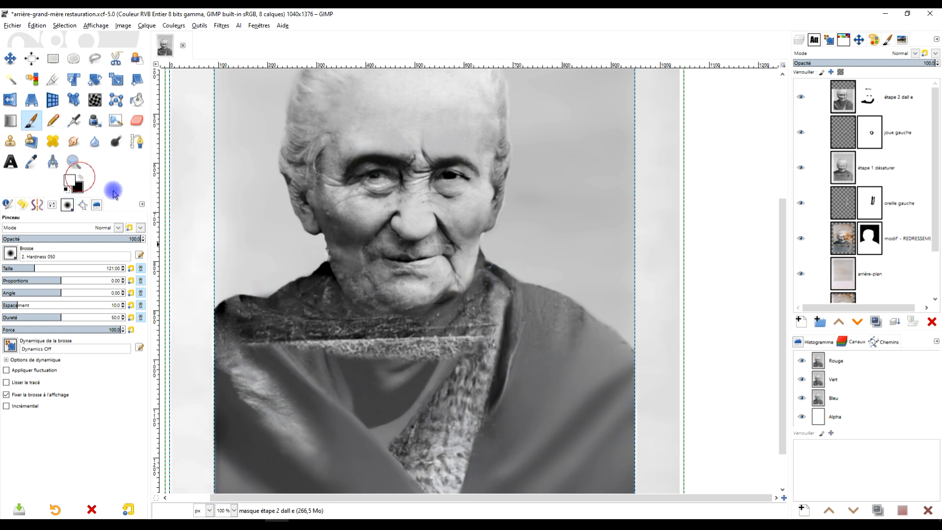
mouse_move(472, 371)
mouse_down()
mouse_move(413, 353)
mouse_move(489, 351)
mouse_move(253, 351)
mouse_up()
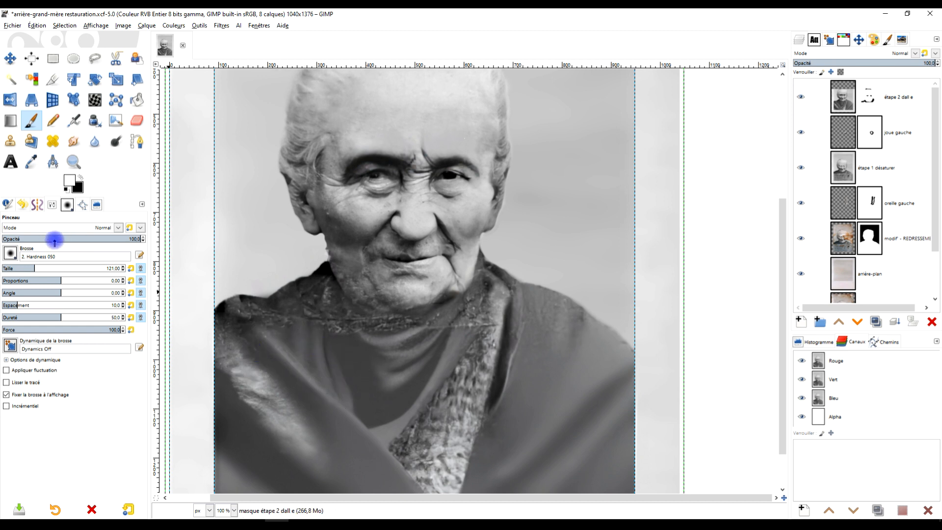
- Blend the original cloth texture into the dress and scarf by painting black on the mask at reduced opacities of 47.7% and 20.1%
drag(54, 241, 68, 240)
click(80, 177)
drag(312, 349, 366, 362)
key(ctrl+z)
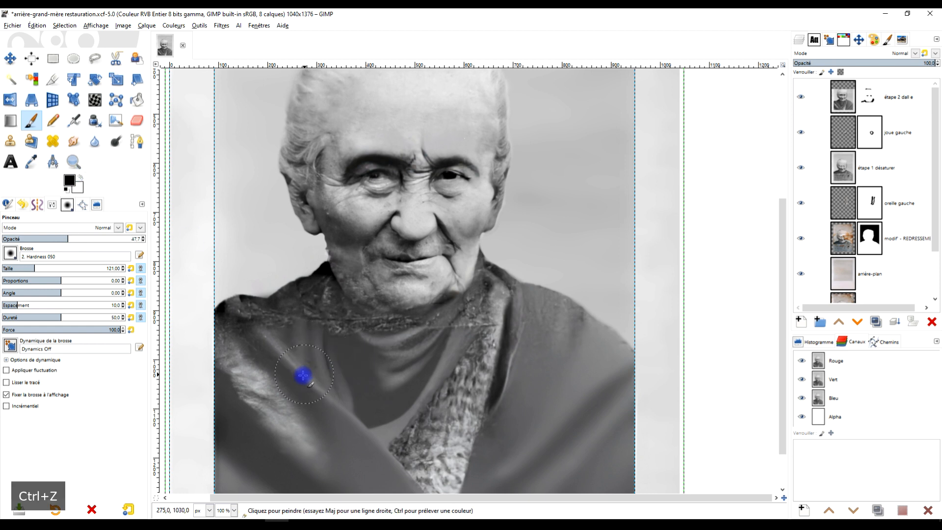
click(261, 387)
drag(270, 369, 250, 374)
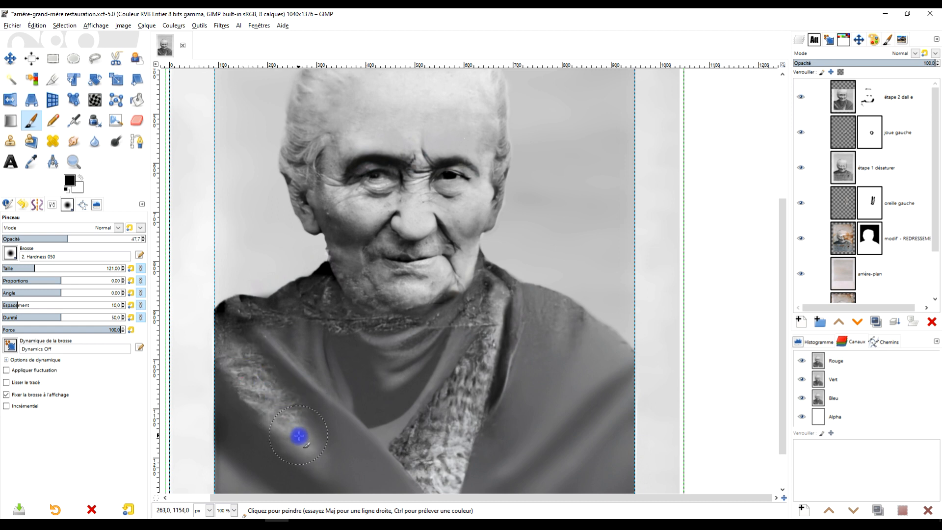
mouse_move(341, 431)
mouse_down()
mouse_move(452, 444)
mouse_move(454, 465)
mouse_move(365, 450)
mouse_move(361, 399)
mouse_move(467, 394)
mouse_move(486, 446)
mouse_move(538, 424)
mouse_move(498, 406)
mouse_move(548, 388)
mouse_move(612, 398)
mouse_move(588, 369)
mouse_move(549, 361)
mouse_up()
mouse_move(610, 364)
mouse_down()
mouse_move(618, 429)
mouse_move(609, 498)
mouse_move(574, 481)
mouse_move(527, 488)
mouse_move(299, 477)
mouse_move(280, 487)
mouse_move(293, 452)
mouse_move(276, 480)
mouse_move(249, 419)
mouse_move(241, 493)
mouse_move(233, 391)
mouse_move(228, 462)
mouse_move(267, 458)
mouse_up()
mouse_move(305, 325)
mouse_down()
mouse_move(304, 357)
mouse_move(339, 391)
mouse_move(389, 397)
mouse_move(406, 386)
mouse_move(479, 383)
mouse_move(501, 359)
mouse_move(563, 368)
mouse_move(610, 358)
mouse_move(542, 347)
mouse_move(127, 207)
mouse_up()
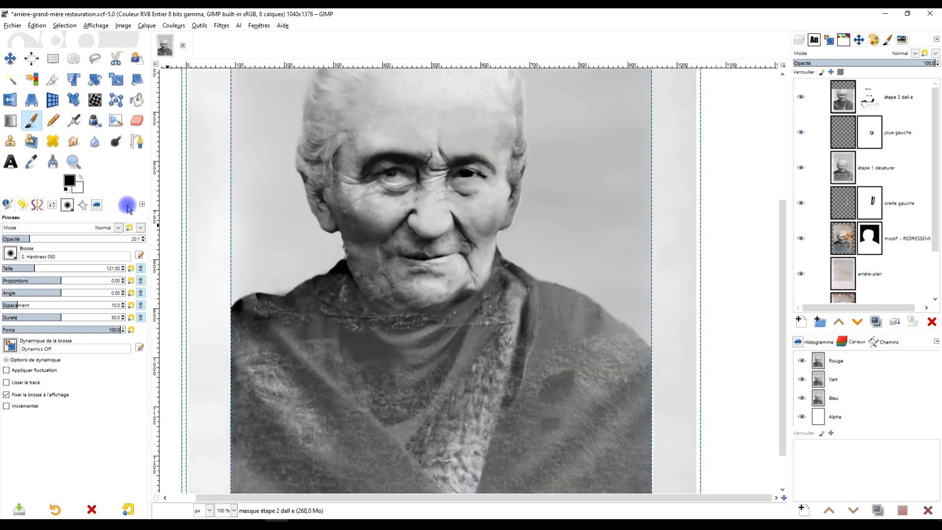
- Soften the horizontal seam below the collar by painting white on the étape 2 dall e mask at 20.1% and 44.9% opacity
click(81, 177)
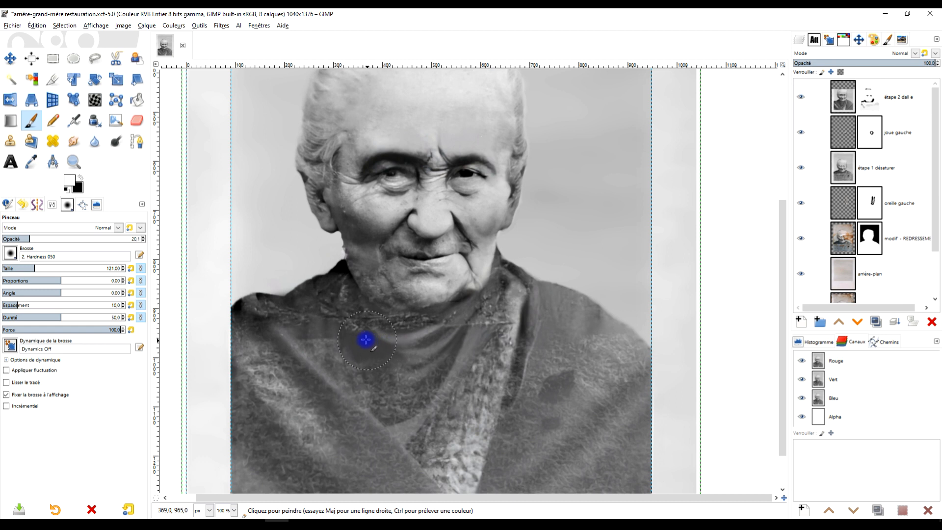
click(811, 134)
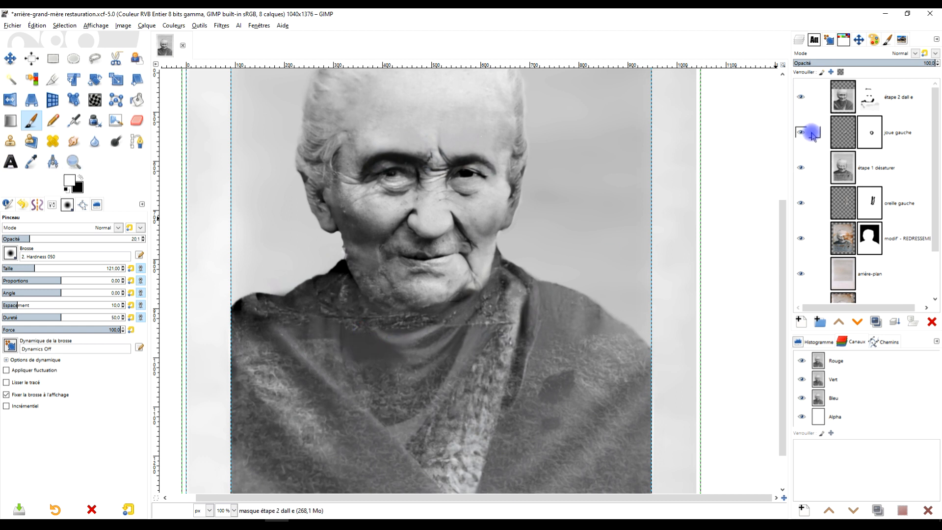
click(871, 100)
scroll(463, 280, up, 1)
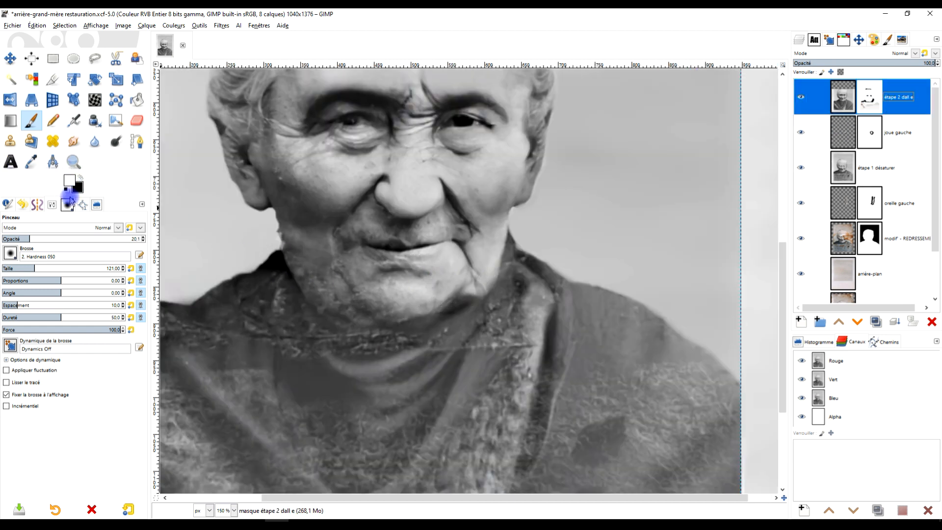
mouse_move(326, 372)
mouse_down()
mouse_move(298, 358)
mouse_move(309, 361)
mouse_up()
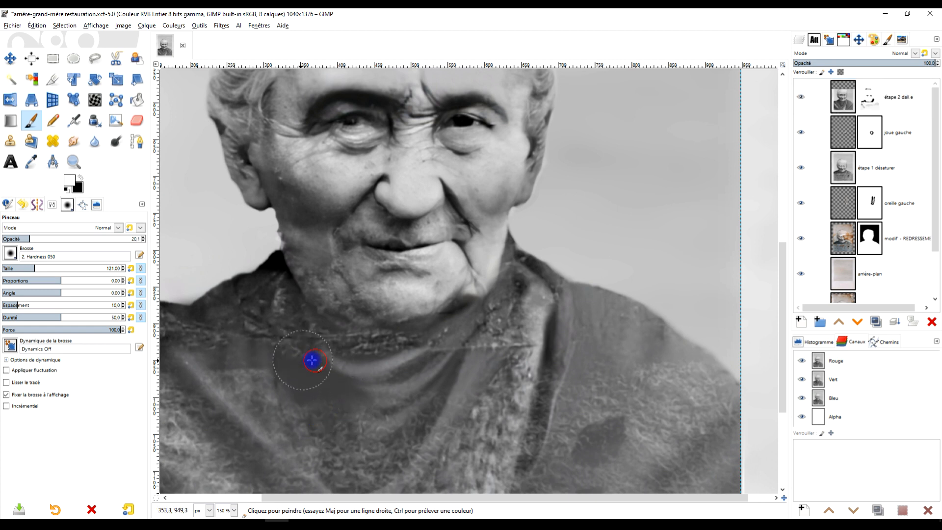
click(64, 238)
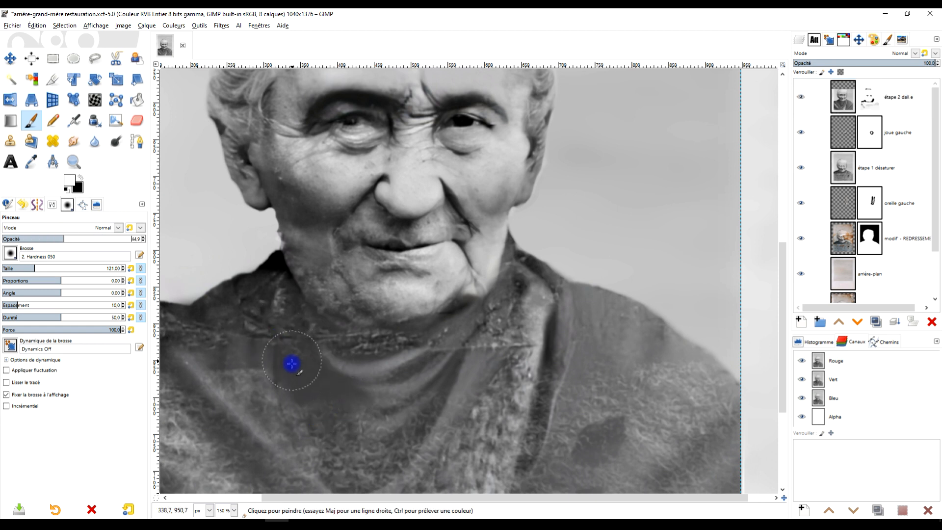
mouse_move(293, 355)
mouse_down()
mouse_move(340, 375)
mouse_move(472, 367)
mouse_move(517, 360)
mouse_move(532, 347)
mouse_move(500, 355)
mouse_move(526, 330)
mouse_up()
mouse_move(270, 367)
mouse_down()
mouse_move(399, 359)
mouse_move(382, 350)
mouse_move(390, 356)
mouse_move(368, 356)
mouse_move(400, 359)
mouse_move(356, 359)
mouse_up()
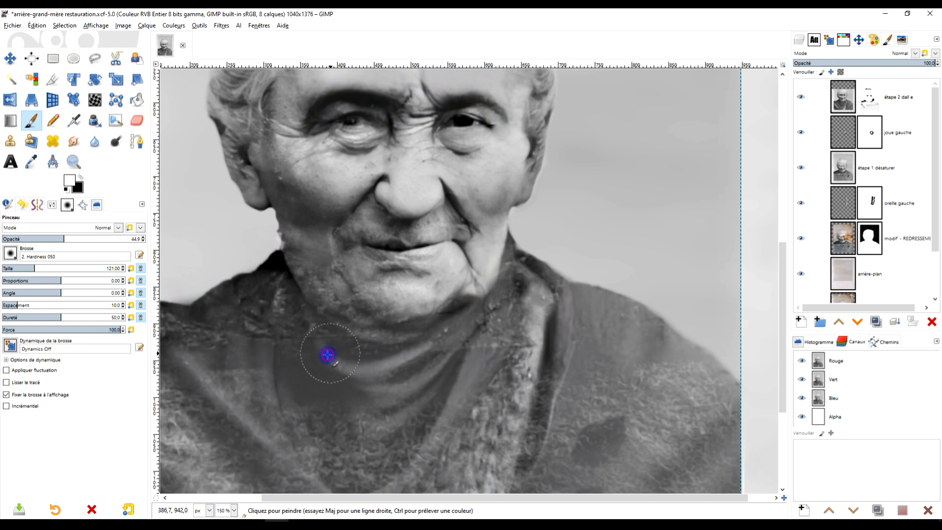
drag(472, 362, 506, 360)
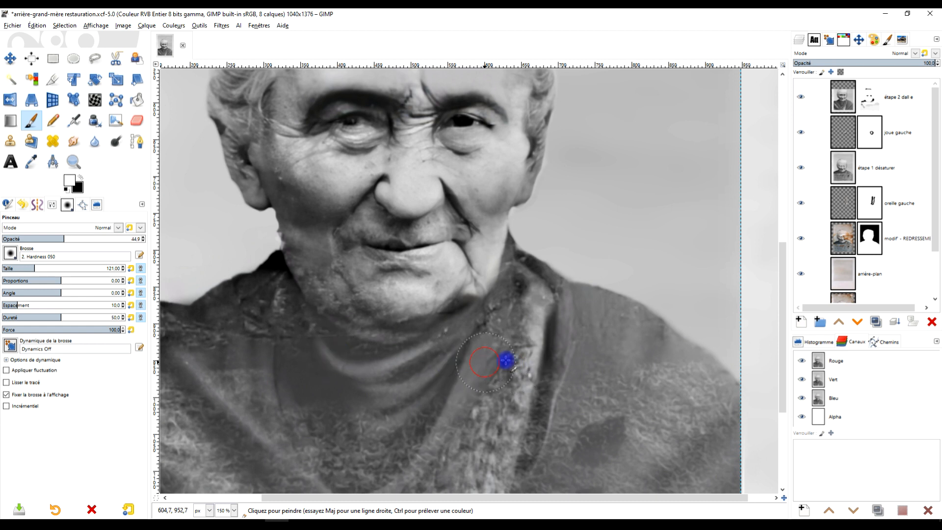
- Try to blend the cloth beside the neckline by painting on the étape 2 dall e mask at 44.9% opacity, and undo the strokes
scroll(511, 353, down, 3)
scroll(399, 362, up, 4)
scroll(268, 353, down, 1)
drag(303, 369, 377, 365)
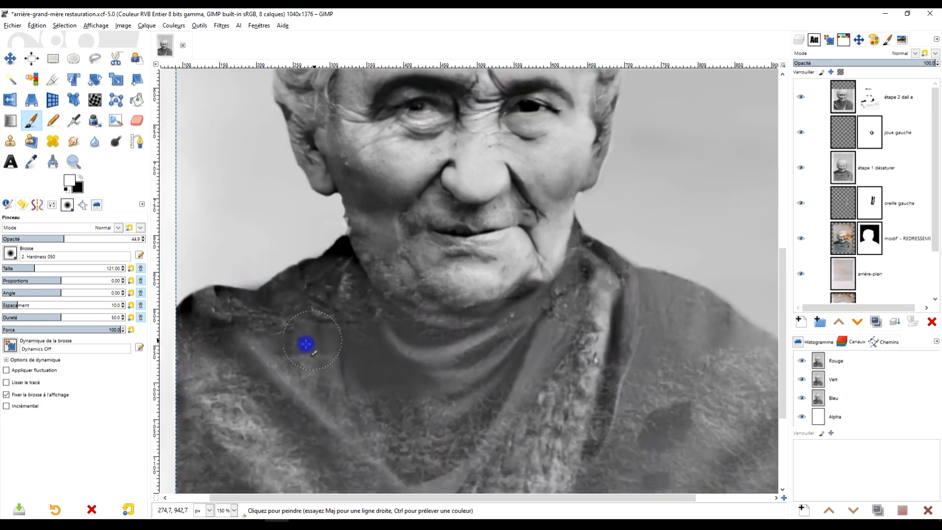
click(81, 176)
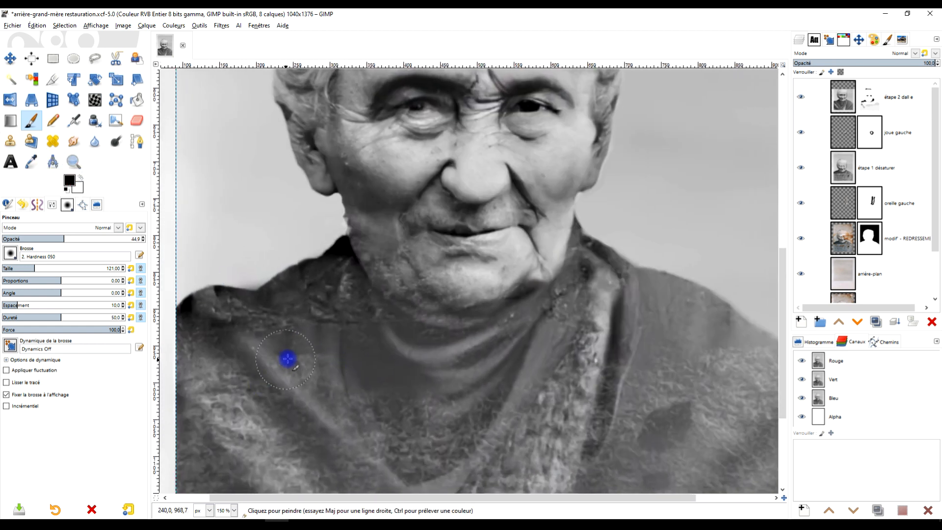
key(ctrl+z)
scroll(332, 323, up, 1)
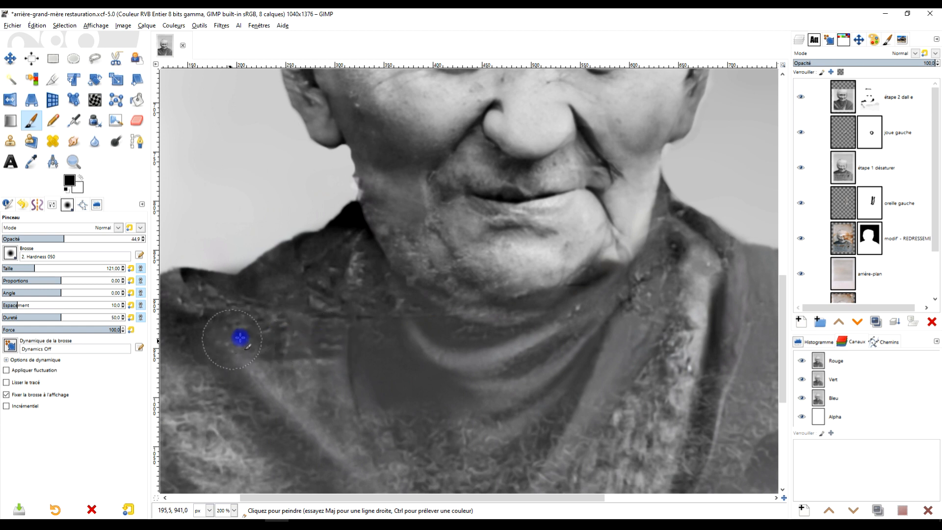
drag(355, 353, 393, 385)
key(ctrl+z)
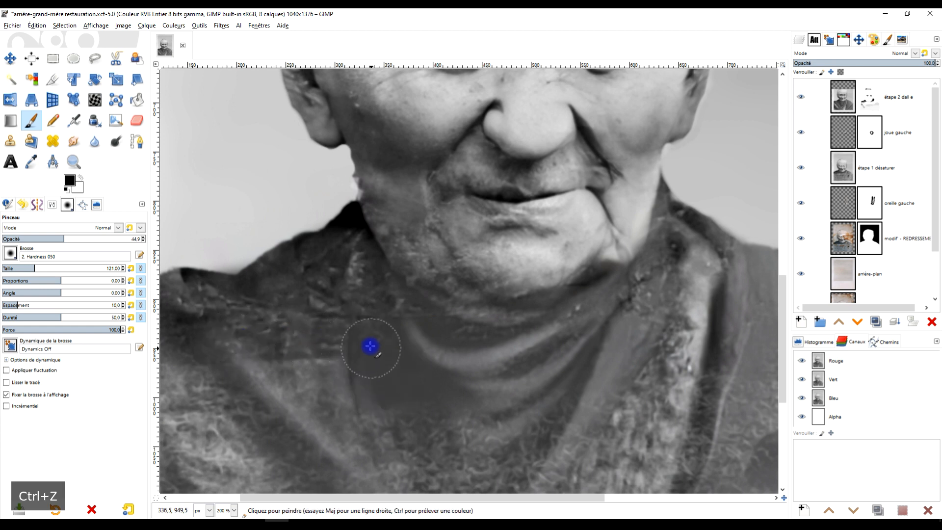
- Blend the original cloth texture into the smooth patch below the neckline by painting black on the étape 2 dall e mask at 11.7% opacity
click(32, 238)
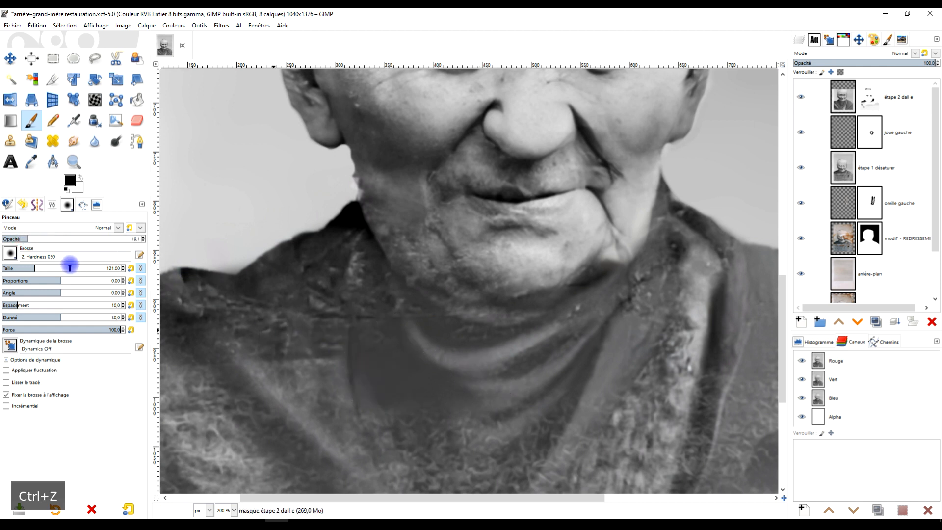
drag(24, 239, 18, 239)
mouse_move(379, 395)
mouse_down()
mouse_move(409, 359)
mouse_move(459, 373)
mouse_move(526, 357)
mouse_move(414, 391)
mouse_move(370, 369)
mouse_up()
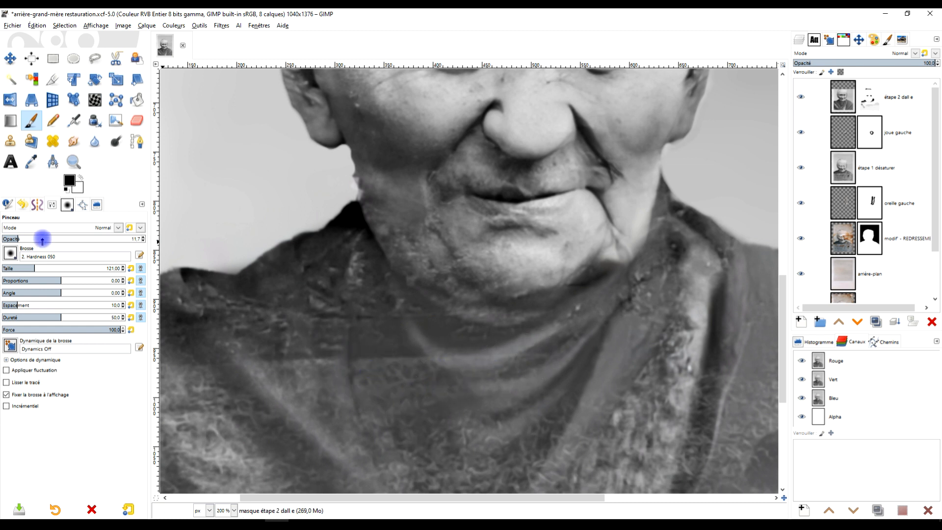
- Soften the fabric folds below the neckline by painting white on the mask at 11.7% and 23% opacity
click(83, 179)
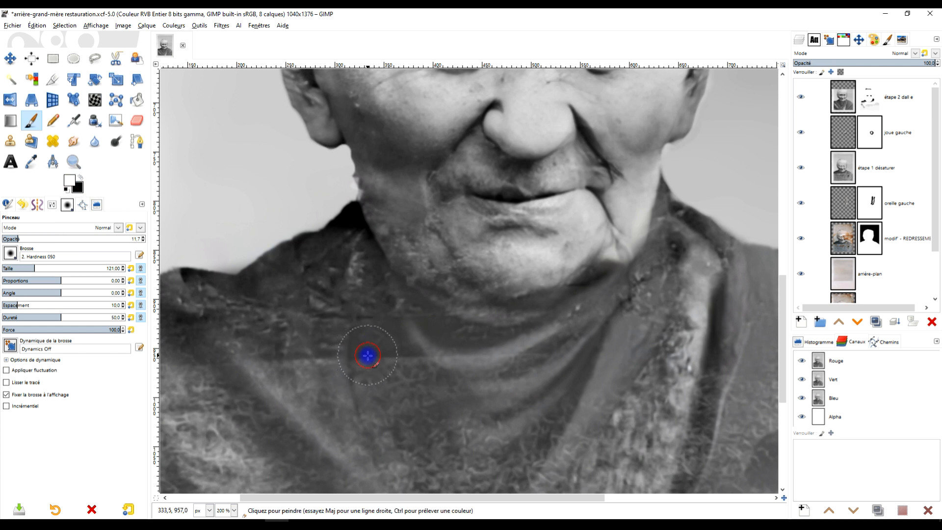
click(33, 239)
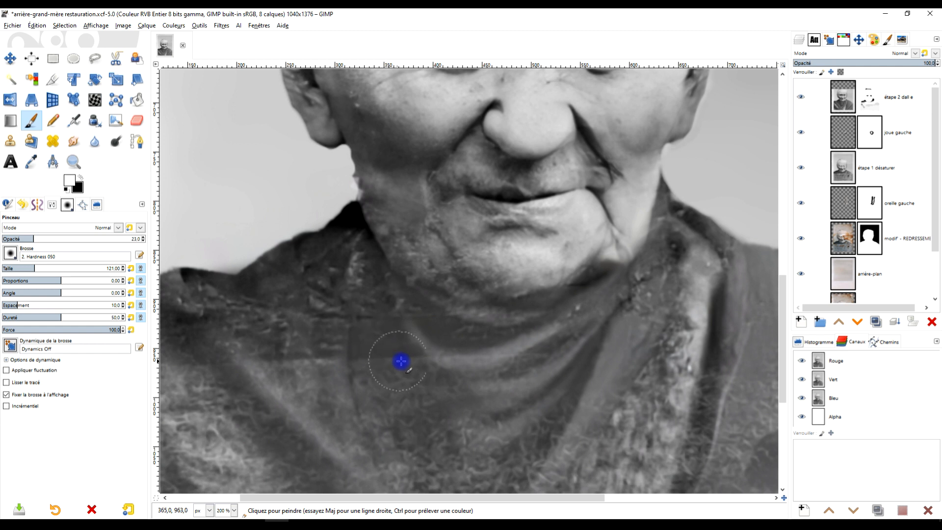
drag(391, 362, 421, 362)
mouse_move(360, 363)
mouse_down()
mouse_move(299, 358)
mouse_move(325, 360)
mouse_up()
scroll(490, 362, down, 2)
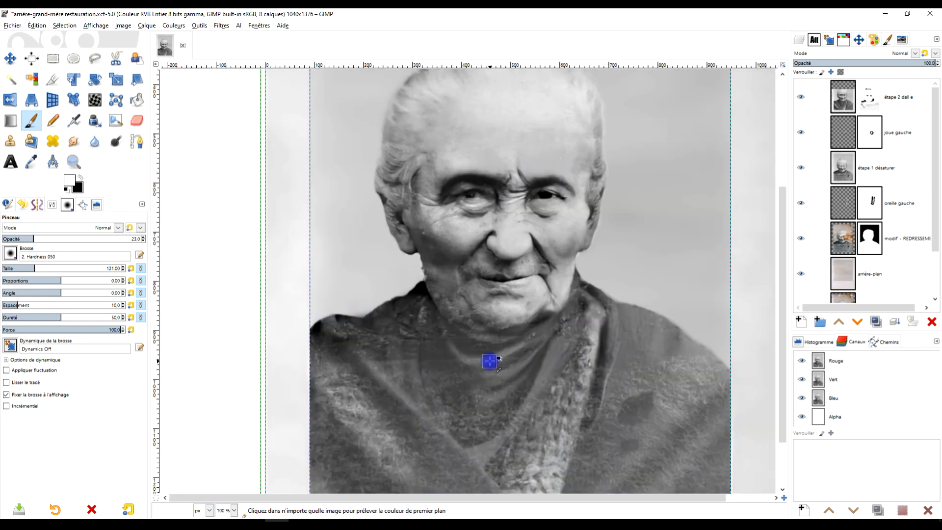
scroll(576, 353, down, 1)
- Try to clean the jagged jaw edge below the ear by painting black and white on the étape 2 dall e mask at 30.7% opacity
scroll(448, 278, up, 4)
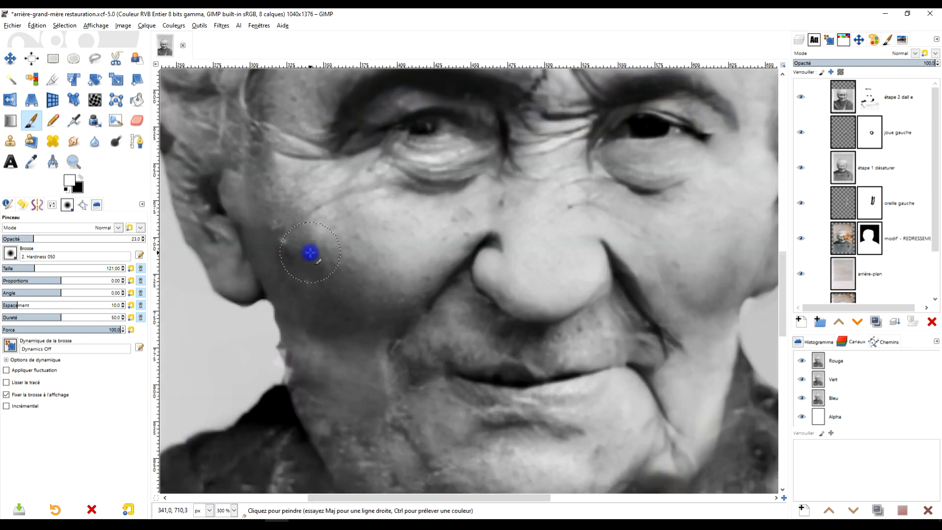
click(800, 97)
click(801, 98)
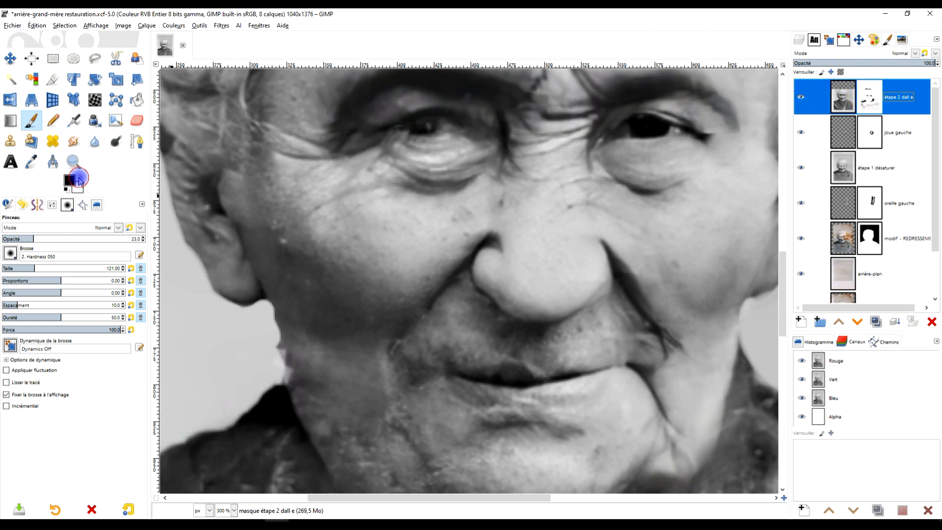
drag(41, 238, 44, 239)
scroll(285, 379, up, 2)
scroll(242, 269, up, 2)
click(243, 267)
key(ctrl+z)
key(x)
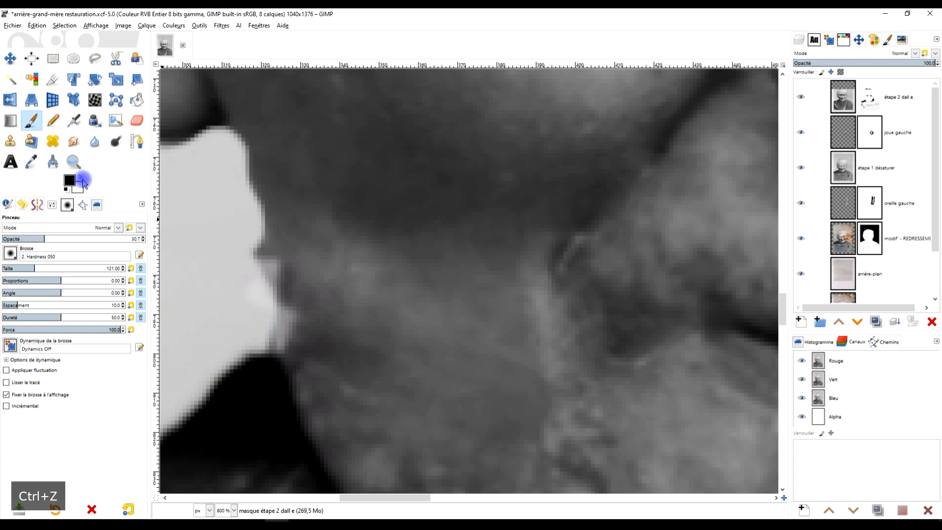
drag(235, 266, 243, 271)
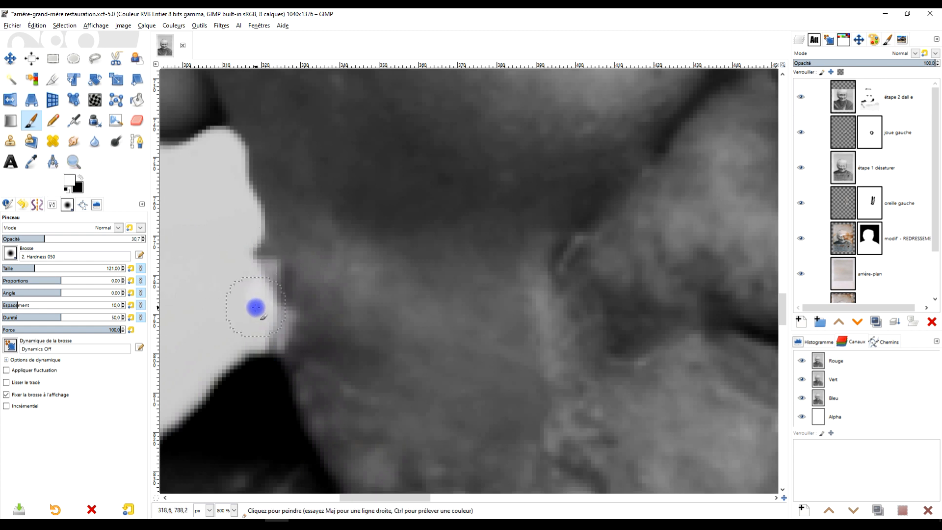
- Compare the jaw edge with the étape 2 dall e layer hidden, and smooth the neck and shoulder contour by painting black on its mask at 100% opacity
click(800, 96)
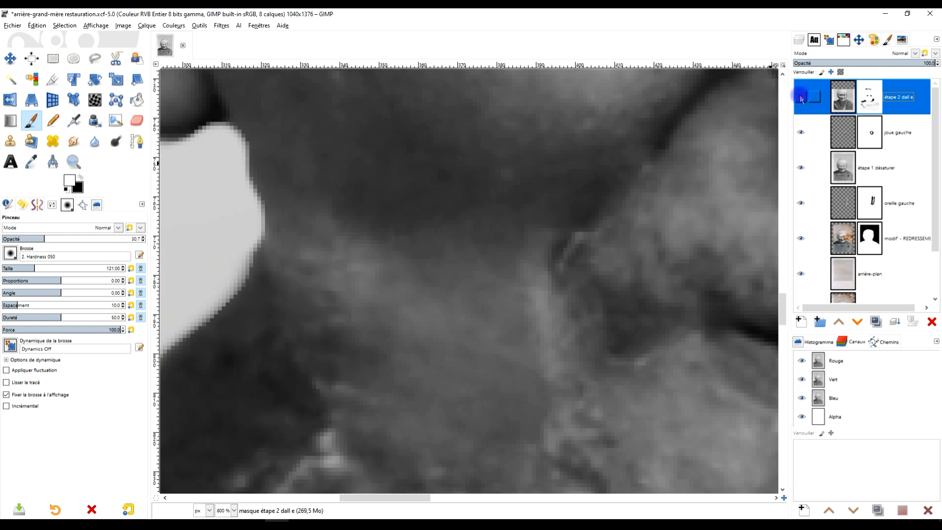
click(800, 96)
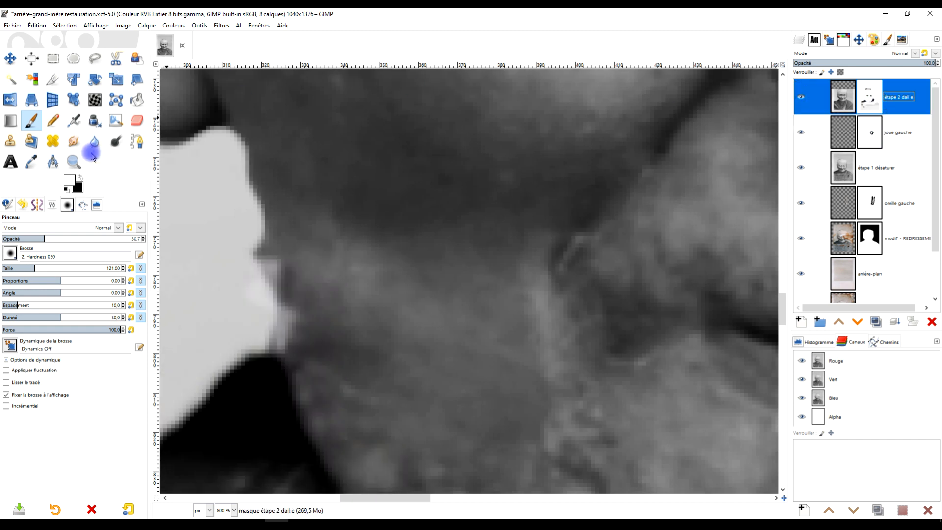
drag(81, 239, 139, 237)
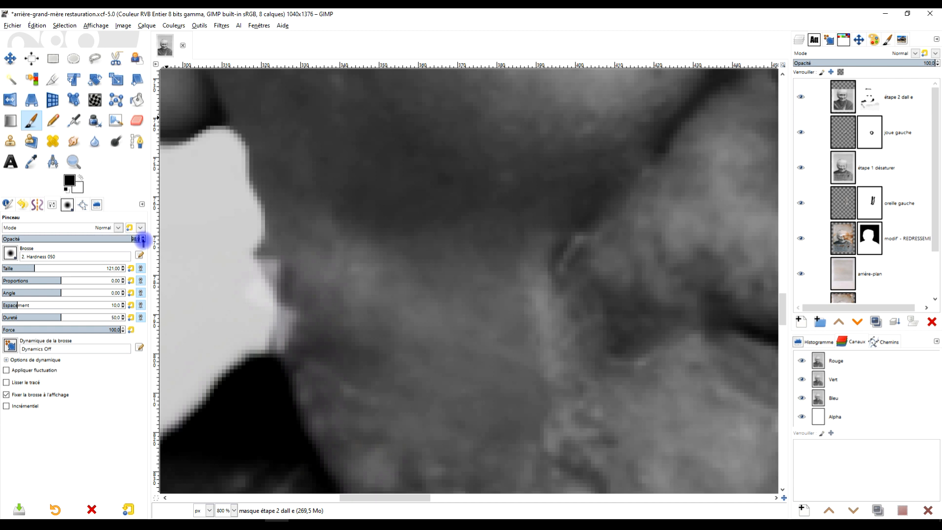
mouse_move(242, 264)
mouse_down()
mouse_move(260, 320)
mouse_move(254, 276)
mouse_move(264, 296)
mouse_move(268, 273)
mouse_move(276, 321)
mouse_move(258, 341)
mouse_move(278, 331)
mouse_move(267, 308)
mouse_move(219, 362)
mouse_move(242, 314)
mouse_move(215, 371)
mouse_move(176, 427)
mouse_up()
- Try to rework the black triangle between jaw and shoulder by painting white on the mask at 100% opacity, and undo the stroke
scroll(259, 395, down, 2)
scroll(259, 395, down, 2)
scroll(364, 279, up, 4)
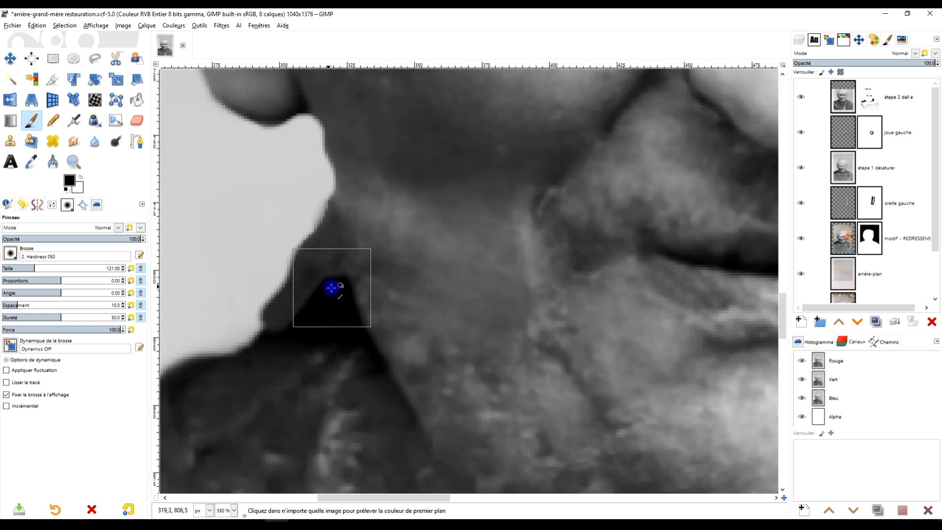
scroll(441, 196, left, 2)
click(81, 178)
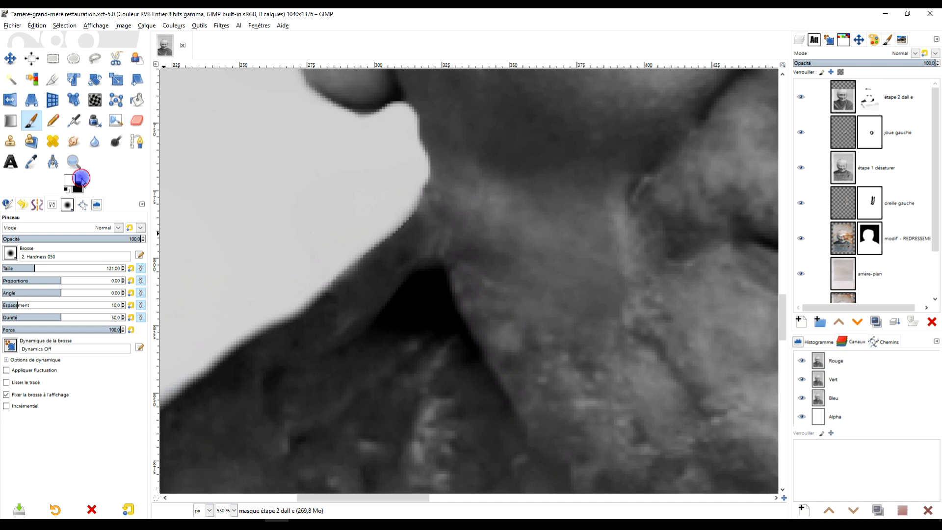
drag(391, 313, 406, 301)
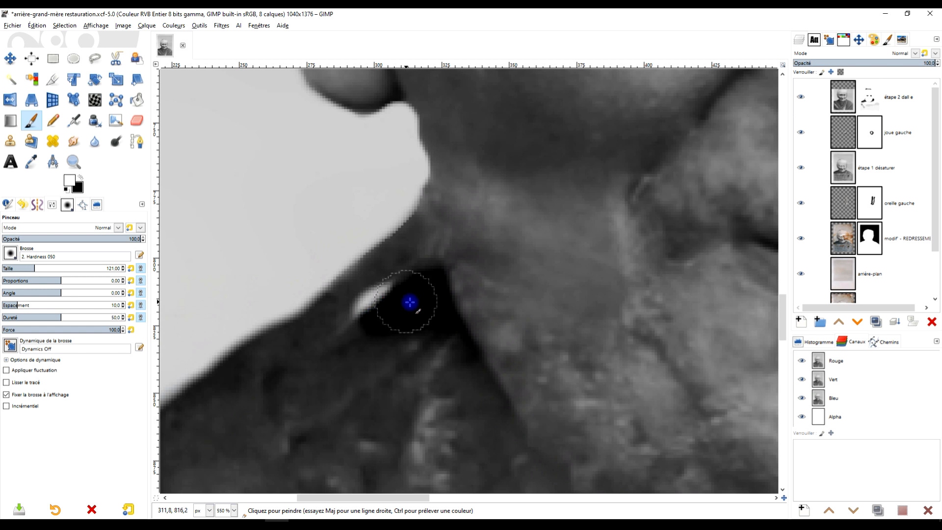
key(ctrl+z)
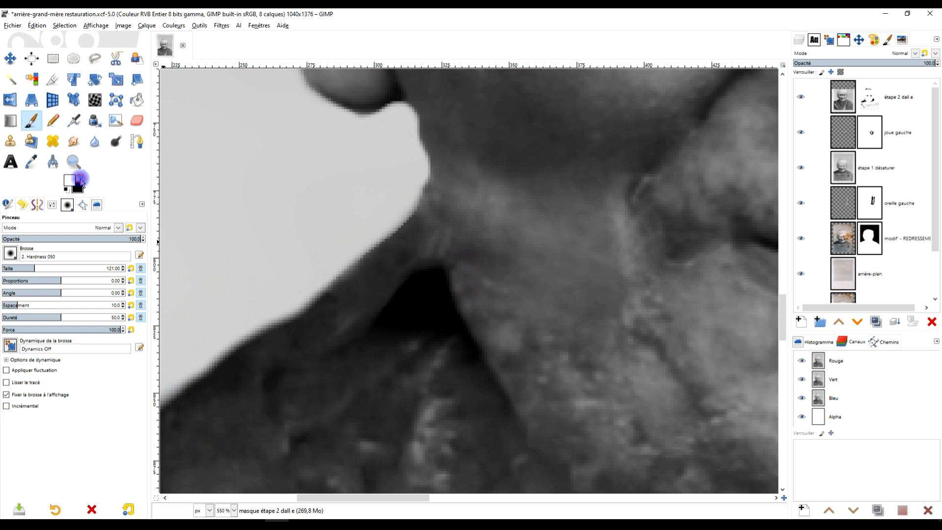
- Remove the black triangle between the jaw and shoulder by painting black over it on the étape 2 dall e mask at 100% opacity
click(80, 178)
mouse_move(414, 301)
mouse_down()
mouse_move(431, 283)
mouse_move(441, 318)
mouse_move(384, 325)
mouse_move(425, 284)
mouse_move(454, 345)
mouse_move(361, 331)
mouse_move(402, 312)
mouse_move(434, 274)
mouse_up()
scroll(494, 288, down, 3)
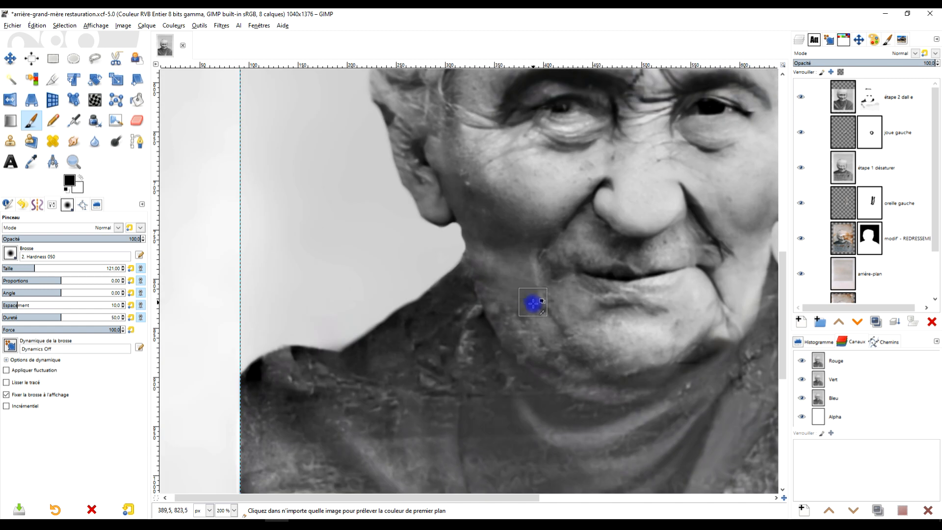
scroll(531, 305, down, 2)
- Try to darken the bright collar fold beside the jaw by painting white on the mask at 100% opacity, and undo the stroke
scroll(501, 316, up, 3)
scroll(500, 317, up, 6)
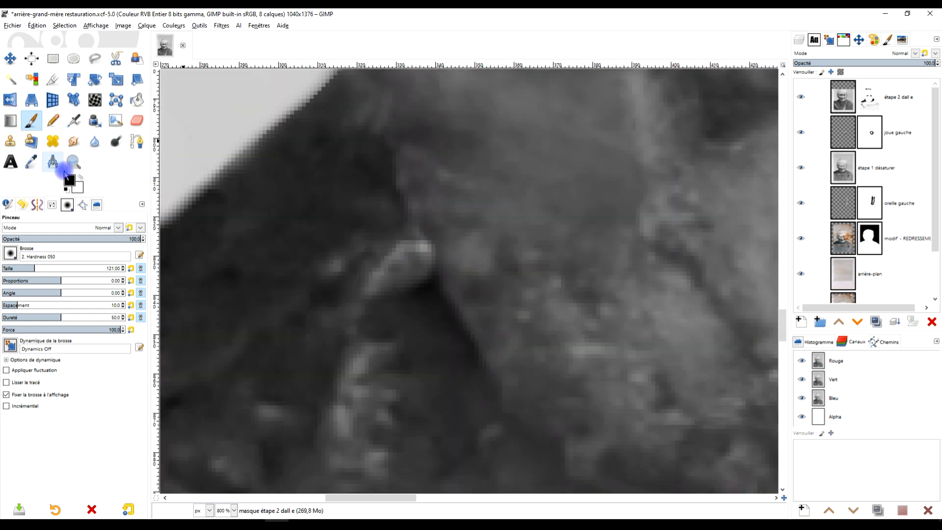
click(80, 177)
mouse_move(434, 265)
mouse_down()
mouse_move(390, 287)
mouse_move(421, 251)
mouse_move(374, 276)
mouse_move(399, 292)
mouse_up()
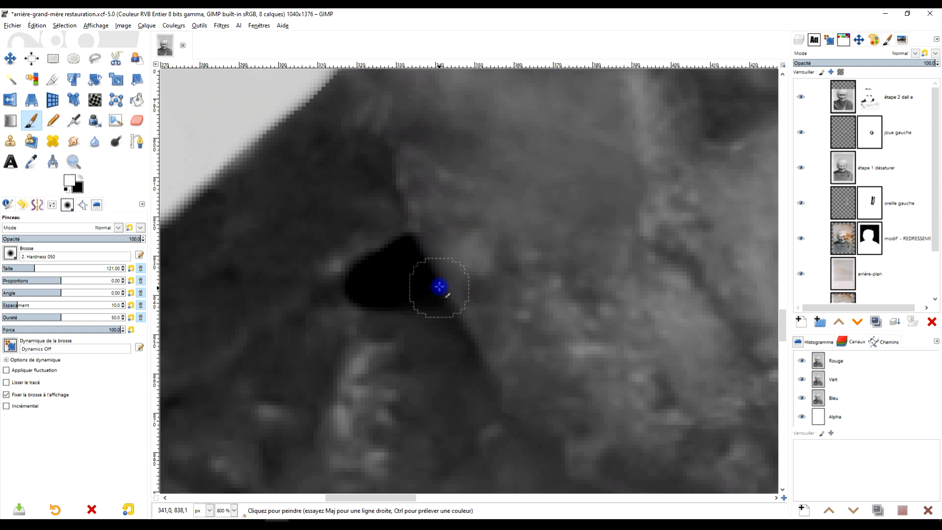
key(ctrl+z)
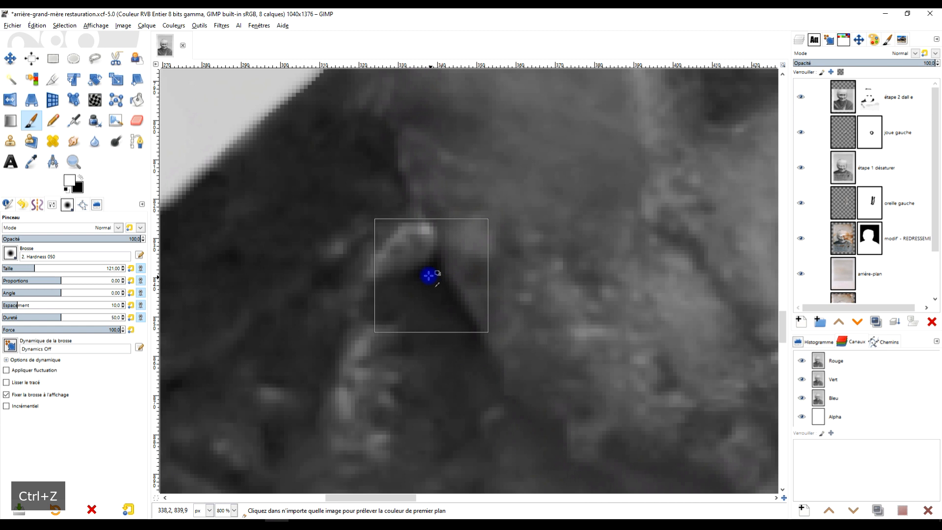
scroll(435, 249, down, 6)
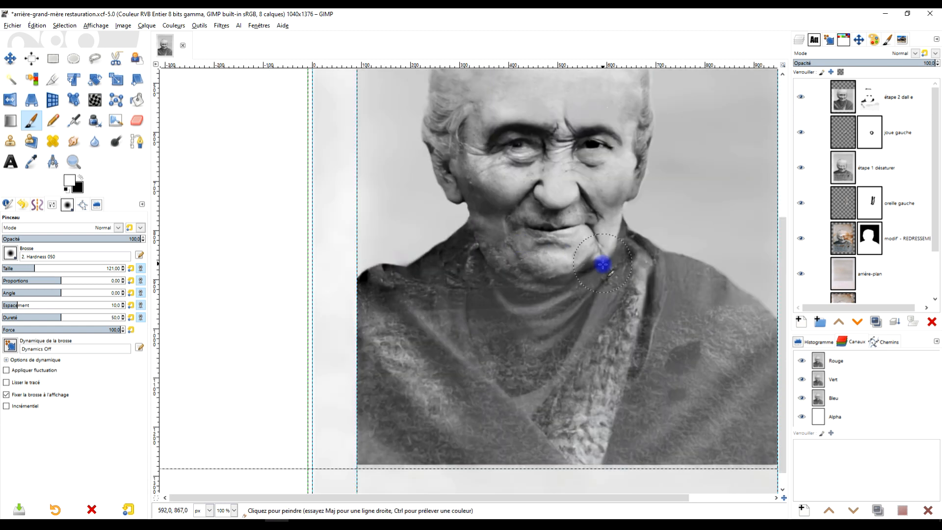
- Darken the bright collar fold beside the jaw by painting white on the étape 2 dall e mask at 51.9% opacity
scroll(475, 246, up, 5)
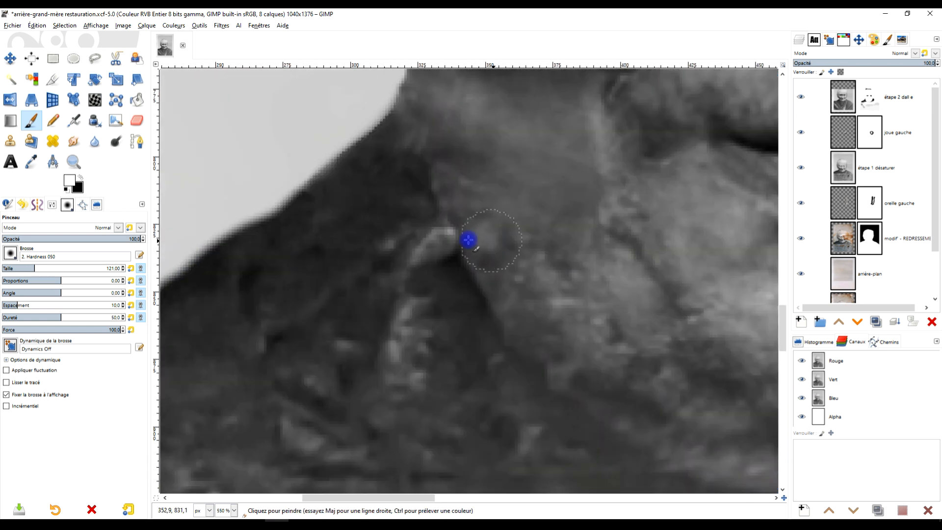
click(74, 239)
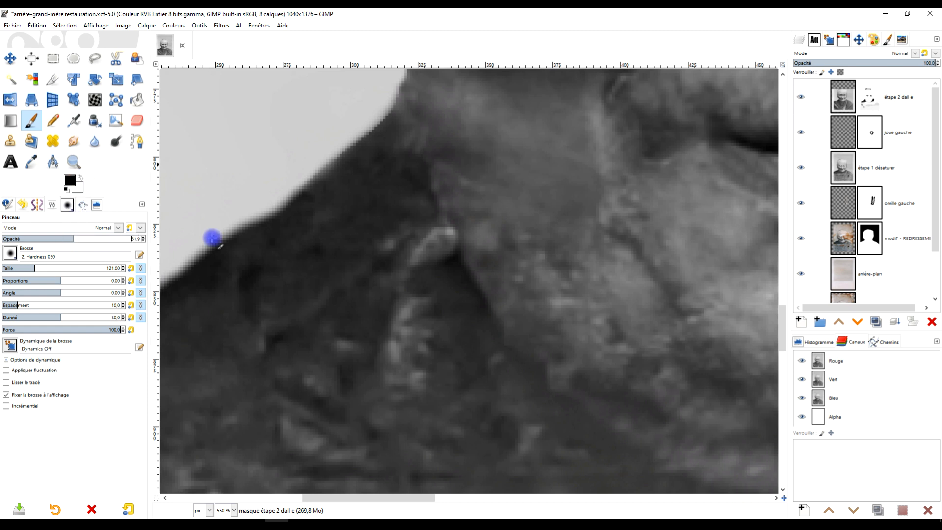
key(ctrl+z)
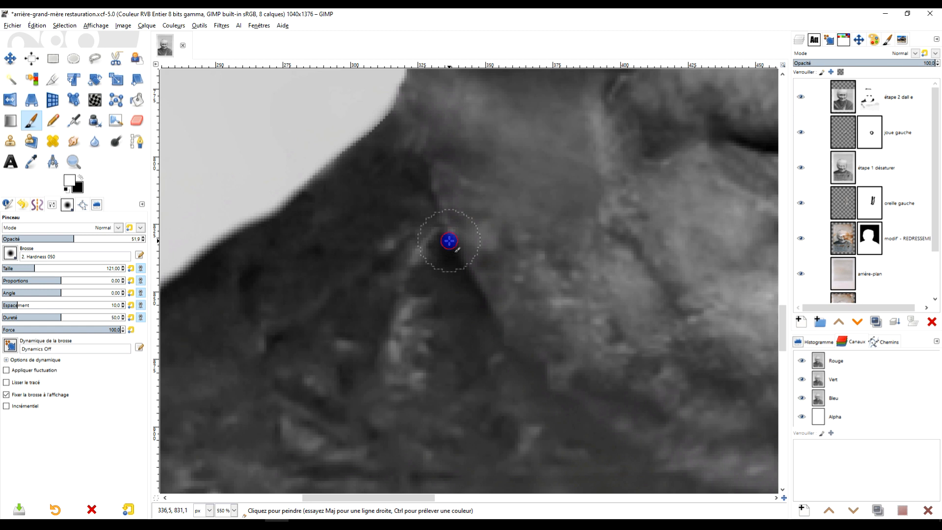
drag(429, 262, 417, 264)
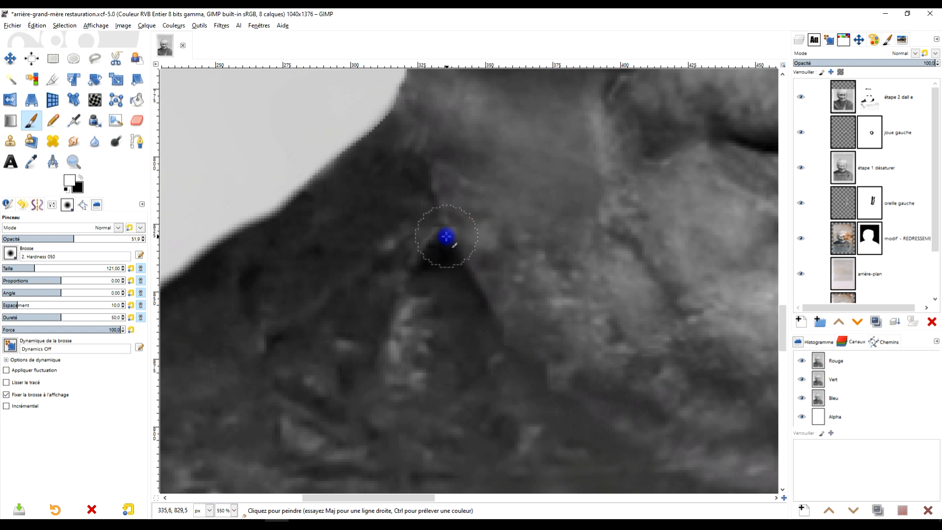
- Blend the scarf's shoulder edge near the jaw by painting black on the étape 2 dall e mask at 23% opacity
scroll(468, 242, down, 4)
scroll(510, 246, up, 5)
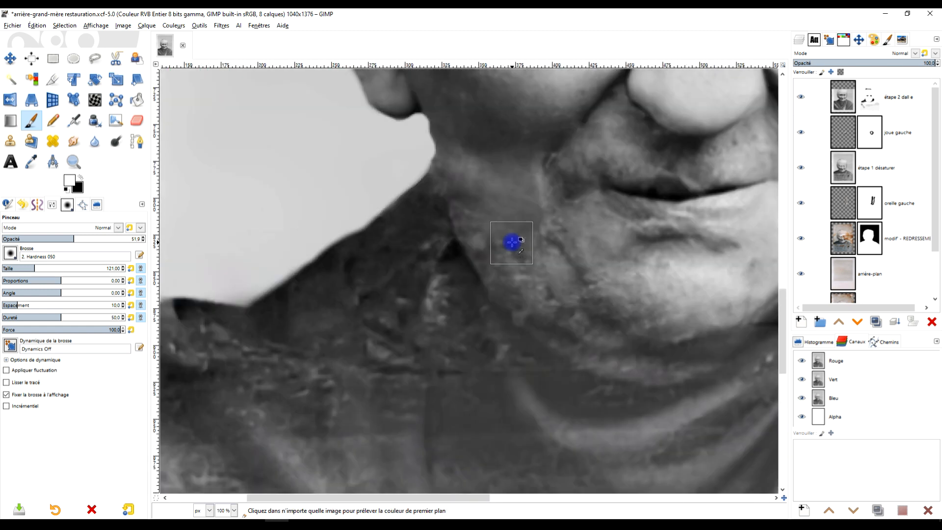
click(34, 240)
mouse_move(358, 255)
mouse_down()
mouse_move(364, 274)
mouse_move(332, 277)
mouse_up()
- Examine the whole portrait and the shoulder beside the collar for remaining transitions between the generated and original cloth
scroll(518, 239, down, 5)
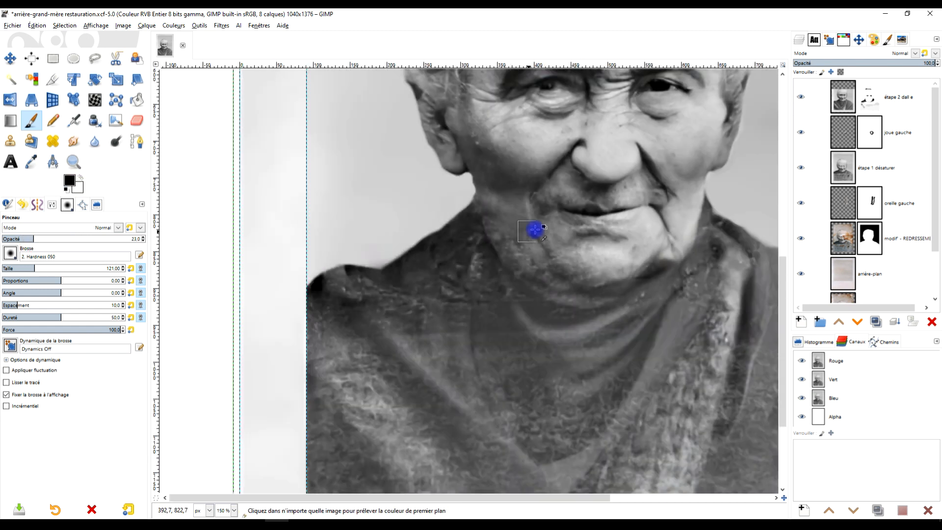
scroll(634, 242, down, 1)
drag(638, 275, 518, 306)
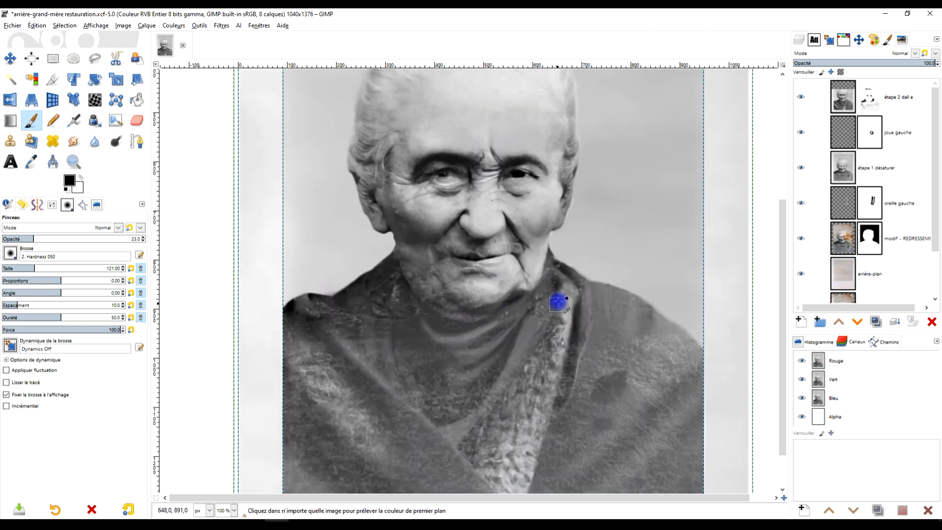
scroll(554, 287, down, 3)
scroll(567, 290, up, 3)
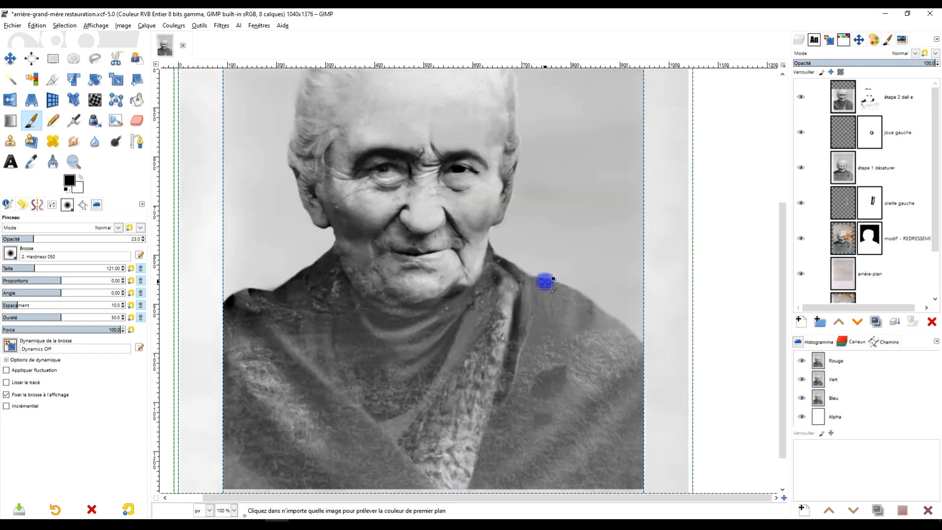
scroll(551, 278, down, 3)
scroll(538, 280, up, 3)
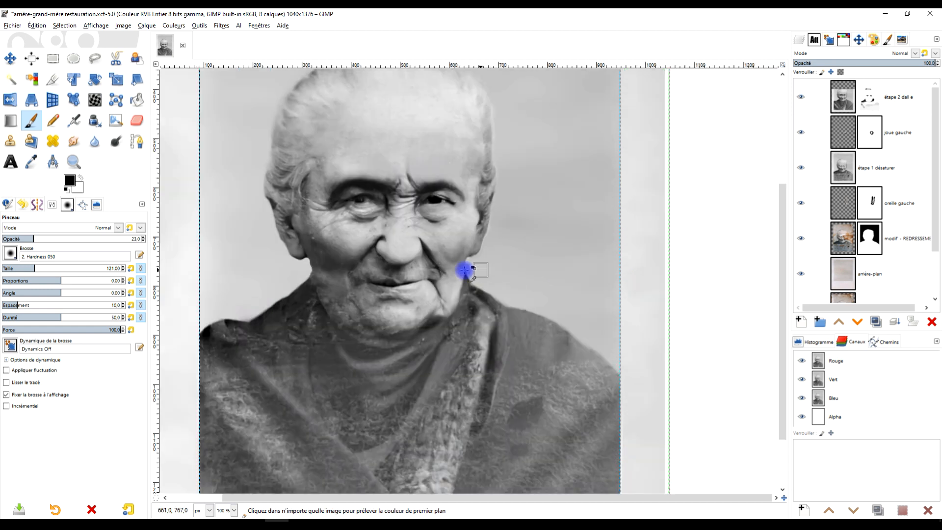
scroll(267, 333, up, 3)
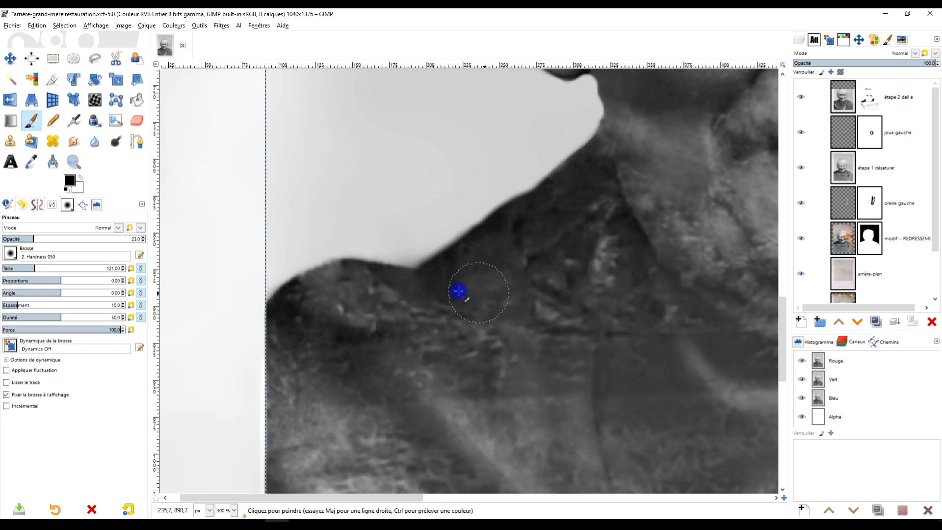
- Compare the restored portrait with the original femme-1.jpg layer shown alone, restore all layers' visibility, and save the file
scroll(446, 268, down, 4)
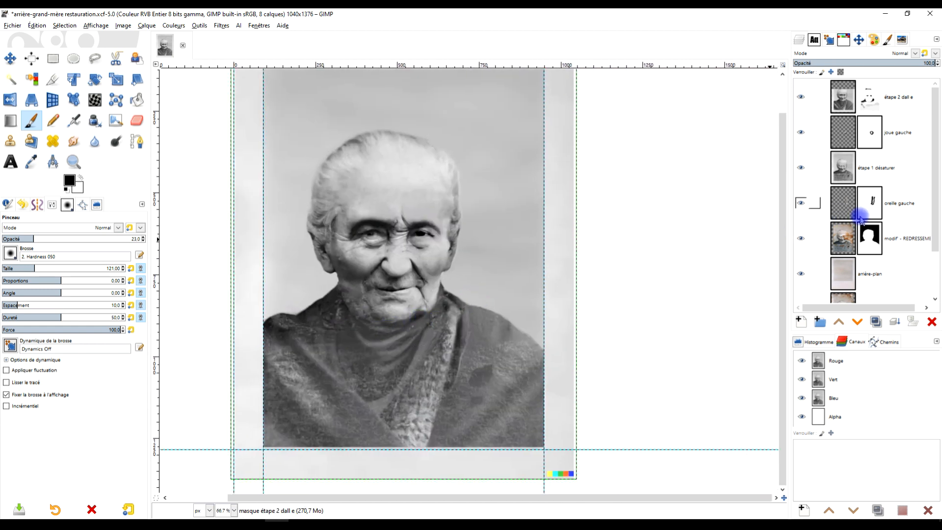
scroll(843, 216, down, 2)
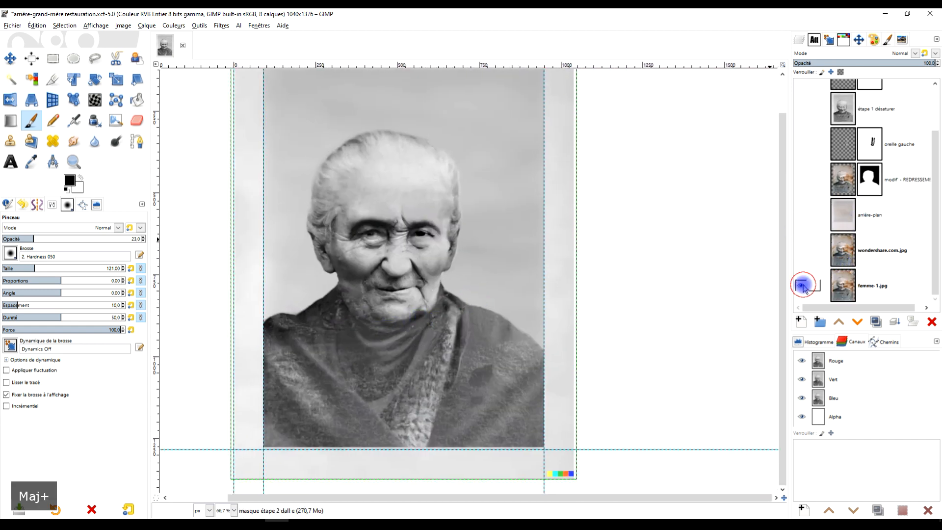
shift+click(802, 285)
shift+click(801, 285)
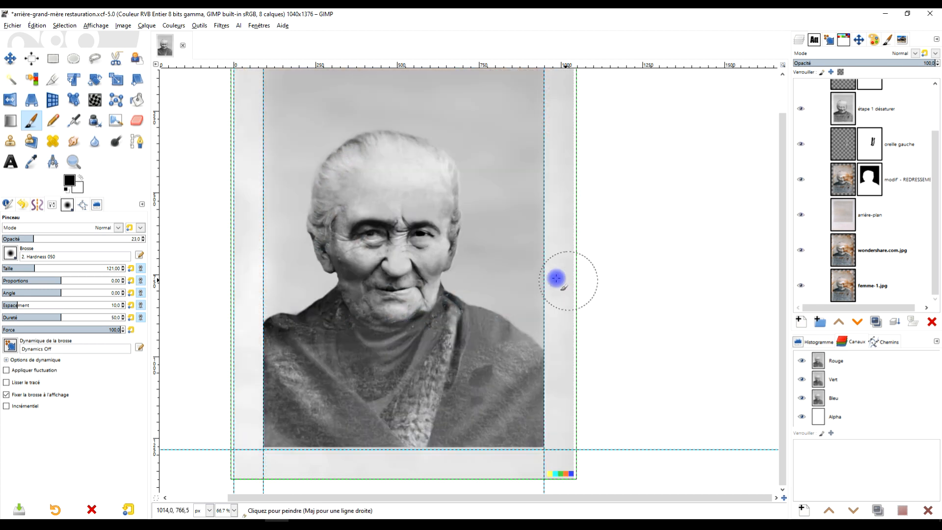
scroll(555, 275, up, 1)
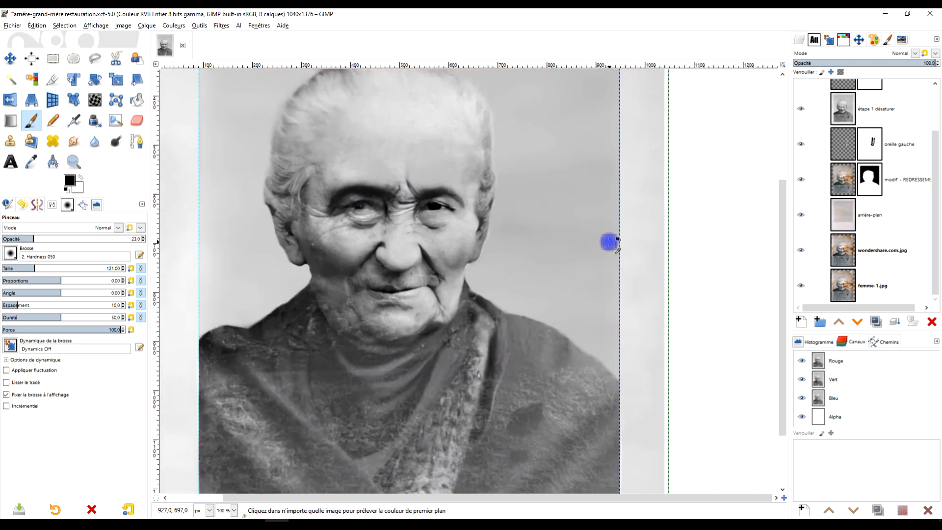
key(ctrl+s)
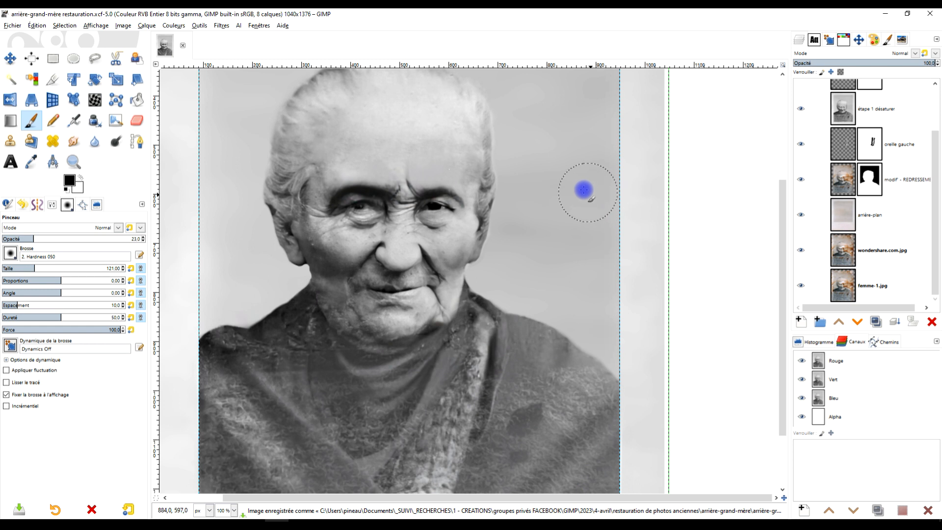
- Heal the jaw edge below the ear on the étape 2 dall e layer at 74.2% opacity, sampling the nearby skin
scroll(878, 178, up, 3)
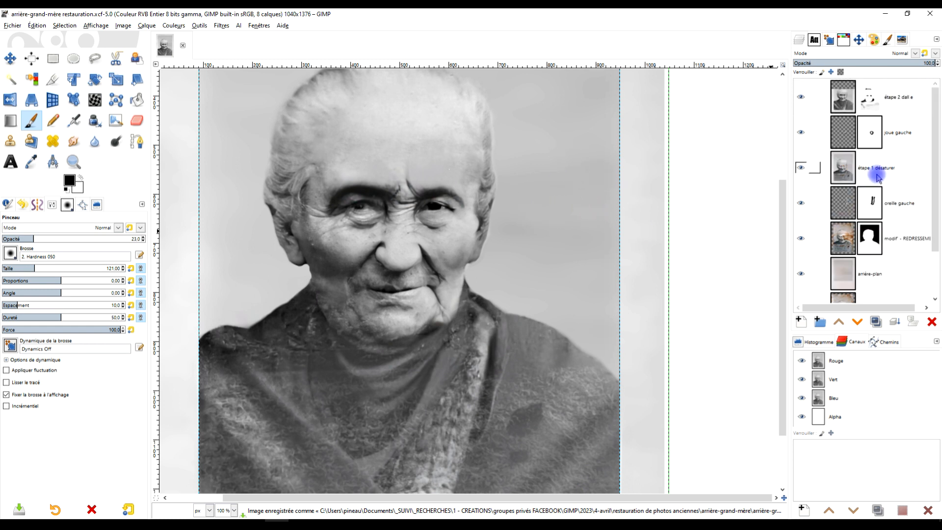
click(848, 103)
scroll(325, 309, up, 3)
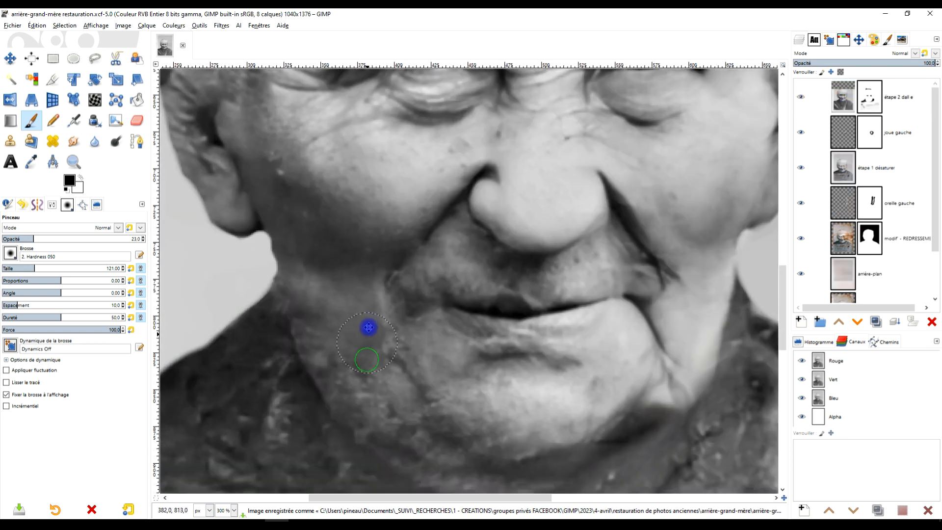
scroll(326, 305, up, 1)
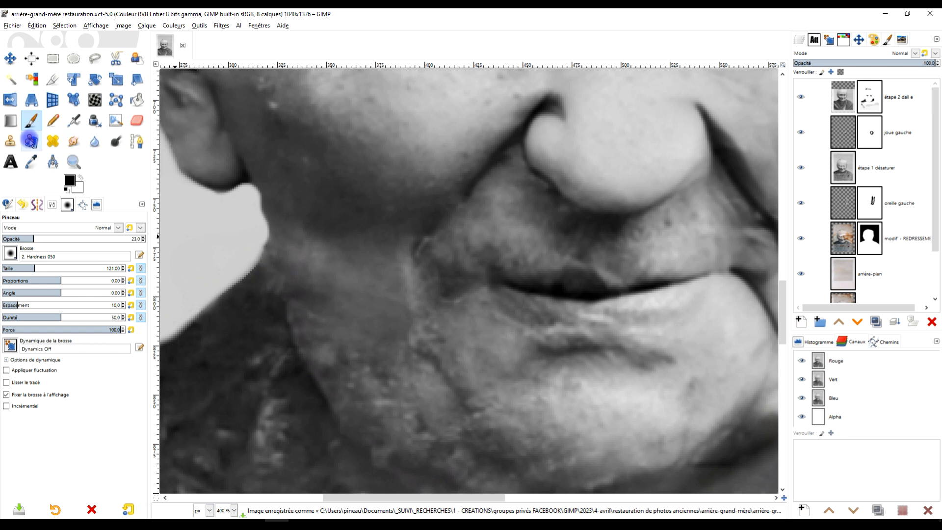
click(53, 141)
scroll(303, 242, up, 1)
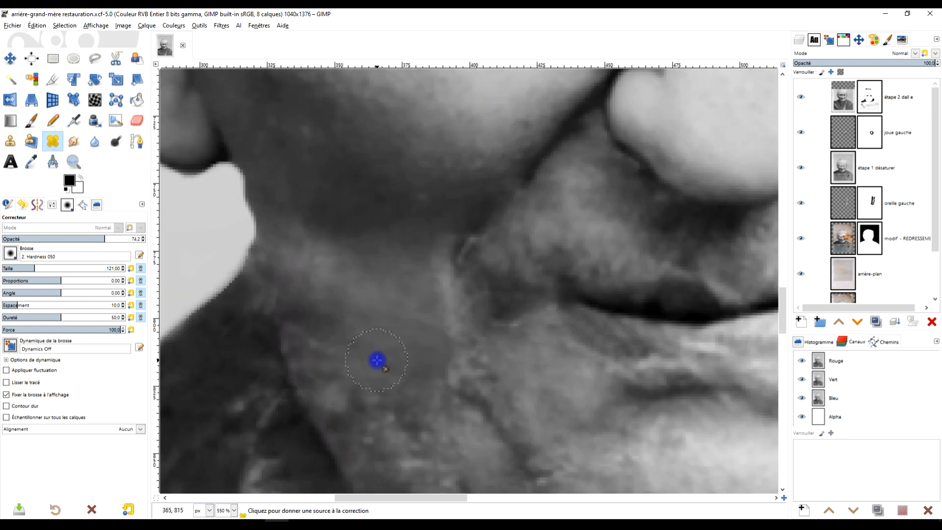
ctrl+click(384, 349)
mouse_move(306, 316)
mouse_down()
mouse_move(299, 285)
mouse_move(293, 290)
mouse_move(310, 302)
mouse_up()
scroll(352, 301, down, 3)
scroll(338, 295, up, 3)
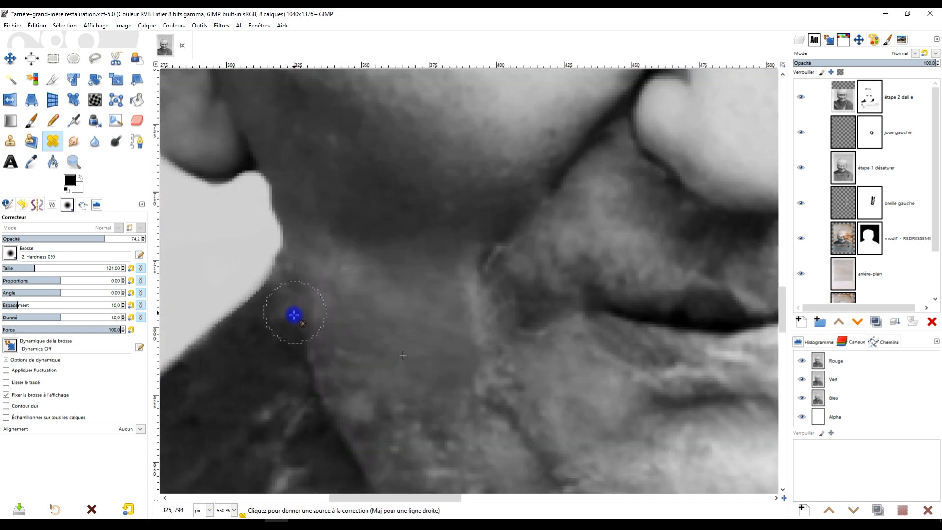
drag(317, 369, 313, 314)
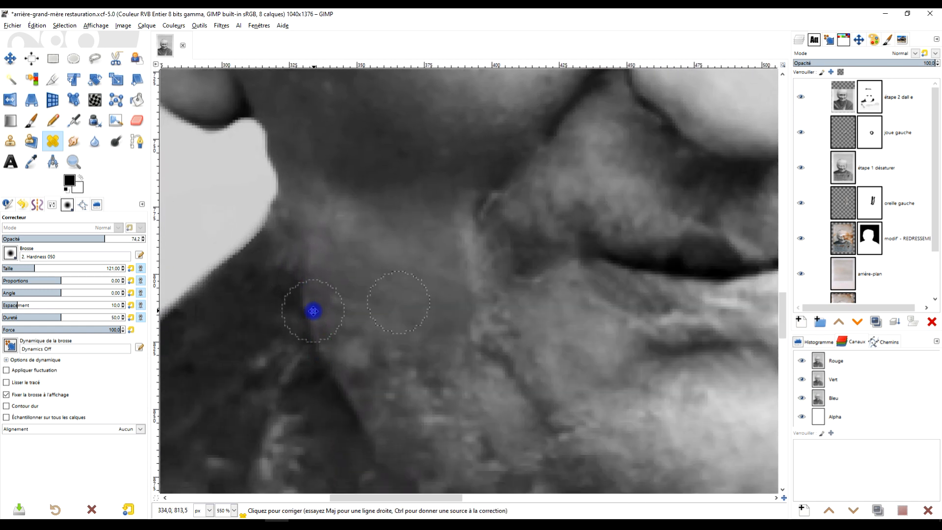
- Clone the lower jaw edge upward below the ear on the étape 2 dall e layer at 48.4% opacity
click(847, 106)
click(258, 261)
click(31, 143)
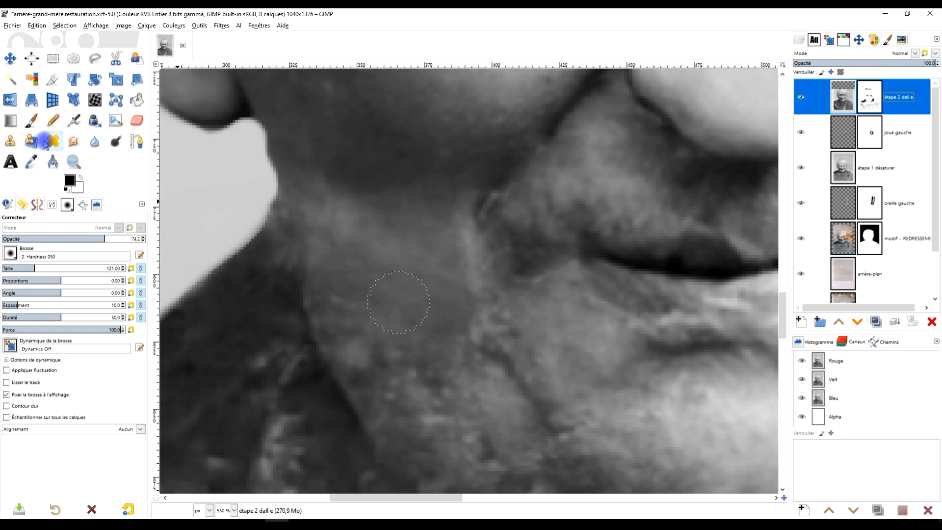
click(10, 141)
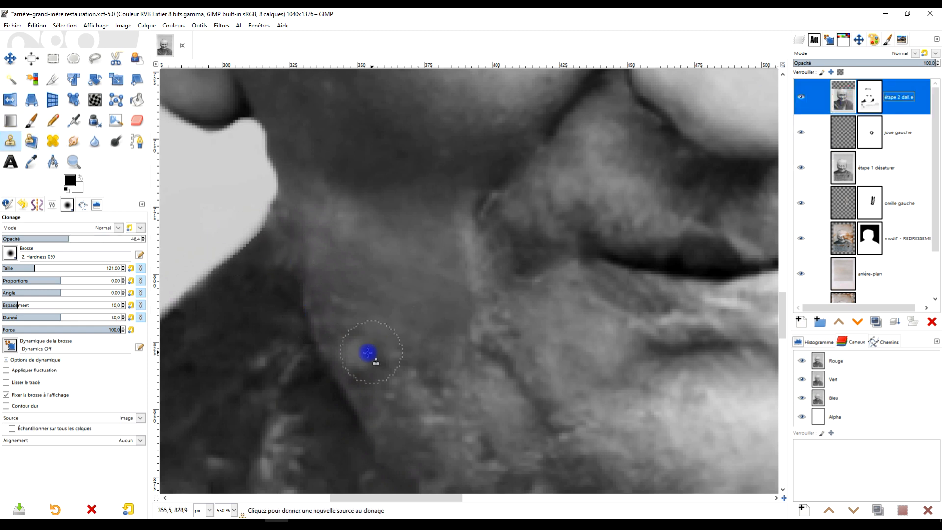
ctrl+click(307, 322)
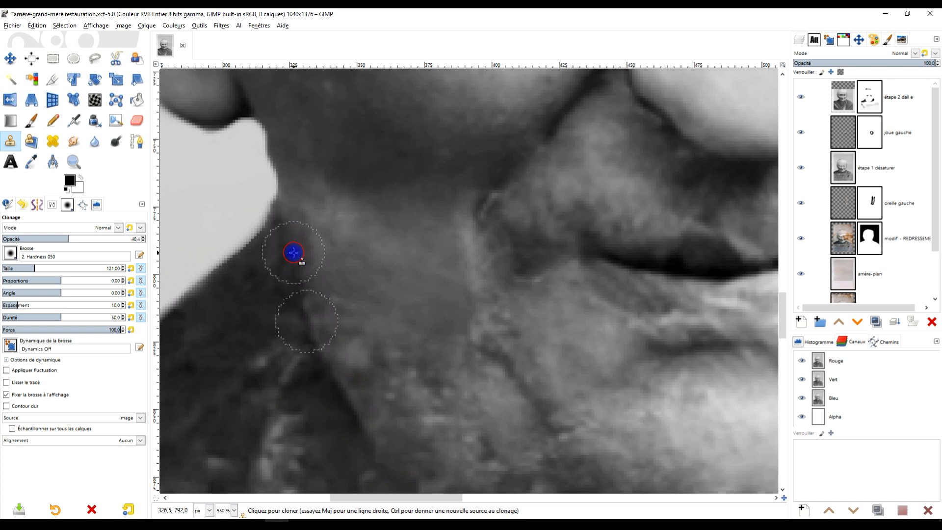
scroll(358, 275, down, 3)
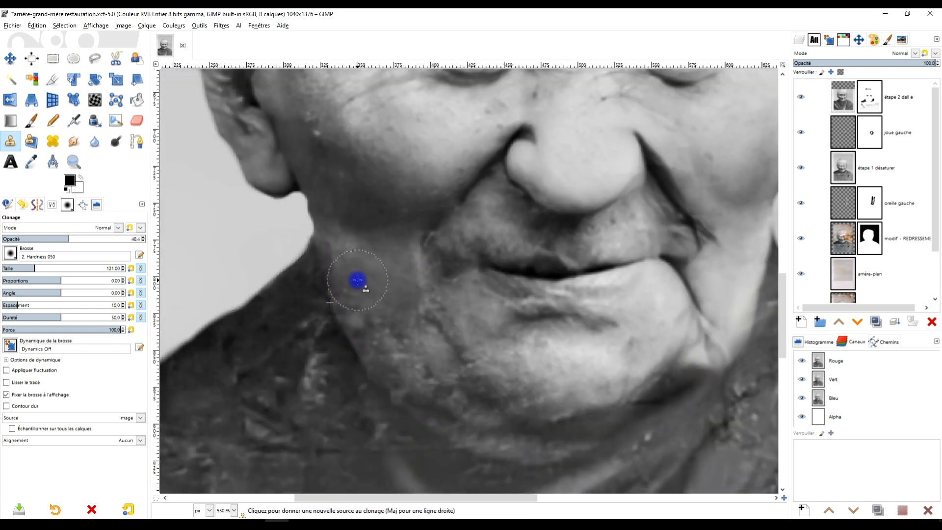
- Clone neighbouring cheek skin over the upper jaw edge below the ear at 39.2% opacity
scroll(304, 269, up, 4)
ctrl+click(432, 287)
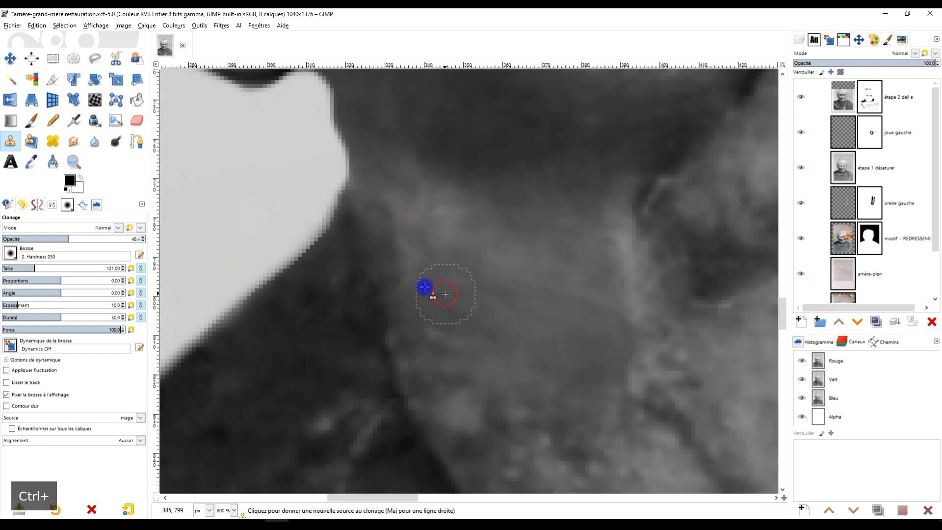
click(57, 239)
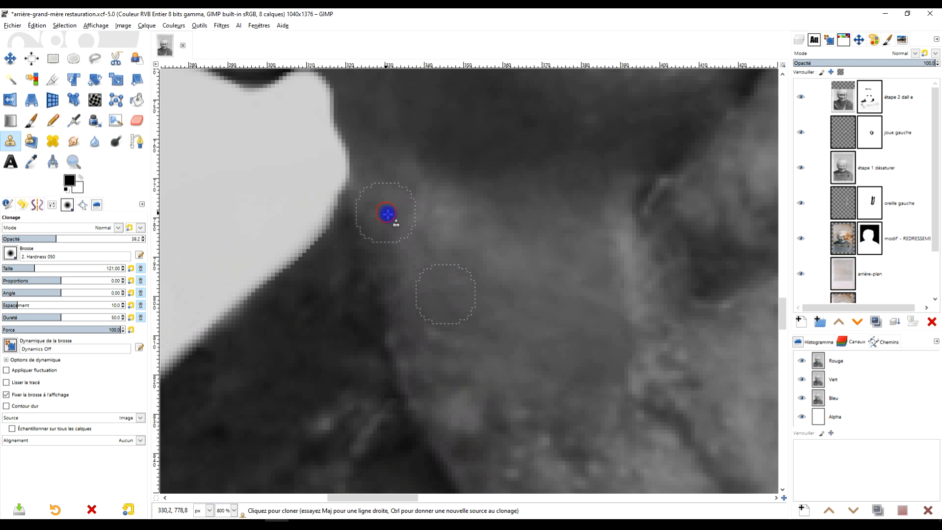
scroll(387, 214, down, 5)
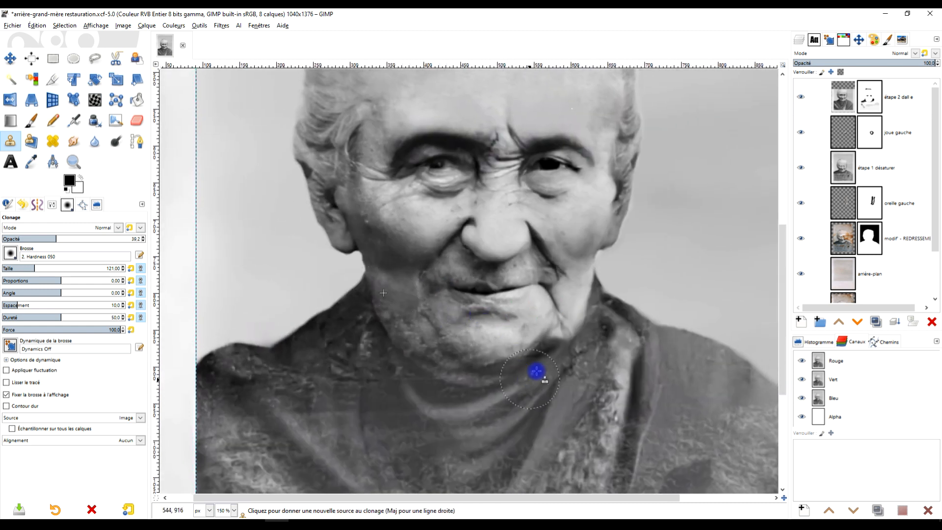
drag(559, 312, 524, 329)
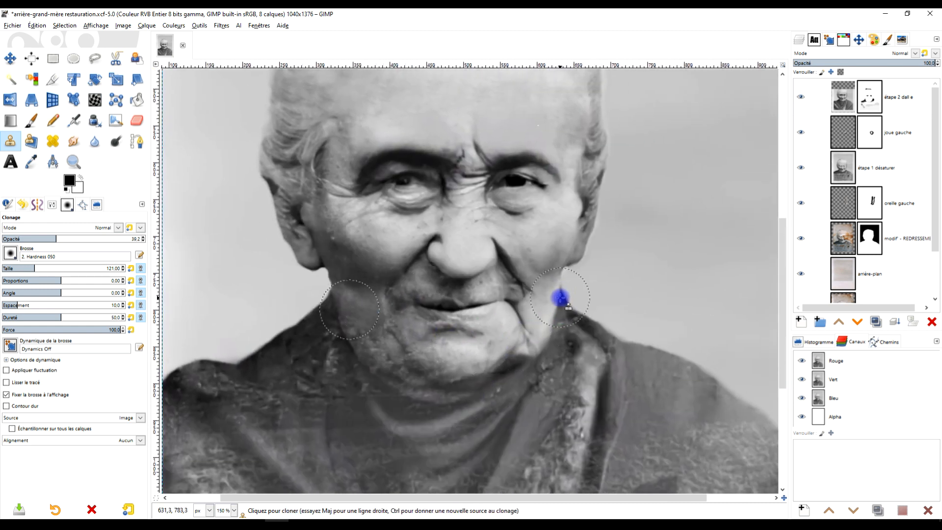
scroll(560, 297, down, 2)
scroll(510, 320, up, 1)
- Try painting black over the left eyebrow with the Paintbrush at 50.9% opacity on the étape 2 dall e layer, and undo the stroke
key(ctrl)
scroll(490, 309, up, 2)
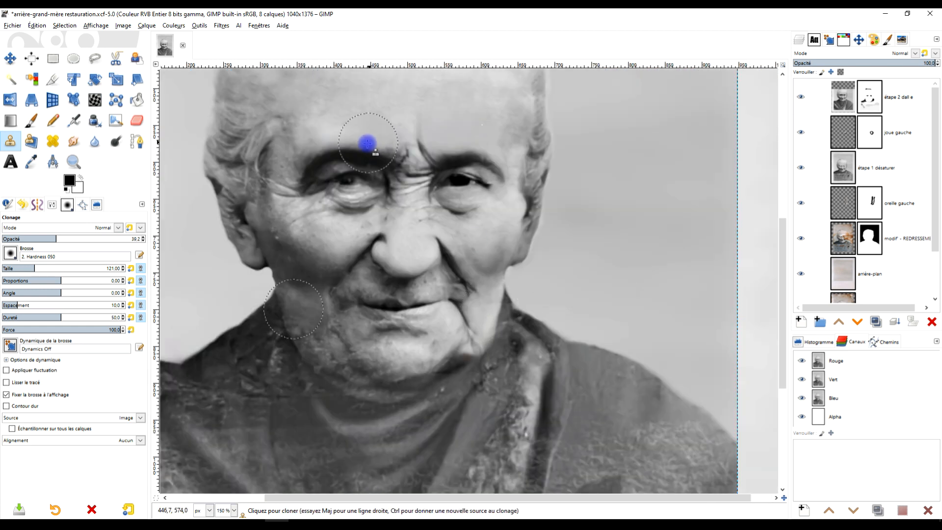
scroll(358, 147, up, 1)
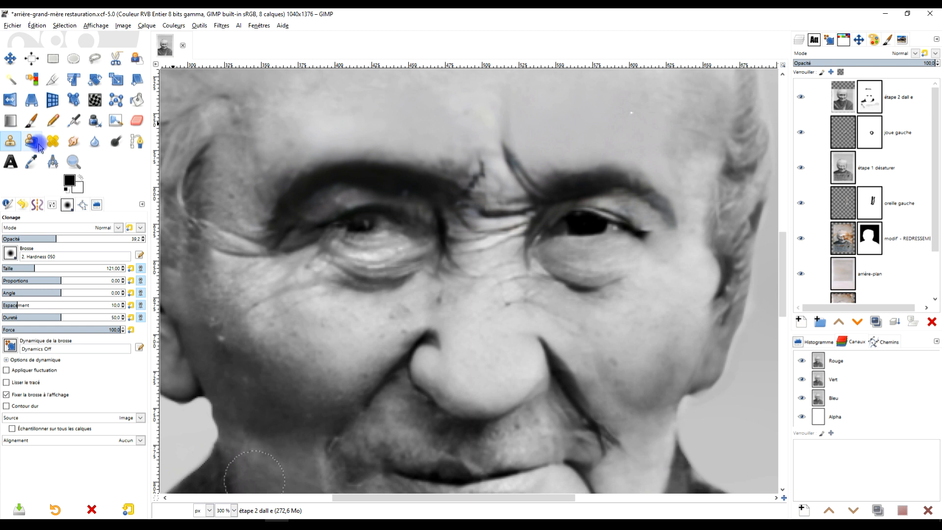
click(32, 120)
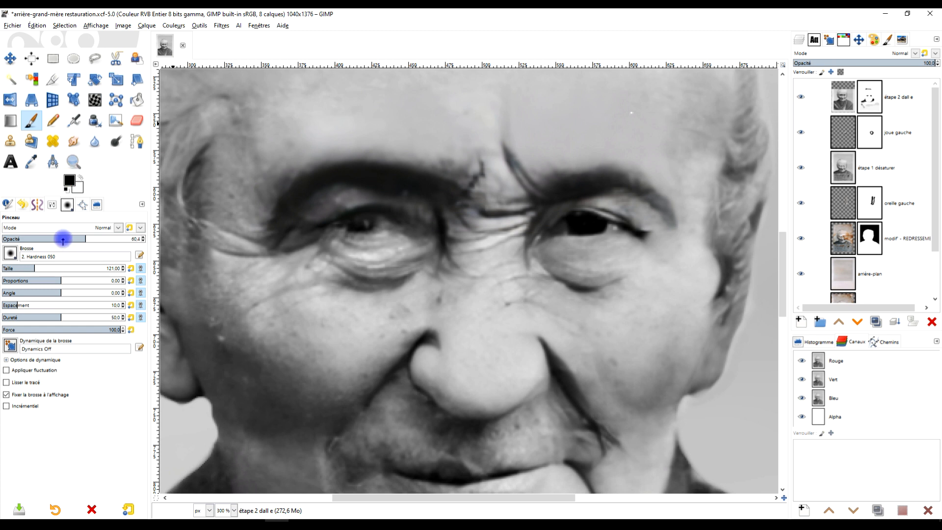
scroll(374, 164, up, 1)
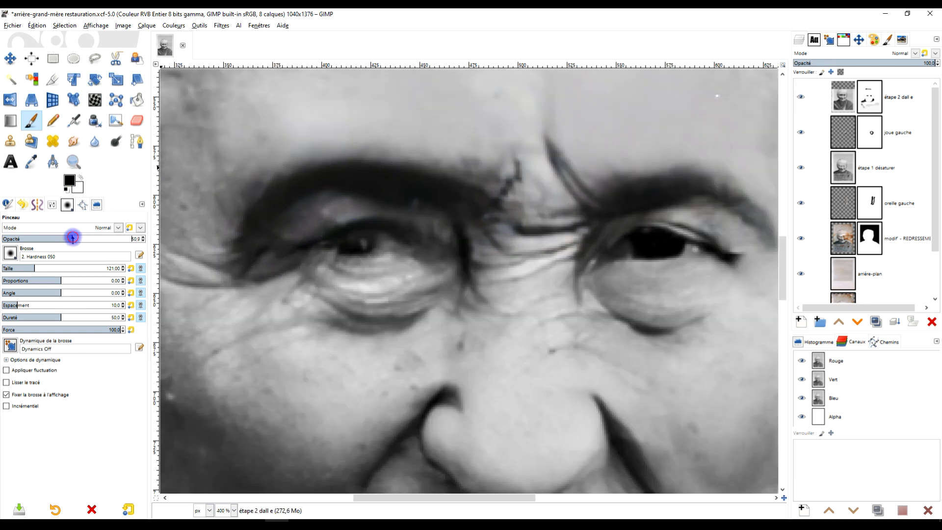
click(301, 172)
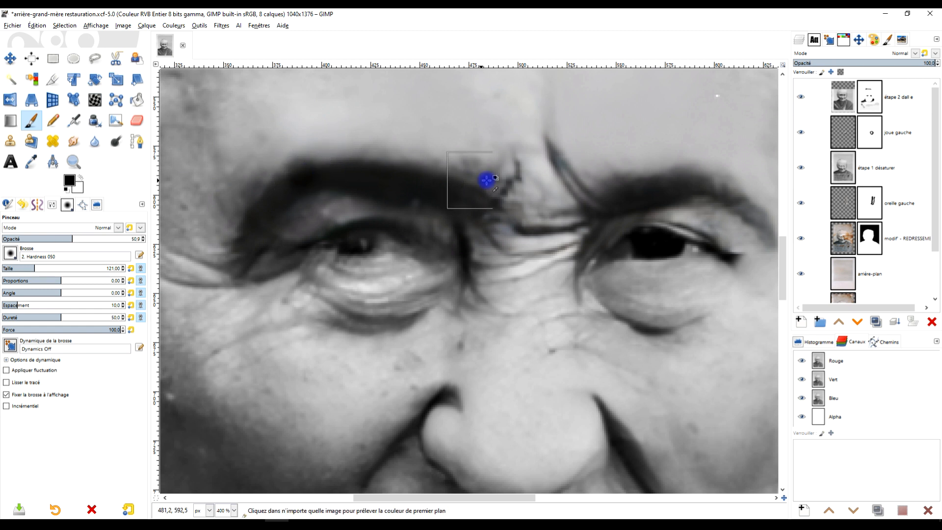
key(ctrl+z)
- Try to lighten the left eyebrow with black on the étape 2 dall e mask at 50.9%, 15.9% and 8.1% opacity, undoing each stroke
click(870, 98)
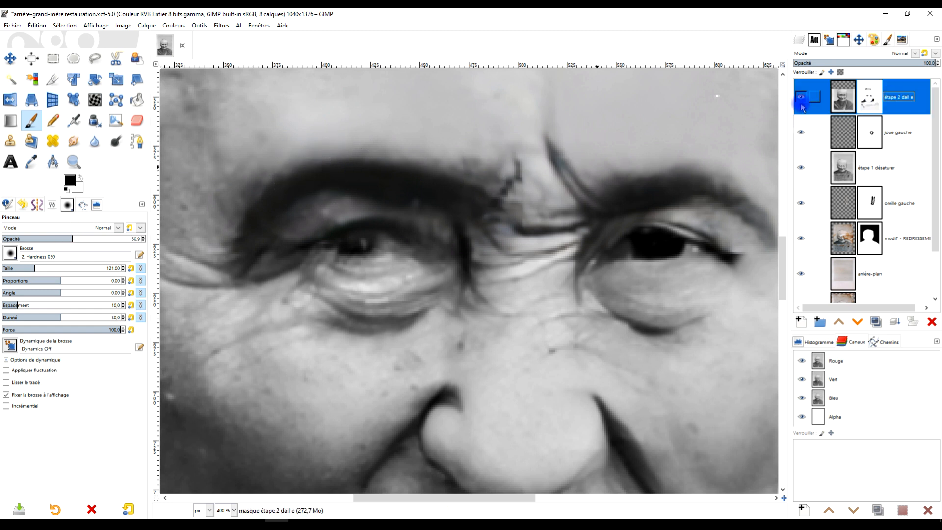
mouse_move(332, 157)
mouse_down()
mouse_move(314, 172)
mouse_move(389, 178)
mouse_up()
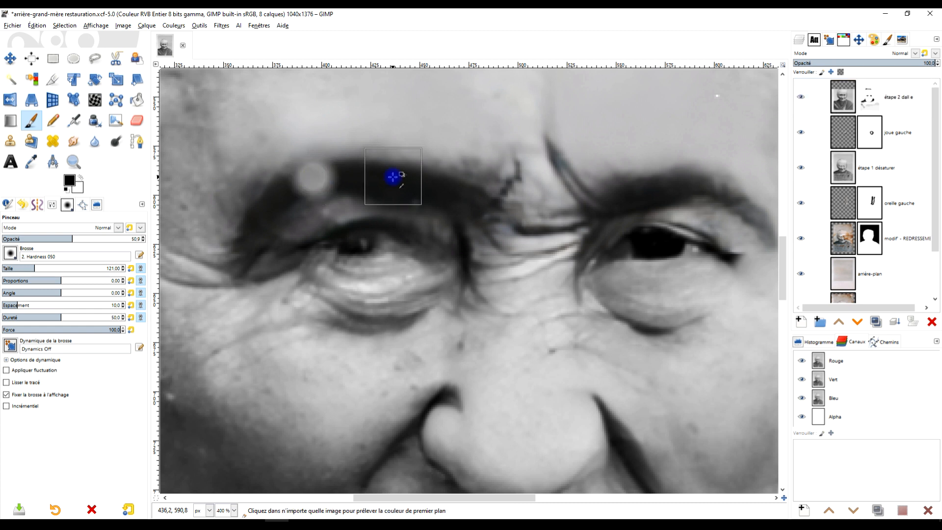
key(ctrl+z)
drag(30, 239, 24, 239)
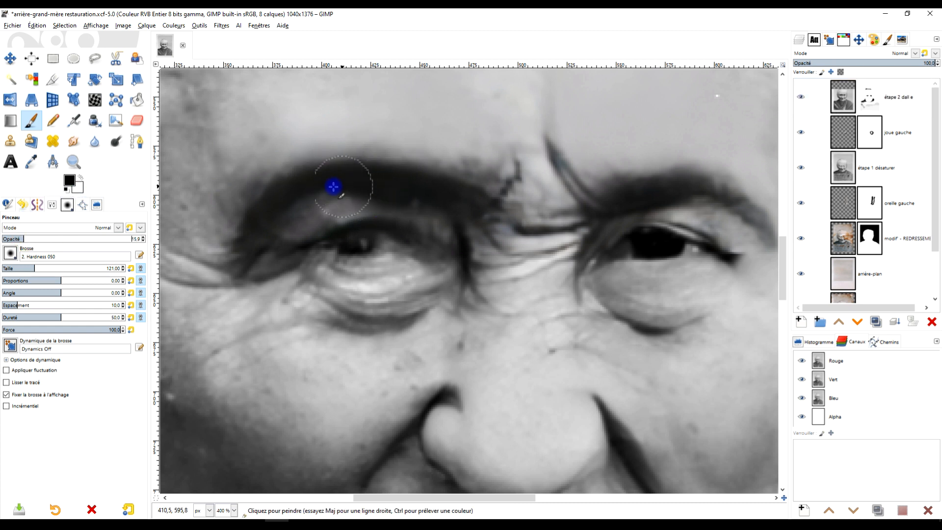
key(ctrl+z)
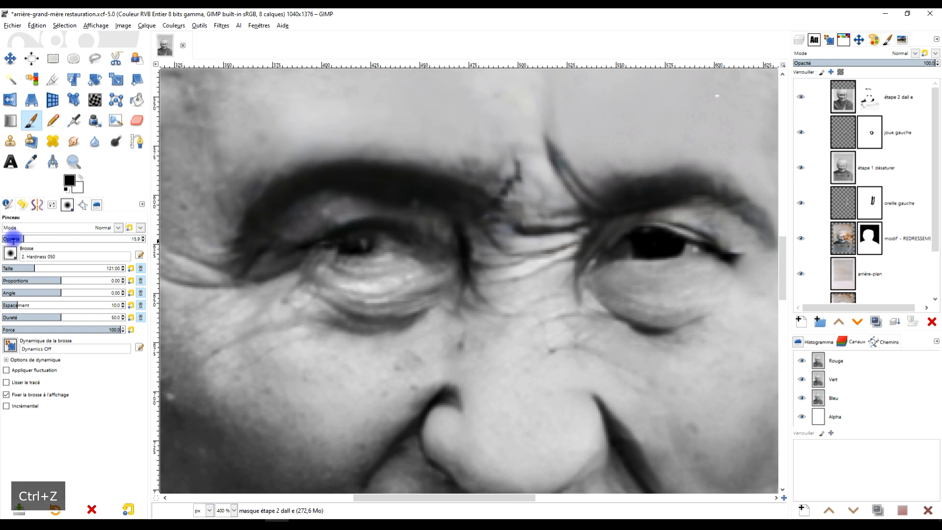
click(13, 239)
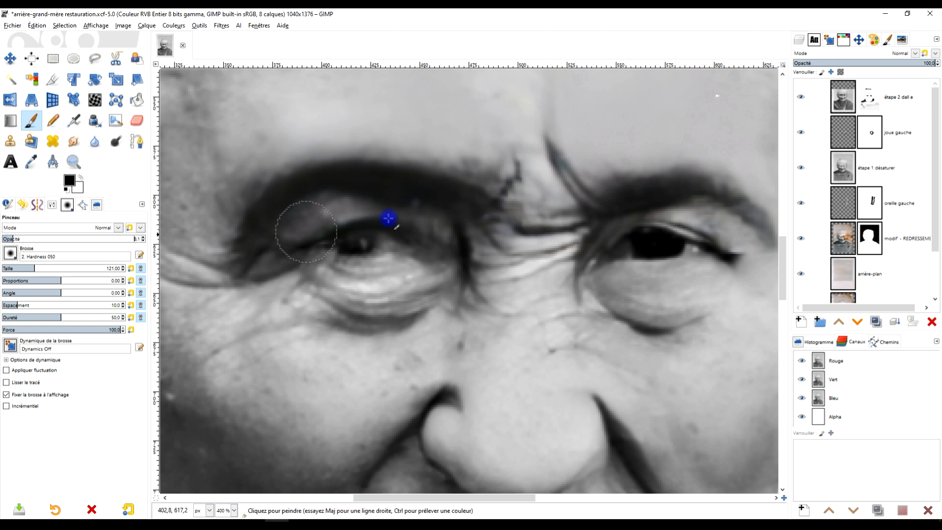
mouse_move(374, 180)
mouse_down()
mouse_move(311, 179)
mouse_move(386, 176)
mouse_move(458, 193)
mouse_up()
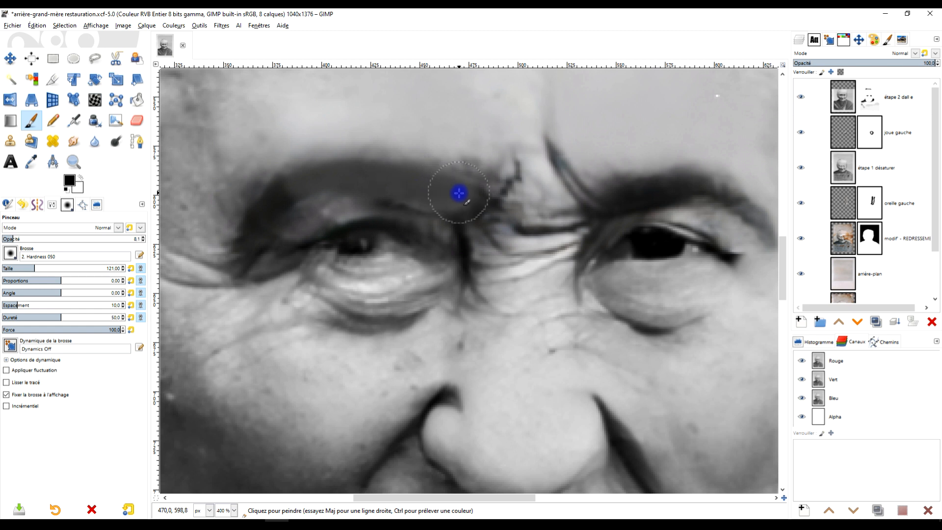
key(ctrl+z)
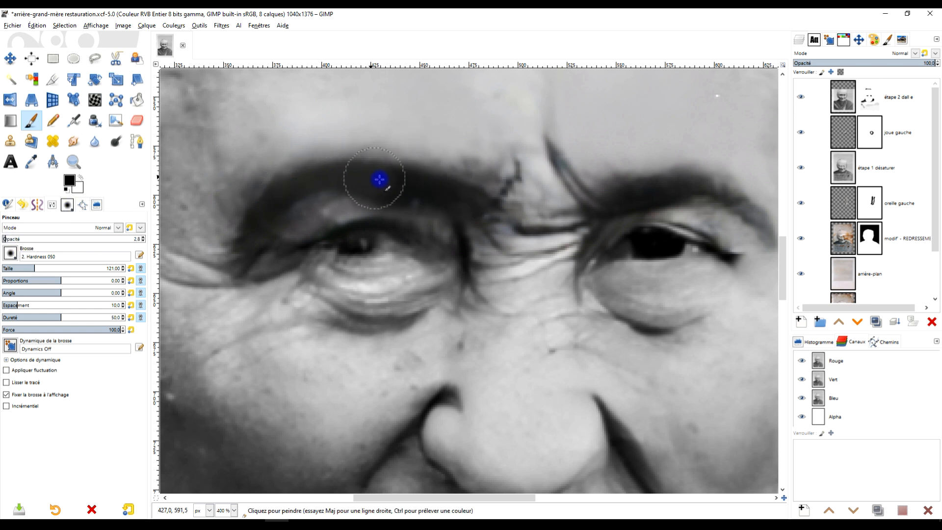
- Lighten the left eyebrow slightly by painting black on the étape 2 dall e mask at 2.8% opacity, and check it against the face
drag(430, 198, 462, 198)
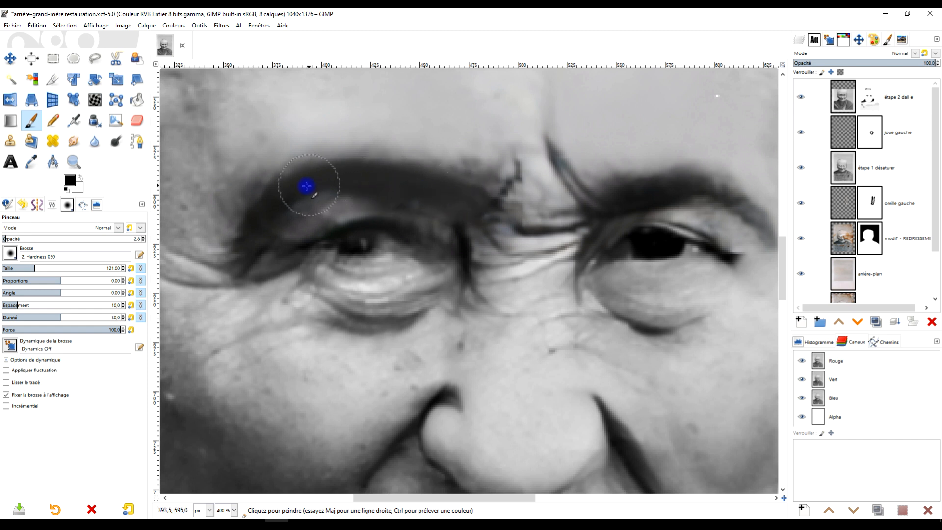
scroll(498, 179, down, 4)
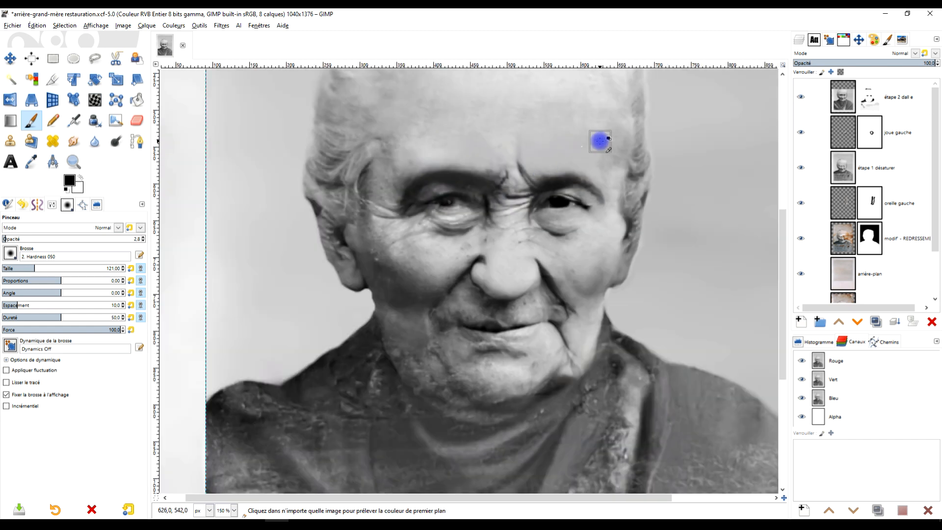
scroll(603, 140, up, 4)
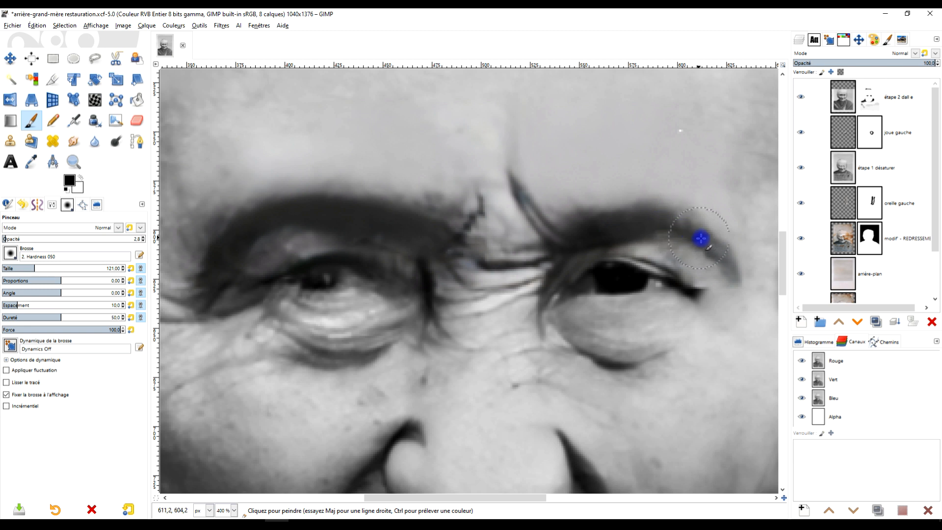
scroll(576, 227, down, 3)
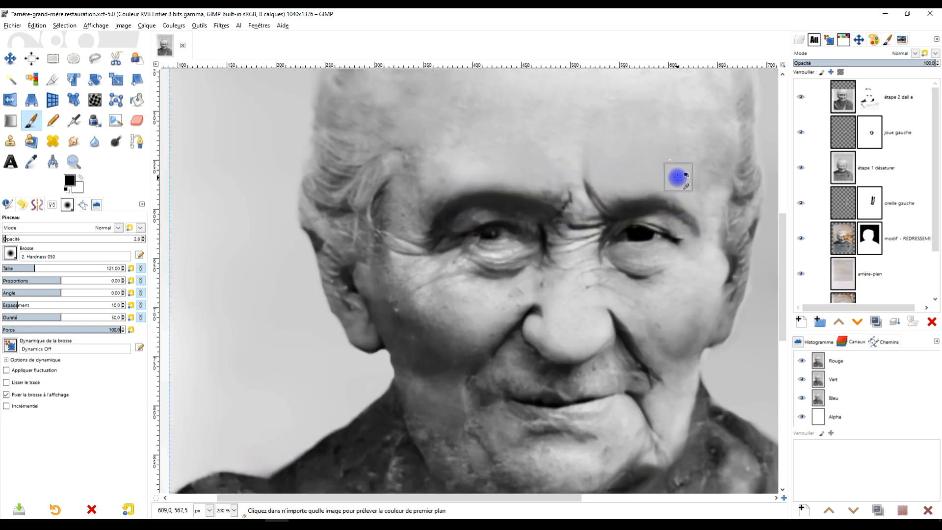
- Compare the retouched portrait with the original photo on the femme-1.jpg layer and check the whole image
scroll(672, 167, down, 2)
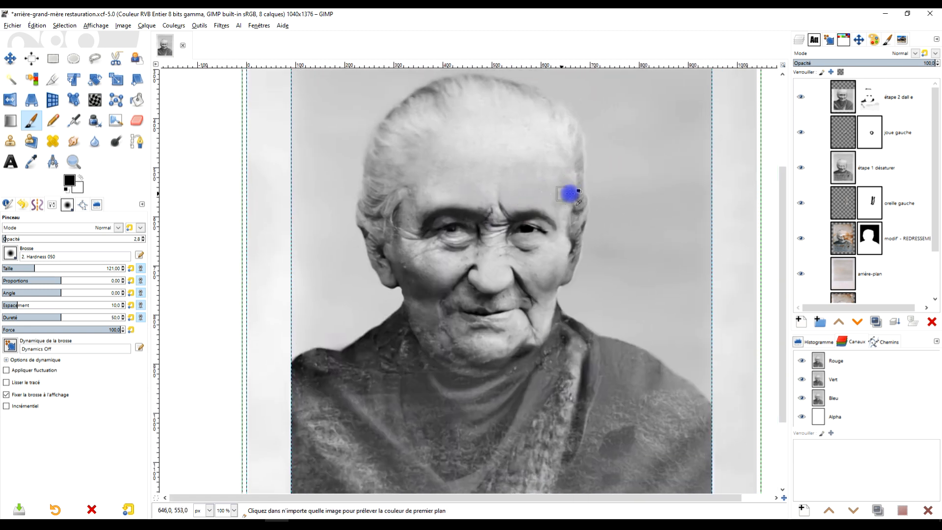
scroll(843, 189, down, 2)
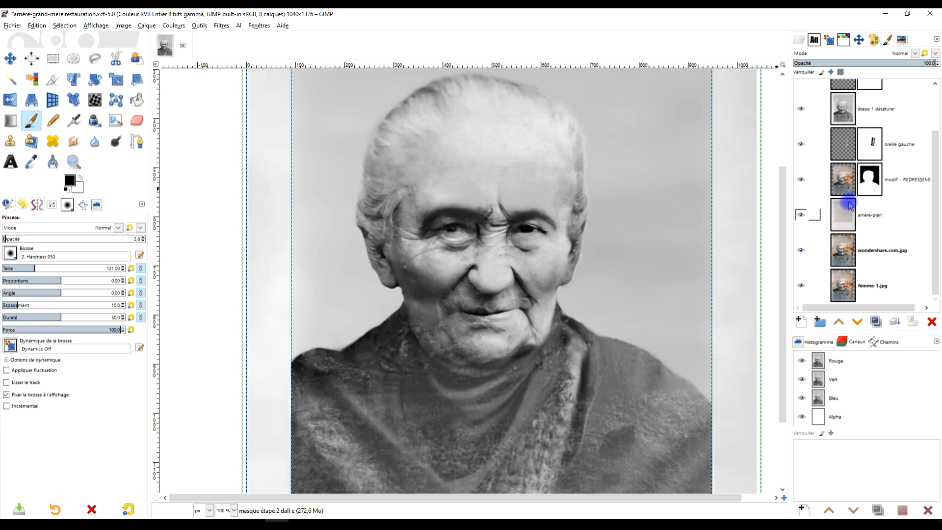
shift+click(799, 287)
shift+click(800, 287)
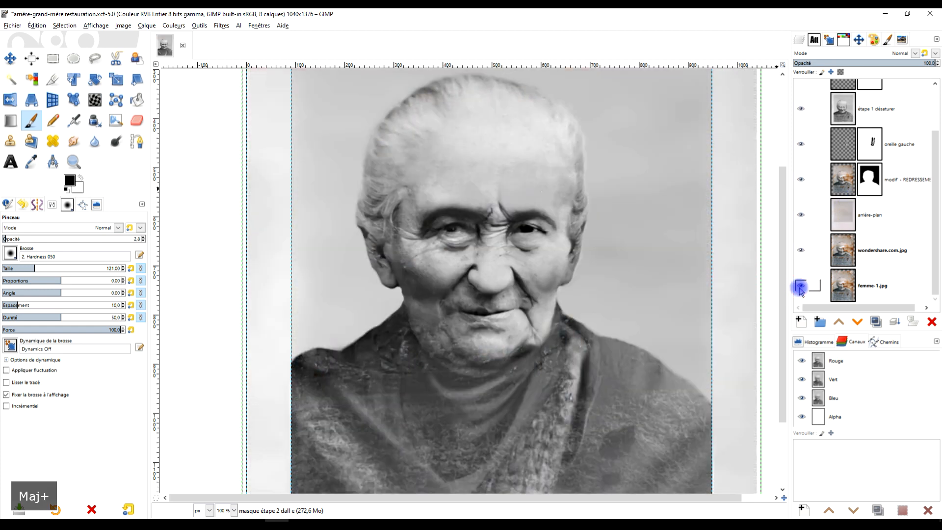
key(minus)
key(plus)
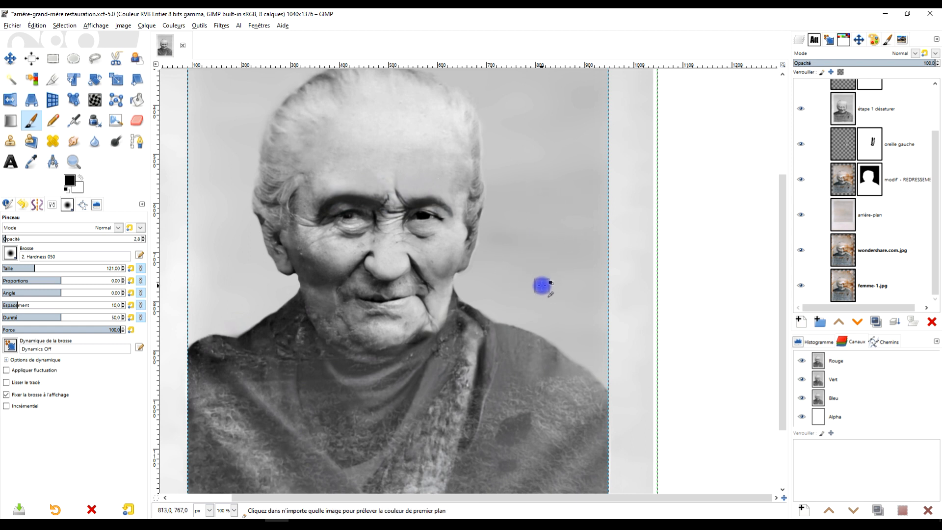
key(minus)
key(minus)
key(plus)
drag(559, 271, 555, 208)
scroll(877, 181, up, 3)
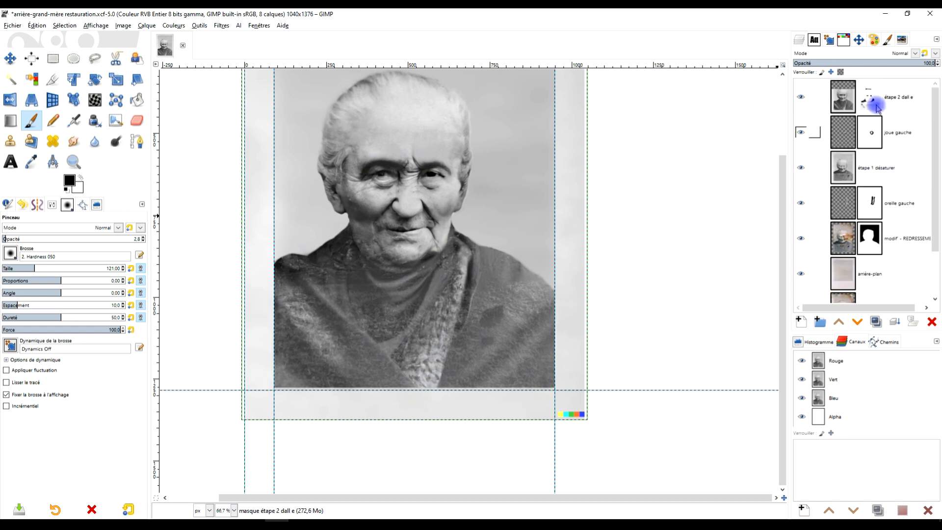
- Delete the strip with the coloured squares below the portrait from the étape 2 dall e layer, and fit that layer to the image size
click(801, 97)
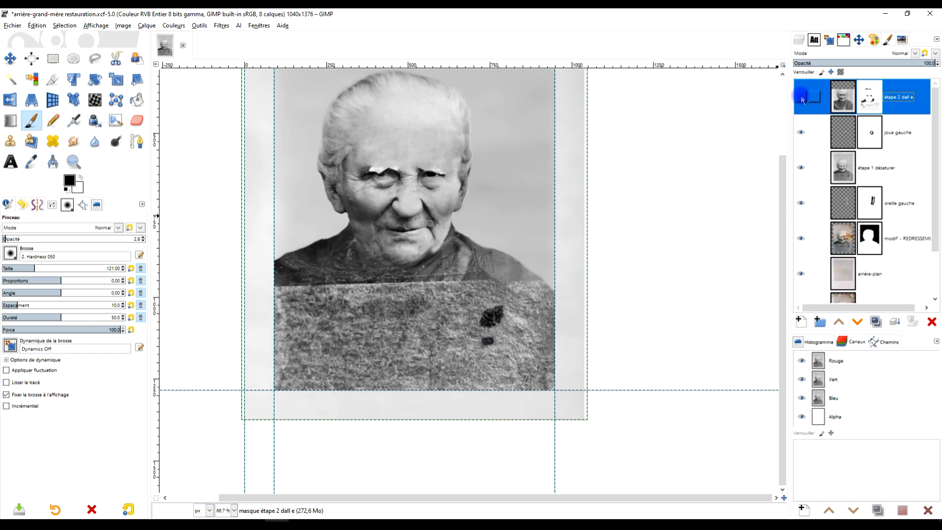
click(843, 98)
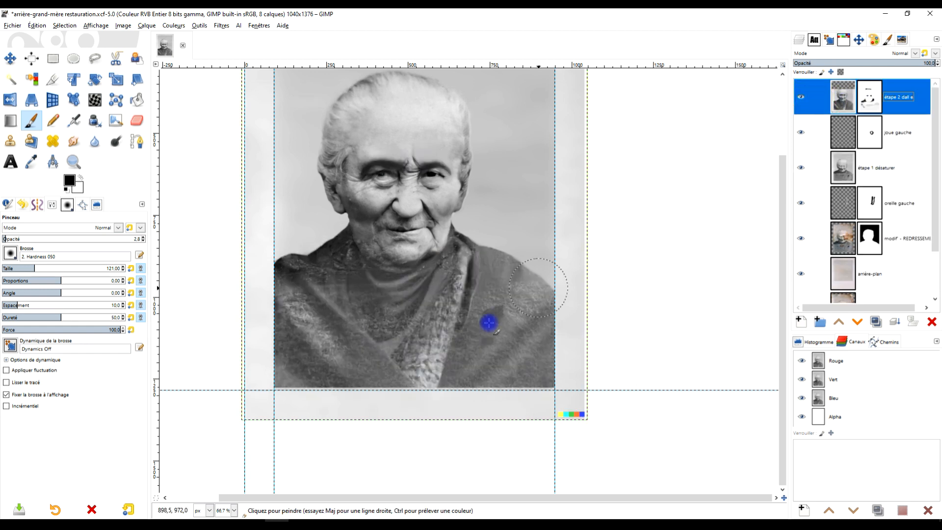
click(52, 59)
drag(223, 461, 680, 390)
key(Delete)
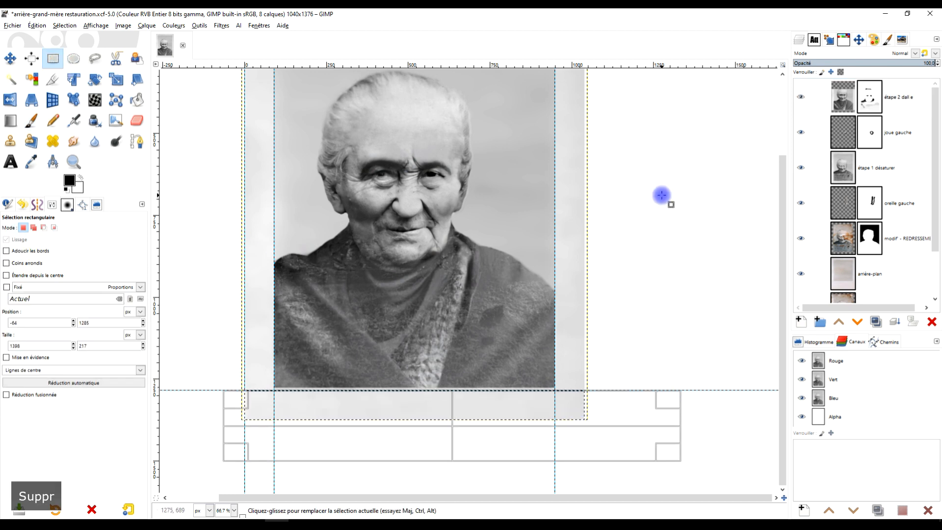
click(662, 201)
right_click(841, 101)
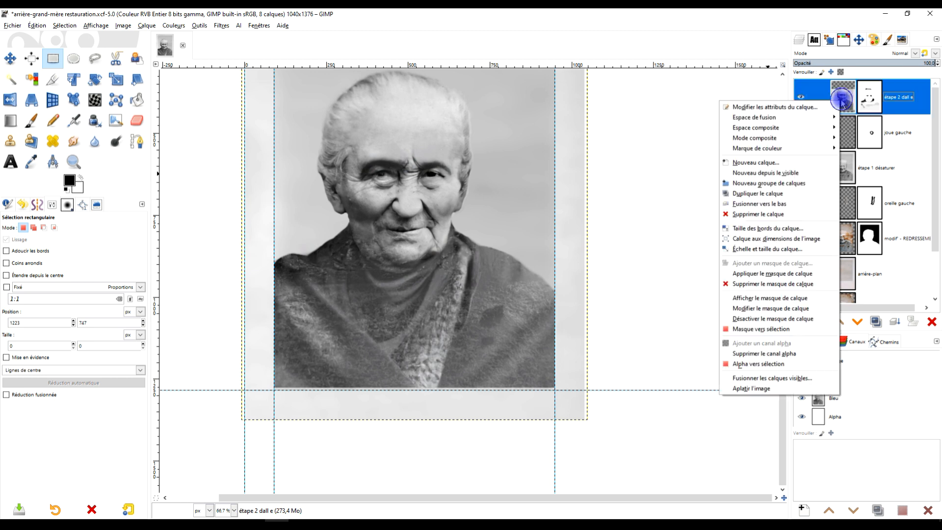
click(816, 245)
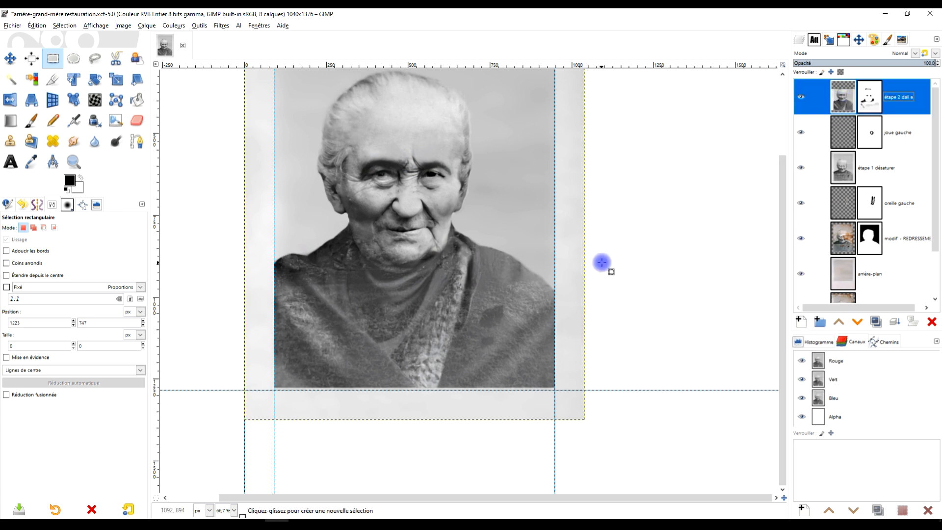
- Remove all guides from the image
scroll(608, 265, down, 1)
drag(608, 266, 596, 316)
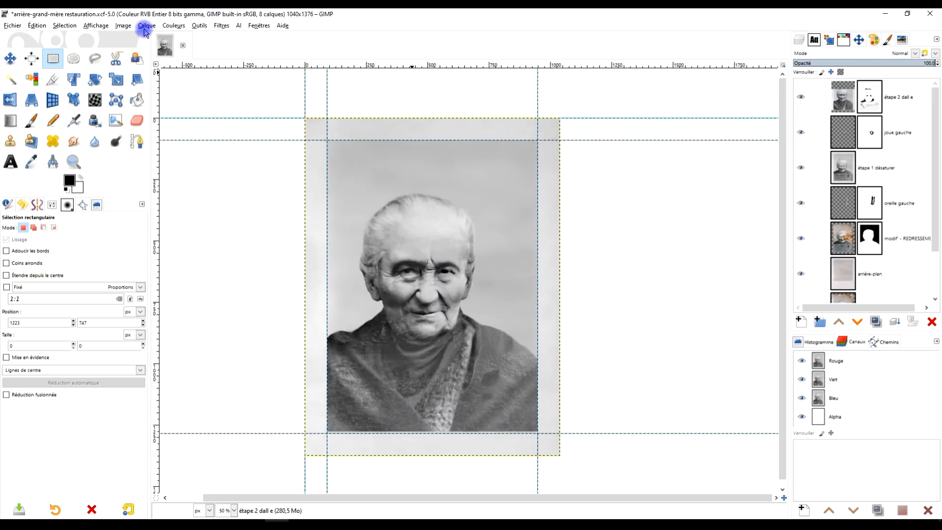
click(129, 26)
mouse_move(167, 232)
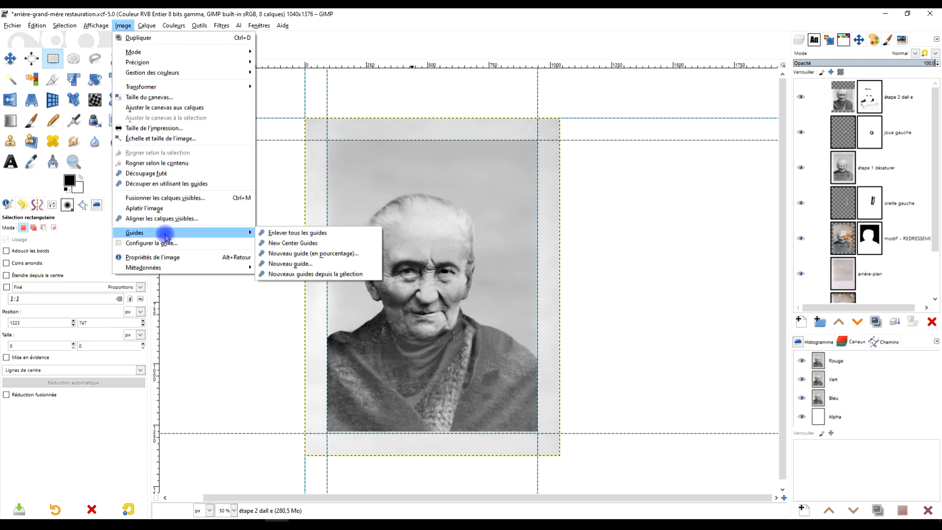
click(298, 233)
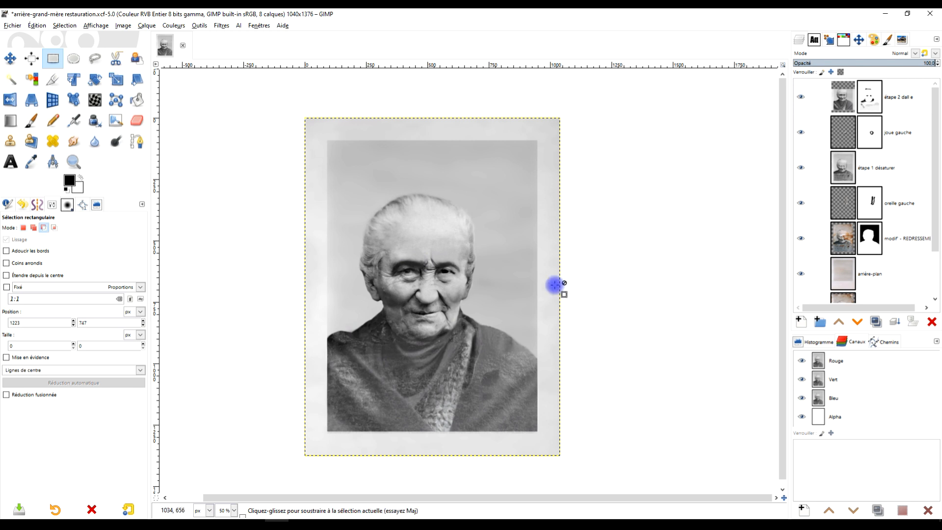
- Hide the étape 2 dall e layer and select the étape 1 désaturer layer to work on the dark spots in the shawl
scroll(557, 286, up, 1)
drag(522, 316, 559, 305)
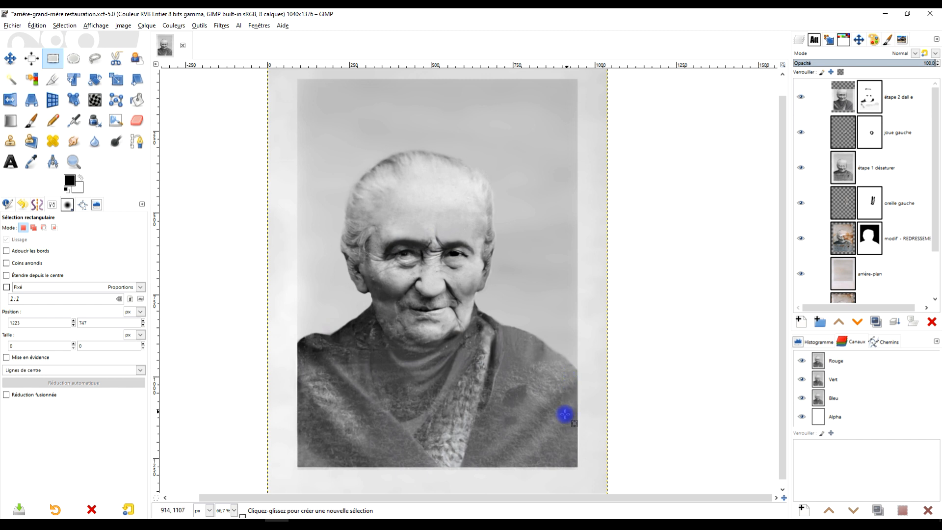
scroll(538, 417, up, 3)
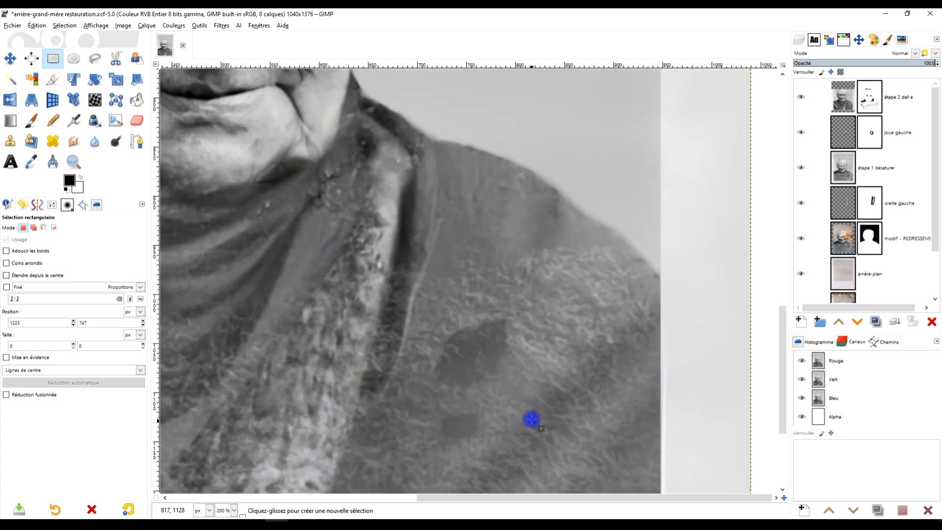
click(802, 98)
click(802, 98)
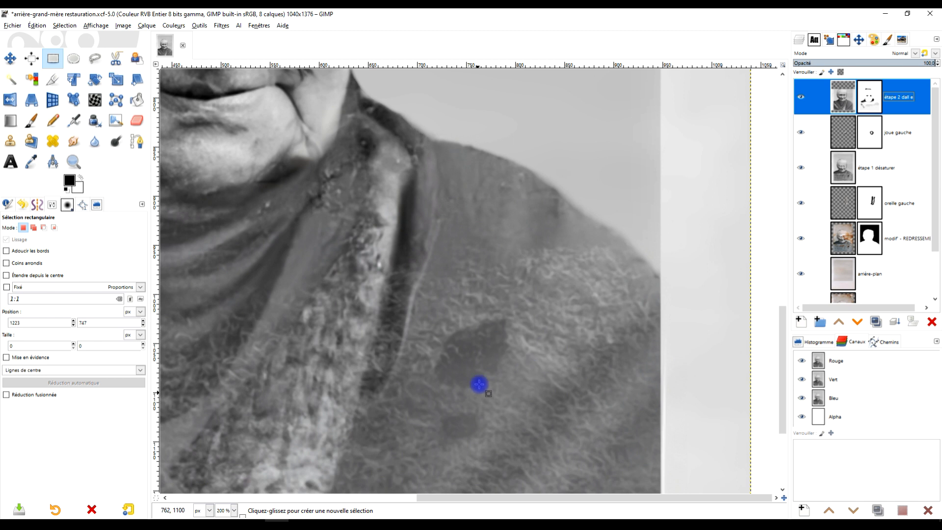
click(800, 101)
click(844, 177)
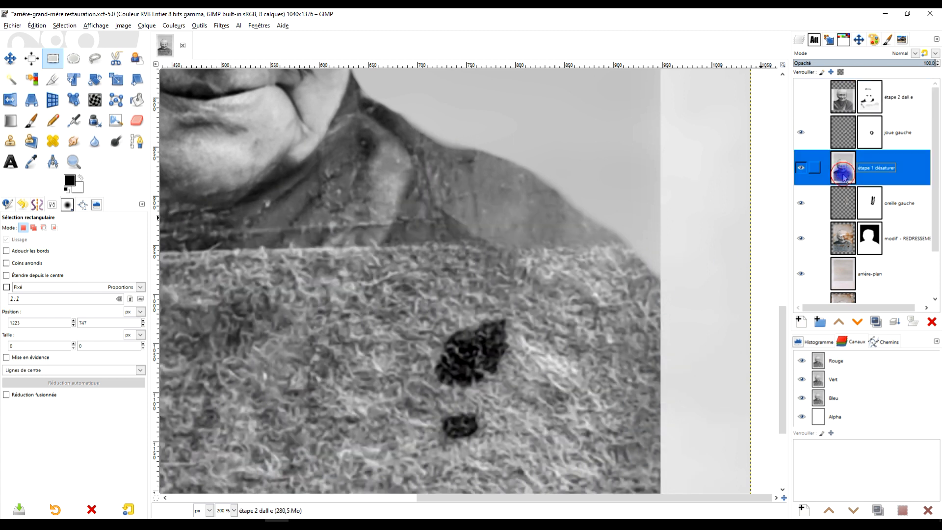
- Heal the two dark spots on the shawl with a size 251 brush at 100% opacity, and show the étape 2 dall e layer again
click(33, 142)
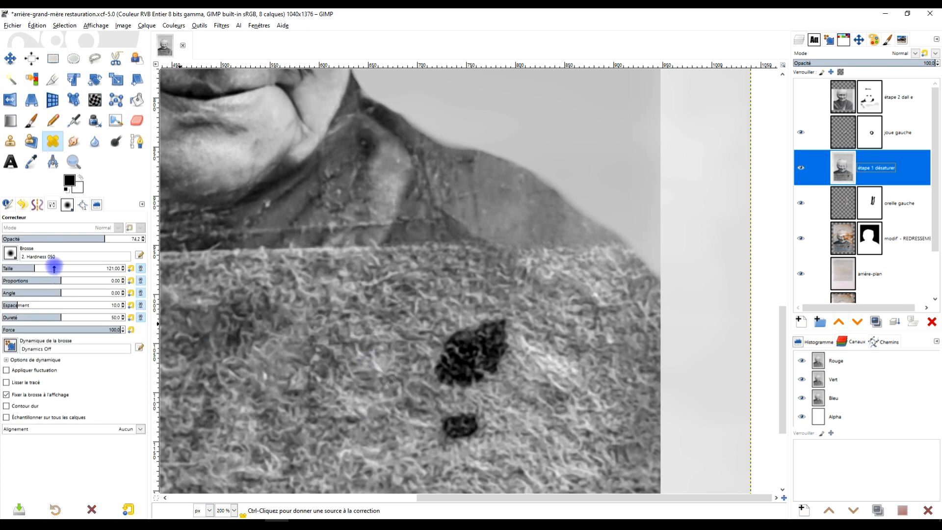
click(54, 268)
drag(119, 239, 142, 239)
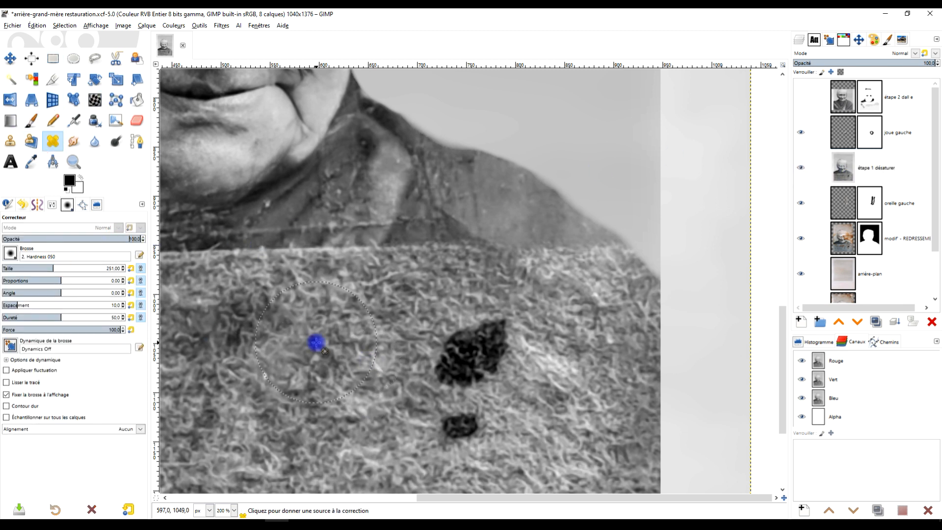
ctrl+click(363, 358)
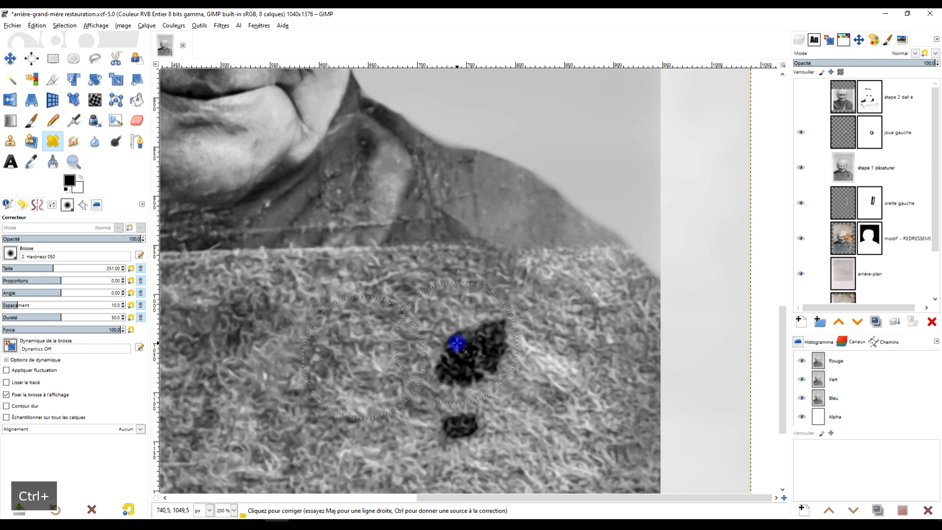
ctrl+click(361, 433)
click(456, 424)
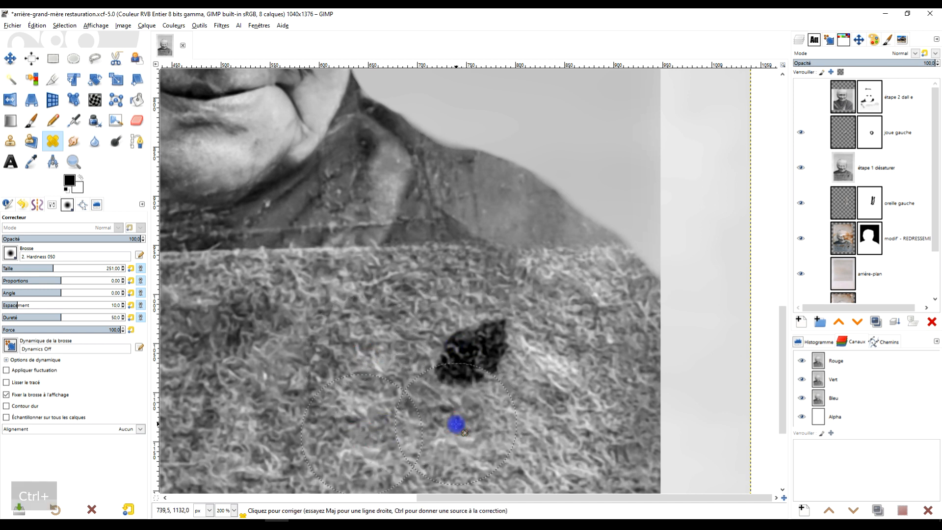
click(475, 364)
click(436, 404)
click(796, 127)
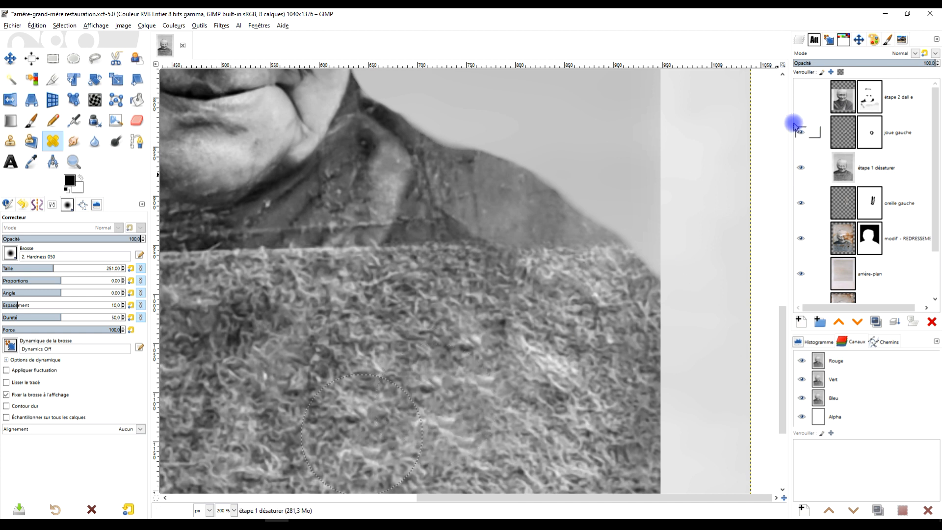
click(802, 100)
- Heal the remaining patches on the shawl's right shoulder using nearby fabric texture on the étape 1 désaturer layer
scroll(542, 231, down, 4)
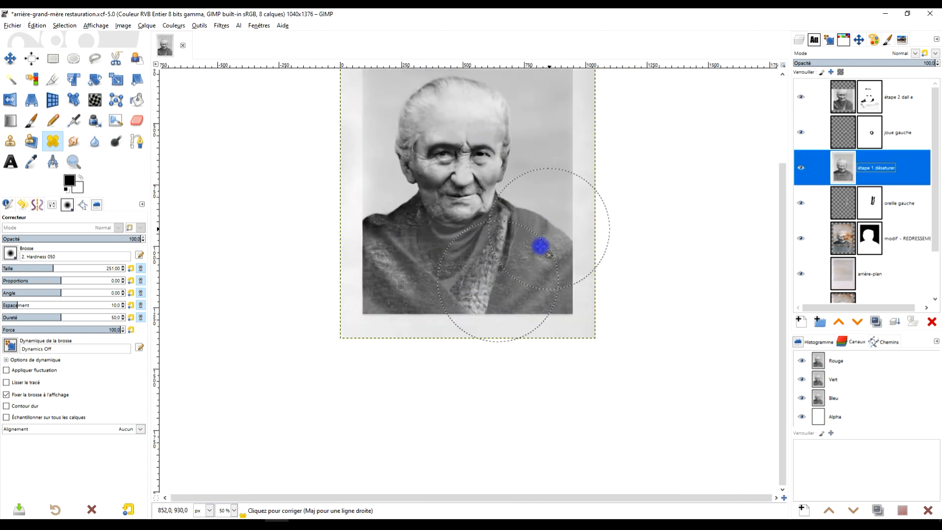
scroll(541, 246, up, 5)
scroll(497, 382, up, 2)
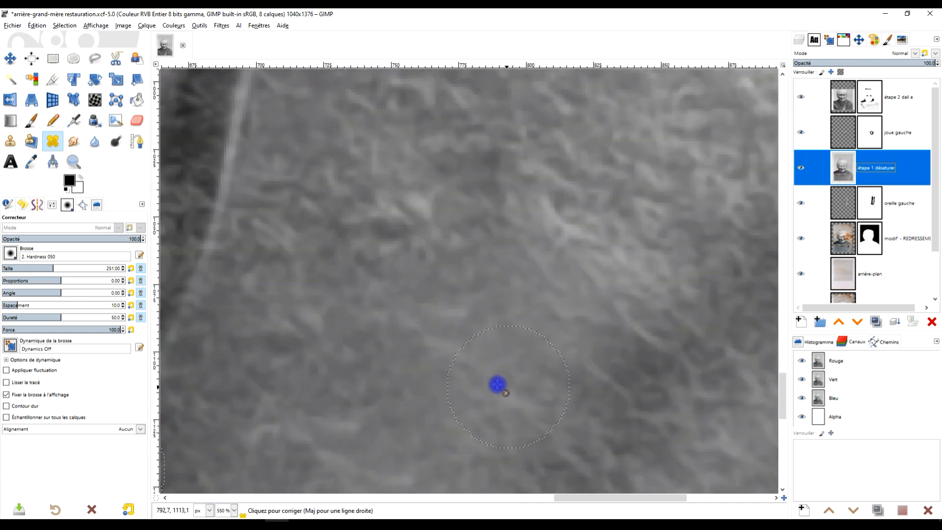
ctrl+click(459, 366)
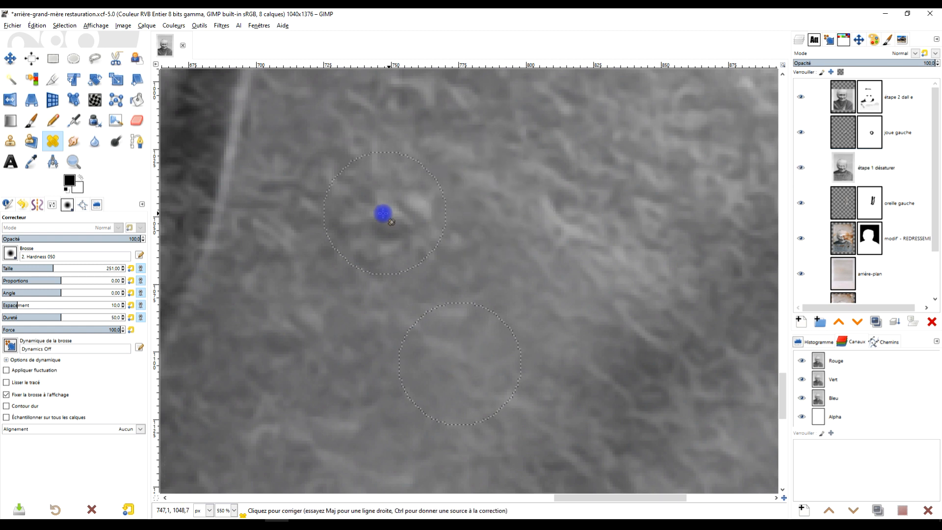
scroll(550, 248, down, 5)
scroll(500, 351, up, 2)
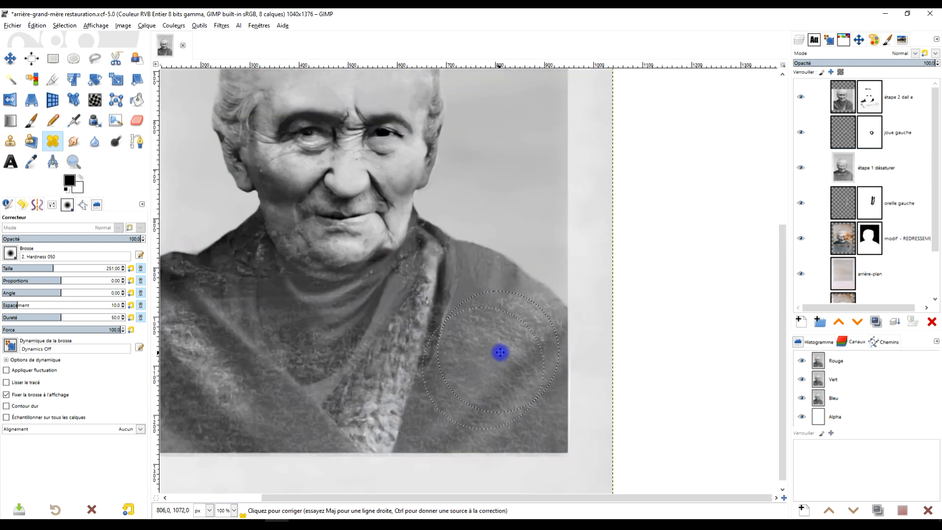
ctrl+click(488, 365)
mouse_move(446, 252)
mouse_down()
mouse_move(434, 216)
mouse_move(532, 262)
mouse_move(538, 302)
mouse_move(476, 246)
mouse_move(429, 242)
mouse_up()
scroll(476, 260, down, 3)
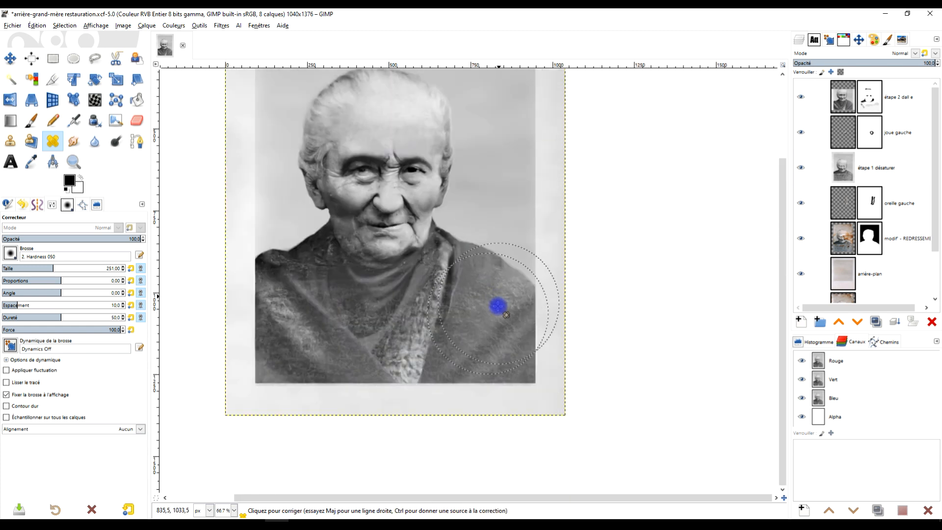
- Heal the uneven fabric around the fold on the shawl's left side, sampling the adjacent shawl texture
scroll(322, 303, up, 5)
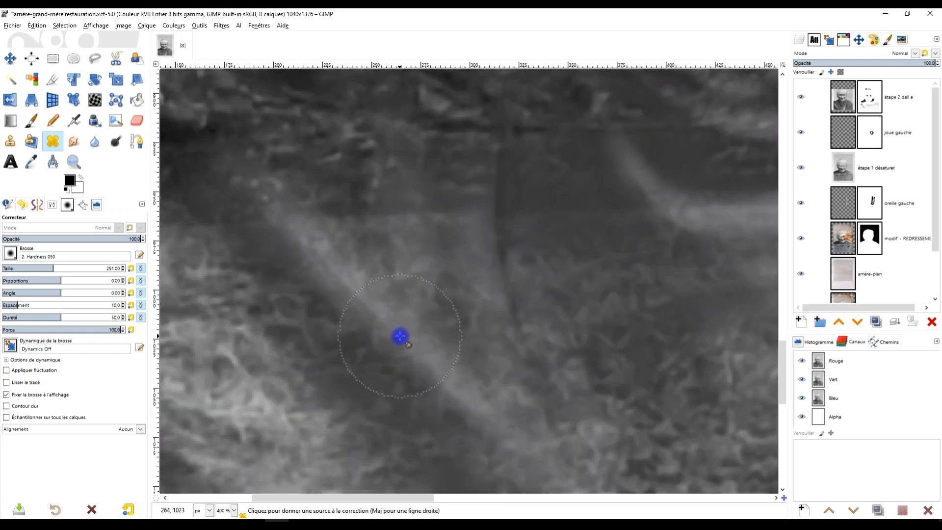
ctrl+click(399, 337)
mouse_move(444, 217)
mouse_down()
mouse_move(549, 231)
mouse_move(548, 219)
mouse_move(602, 215)
mouse_move(579, 281)
mouse_up()
scroll(360, 313, down, 3)
scroll(319, 313, up, 3)
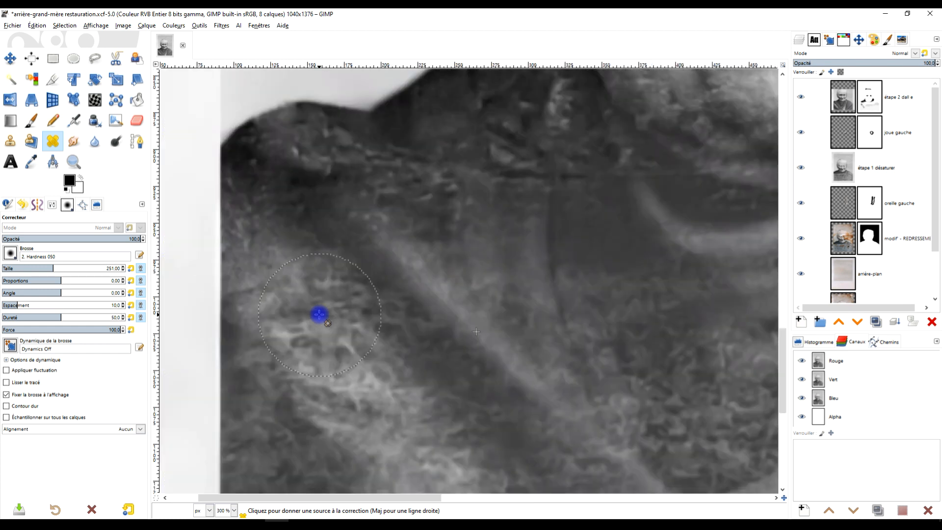
ctrl+click(347, 329)
mouse_move(331, 250)
mouse_down()
mouse_move(415, 261)
mouse_move(430, 249)
mouse_move(491, 320)
mouse_up()
scroll(506, 316, down, 4)
scroll(545, 328, up, 1)
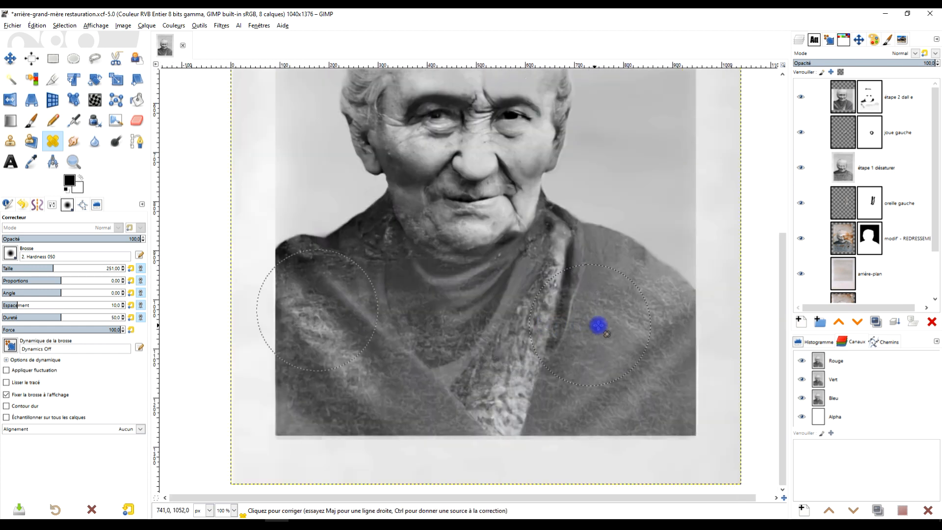
drag(596, 326, 548, 347)
scroll(411, 200, down, 1)
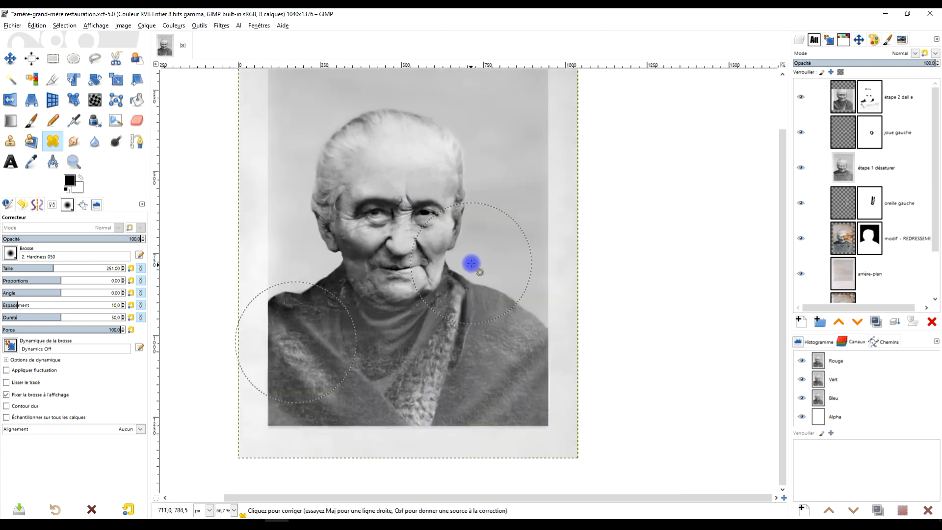
click(52, 55)
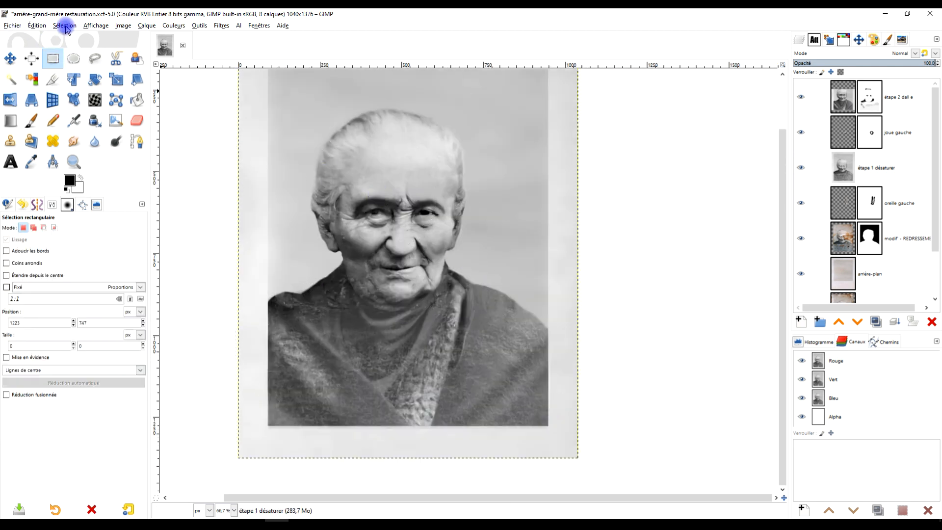
click(65, 25)
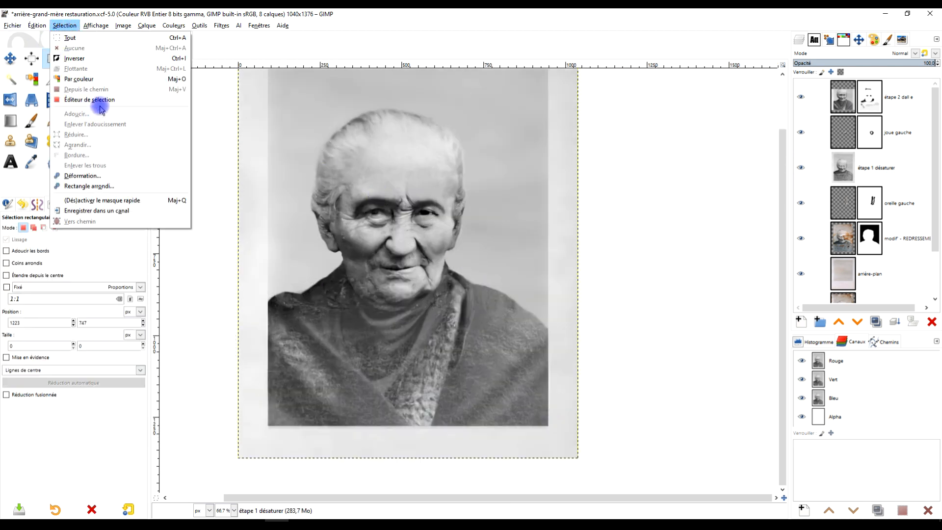
click(34, 27)
click(34, 27)
click(574, 193)
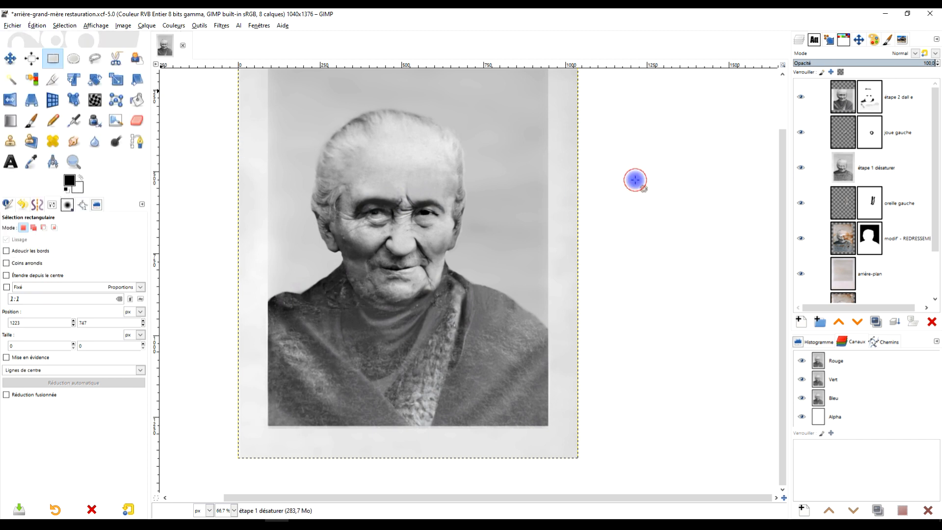
key(ctrl)
scroll(623, 197, down, 1)
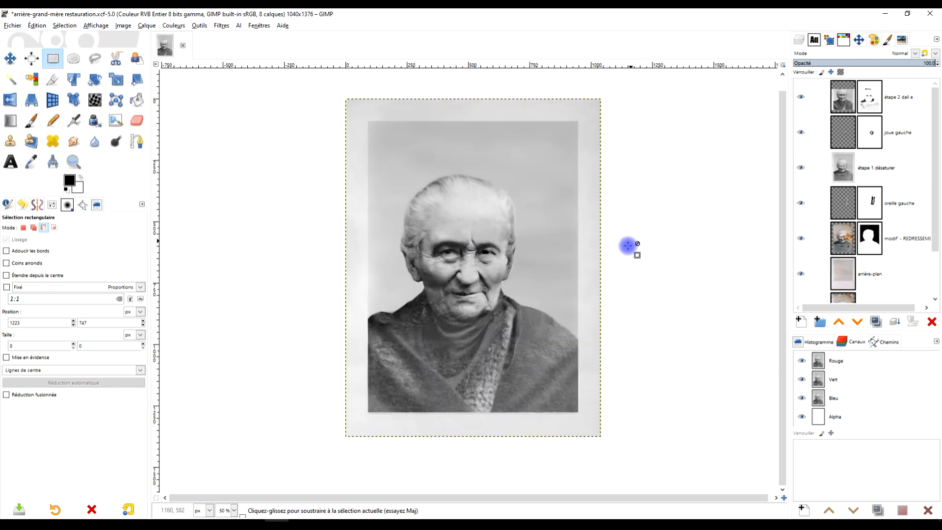
- Select the étape 1 désaturer layer and save the restoration project file
scroll(627, 247, up, 1)
scroll(627, 243, down, 1)
scroll(626, 241, up, 1)
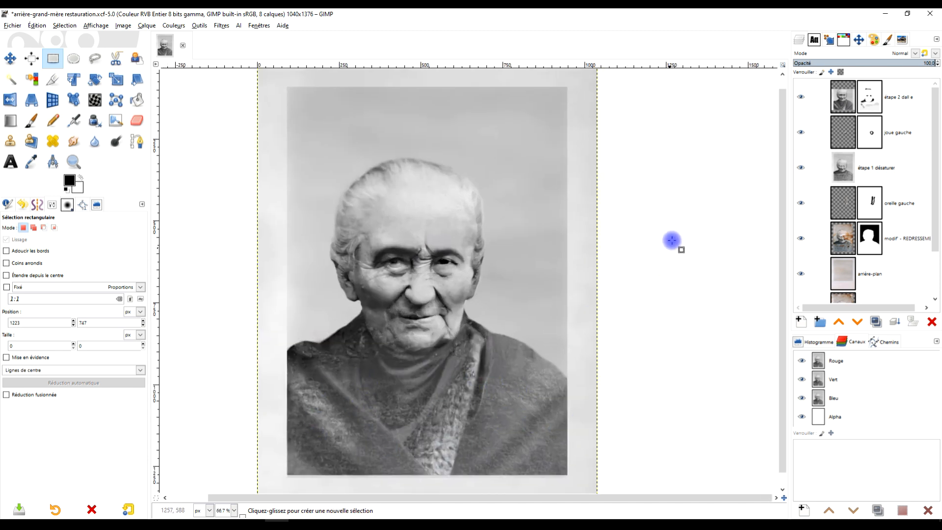
click(848, 167)
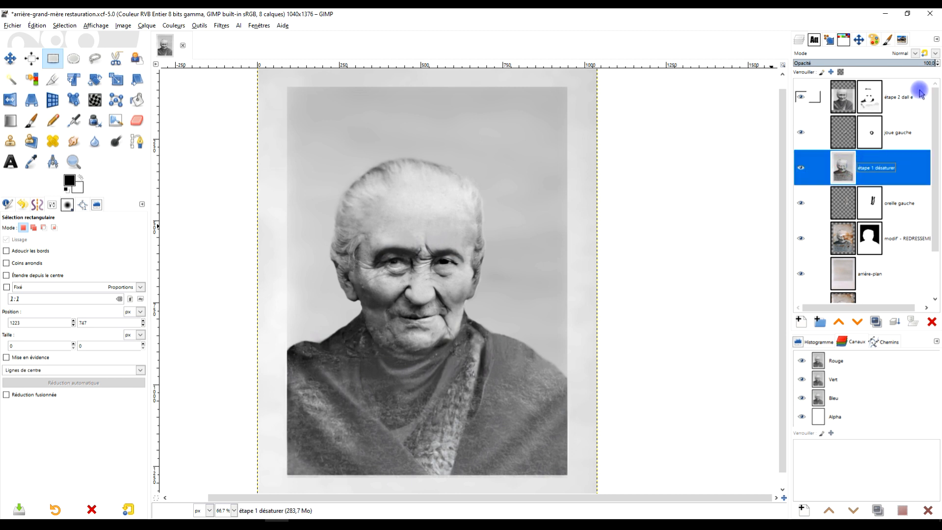
click(17, 26)
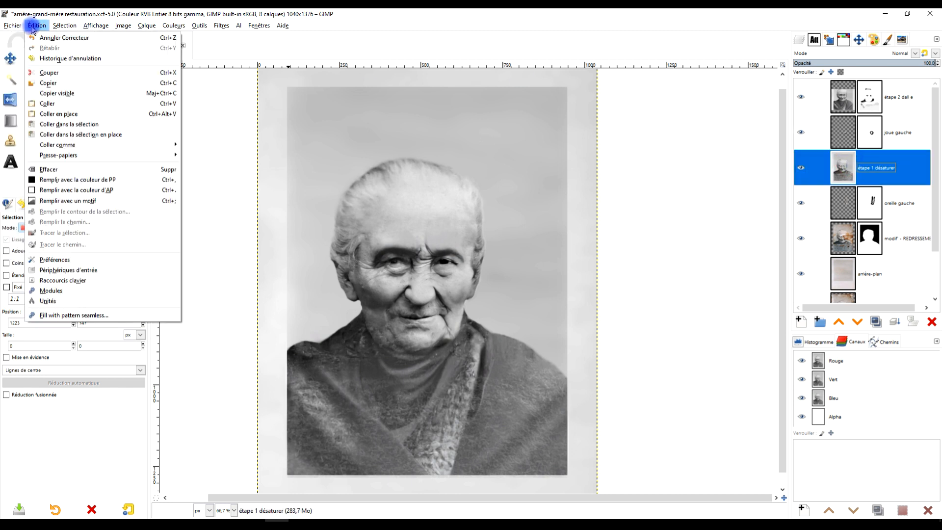
click(30, 114)
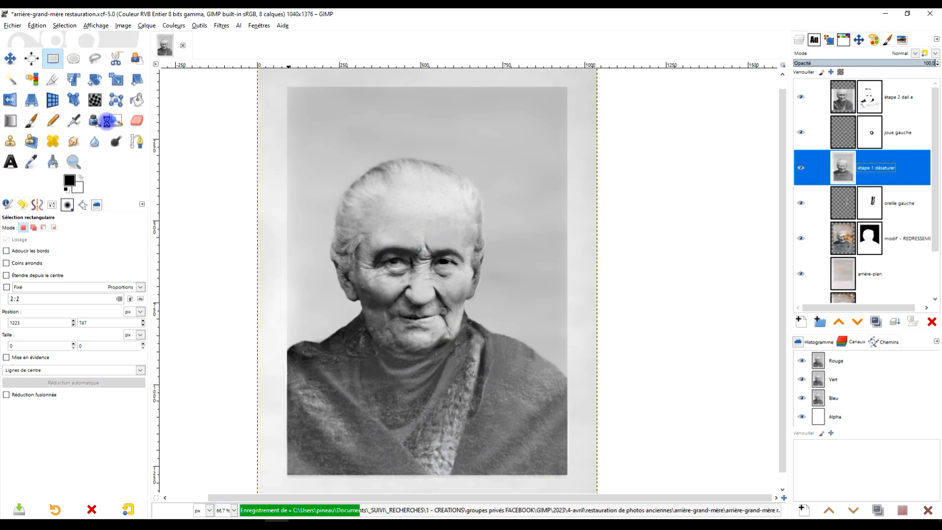
drag(551, 227, 590, 228)
scroll(564, 234, down, 1)
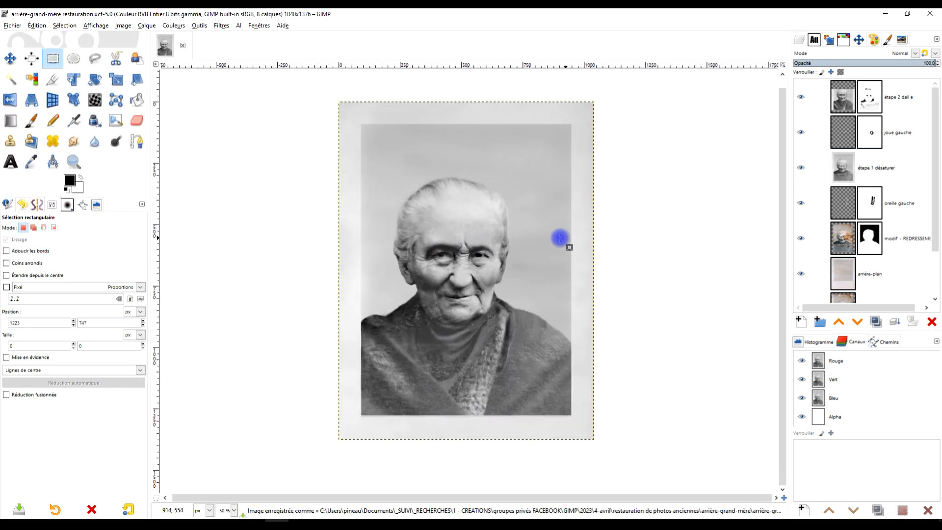
click(73, 162)
drag(325, 93, 607, 449)
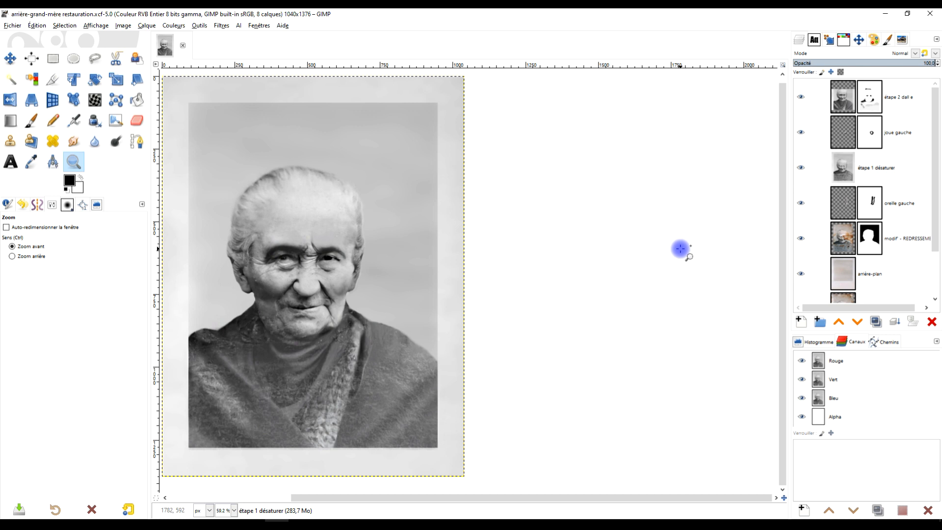
click(842, 100)
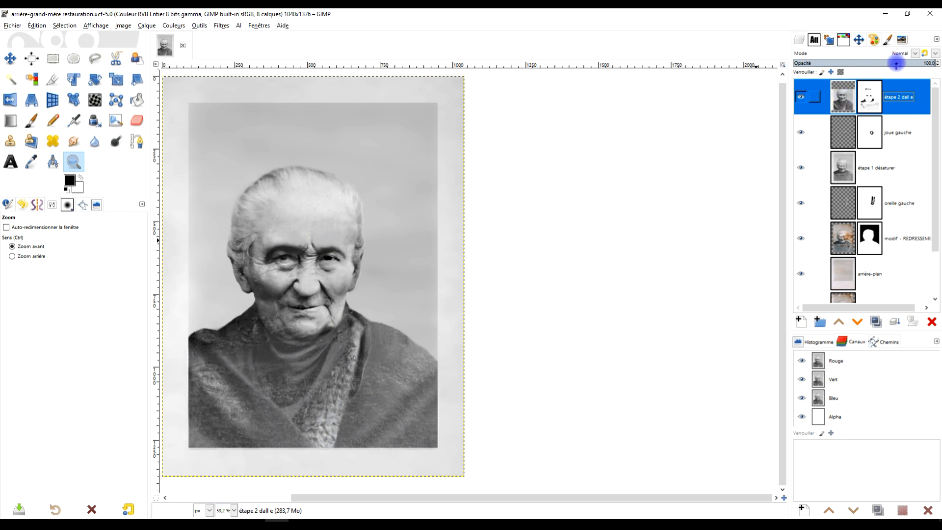
- Try to heal the dark seam where the shawl meets the collar on étape 1 désaturer, sampling lower shawl fabric, and undo it
click(849, 173)
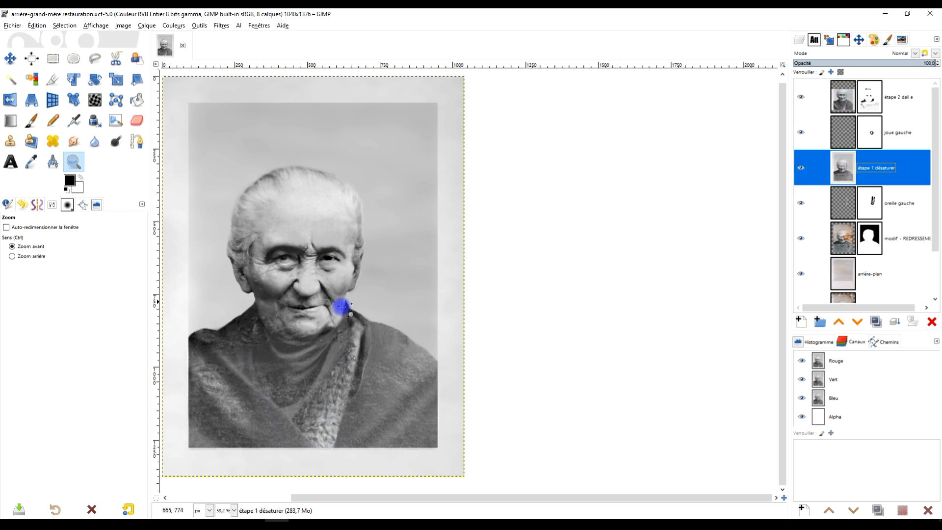
scroll(299, 323, up, 4)
drag(220, 351, 426, 307)
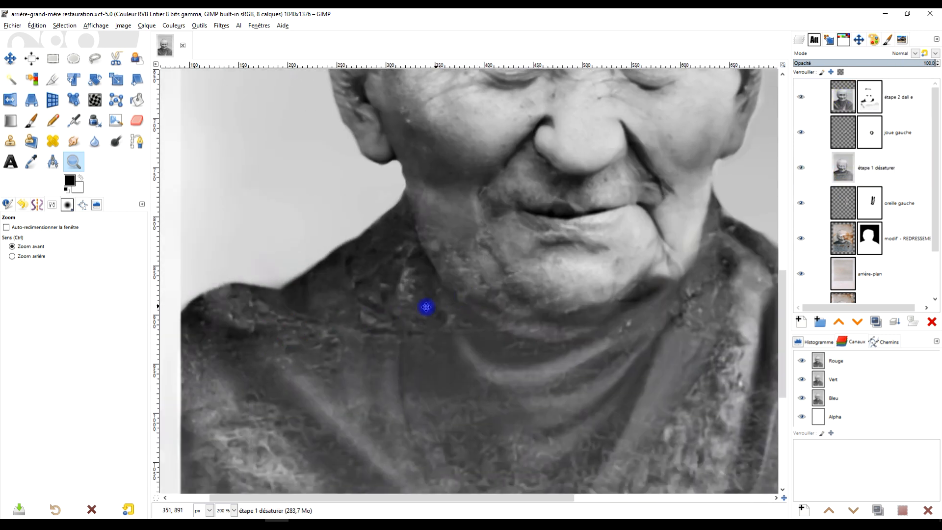
click(842, 167)
key(h)
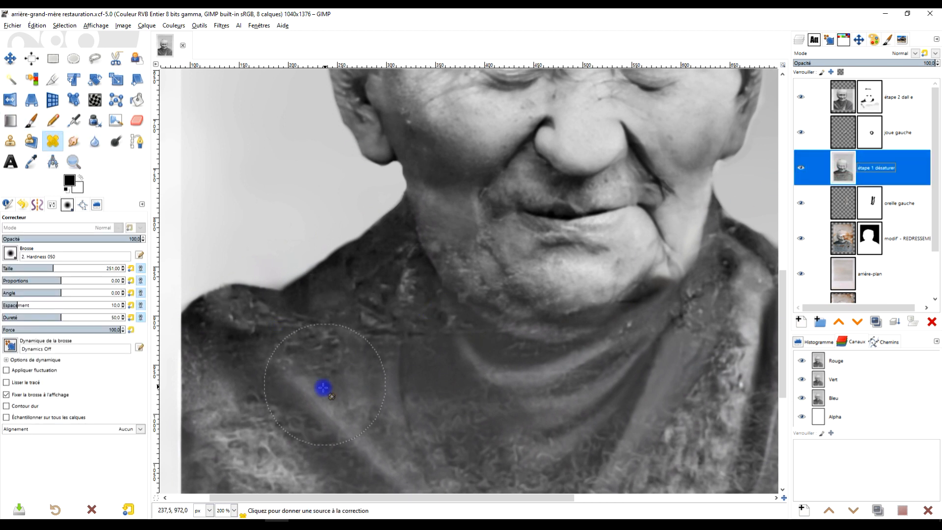
ctrl+click(305, 411)
click(389, 332)
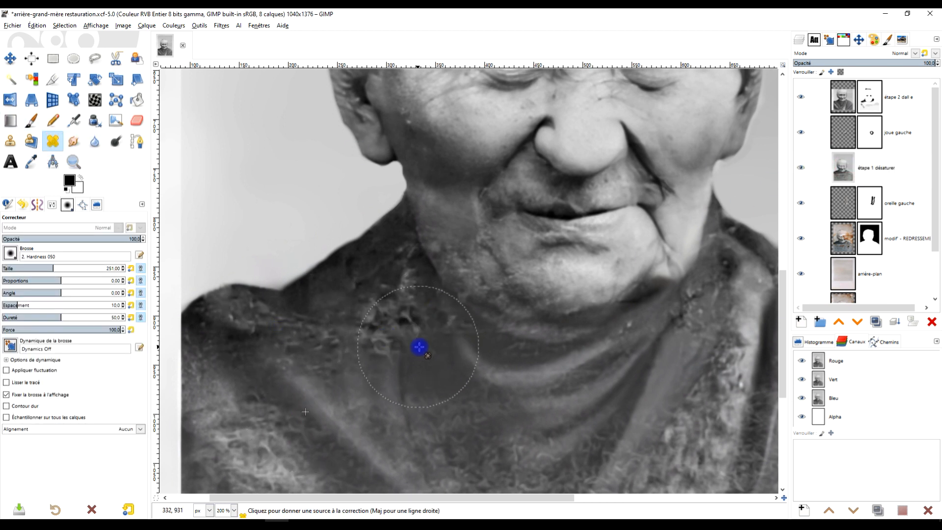
key(ctrl+z)
- Heal the dark horizontal line across the shawl beside the collar on étape 1 désaturer, sampling the fabric just below it
click(837, 180)
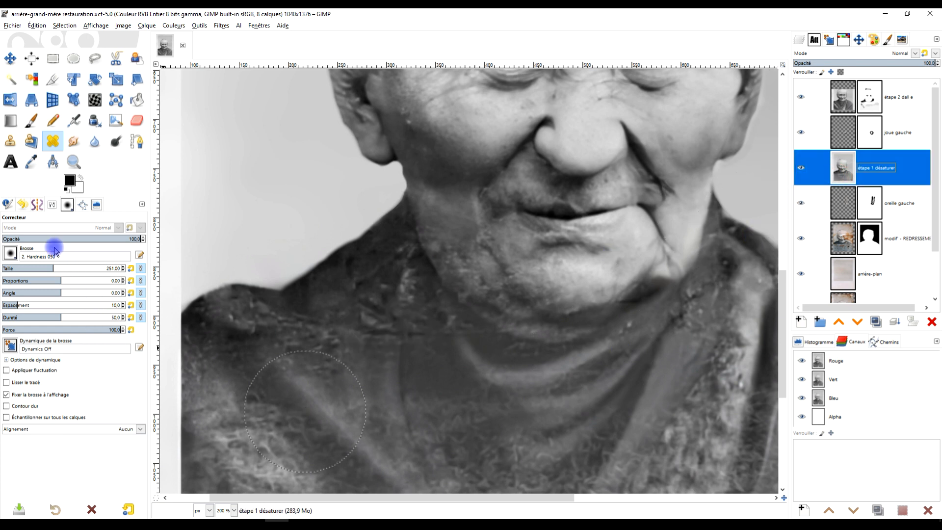
scroll(368, 372, up, 3)
ctrl+click(515, 435)
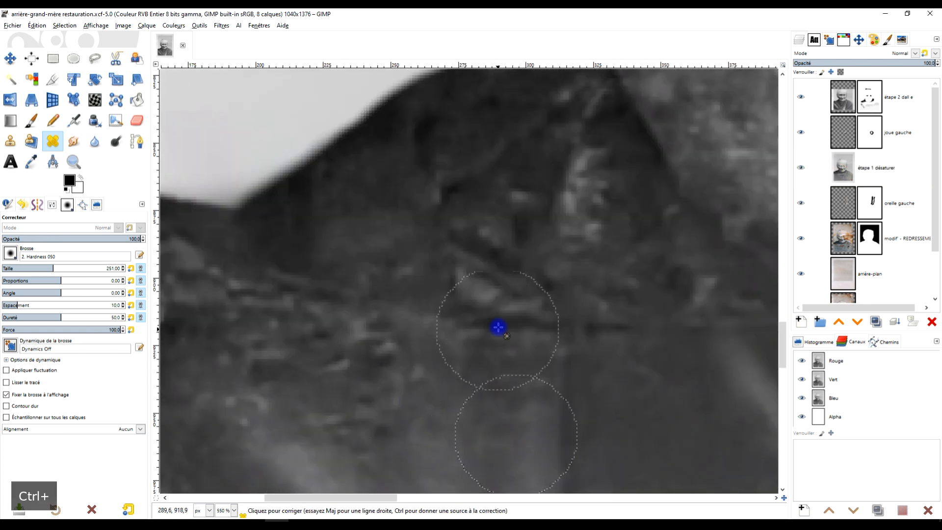
click(513, 335)
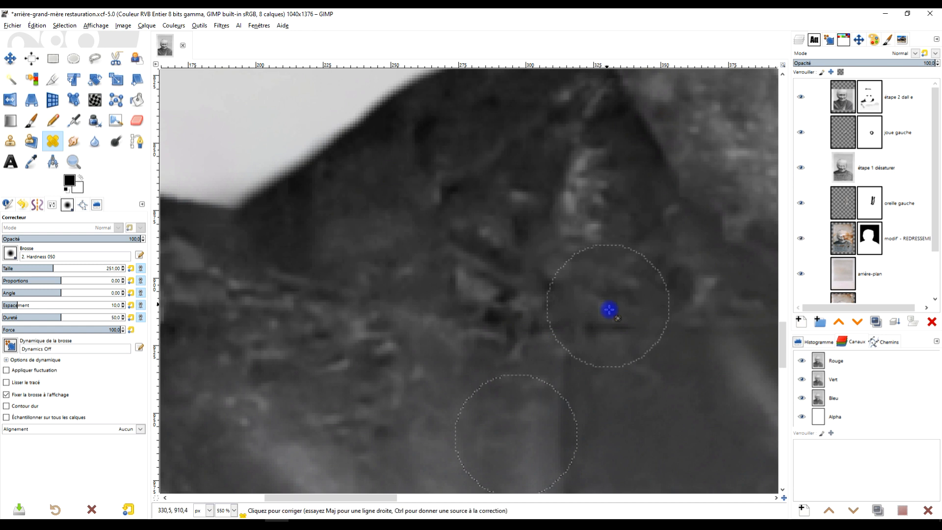
scroll(630, 343, down, 5)
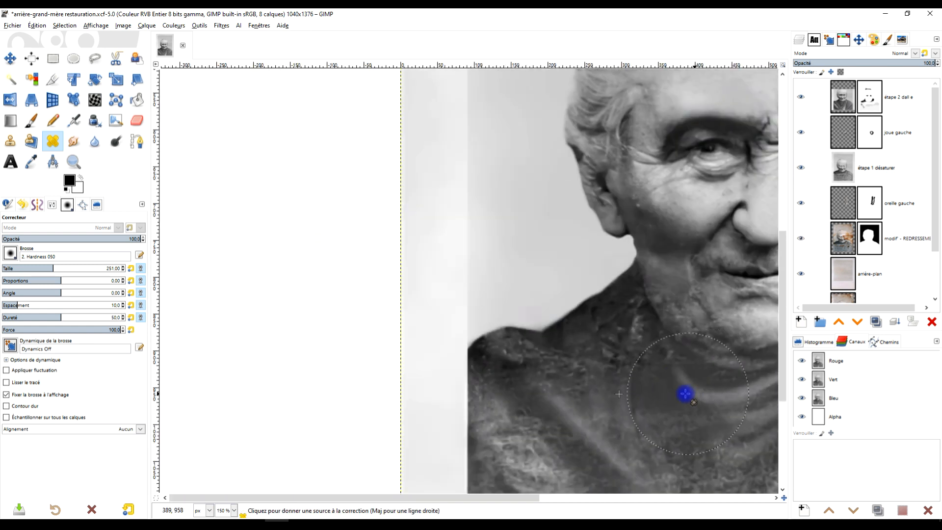
scroll(459, 332, down, 2)
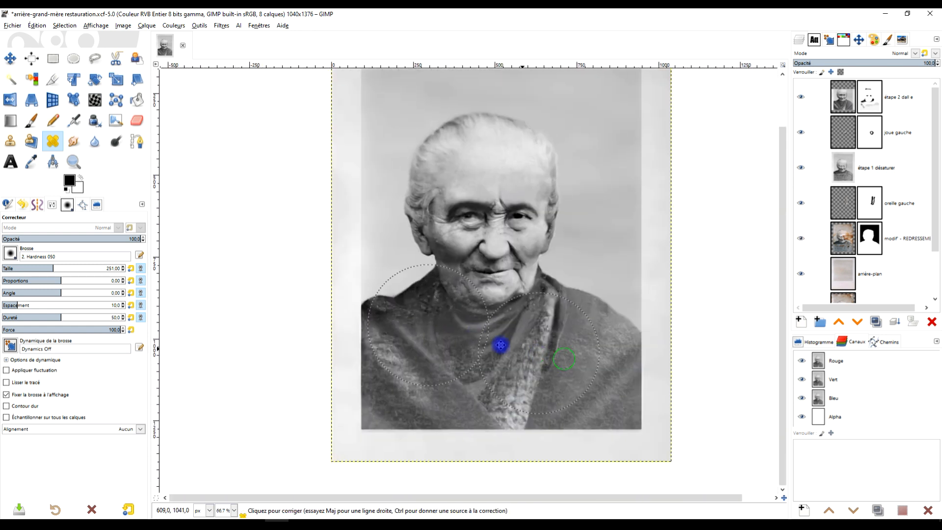
scroll(533, 316, down, 1)
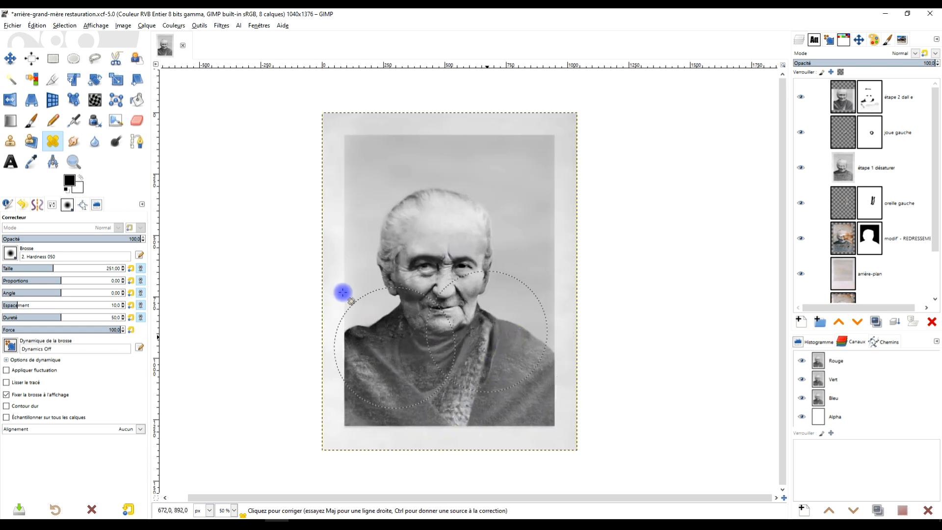
click(78, 166)
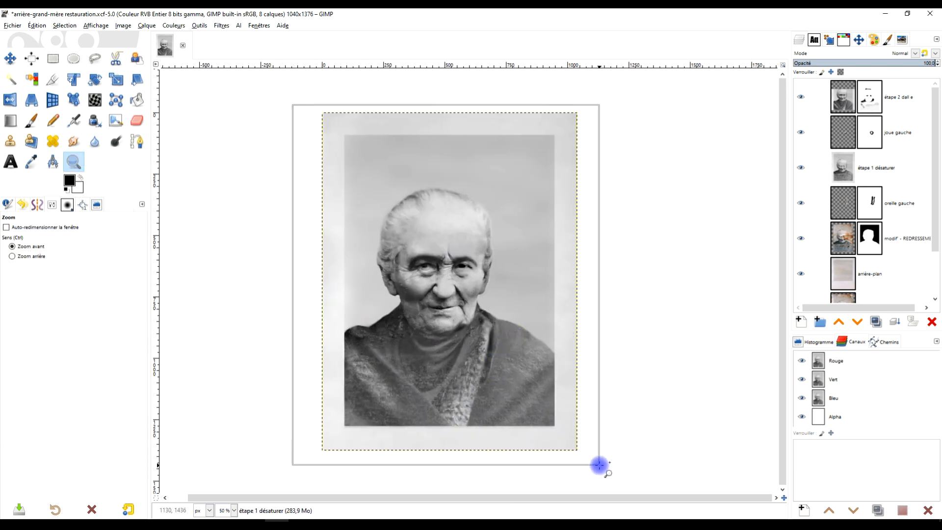